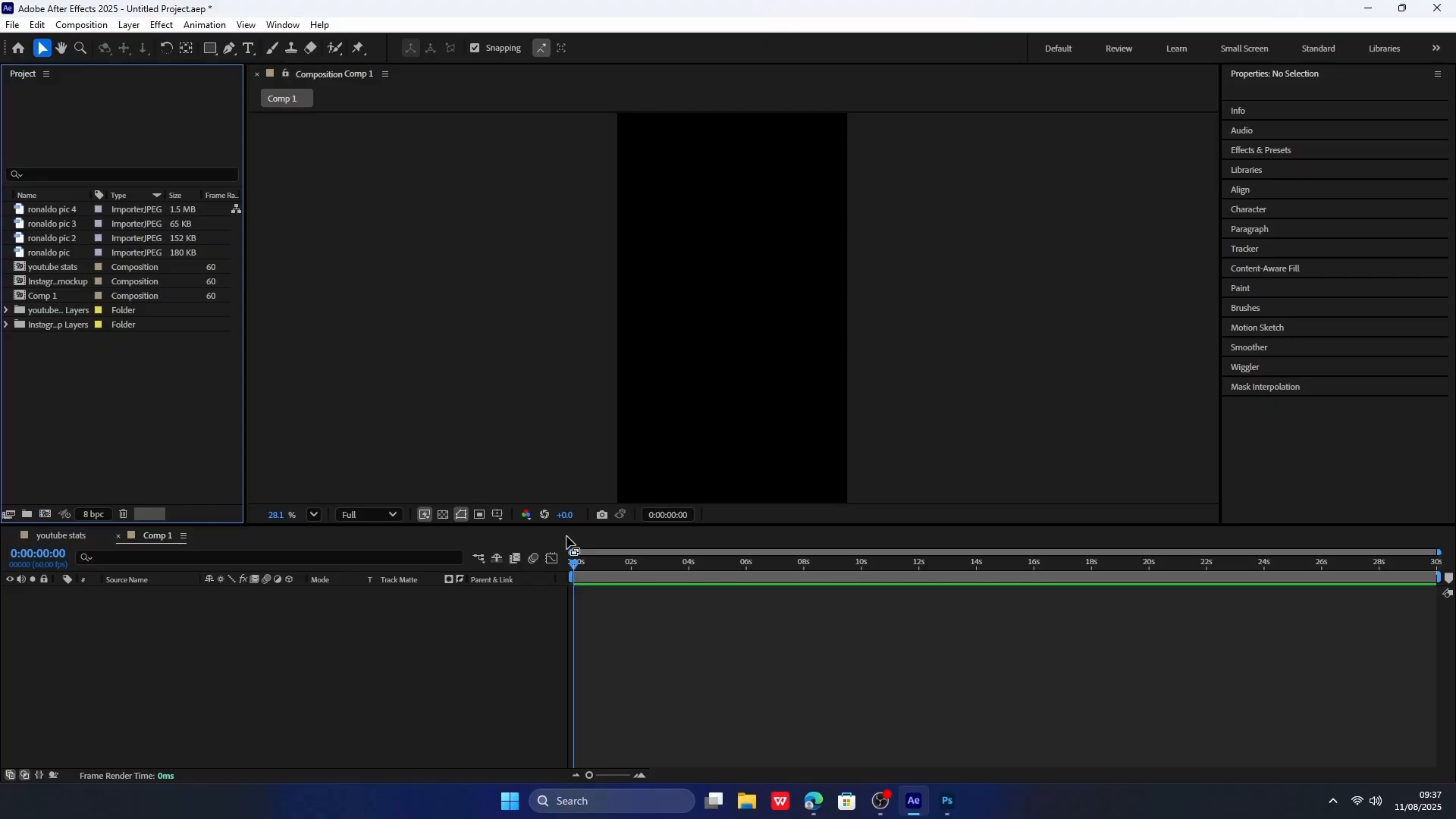
Preview the imported ronaldo pictures and the youtube stats and Instagram profile mockup compositions in the project.
click(70, 220)
click(70, 238)
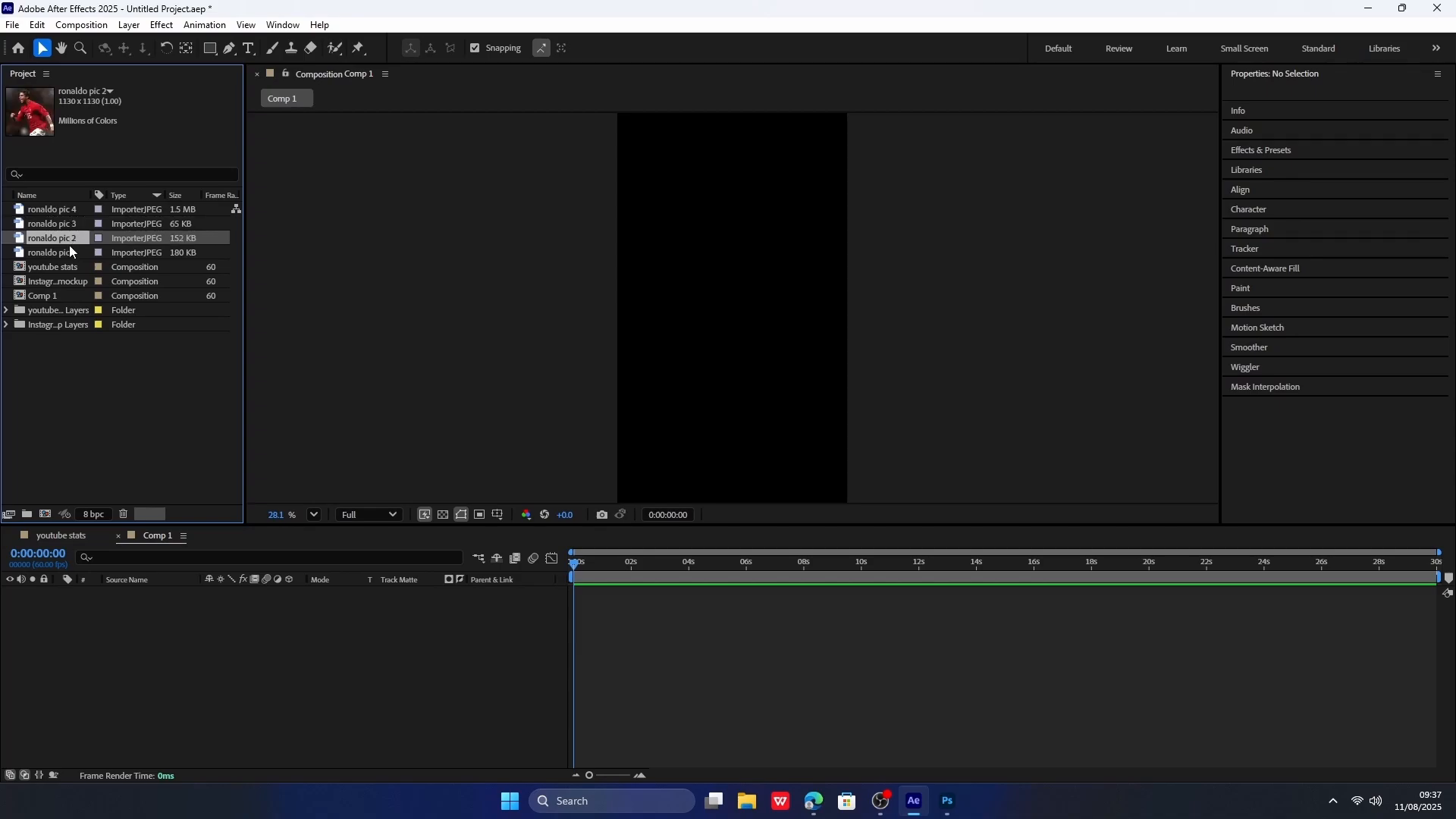
click(69, 253)
click(76, 210)
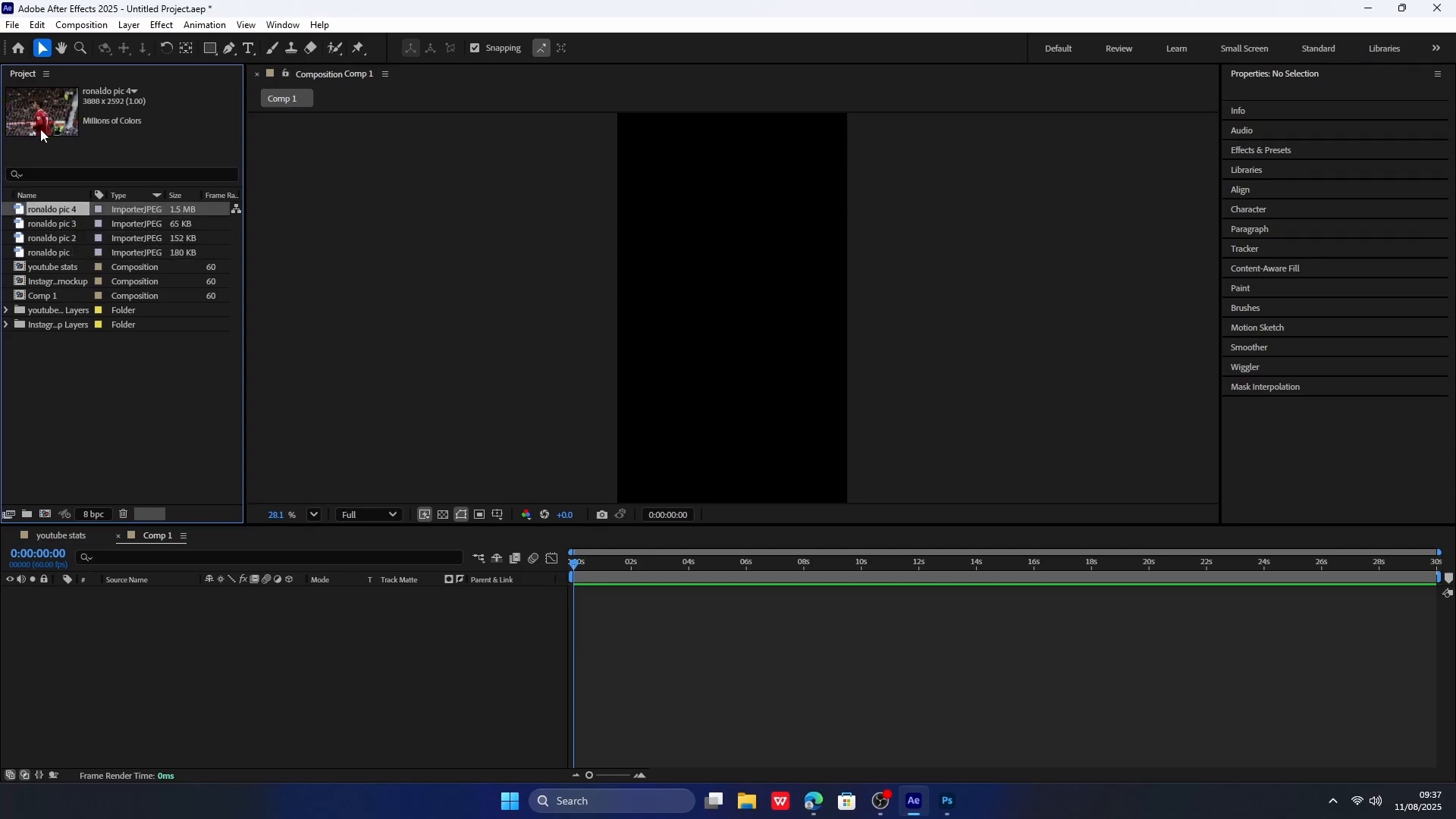
click(59, 265)
click(60, 282)
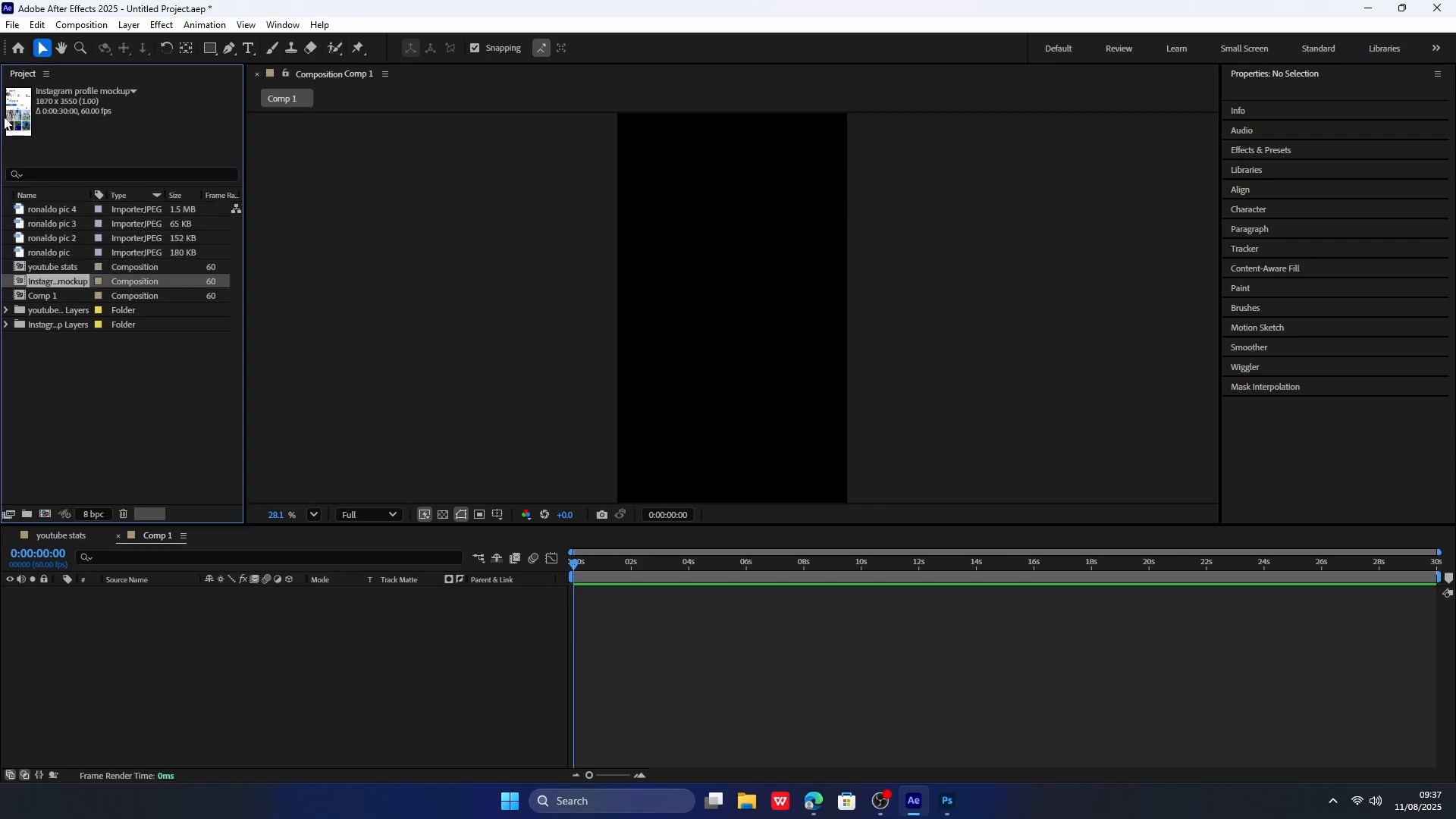
Switch to Photoshop and examine the Instagram profile mockup document, including its post images.
click(948, 801)
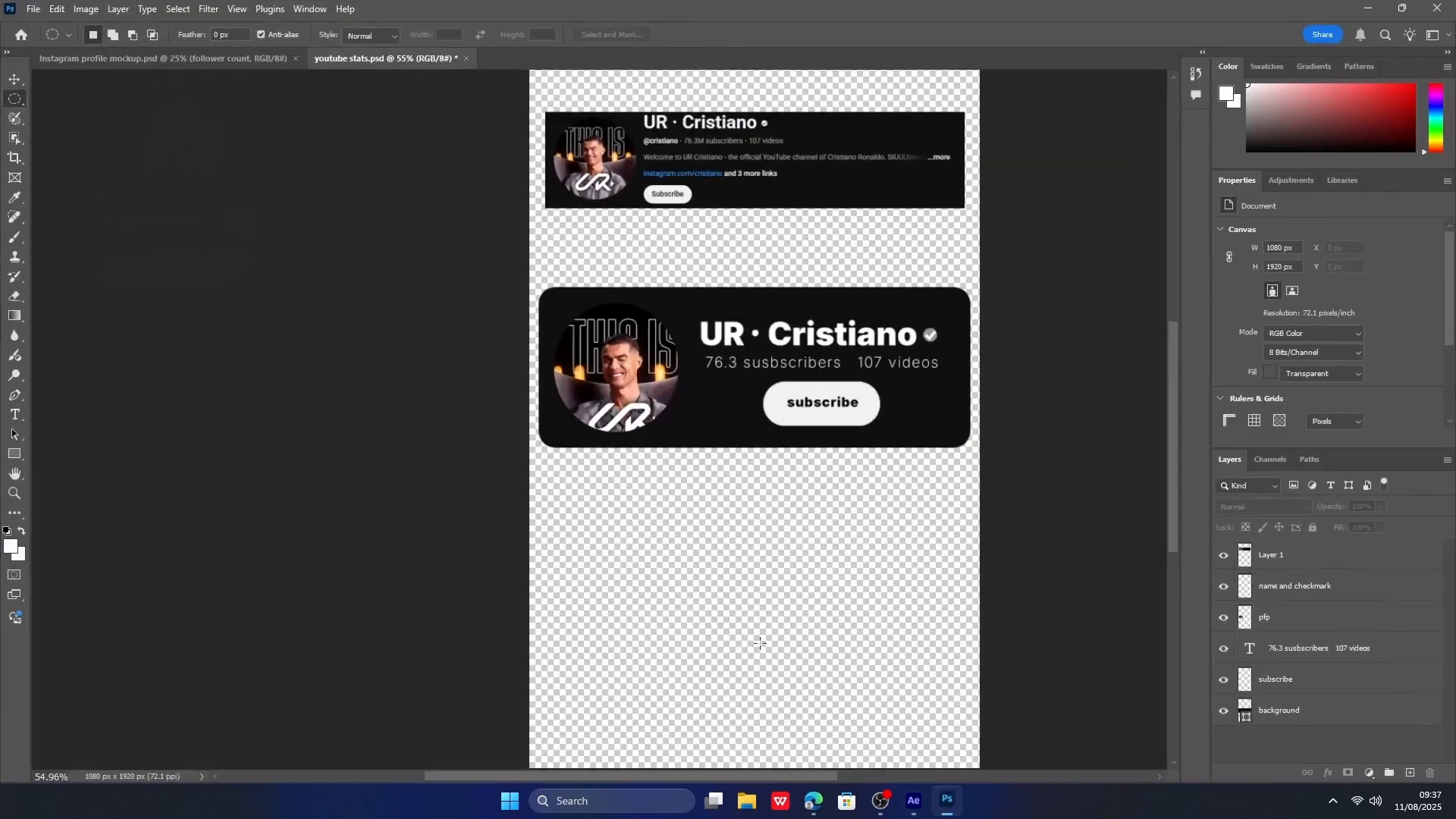
click(185, 58)
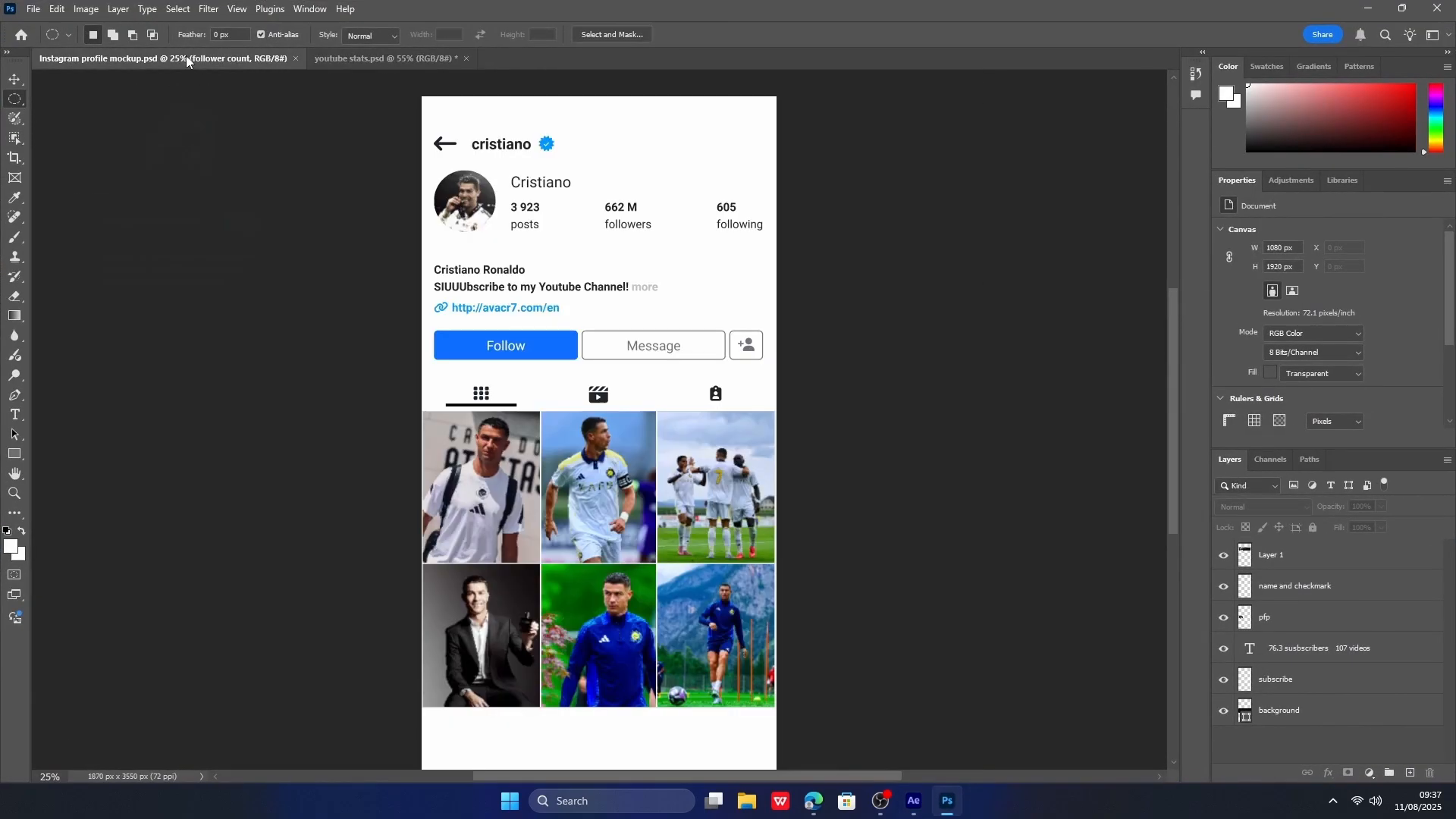
key(v)
scroll(617, 372, down, 1)
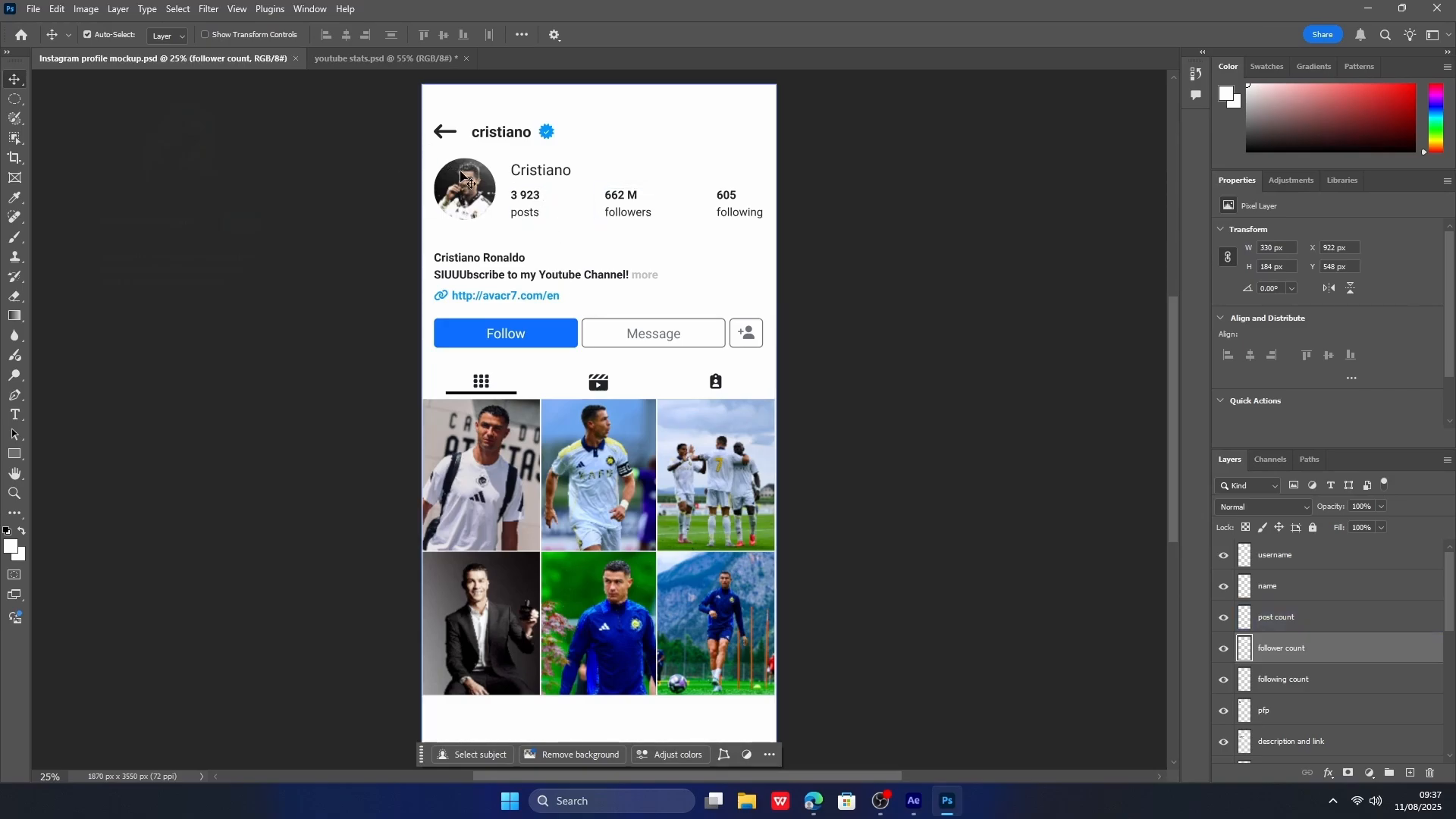
click(493, 634)
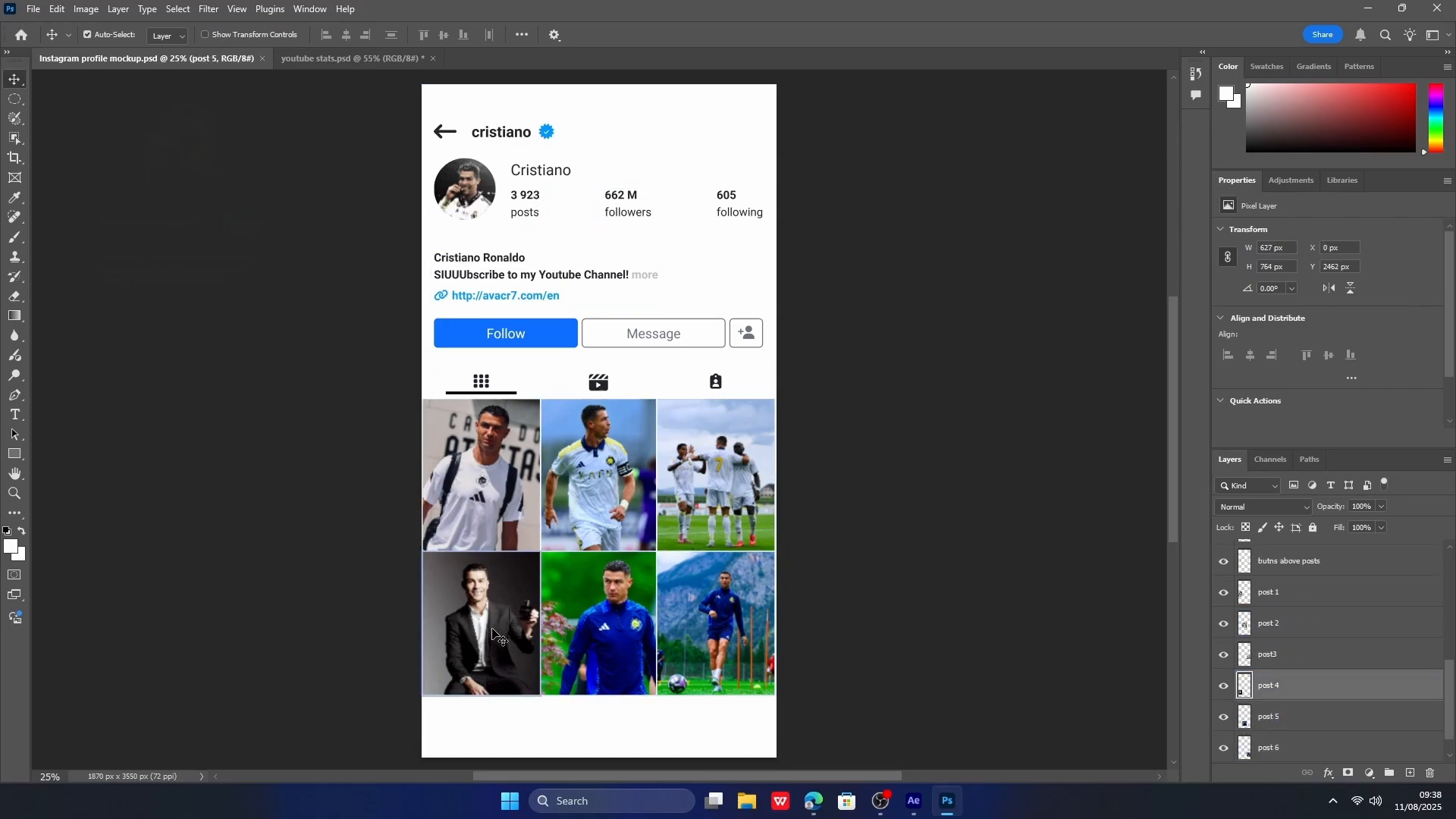
drag(337, 171, 265, 394)
drag(306, 364, 341, 372)
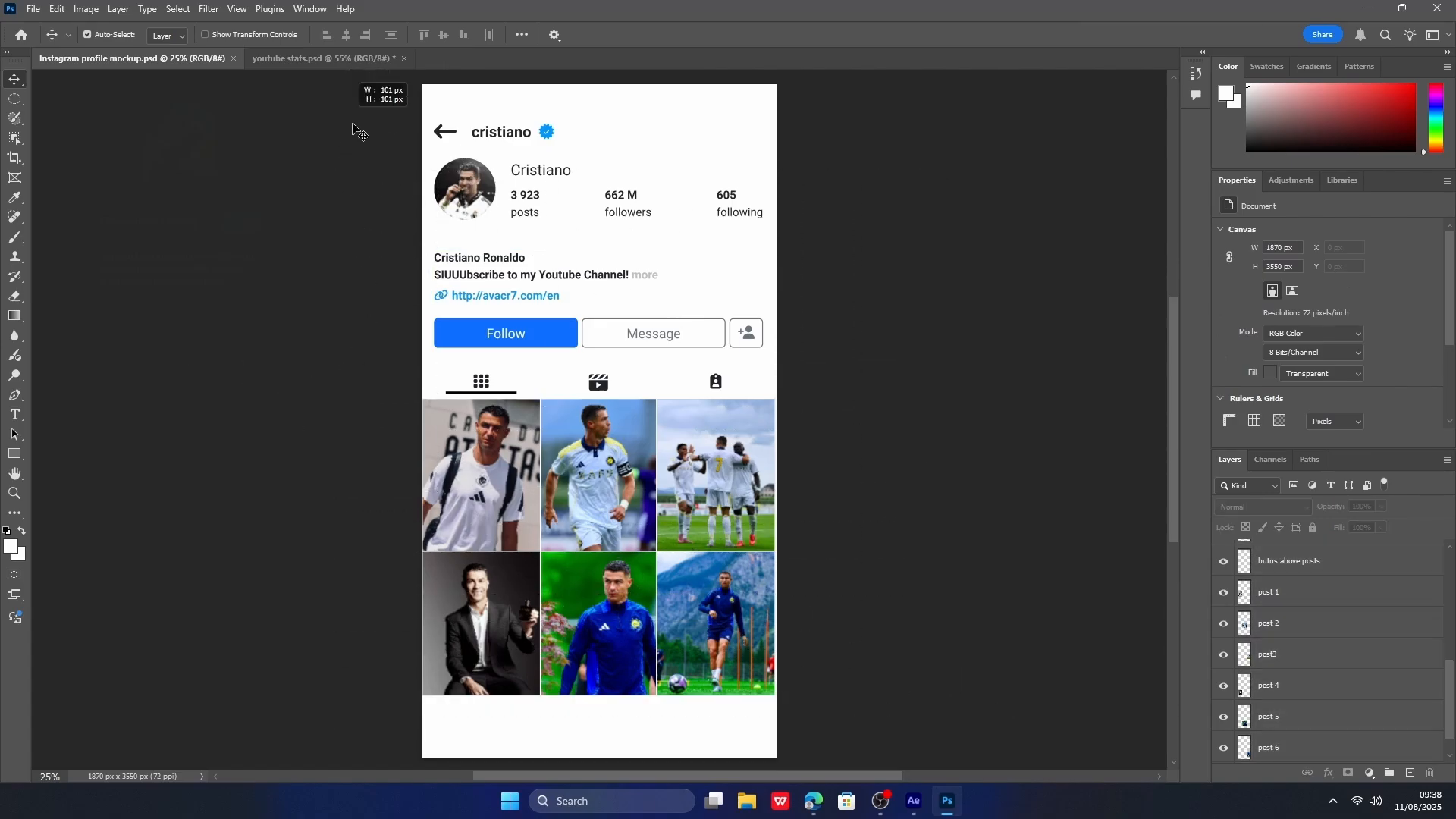
drag(356, 130, 352, 97)
Inspect the Instagram mockup's layers by isolating post 6 through post 1 and the buttons above the posts one at a time.
click(1289, 623)
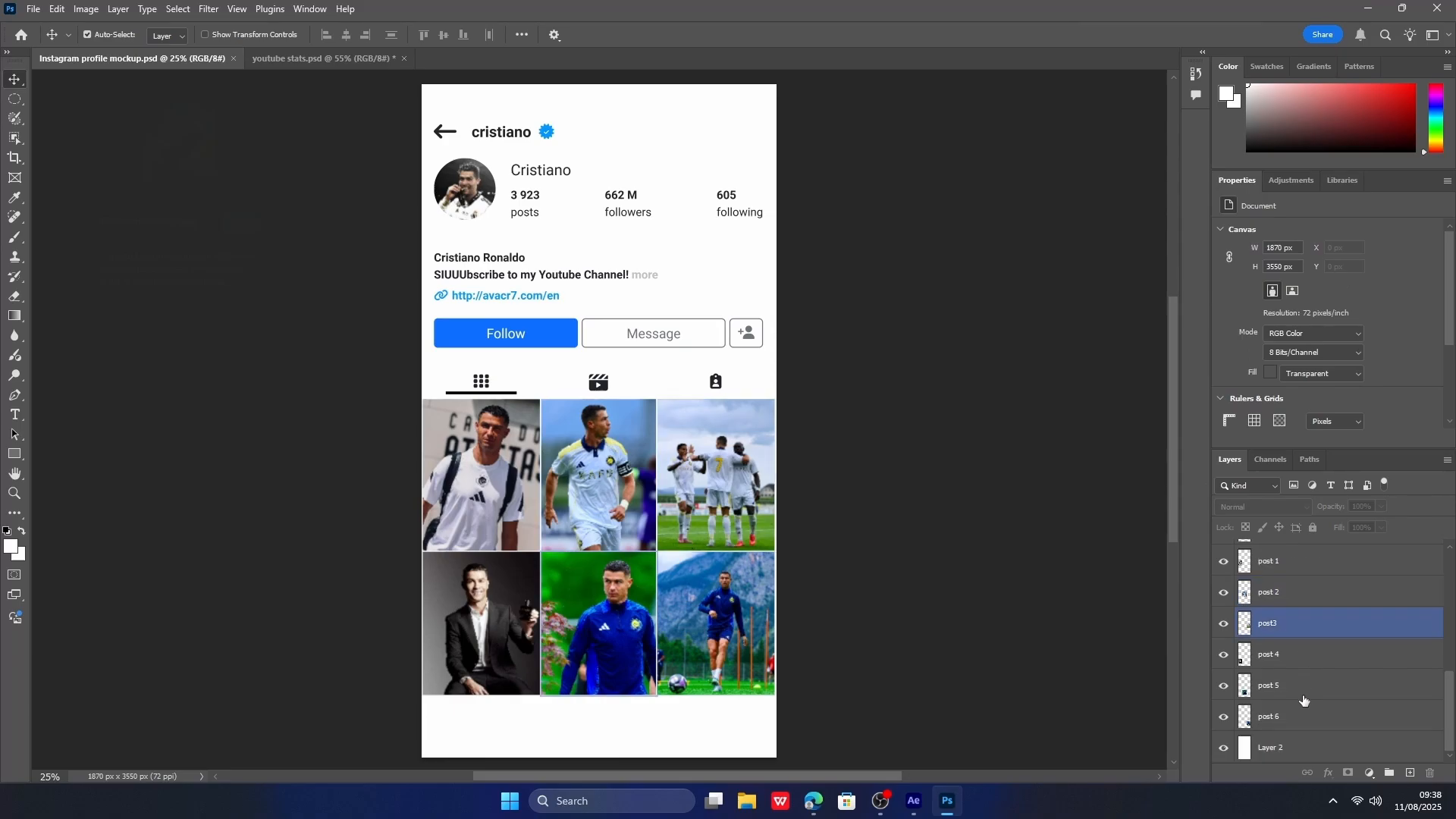
click(1274, 716)
alt+click(1223, 717)
alt+click(1223, 685)
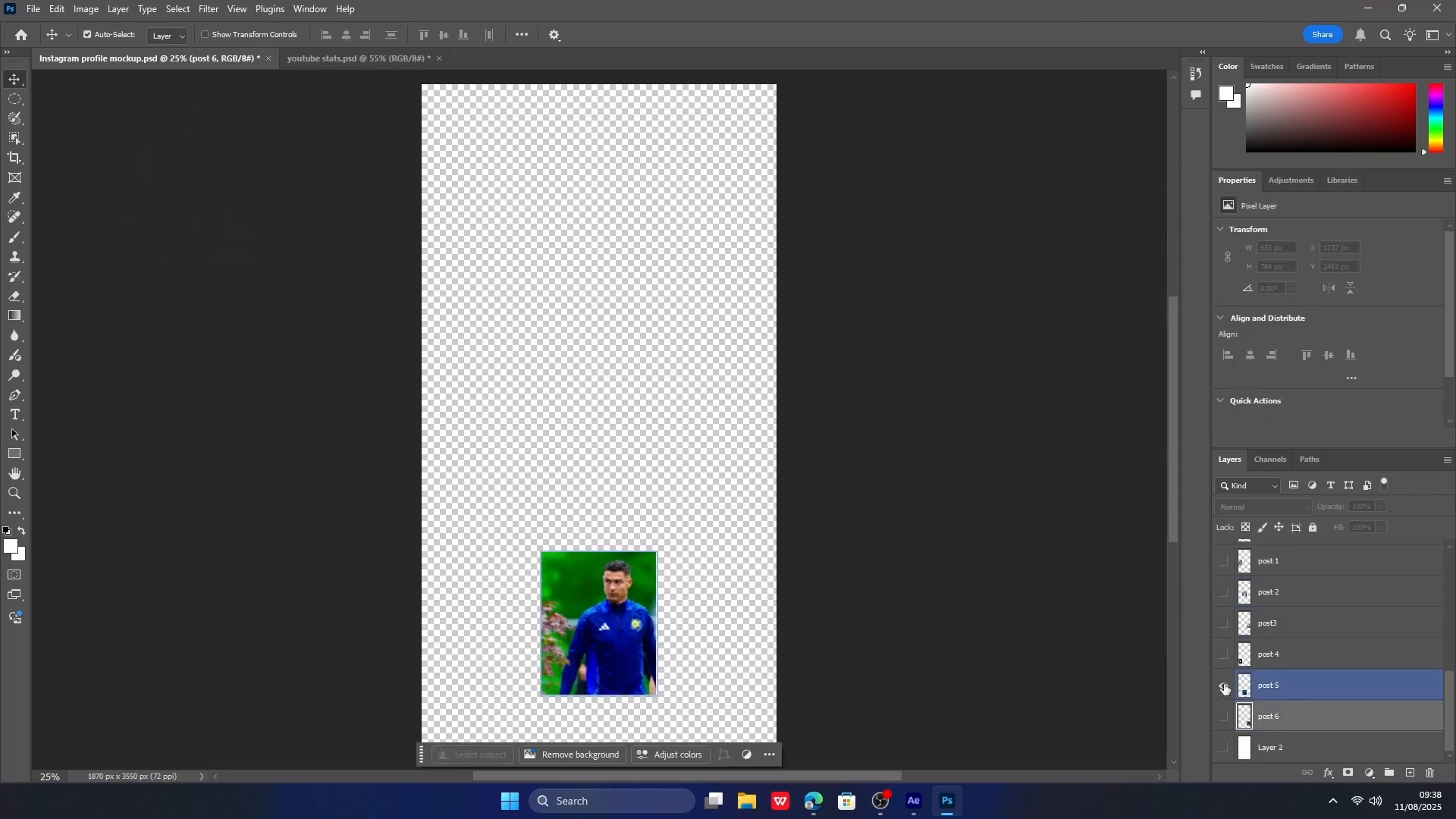
alt+click(1222, 654)
alt+click(1226, 625)
alt+click(1223, 592)
alt+click(1223, 561)
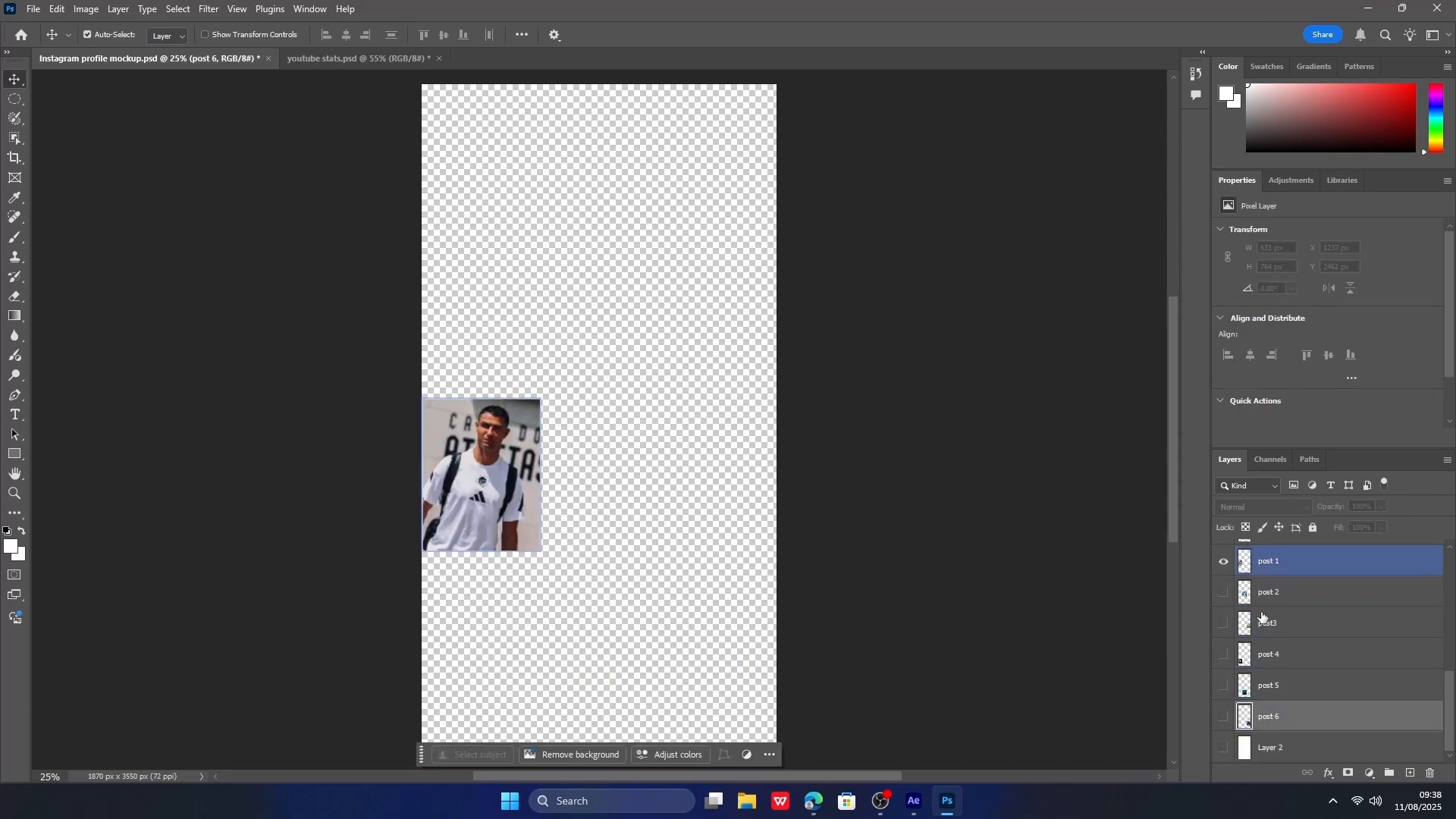
scroll(1243, 621, up, 2)
alt+click(1223, 592)
scroll(1247, 668, down, 2)
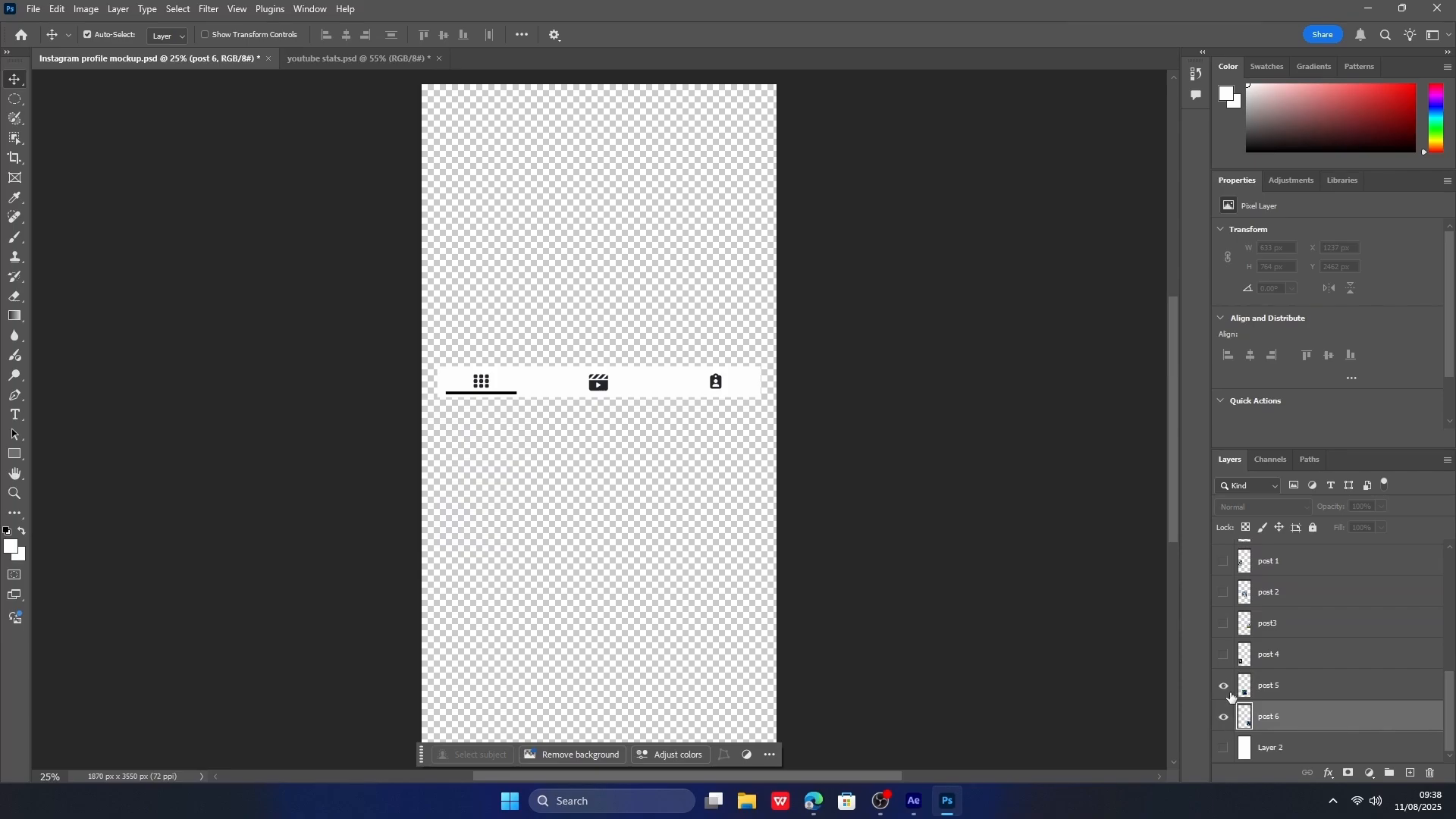
Turn the visibility of all Instagram mockup layers back on, including the white Layer 2 background.
alt+click(1224, 686)
scroll(1243, 652, up, 5)
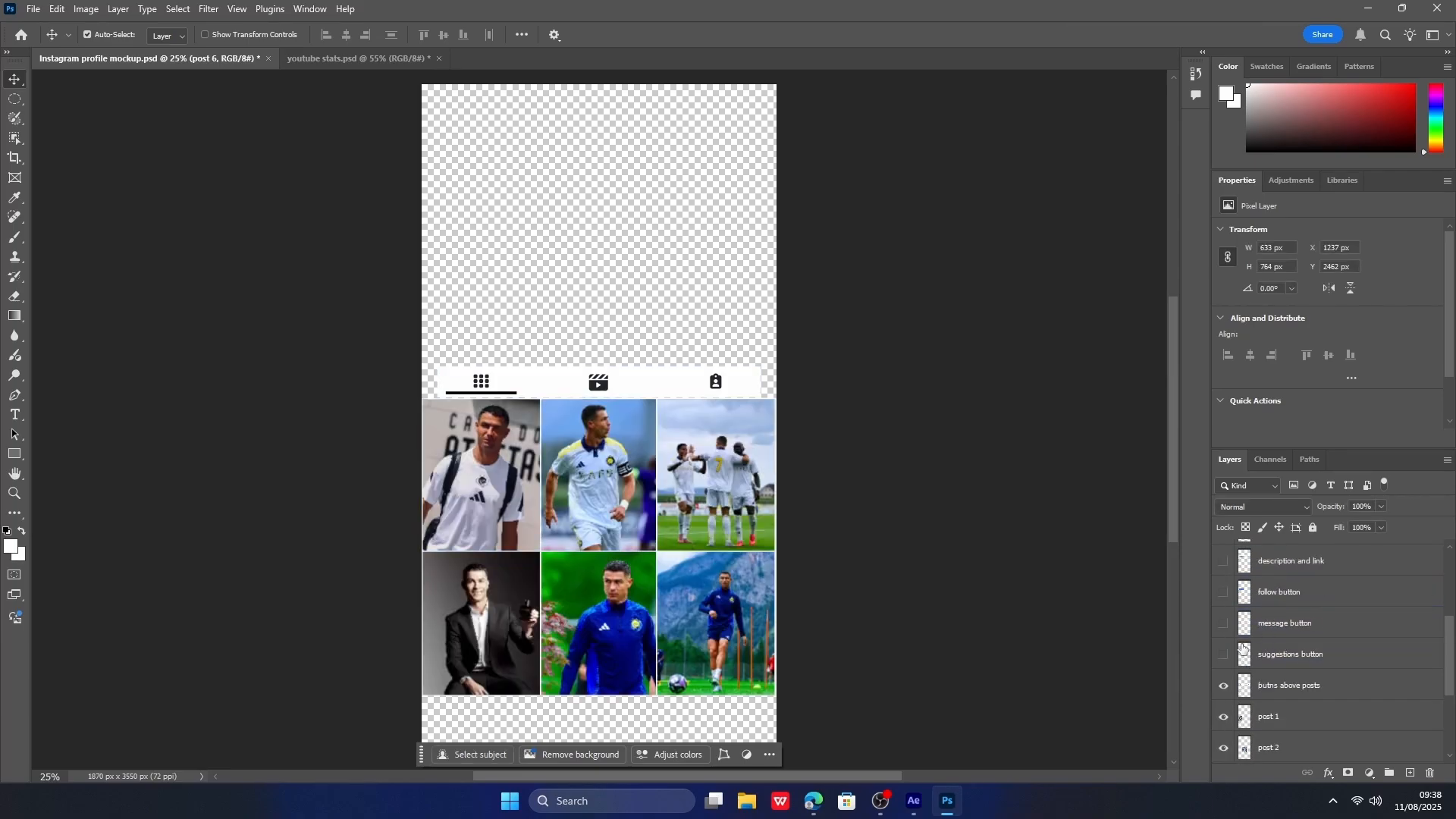
scroll(1270, 598, up, 2)
drag(1224, 611, 1225, 544)
scroll(1267, 597, up, 4)
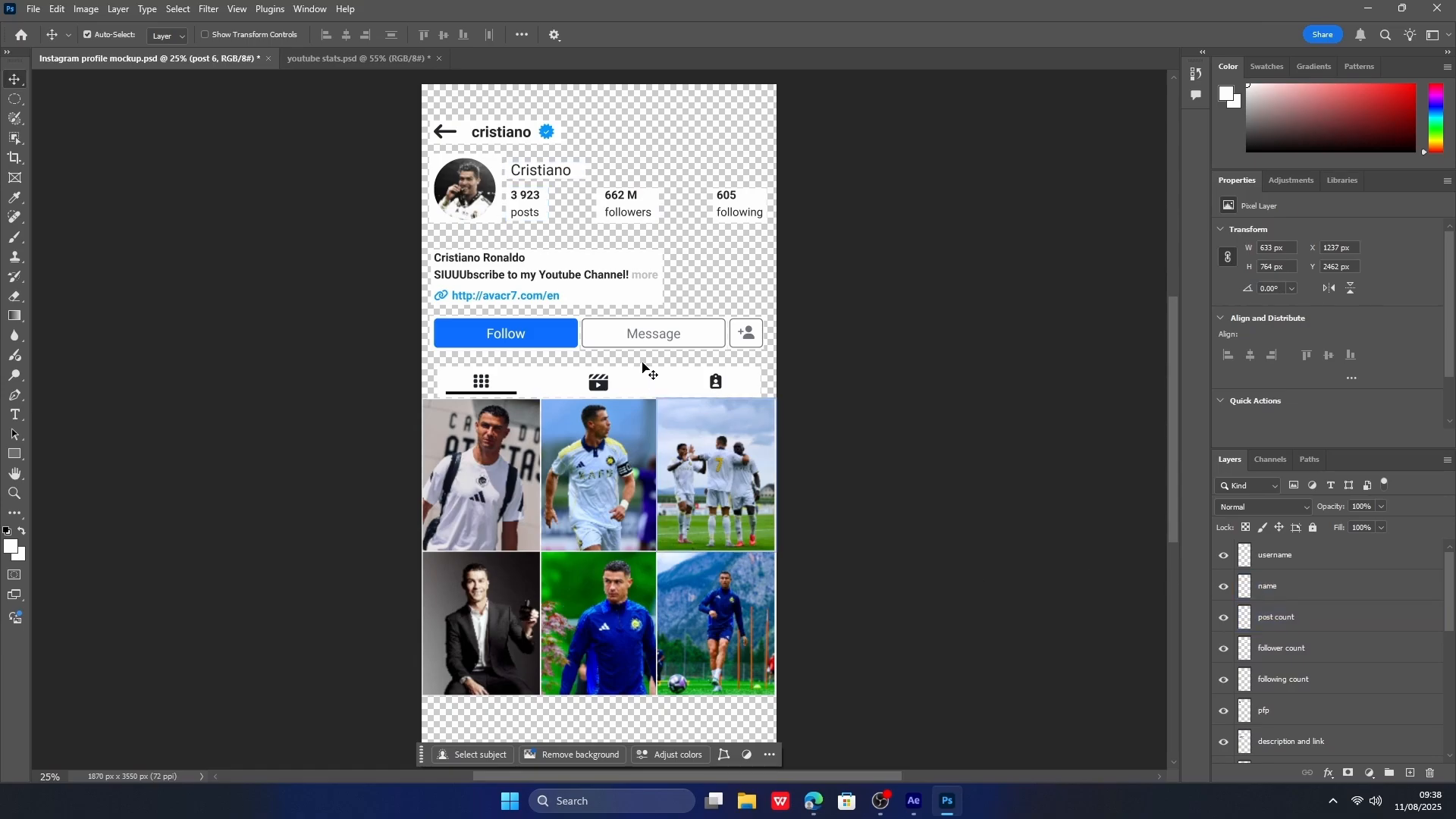
scroll(1281, 644, down, 8)
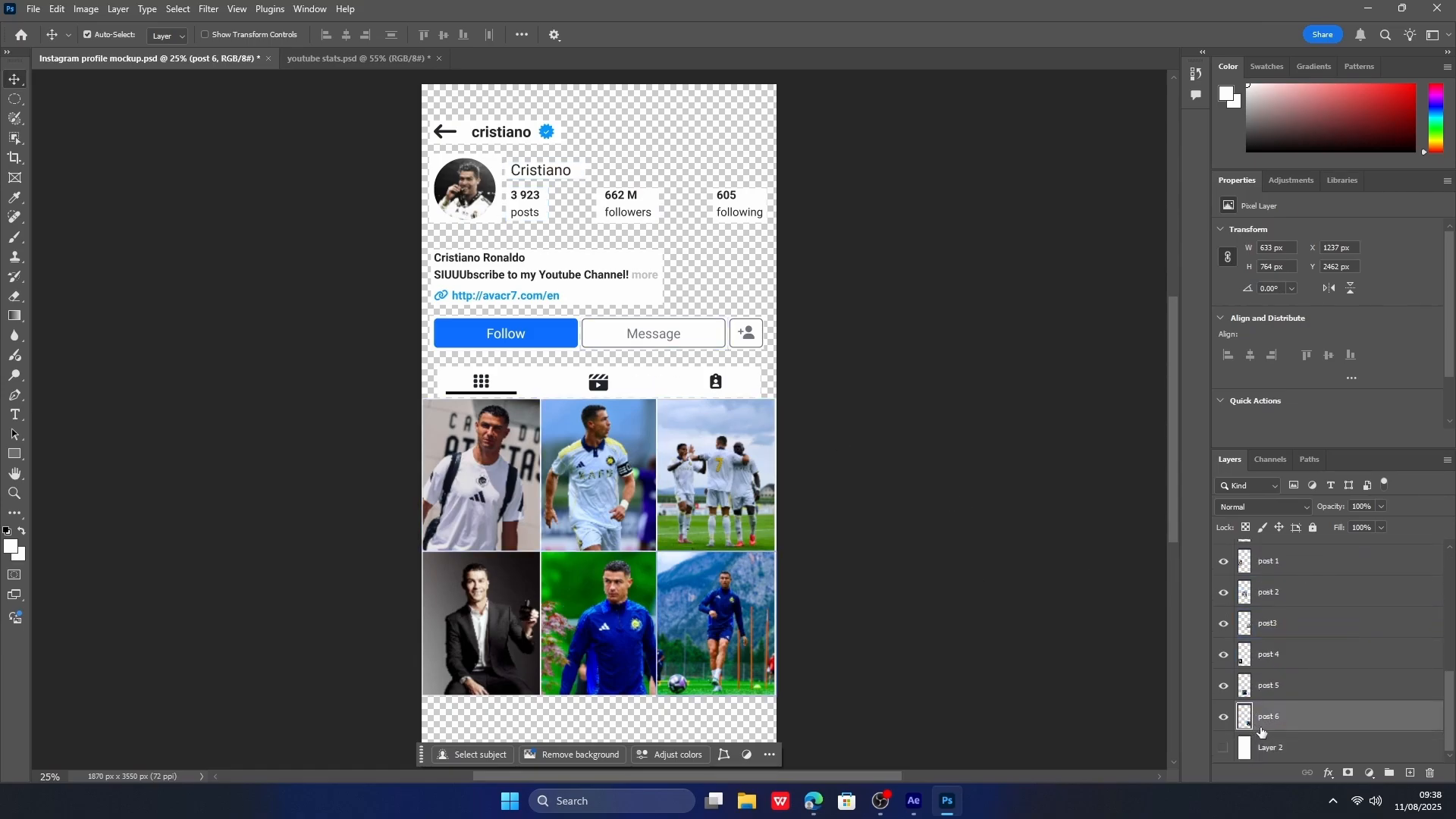
click(1224, 749)
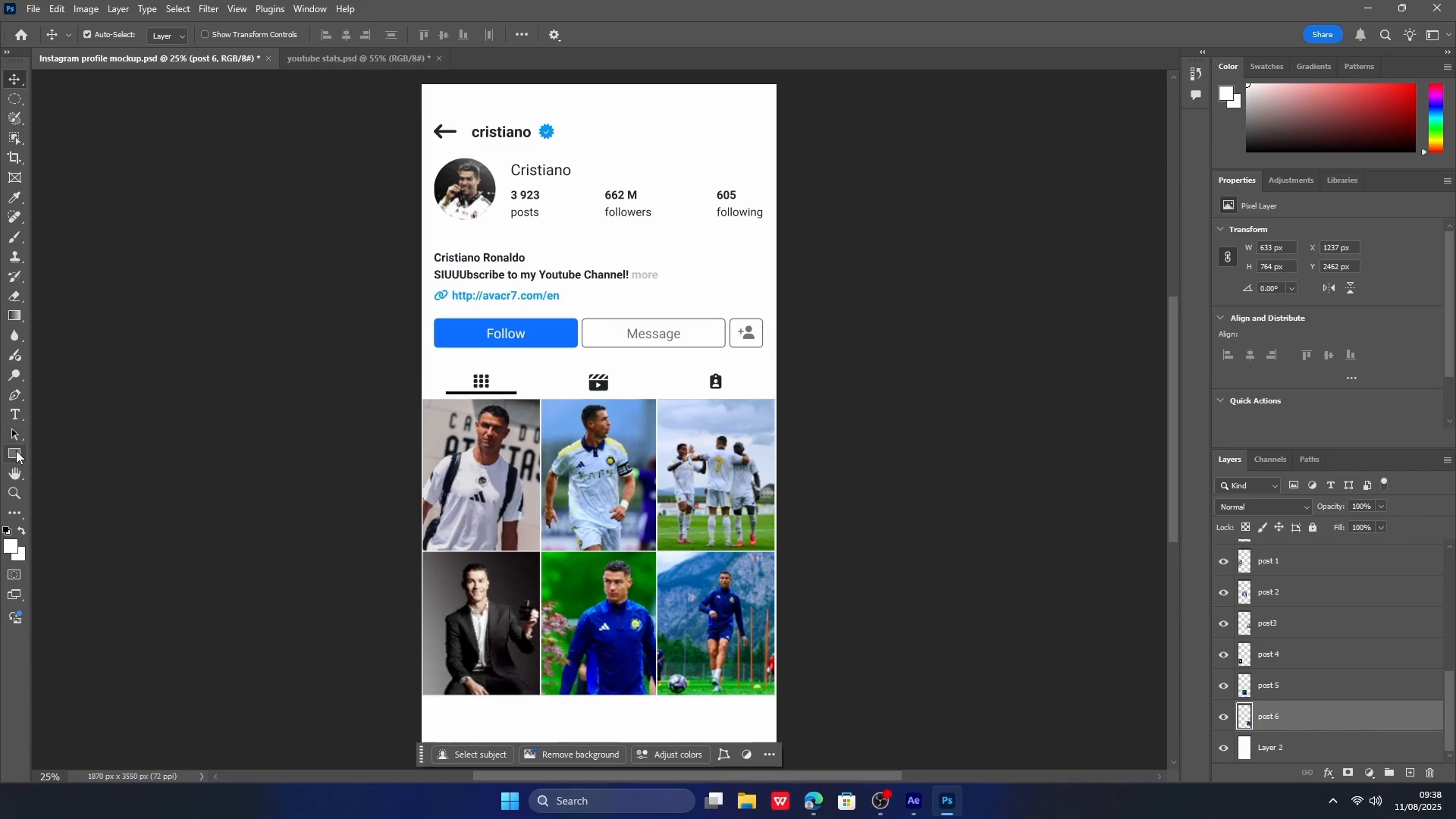
Draw an elliptical marquee selection around the profile picture in the Instagram mockup, and deselect it.
click(14, 98)
drag(431, 149, 504, 232)
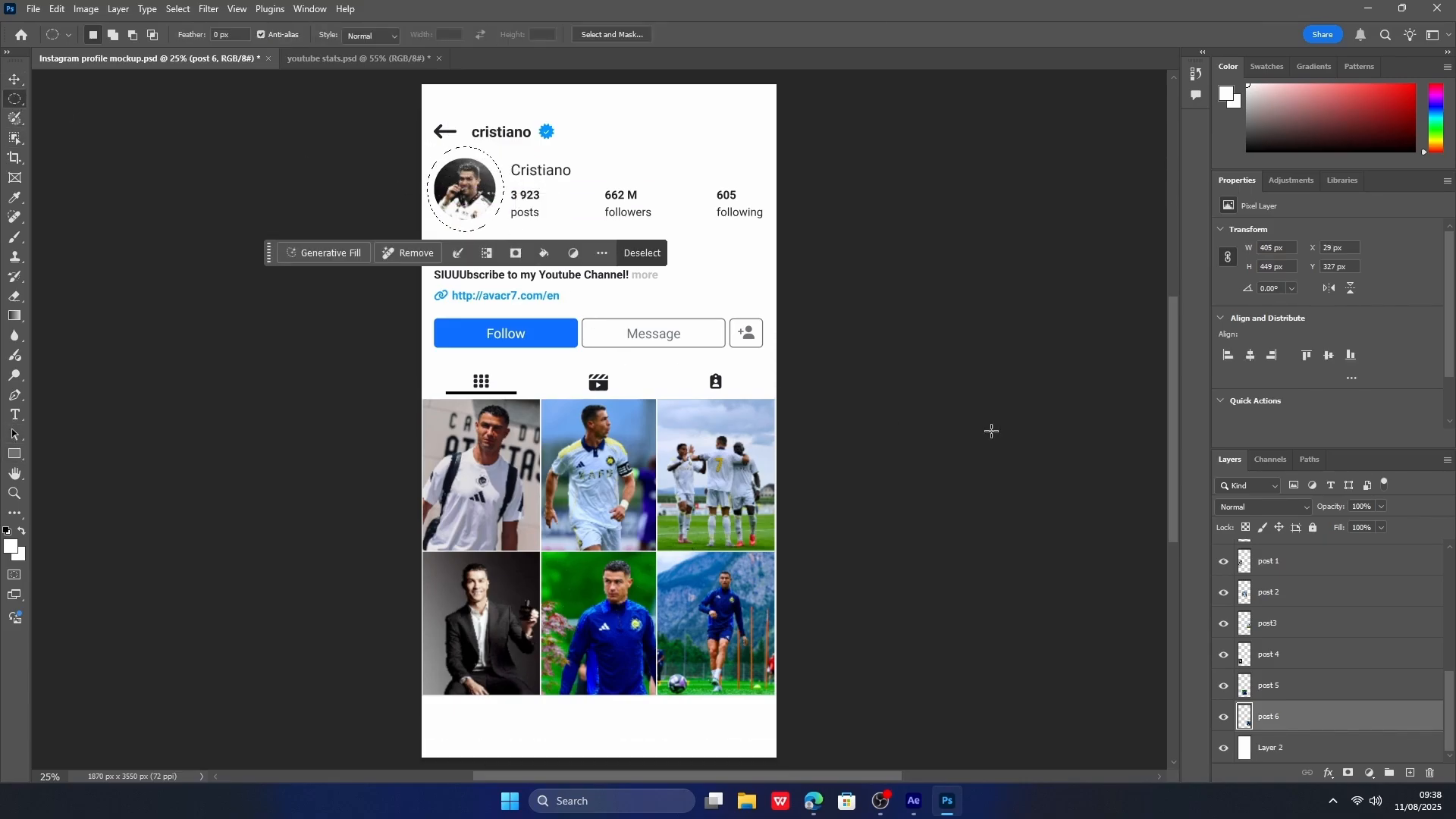
scroll(991, 431, down, 1)
scroll(1276, 596, up, 5)
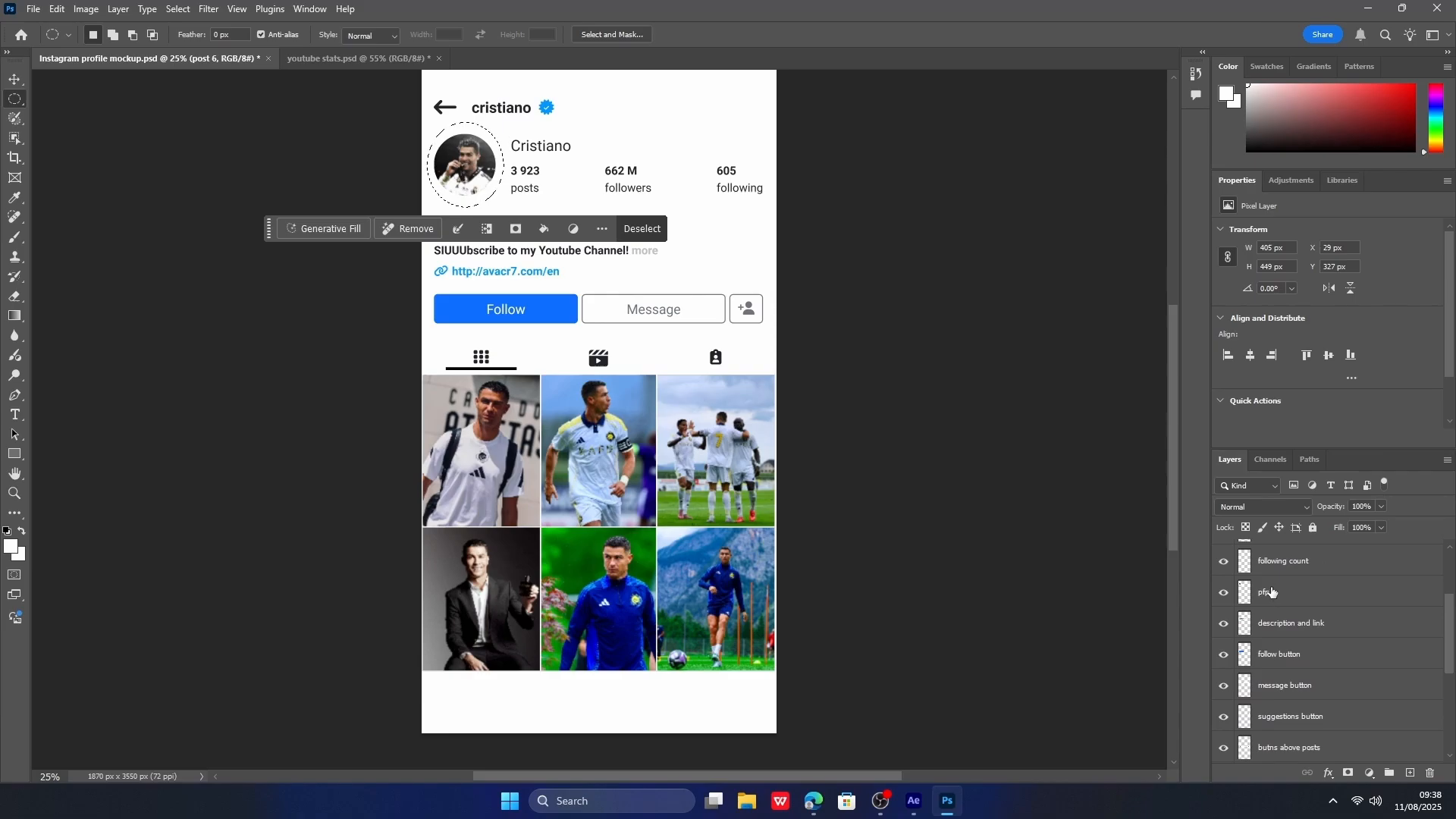
click(500, 182)
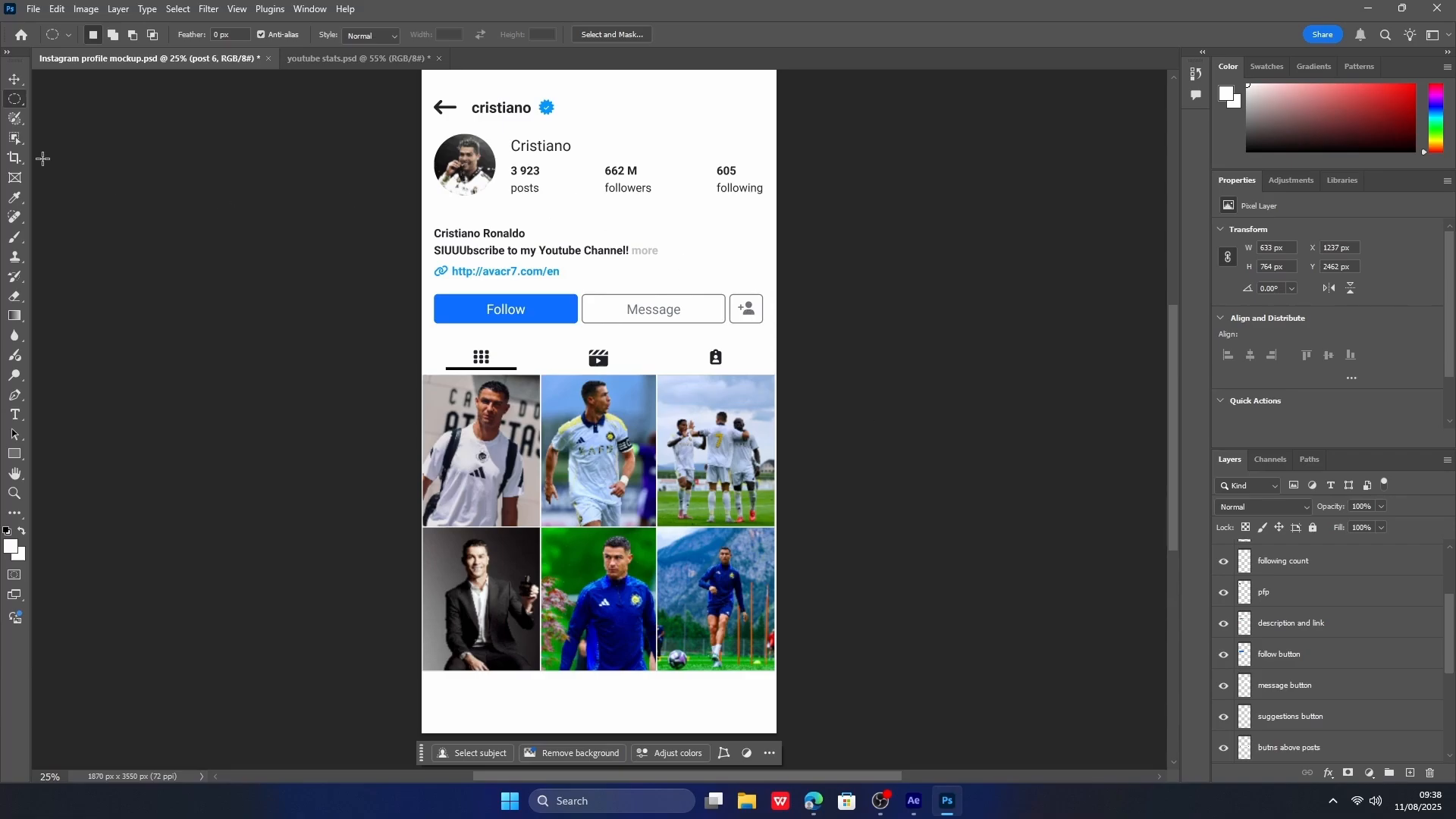
Compare the youtube stats composition in After Effects with the original and rebuilt channel banners in the youtube stats Photoshop document.
click(323, 58)
click(913, 802)
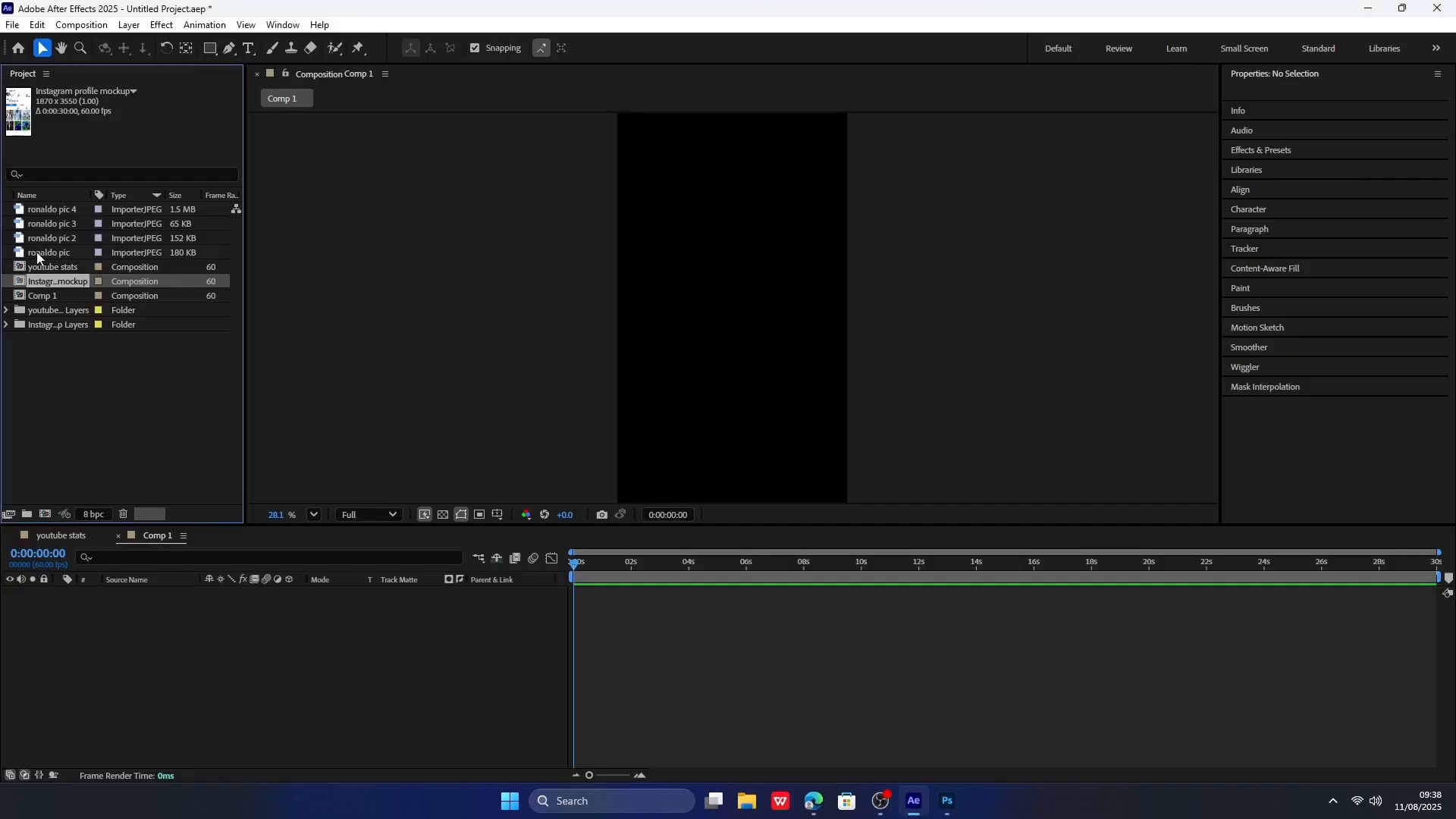
click(49, 266)
click(949, 801)
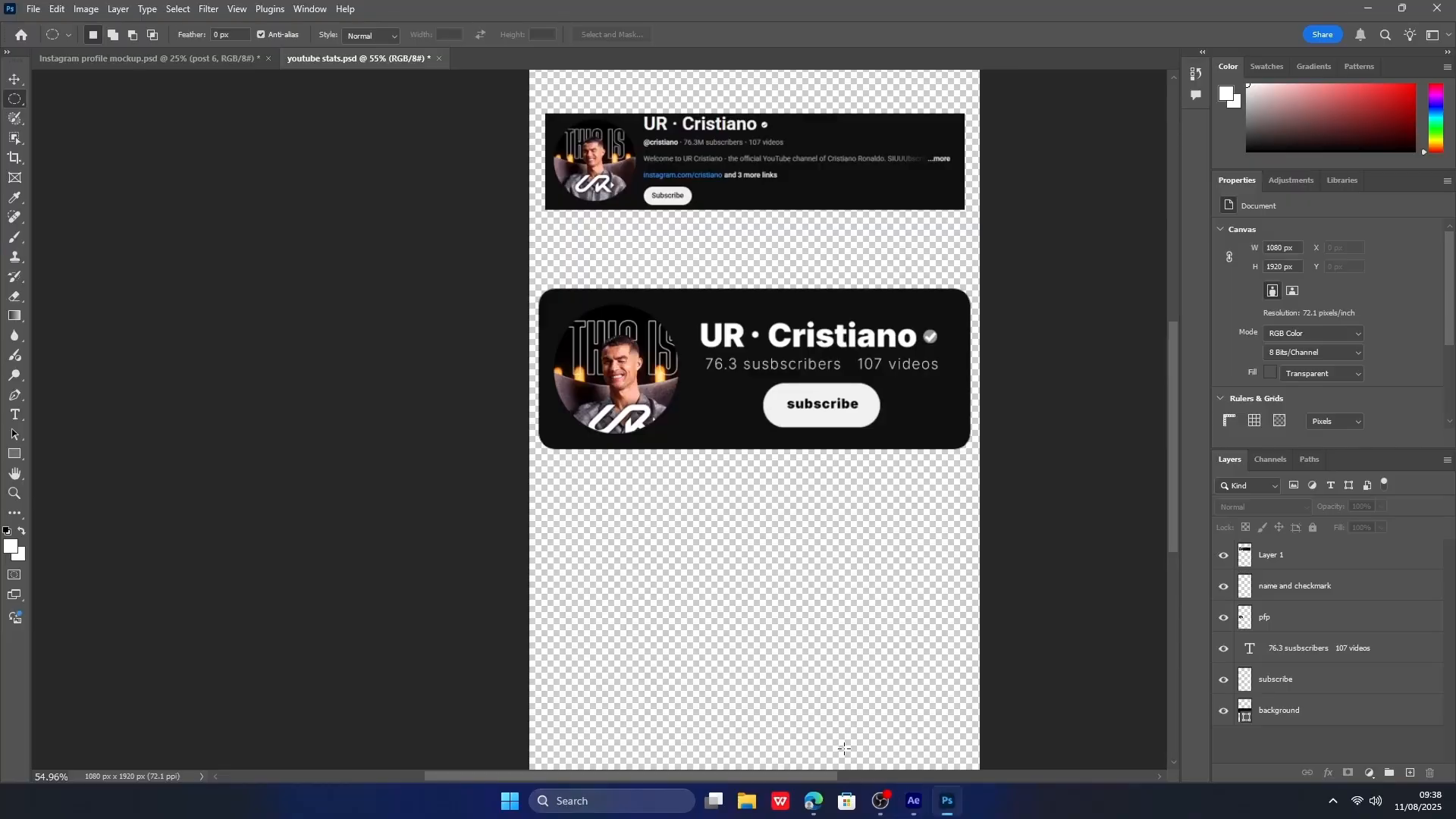
scroll(790, 447, up, 1)
scroll(774, 239, up, 4)
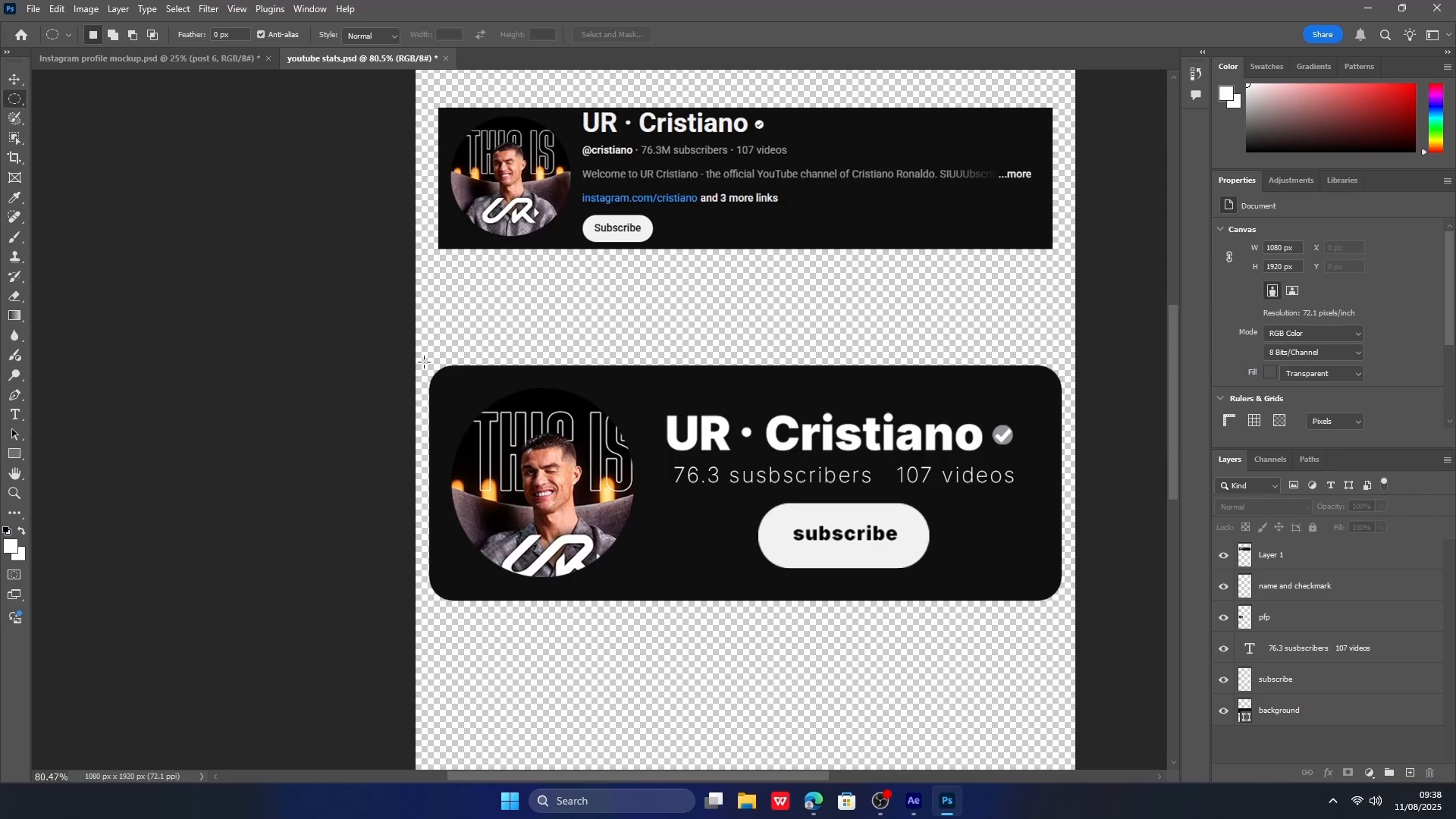
drag(424, 362, 1057, 595)
Inspect each youtube stats layer in isolation, from background up to Layer 1, restore the layers' visibility, and return to After Effects.
alt+click(1223, 711)
alt+click(1223, 679)
alt+click(1223, 648)
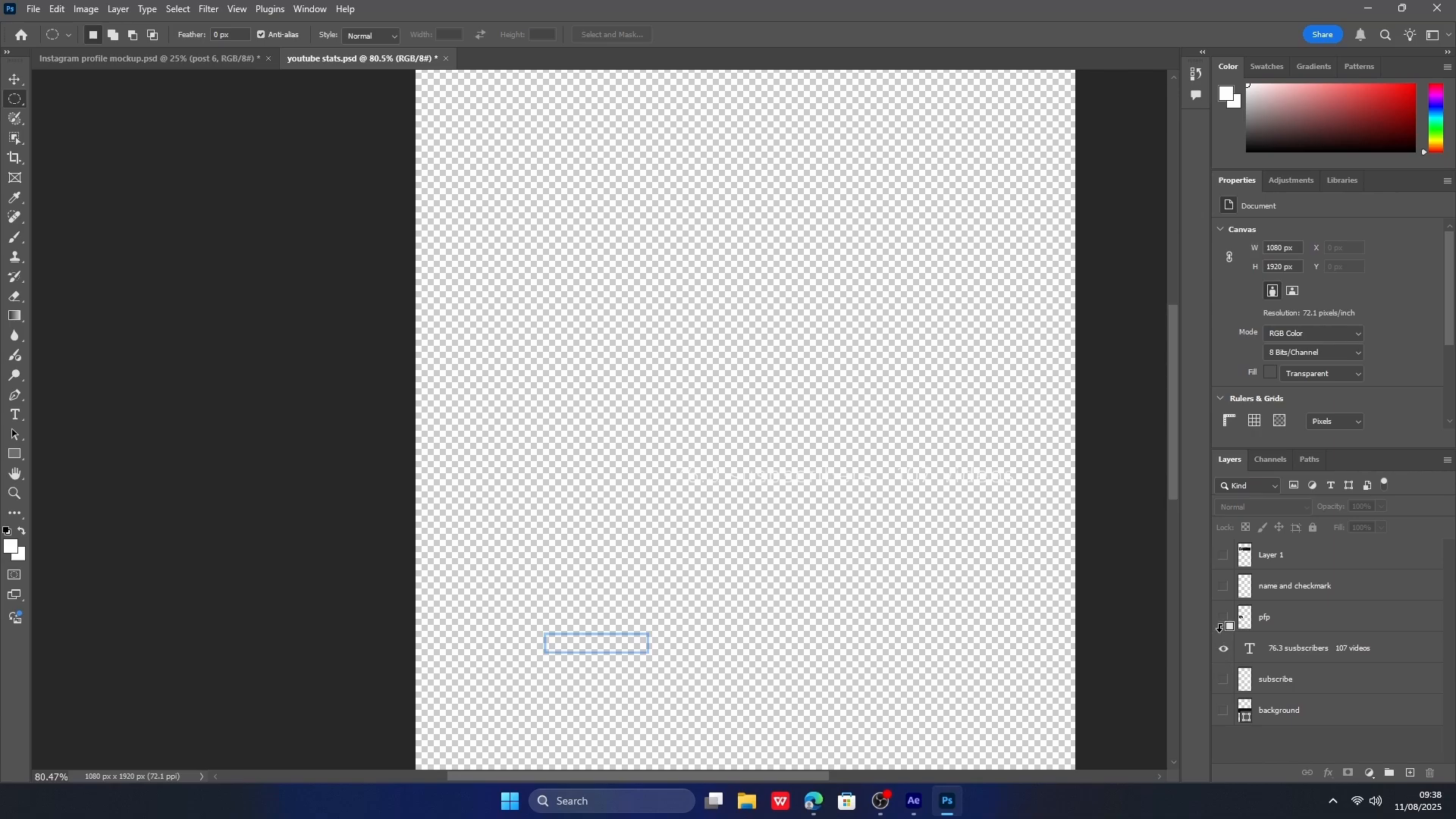
alt+click(1223, 617)
alt+click(1223, 586)
alt+click(1223, 555)
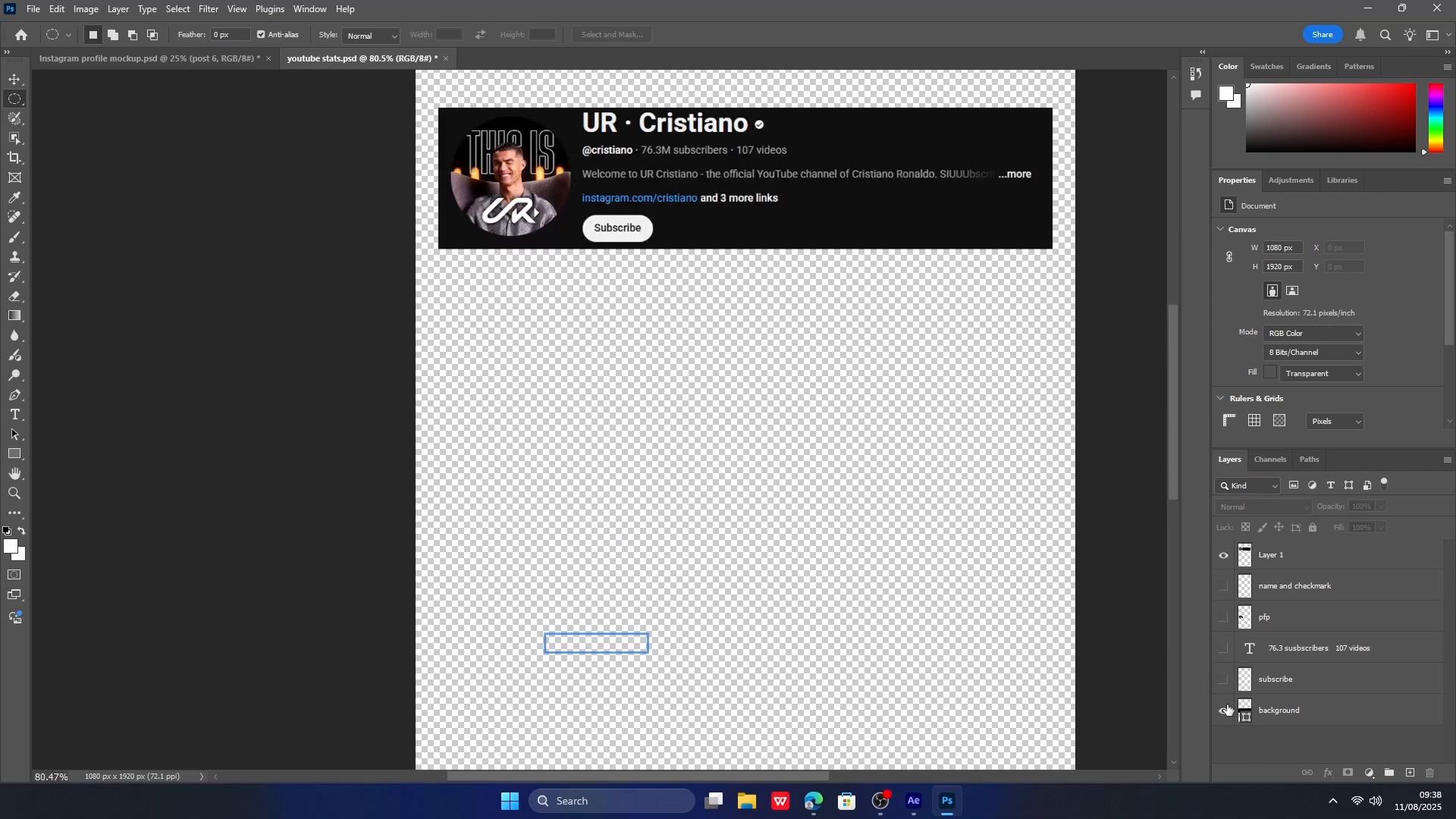
drag(1227, 710, 1223, 590)
click(1293, 686)
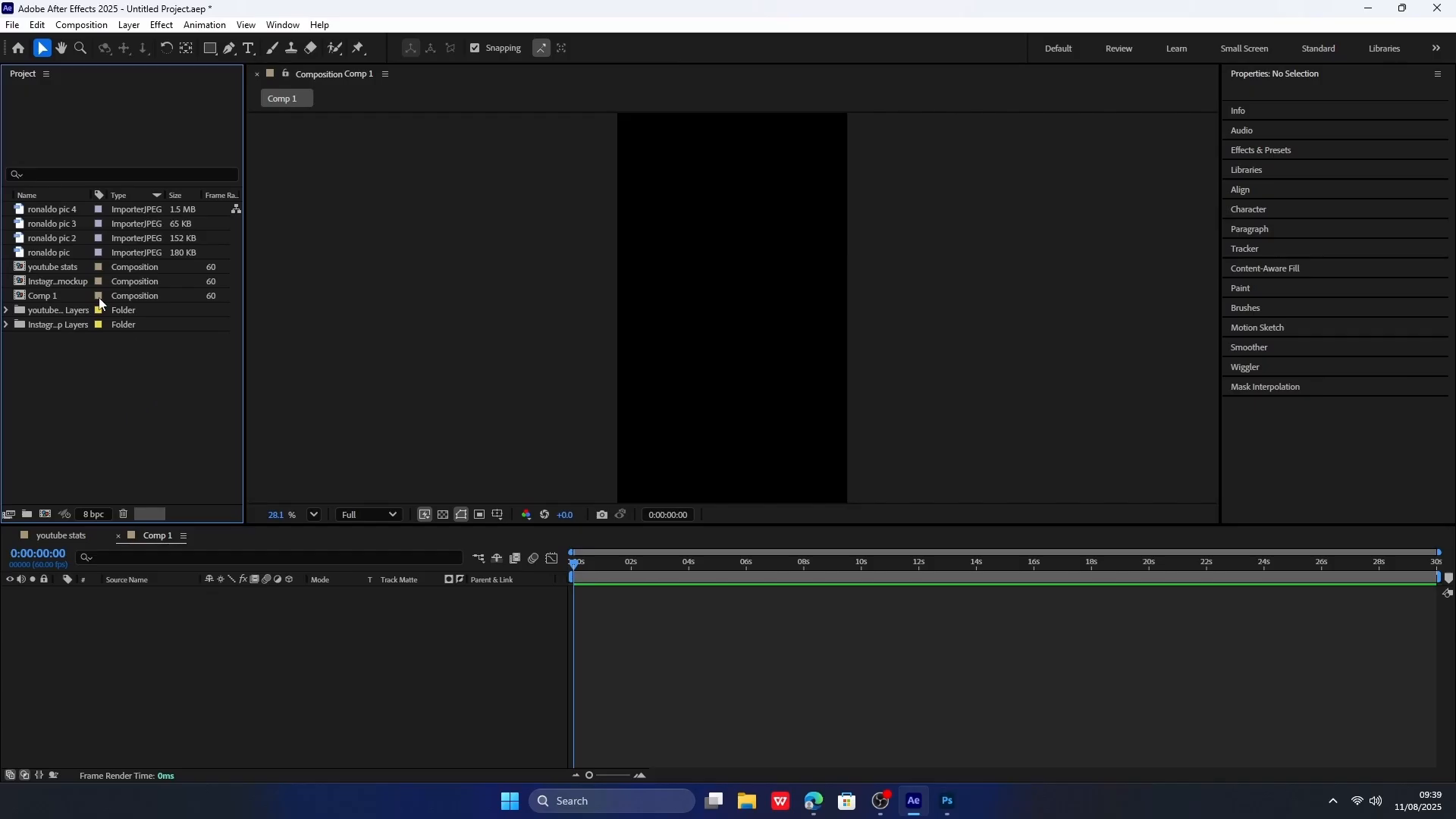
Add the Instagram profile mockup composition to the Comp 1 timeline, starting at 0 seconds.
drag(54, 266, 171, 373)
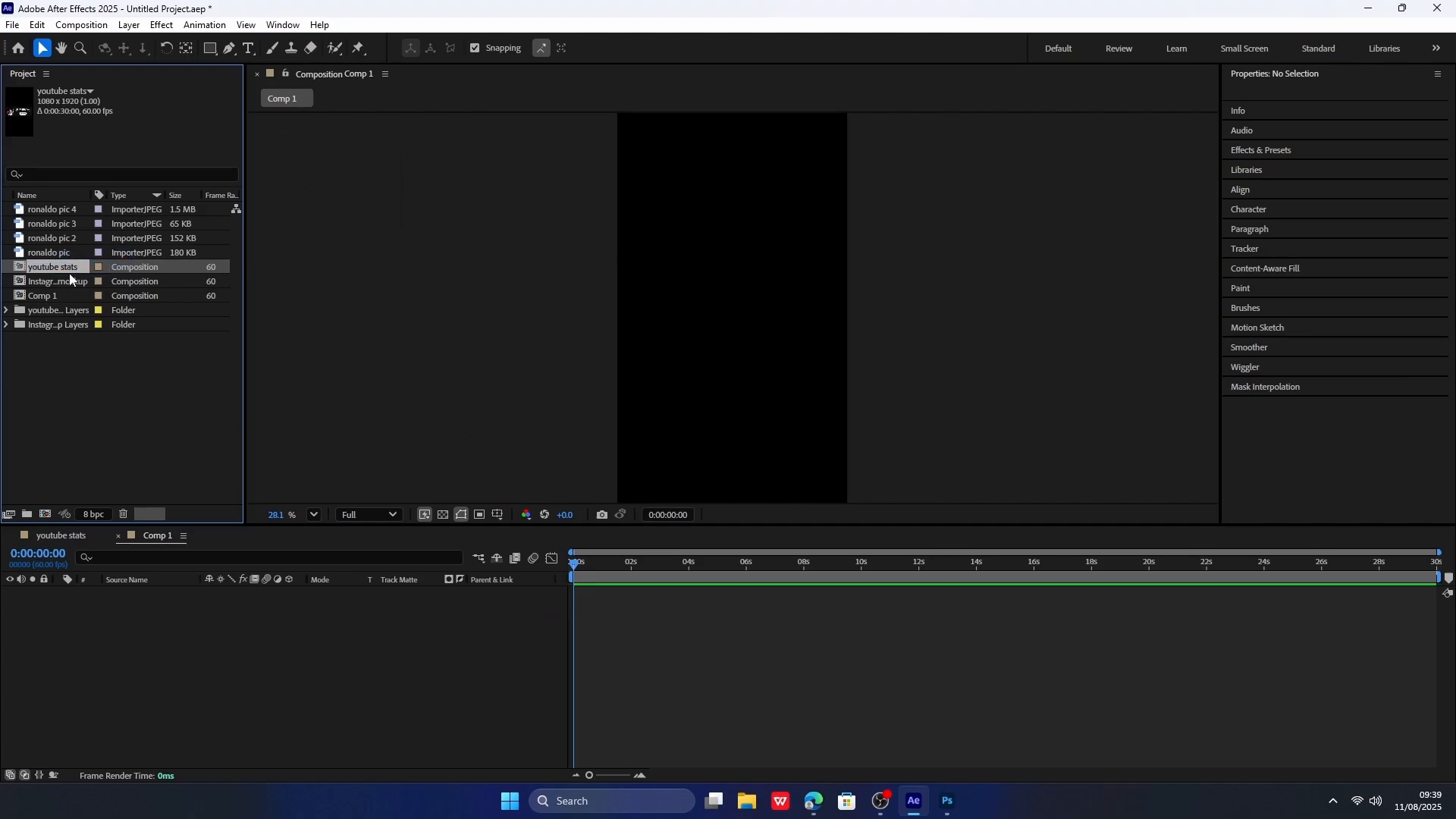
drag(70, 279, 619, 626)
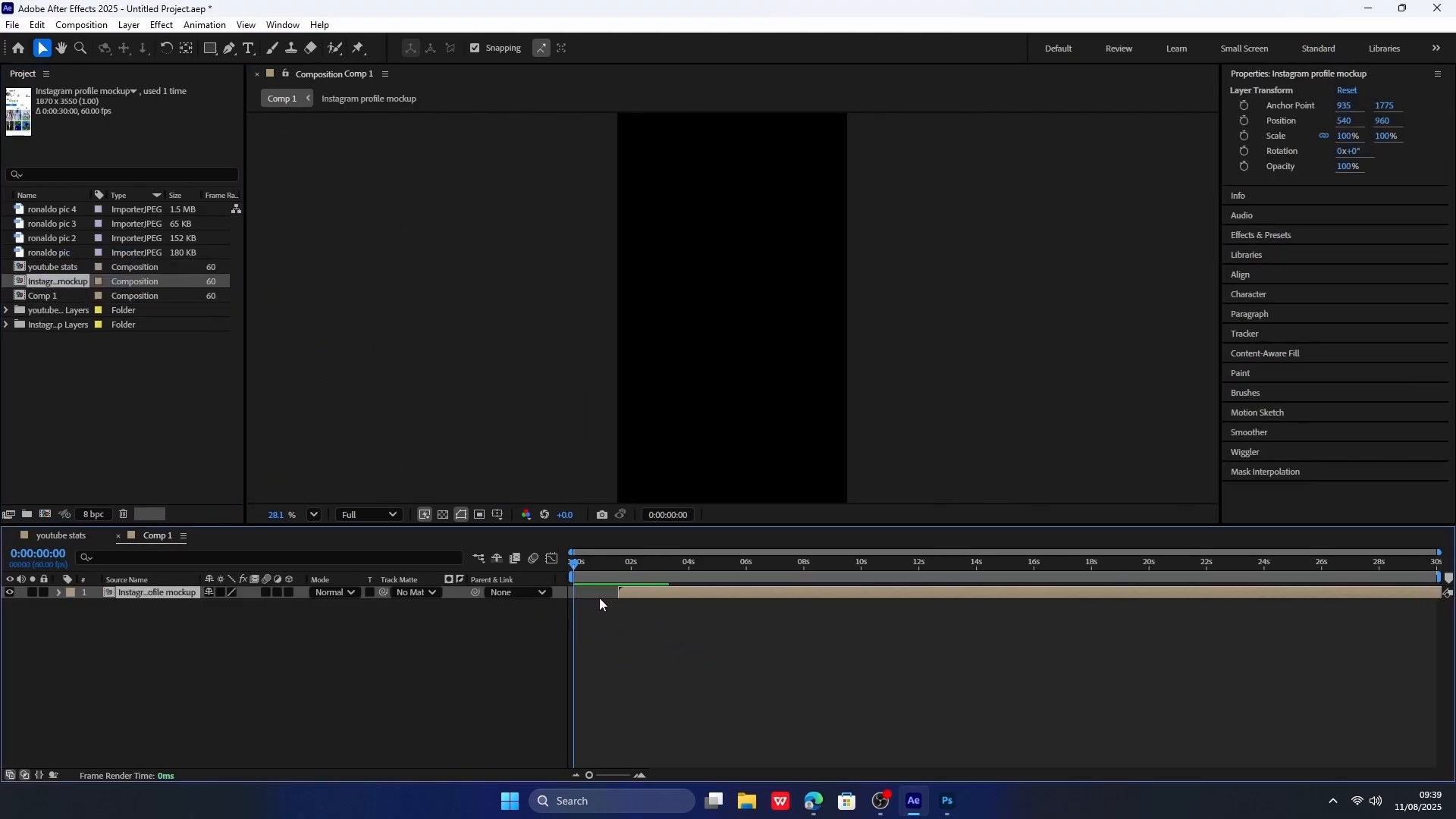
Create a white 1080 x 1920 px solid named white and place it beneath the Instagram profile mockup layer.
right_click(400, 439)
mouse_move(574, 451)
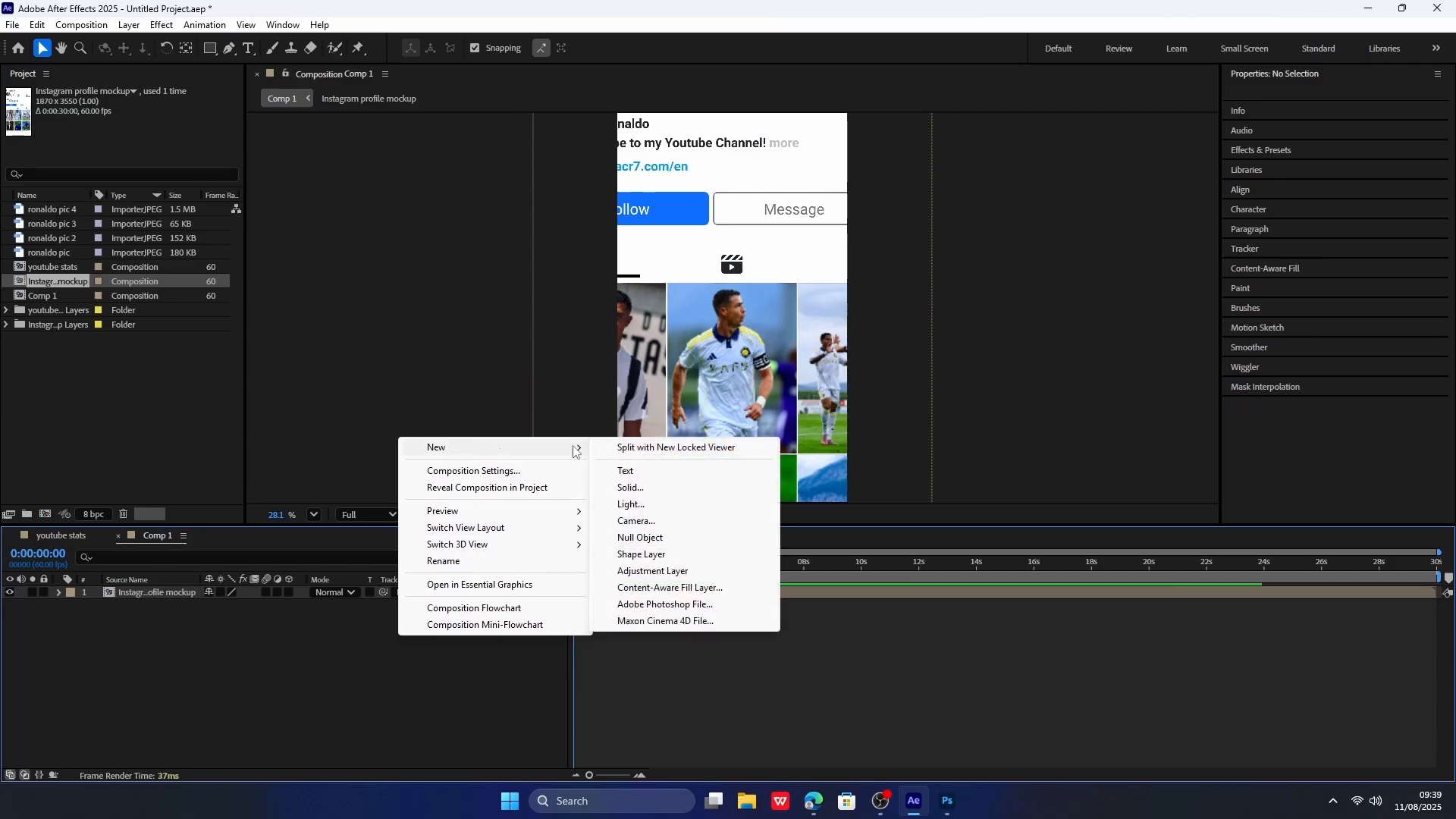
click(655, 488)
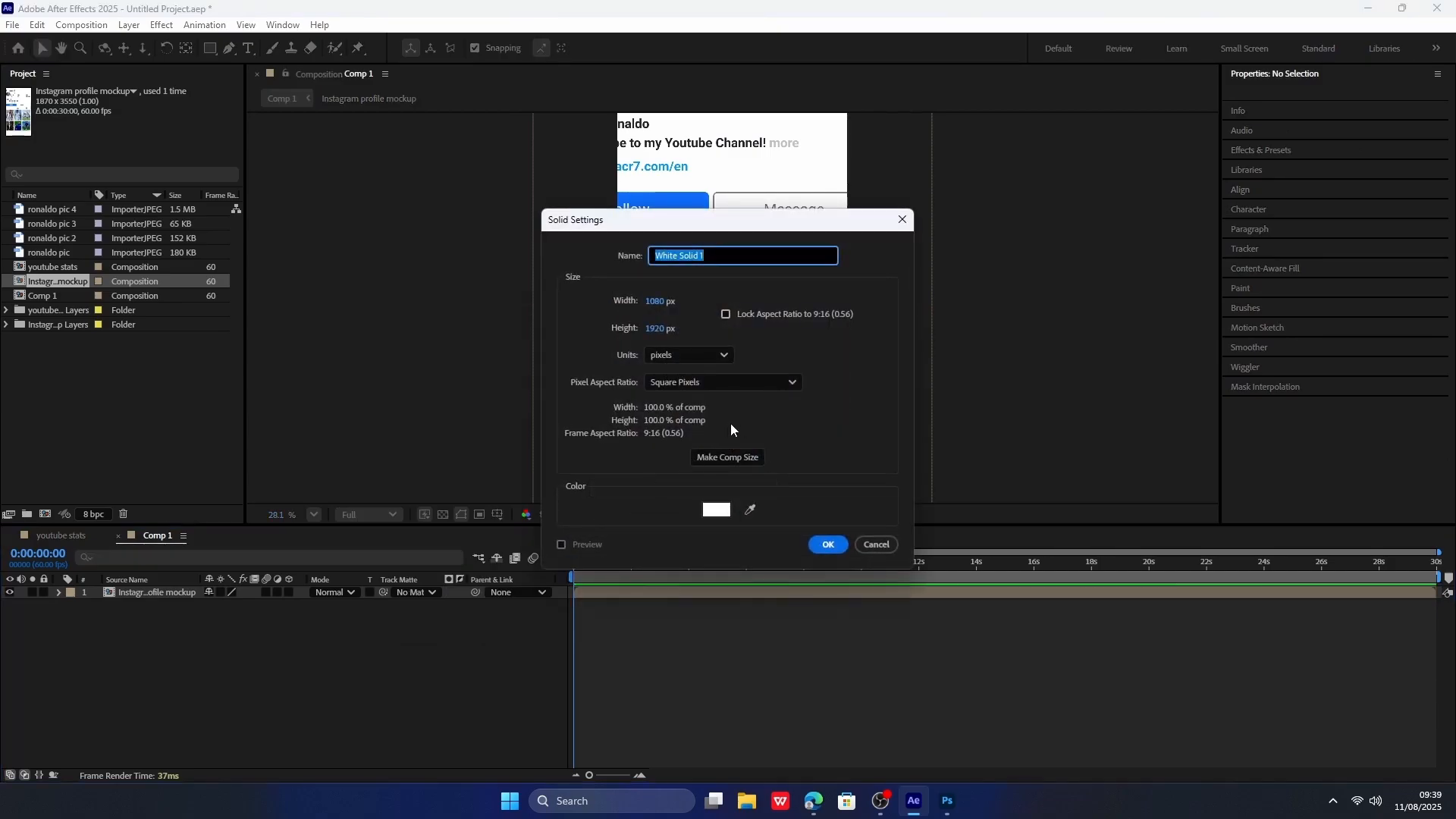
text(white)
key(Return)
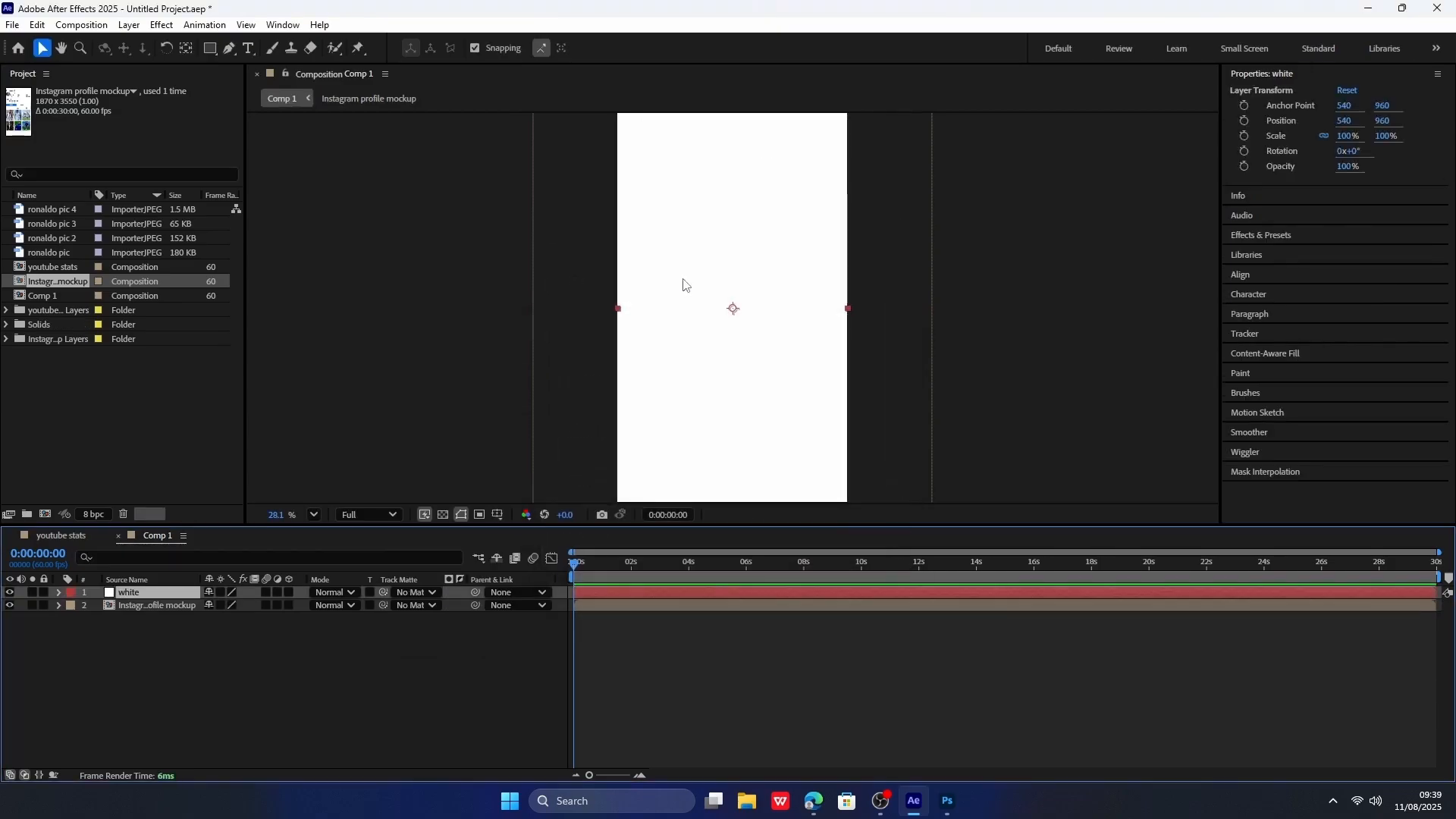
click(175, 609)
drag(154, 593, 168, 630)
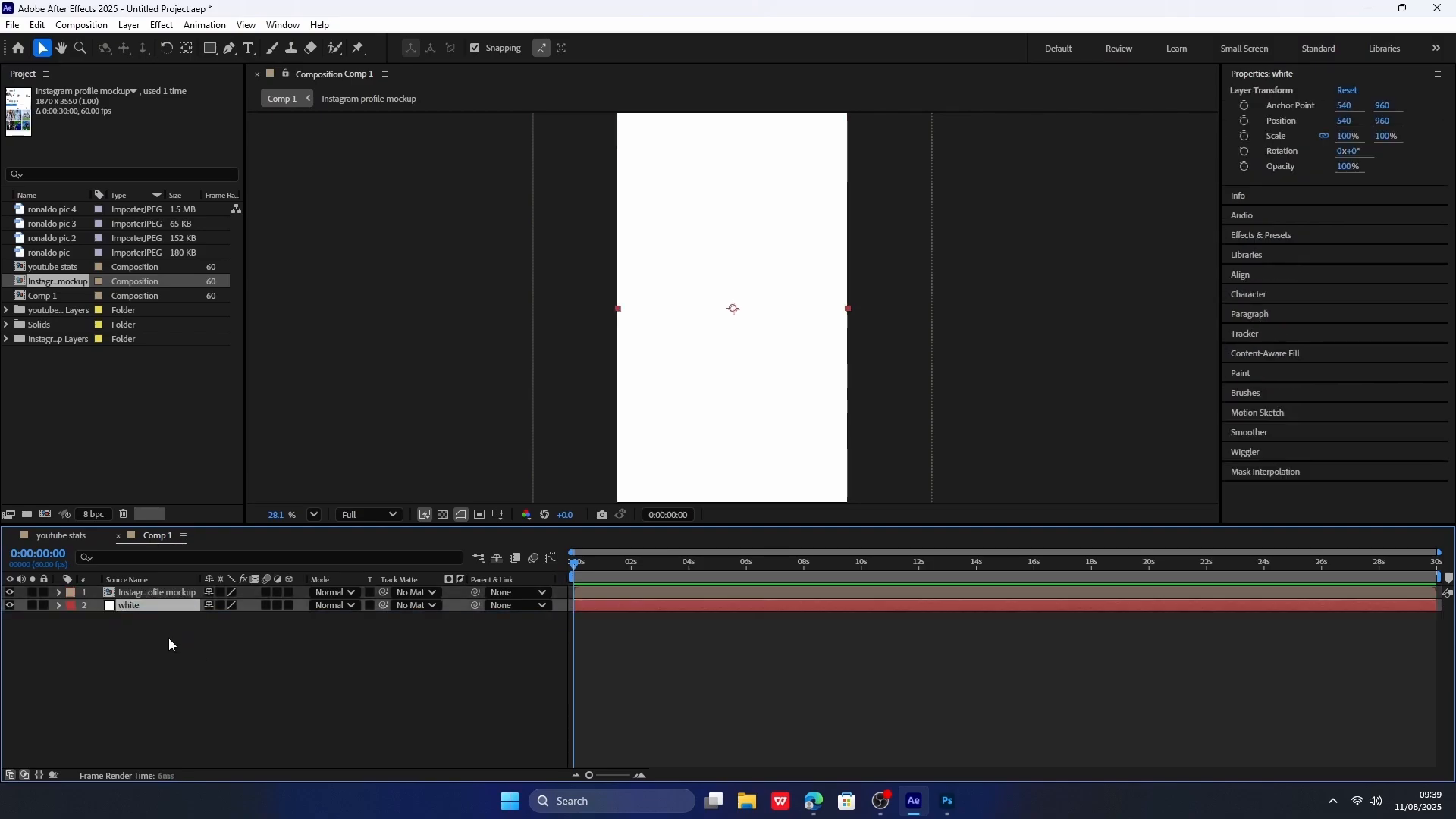
click(168, 640)
Rename the Instagram profile mockup layer in Comp 1 as instagram profile.
click(179, 593)
right_click(329, 636)
click(241, 643)
right_click(191, 592)
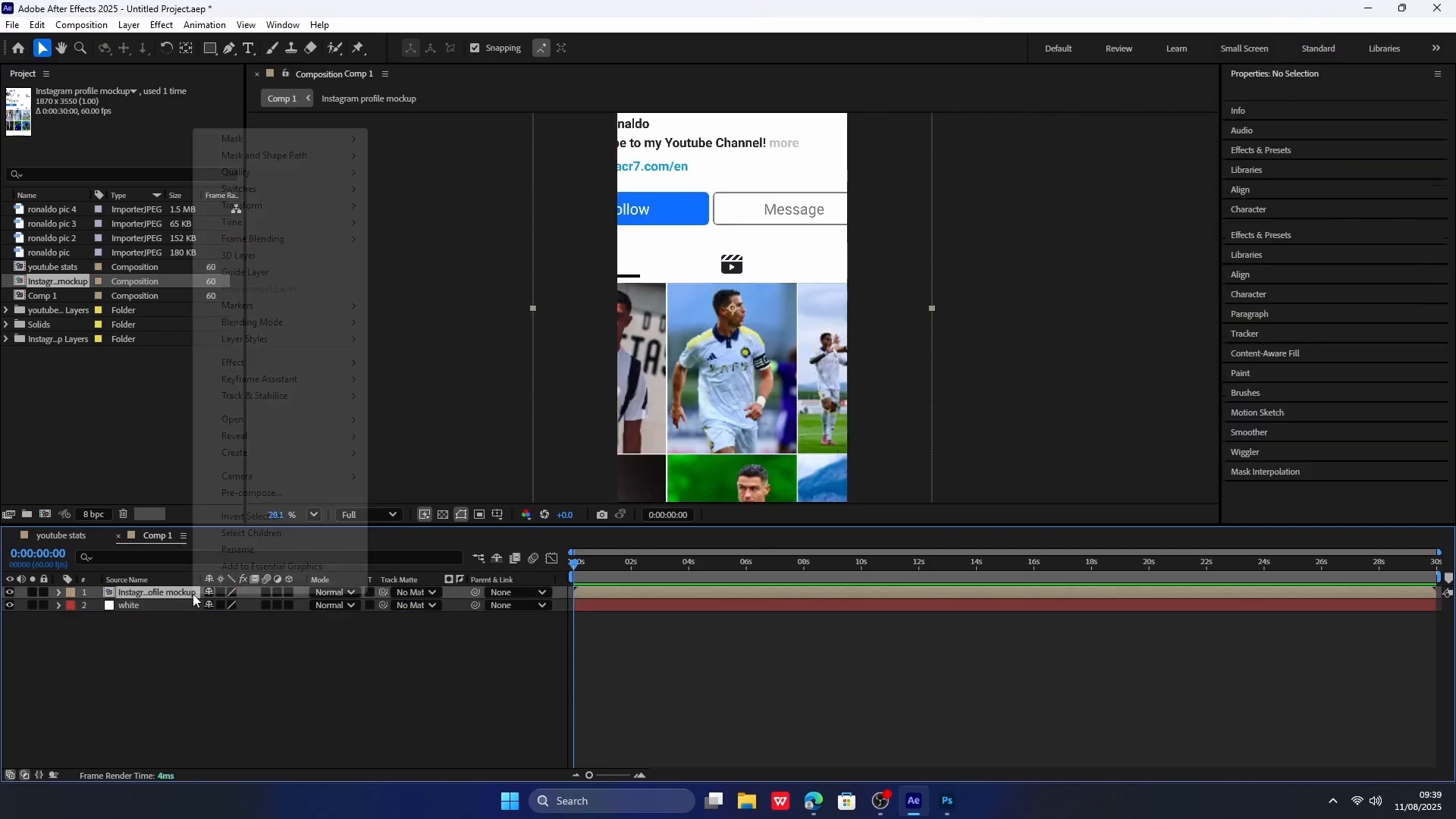
click(256, 550)
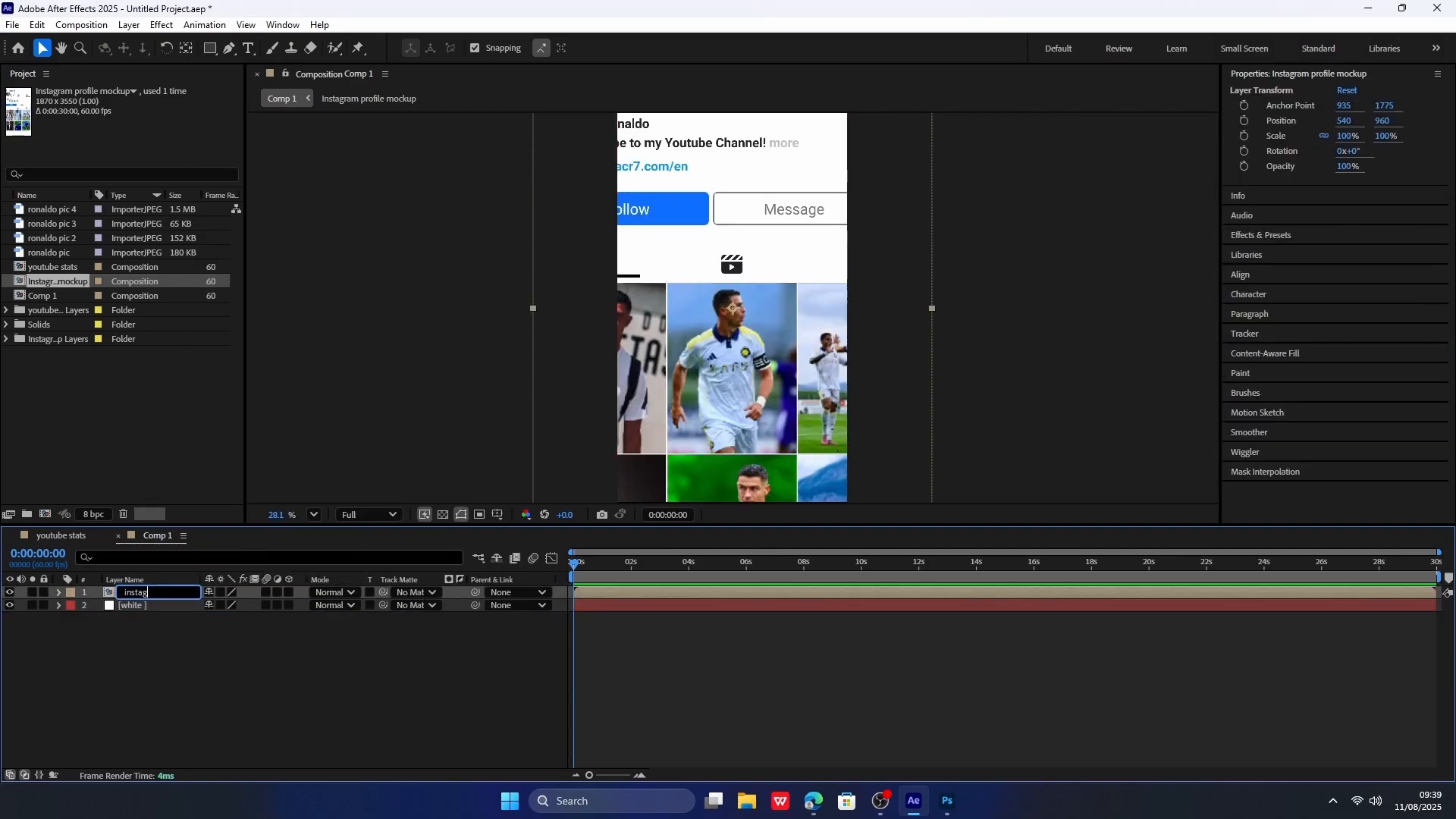
text(instagram profile)
key(Return)
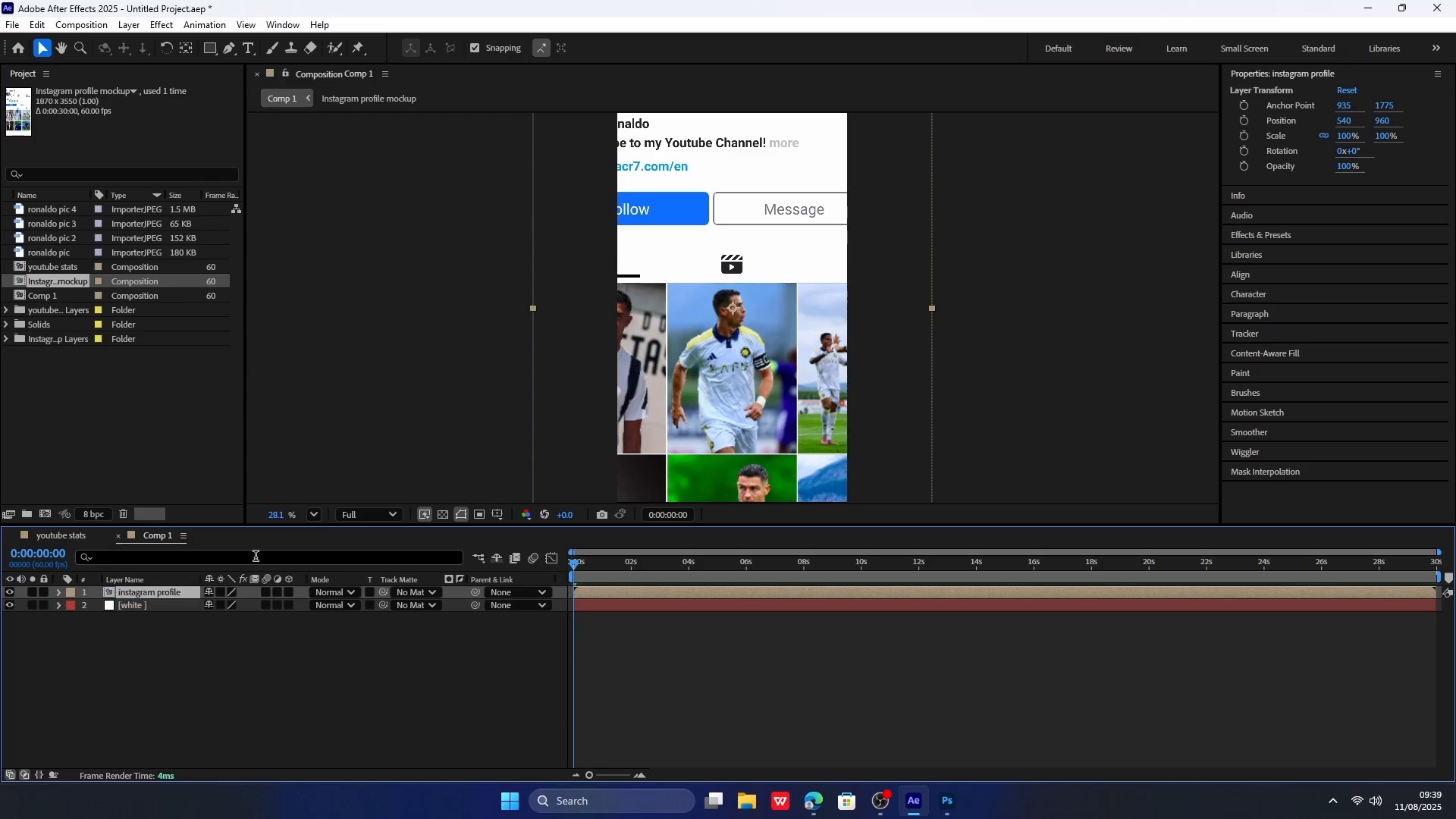
Copy all 18 layers from the Instagram profile mockup composition and paste them into Comp 1.
double_click(162, 594)
scroll(194, 618, down, 3)
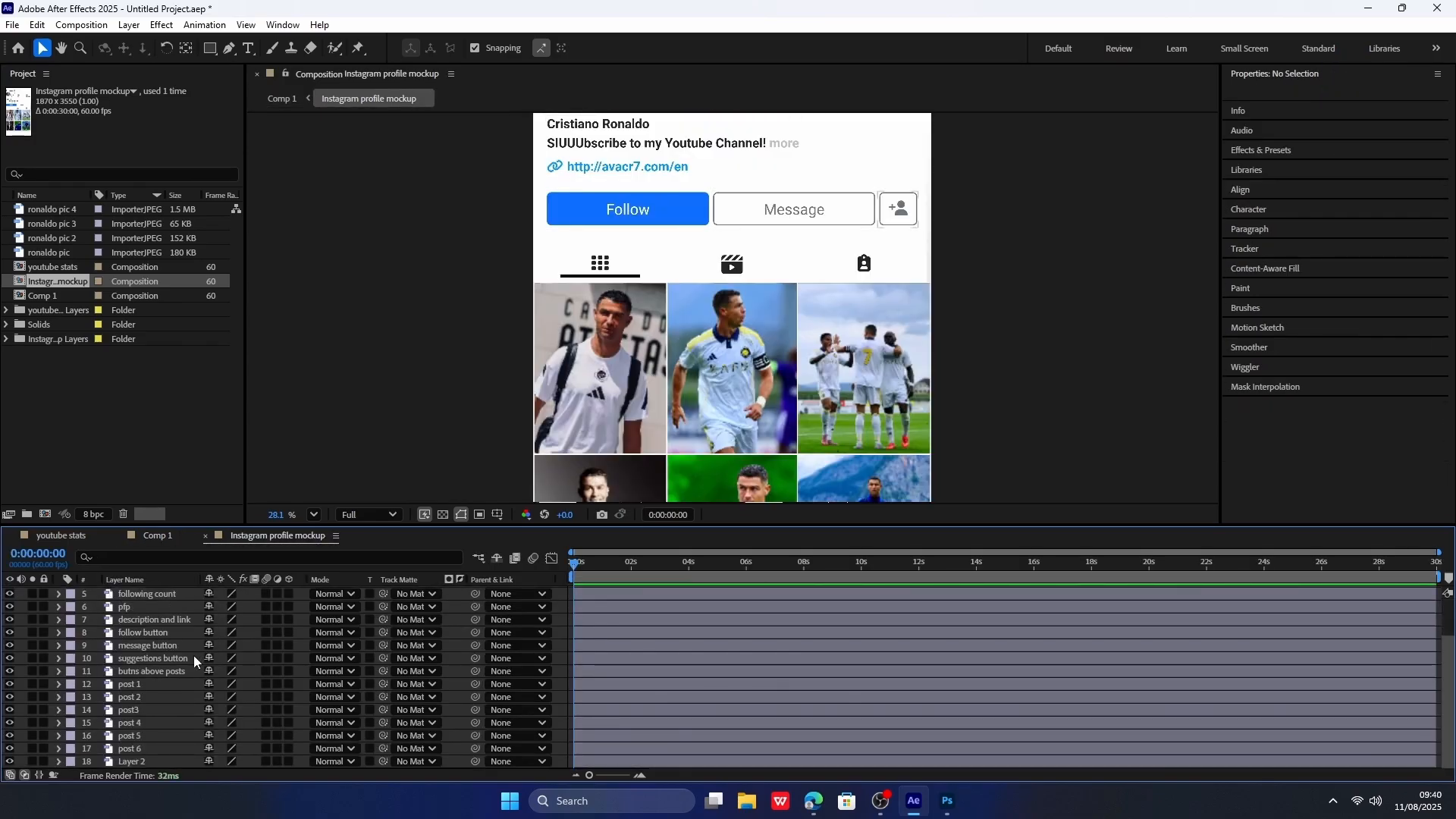
scroll(176, 667, up, 3)
click(143, 594)
scroll(148, 713, down, 3)
key(ctrl+a)
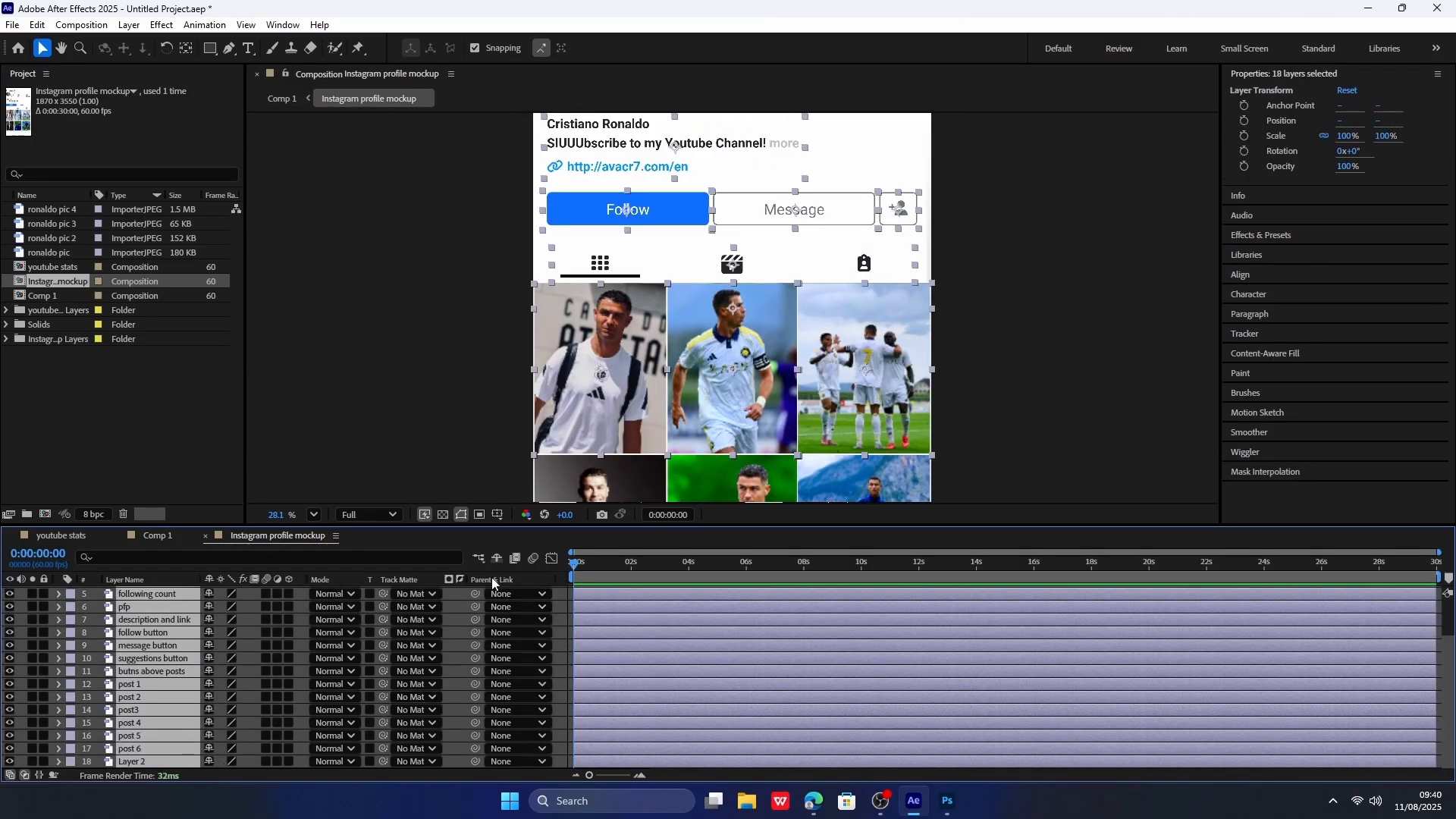
click(158, 535)
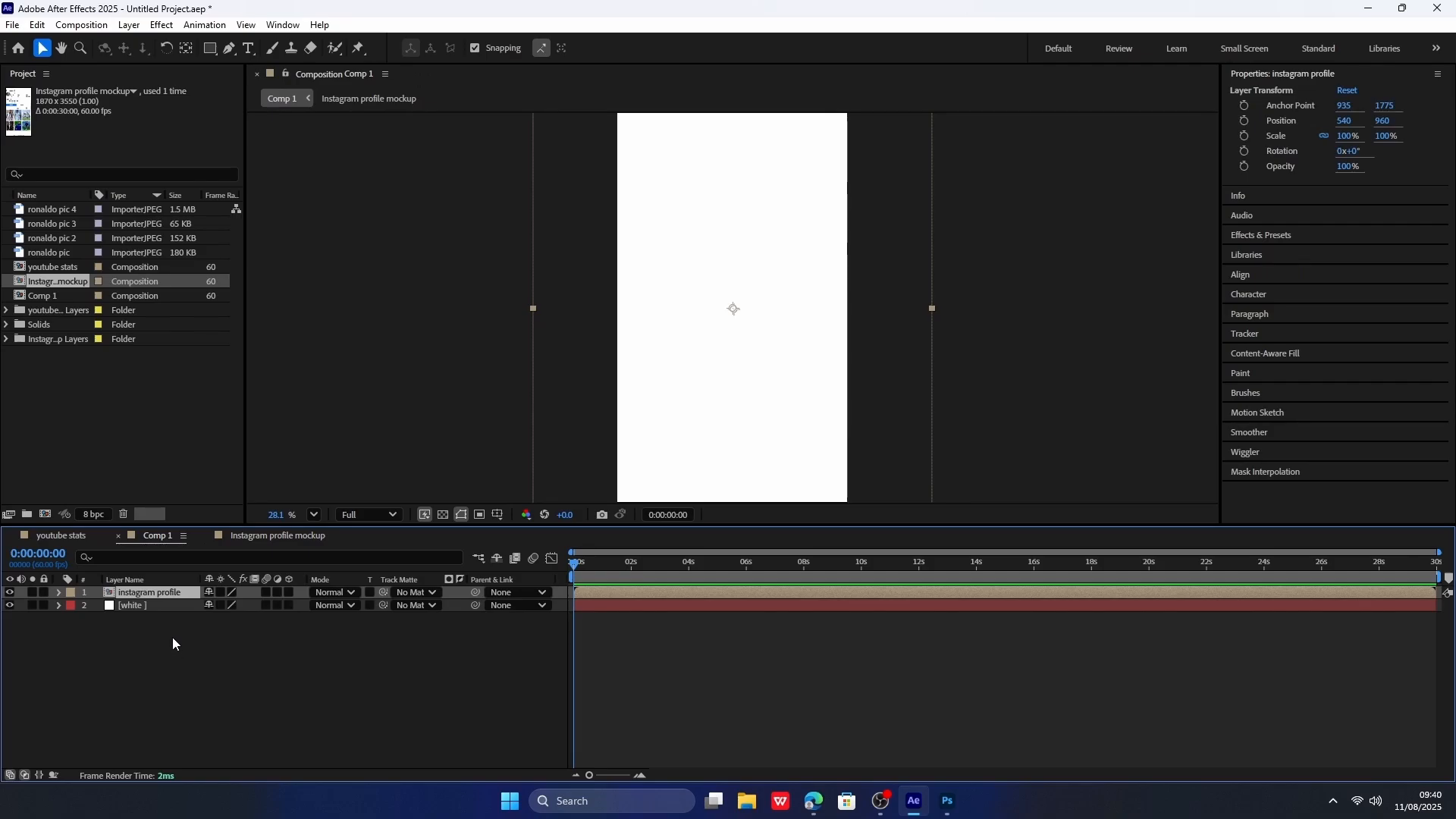
key(ctrl+v)
Delete the instagram profile precomp layer from Comp 1 and move to the end of the timeline.
scroll(165, 646, down, 3)
click(136, 749)
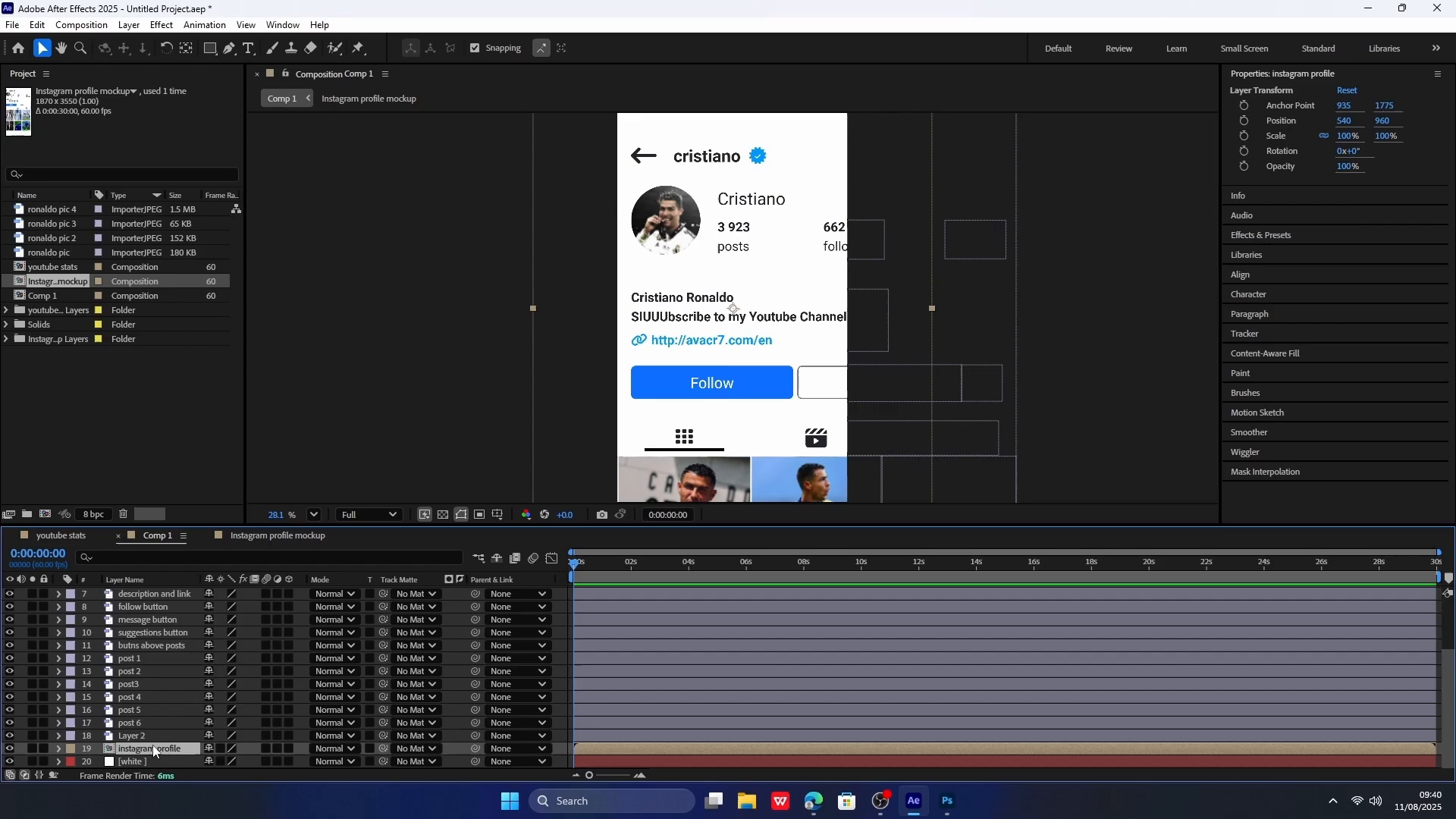
key(Delete)
key(End)
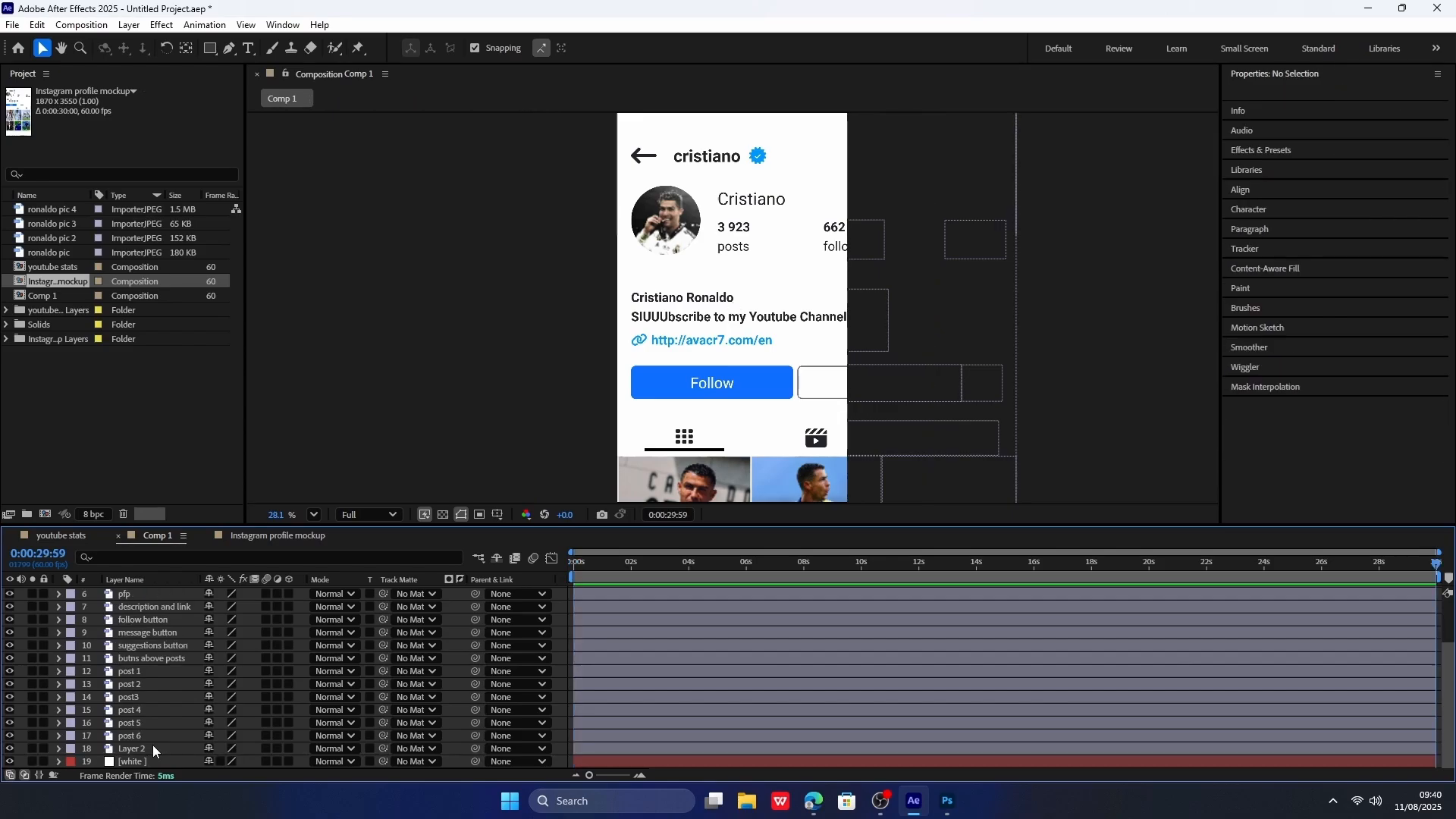
Rename Layer 2 in Comp 1 as background.
click(129, 748)
right_click(137, 749)
click(180, 711)
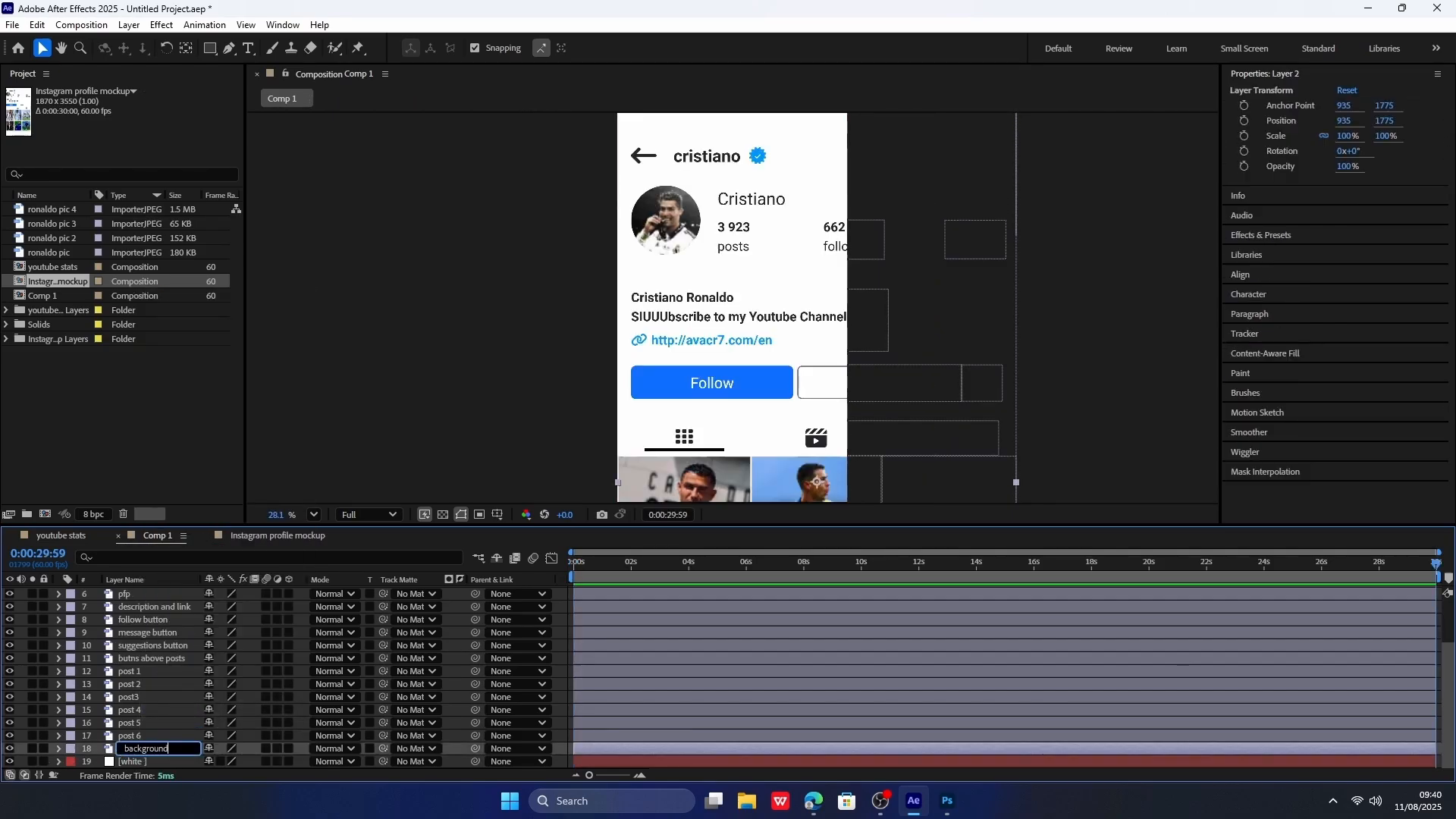
key(Return)
Add a null object to Comp 1 and rename it scale instagram profile down.
key(ctrl+a)
right_click(557, 423)
mouse_move(607, 431)
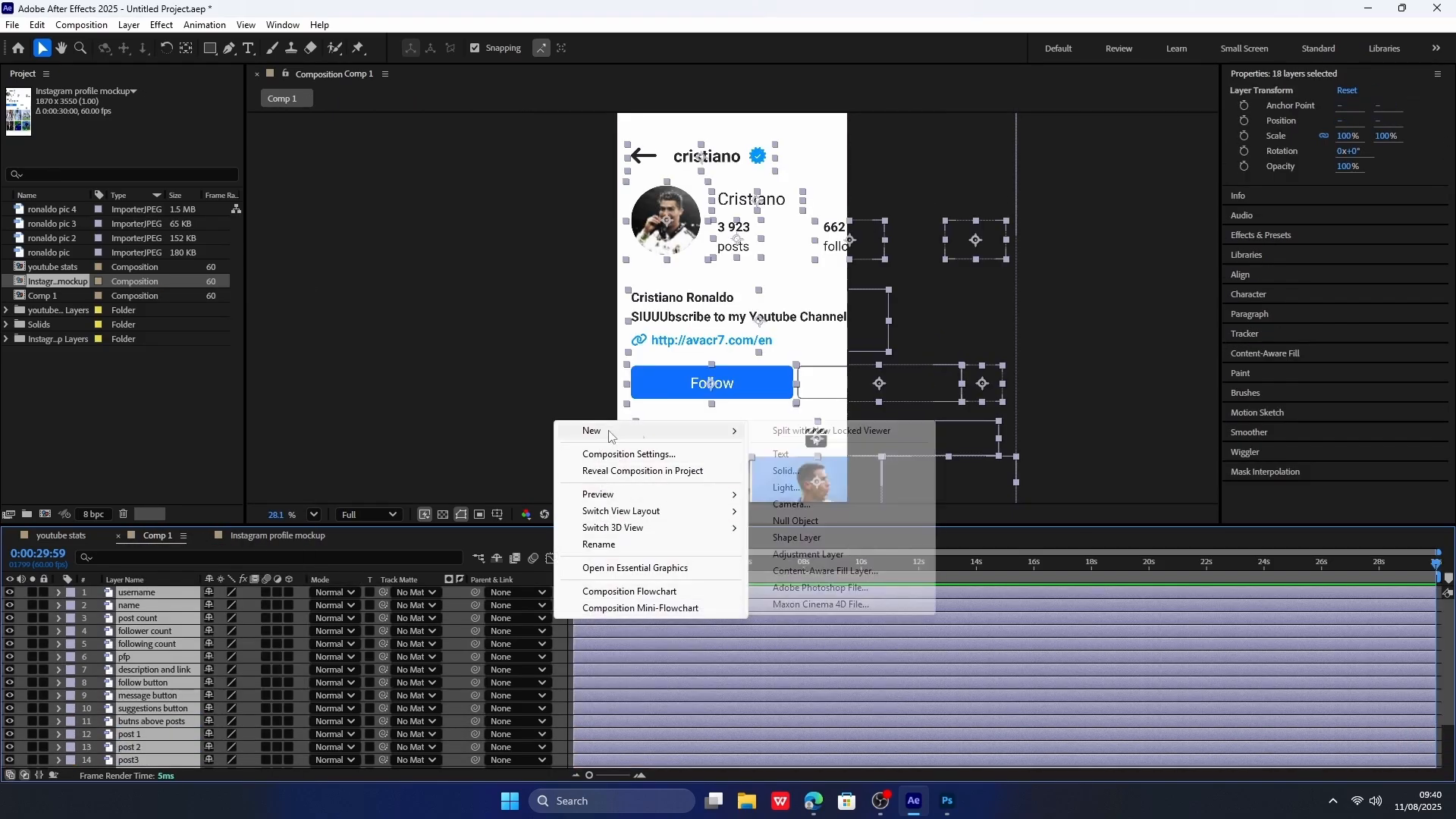
click(810, 522)
right_click(155, 593)
click(228, 553)
text(scale ins)
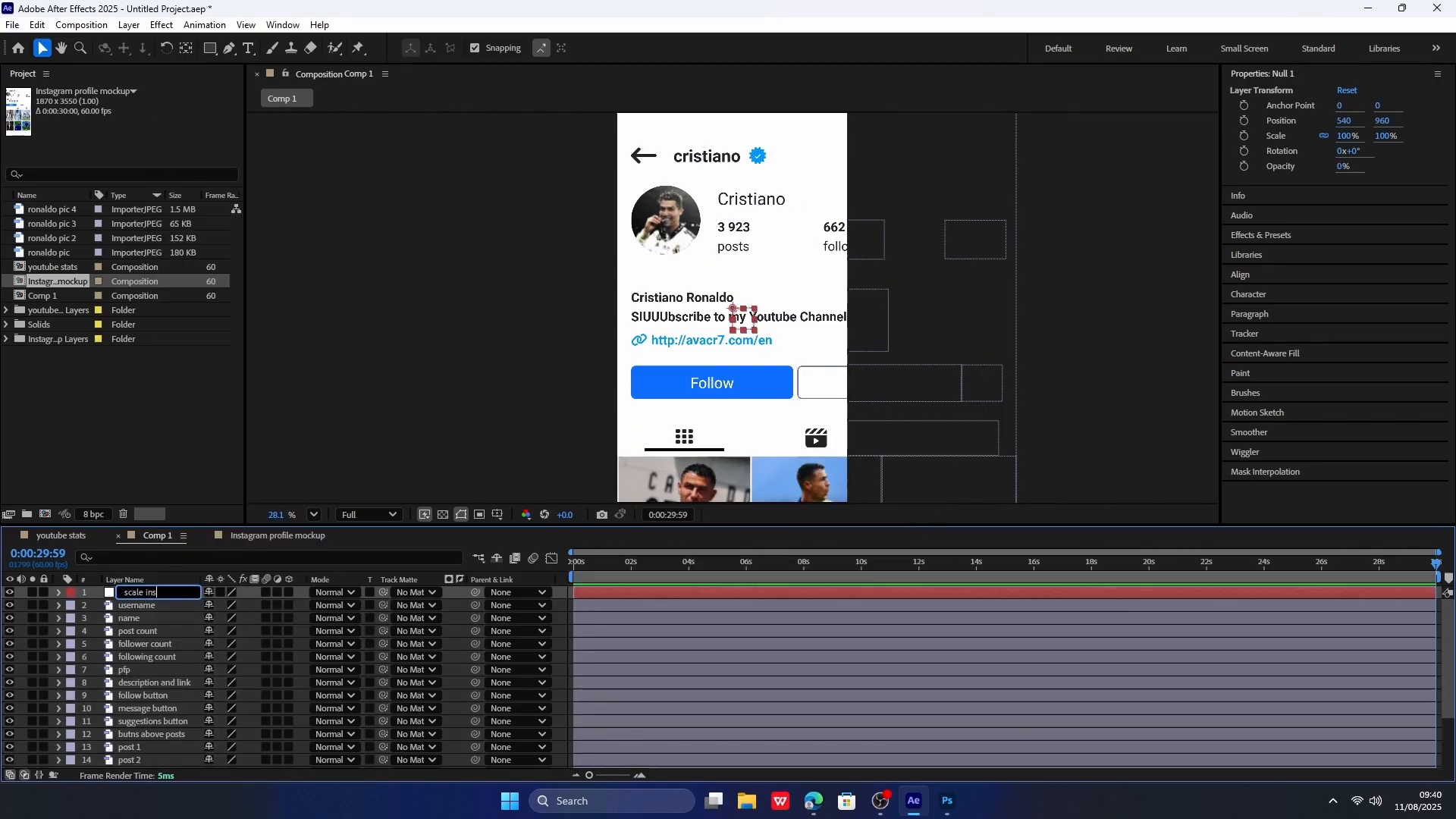
text(tagram profile do)
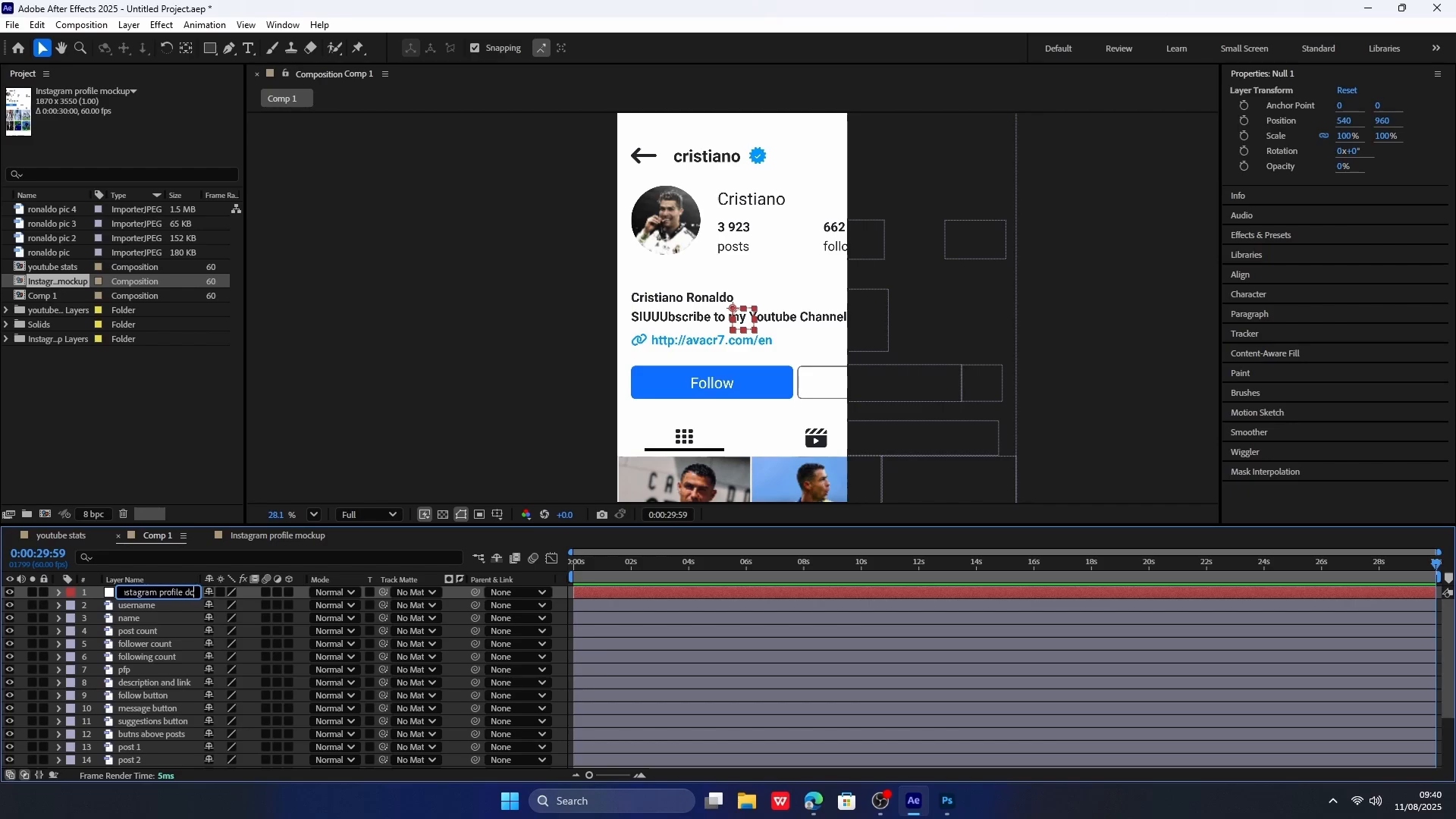
text(wn)
key(Return)
Parent all 18 mockup layers, from username to background, to the scale instagram profile down null.
key(ctrl+a)
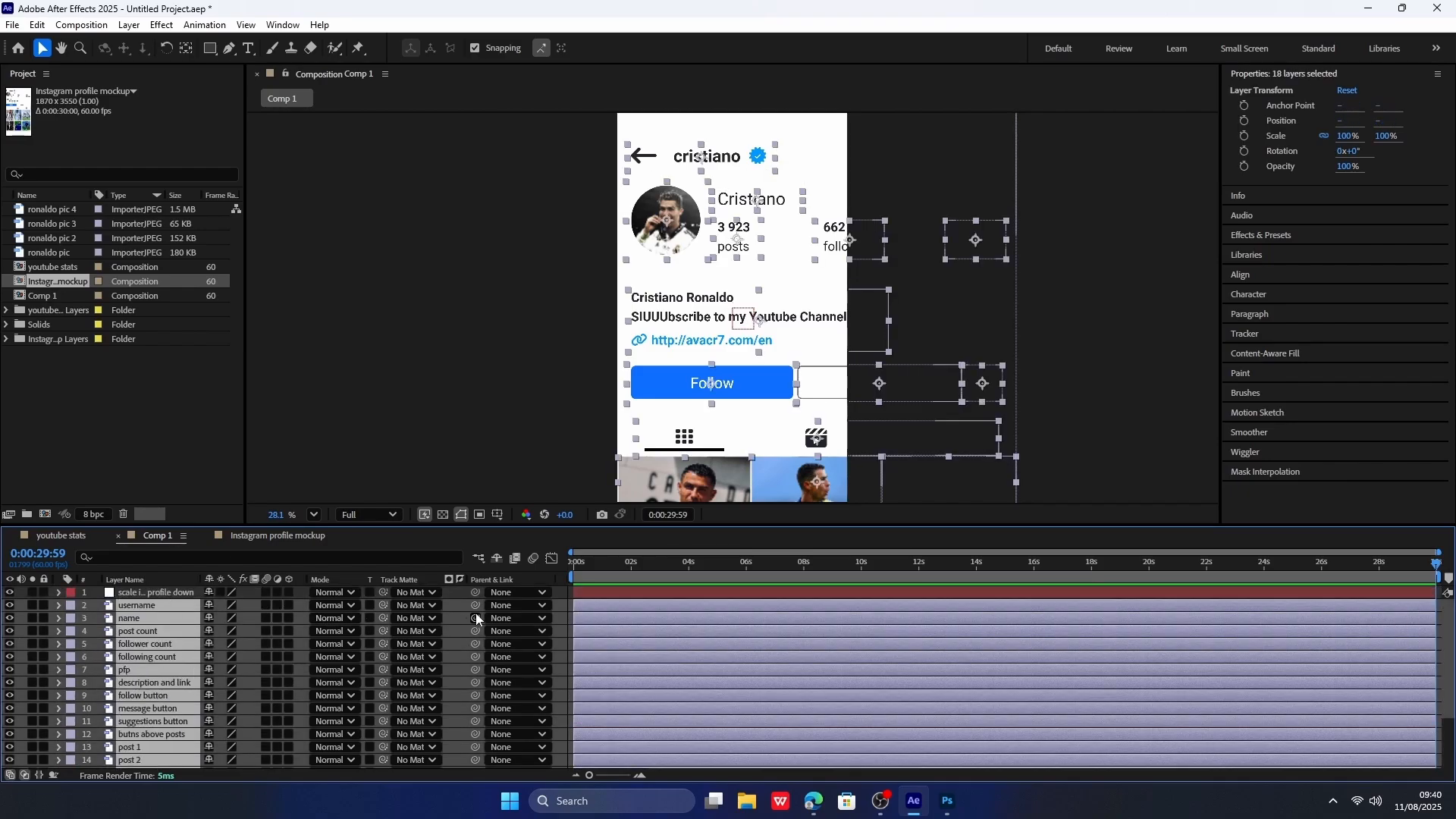
drag(476, 617, 178, 606)
click(161, 590)
click(156, 644)
click(149, 590)
click(147, 582)
click(147, 582)
Scale the null to 36% and move its anchor point to the centre of the Instagram mockup, at about 425.1, 695.
key(p)
key(ctrl+z)
key(s)
key(y)
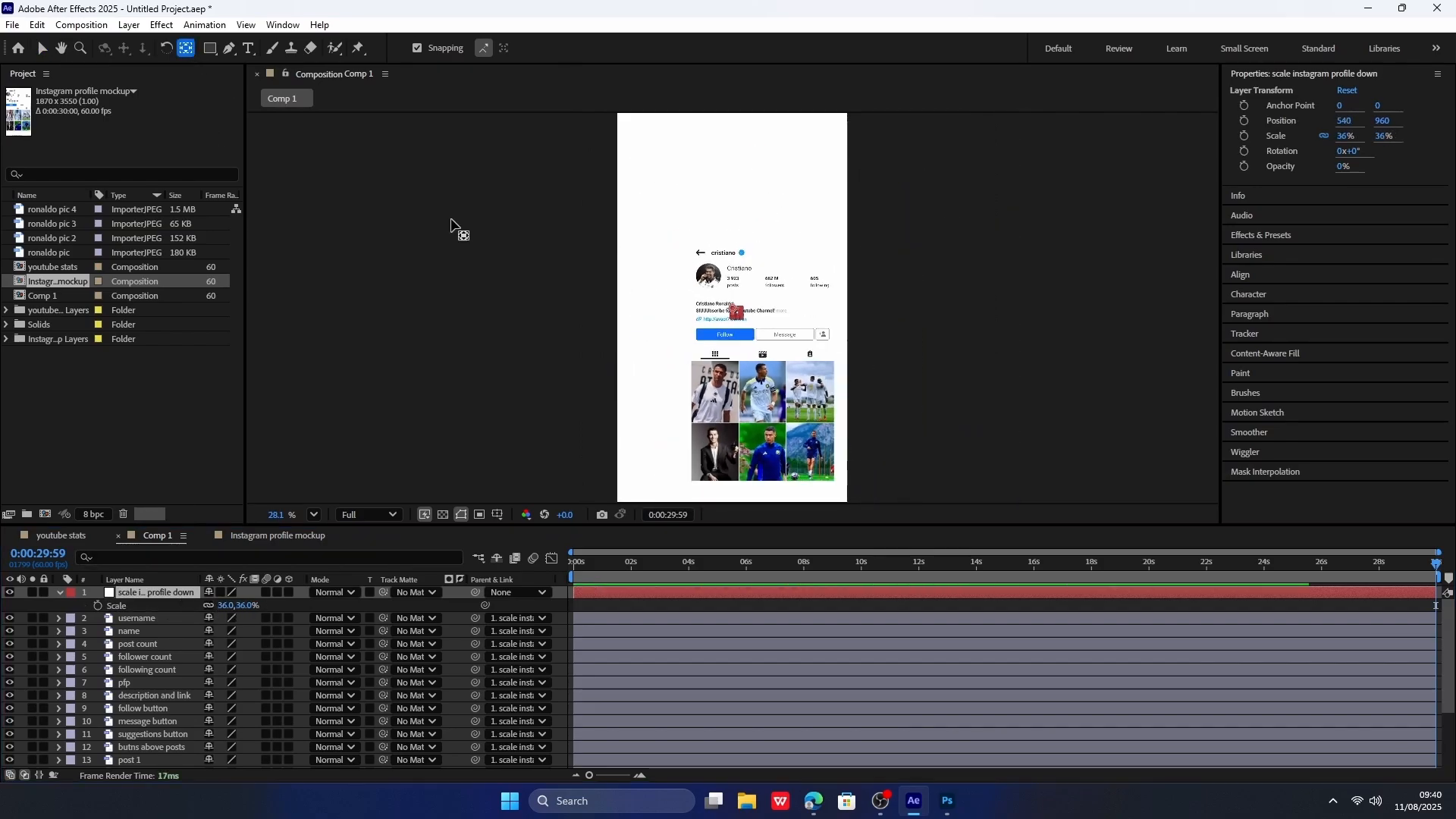
scroll(731, 306, up, 1)
drag(733, 307, 796, 403)
drag(807, 335, 650, 185)
drag(641, 254, 643, 265)
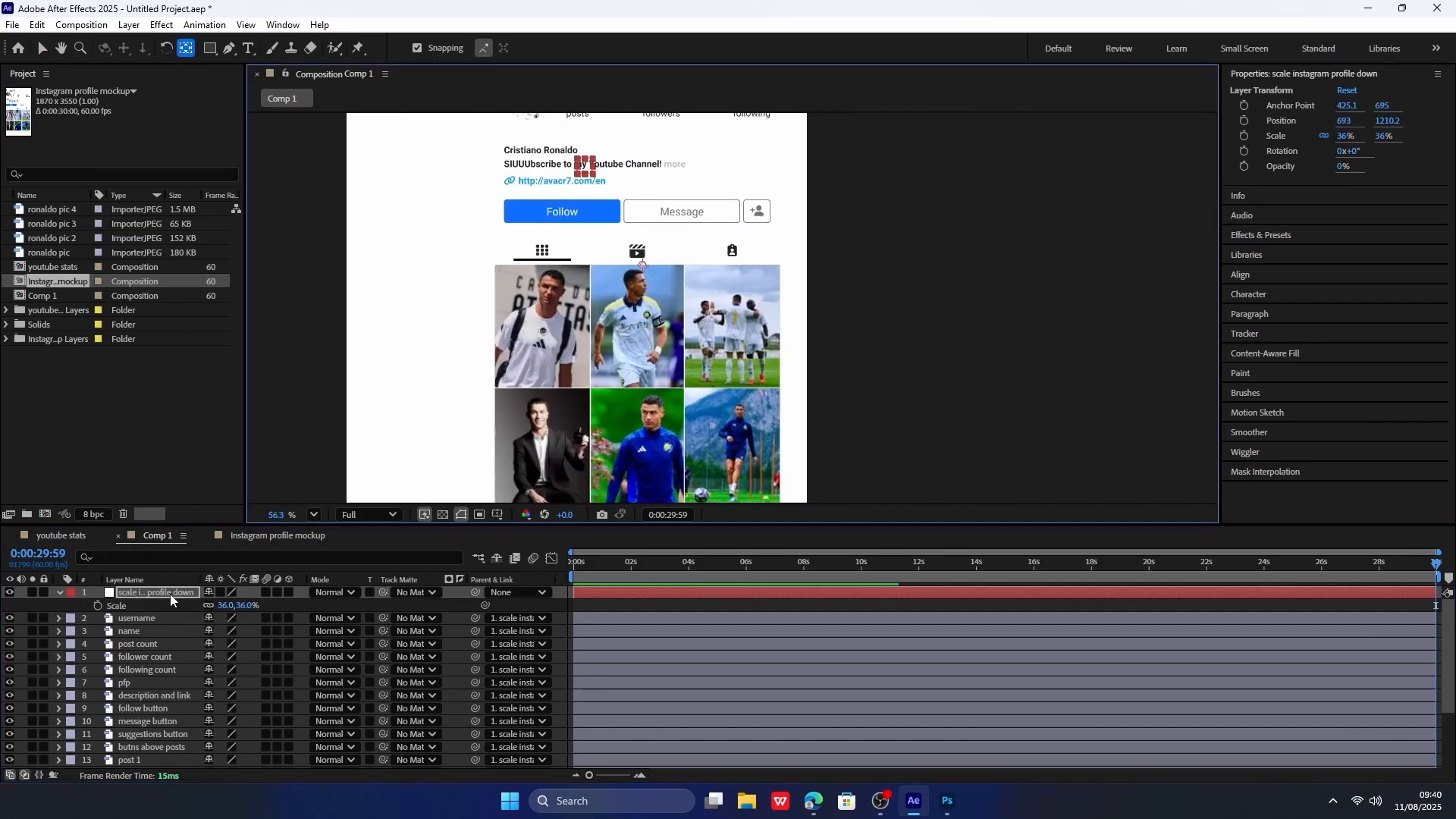
Scale the null to 26% and position it at 552, 955.2 to centre the mockup in the vertical frame.
drag(227, 606, 219, 607)
scroll(559, 360, down, 3)
drag(631, 338, 679, 363)
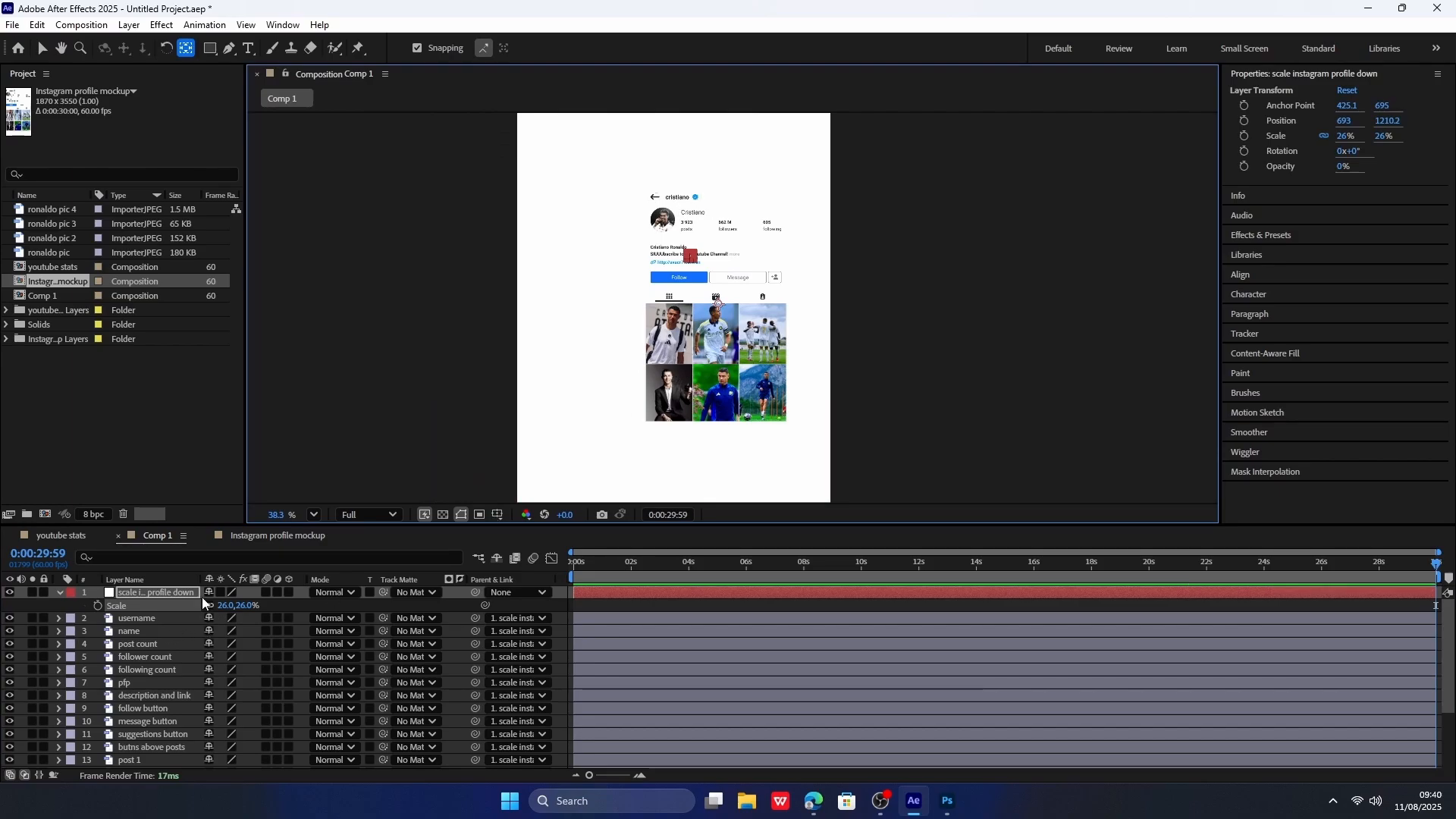
click(181, 582)
key(p)
drag(215, 606, 27, 604)
mouse_move(241, 606)
mouse_down()
mouse_move(360, 605)
mouse_move(234, 606)
mouse_move(262, 605)
mouse_up()
key(s)
key(p)
scroll(708, 254, down, 2)
drag(708, 250, 696, 299)
Set the null's scale to 56% so the Instagram mockup fills the frame.
click(158, 595)
key(s)
drag(228, 606, 57, 605)
key(p)
key(s)
Keyframe the scale of all 18 mockup layers from 0% at 0:00:00:00 to 100% at 0:00:00:45.
scroll(184, 624, down, 3)
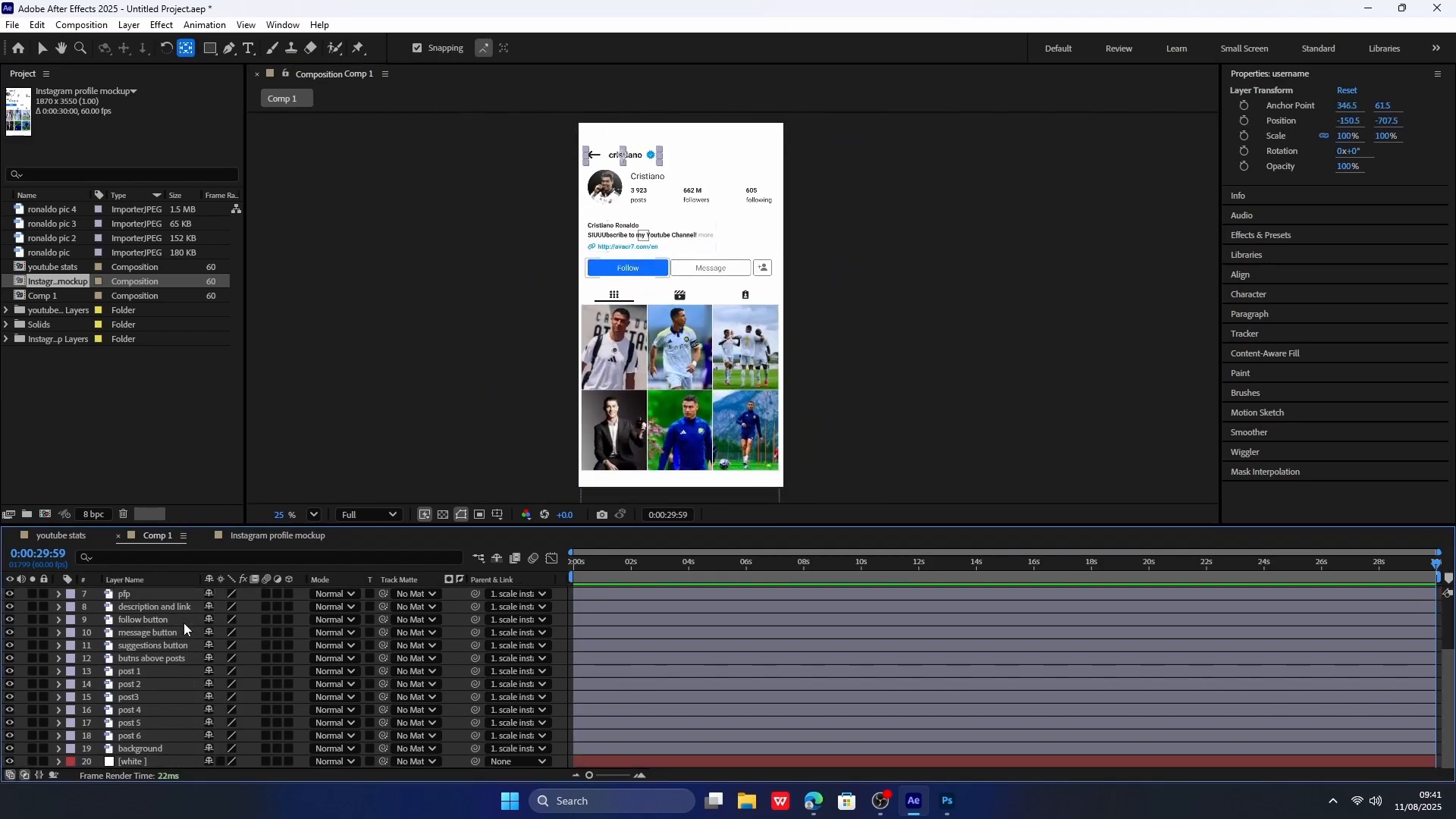
shift+click(144, 744)
scroll(185, 714, up, 3)
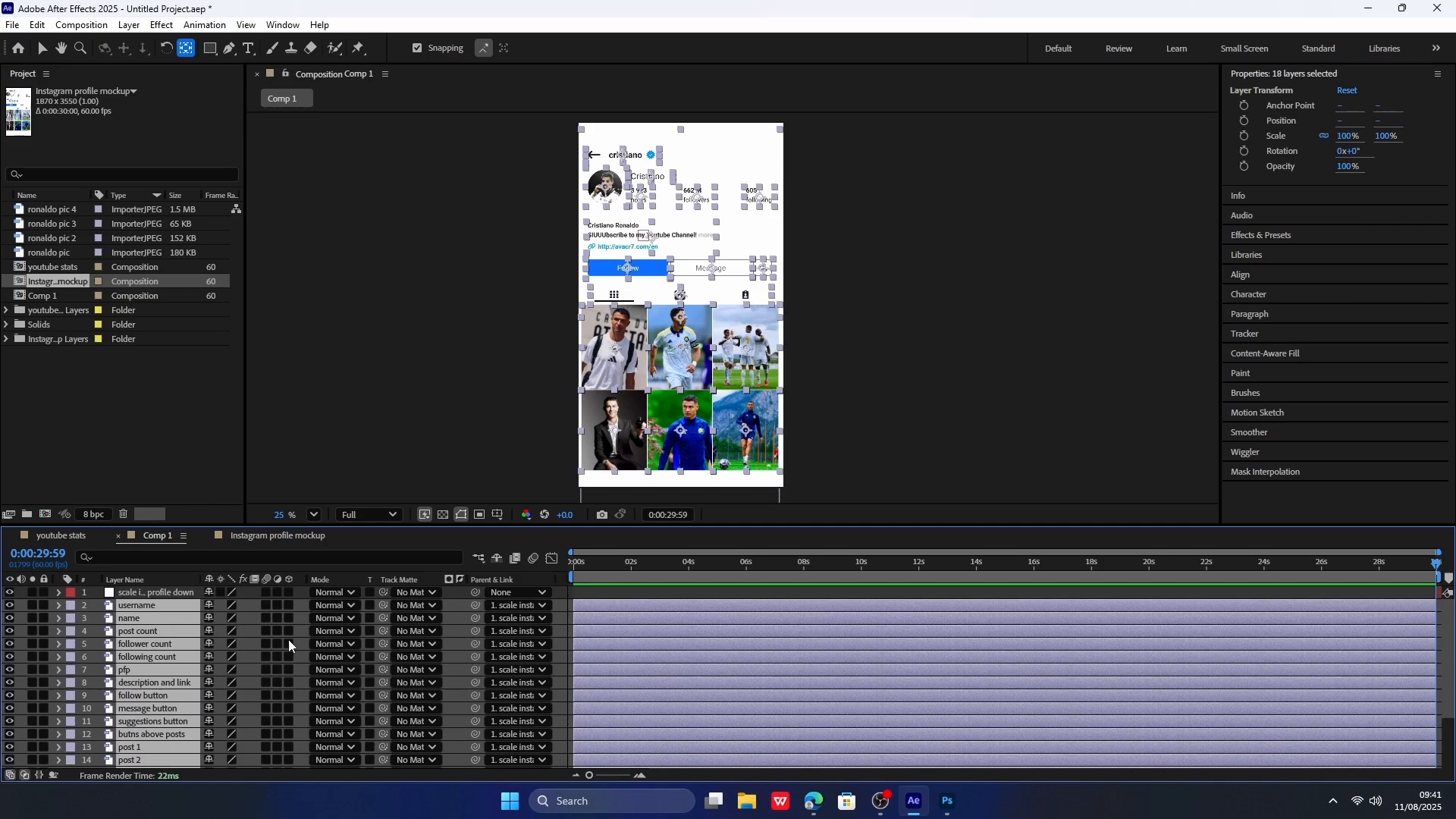
key(s)
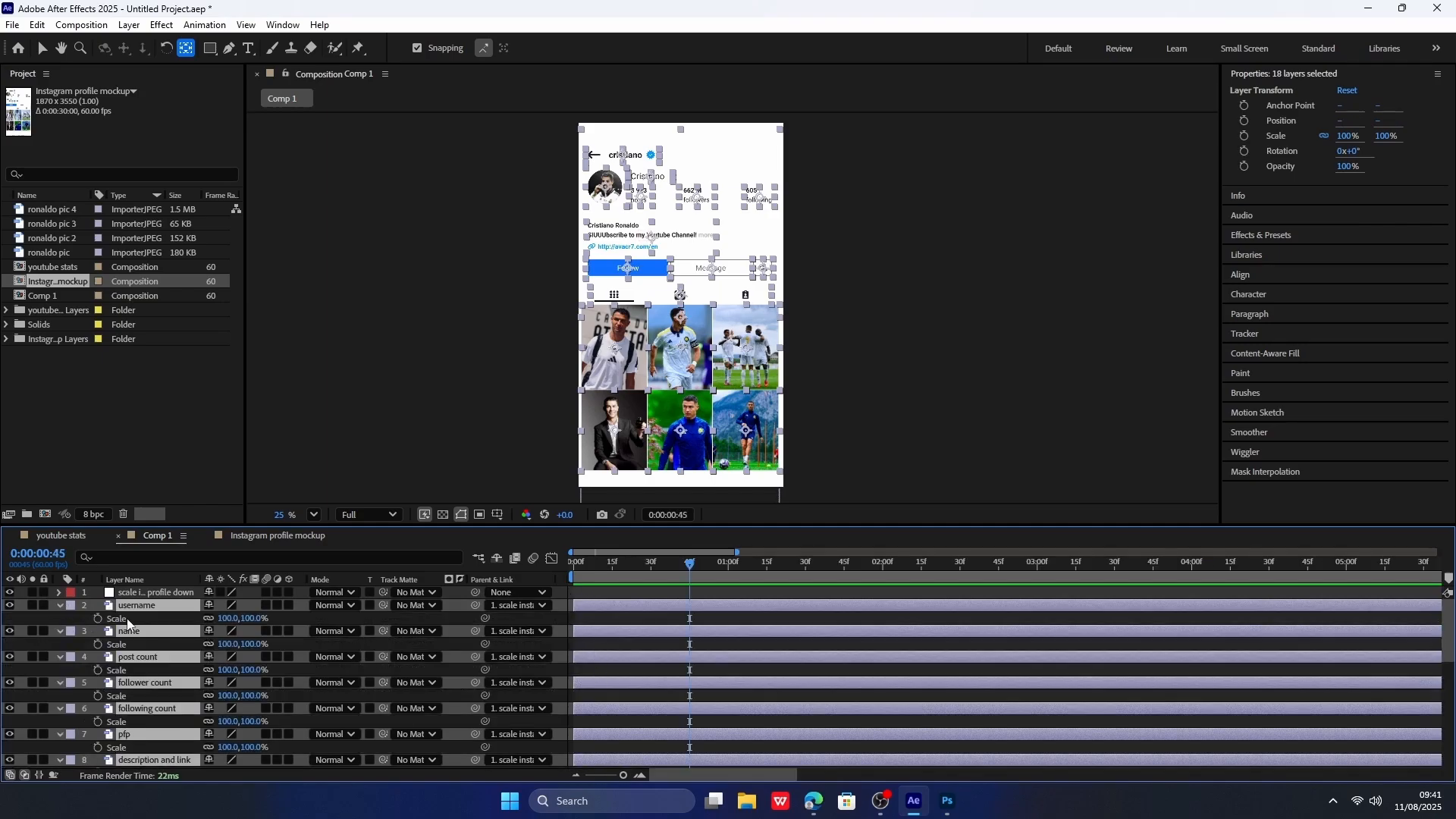
click(98, 618)
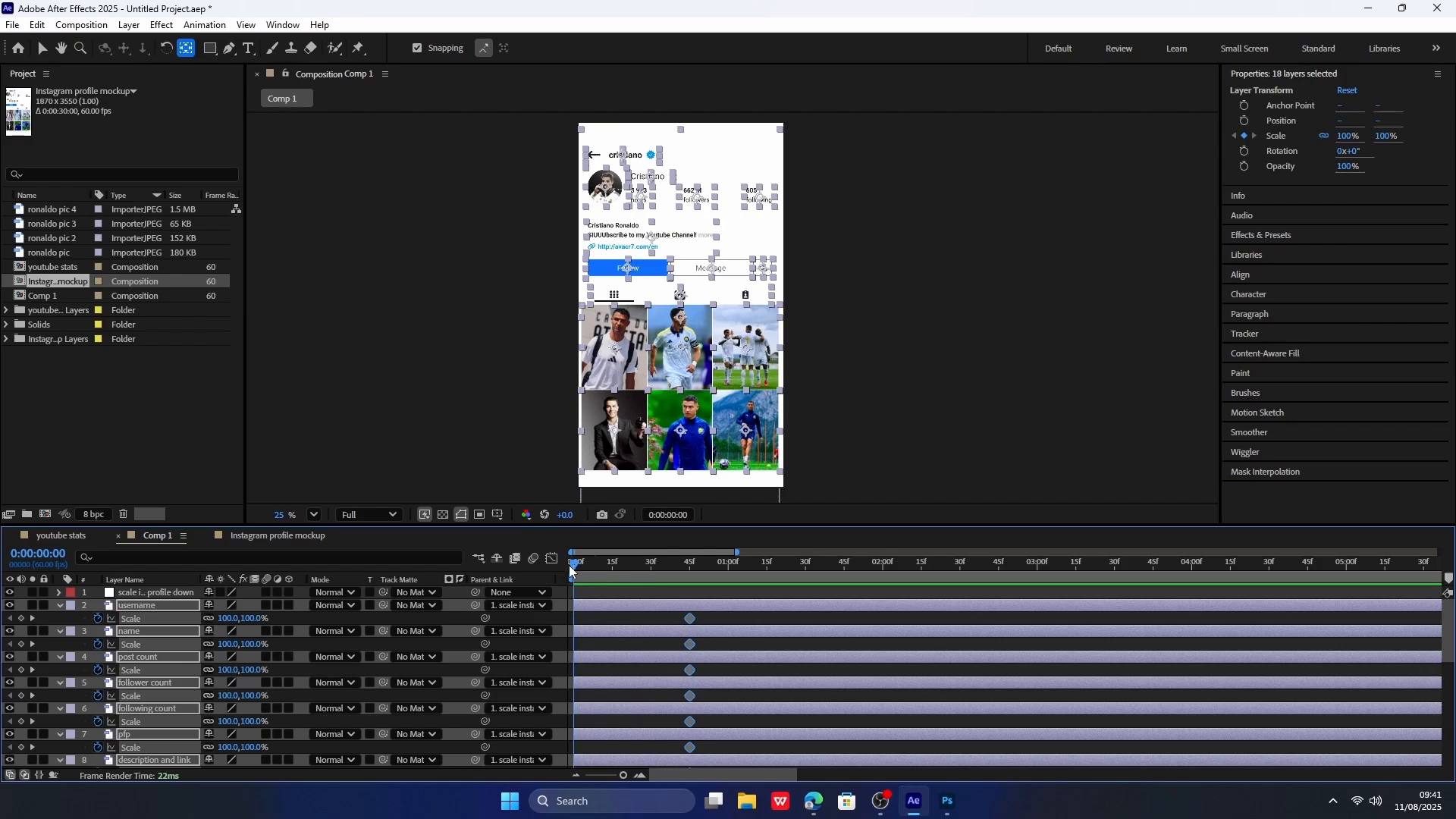
text(0)
key(Return)
drag(576, 566, 584, 566)
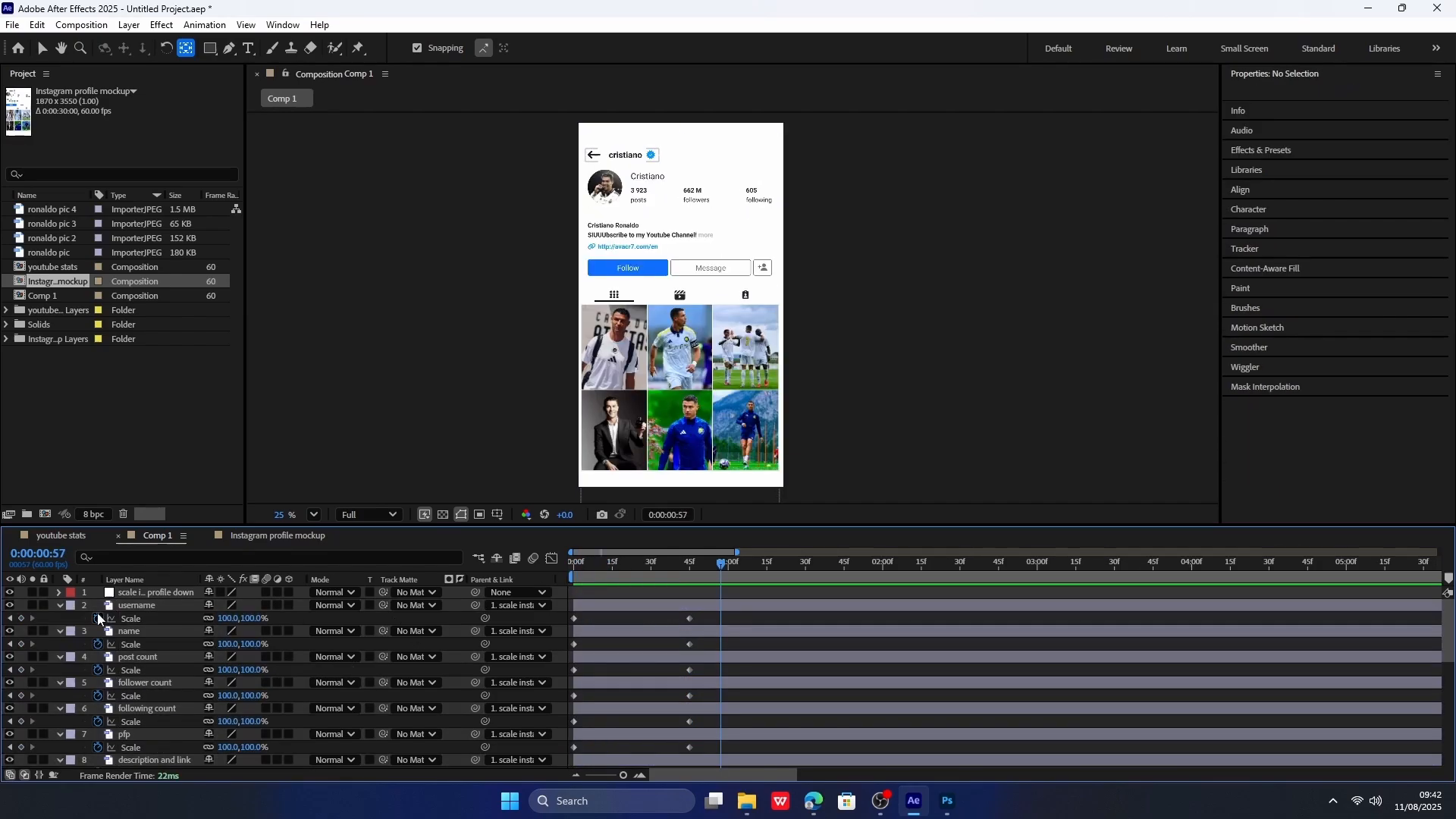
Paste the bounce expression (amp .1, freq 1.5) into Scale for username, name, post count, follower count and following count.
alt+click(98, 615)
key(ctrl+v)
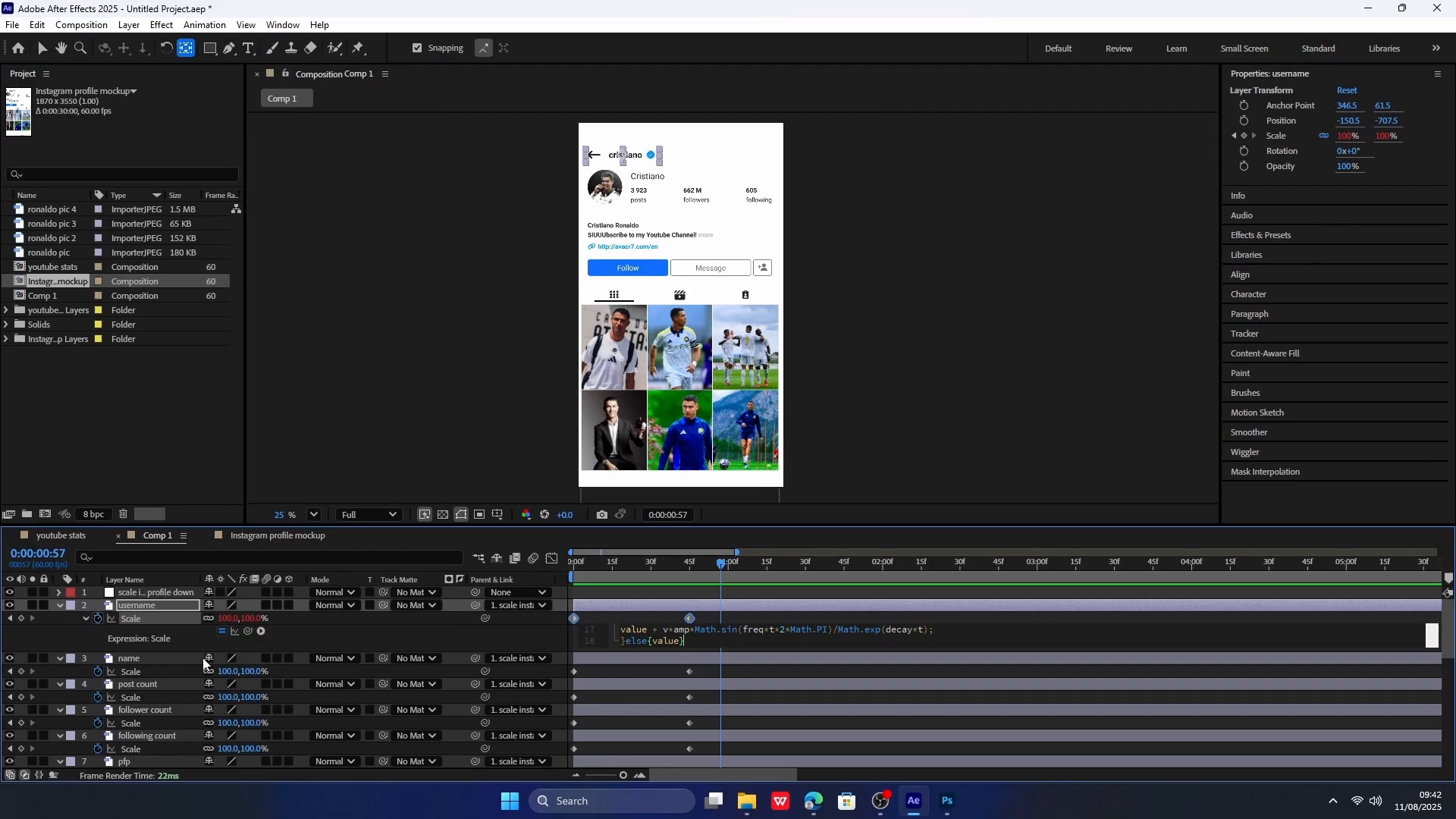
alt+click(98, 671)
key(ctrl+v)
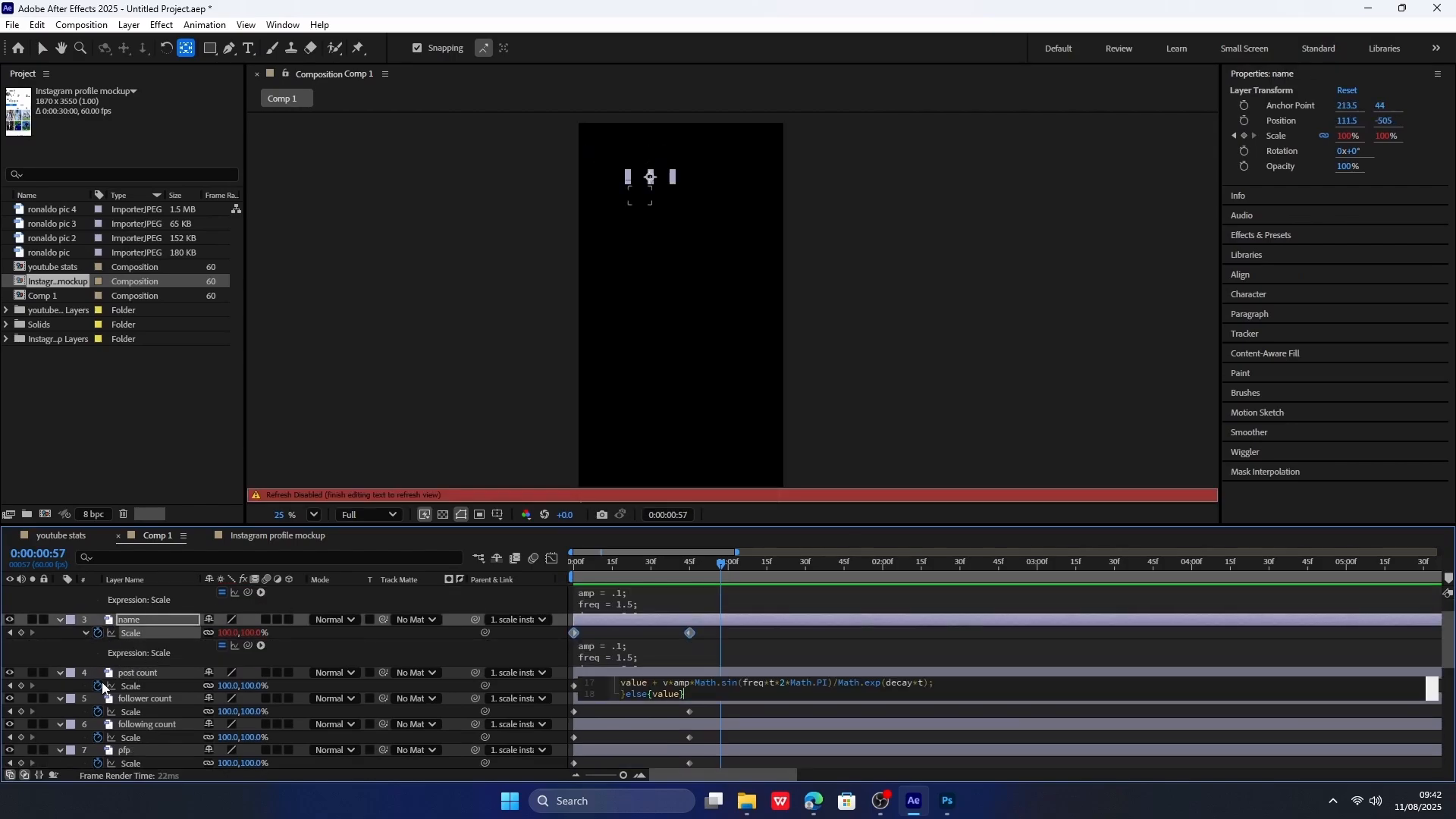
alt+click(97, 684)
key(ctrl+v)
alt+click(97, 697)
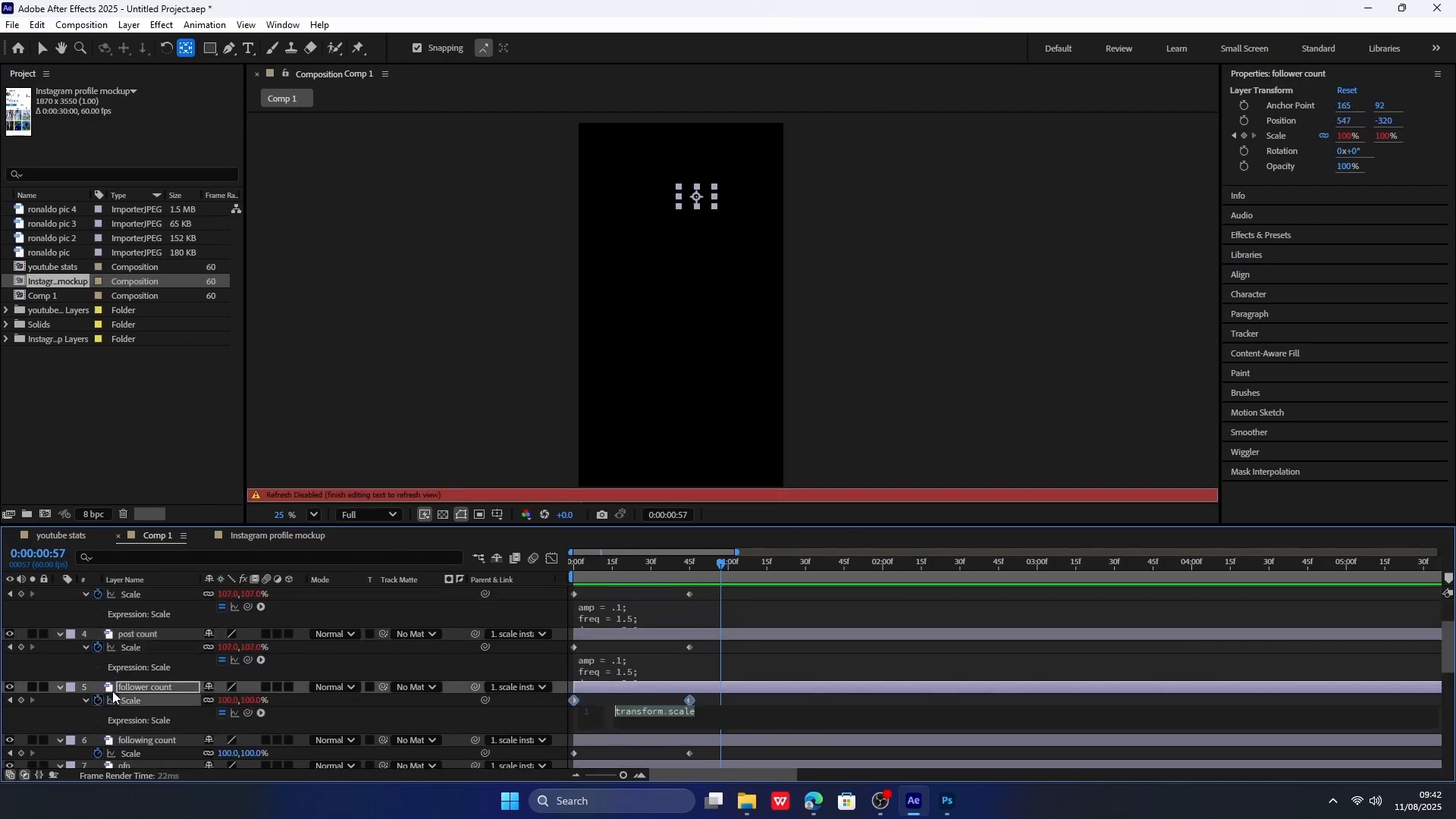
key(ctrl+v)
alt+click(98, 713)
key(ctrl+v)
Apply the same bounce expression to the Scale of pfp, description and link, follow button and message button.
scroll(116, 699, down, 1)
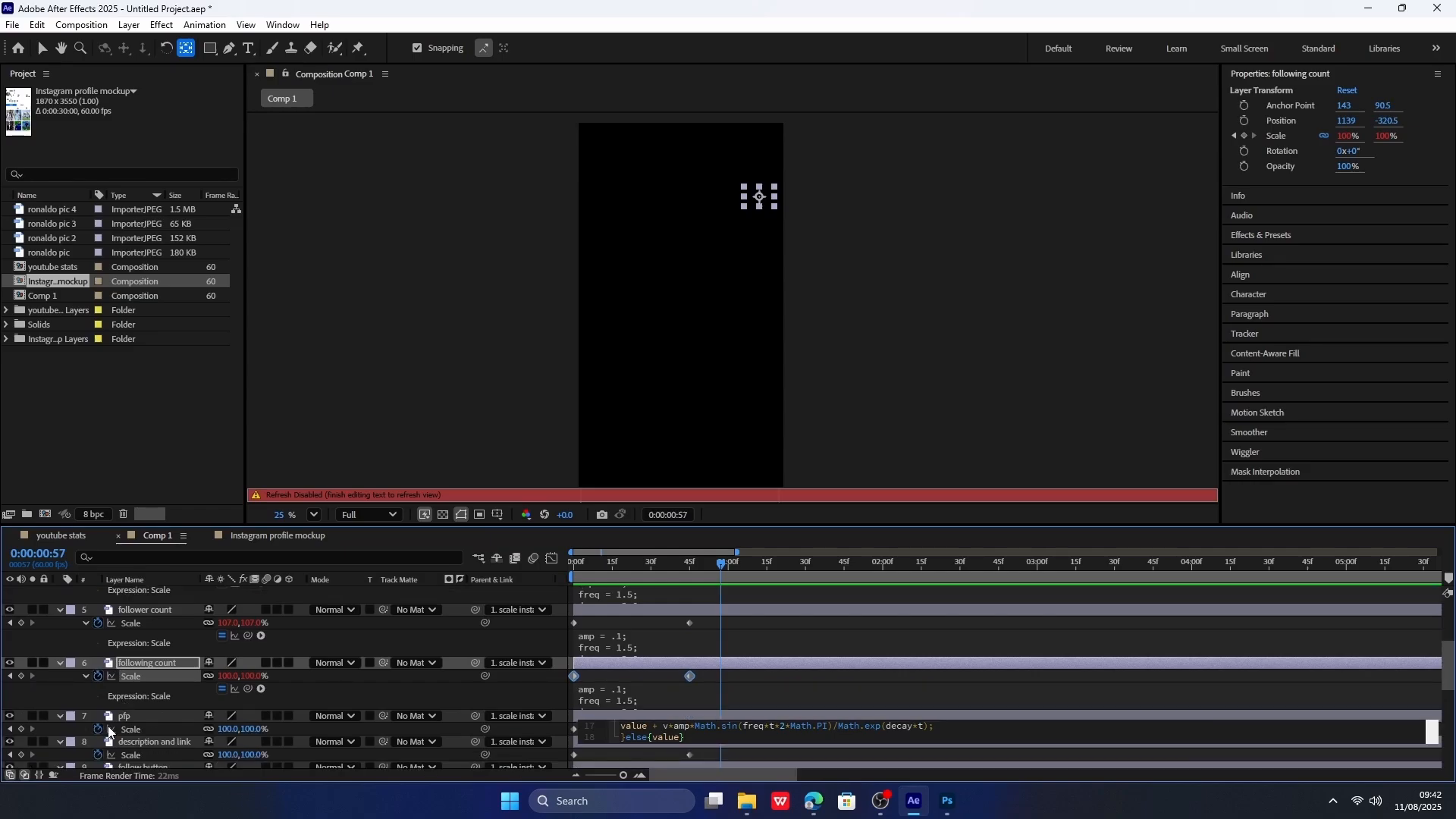
alt+click(99, 728)
key(ctrl+v)
scroll(124, 721, down, 1)
alt+click(98, 741)
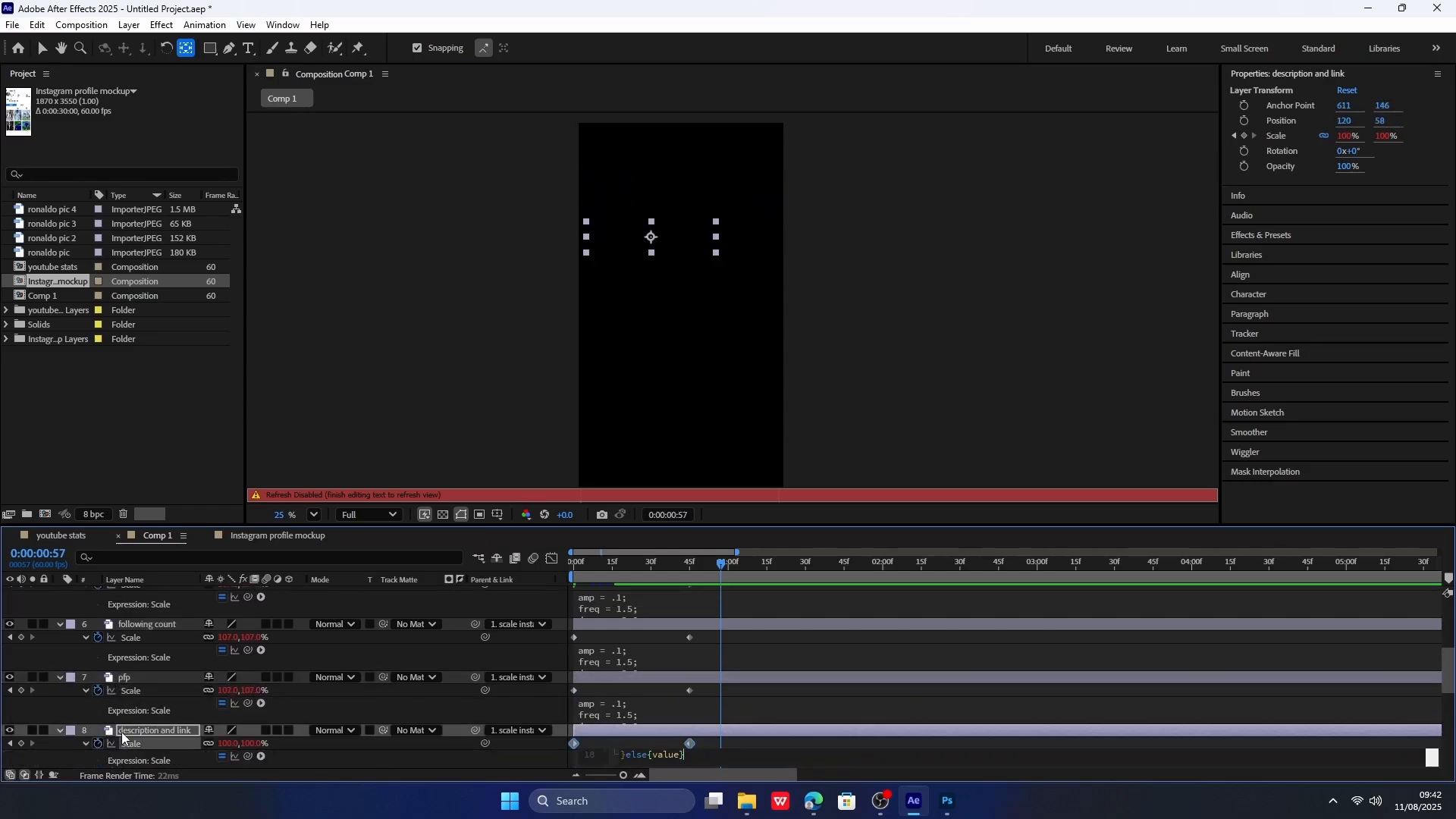
key(ctrl+v)
scroll(126, 726, down, 1)
alt+click(99, 750)
key(ctrl+v)
scroll(126, 734, down, 1)
alt+click(99, 751)
key(ctrl+v)
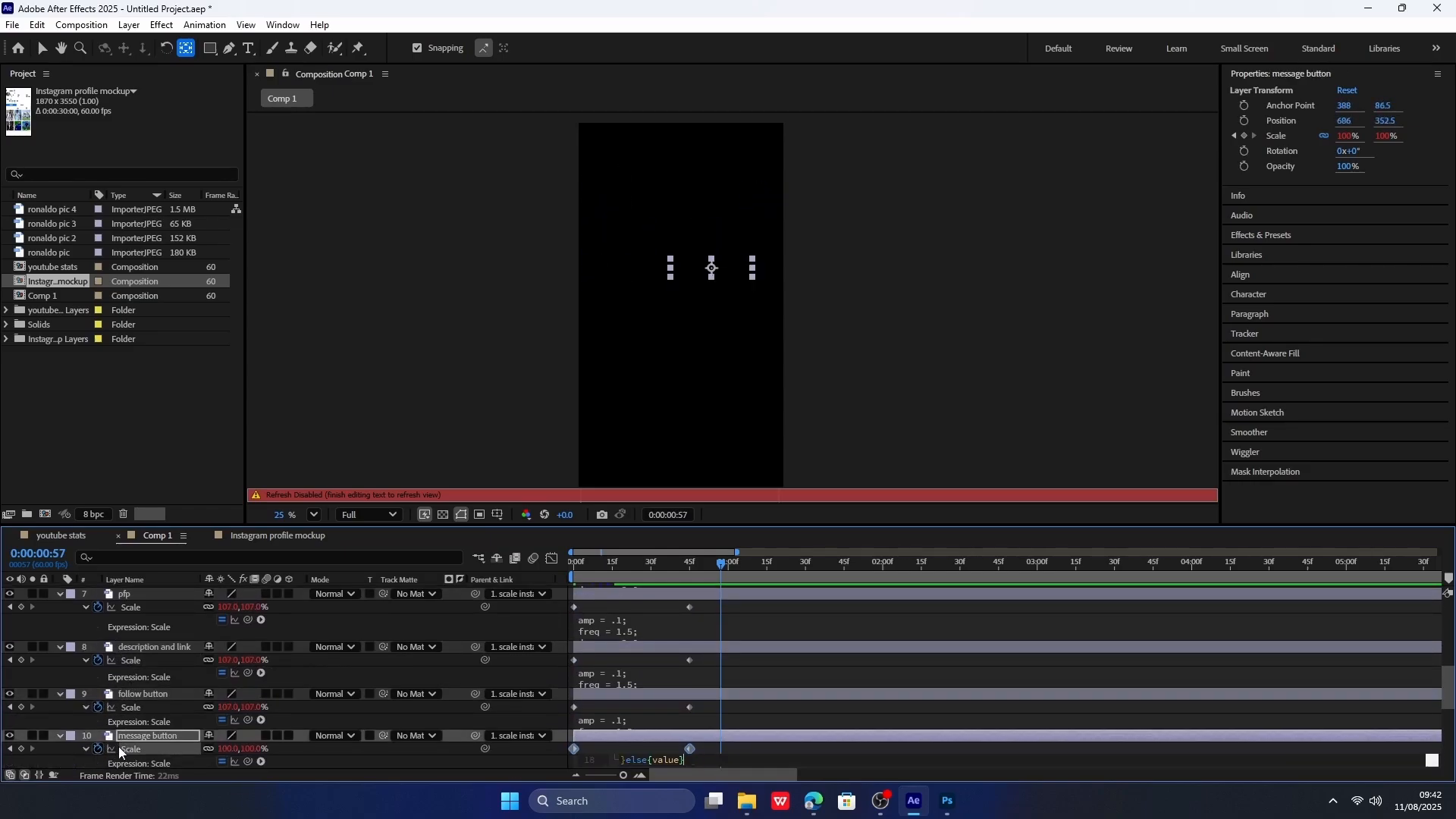
Apply the bounce expression to the Scale of the suggestions button and butns above posts layers.
scroll(118, 746, down, 1)
alt+click(97, 752)
key(ctrl+v)
alt+click(98, 751)
key(ctrl+v)
Apply the bounce expression to the Scale of post 1, post 2 and post3.
scroll(142, 742, down, 1)
alt+click(98, 750)
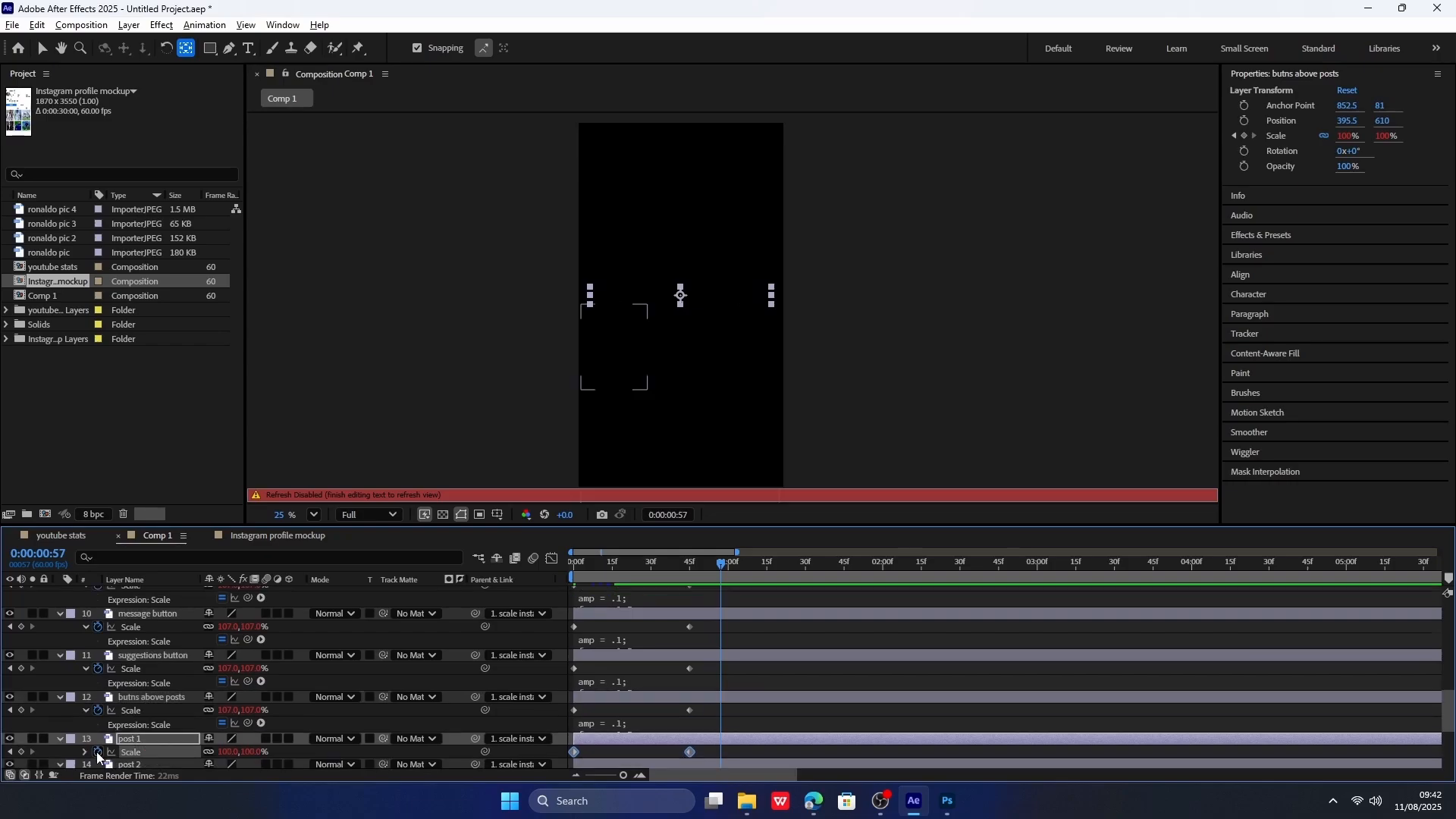
key(ctrl+v)
scroll(114, 747, down, 1)
alt+click(99, 749)
key(ctrl+v)
scroll(125, 743, down, 1)
alt+click(99, 749)
key(ctrl+v)
Apply the bounce expression to the Scale of post 4, post 5, post 6 and background.
scroll(117, 745, down, 1)
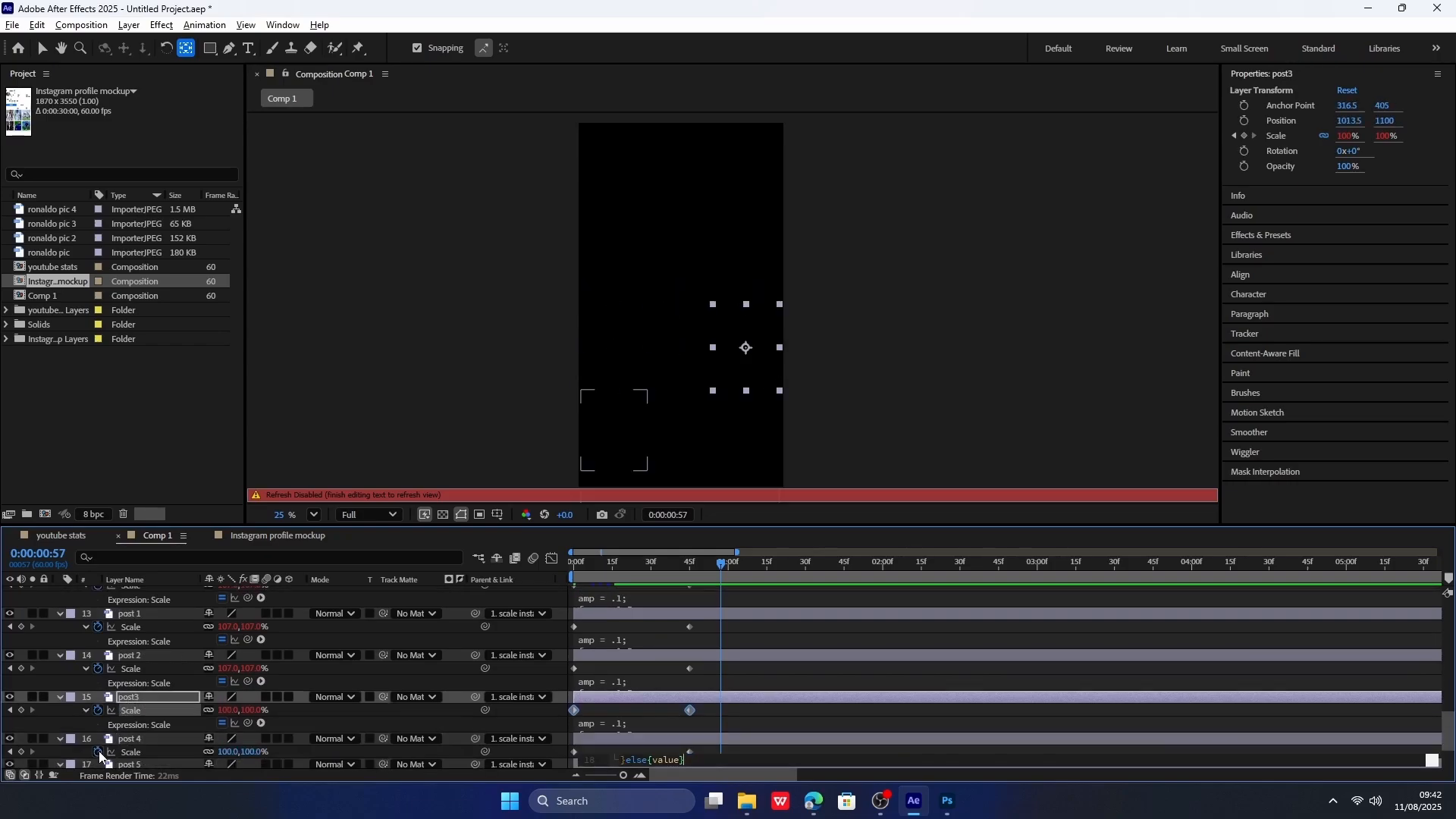
alt+click(99, 749)
key(ctrl+v)
scroll(118, 745, down, 1)
alt+click(99, 749)
scroll(120, 743, down, 1)
alt+click(98, 749)
key(ctrl+v)
scroll(117, 746, down, 1)
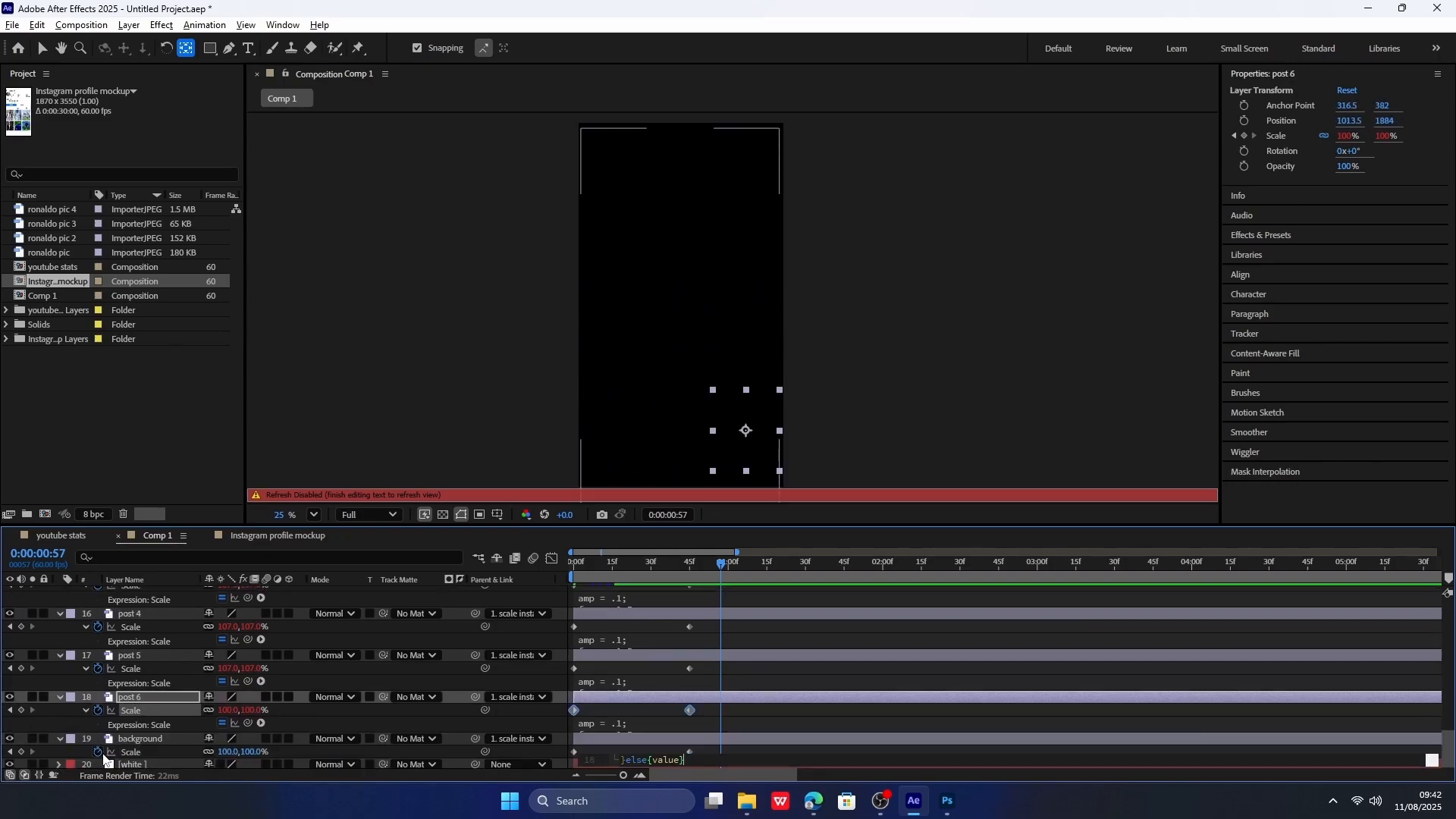
alt+click(98, 749)
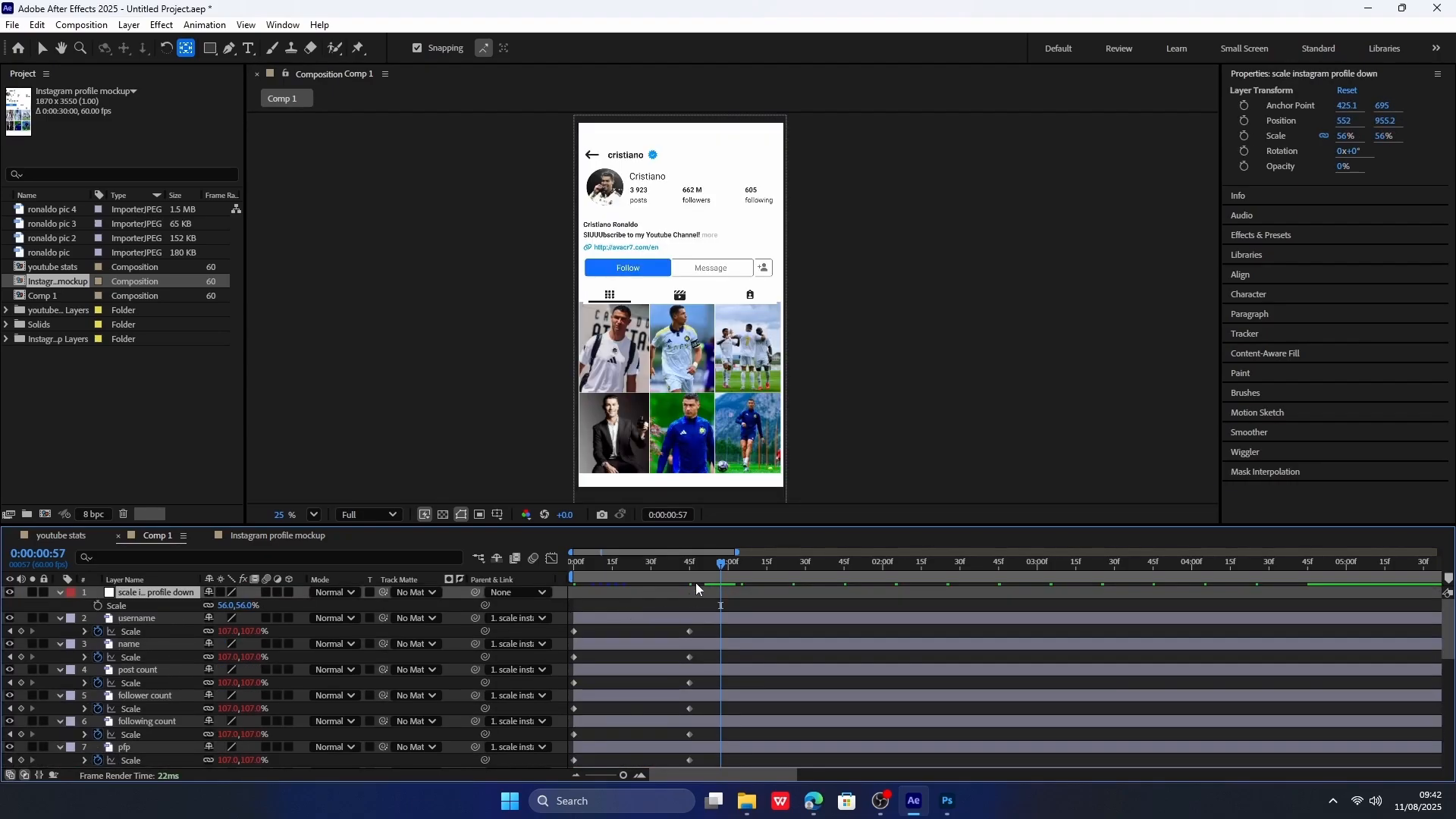
Preview the bouncing scale animation from the start of Comp 1.
drag(696, 588, 498, 568)
key(space)
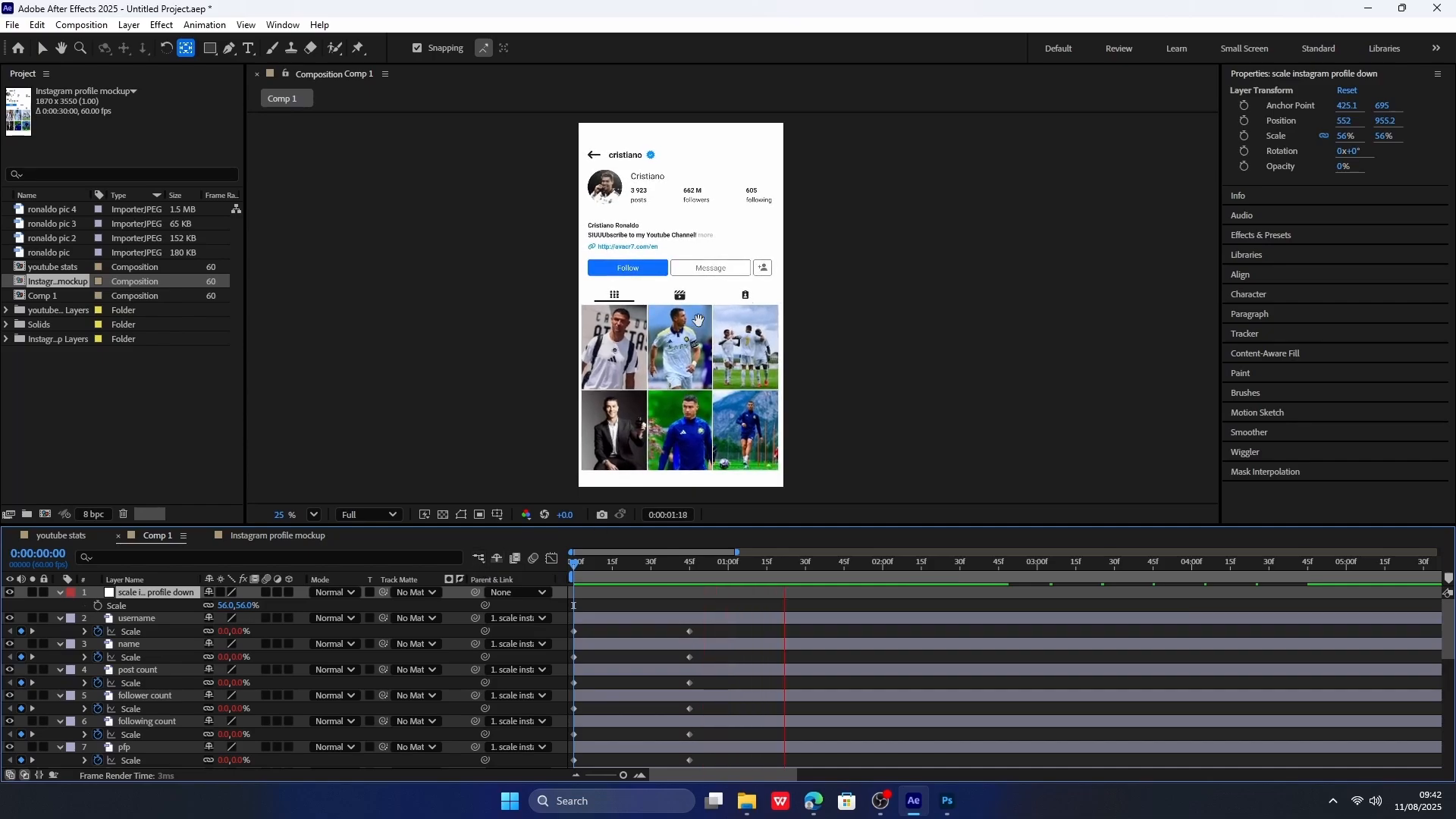
Apply Easy Ease to all the mockup layers' scale keyframes and show their curves in the Graph Editor.
drag(724, 645, 321, 743)
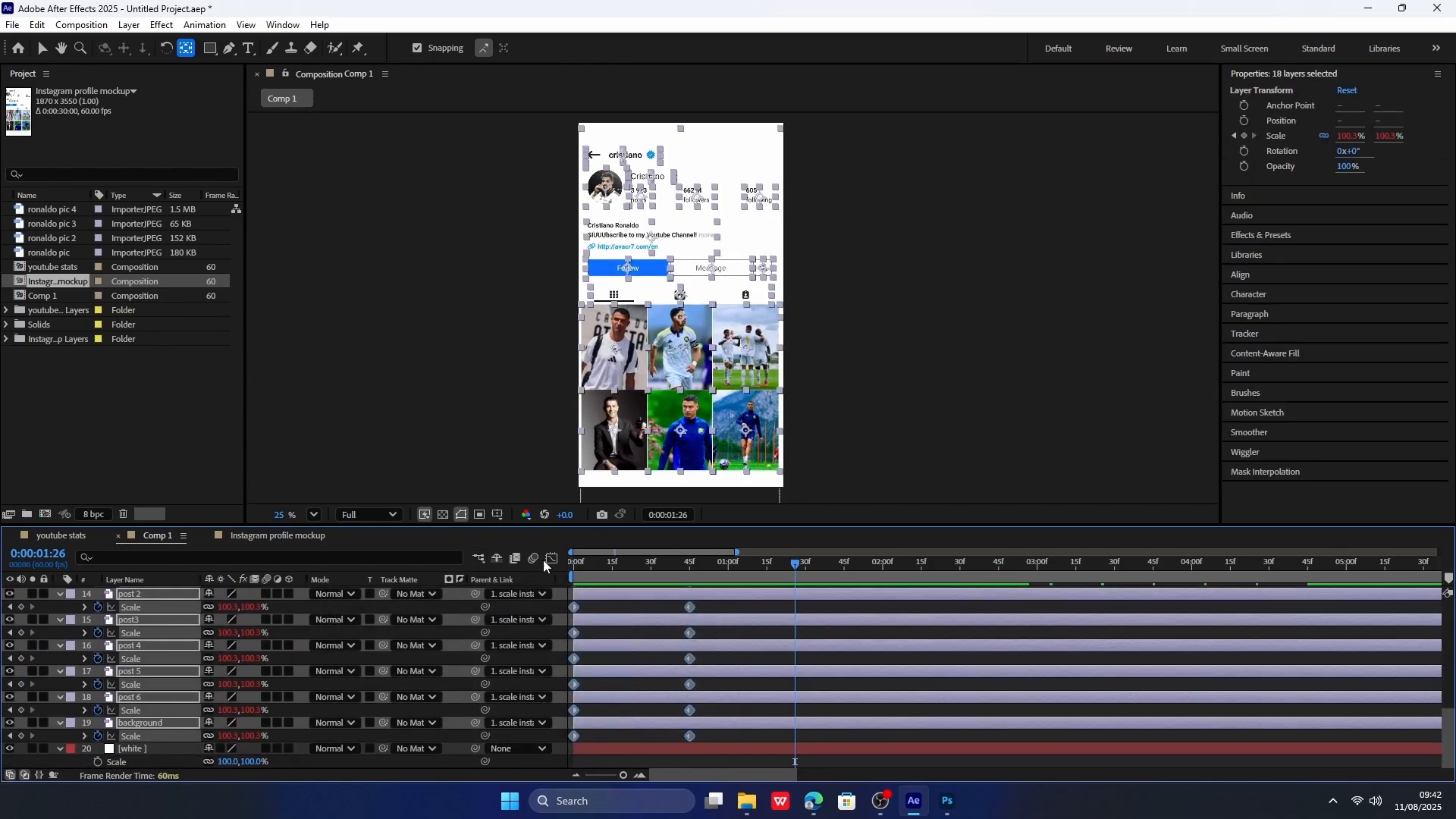
click(551, 558)
drag(439, 578, 439, 578)
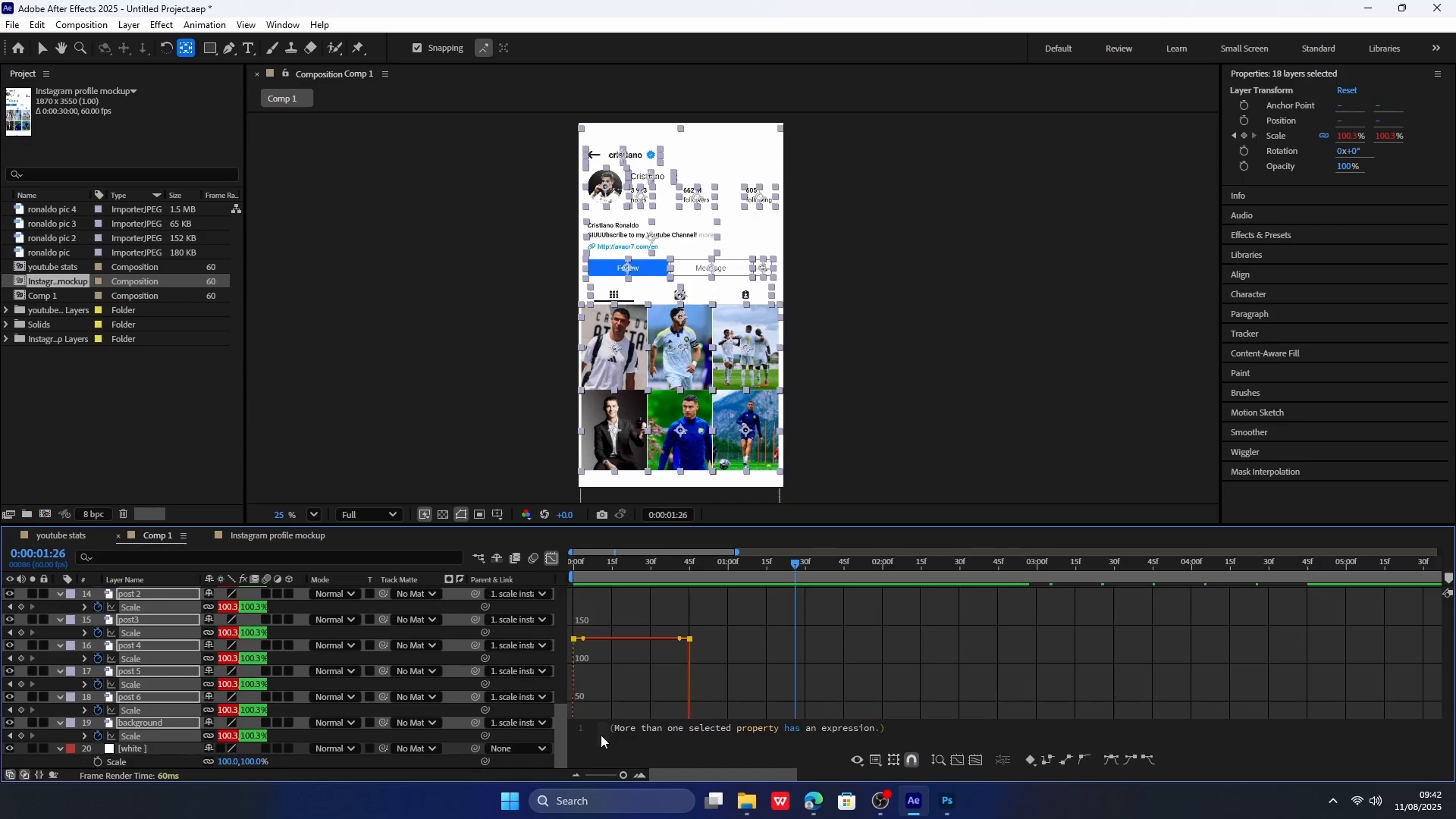
key(F9)
scroll(683, 669, up, 1)
scroll(655, 660, down, 4)
scroll(667, 655, up, 5)
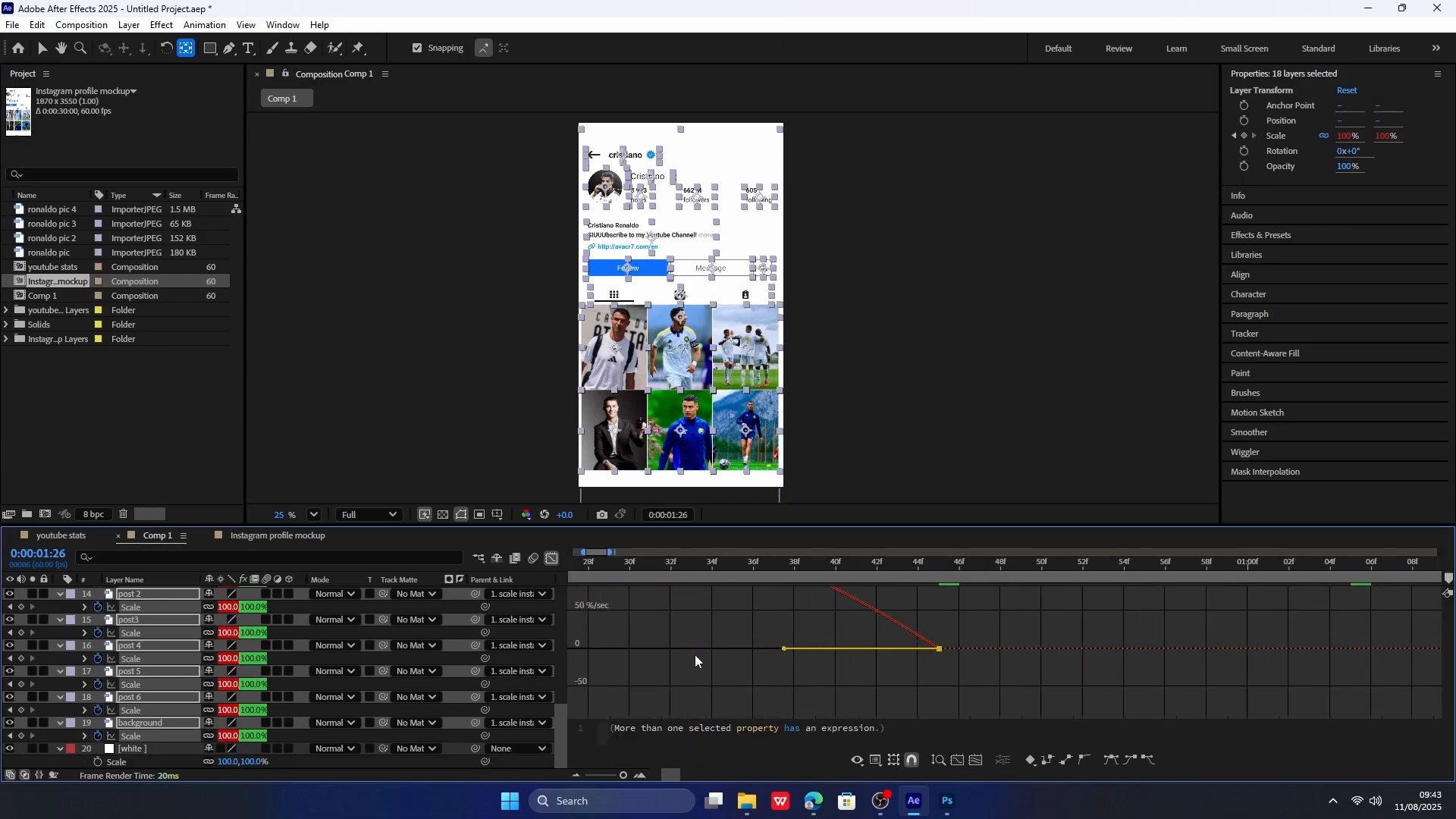
Try different incoming ease lengths on the mockup layers' last scale keyframes in the speed graph and preview the motion.
drag(849, 651, 879, 651)
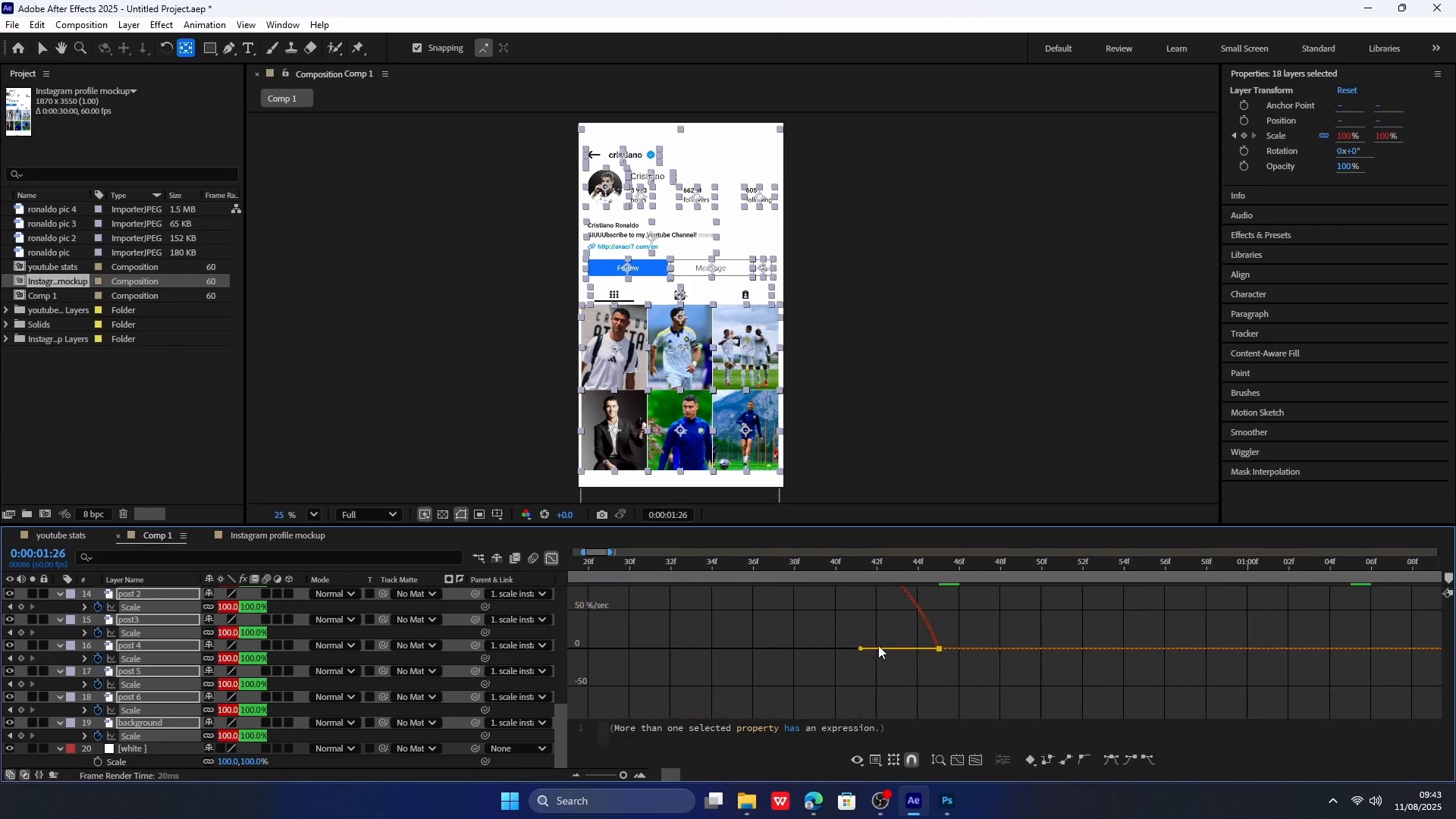
scroll(870, 677, down, 7)
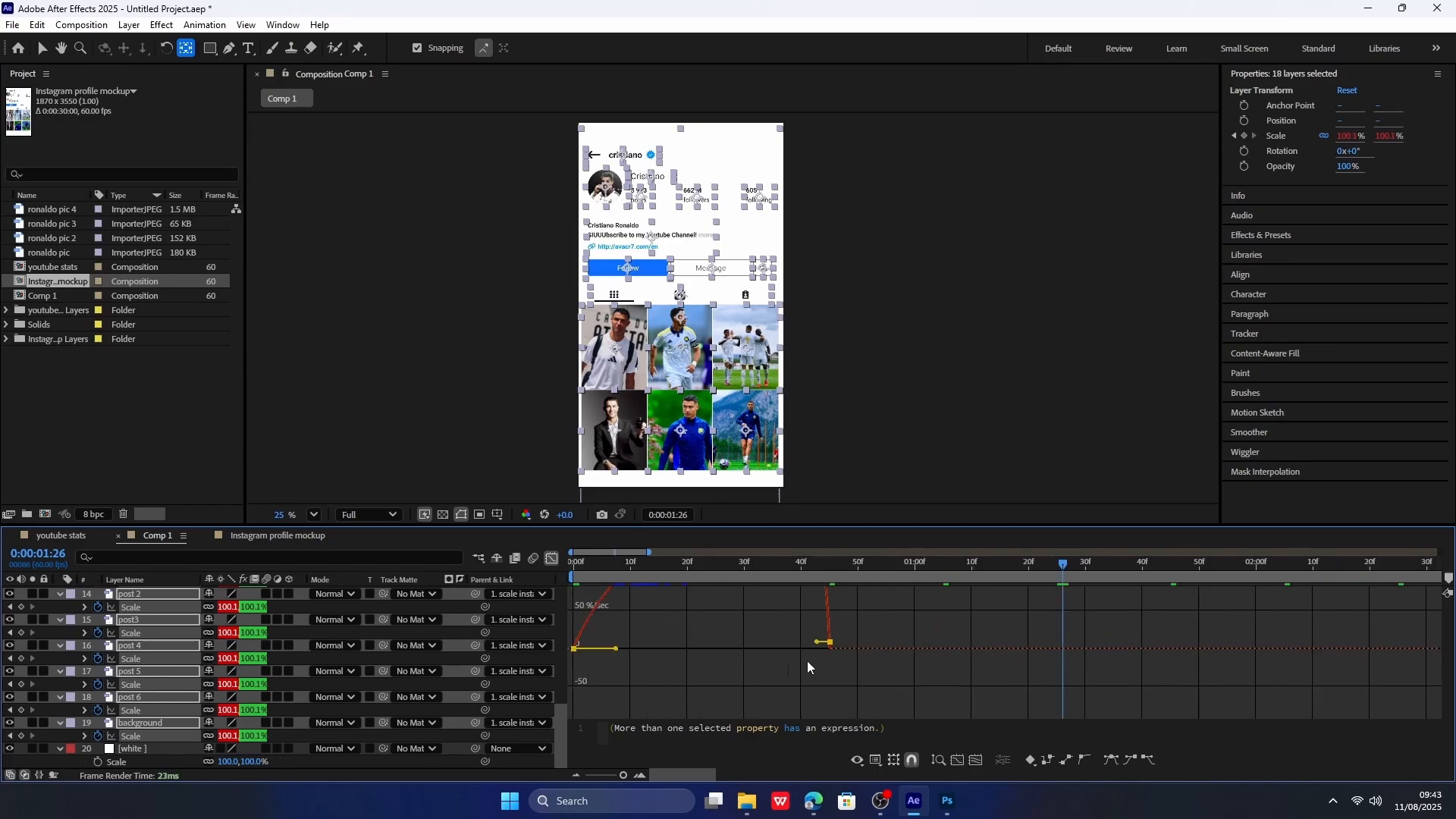
mouse_move(648, 570)
mouse_down()
mouse_move(688, 571)
mouse_move(644, 571)
mouse_up()
scroll(663, 698, up, 4)
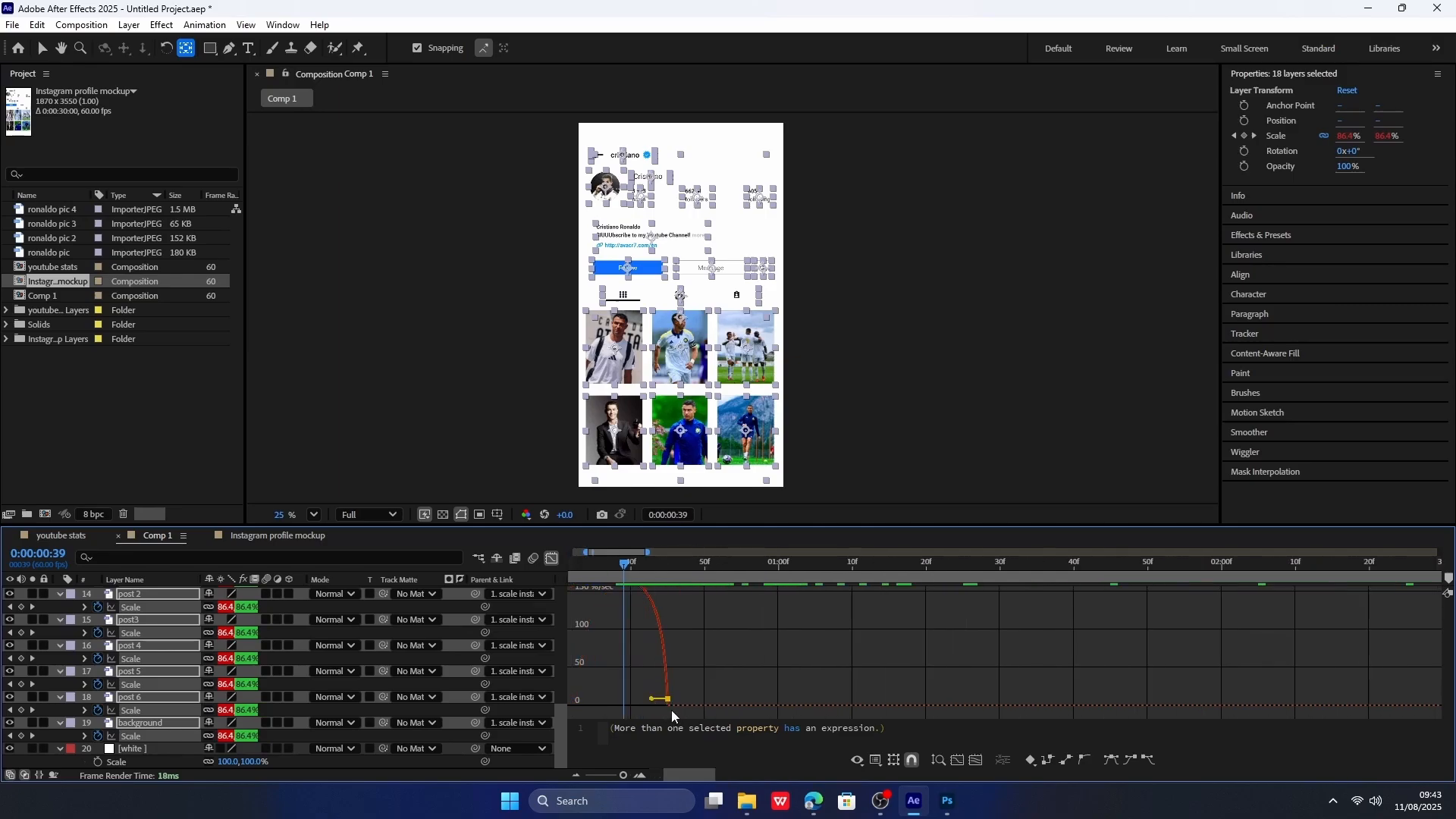
key(ctrl+z)
scroll(658, 705, up, 2)
scroll(669, 699, down, 3)
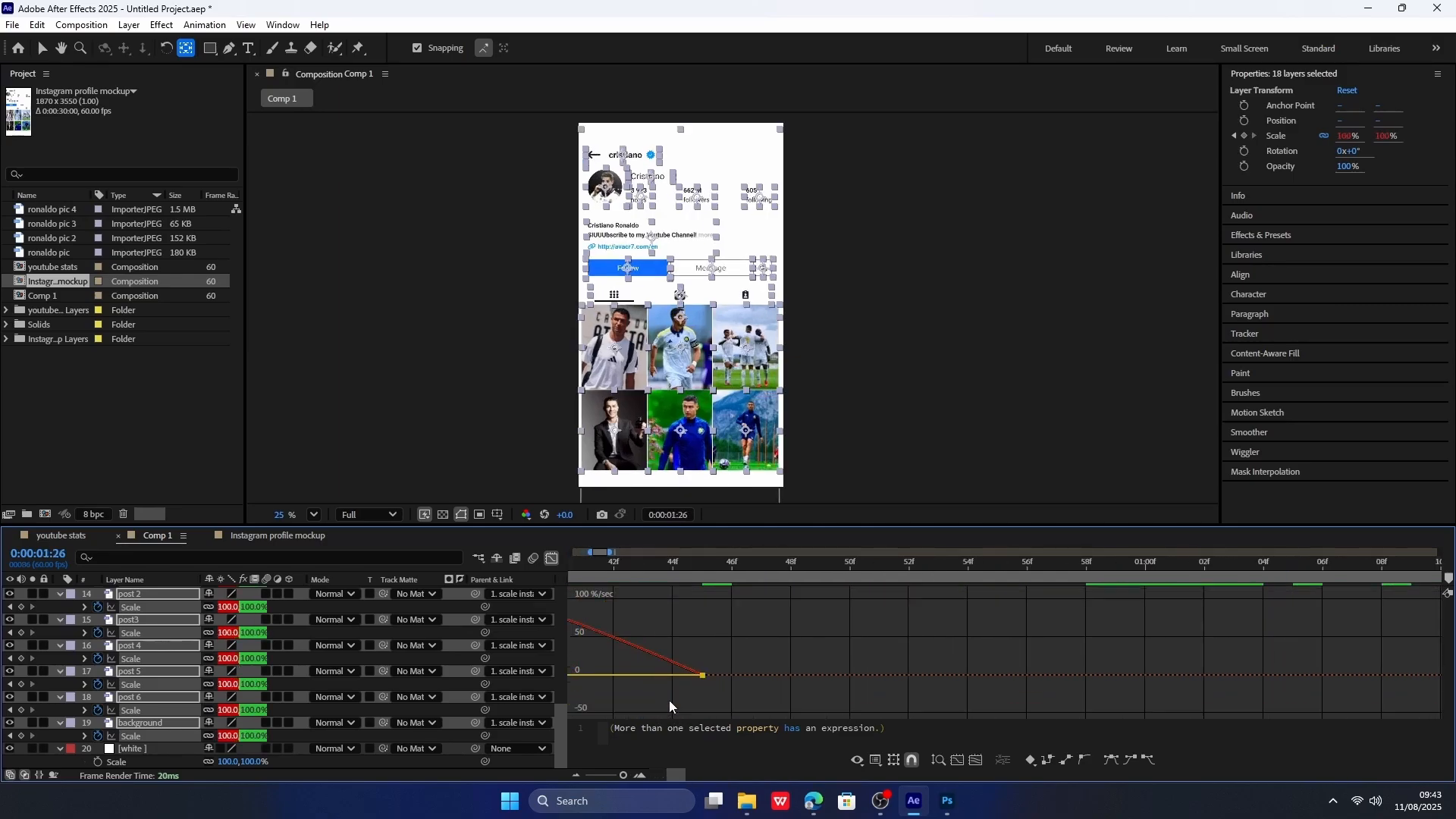
scroll(667, 637, down, 5)
scroll(609, 622, up, 5)
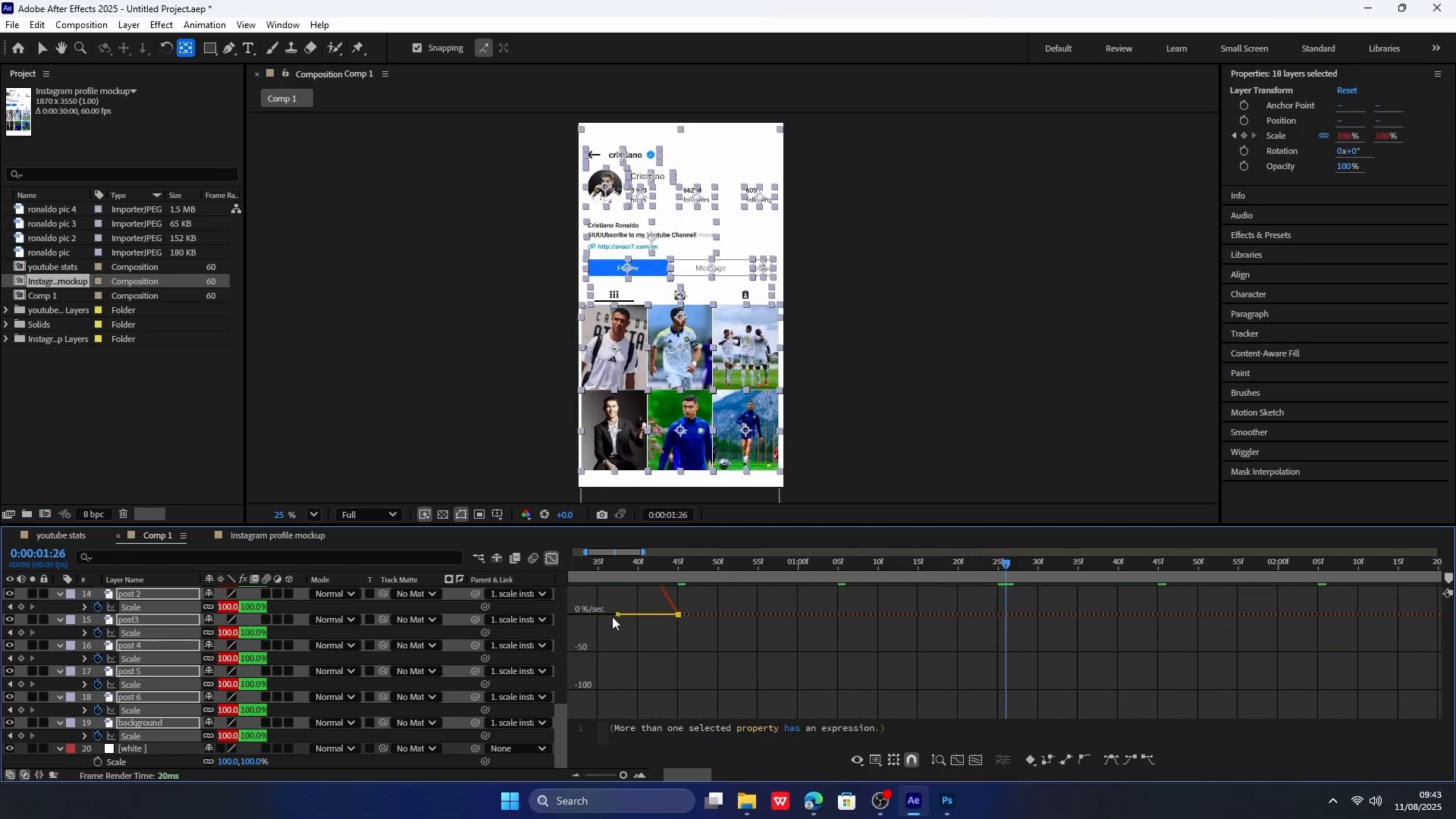
key(ctrl+z)
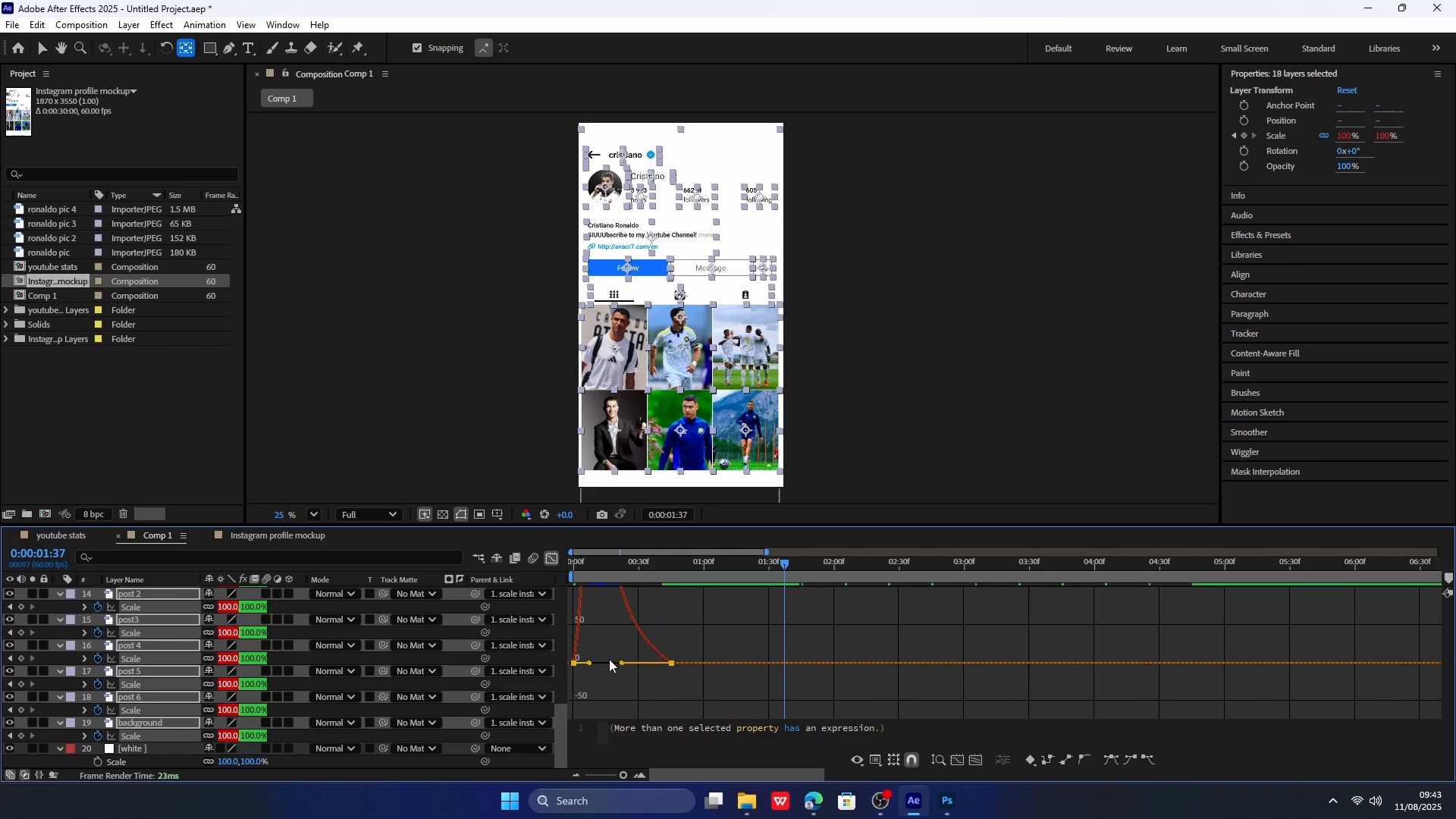
click(657, 569)
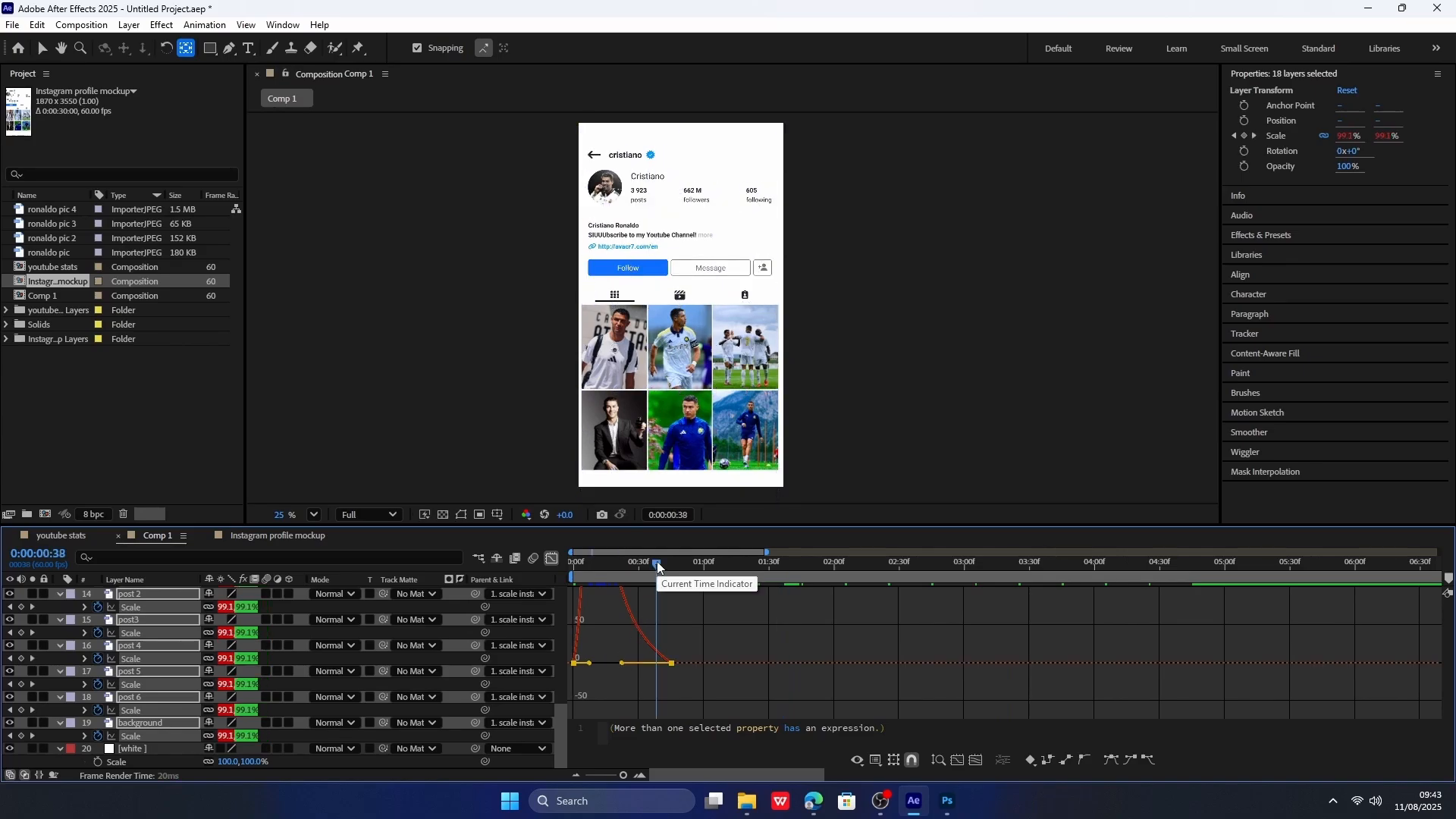
key(space)
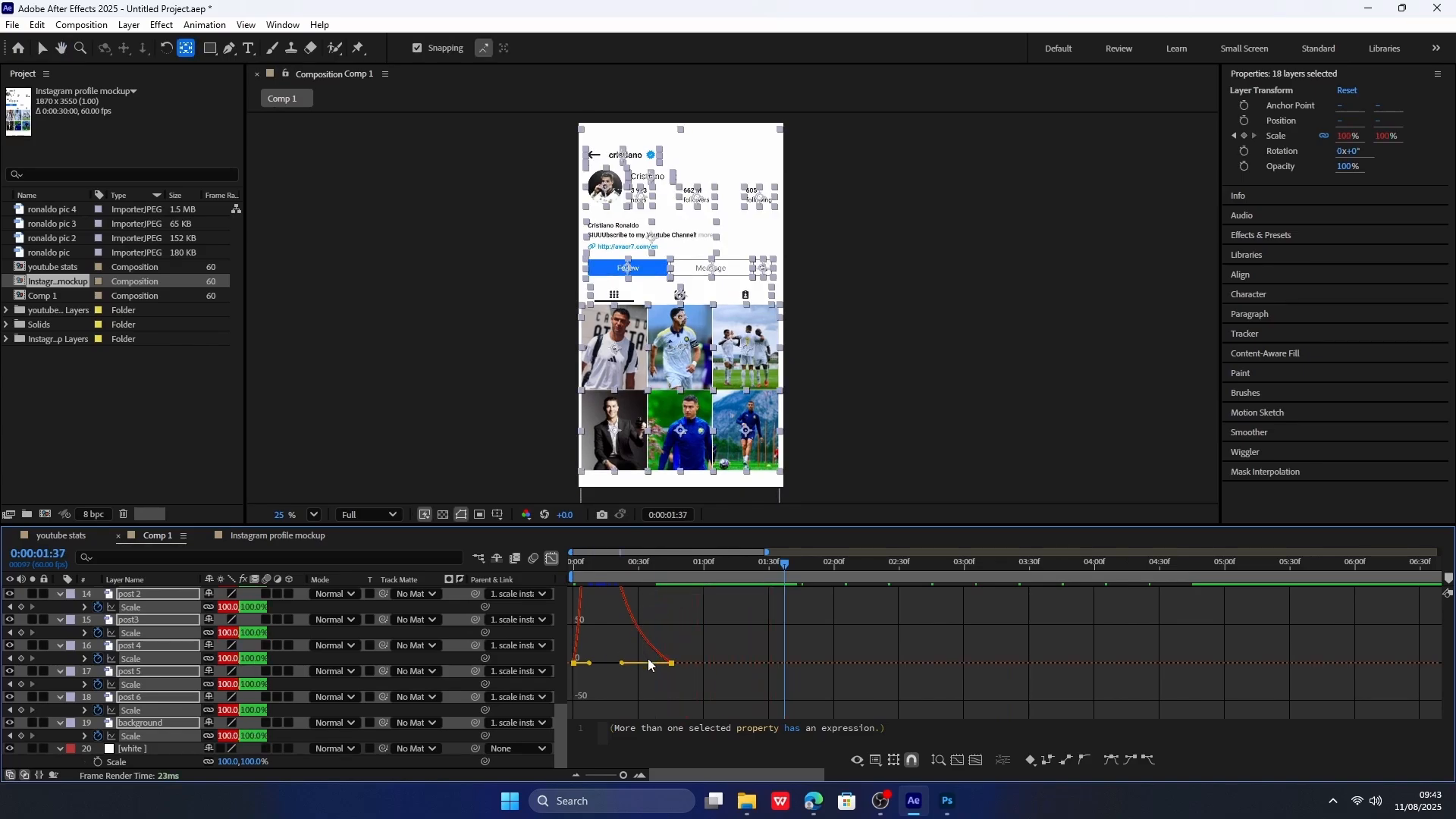
Make the mockup layers' scale speed drop sharply at the end by shortening the incoming ease of their last keyframes.
key(ctrl+z)
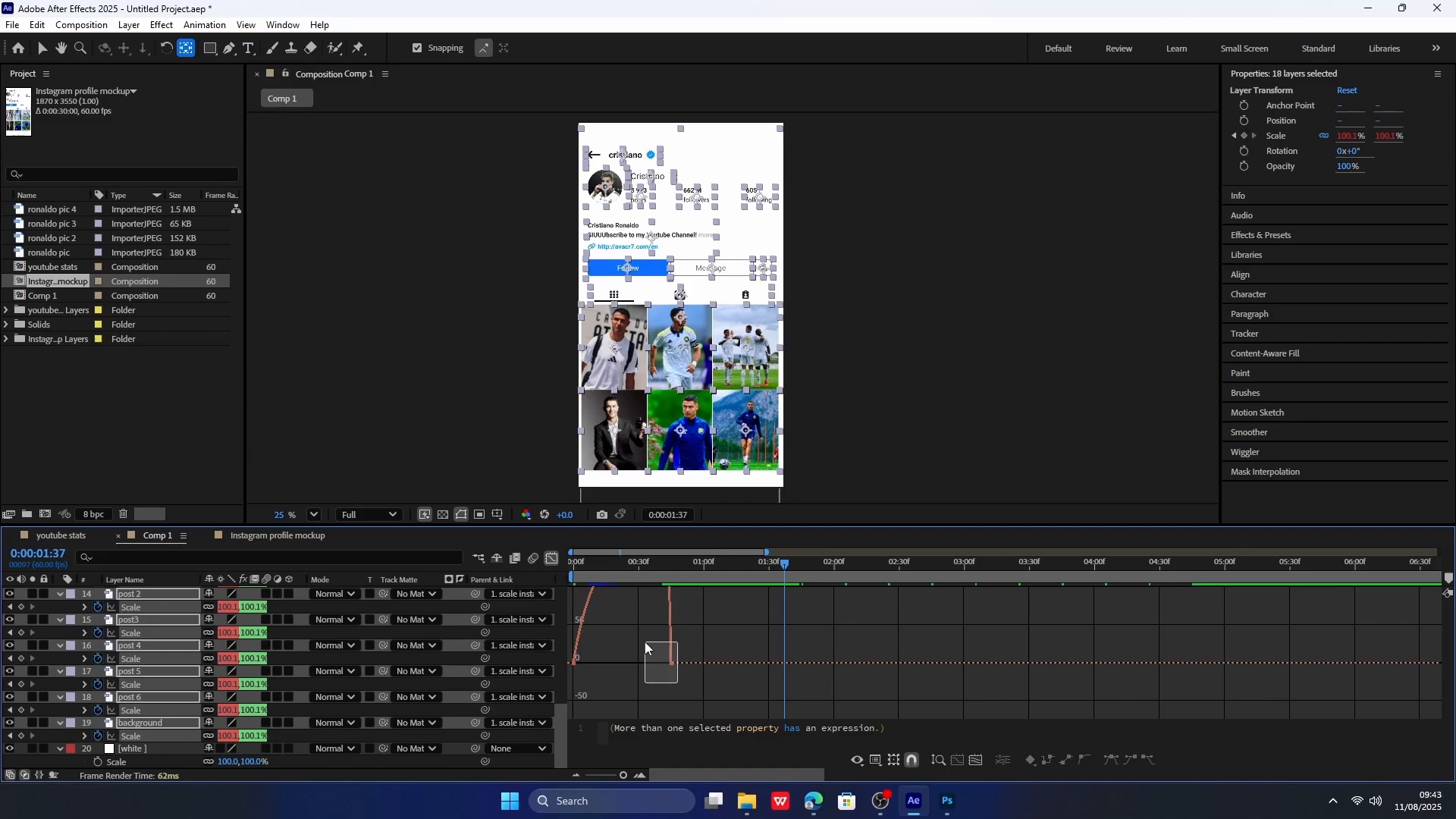
drag(614, 641, 611, 638)
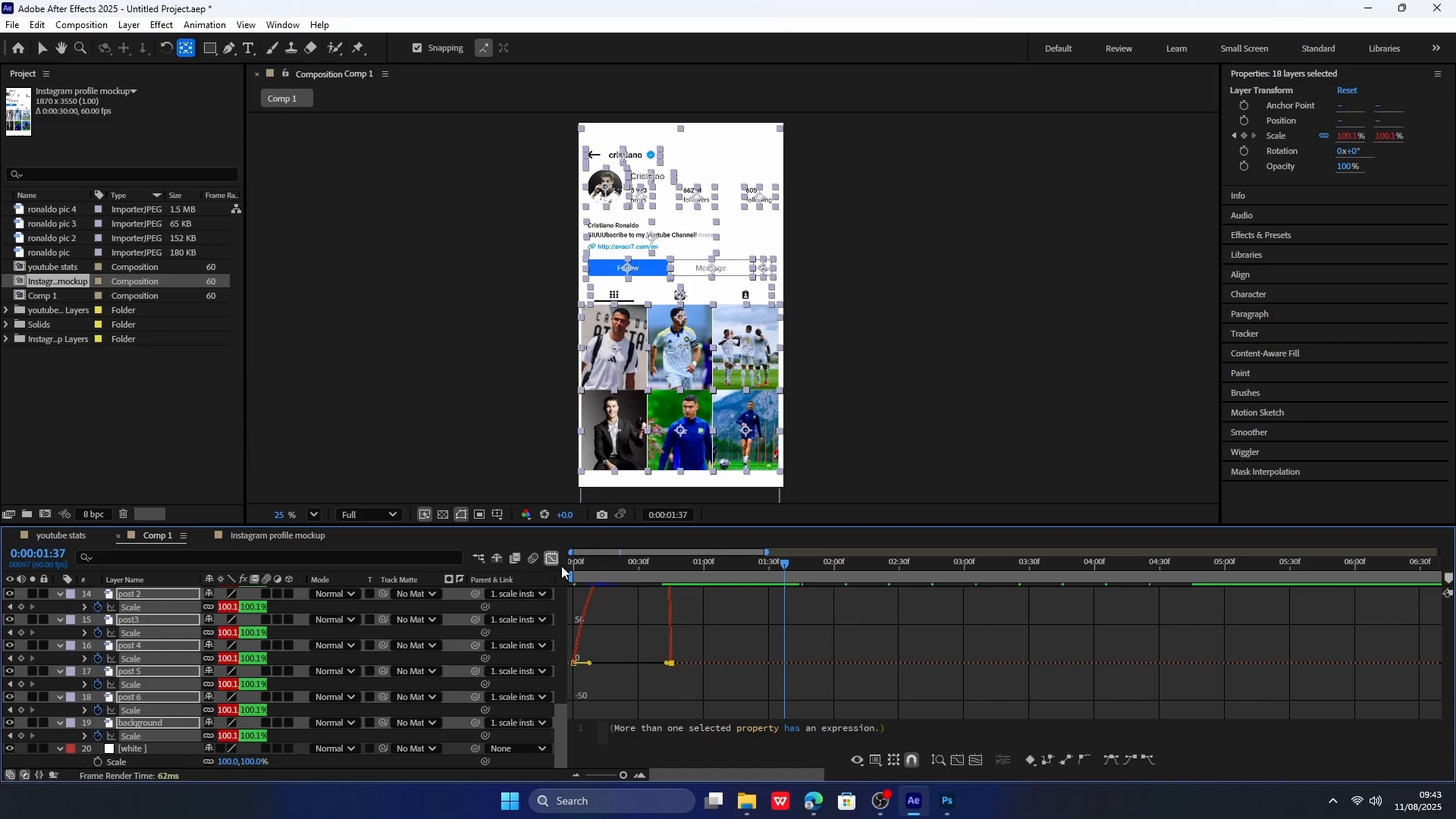
scroll(666, 691, up, 3)
scroll(635, 658, down, 3)
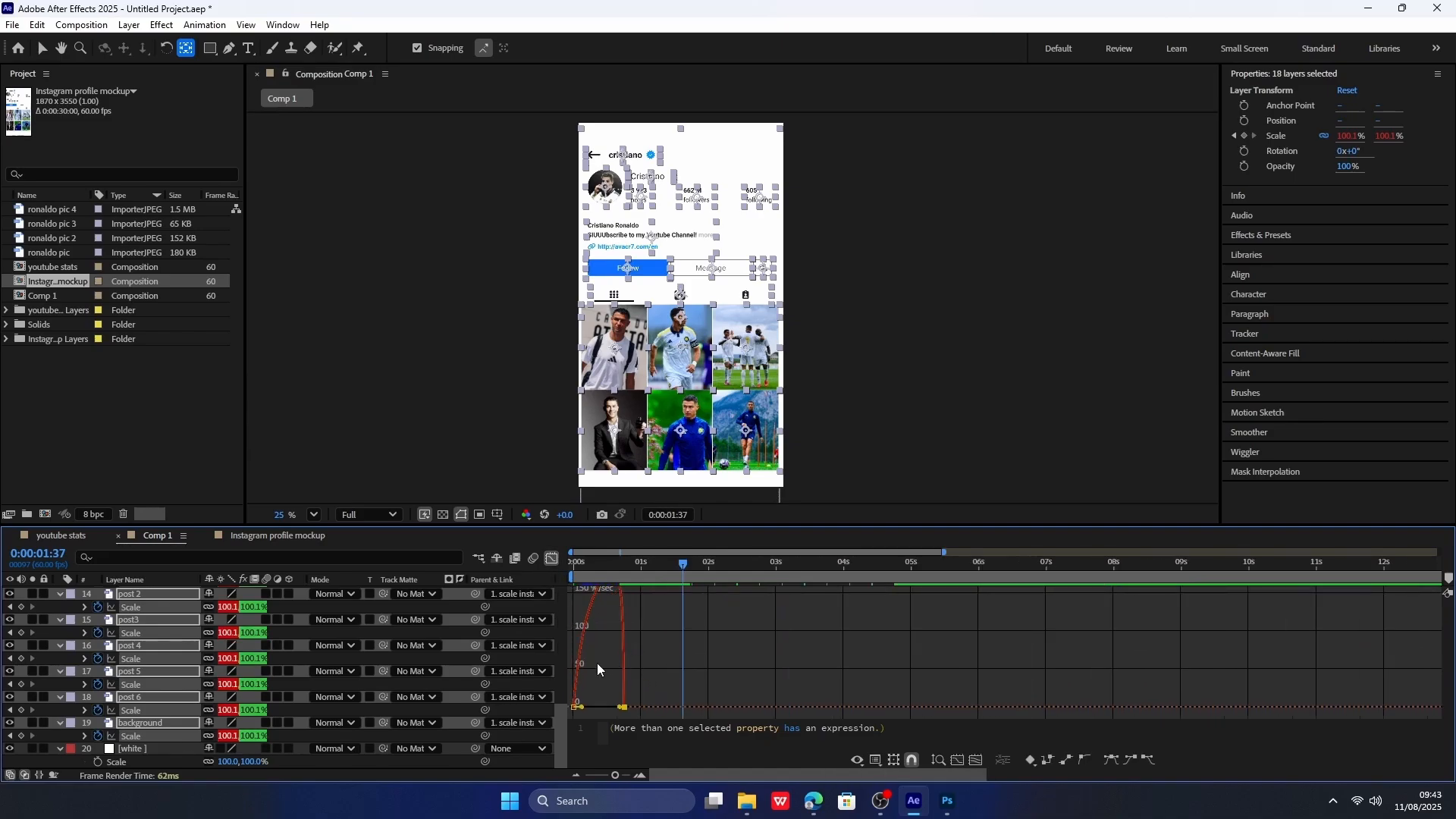
scroll(621, 649, up, 3)
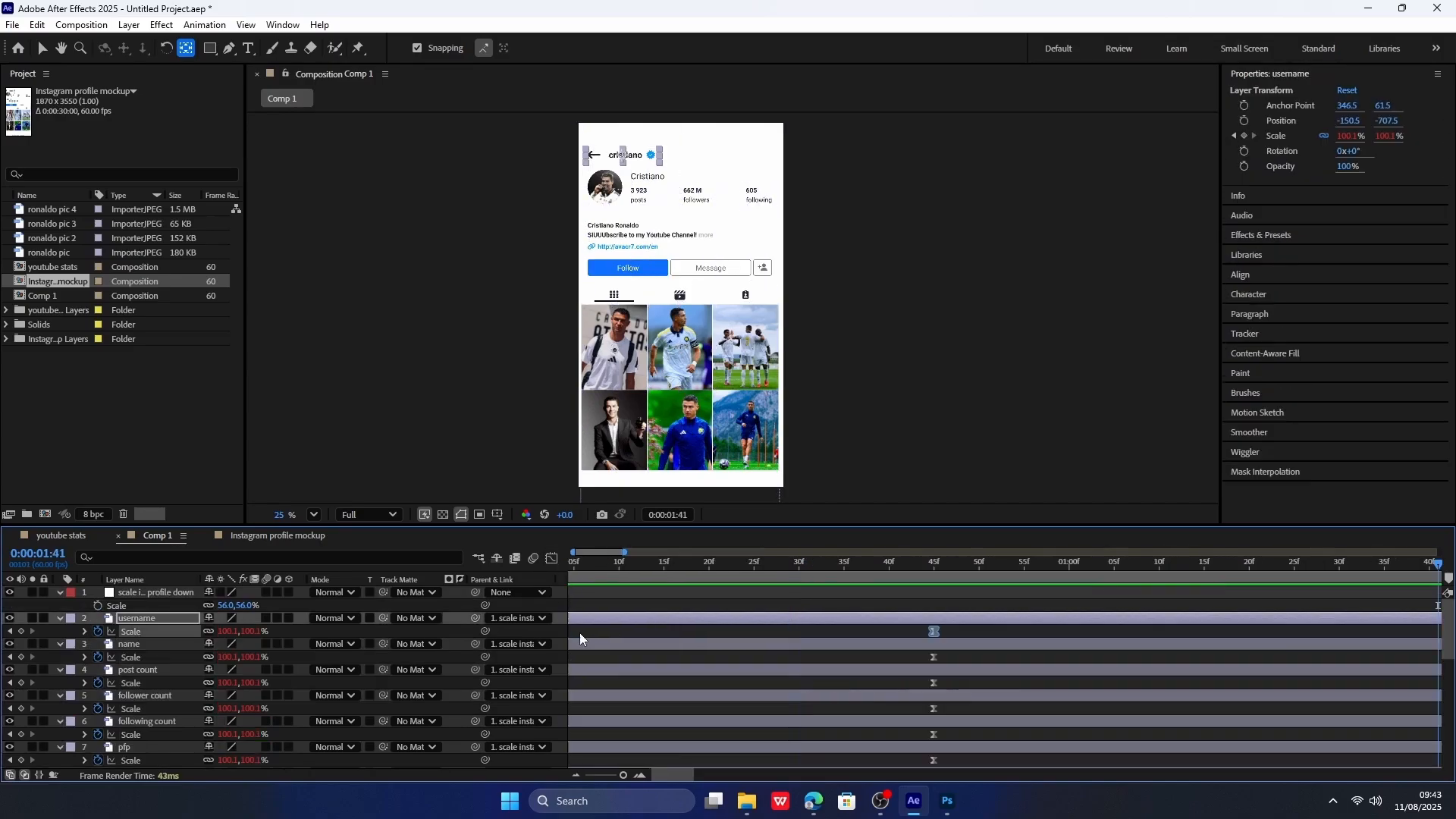
Delay the scale keyframes of username, name and post count to start at frames 2, 4 and 5 respectively.
key(alt+Right)
key(alt+Right)
drag(989, 658, 569, 647)
drag(574, 650, 609, 652)
scroll(977, 645, down, 1)
drag(988, 645, 568, 634)
drag(574, 637, 619, 638)
Delay the scale keyframes of follower count, following count, pfp and description and link to start at frames 7, 9, 11 and 13.
drag(993, 670, 656, 690)
scroll(978, 682, down, 1)
drag(990, 683, 674, 677)
drag(990, 709, 569, 697)
drag(575, 703, 692, 703)
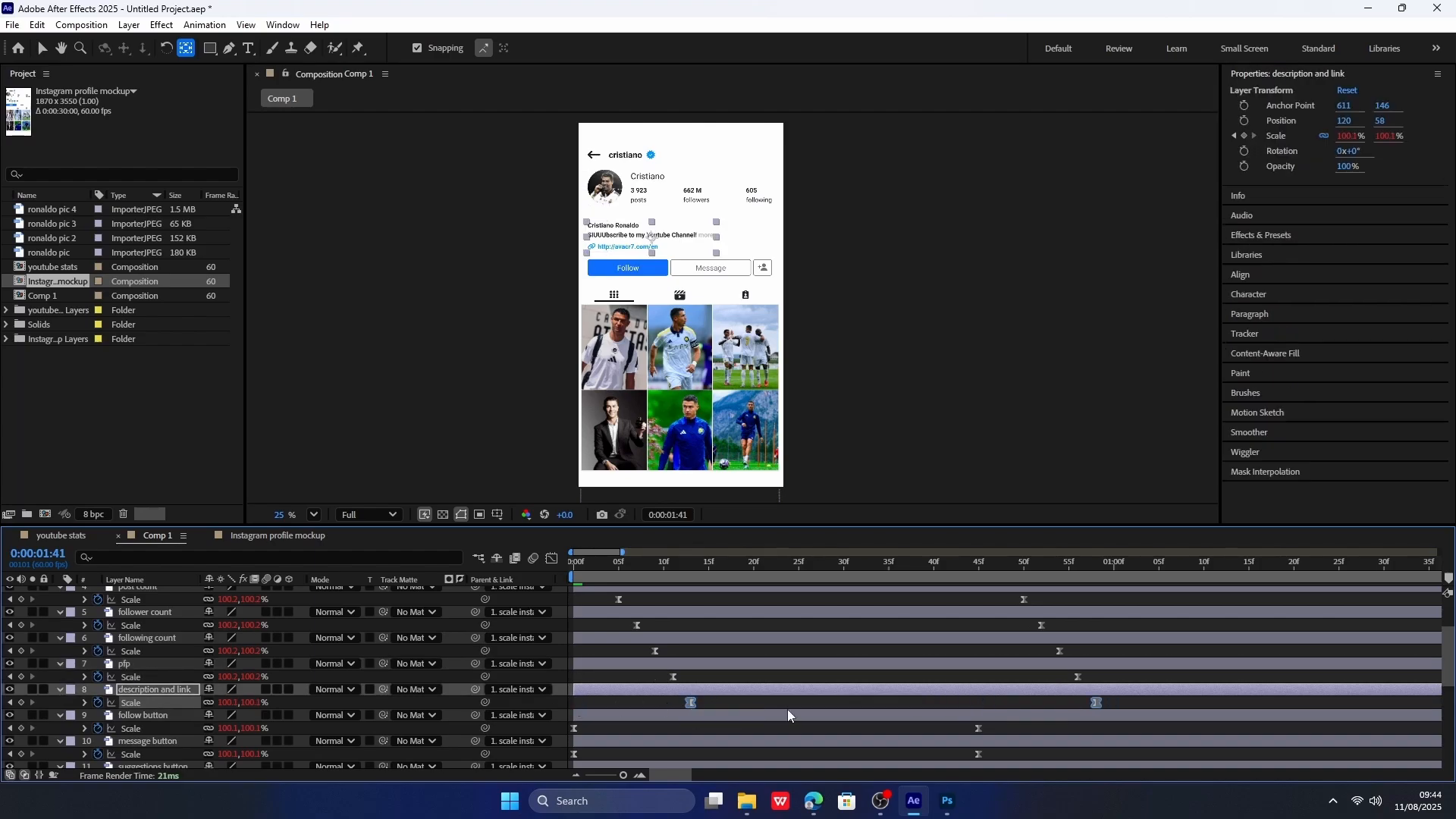
Delay the scale keyframes of follow button, message button and suggestions button to start at frames 14, 15 and 16.
drag(989, 735, 569, 724)
drag(574, 728, 705, 726)
scroll(978, 721, down, 1)
drag(990, 721, 569, 710)
drag(574, 715, 710, 716)
scroll(978, 709, down, 1)
drag(990, 709, 718, 703)
Delay the scale keyframes of butns above posts, post 1, post 2 and post3 to start at frames 17, 18, 19 and 20.
scroll(978, 696, down, 1)
drag(990, 696, 572, 688)
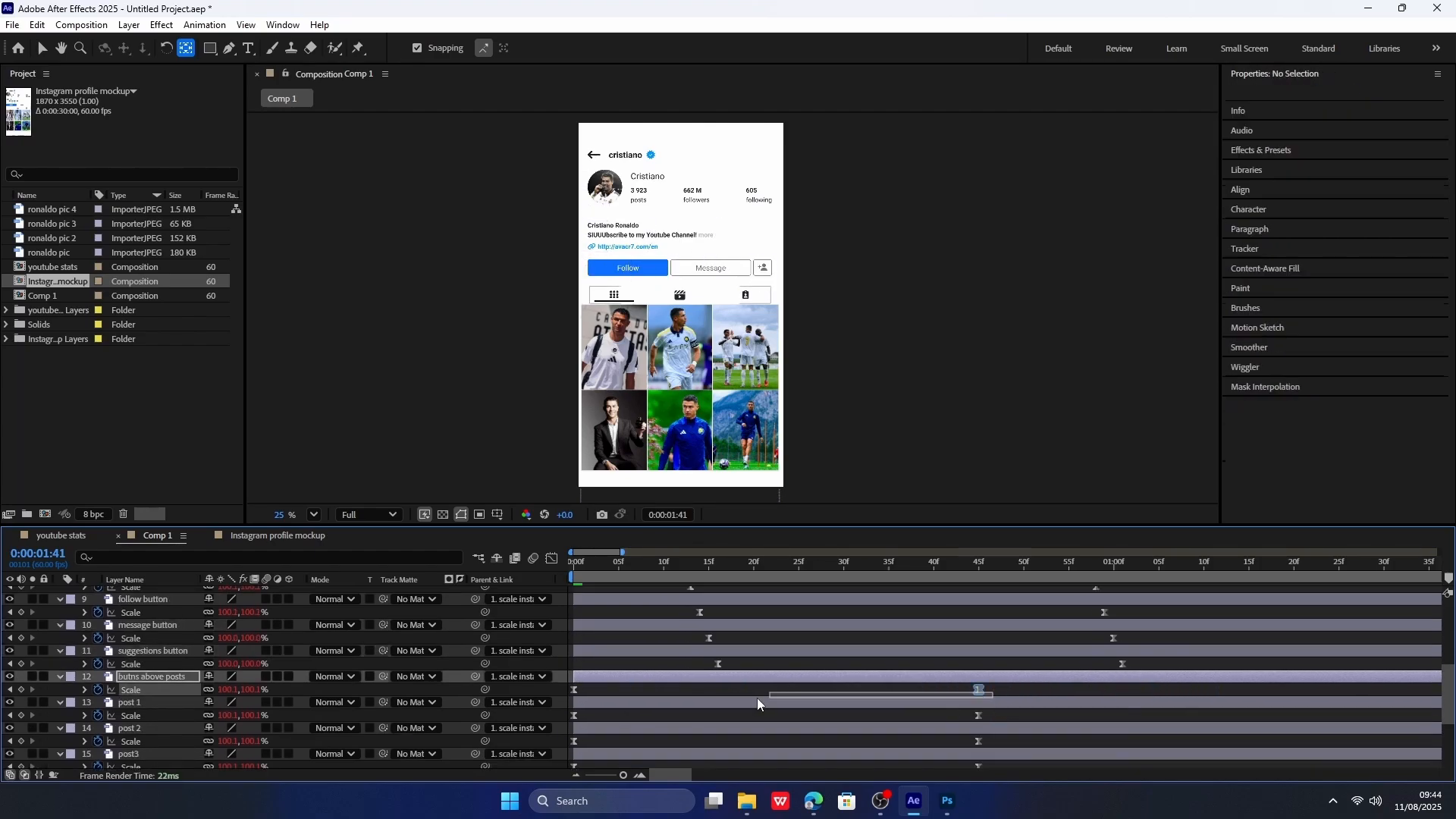
drag(1015, 693, 569, 688)
drag(574, 690, 727, 690)
drag(998, 714, 736, 717)
drag(1005, 740, 745, 742)
scroll(978, 743, down, 2)
drag(991, 686, 753, 691)
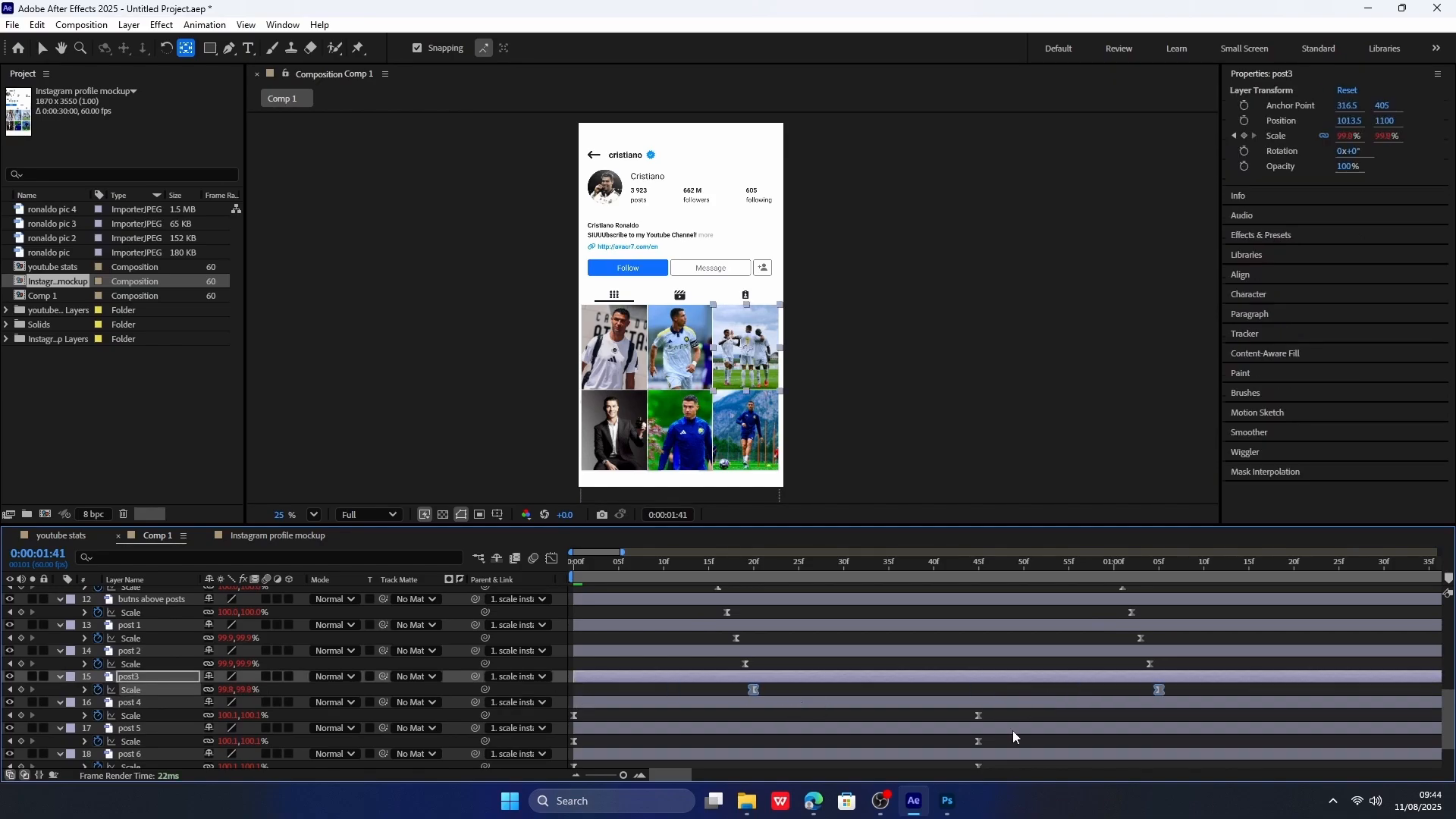
Delay the scale keyframes of post 4, post 5, post 6 and background to start at frames 21, 22, 23 and 24.
drag(1000, 721, 569, 711)
drag(575, 715, 766, 710)
scroll(978, 717, down, 1)
drag(998, 711, 569, 699)
drag(574, 703, 772, 704)
drag(1007, 735, 781, 729)
drag(999, 759, 569, 749)
drag(574, 754, 789, 754)
scroll(711, 685, down, 5)
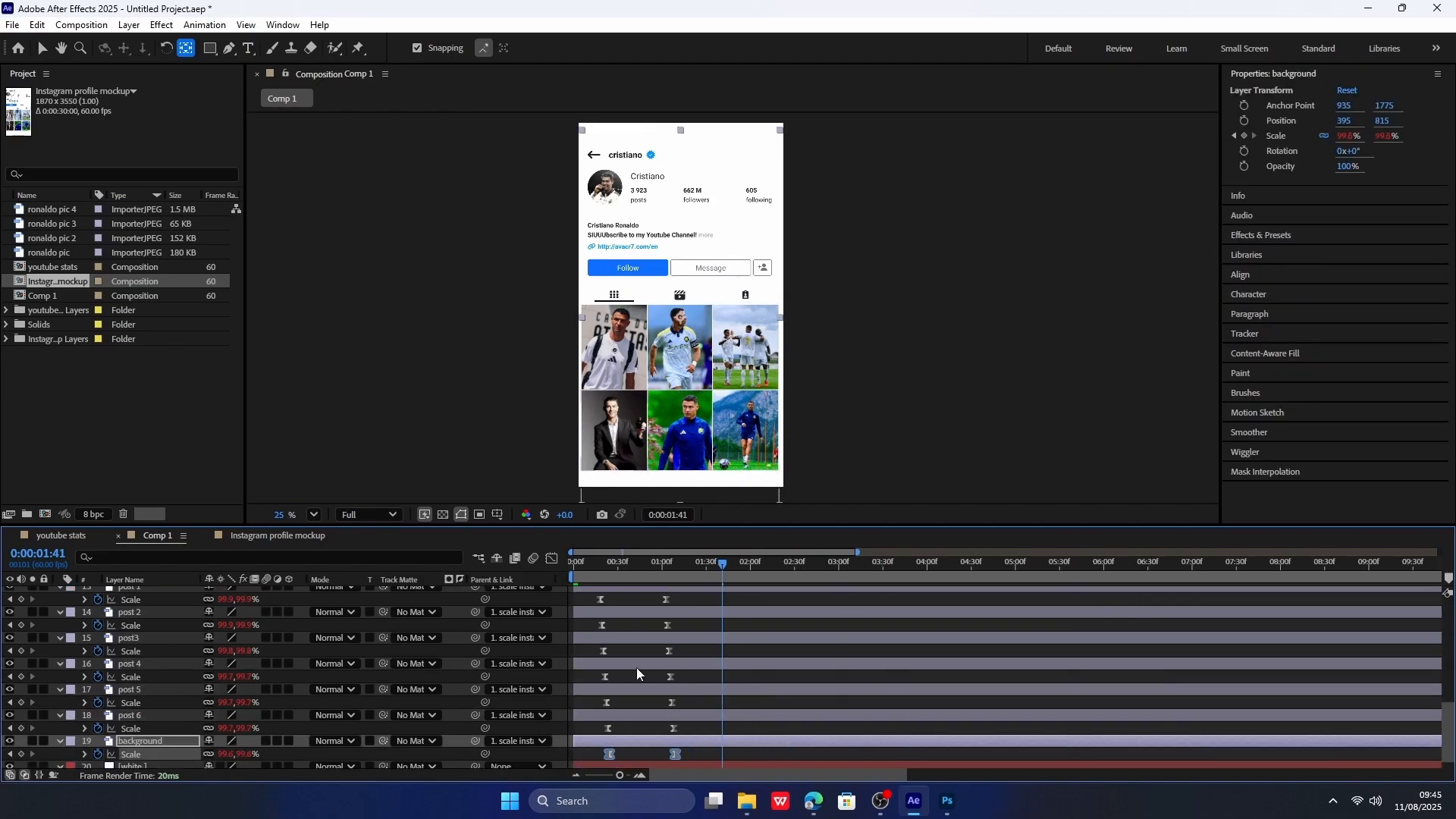
Move the username layer's scale keyframes to start at frame 3 and clear the layer selection.
scroll(630, 666, up, 8)
scroll(637, 650, up, 5)
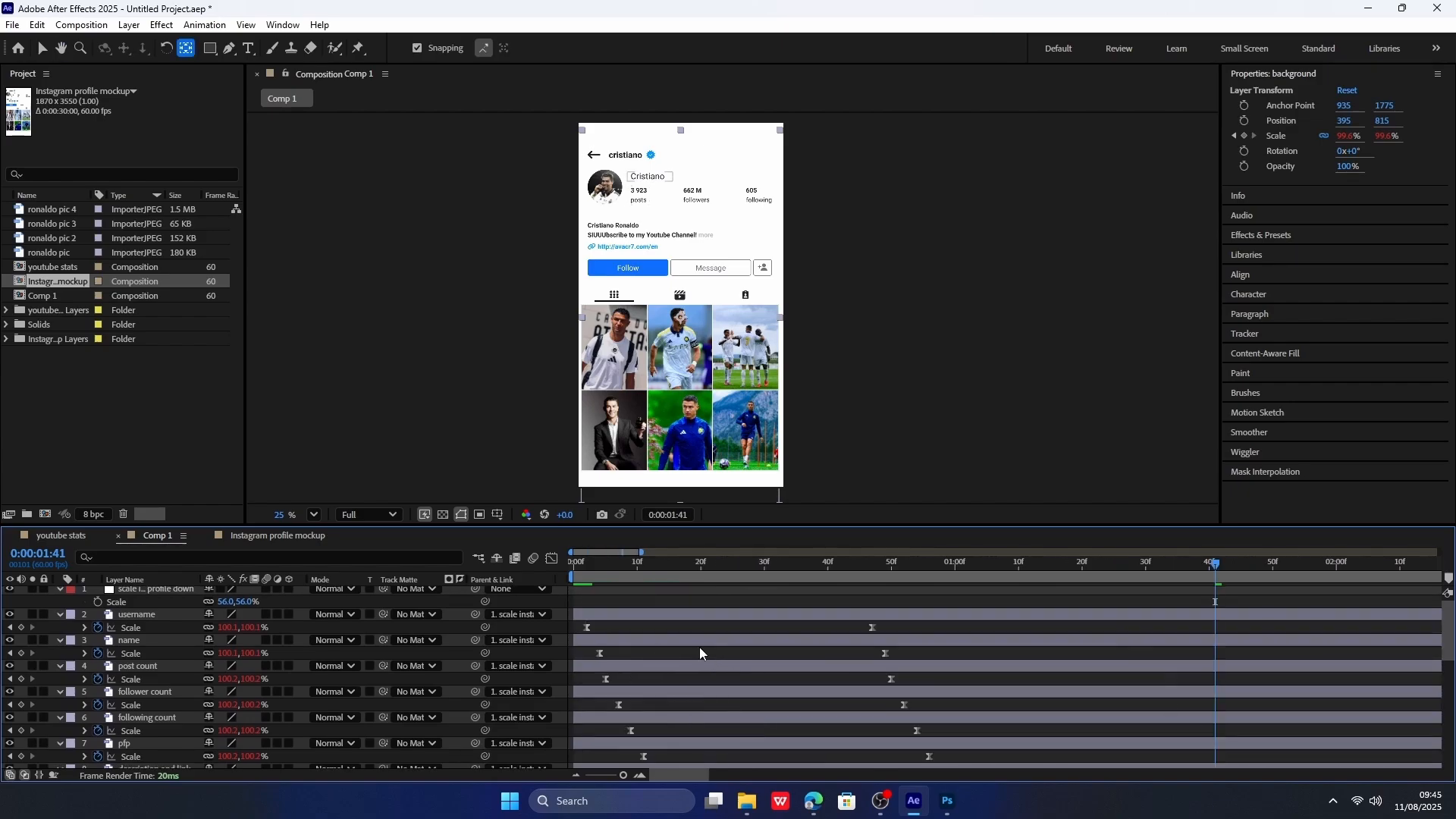
drag(903, 630, 592, 628)
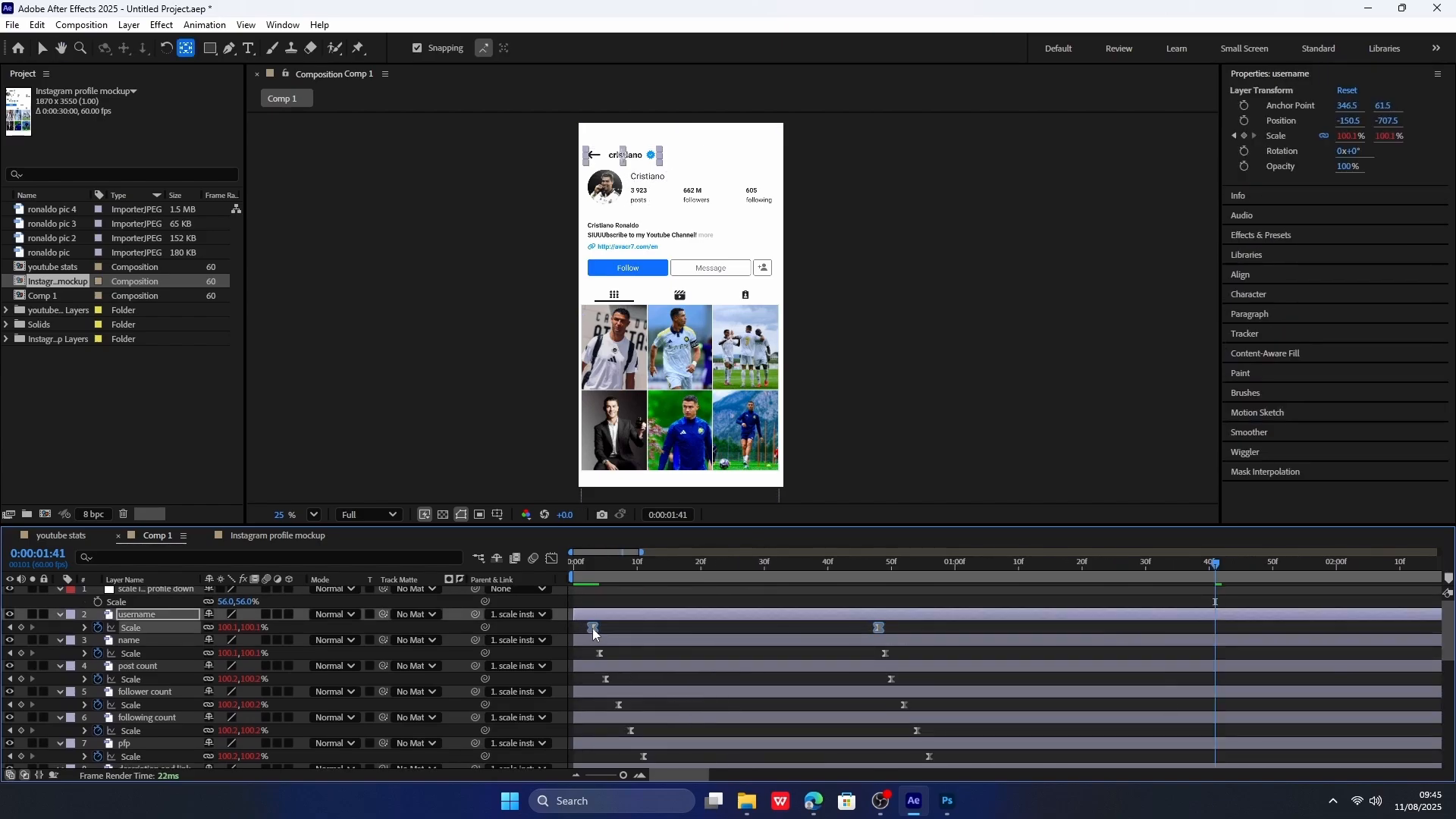
drag(560, 141, 879, 292)
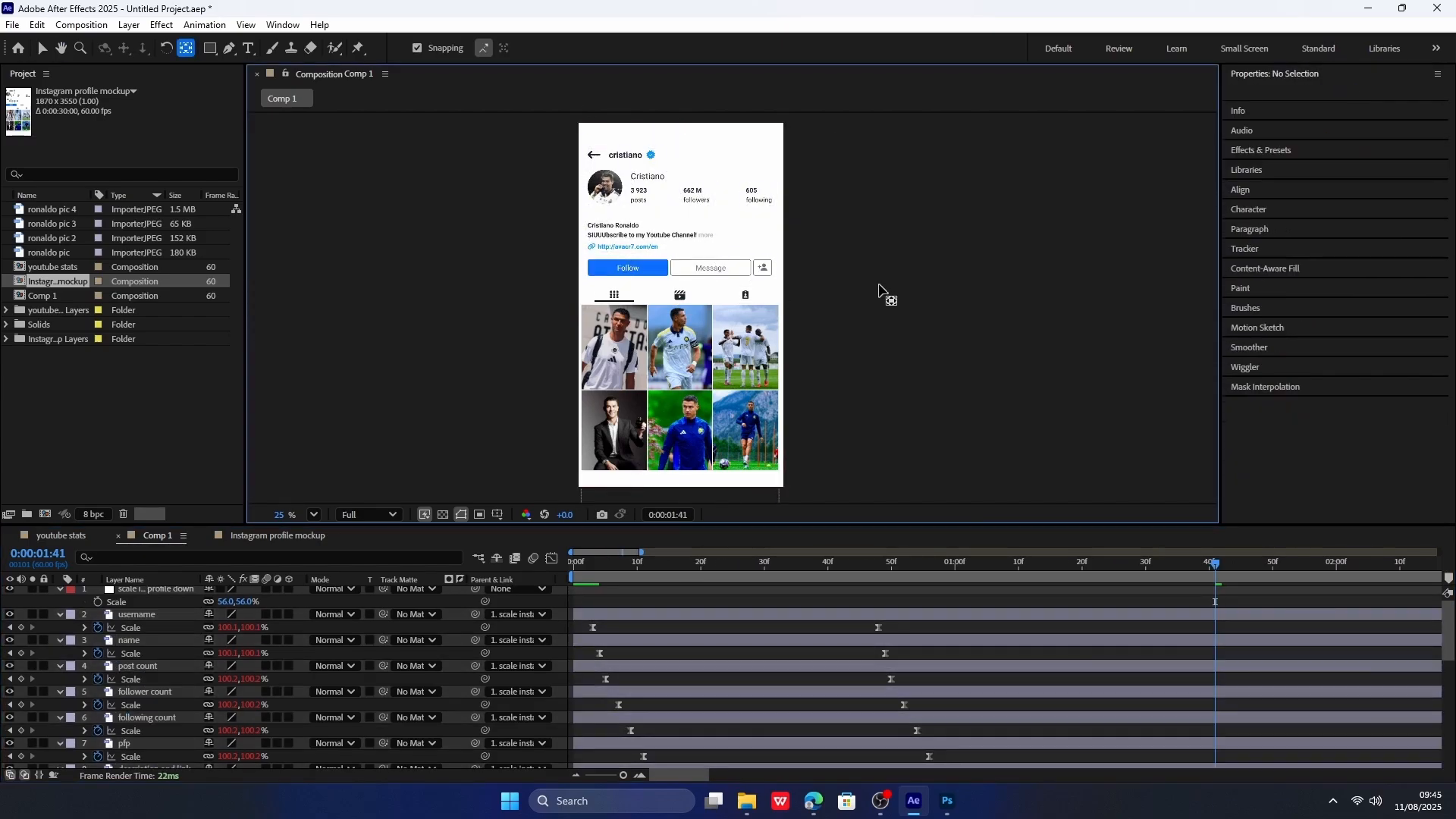
Shift the scale keyframes of all layers from username through suggestions button later, so username starts at about frame 31.
scroll(188, 714, down, 1)
click(179, 690)
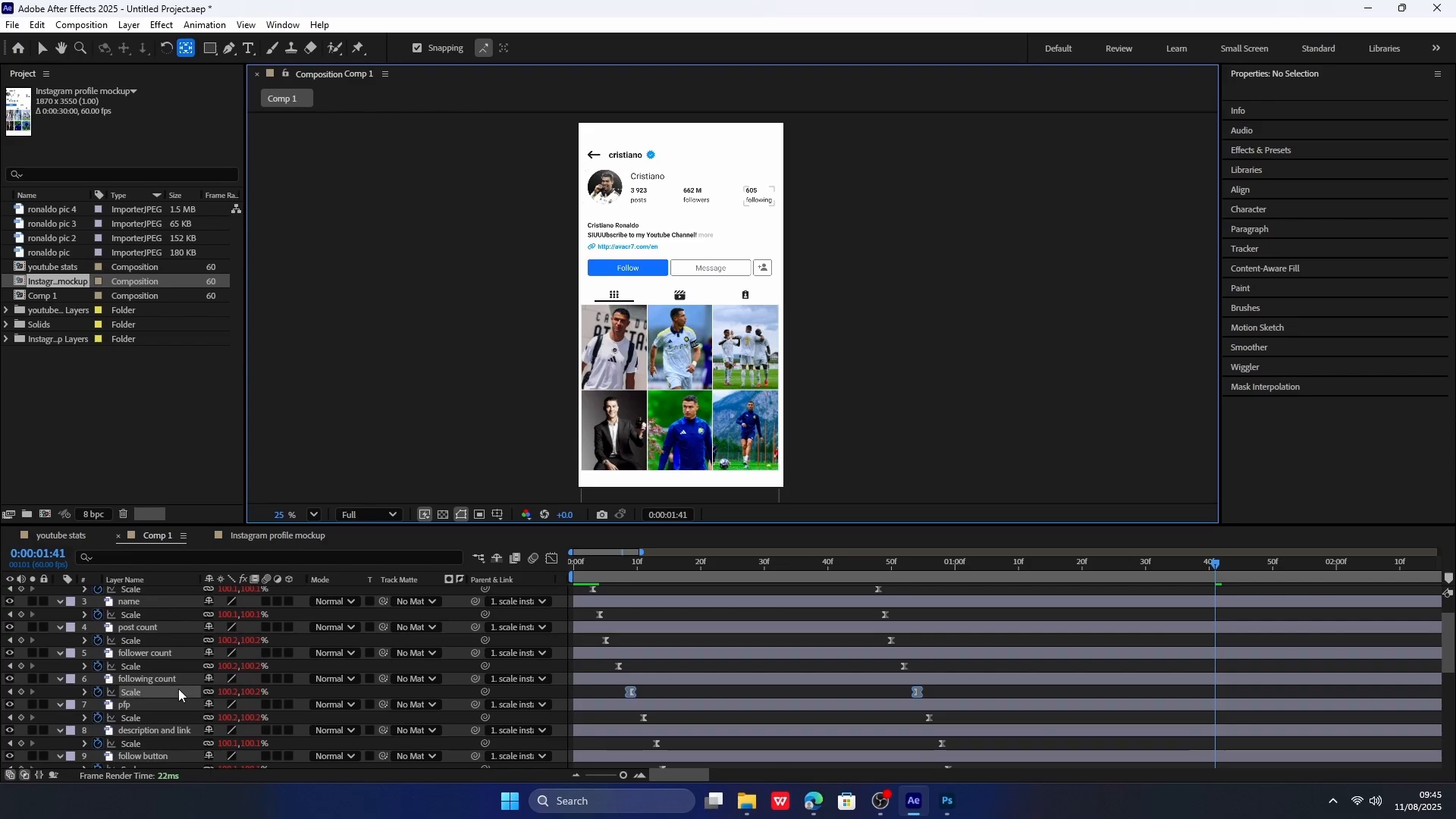
scroll(186, 686, up, 2)
scroll(163, 652, down, 2)
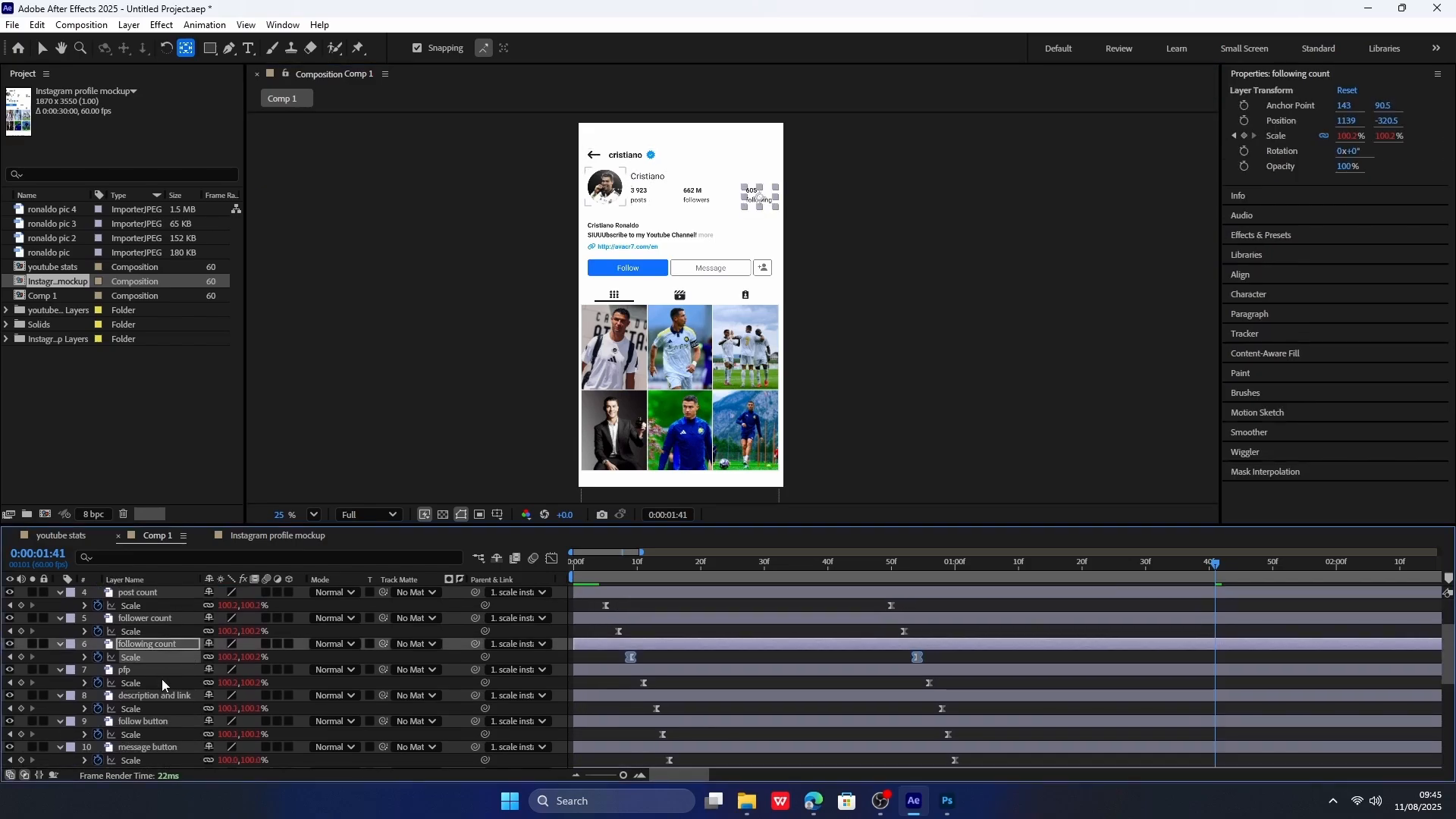
click(164, 711)
scroll(652, 628, up, 2)
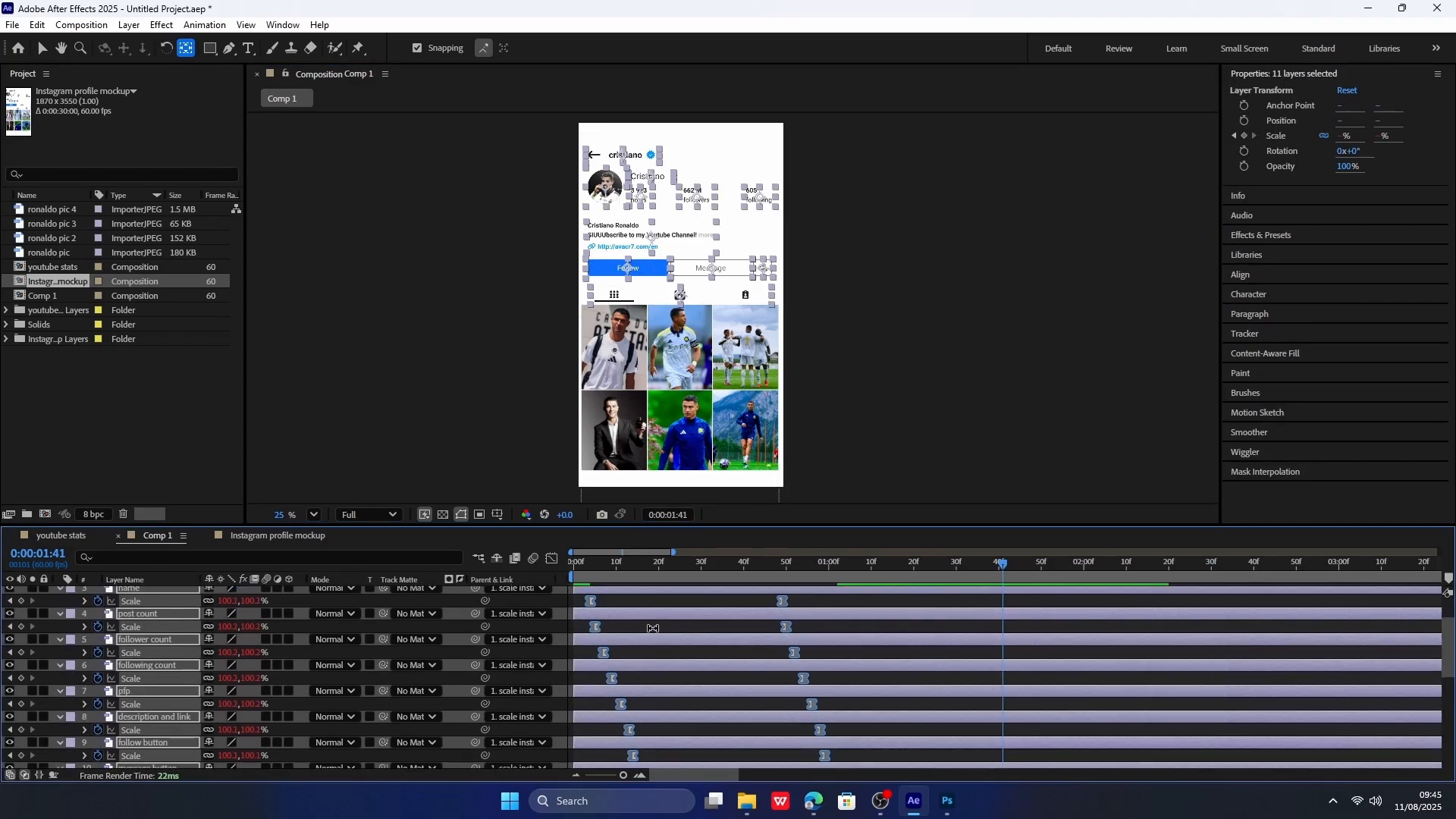
drag(592, 606, 746, 603)
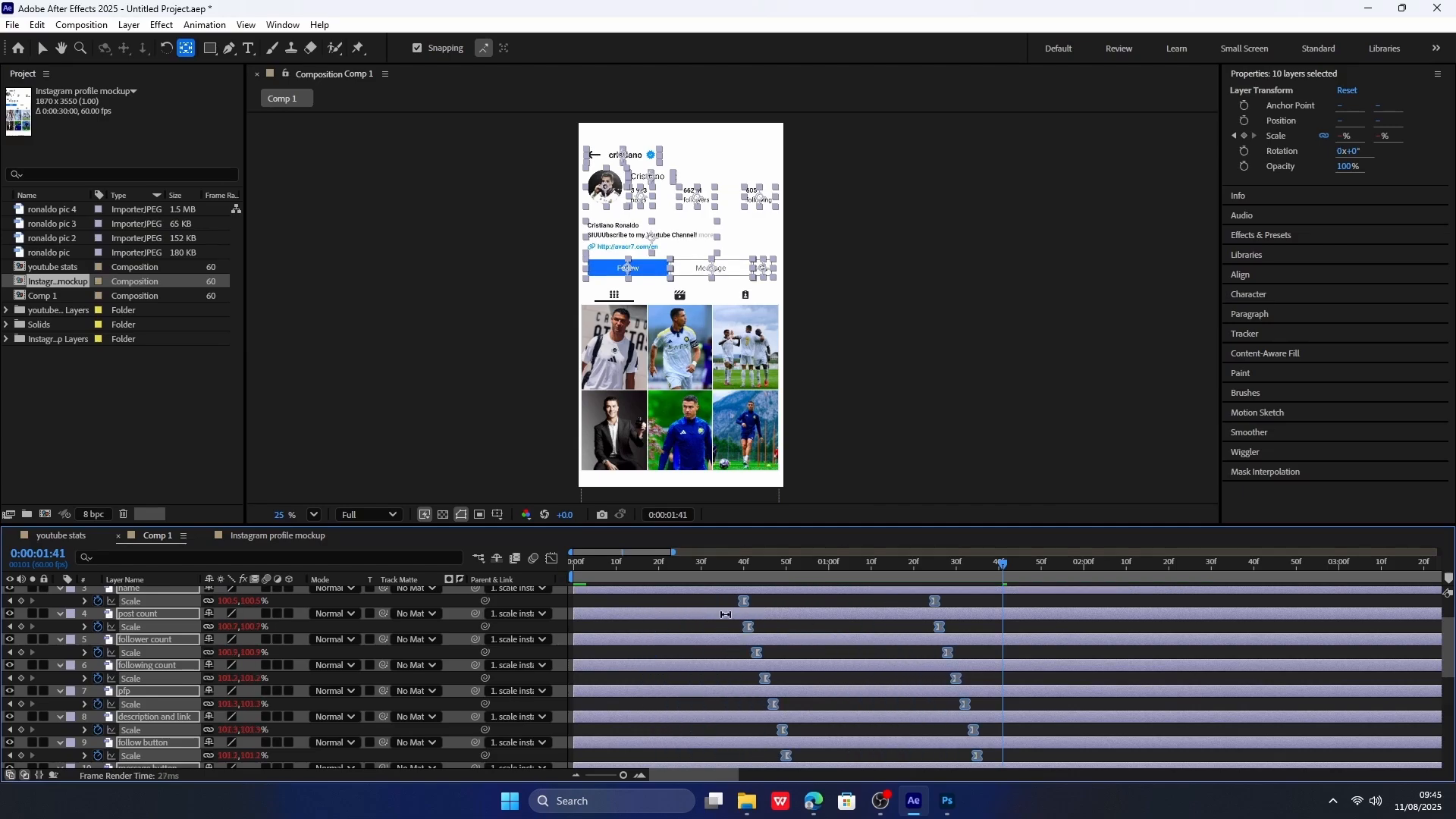
scroll(803, 640, down, 3)
scroll(825, 681, up, 4)
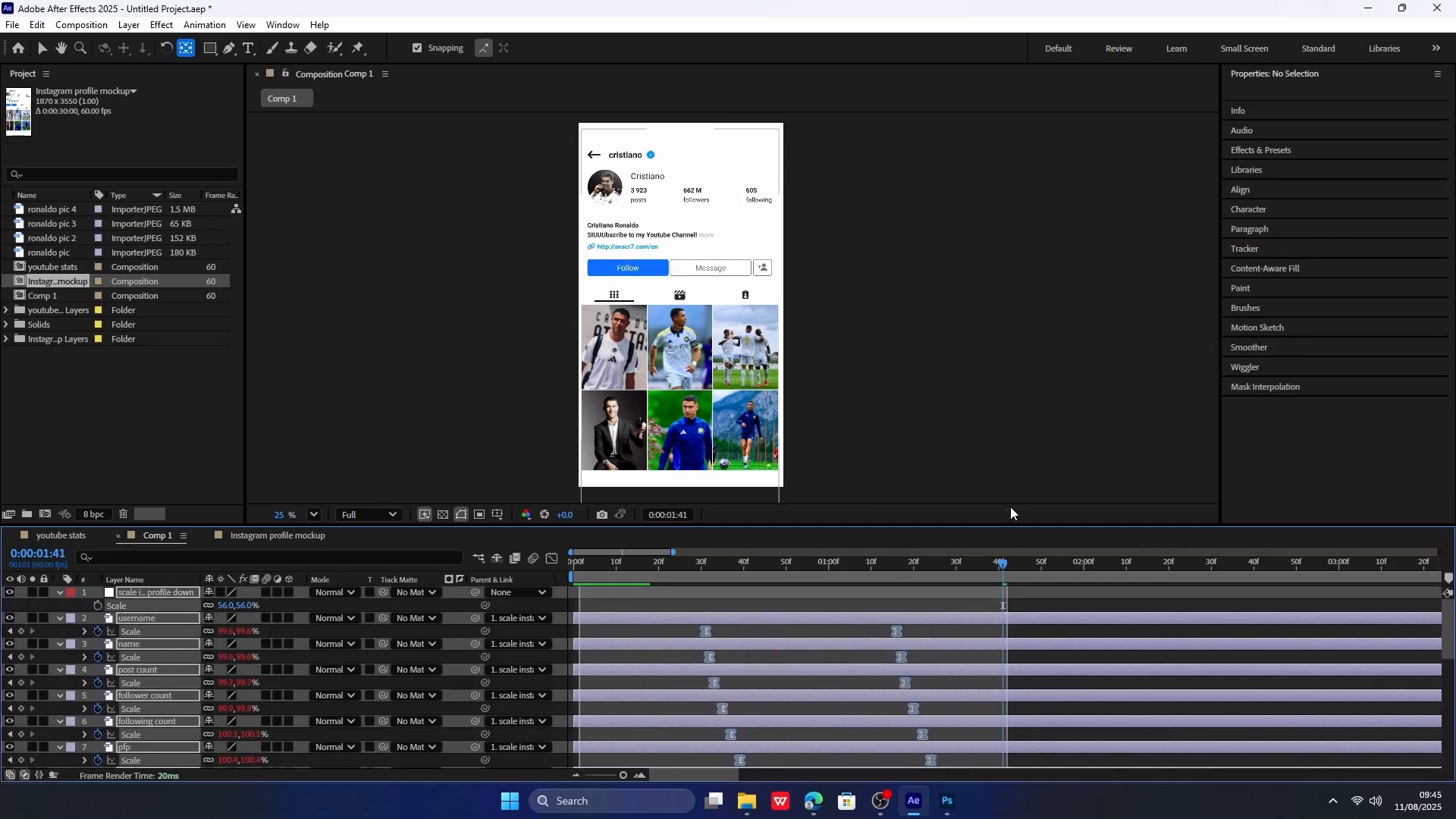
Shift all the mockup layers' scale keyframes earlier together, so butns above posts starts at frame 0.
key(ctrl+a)
scroll(732, 626, down, 5)
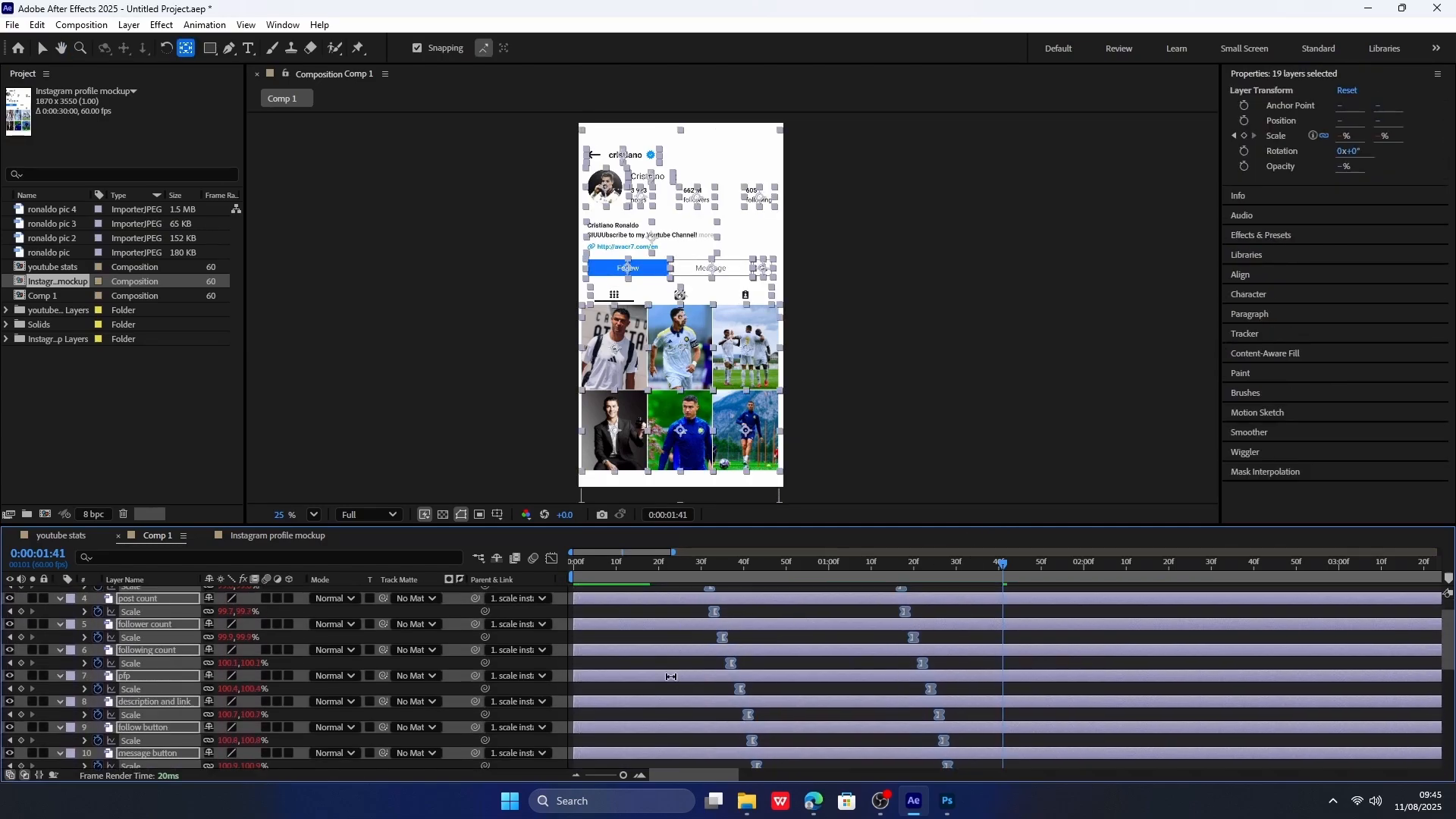
drag(645, 626, 573, 628)
Preview the staggered animation from the start of Comp 1 and check the layers' scale curves in the Graph Editor.
key(Home)
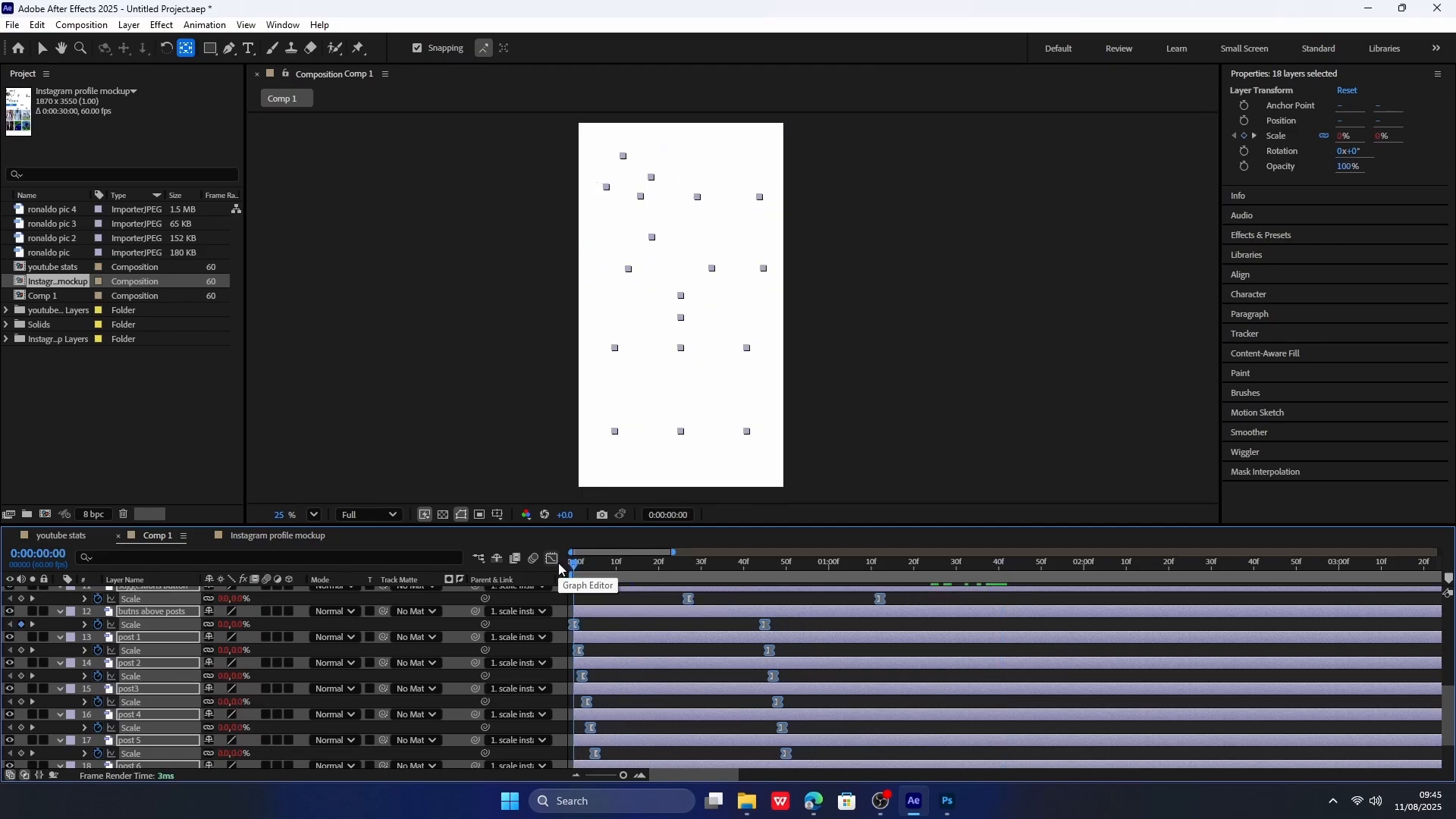
key(space)
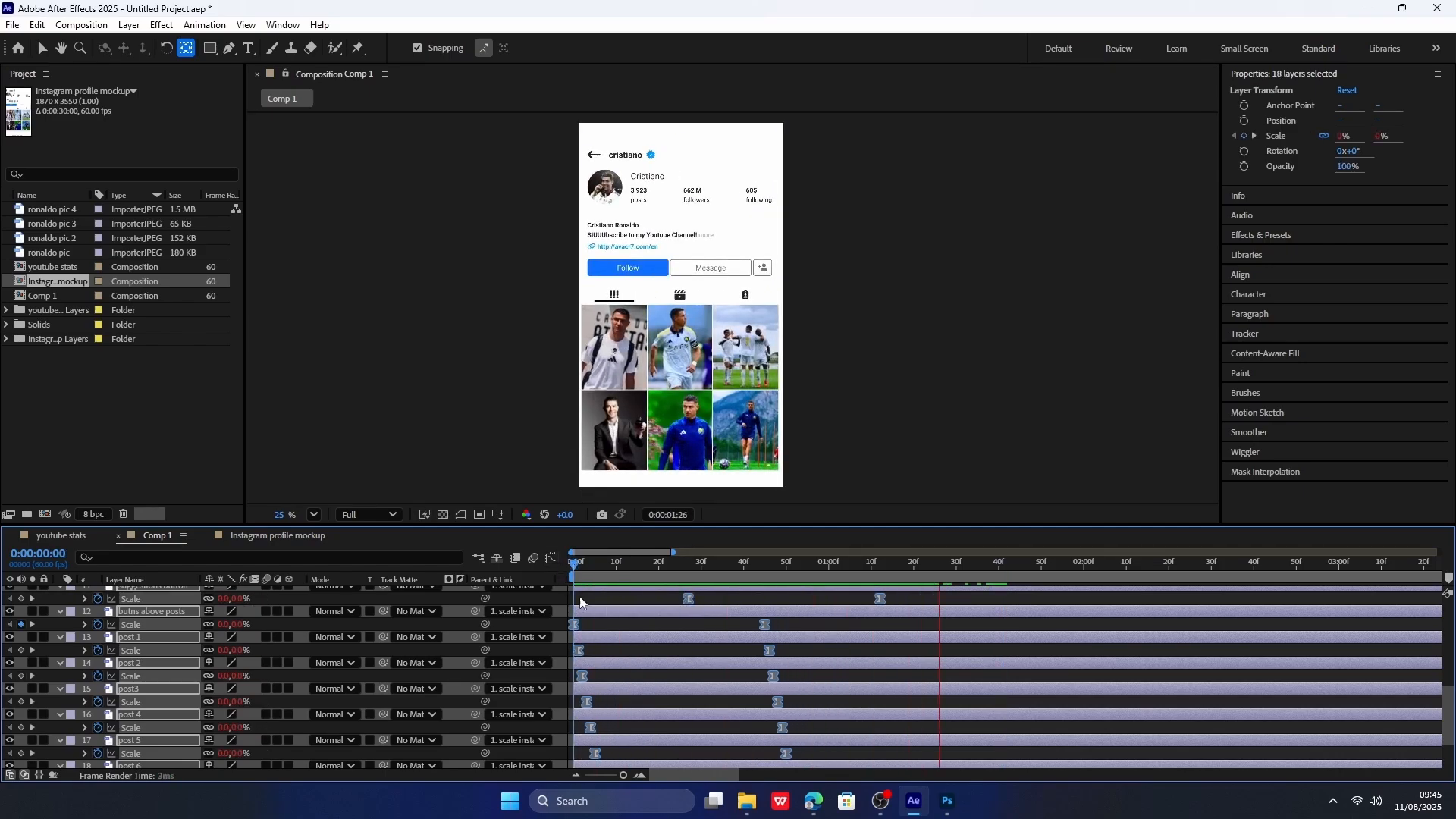
click(552, 560)
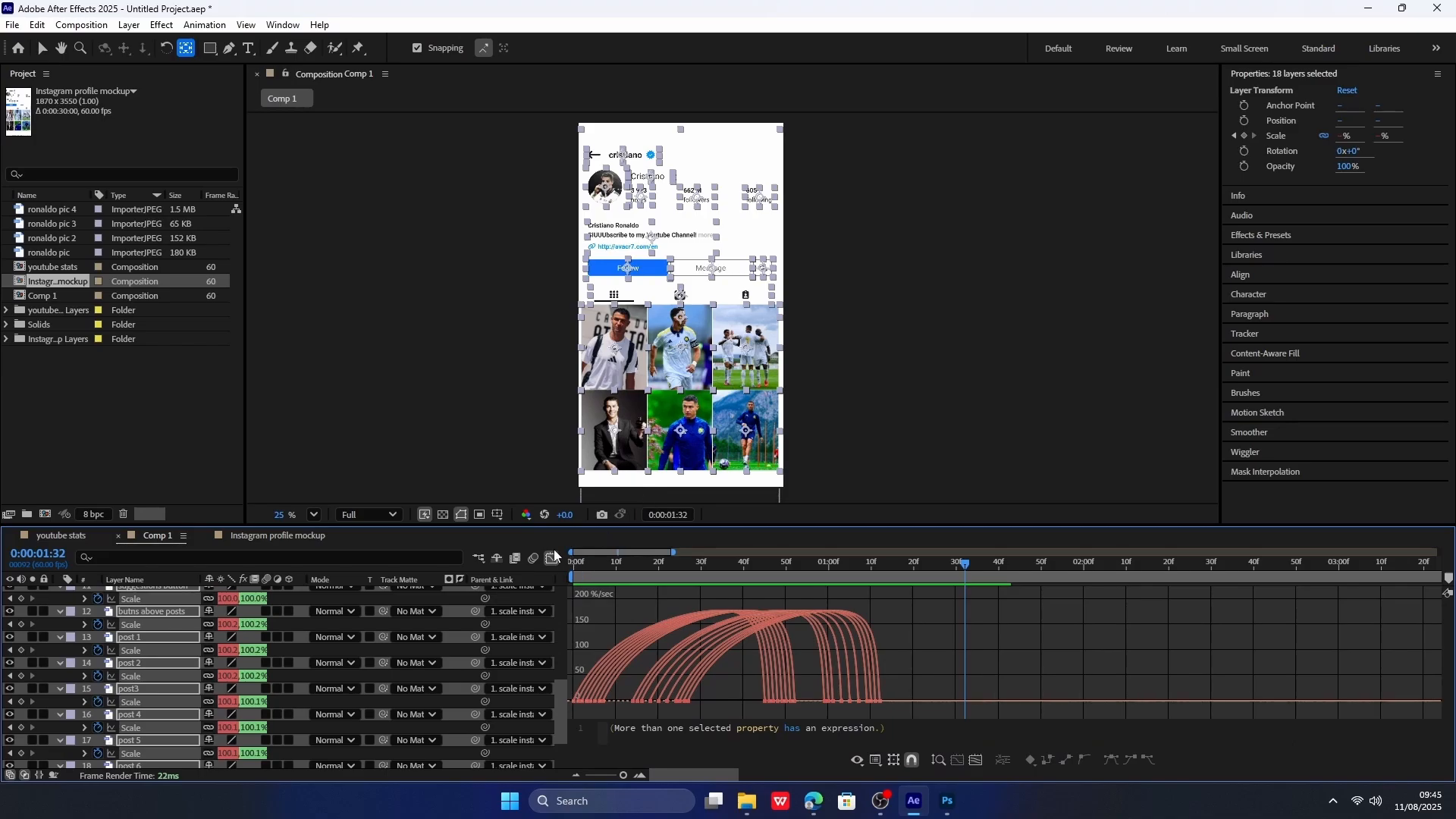
click(552, 560)
Add a two-node 24mm camera named Camera 1 to Comp 1.
right_click(562, 438)
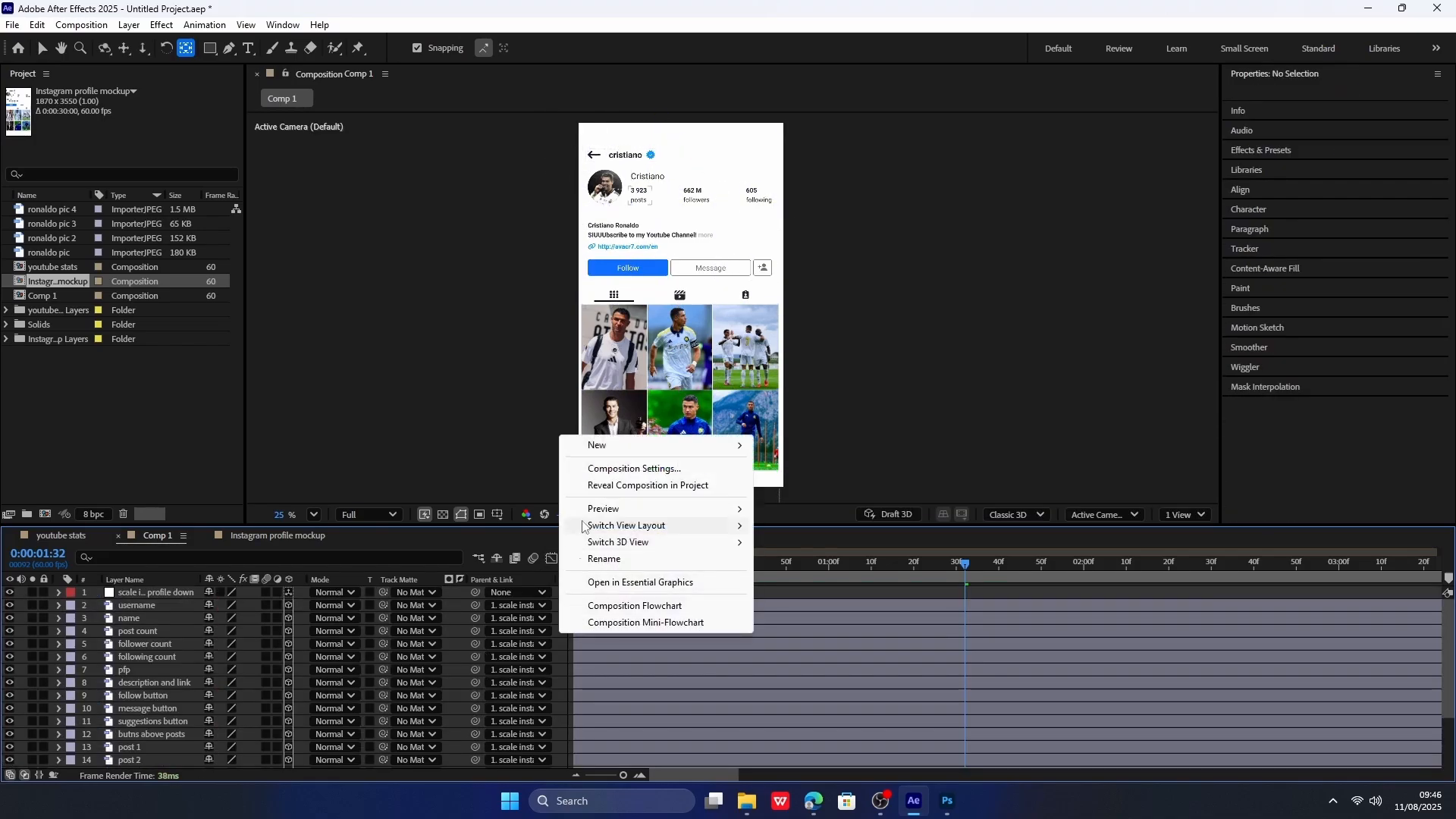
mouse_move(644, 445)
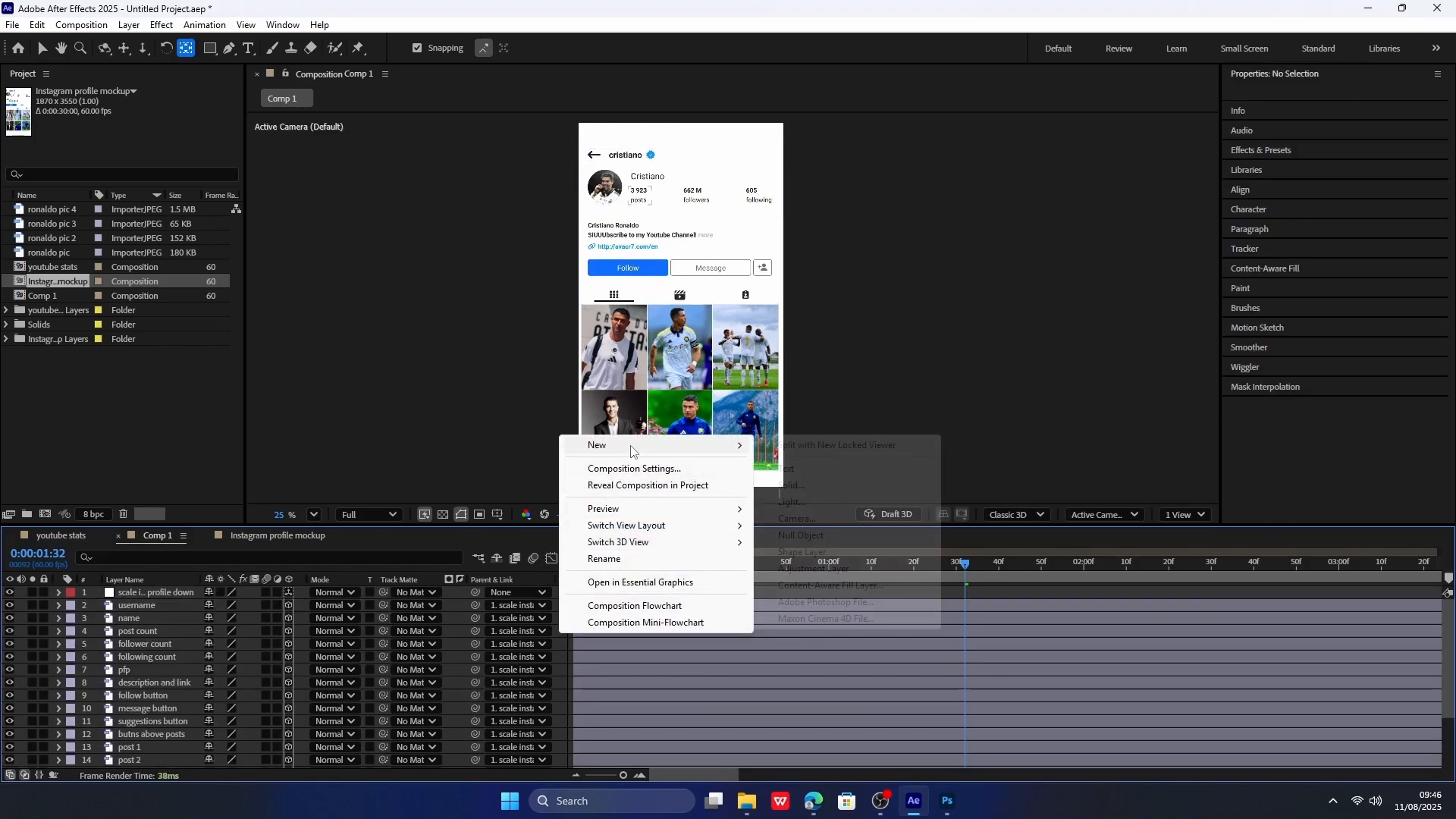
click(798, 520)
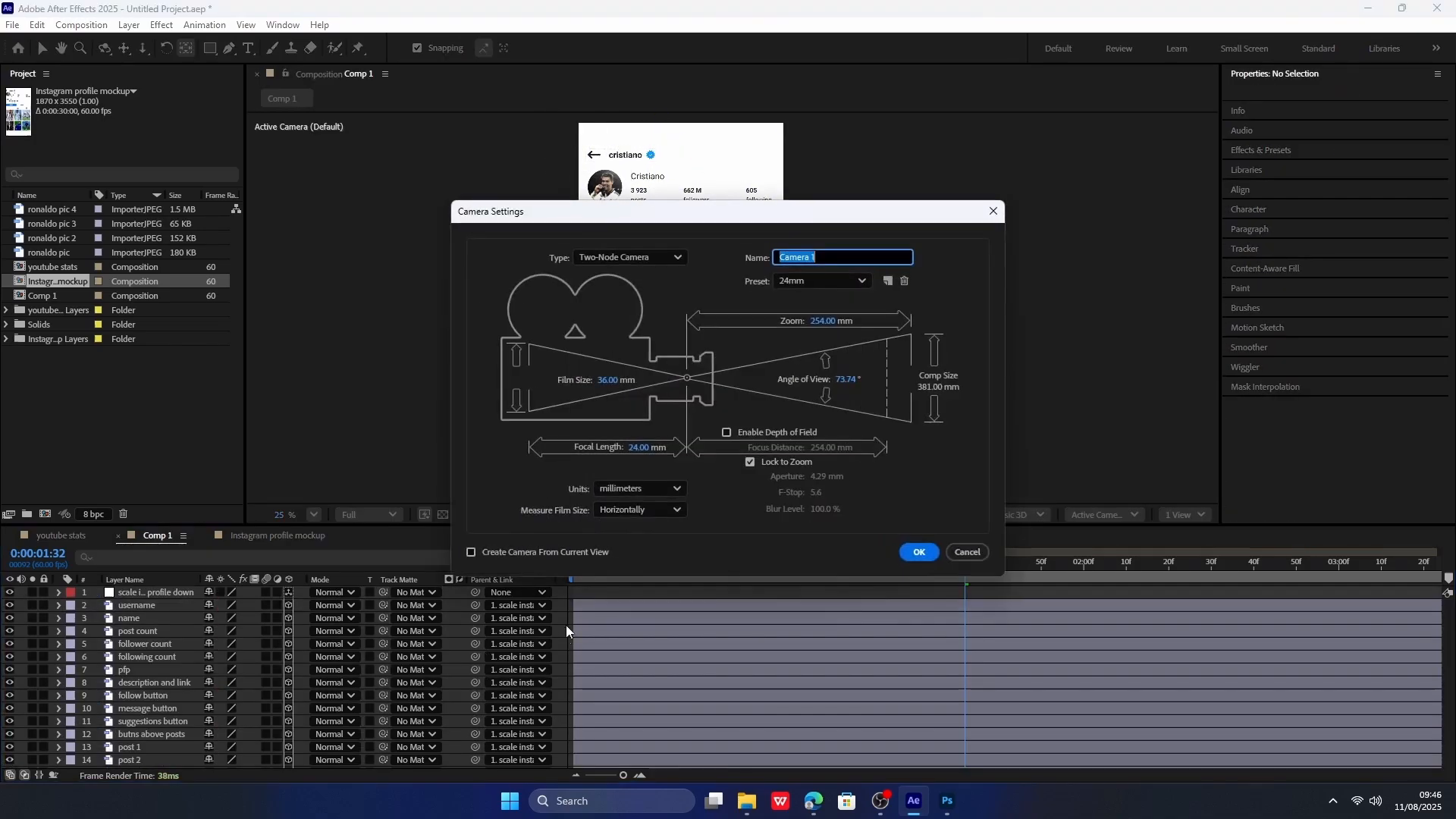
click(919, 552)
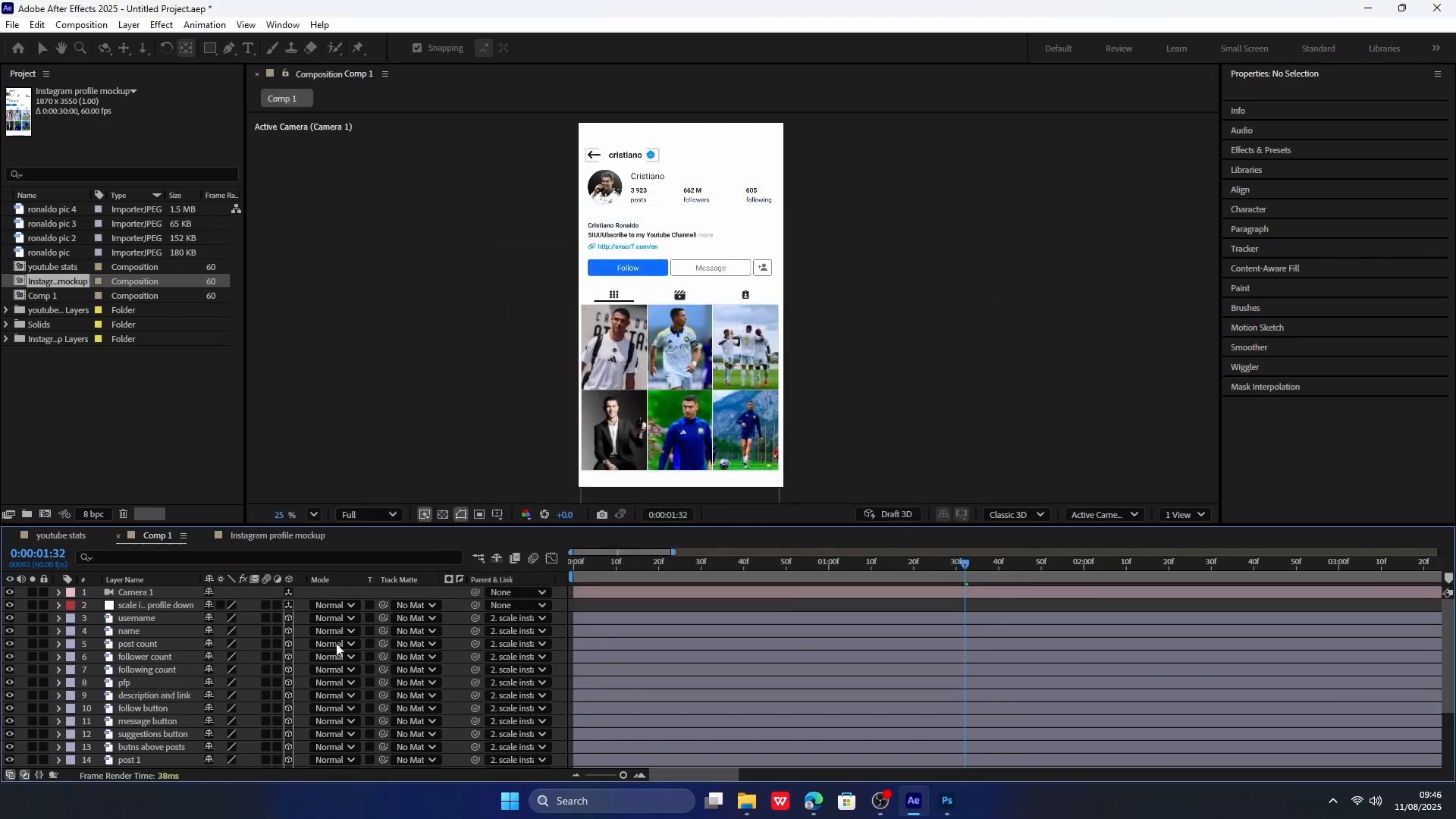
Add a null object named camco1 and parent Camera 1 to it.
right_click(459, 610)
mouse_move(516, 411)
click(732, 503)
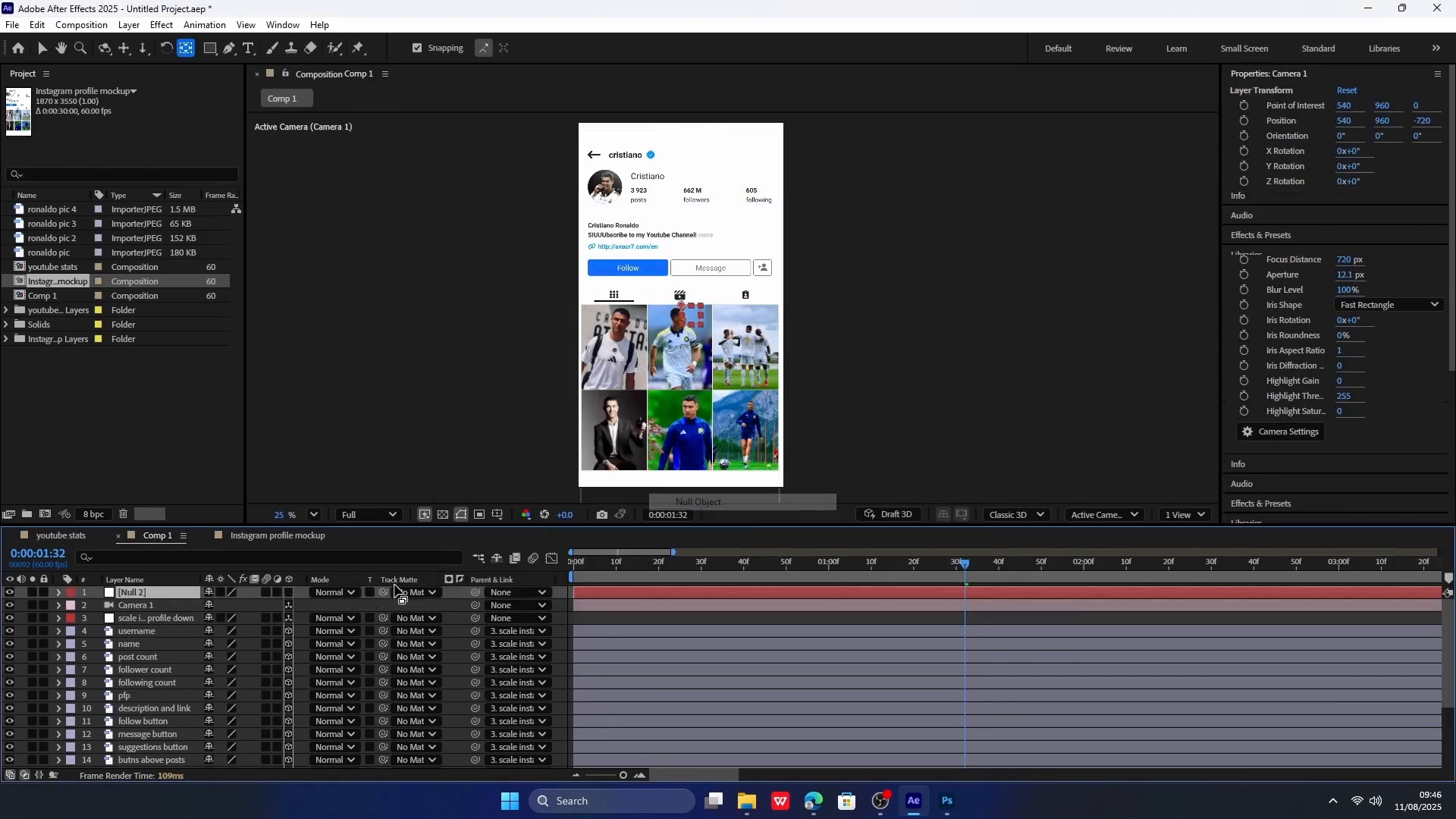
right_click(159, 594)
click(220, 549)
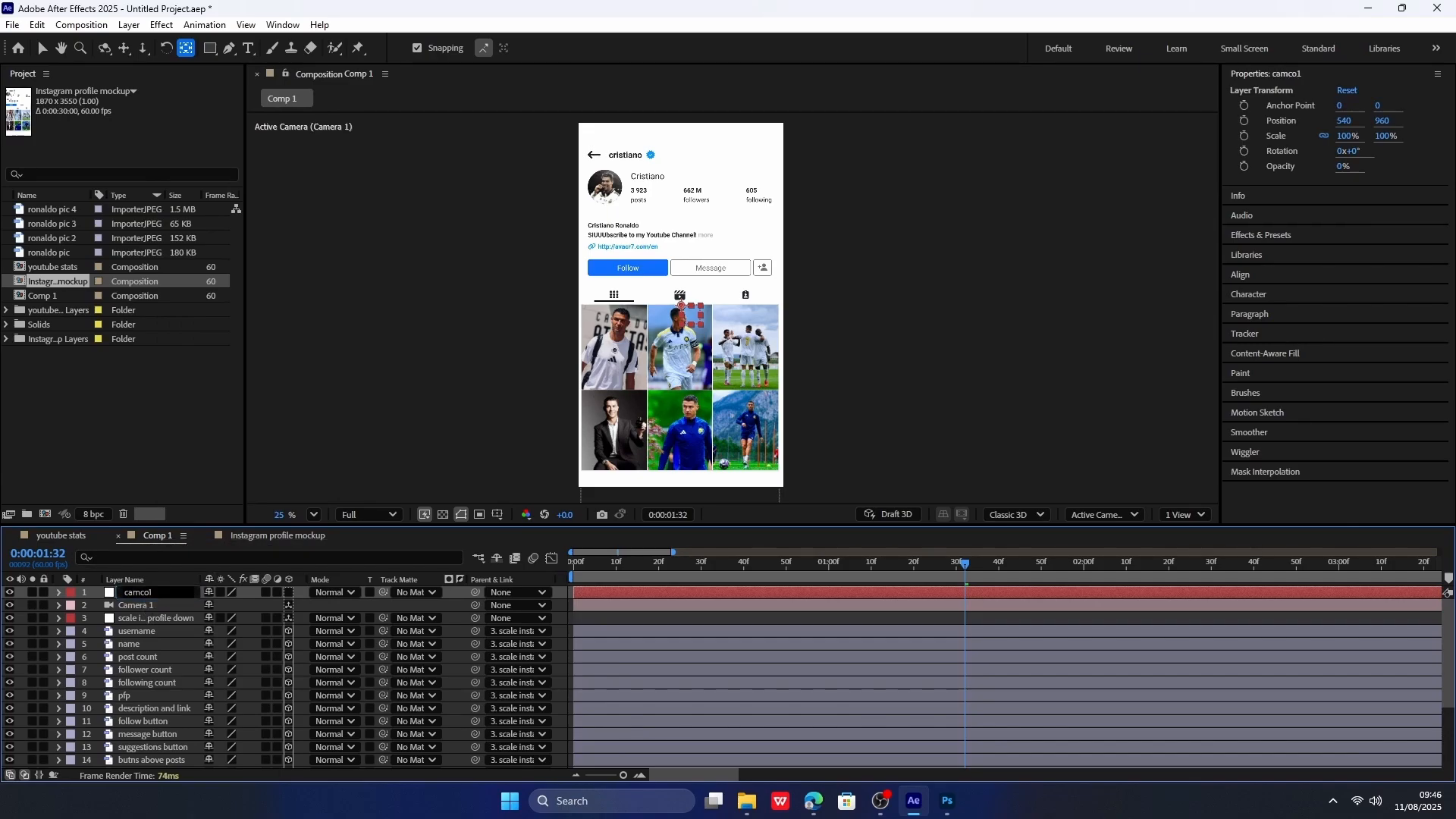
click(160, 607)
drag(475, 605, 140, 592)
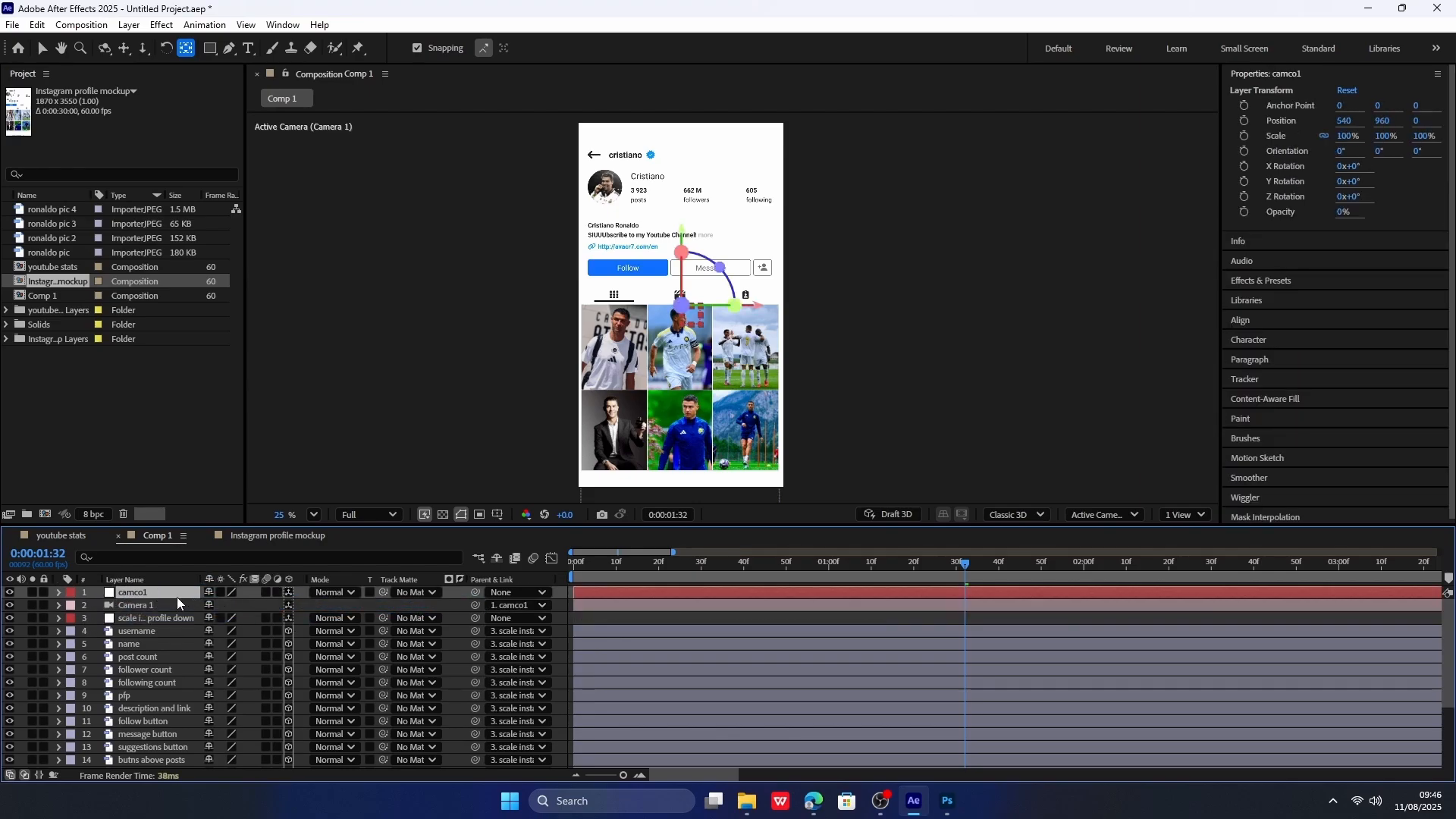
Reveal the Position property of the camco1 null.
click(60, 592)
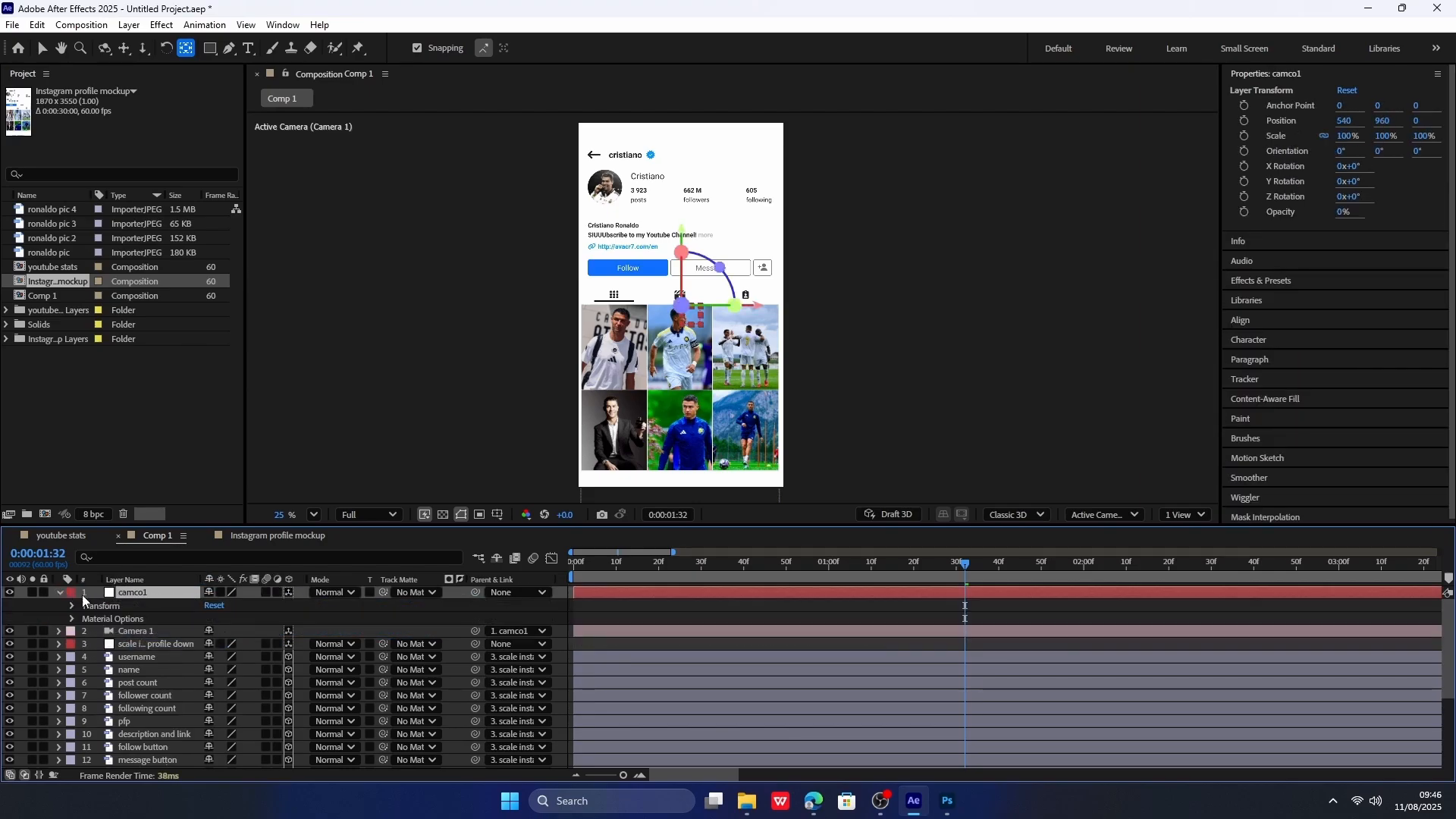
key(p)
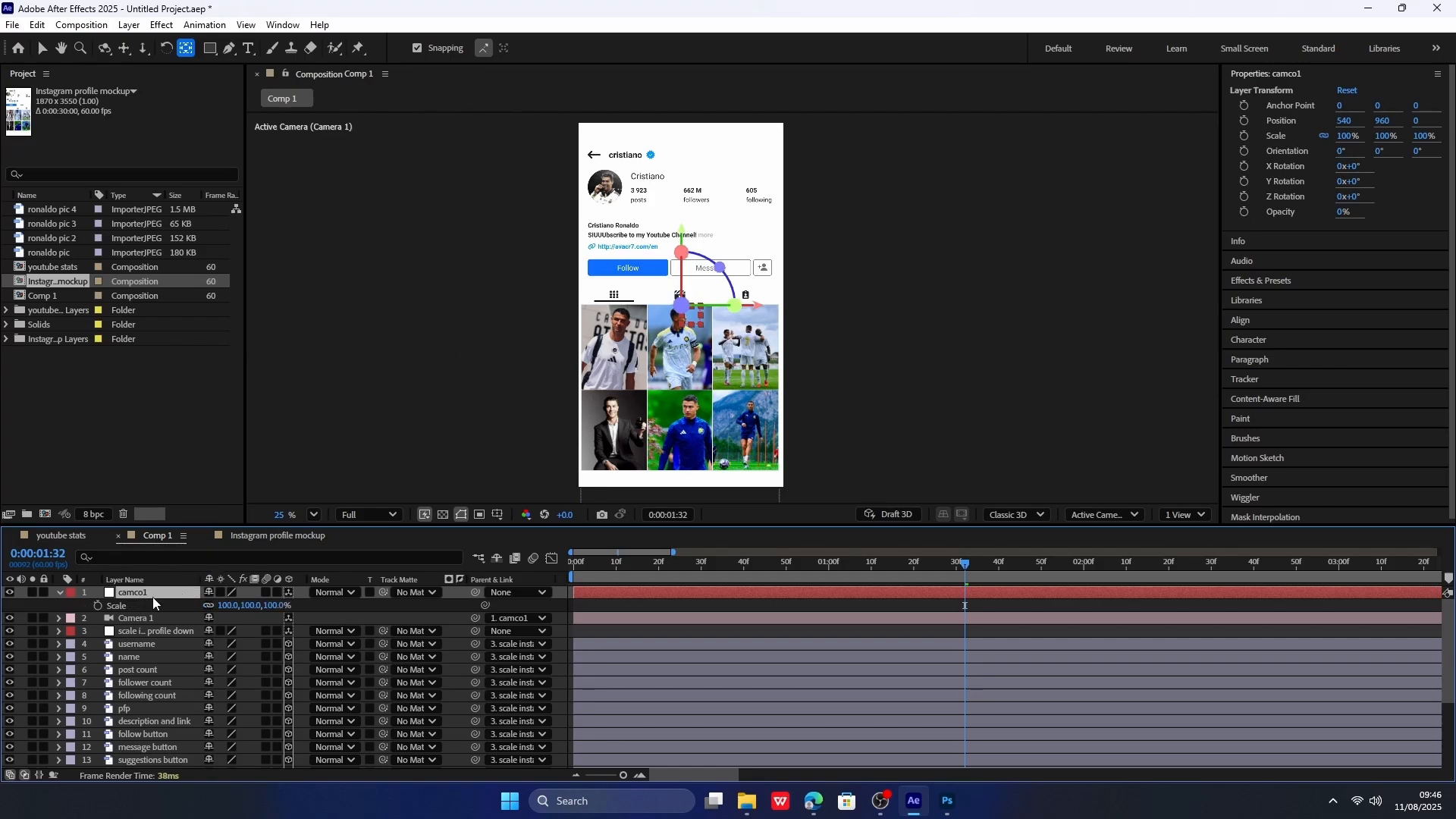
key(p)
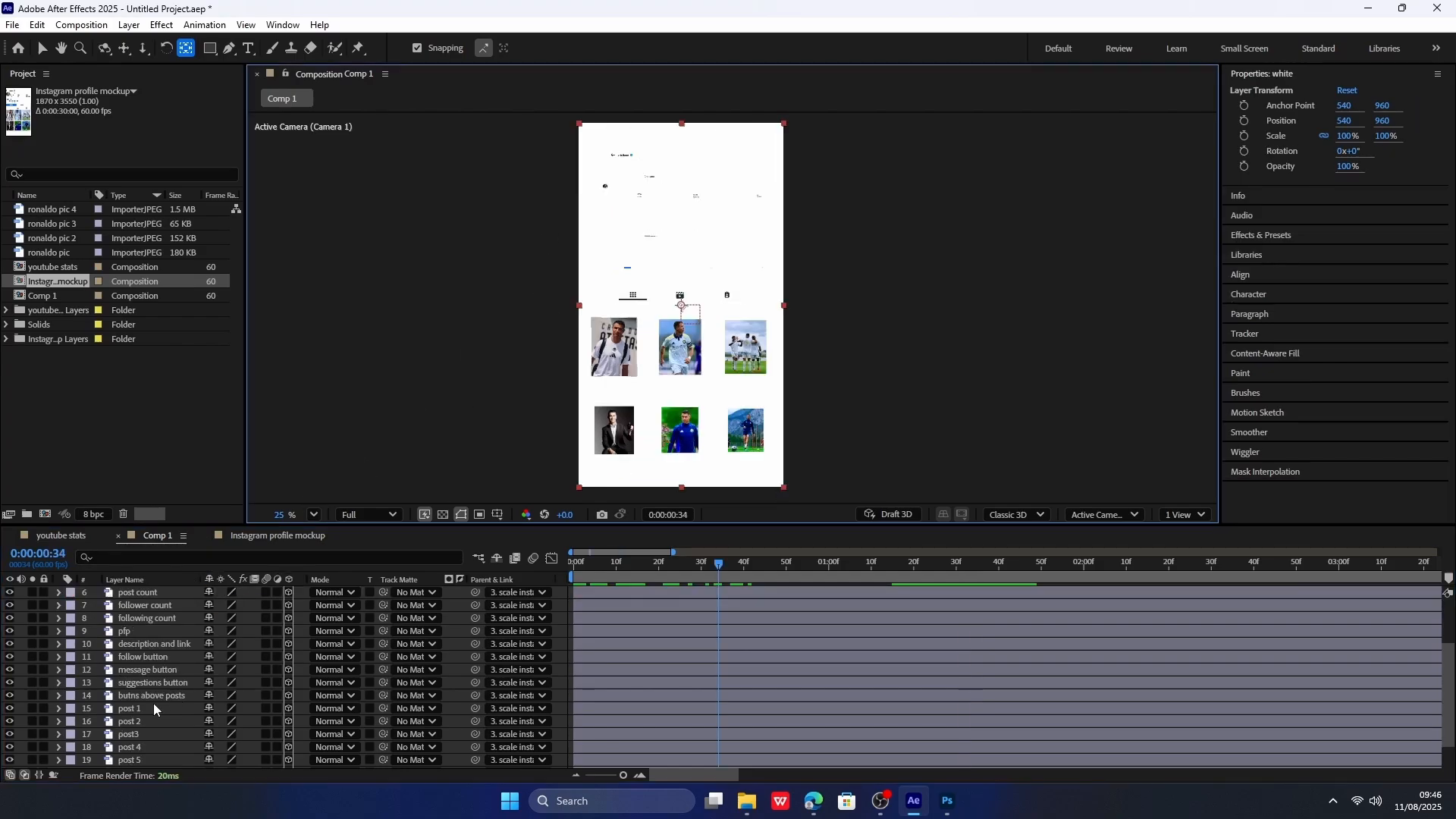
Remove post 1's starting scale keyframe and shift its 100% scale keyframe to frame 0.
scroll(153, 703, down, 2)
click(135, 672)
click(58, 671)
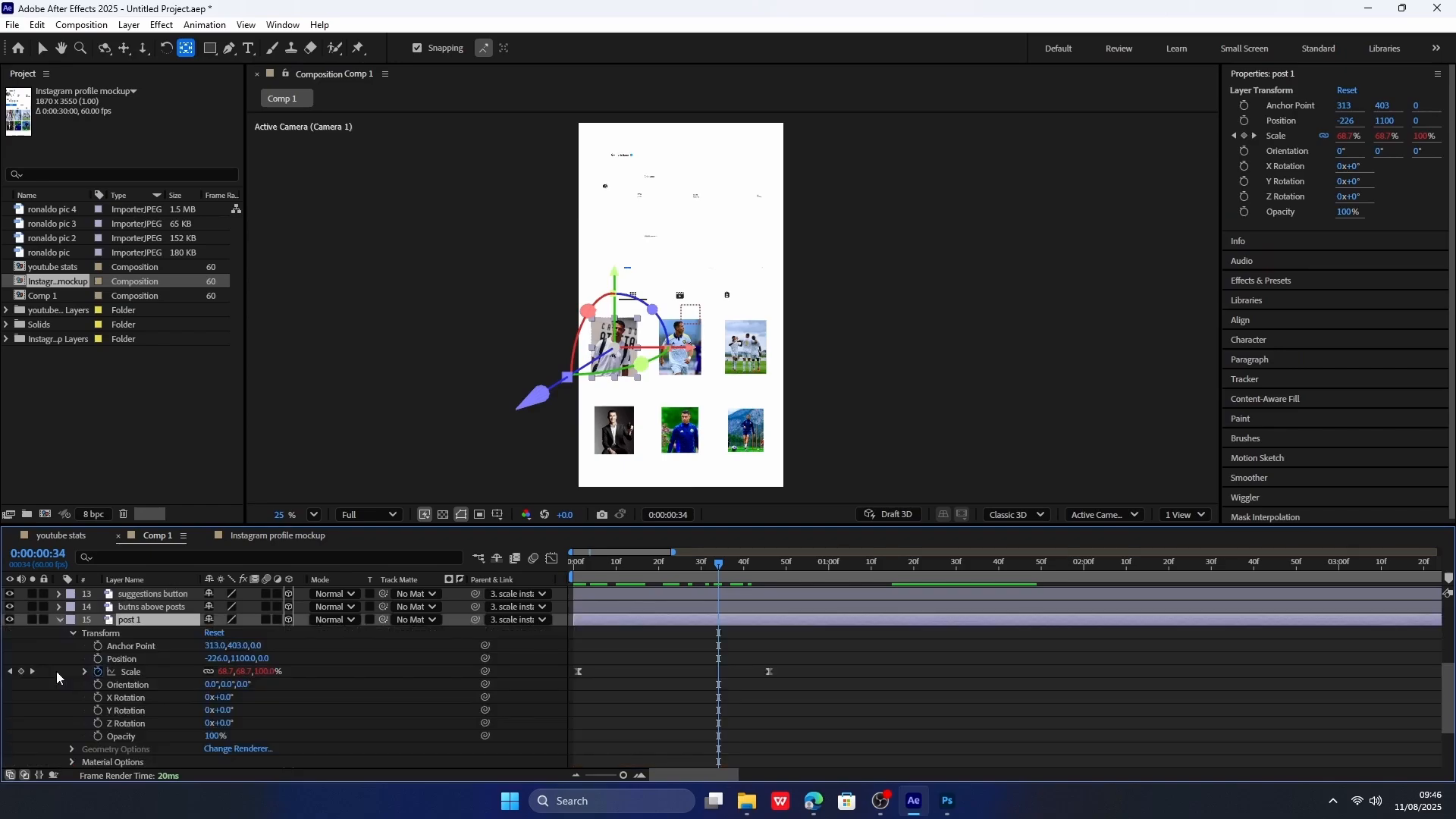
drag(611, 655, 534, 699)
key(Delete)
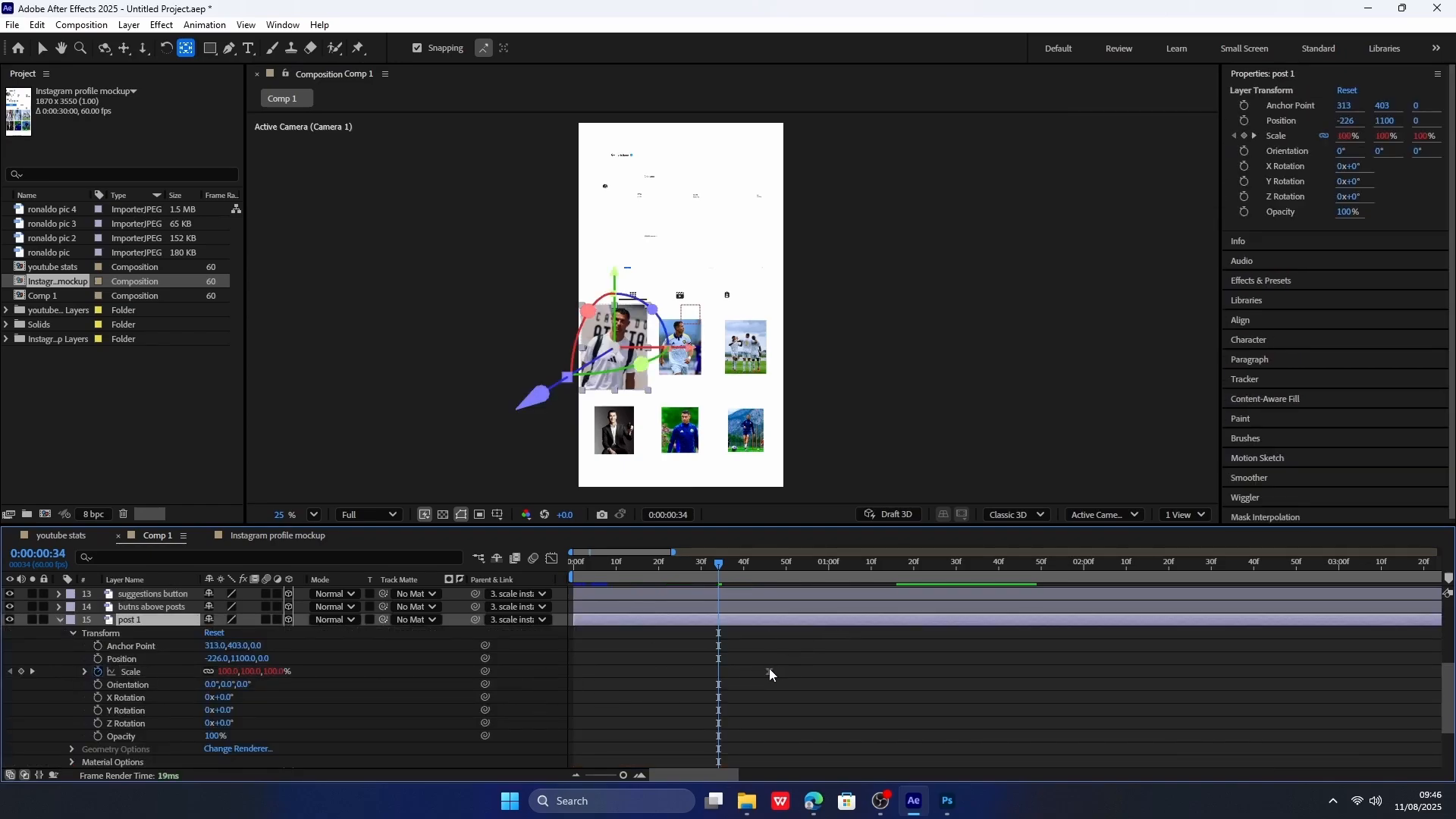
drag(769, 671, 572, 678)
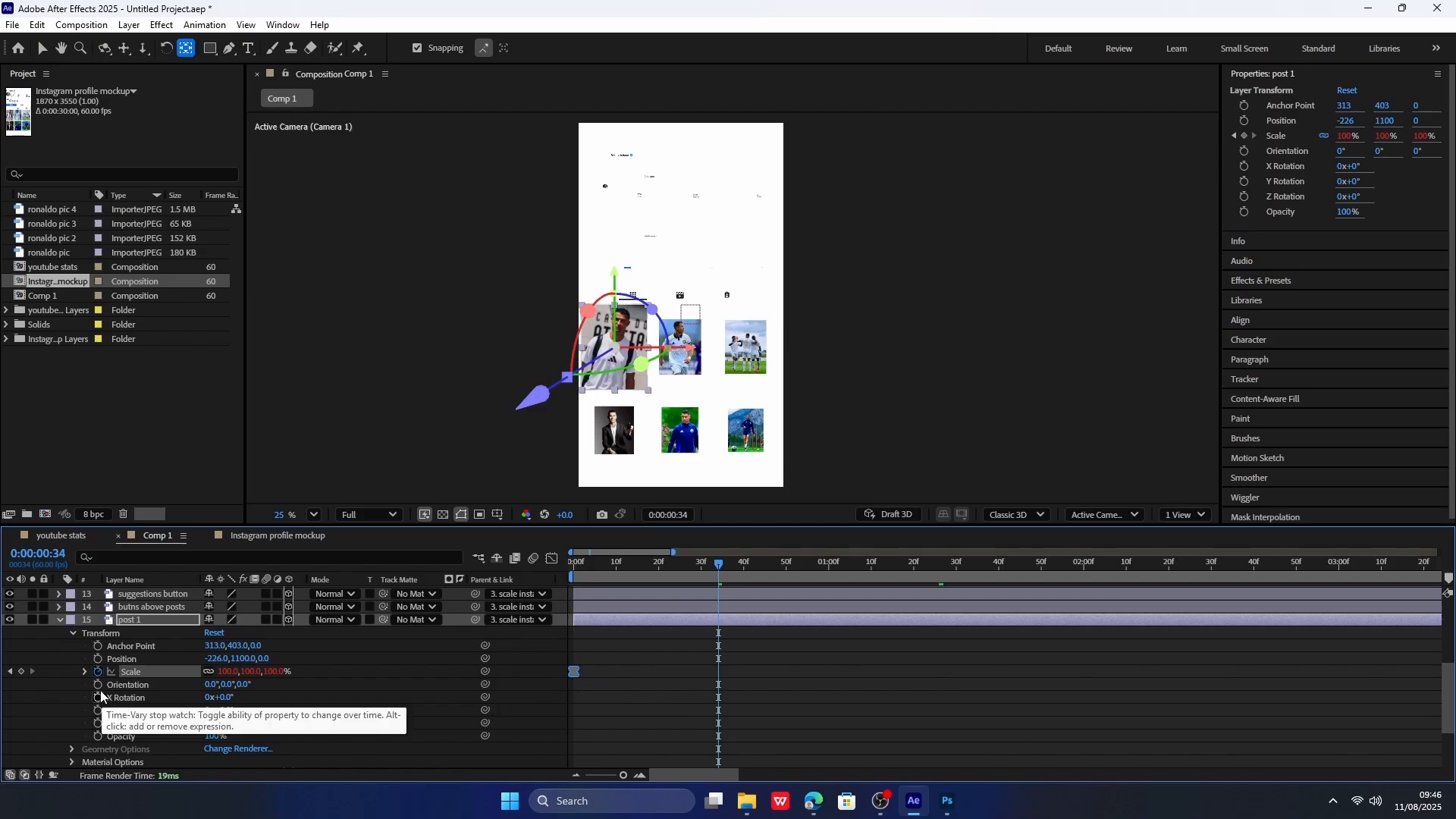
alt+click(98, 673)
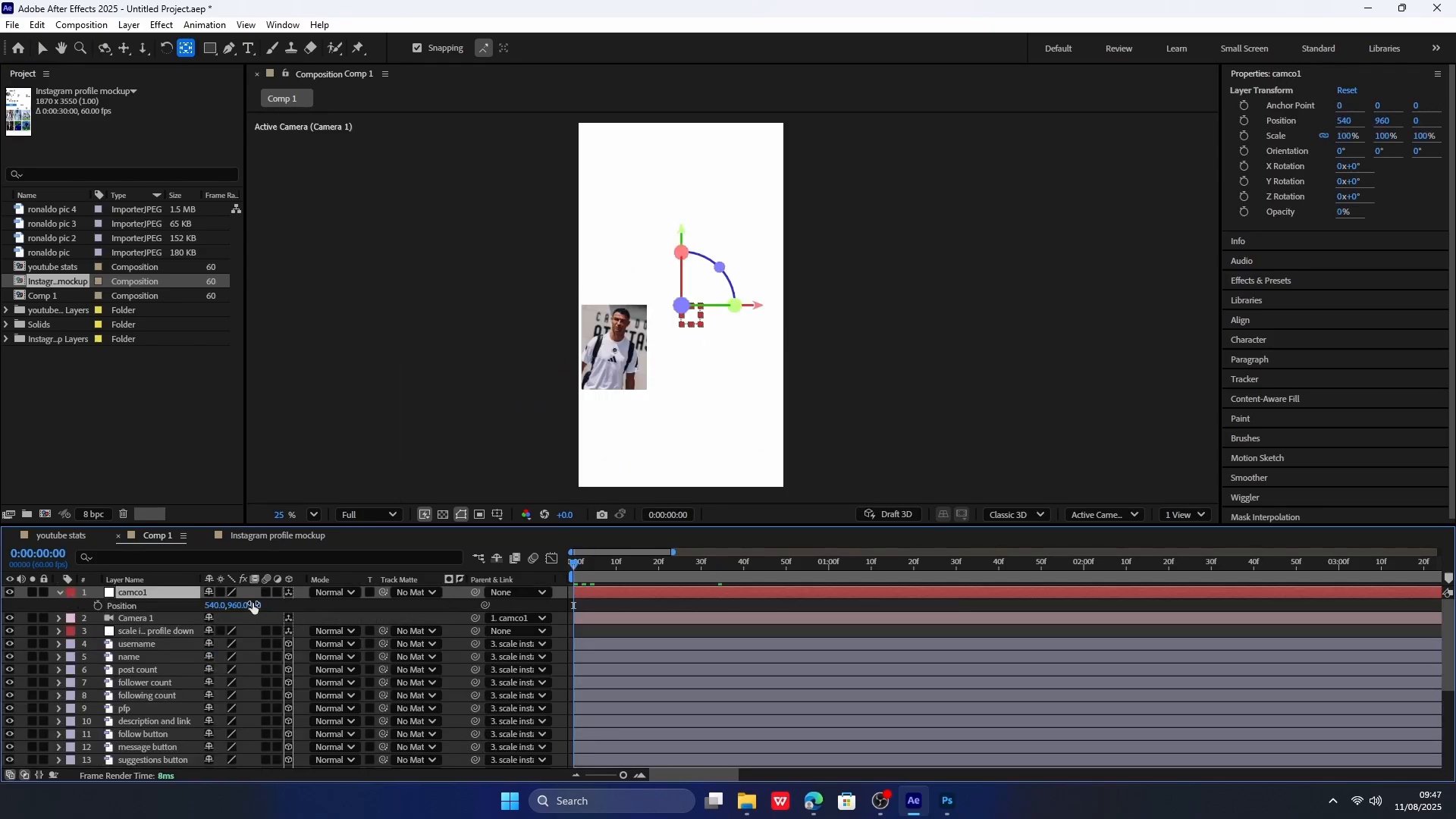
Add a Position keyframe of 540, 960, 0 to camco1 at about frame 50.
drag(254, 606, 364, 606)
key(ctrl+z)
drag(574, 566, 786, 570)
click(97, 606)
At frame 0, set camco1's position to 218, 1142, 591 for a close-up of post 1.
click(573, 568)
drag(257, 606, 688, 605)
drag(238, 606, 131, 607)
drag(214, 606, 139, 606)
drag(266, 605, 231, 606)
drag(237, 606, 287, 597)
drag(214, 606, 247, 602)
drag(265, 605, 251, 605)
click(60, 593)
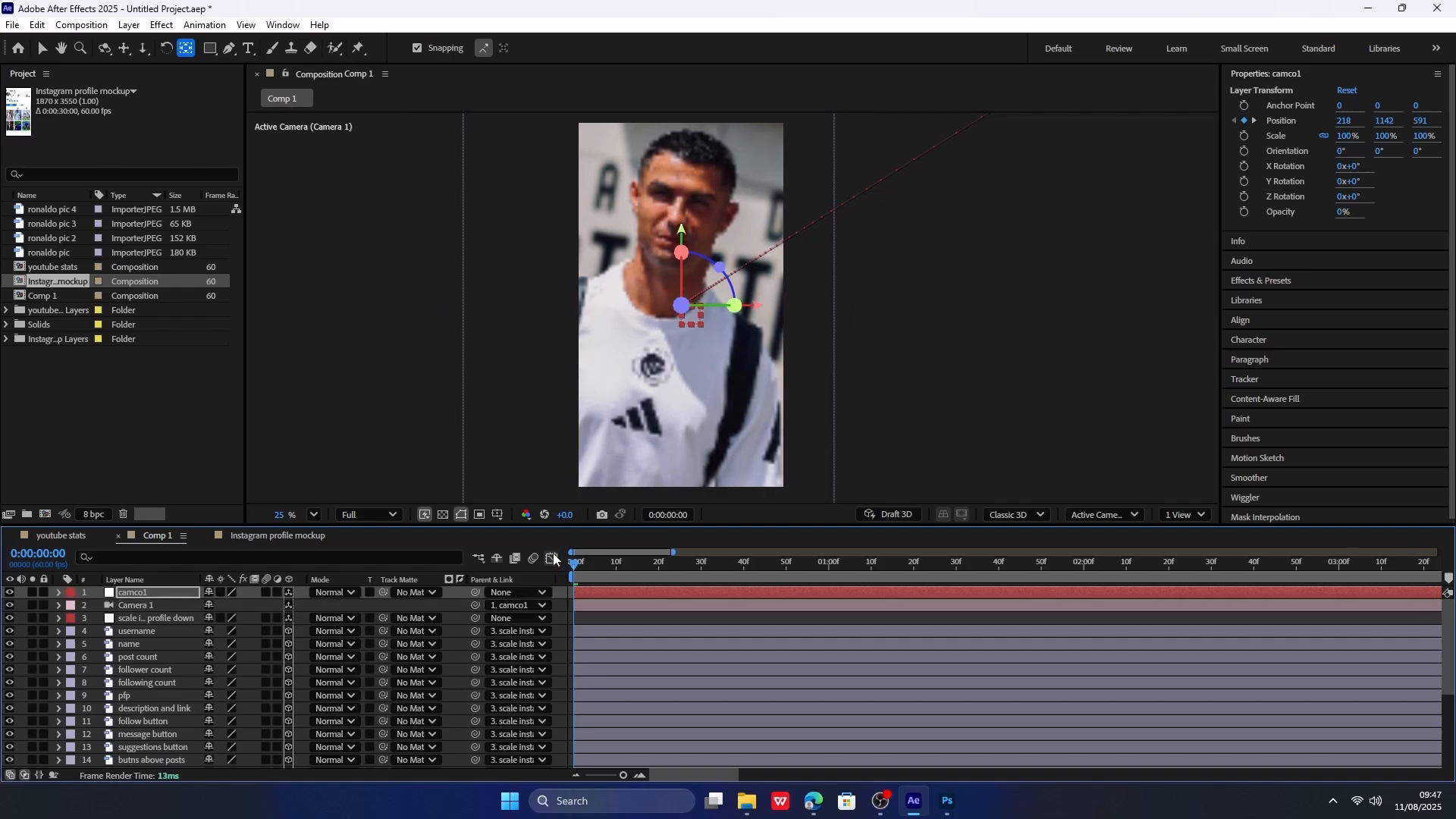
Lengthen the starting ease of camco1's position speed curve in the Graph Editor and preview the camera move.
click(553, 559)
click(552, 559)
key(u)
click(137, 606)
click(552, 559)
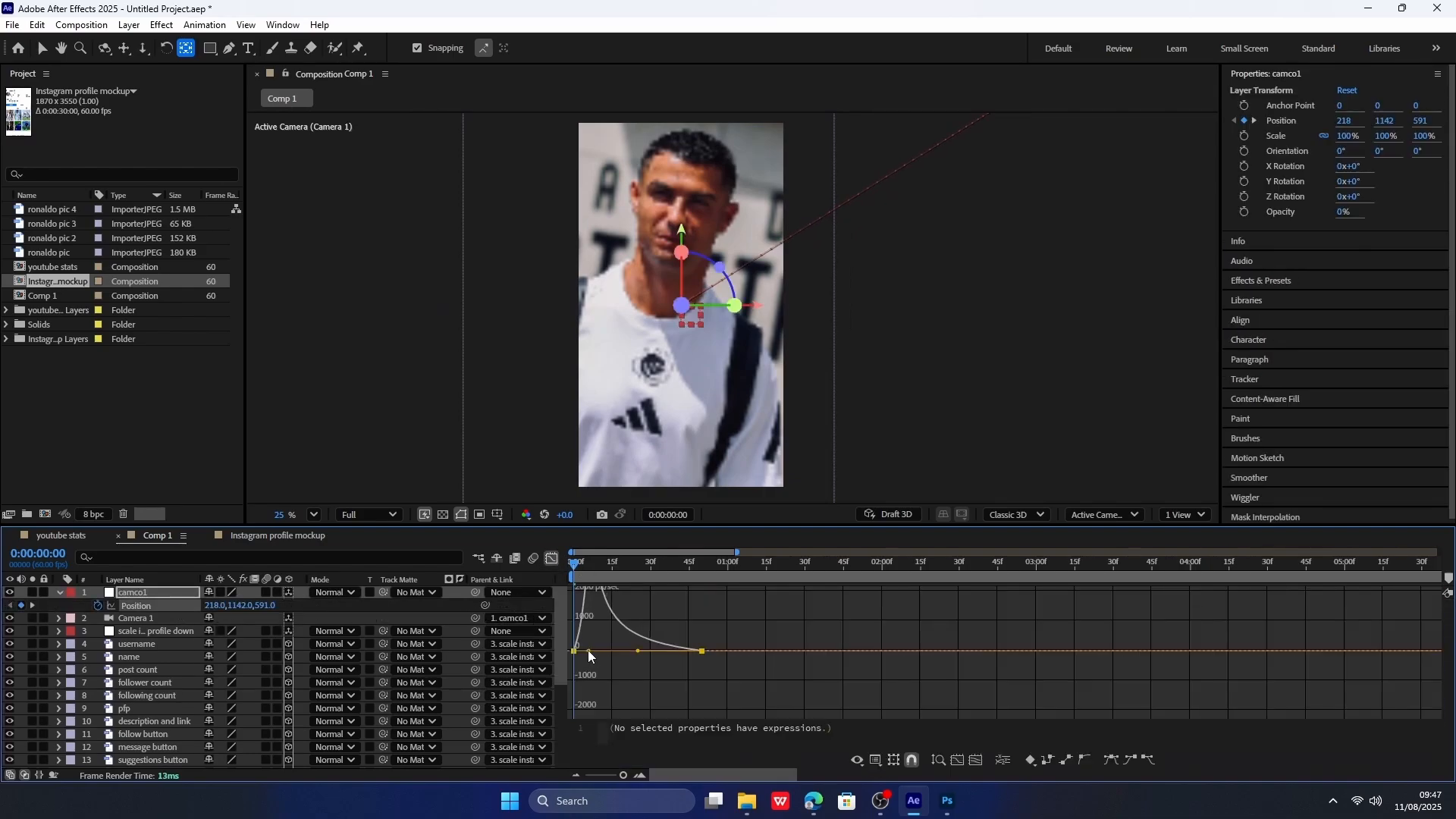
drag(589, 650, 605, 650)
key(space)
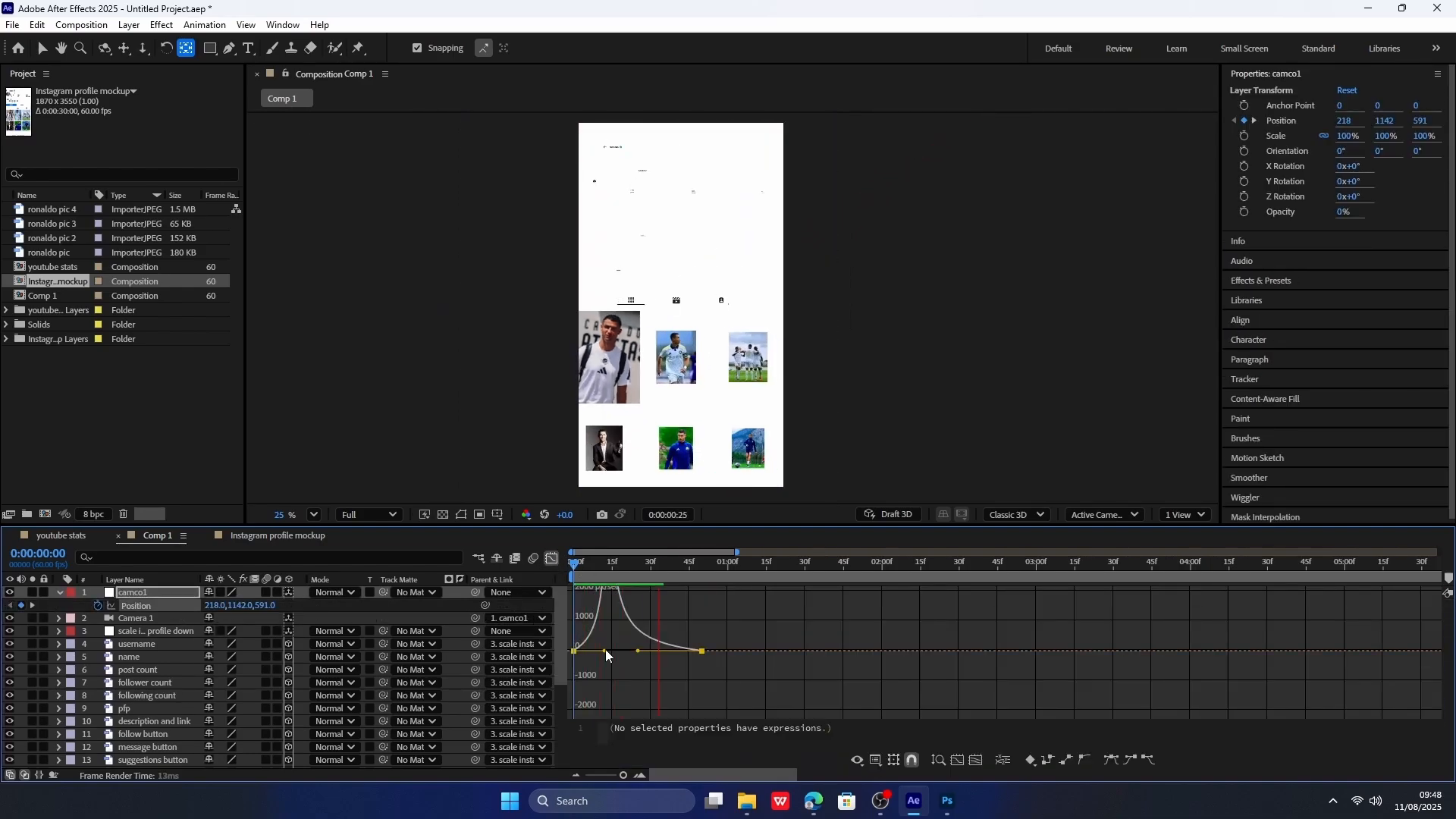
Stretch camco1's camera move so its last position keyframe sits at about 2:15, smooth its ease, and preview it.
click(742, 671)
mouse_move(699, 651)
mouse_down()
mouse_move(919, 648)
mouse_move(683, 651)
mouse_up()
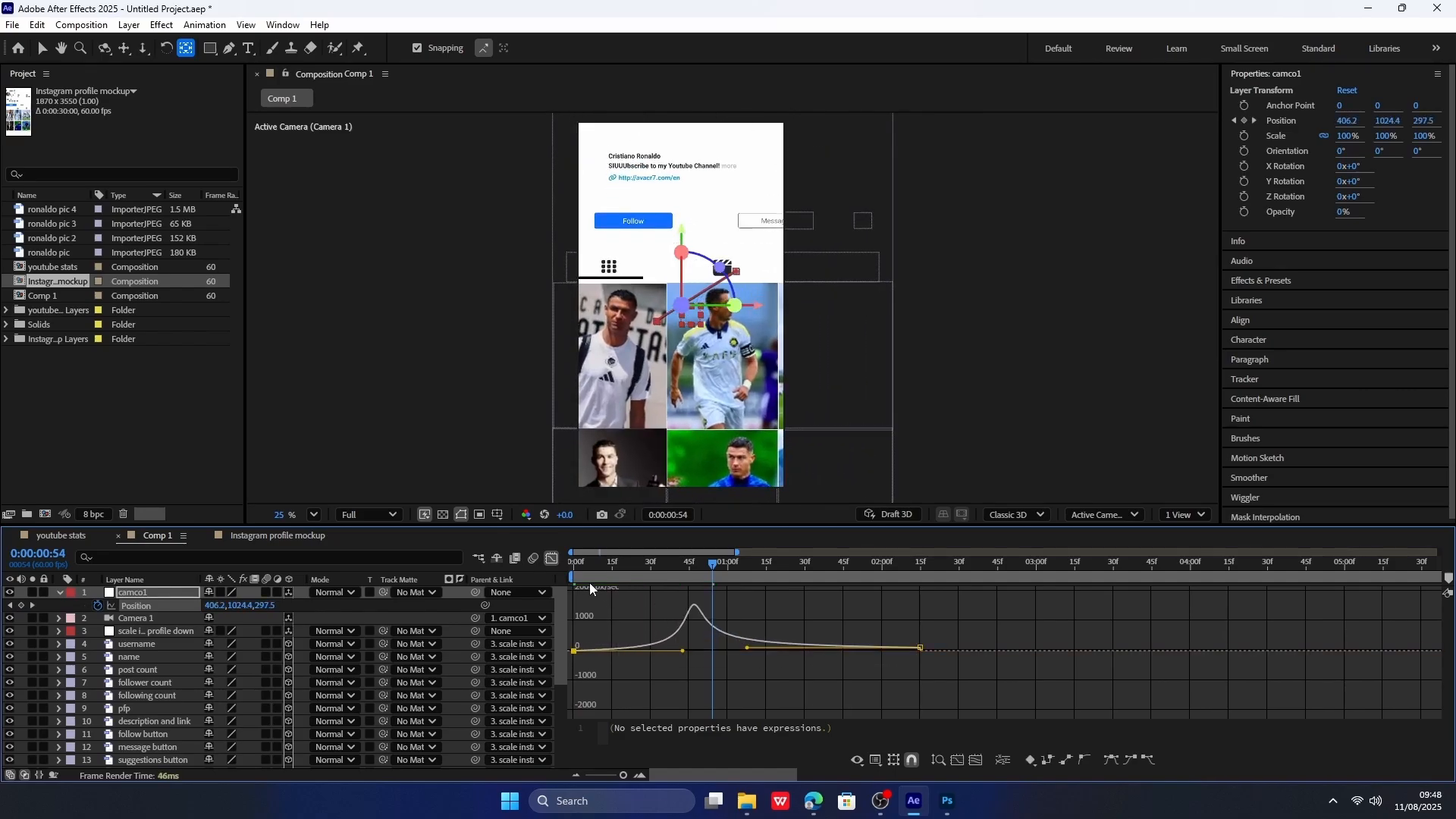
key(space)
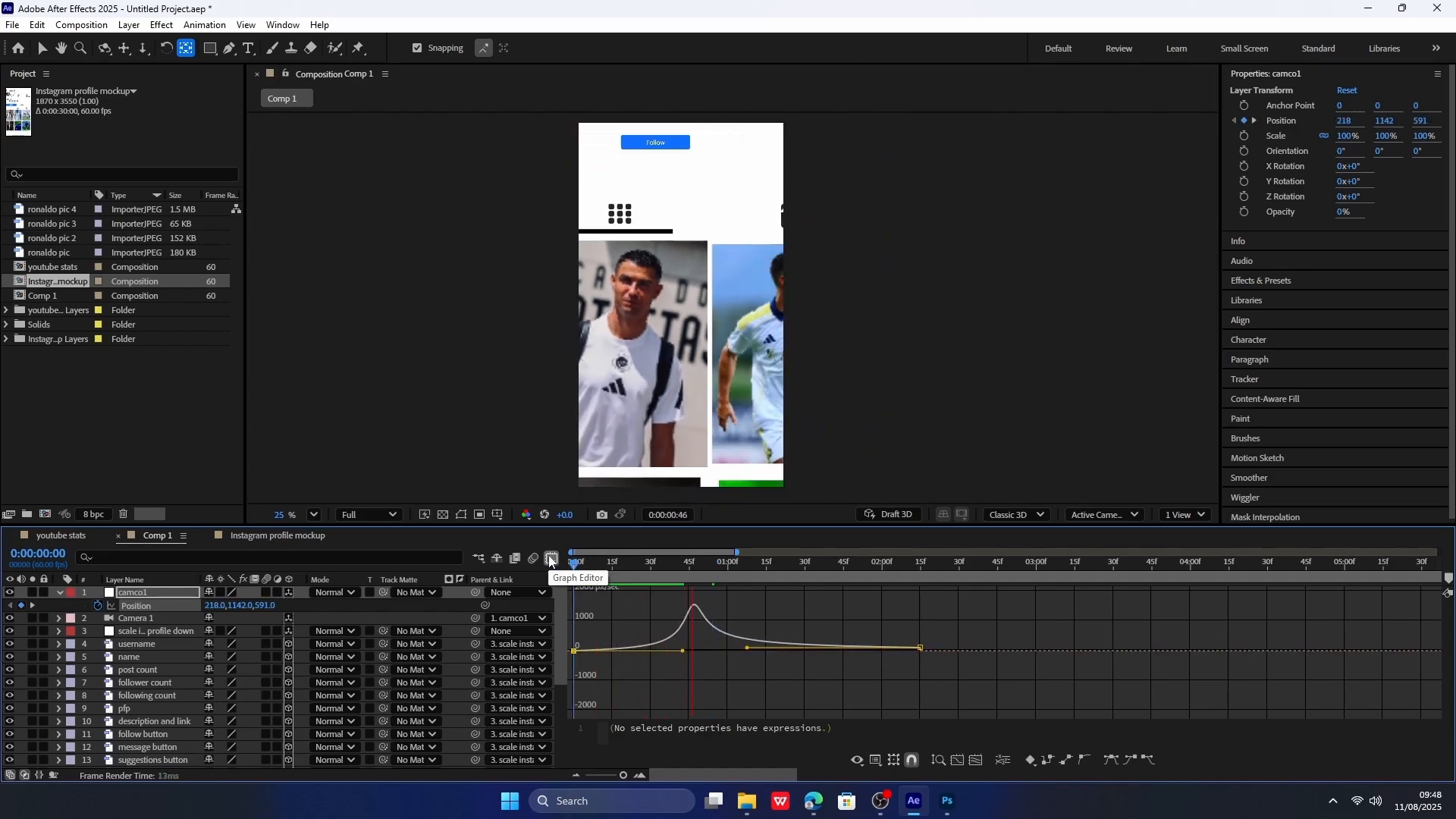
click(574, 559)
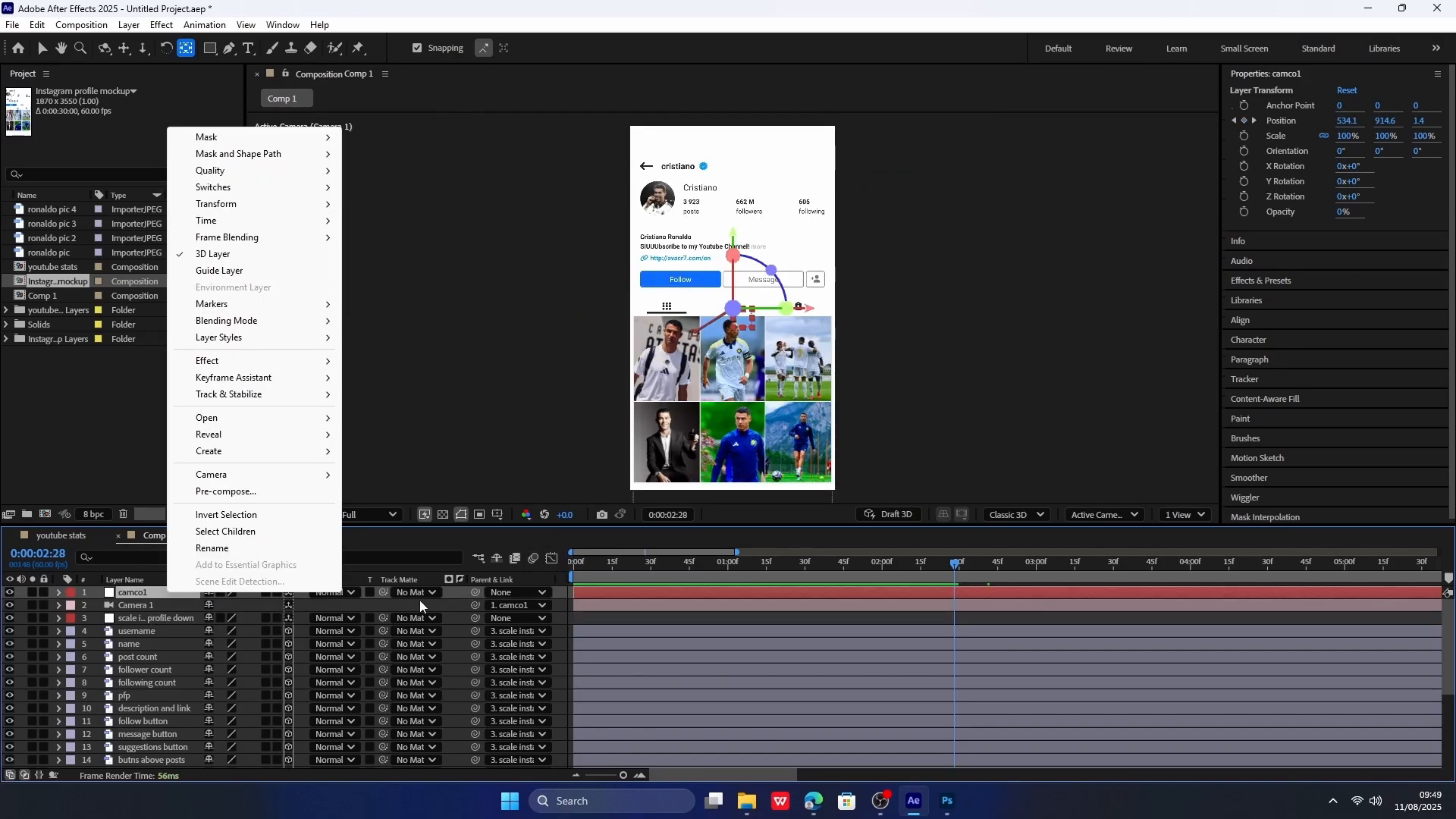
Add a second null object to Comp 1 and name it camco2.
right_click(421, 403)
mouse_move(513, 411)
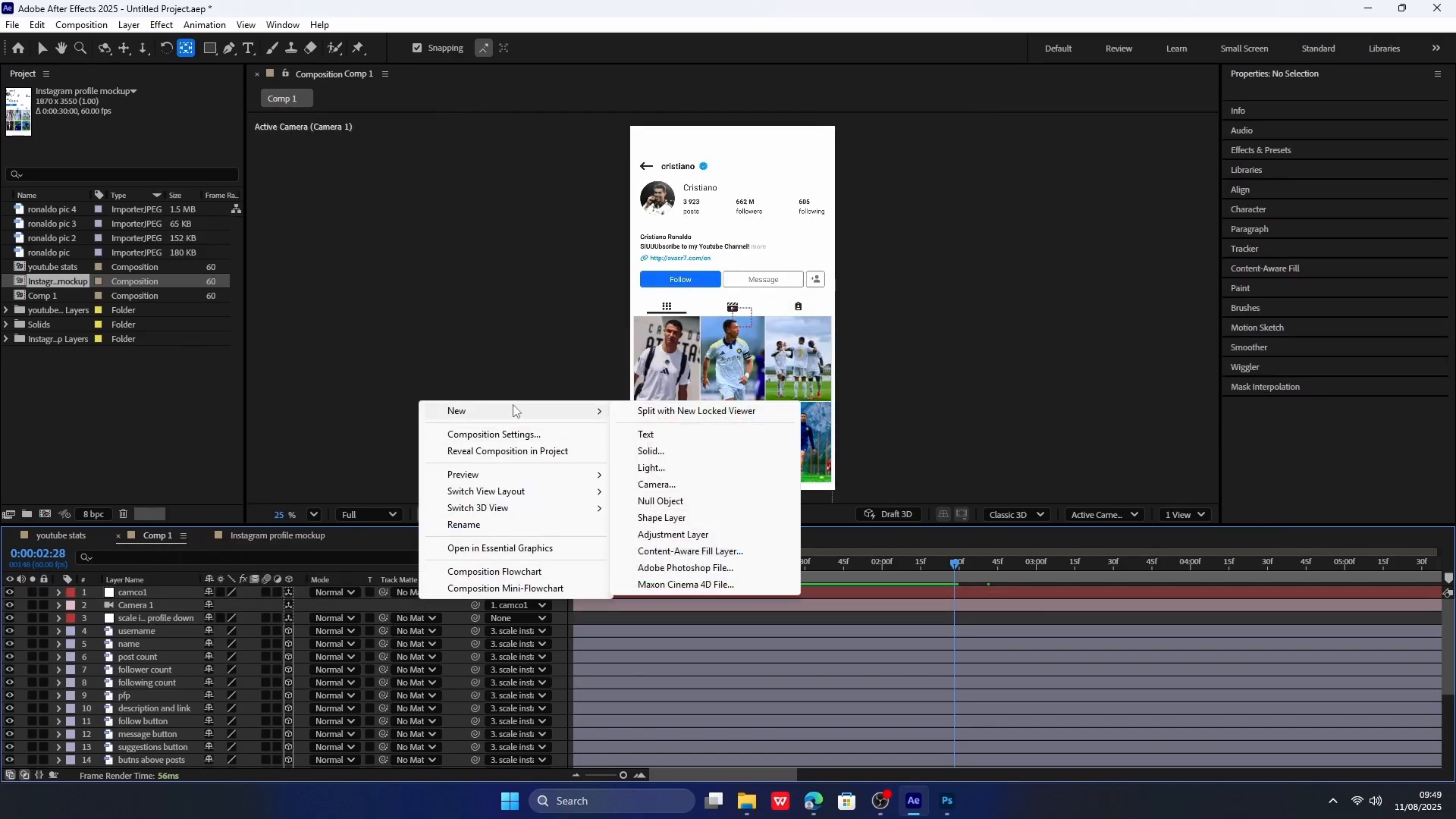
click(661, 501)
right_click(171, 593)
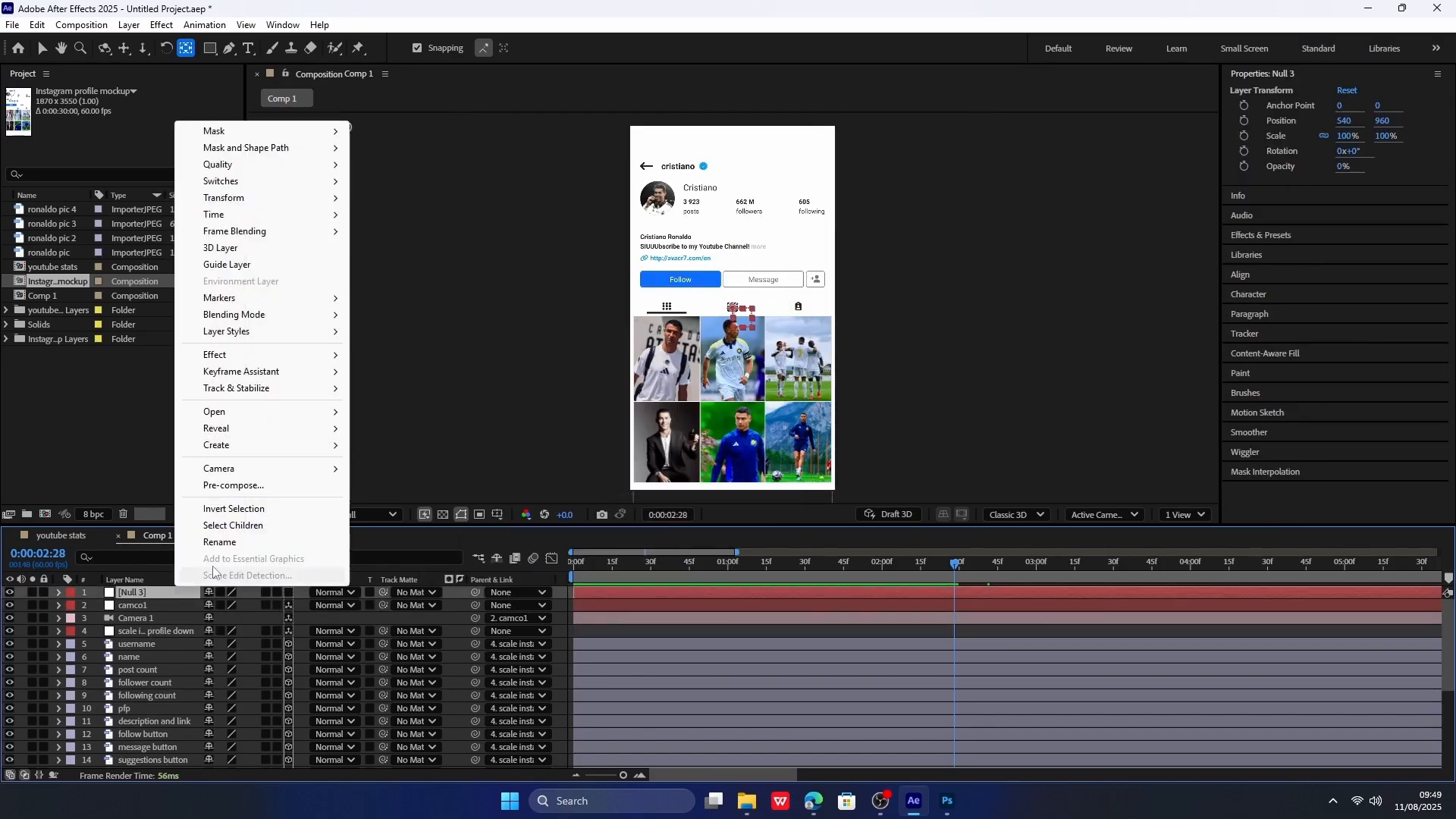
click(219, 542)
text(camco2)
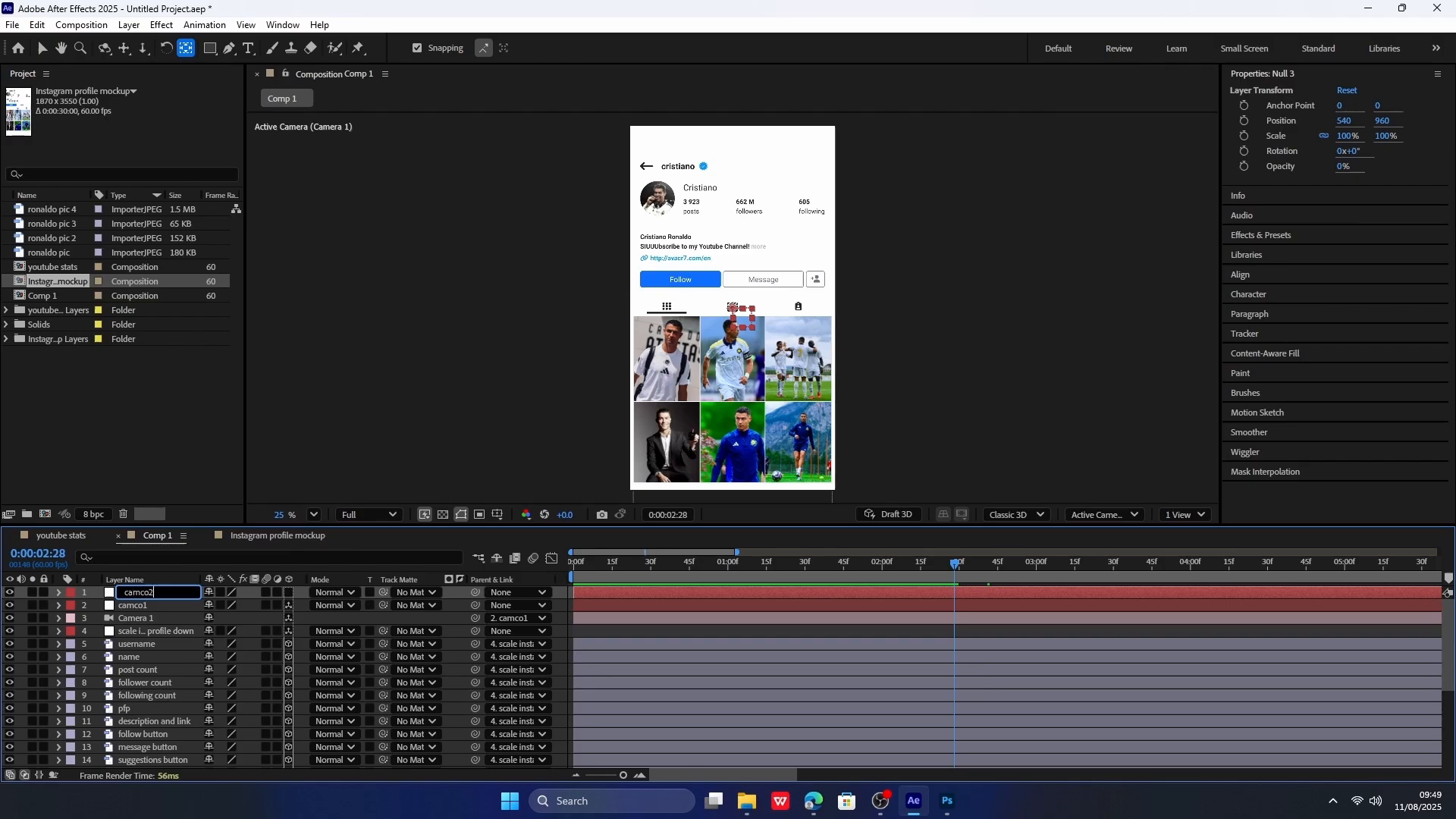
key(Return)
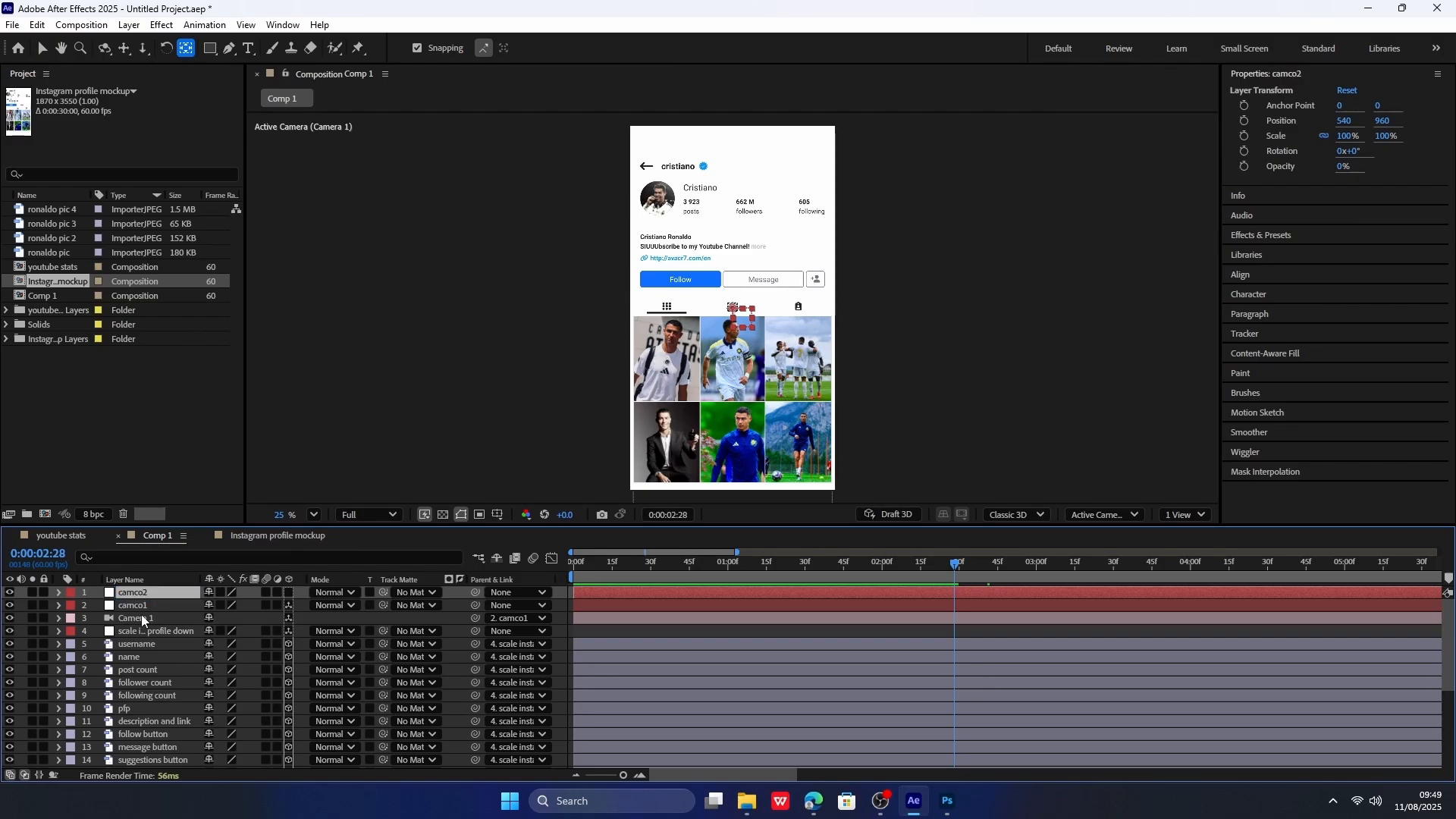
Parent camco1 to camco2 and make camco2 a 3D layer.
click(141, 609)
drag(476, 605, 160, 593)
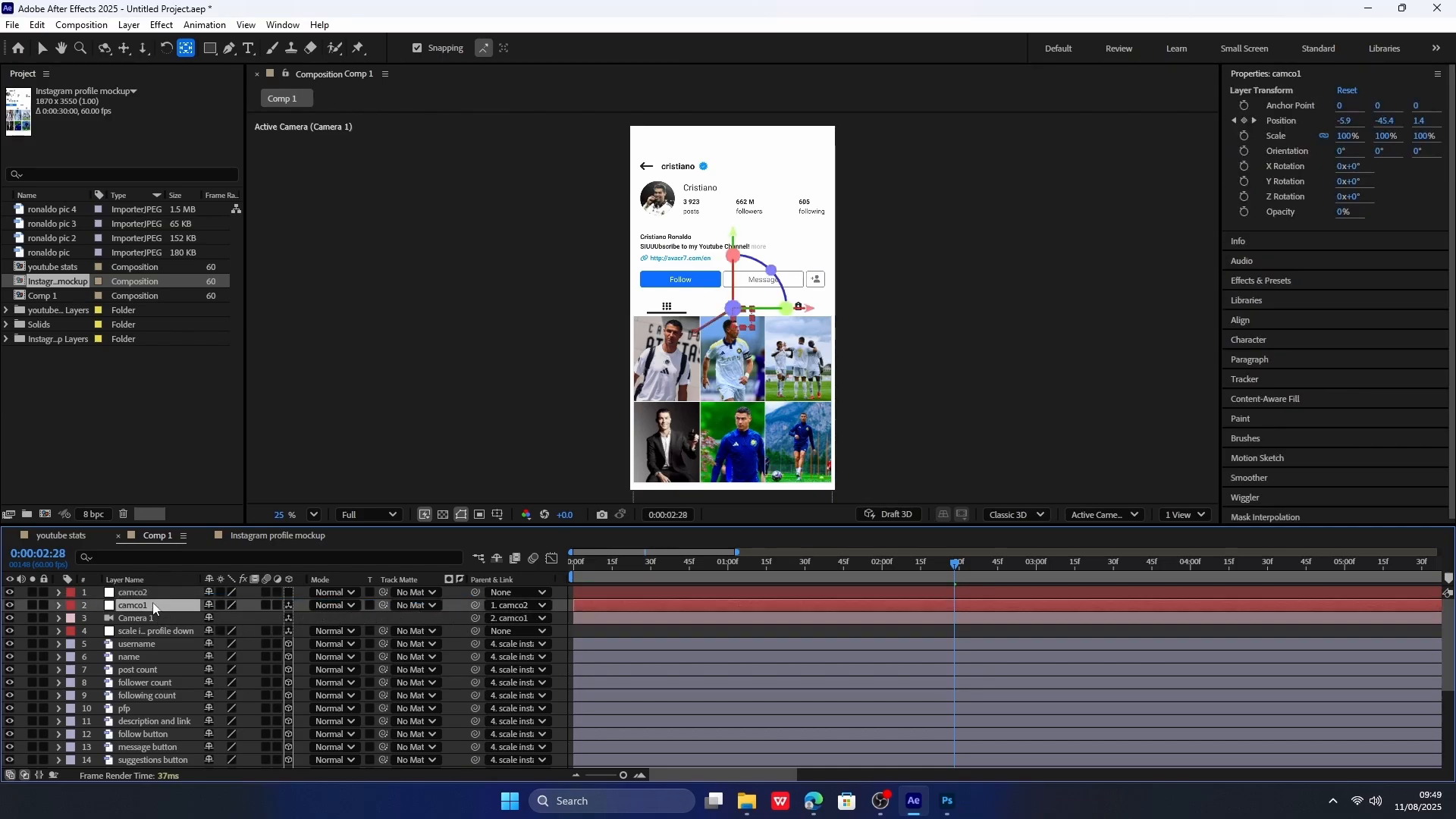
click(191, 594)
click(289, 592)
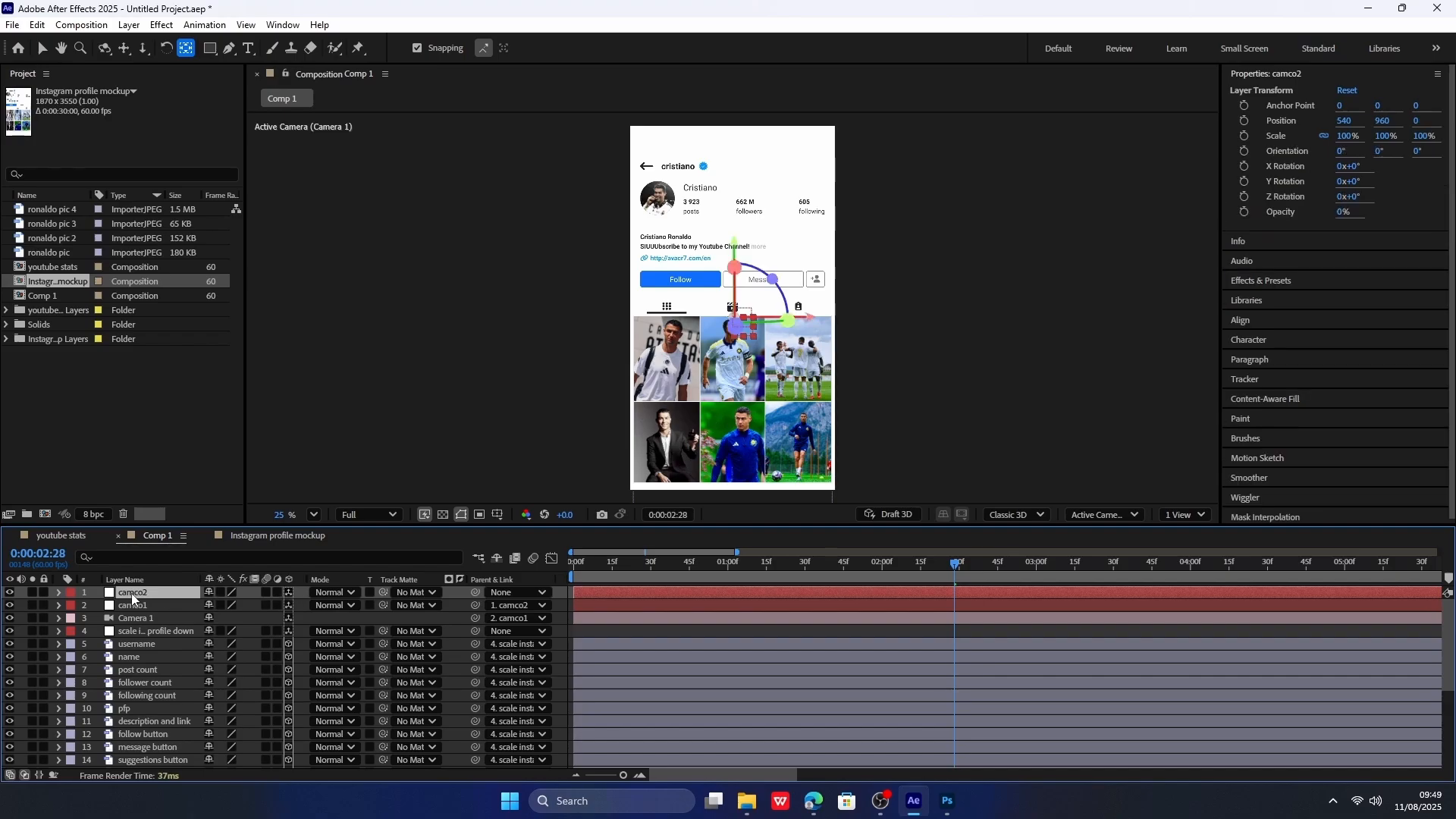
Reveal the Position properties of camco2 and camco1, and add a Position keyframe to camco2 at 1:44.
click(148, 618)
click(162, 596)
key(Home)
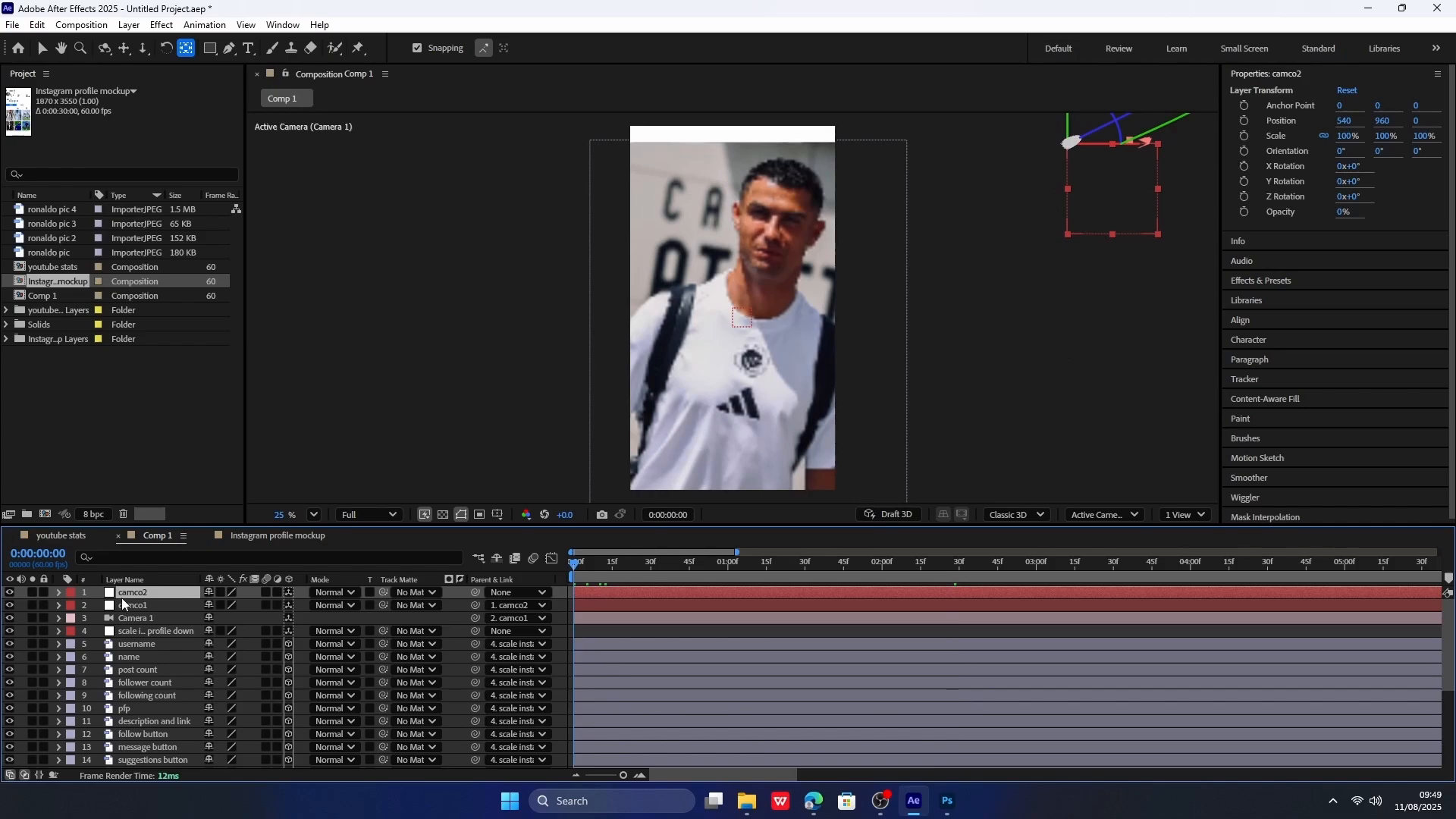
key(p)
click(153, 619)
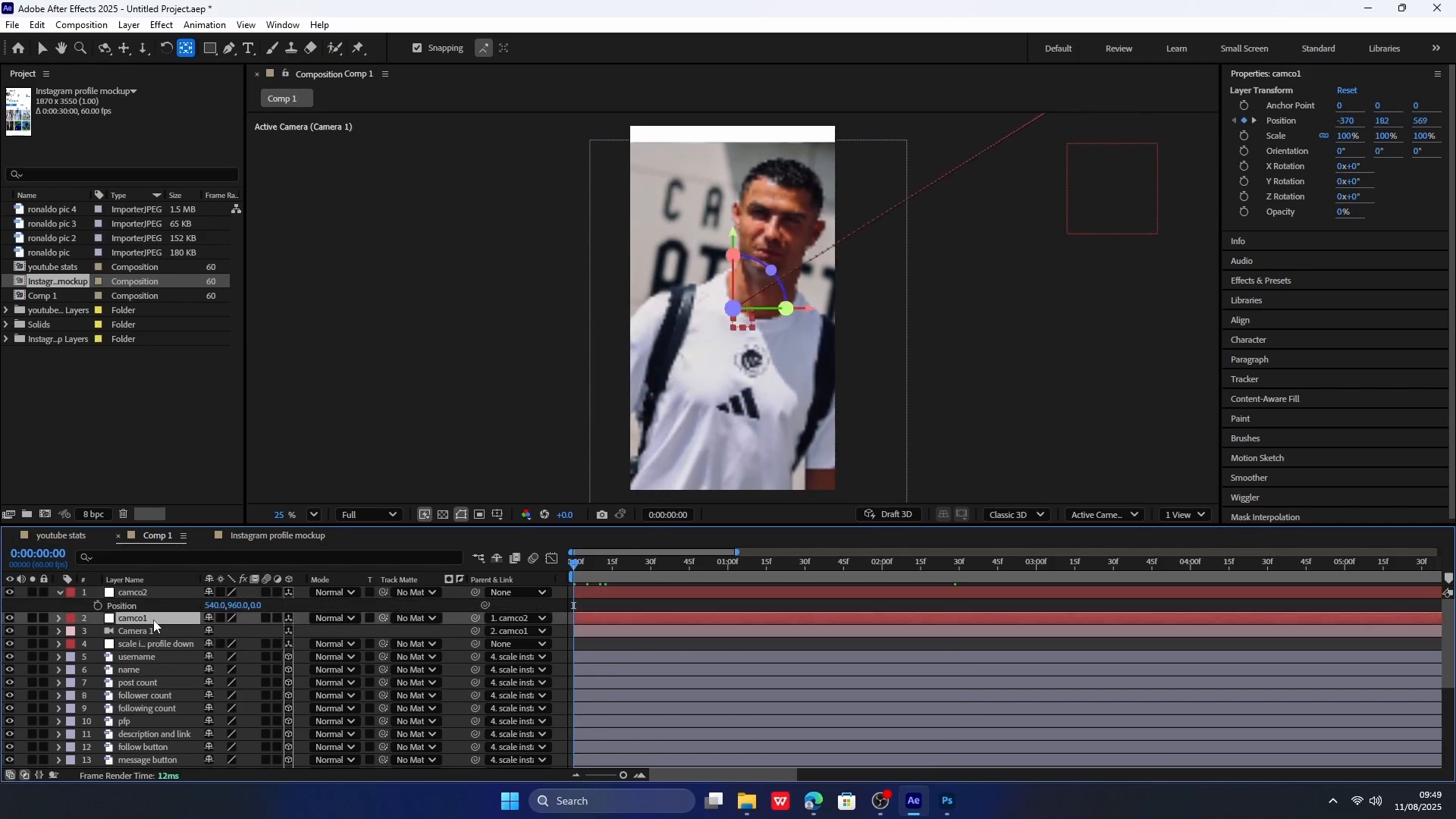
key(alt+shift+p)
drag(617, 576, 1023, 575)
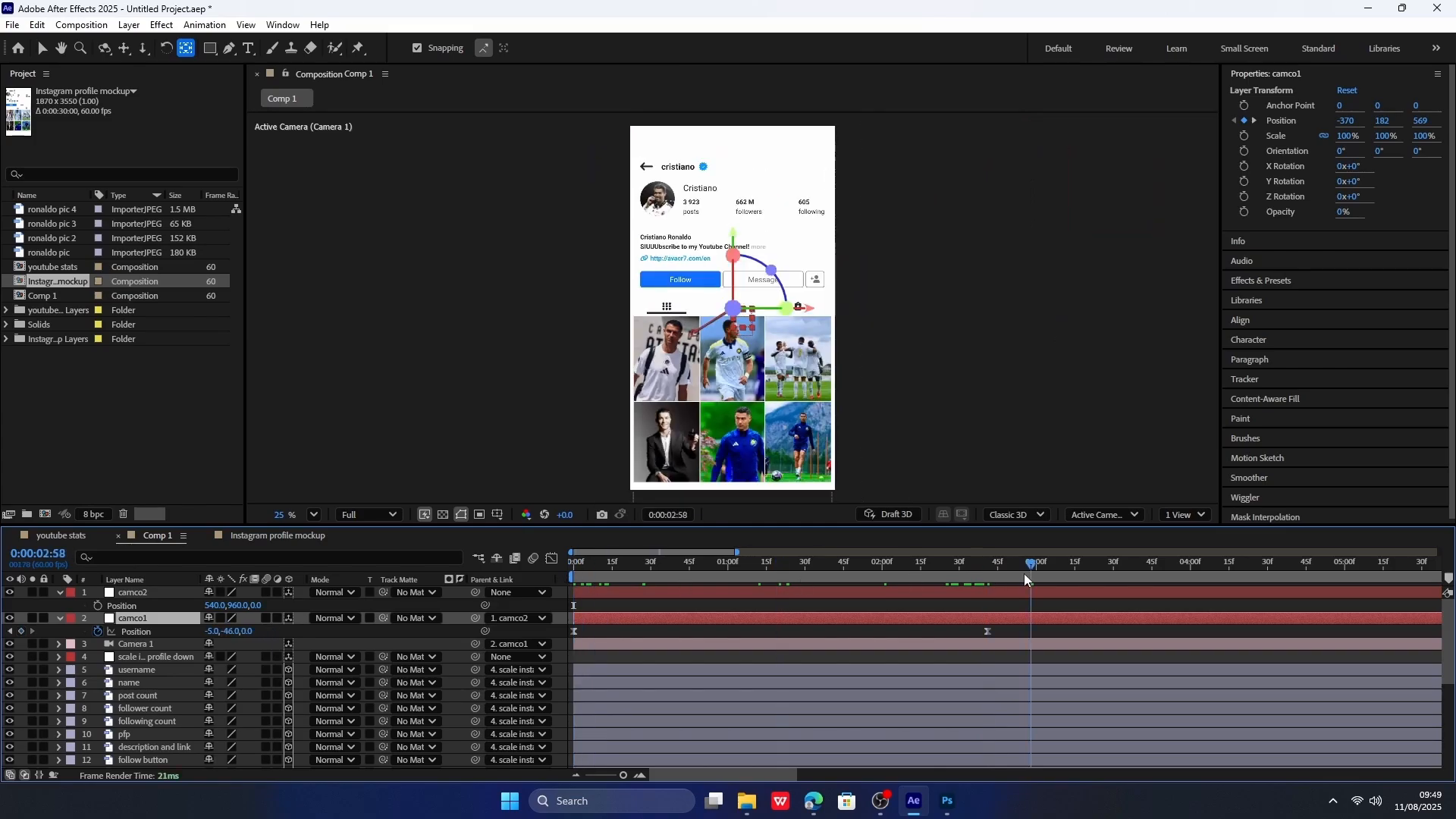
mouse_move(852, 578)
mouse_down()
mouse_move(910, 574)
mouse_move(754, 574)
mouse_move(841, 566)
mouse_up()
click(124, 607)
scroll(680, 618, down, 2)
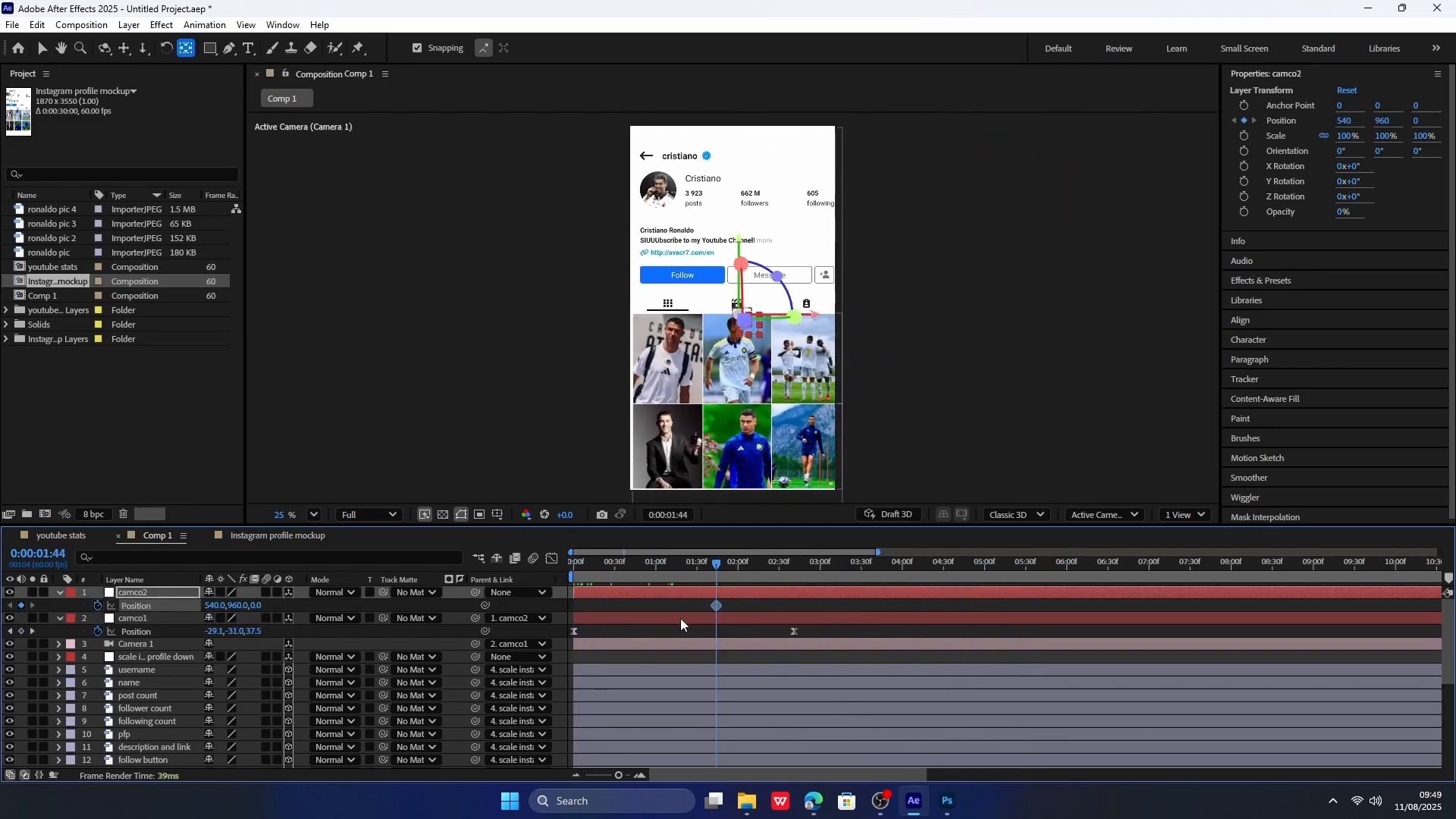
Keyframe camco2's position at 4:41 with Z at 315, raising and shifting it to center the 662 M followers count.
drag(623, 568, 746, 565)
scroll(595, 598, up, 1)
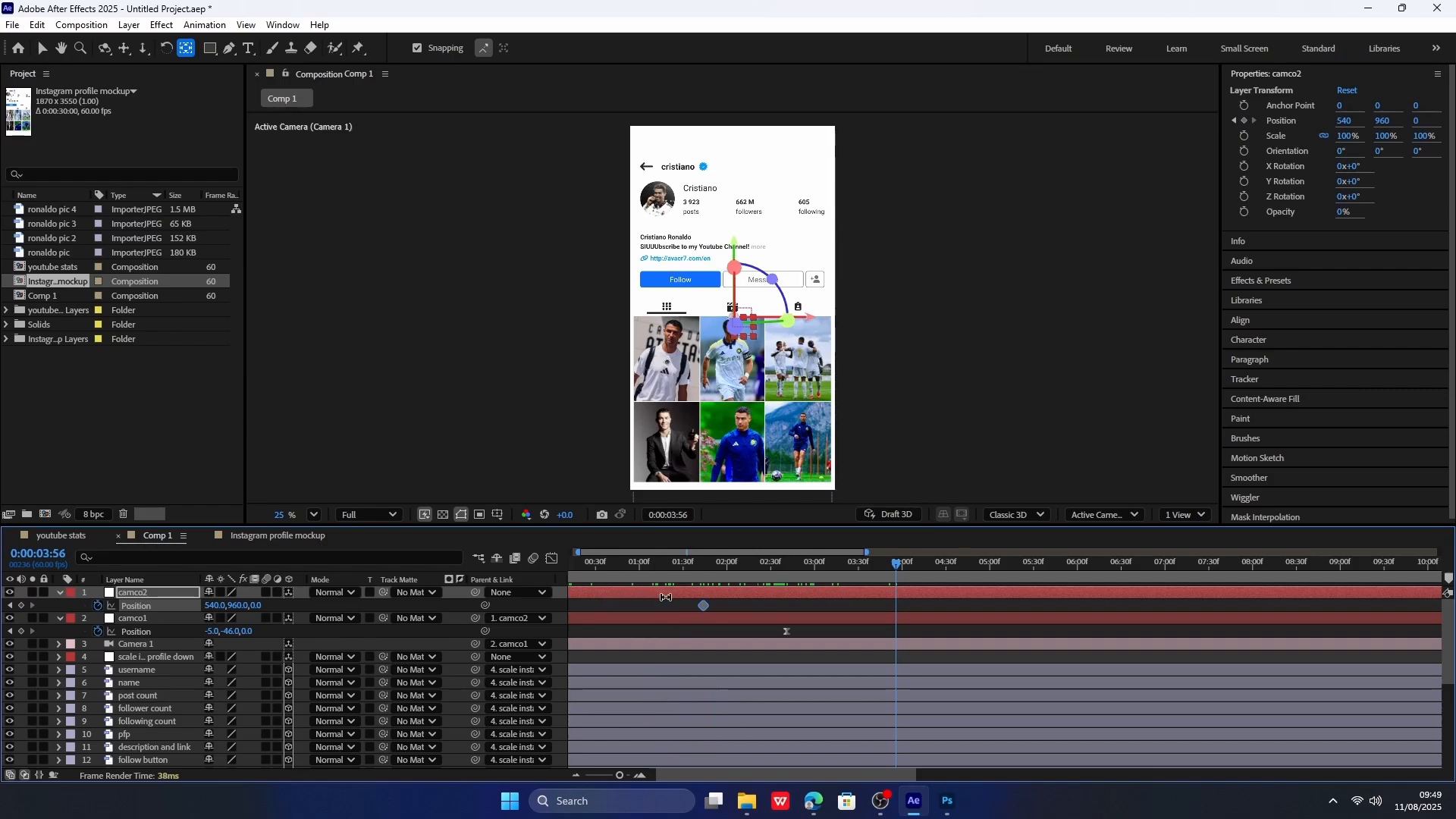
drag(666, 595, 692, 613)
click(723, 564)
drag(722, 562, 972, 561)
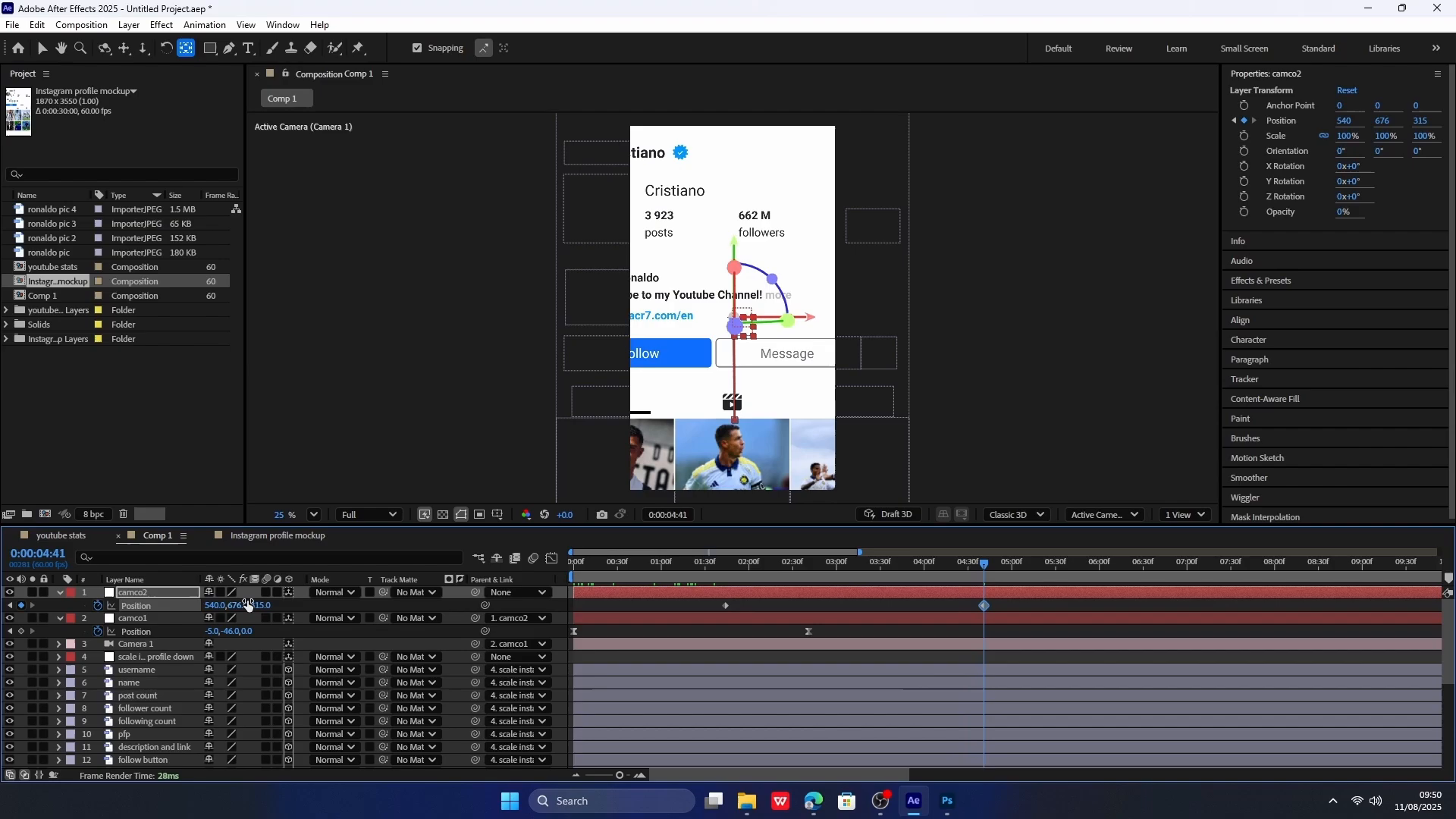
drag(241, 605, 147, 617)
click(203, 603)
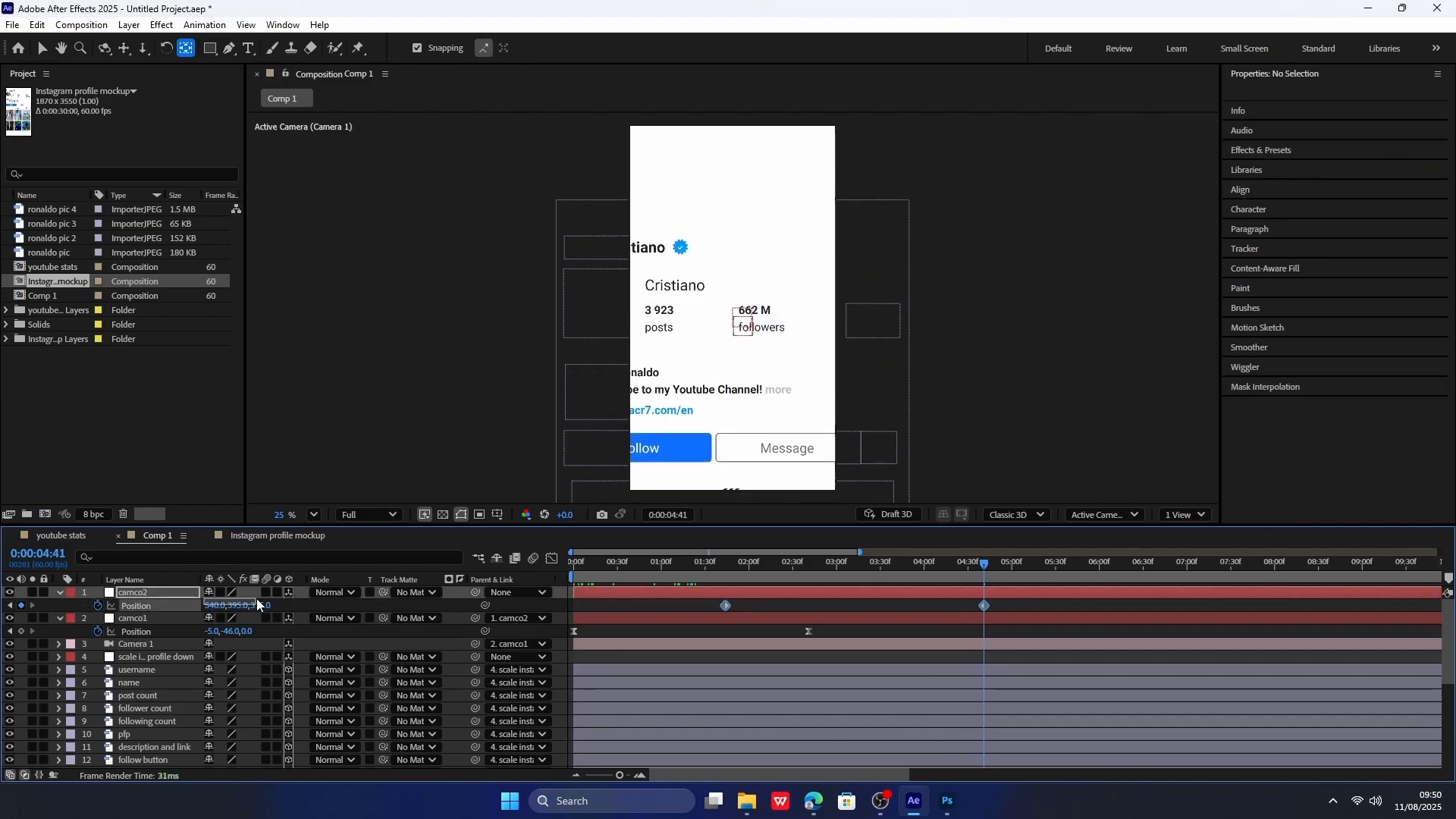
mouse_move(256, 598)
mouse_down()
mouse_move(226, 604)
mouse_move(283, 594)
mouse_up()
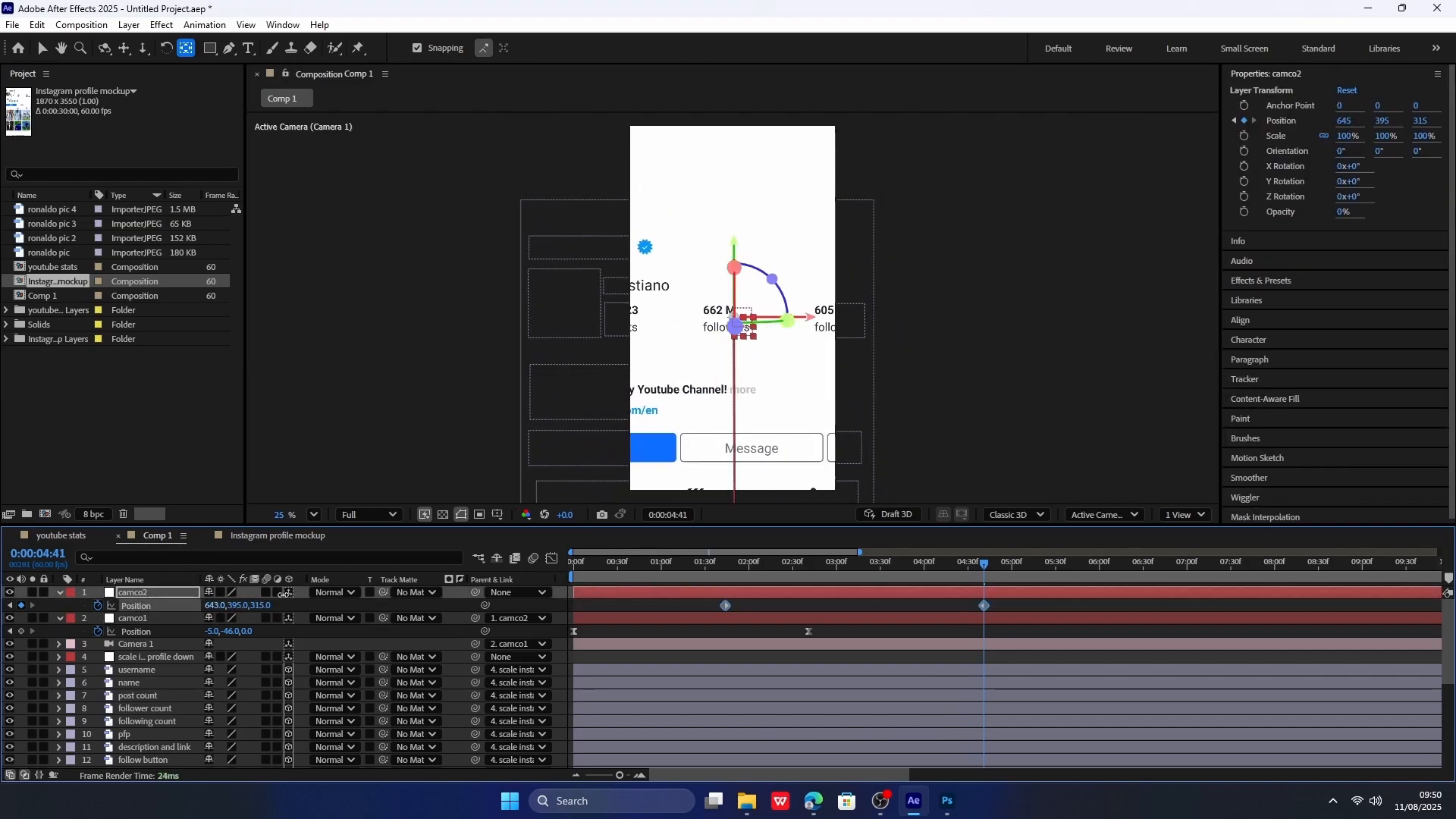
Check camco2's position speed curve in the Graph Editor and review its move from about 1:42.
click(551, 558)
click(721, 566)
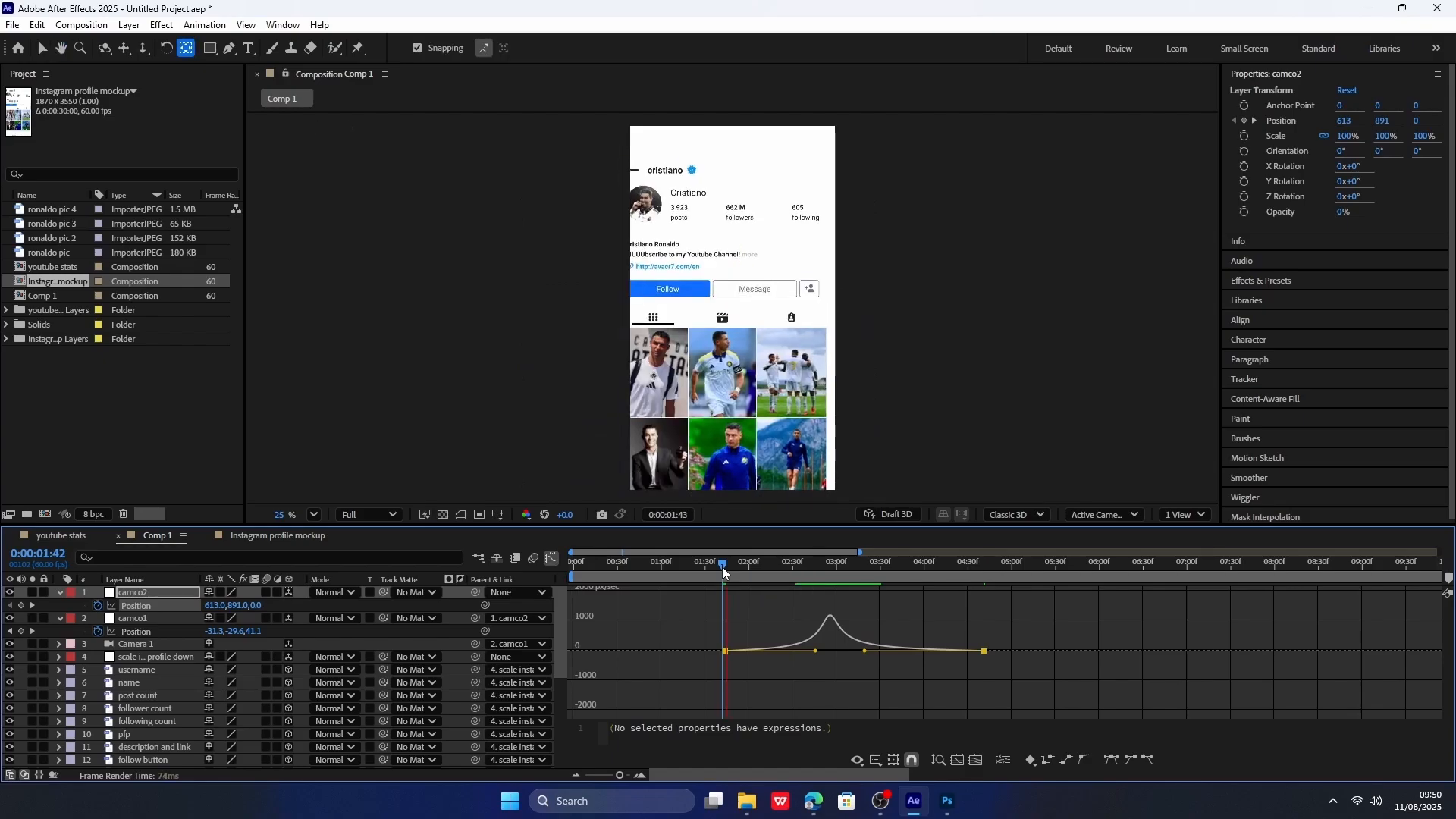
drag(722, 566, 760, 565)
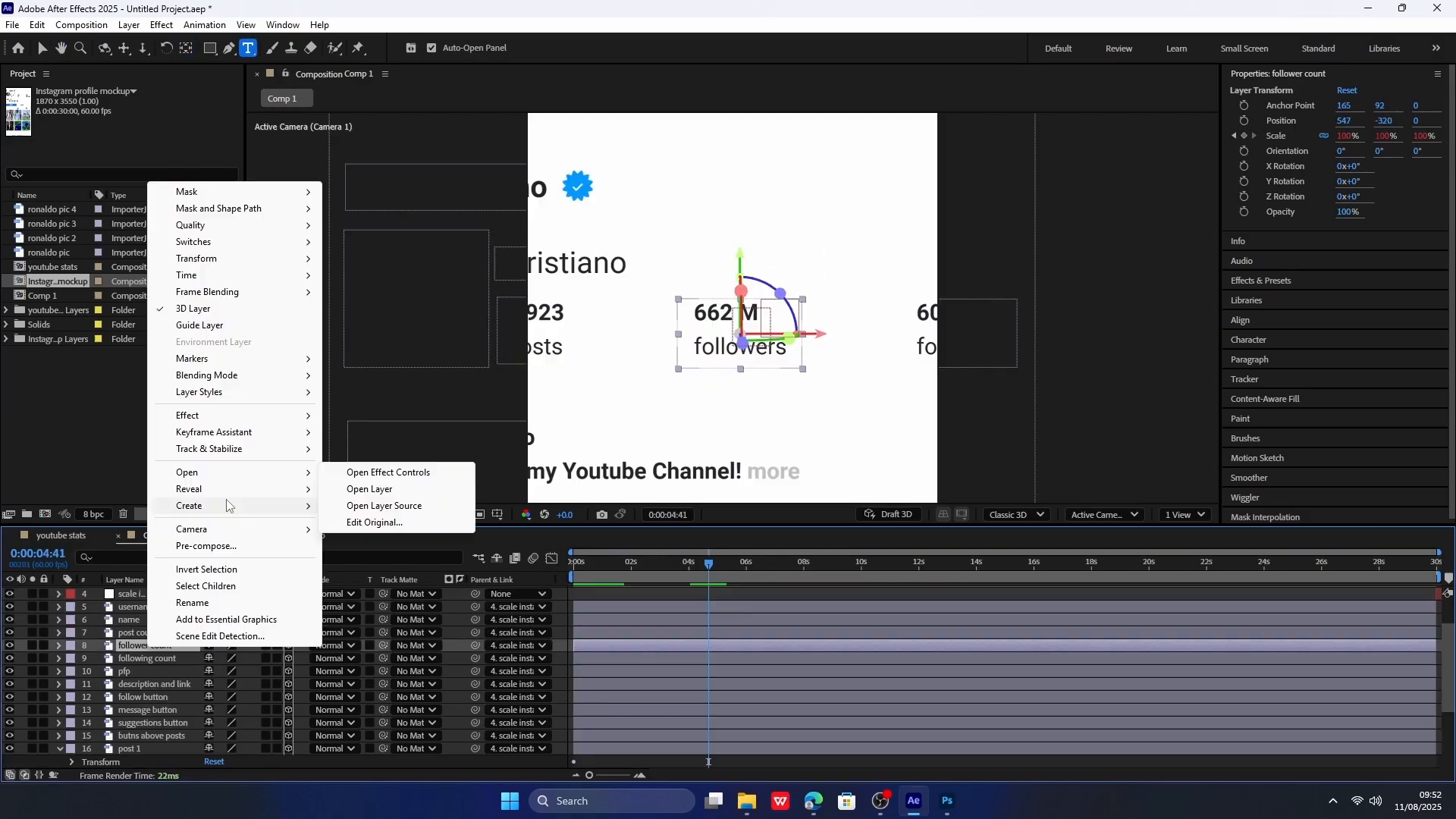
Try to convert the follower count layer to editable text.
mouse_move(228, 506)
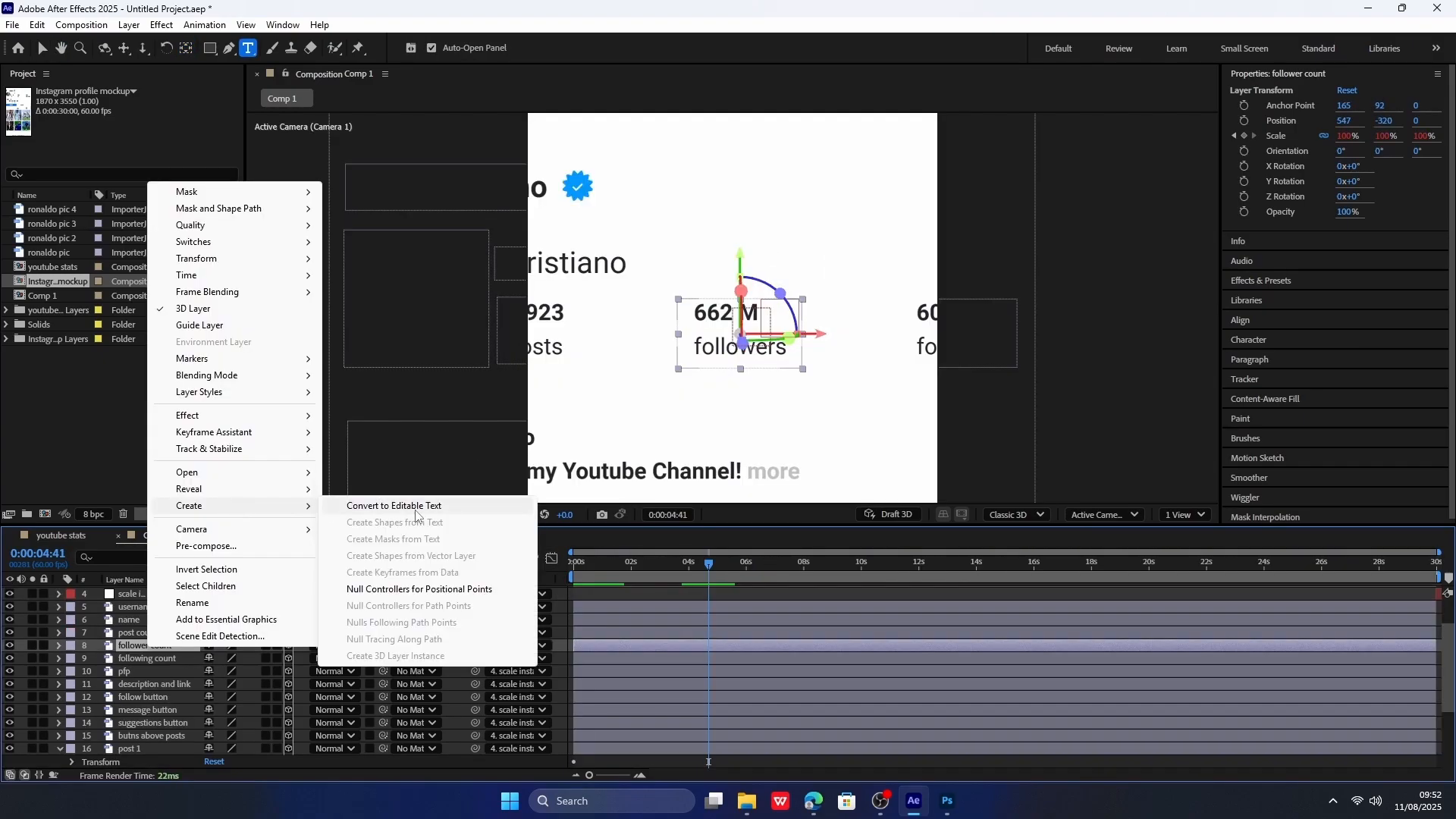
click(414, 511)
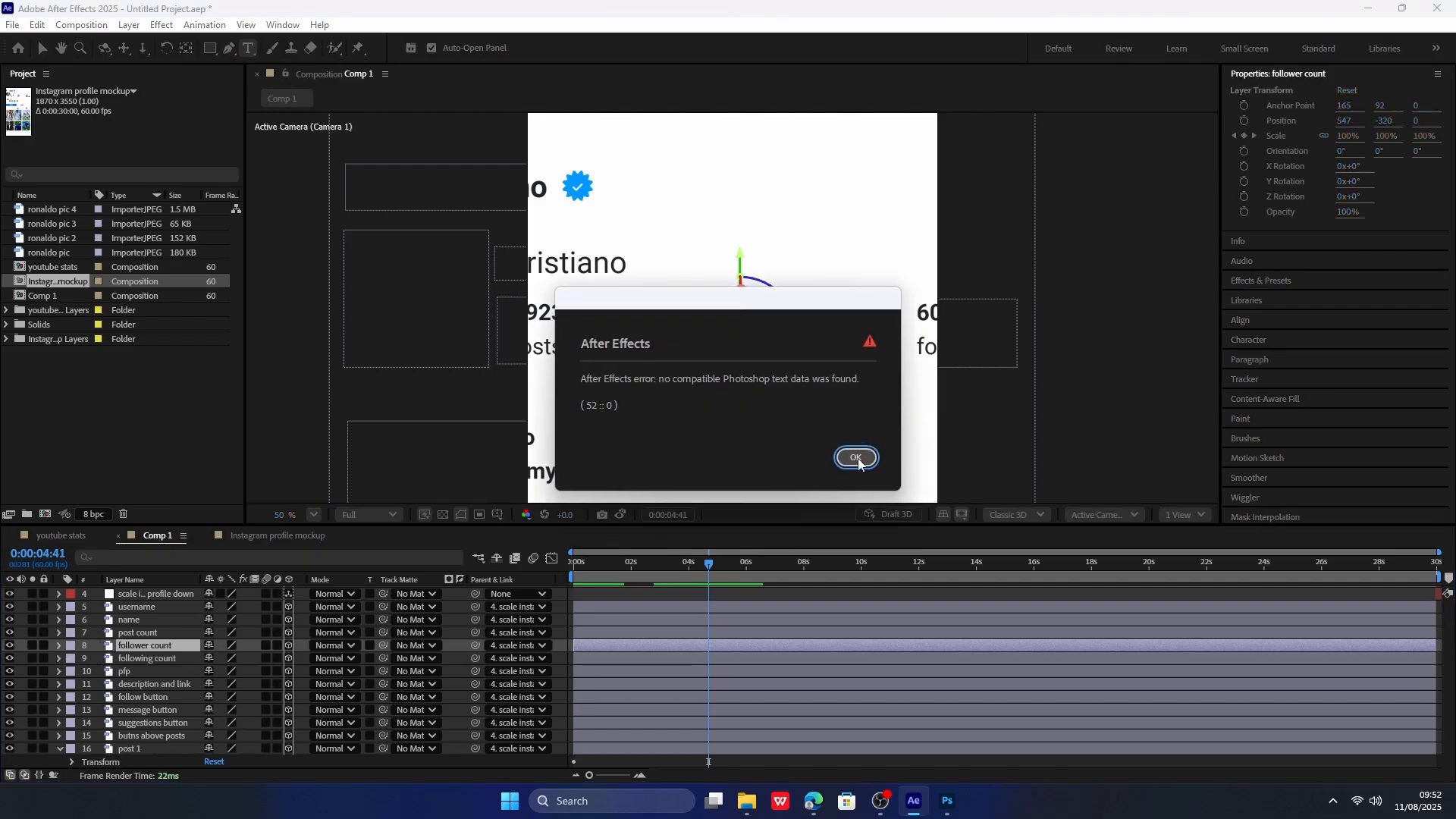
click(856, 458)
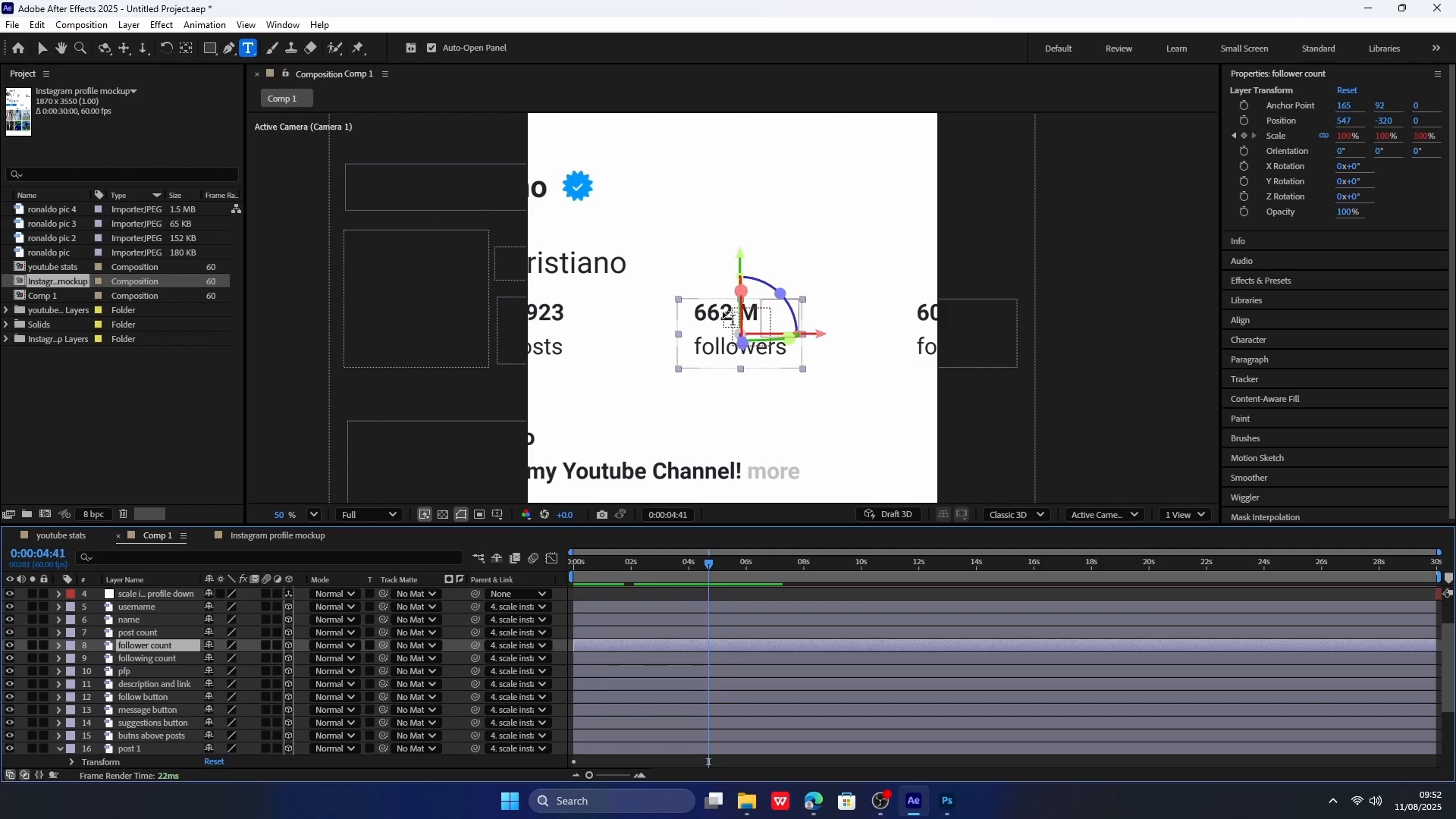
Delete the follower count layer and add a new text layer reading 662 near its place.
key(Delete)
click(169, 649)
click(725, 227)
text(662)
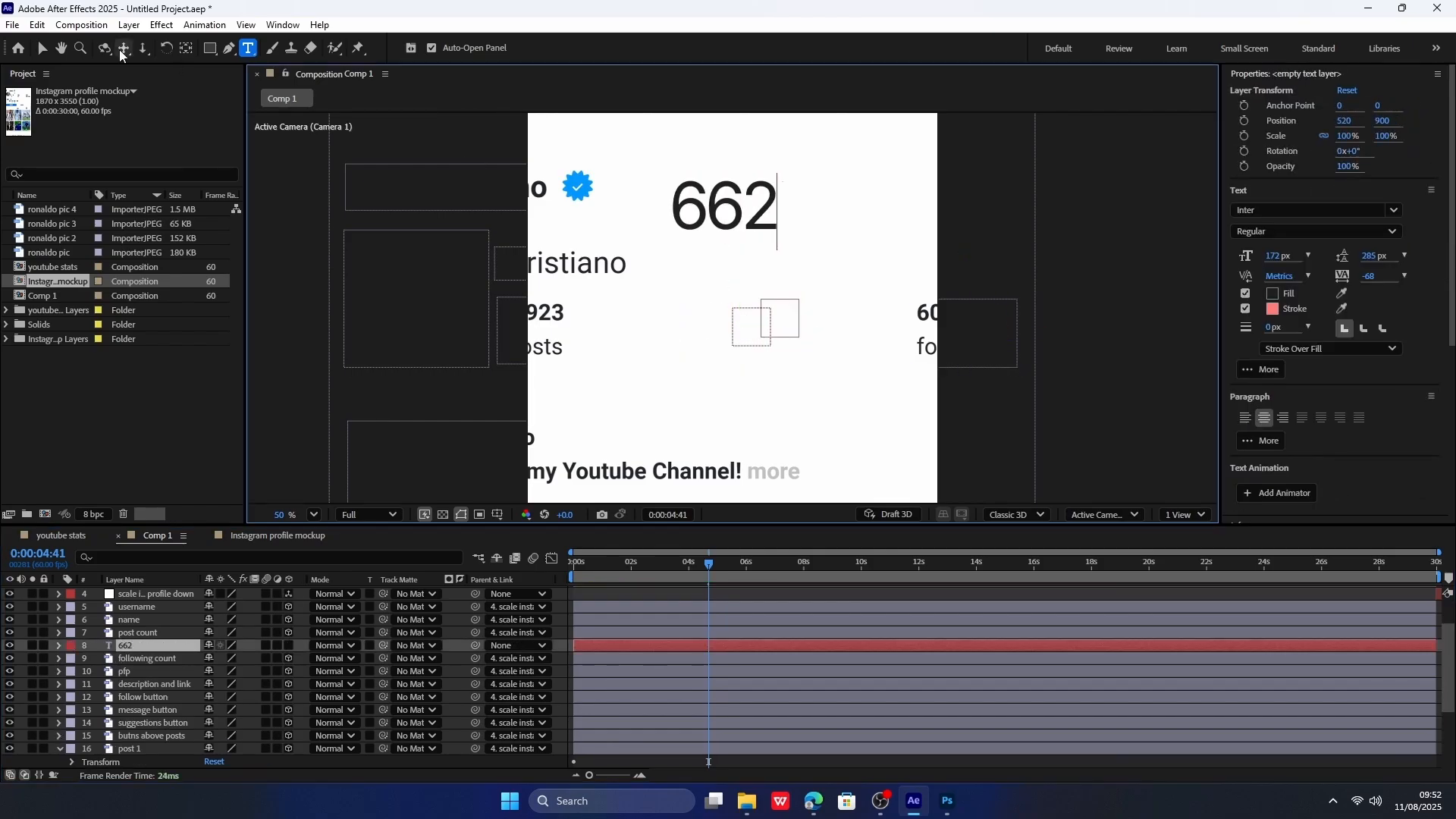
Duplicate the 662 text below itself as followers, and scale the 662 text down to about 62.2%.
key(Escape)
key(v)
key(ctrl+d)
drag(726, 209, 728, 263)
text(ollowers)
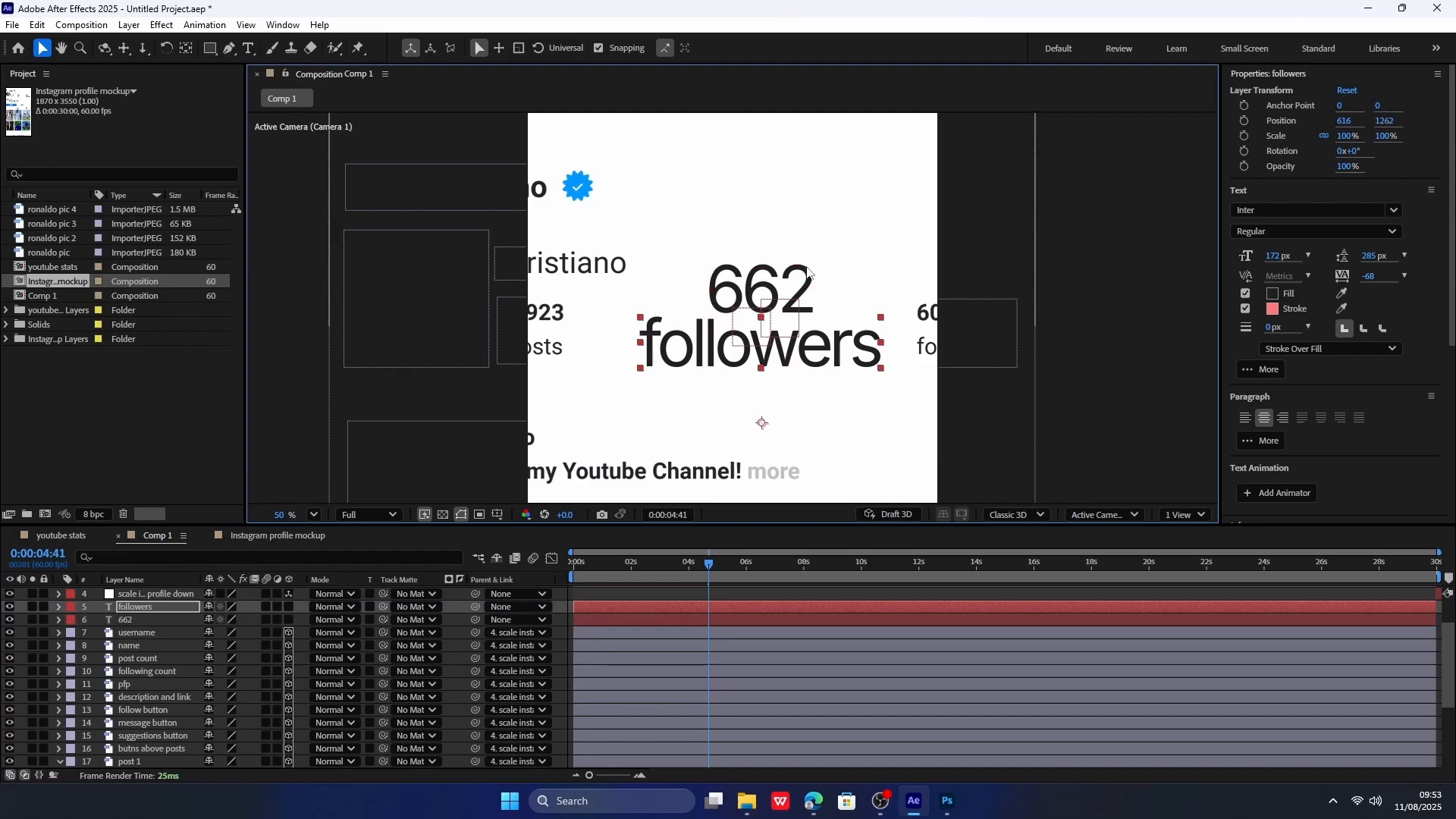
drag(811, 272, 771, 301)
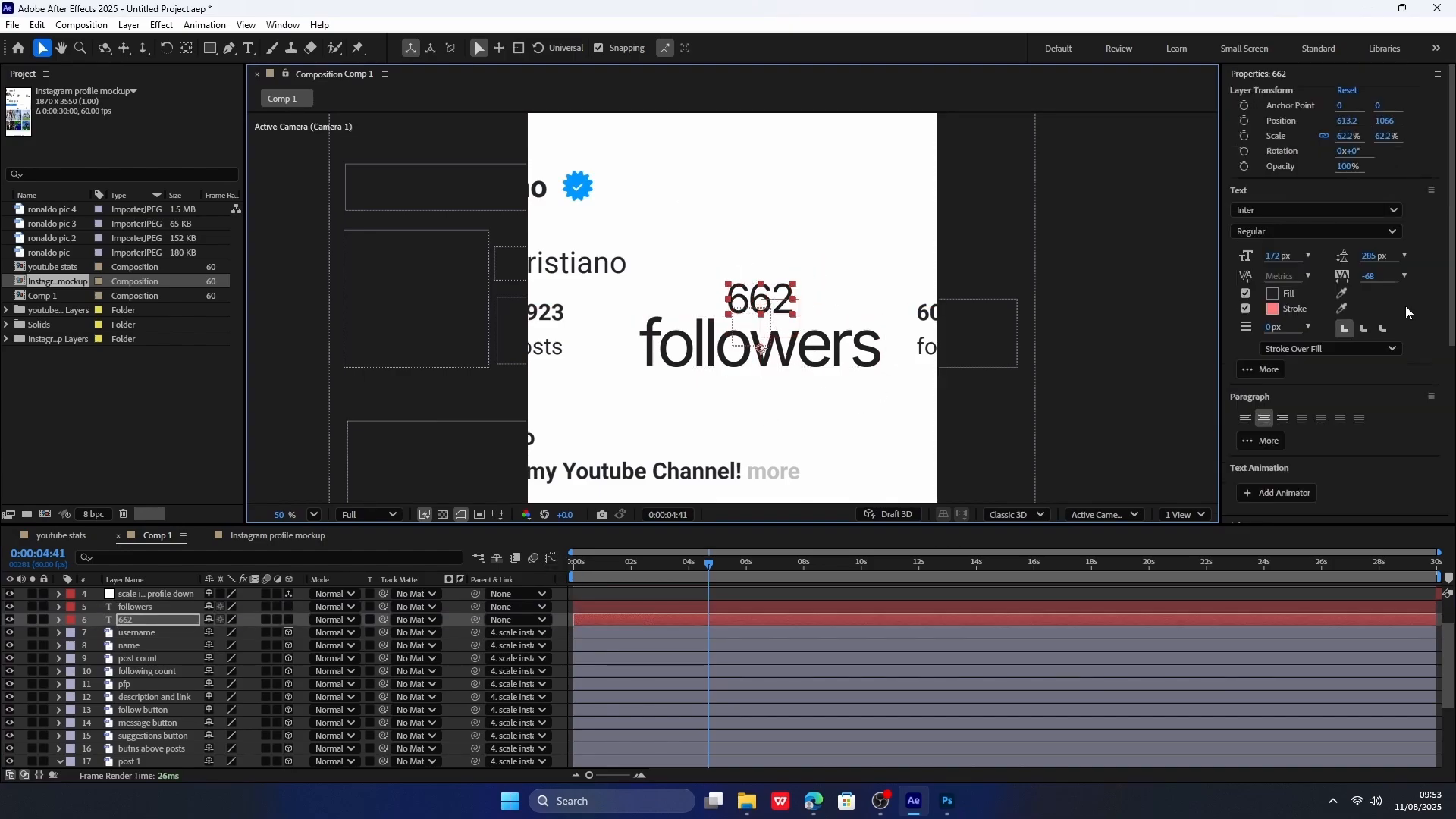
Center the 662 text's anchor point, scale it down to about 43.1% and set its font style to Bold.
click(186, 48)
click(132, 607)
key(v)
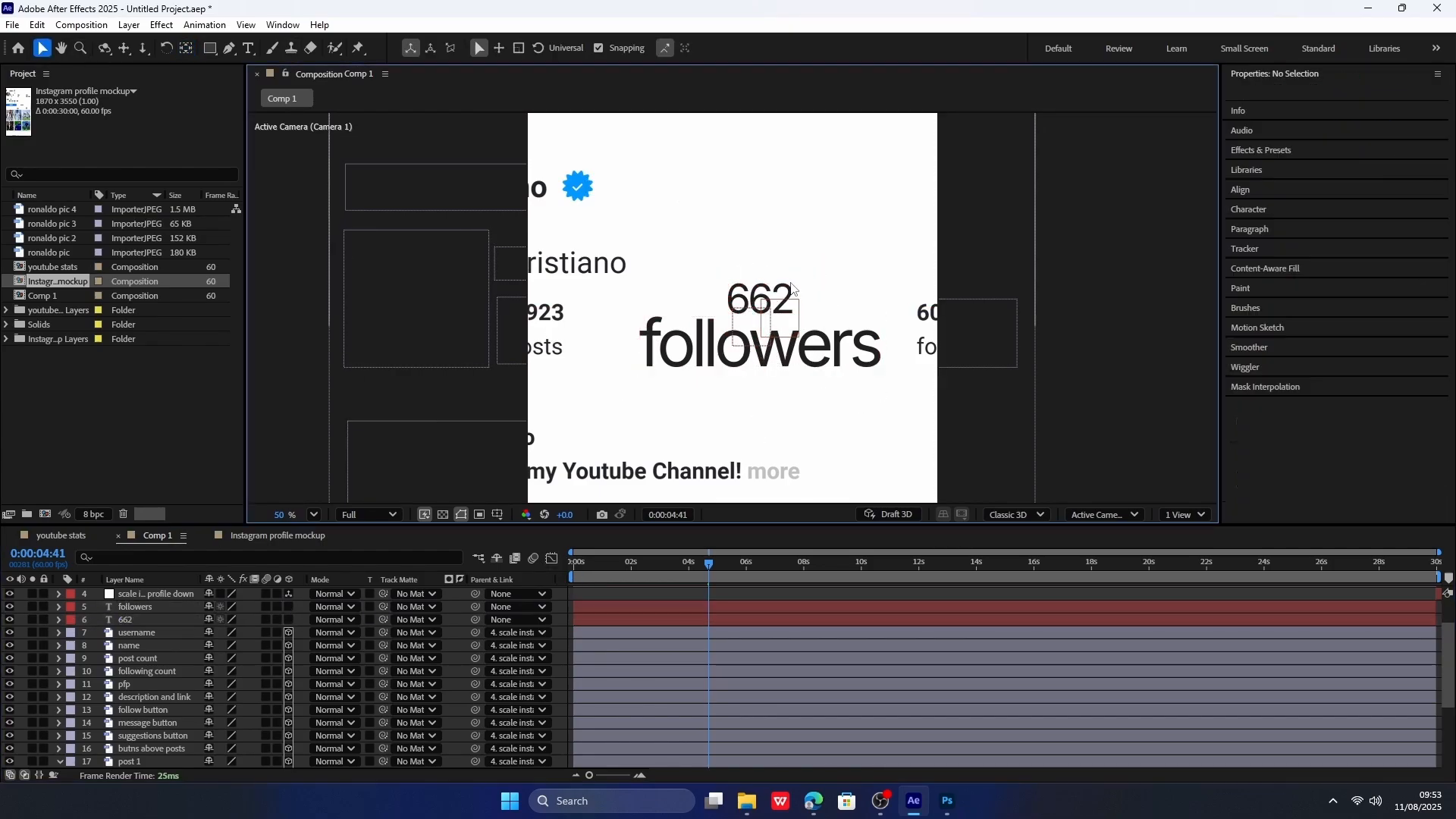
click(781, 302)
drag(775, 303, 775, 309)
double_click(775, 309)
scroll(1320, 394, down, 5)
scroll(1319, 386, up, 5)
click(1274, 232)
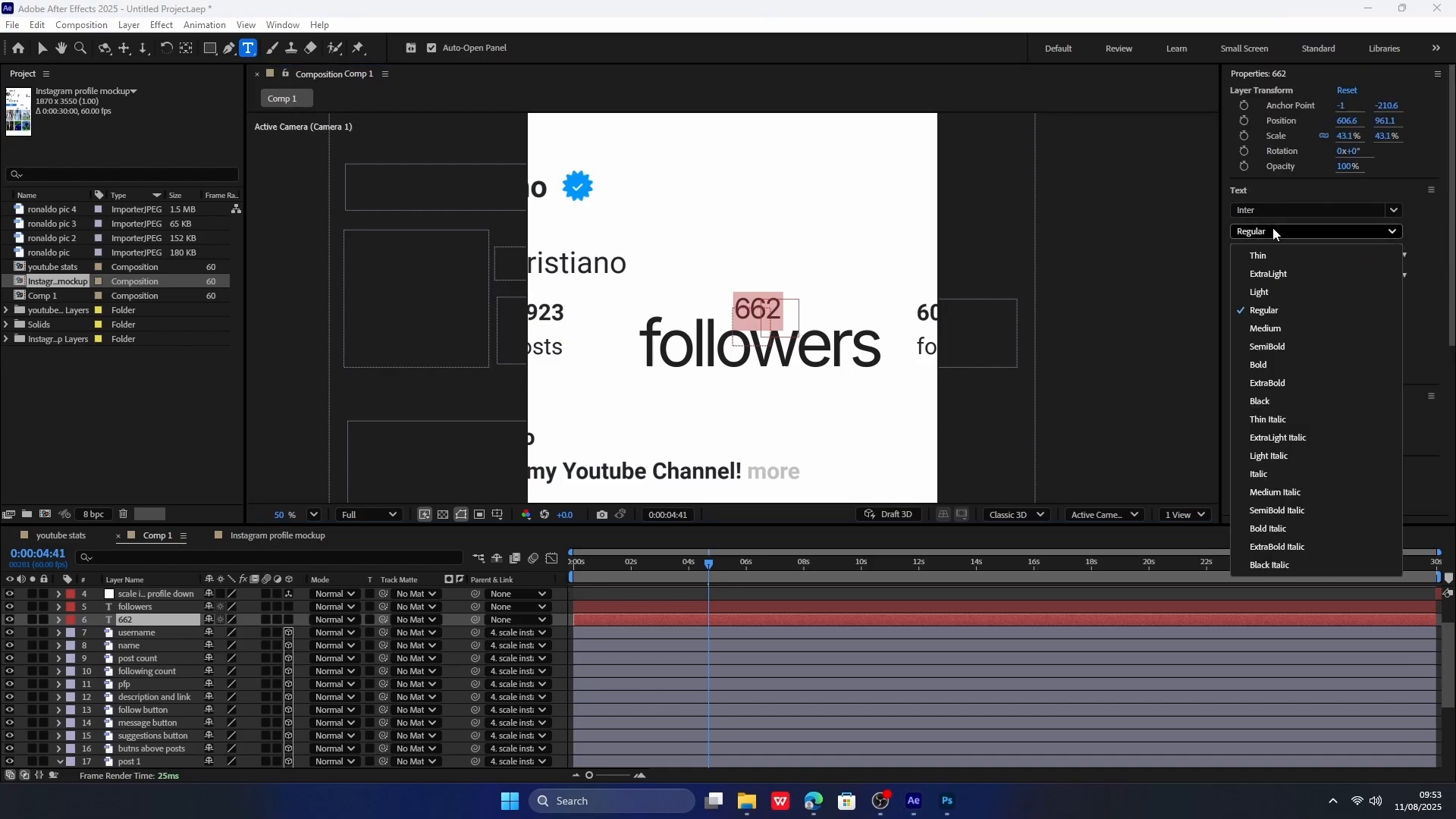
click(1273, 365)
key(Escape)
Scale the followers text down to about 43.3% and set its font style to Light.
double_click(710, 359)
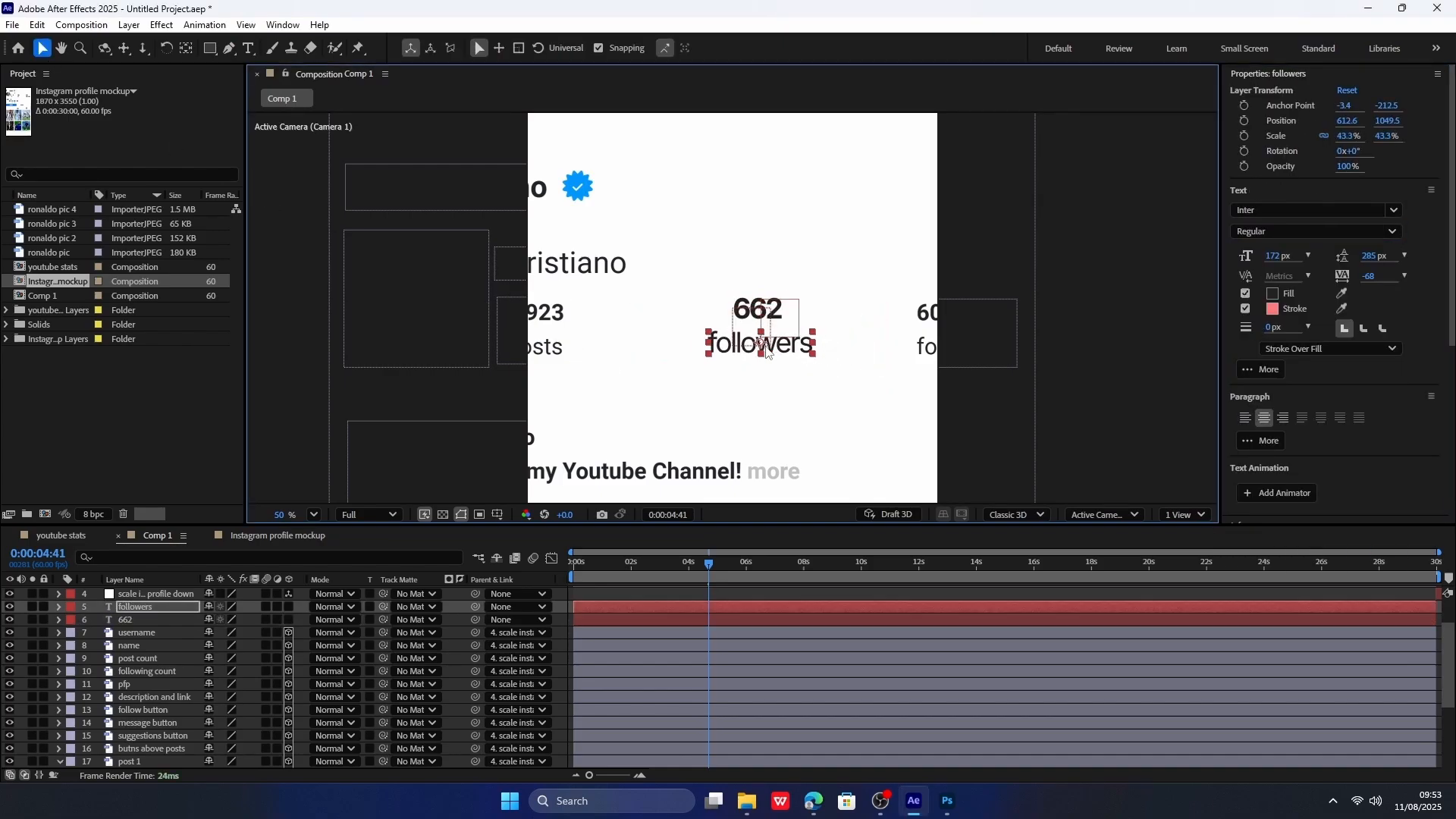
click(1289, 232)
click(1284, 292)
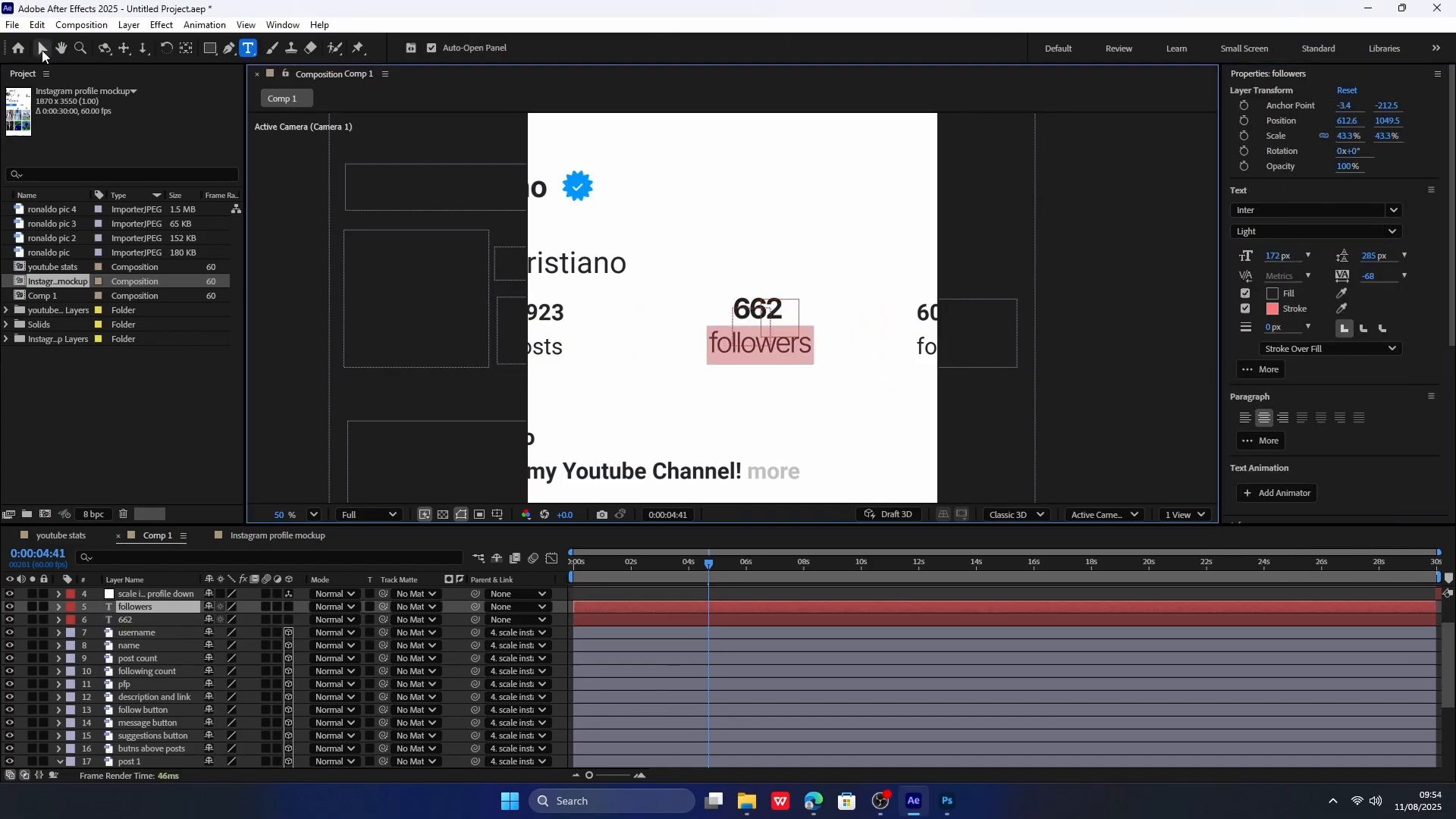
Scale the 662 text down to about 34.8% and set its tracking to -16 with Fill Over Stroke.
click(43, 47)
click(732, 307)
double_click(732, 307)
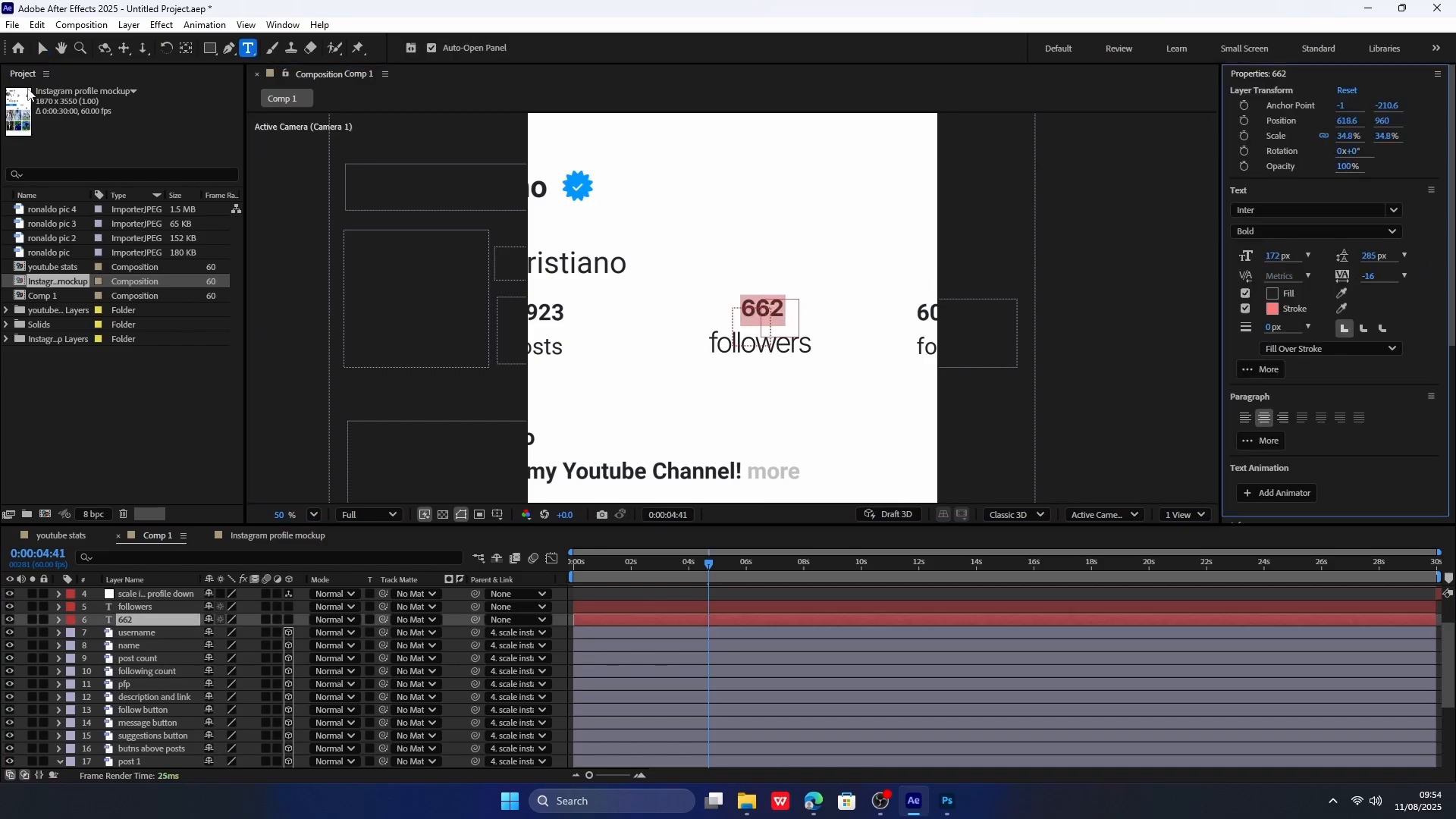
Align the 662 text above a slightly narrowed followers text, in the gap between the post and following counts.
click(43, 47)
click(775, 392)
click(770, 345)
click(772, 312)
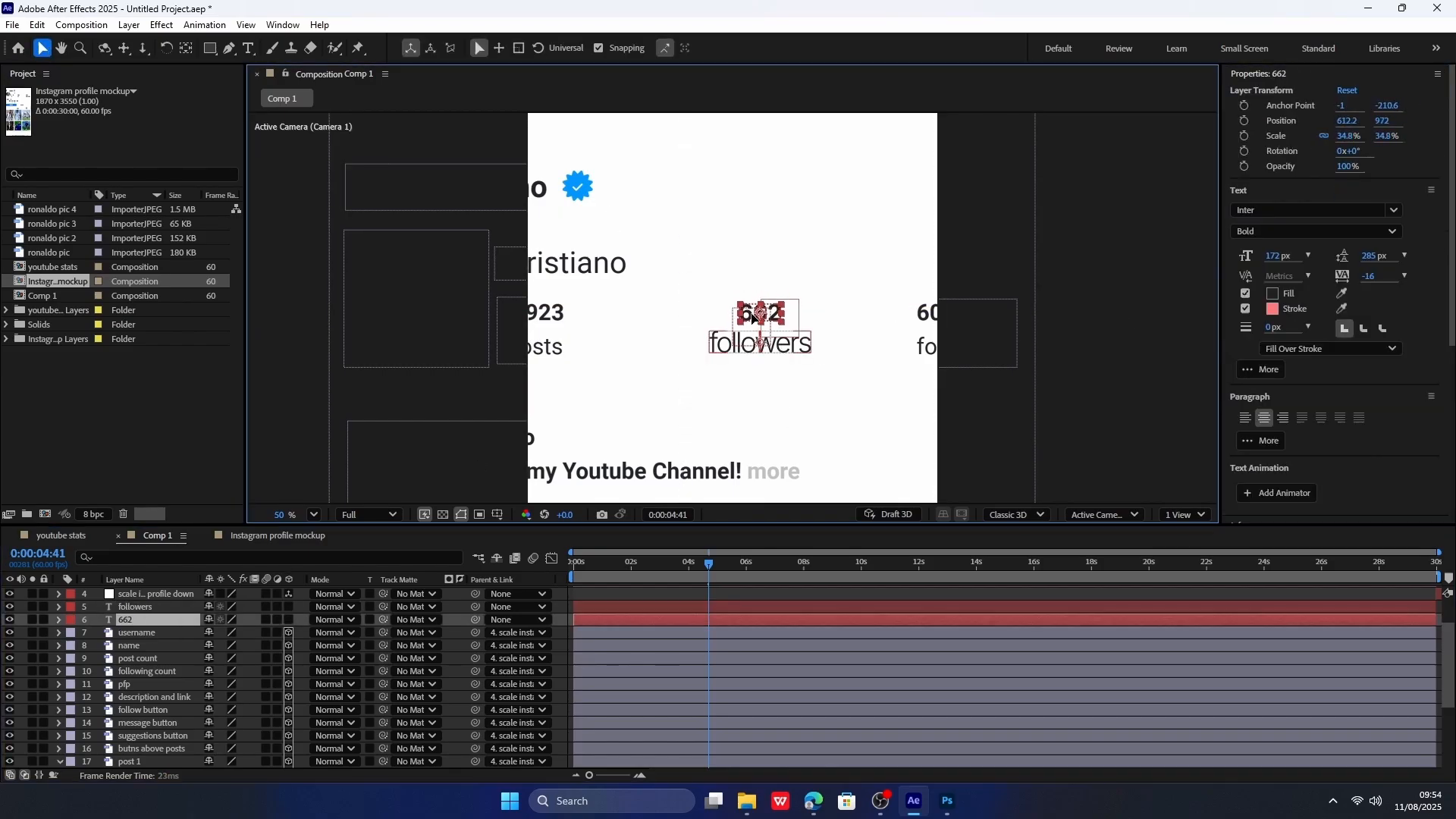
click(773, 345)
drag(772, 311, 777, 344)
click(739, 398)
Find the Numbers+_v1.0 preset and apply it to the 662 text layer.
click(144, 620)
click(1418, 227)
scroll(1417, 235, down, 4)
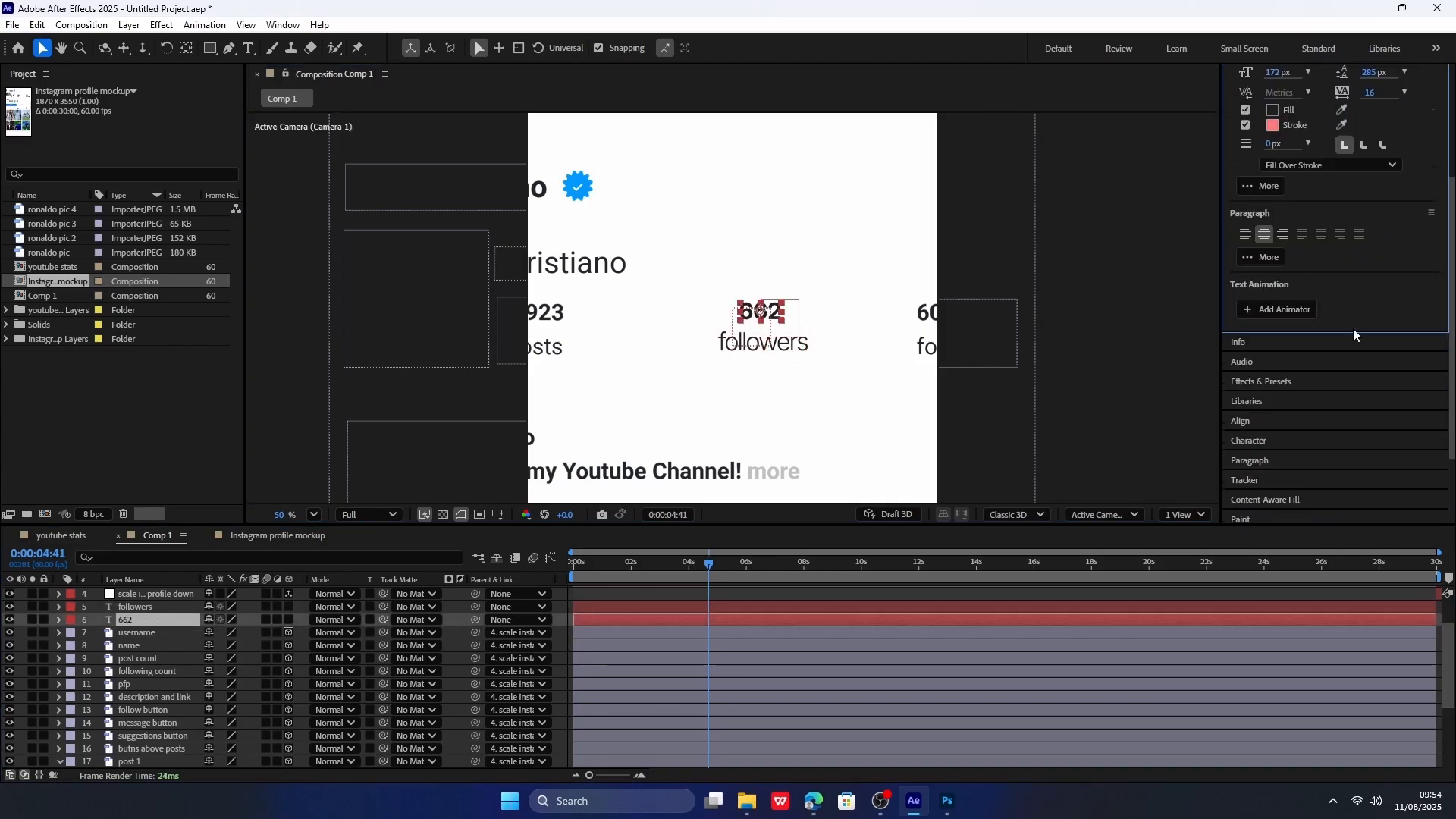
click(1316, 383)
click(1297, 151)
text(numbers)
drag(1317, 205, 148, 617)
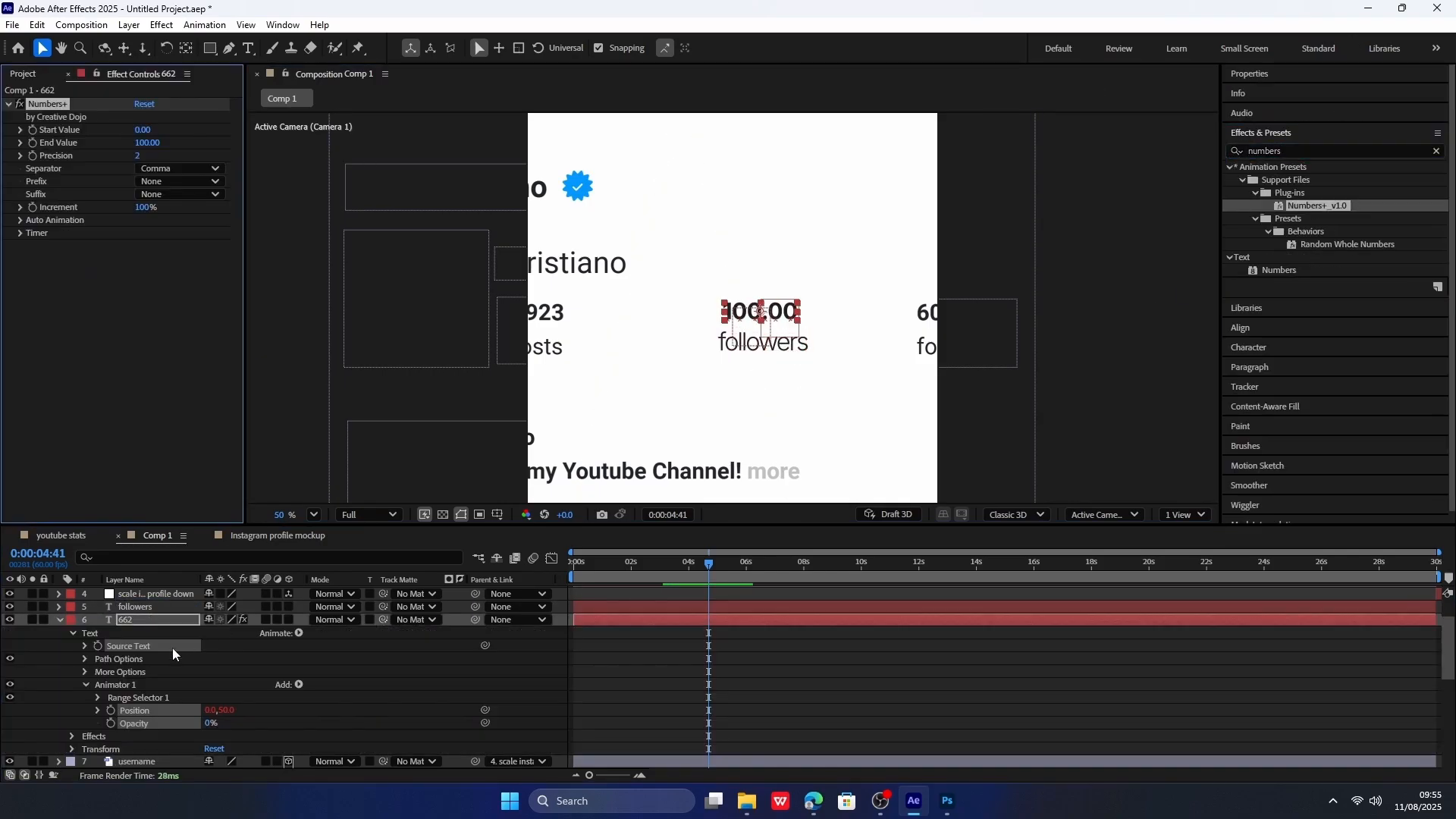
Set the Precision of the 662 layer's Numbers+ effect to 0.
scroll(162, 682, down, 3)
click(211, 633)
text(0)
key(Return)
scroll(256, 649, up, 1)
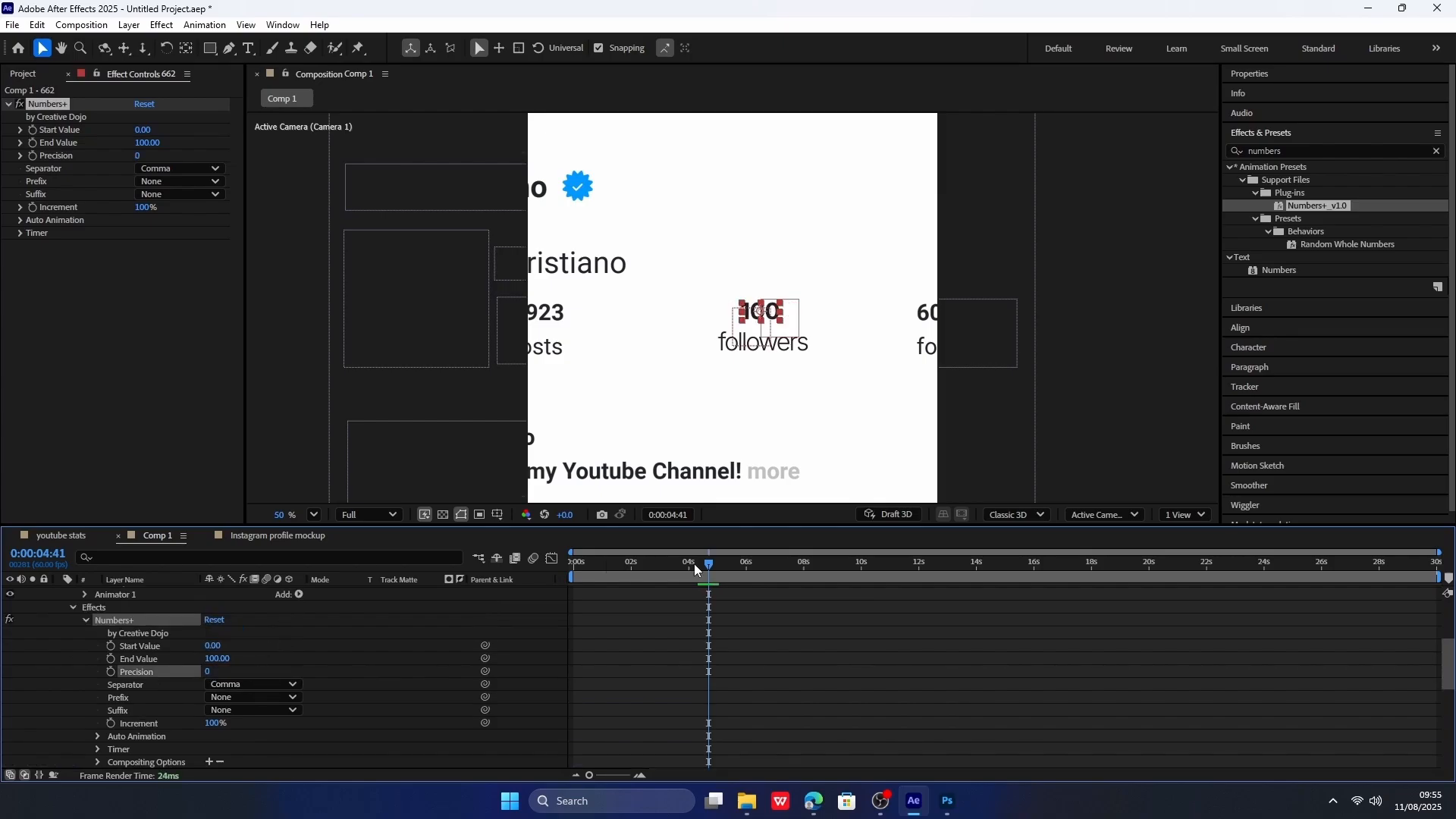
Keyframe the Numbers+ End Value to count from 1 up to 662, and apply Easy Ease to the keyframes.
drag(695, 563, 867, 557)
click(111, 658)
click(217, 658)
drag(752, 557, 626, 569)
text(662)
click(217, 658)
text(1)
key(F9)
Shape the End Value speed curve in the Graph Editor and preview the follower count animation.
key(shift+F3)
drag(606, 645, 667, 662)
scroll(786, 682, up, 1)
click(551, 558)
drag(639, 561, 553, 564)
key(space)
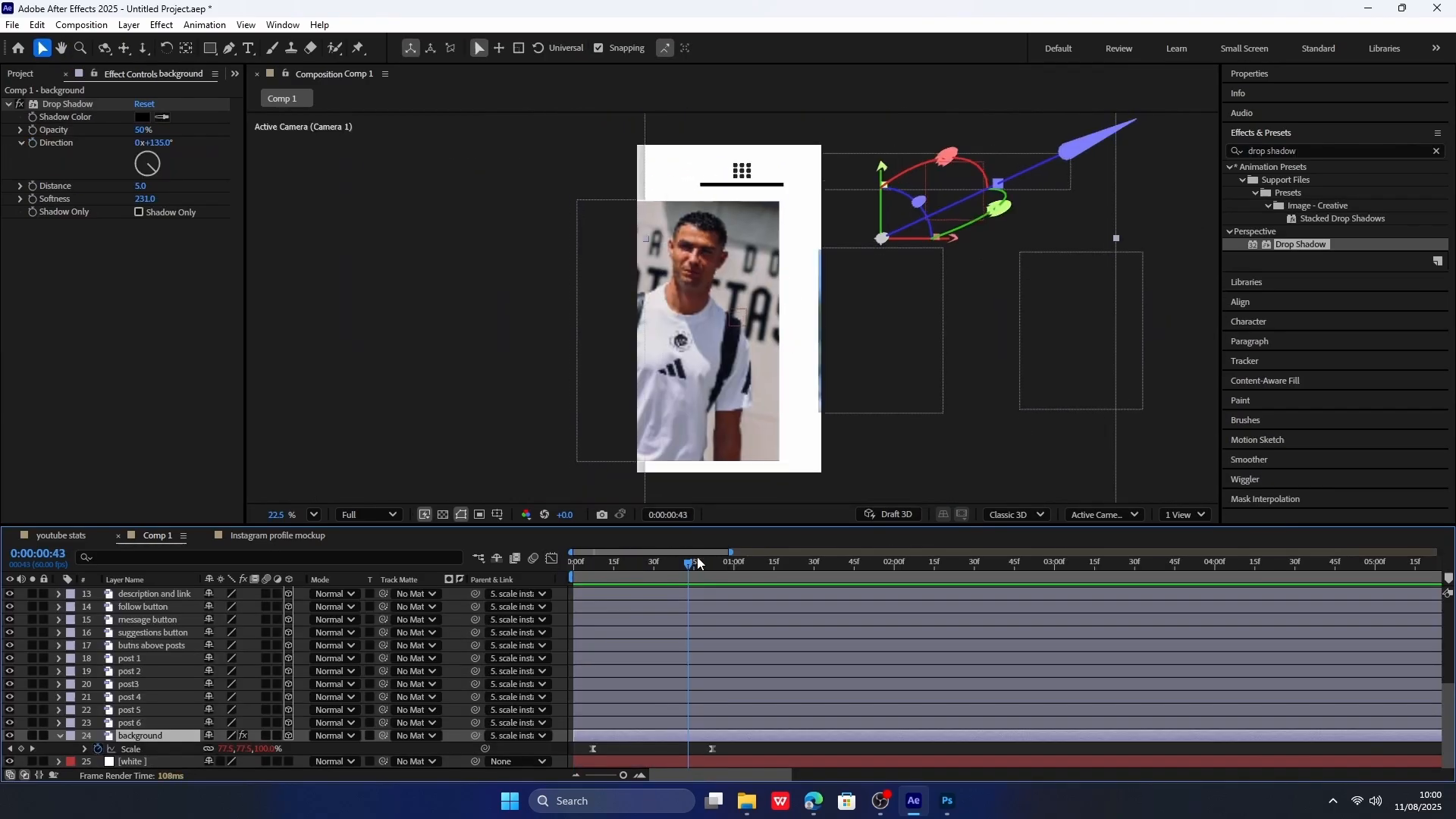
Remove the background layer's Scale keyframes and delete the layer.
mouse_move(693, 561)
mouse_down()
mouse_move(758, 561)
mouse_move(655, 562)
mouse_move(720, 562)
mouse_up()
click(580, 750)
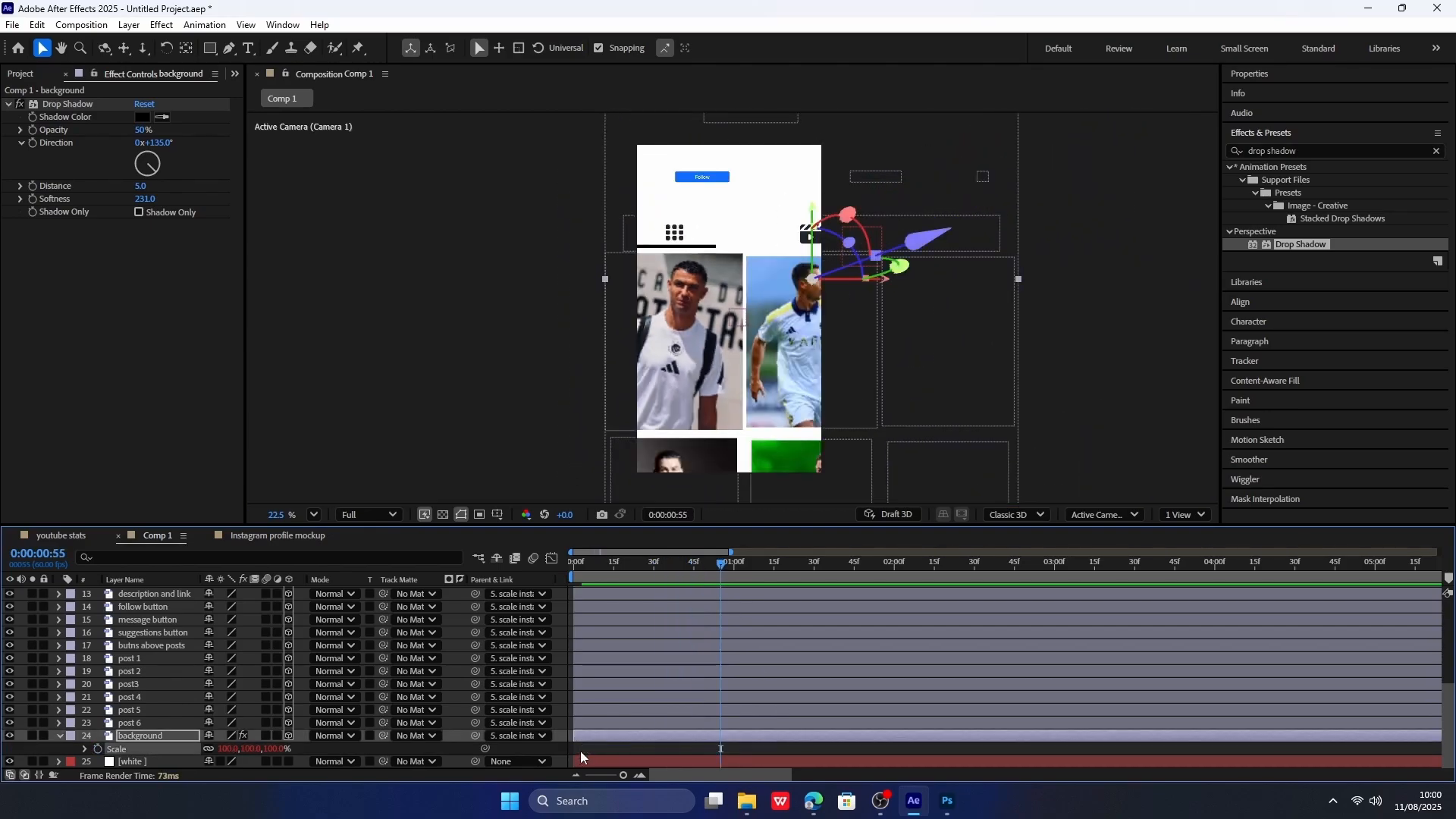
key(Delete)
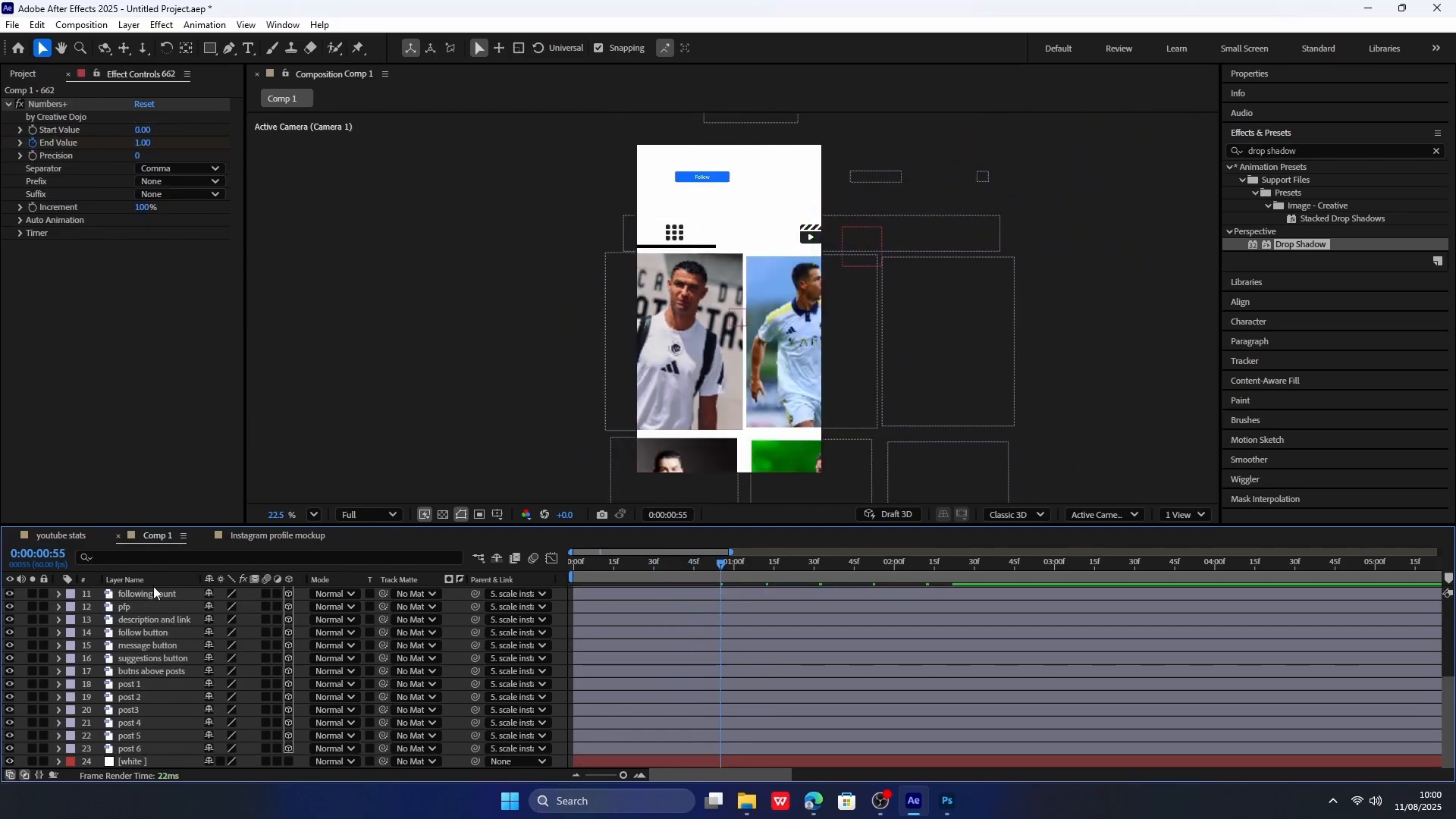
Draw a rectangle of about 1092 x 1940 covering the whole composition, with a white fill and no stroke.
click(210, 49)
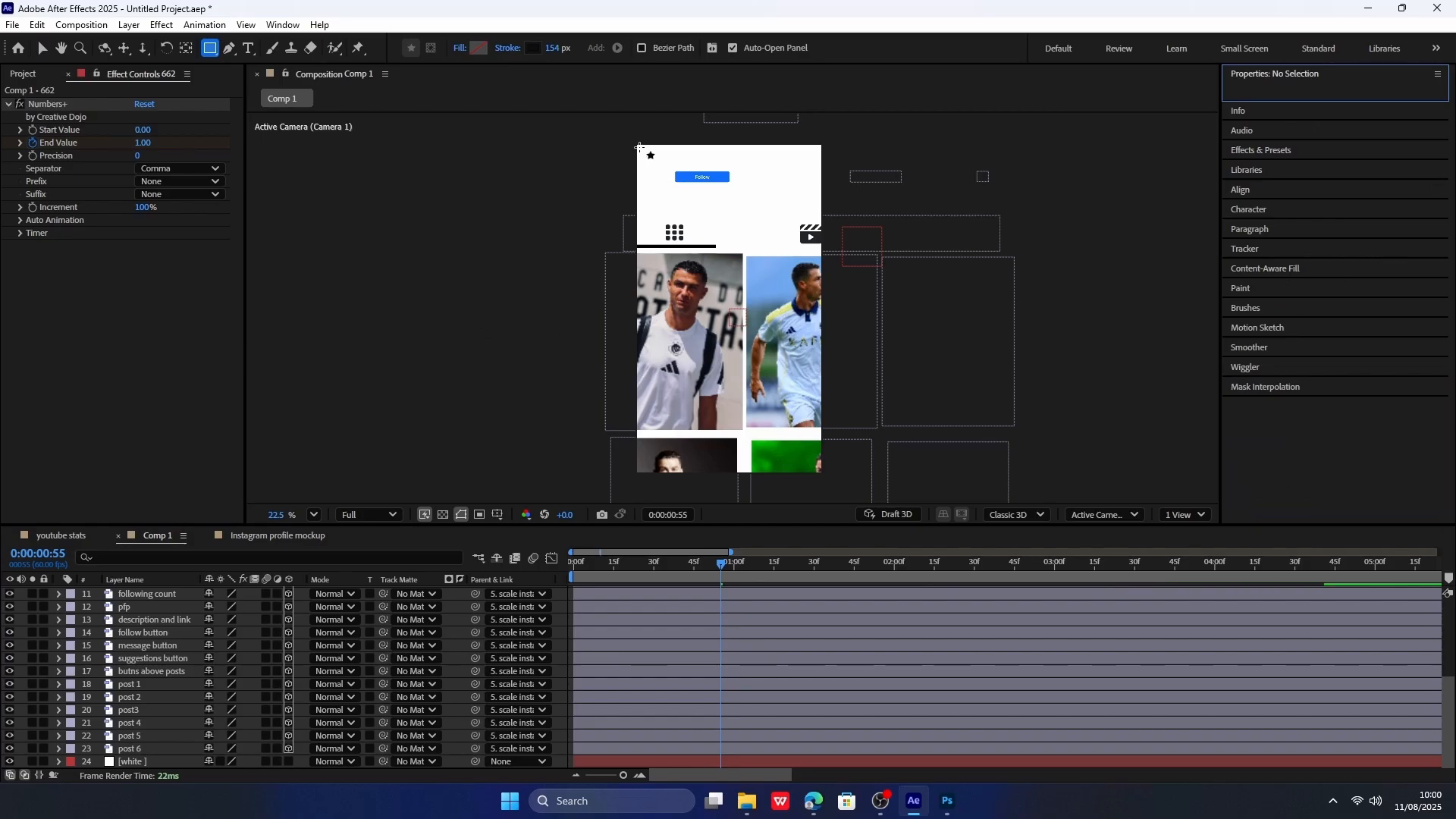
drag(635, 144, 824, 476)
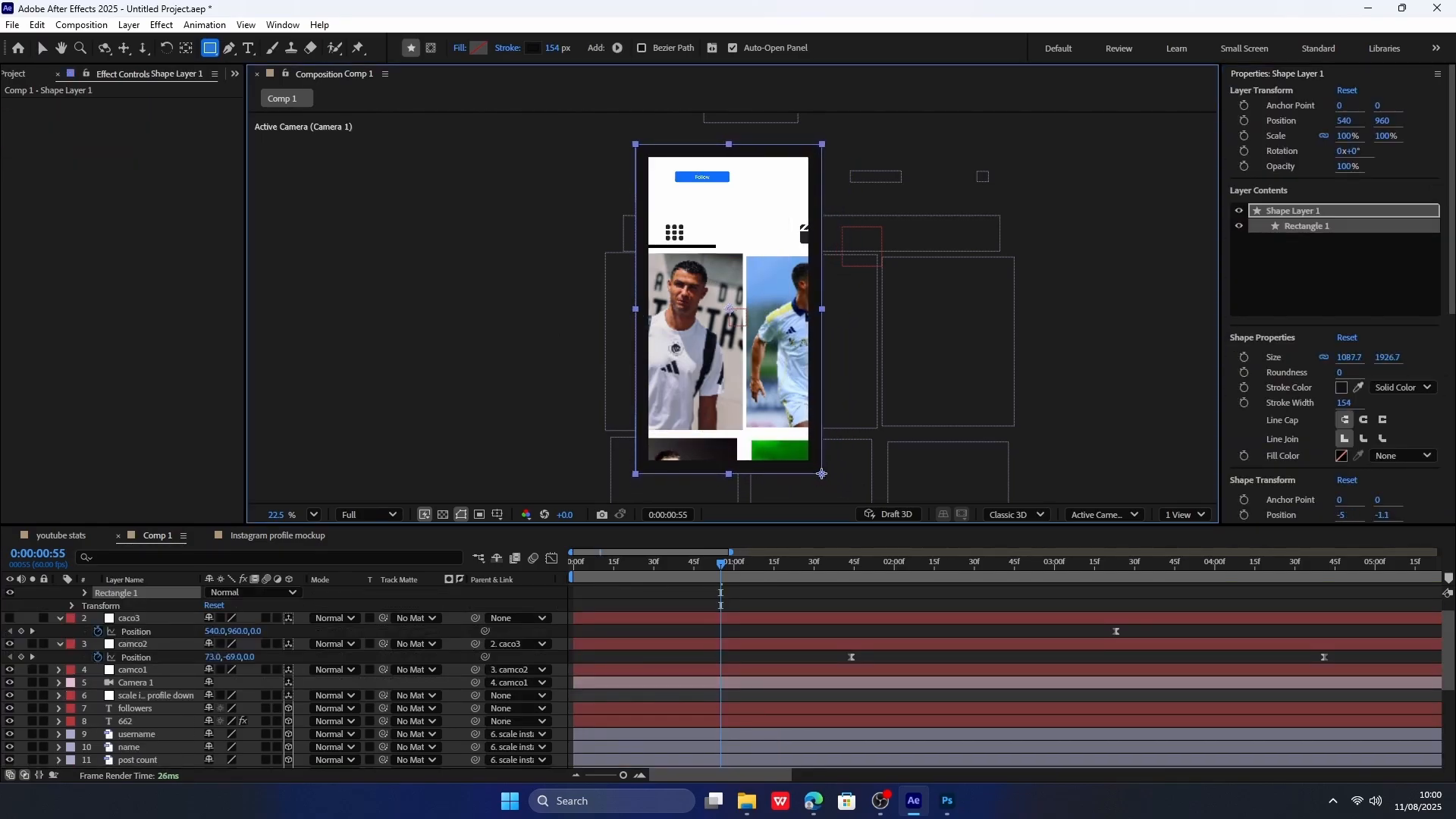
click(479, 48)
drag(599, 315, 559, 299)
click(878, 309)
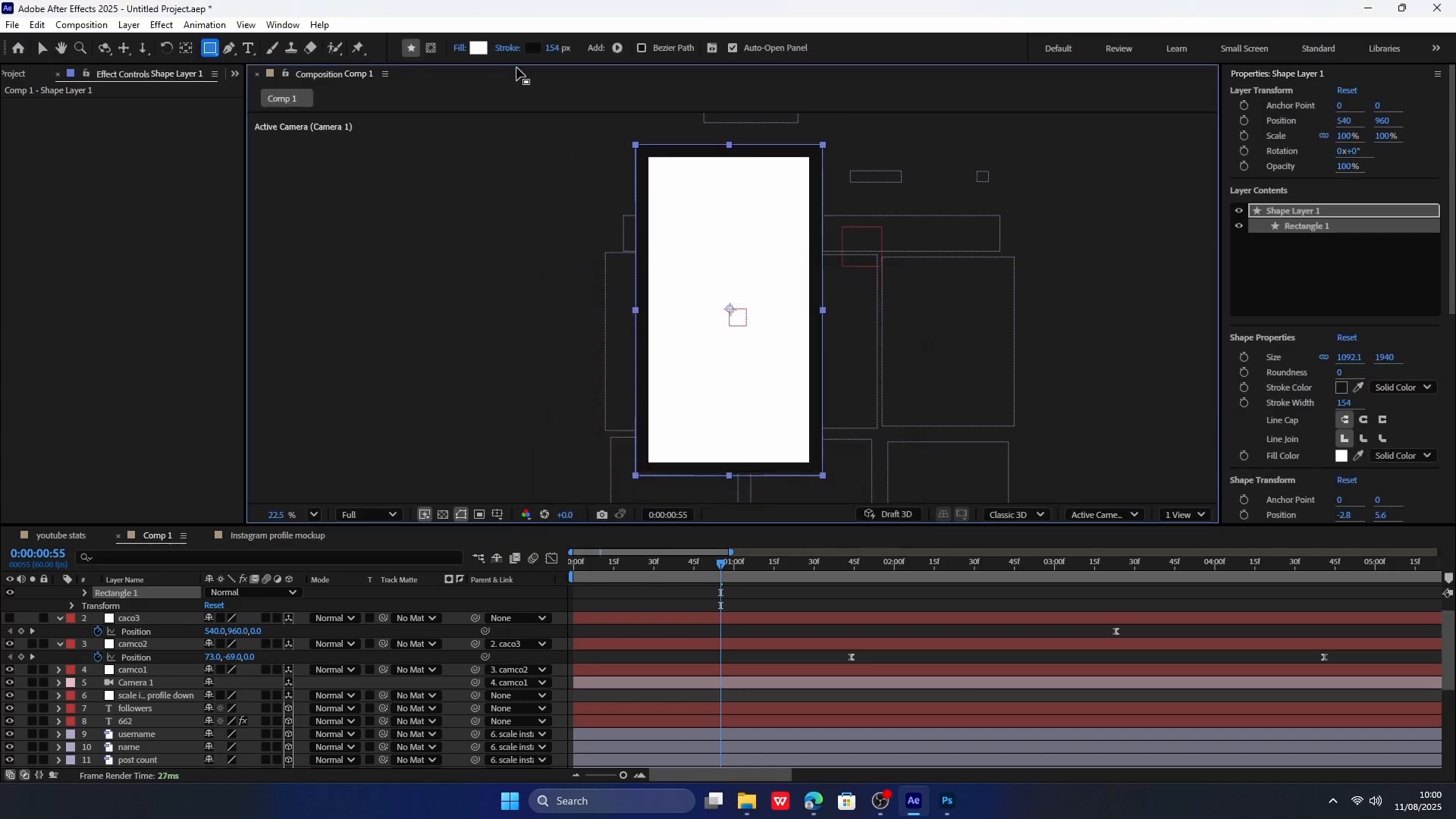
click(513, 48)
click(644, 358)
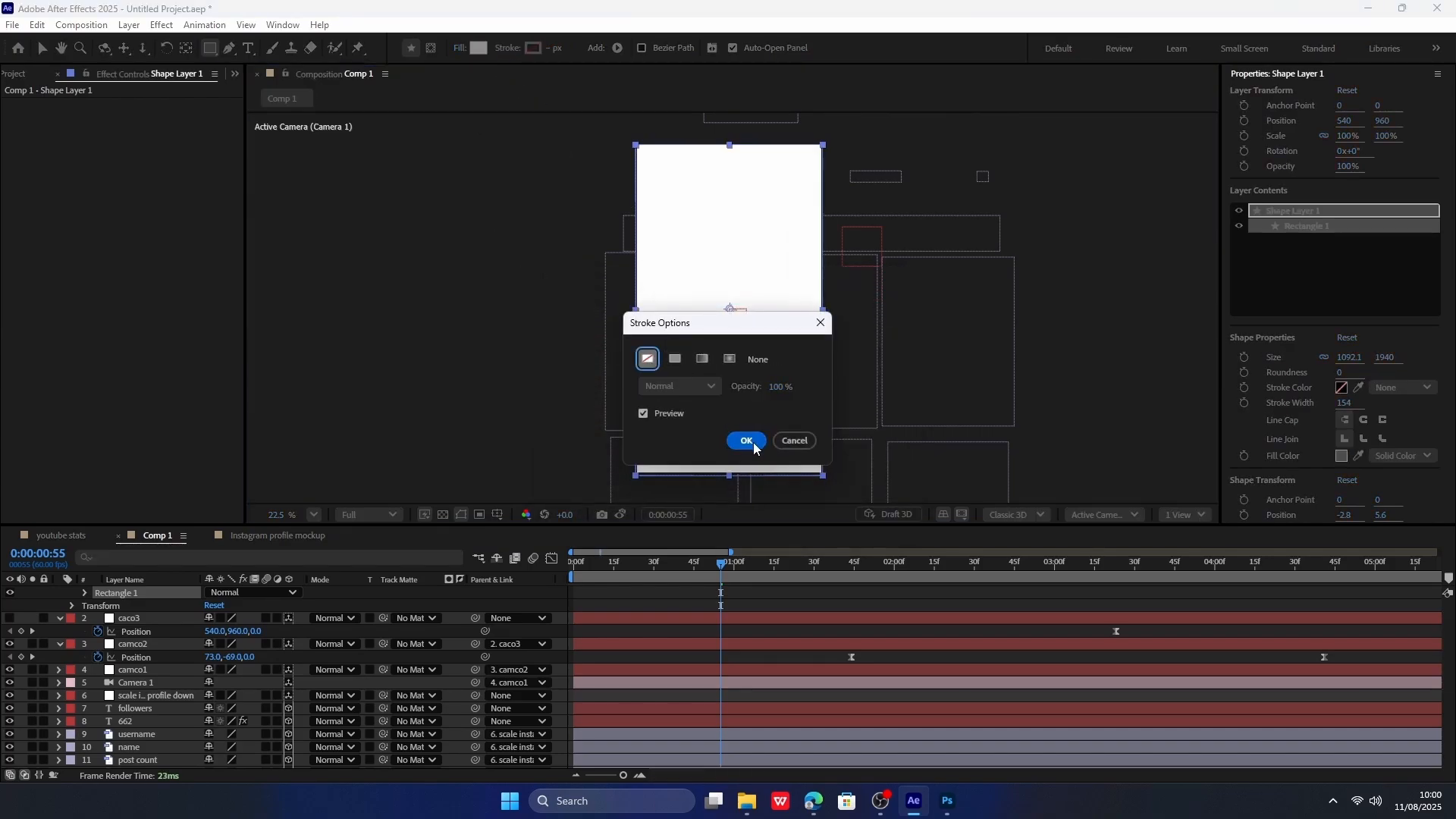
click(746, 441)
Move the rectangle shape layer to just above the white layer in the stack and rename it white bg.
scroll(155, 613, up, 1)
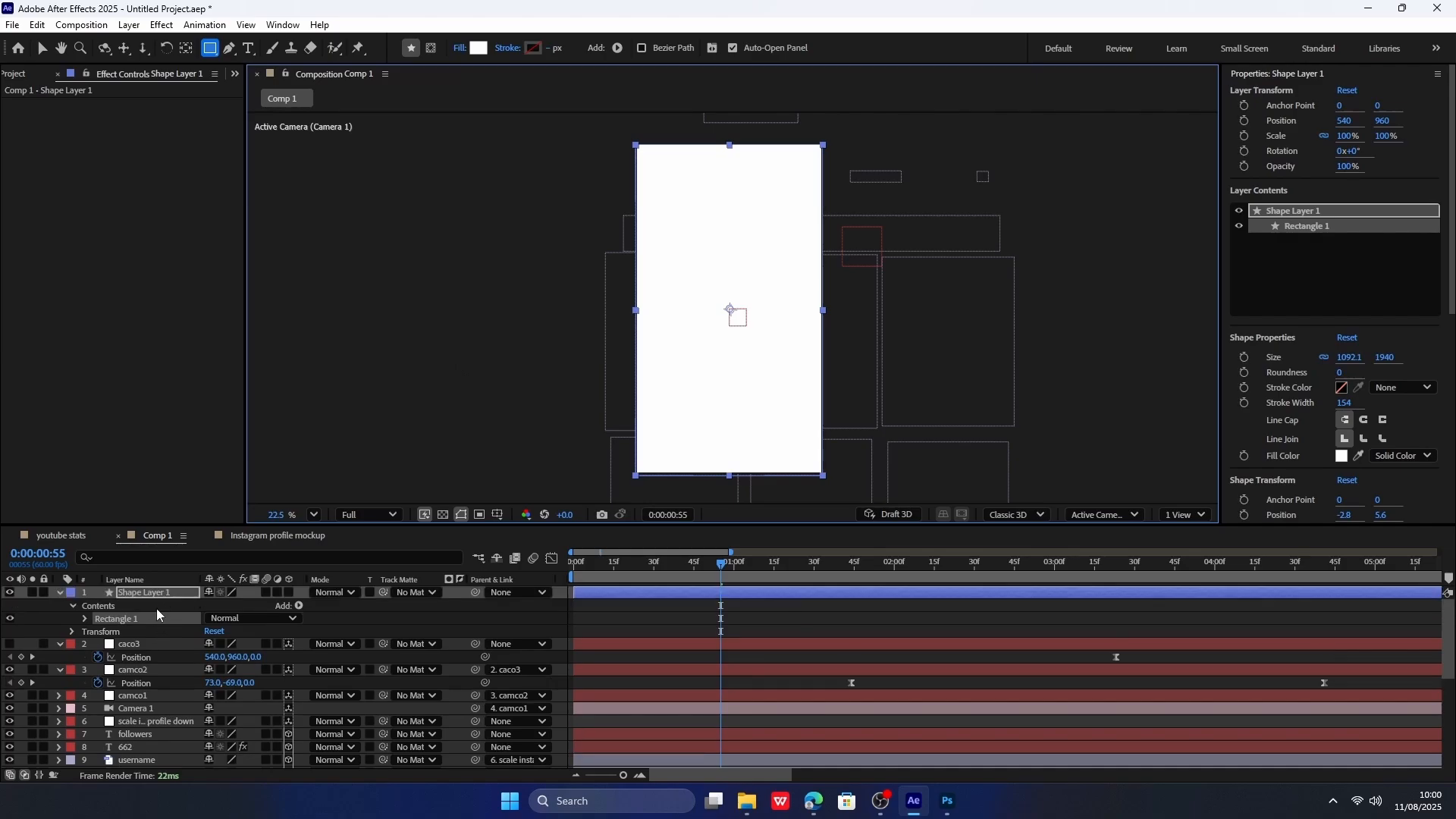
click(162, 596)
key(Delete)
scroll(157, 651, down, 5)
key(ctrl+z)
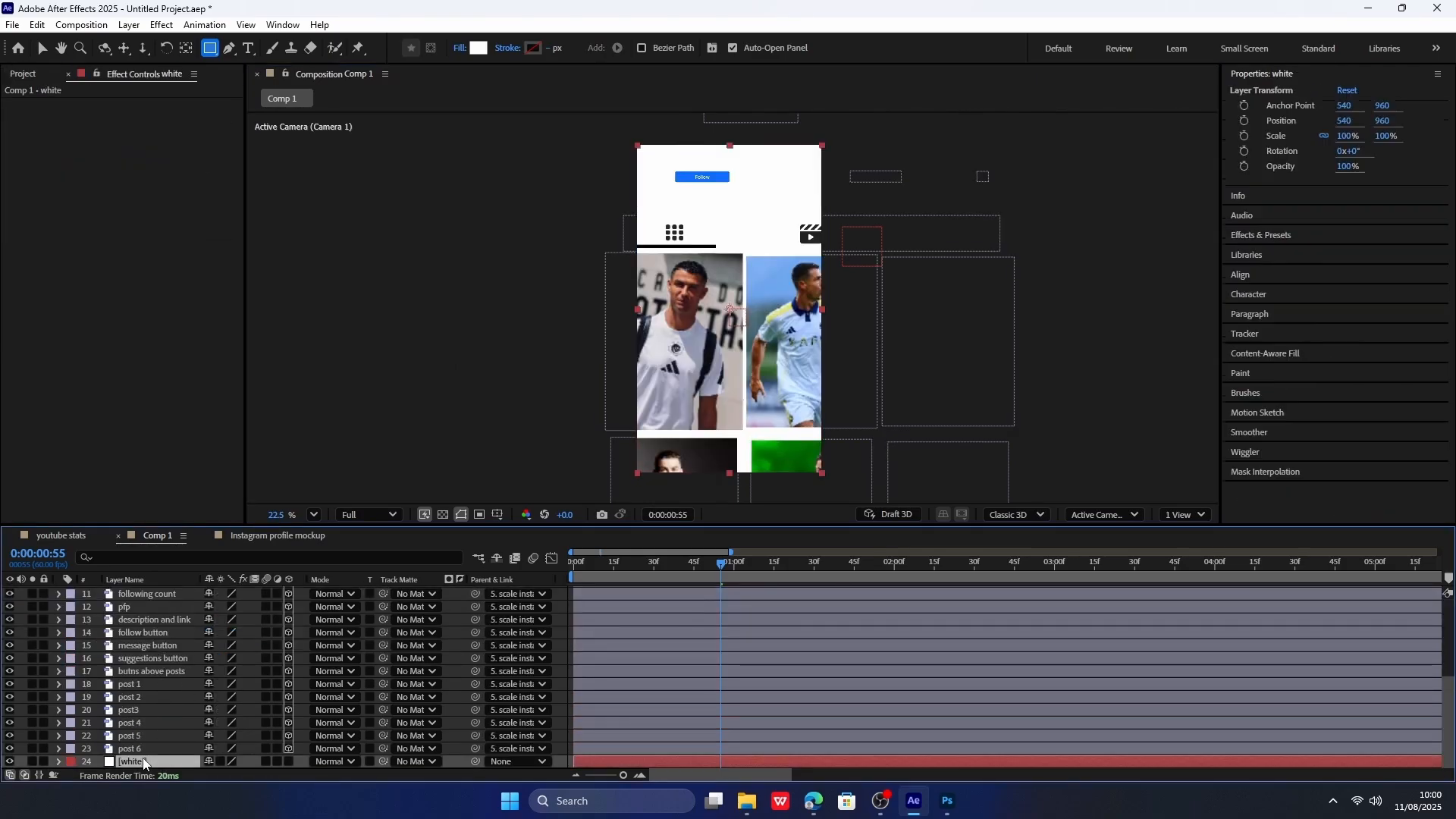
right_click(153, 751)
click(196, 709)
text(white bg)
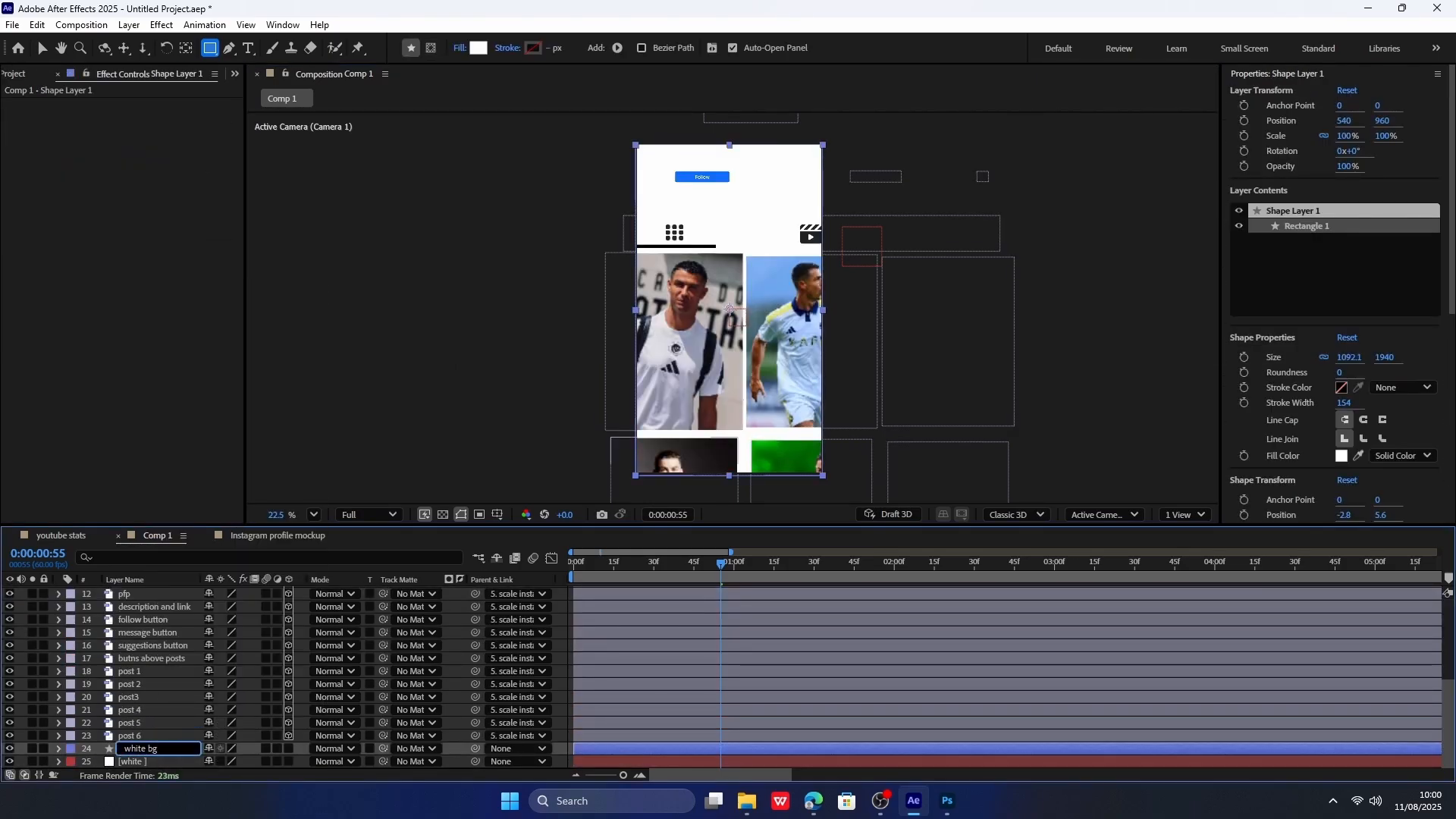
key(Return)
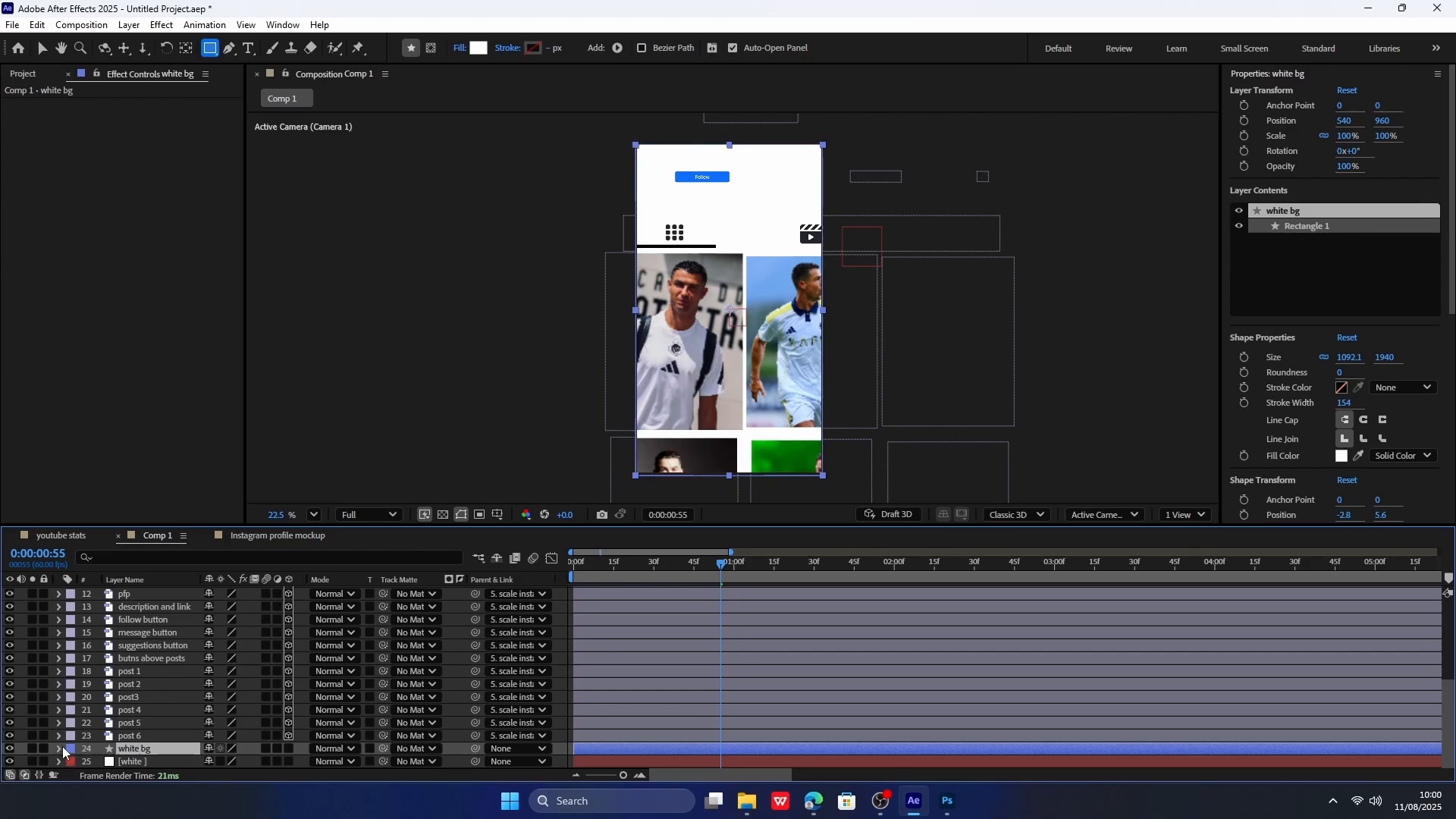
Start Roundness and Scale keyframes for the white bg rectangle at 0:00:01:12.
click(60, 749)
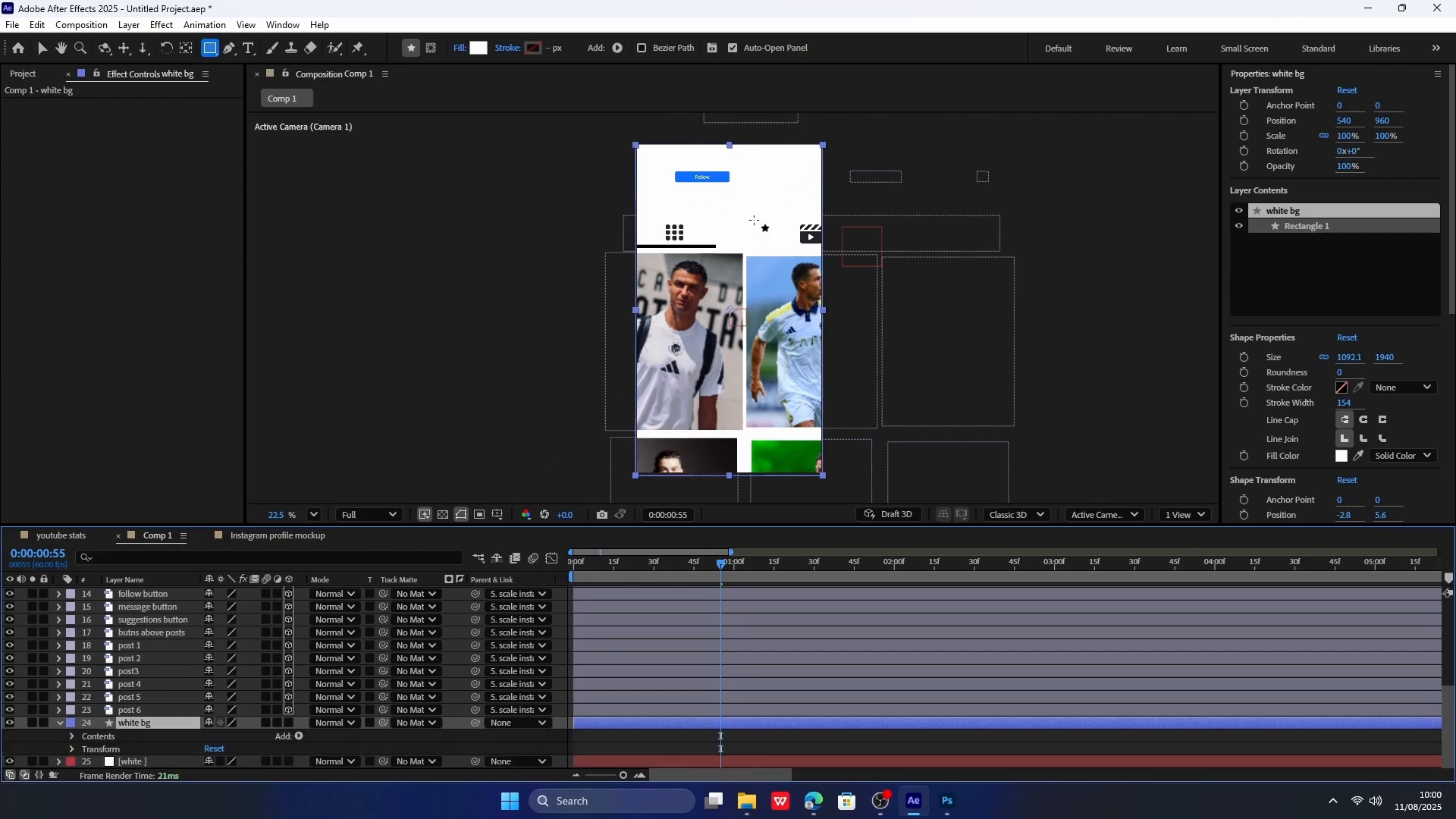
click(72, 736)
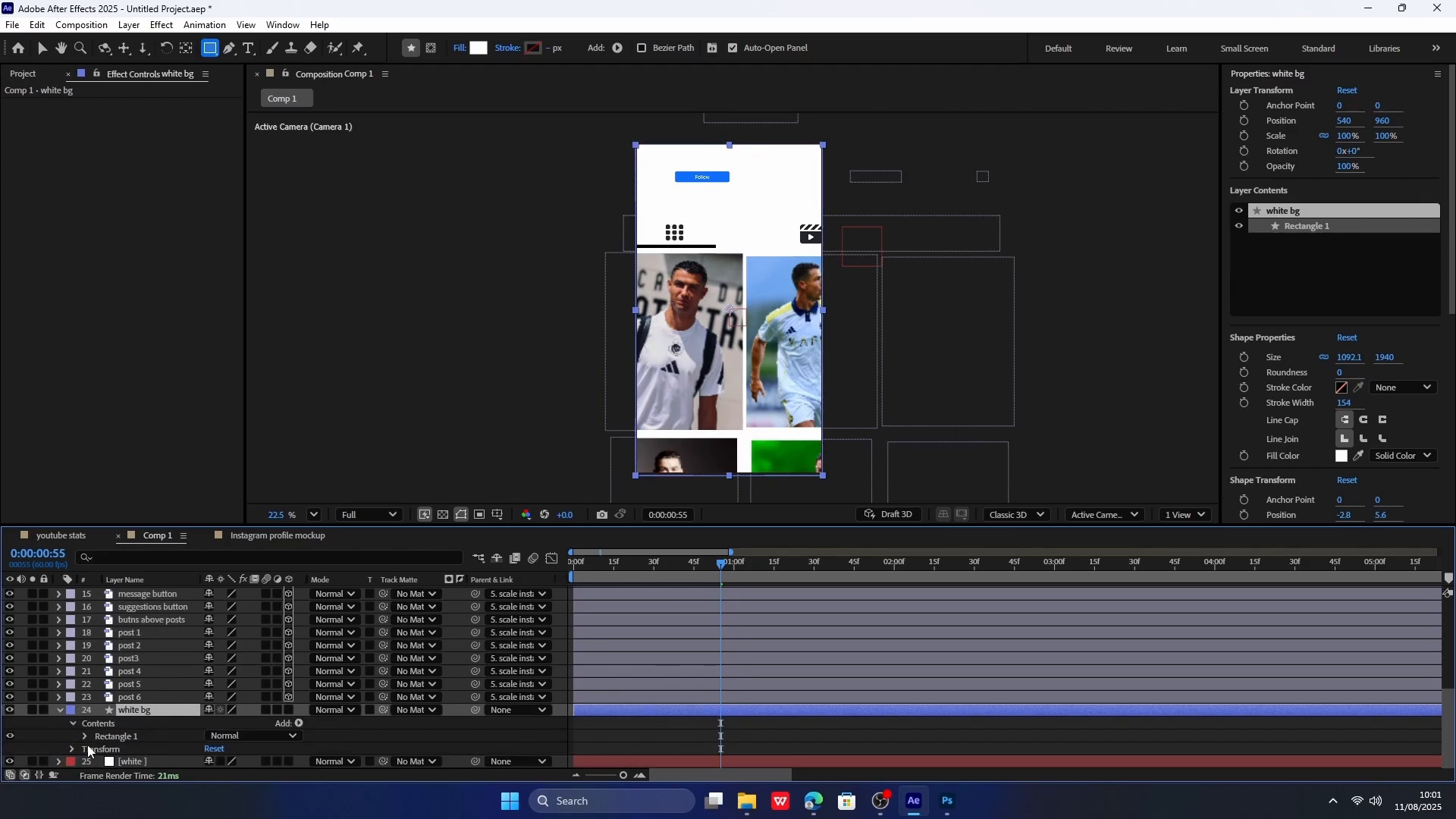
click(88, 736)
click(98, 736)
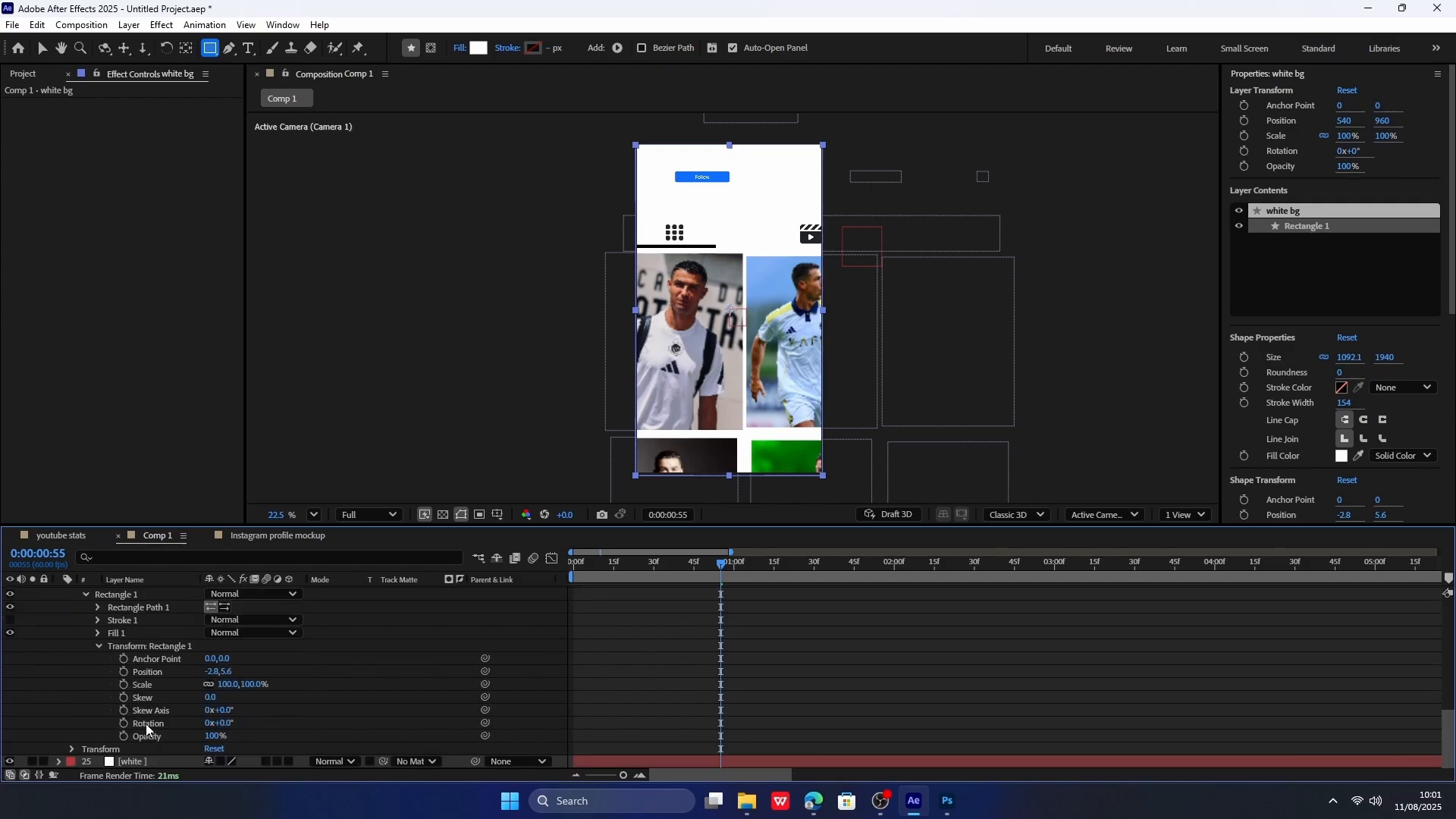
click(97, 684)
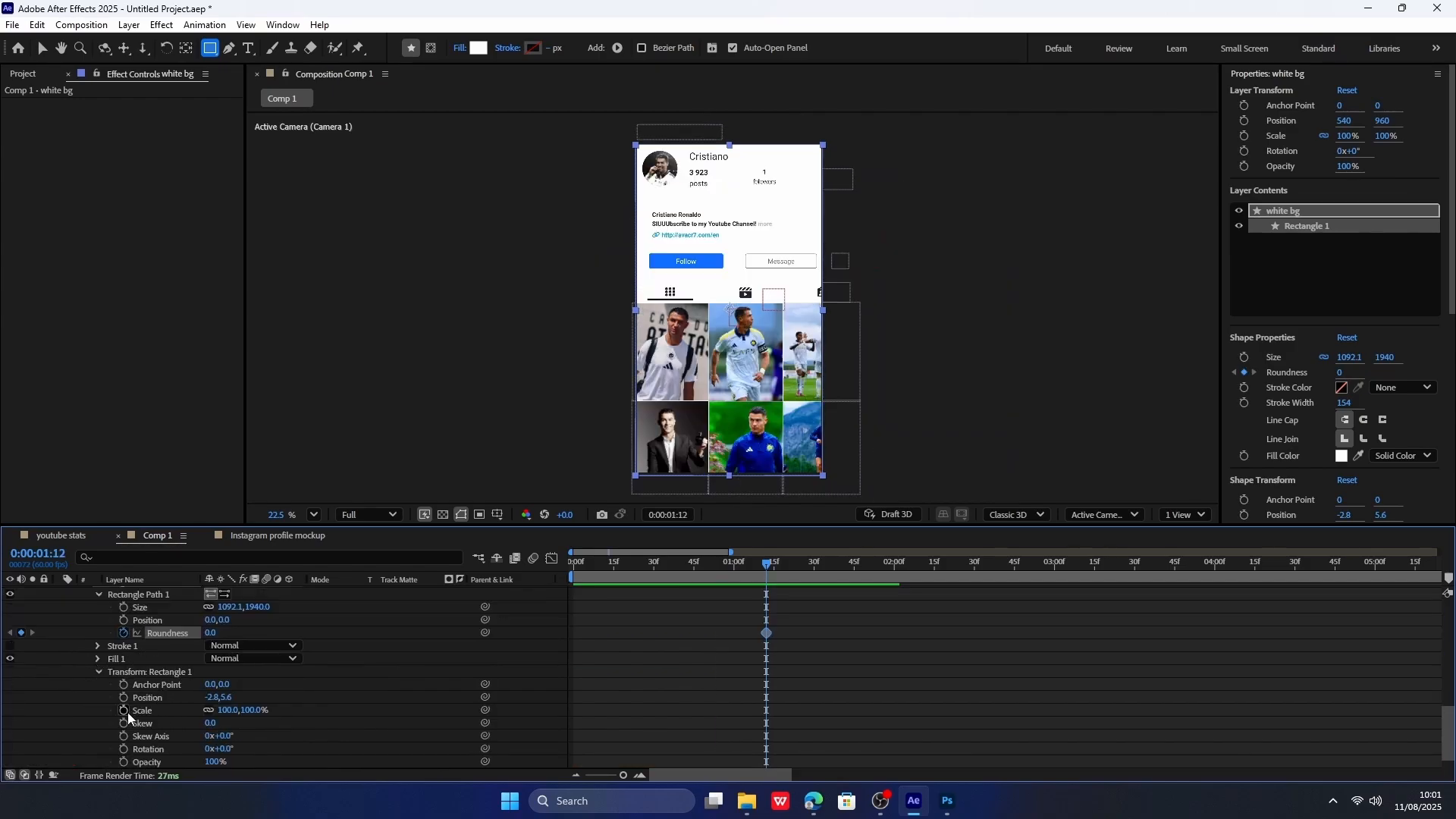
click(124, 710)
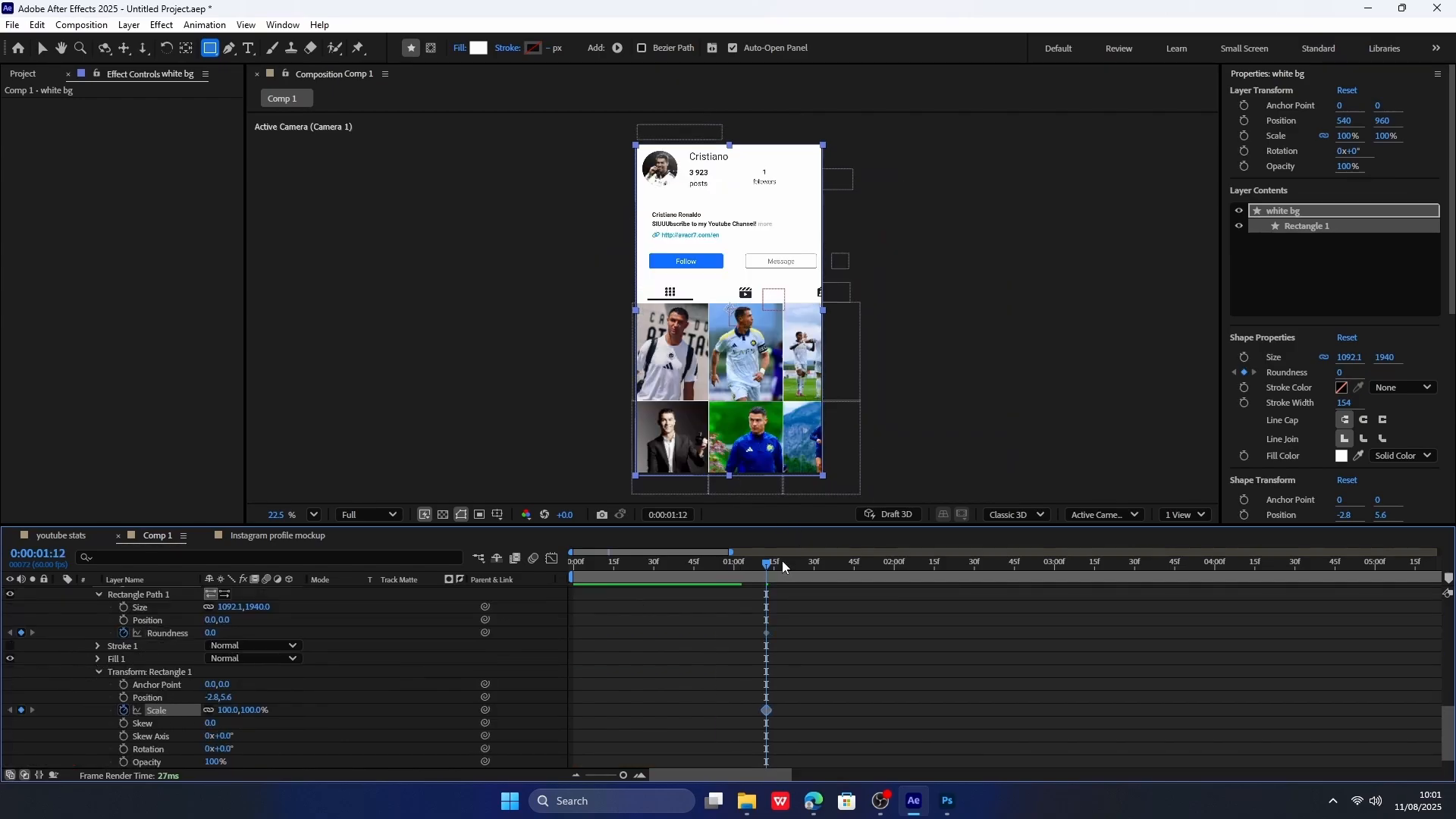
At 0:00:10:07, keyframe the white bg rectangle's Roundness at 30 and its unlinked Scale width at 30%.
drag(781, 561, 1091, 548)
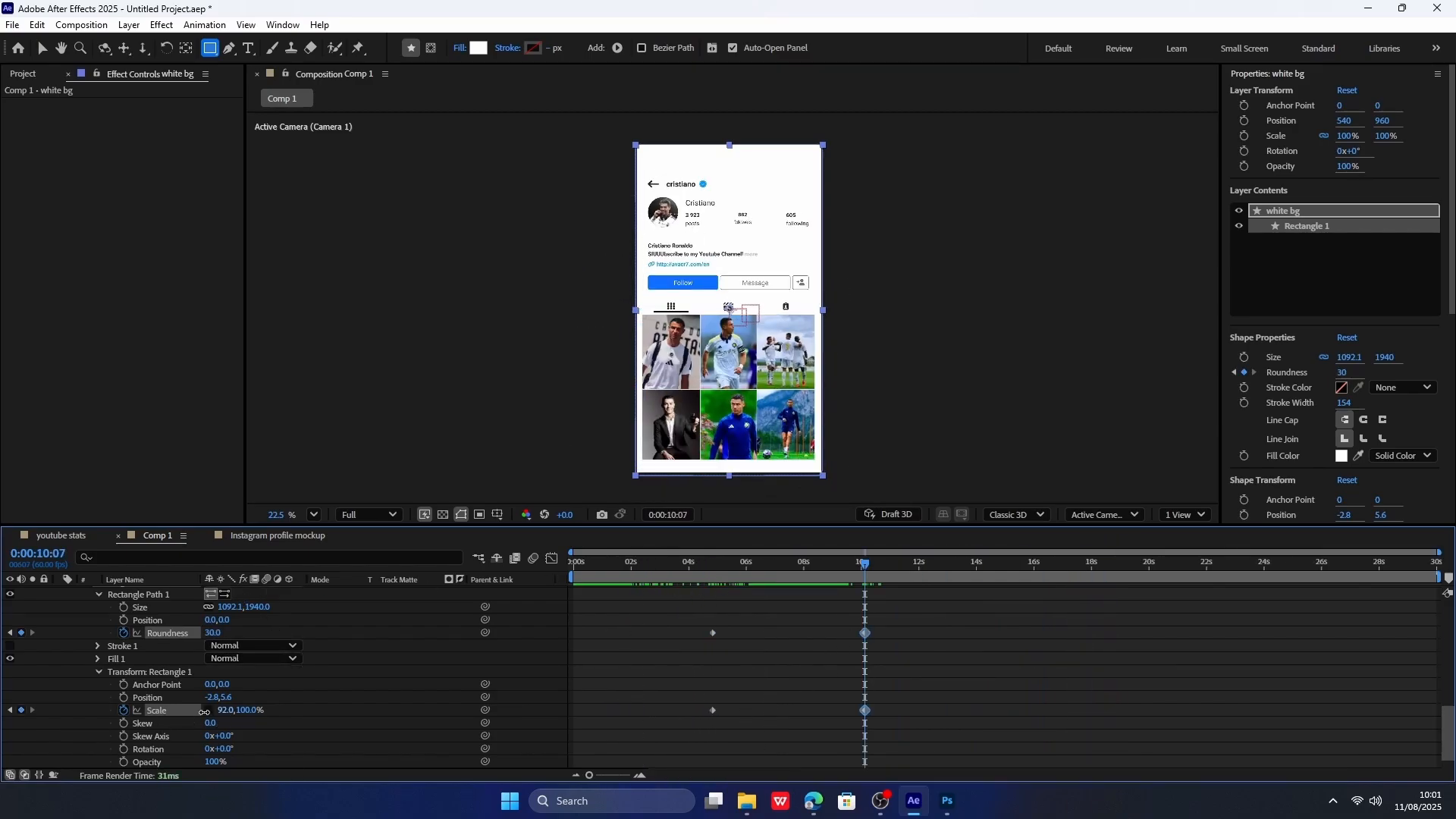
drag(204, 711, 167, 711)
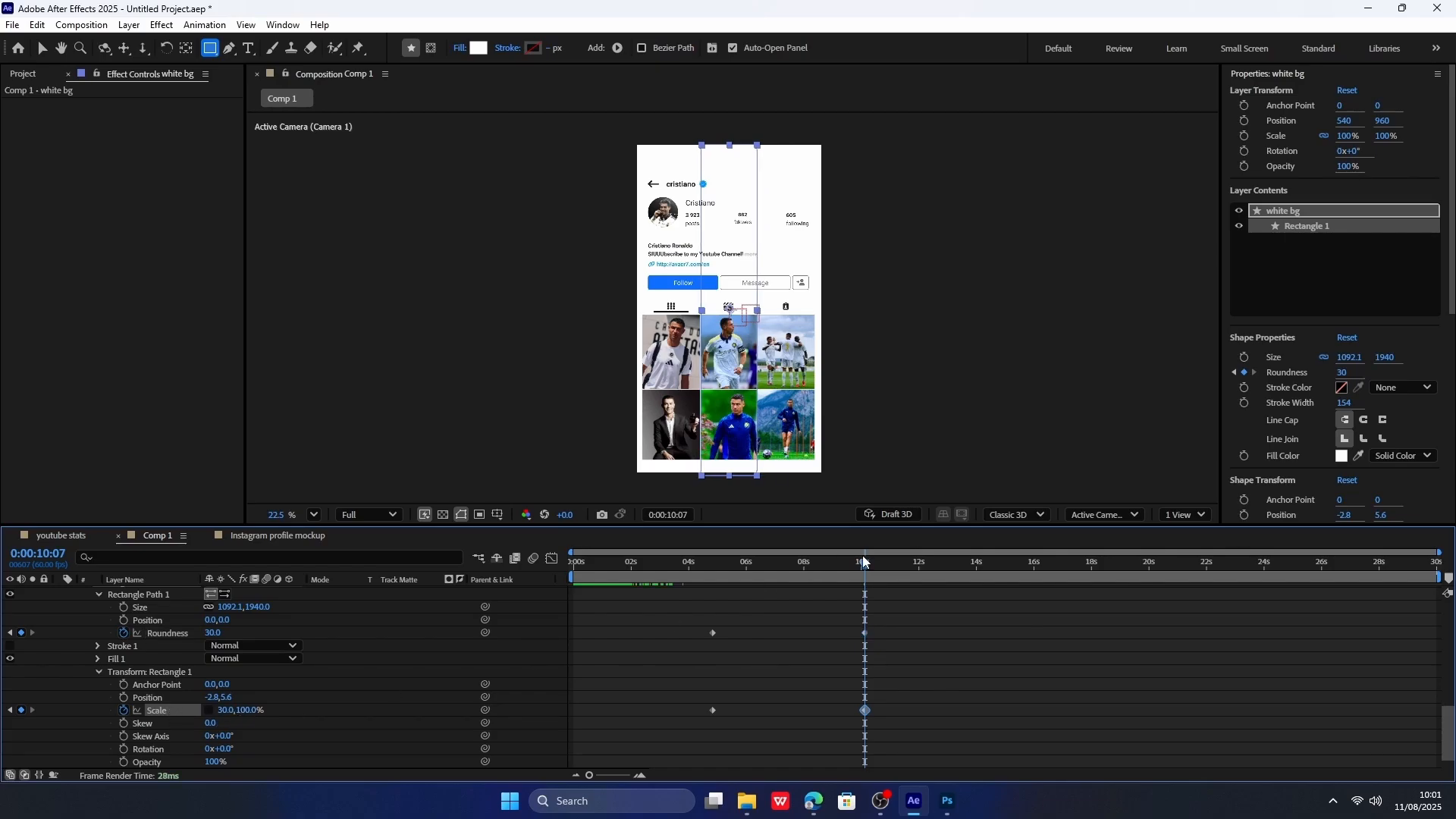
drag(862, 555, 1089, 555)
Add a Drop Shadow with 89% opacity, distance 3 and softness 202 to white bg, and shrink its rectangle to 24% width and a much smaller height.
drag(944, 560, 815, 577)
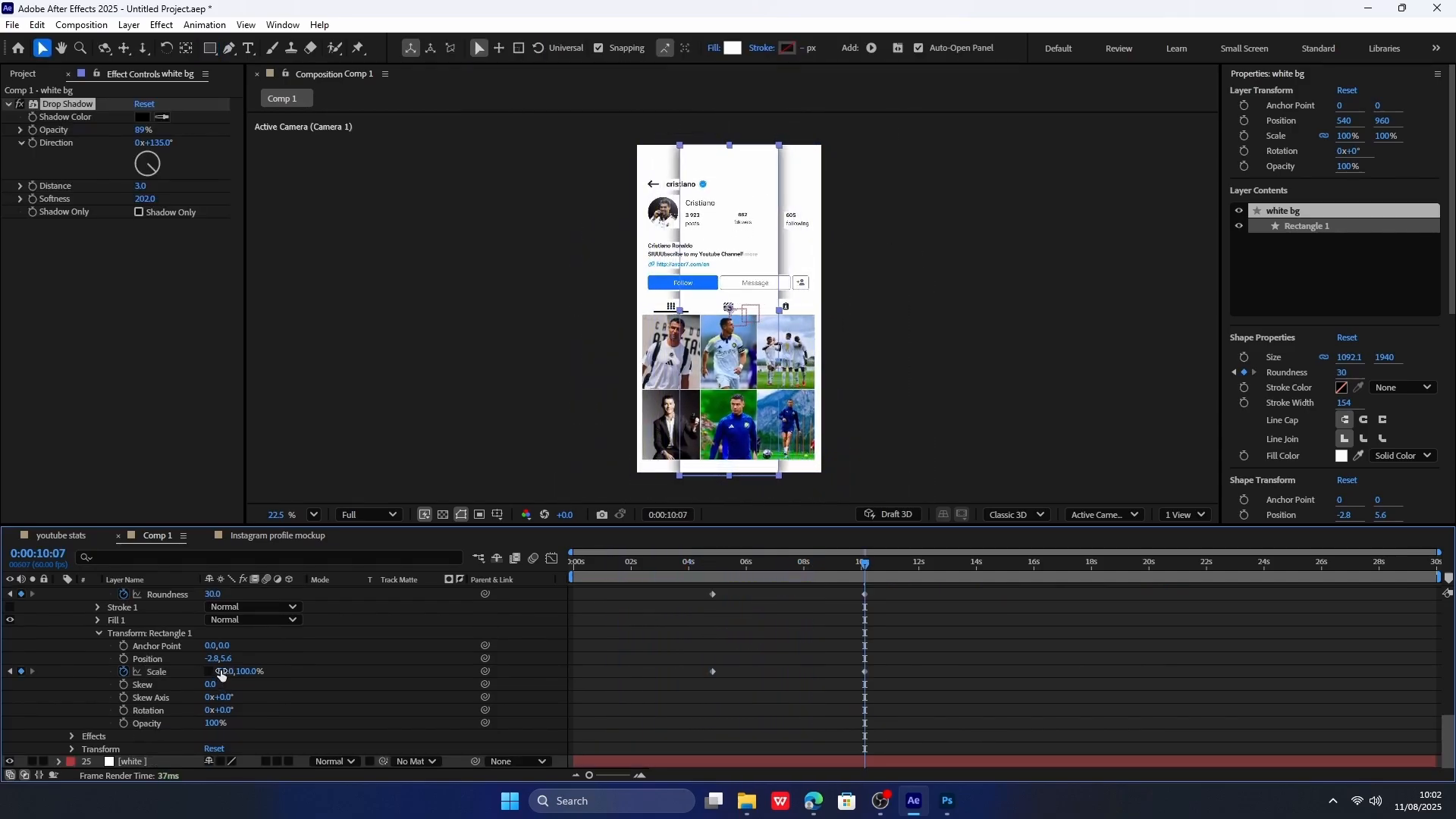
drag(220, 675, 236, 673)
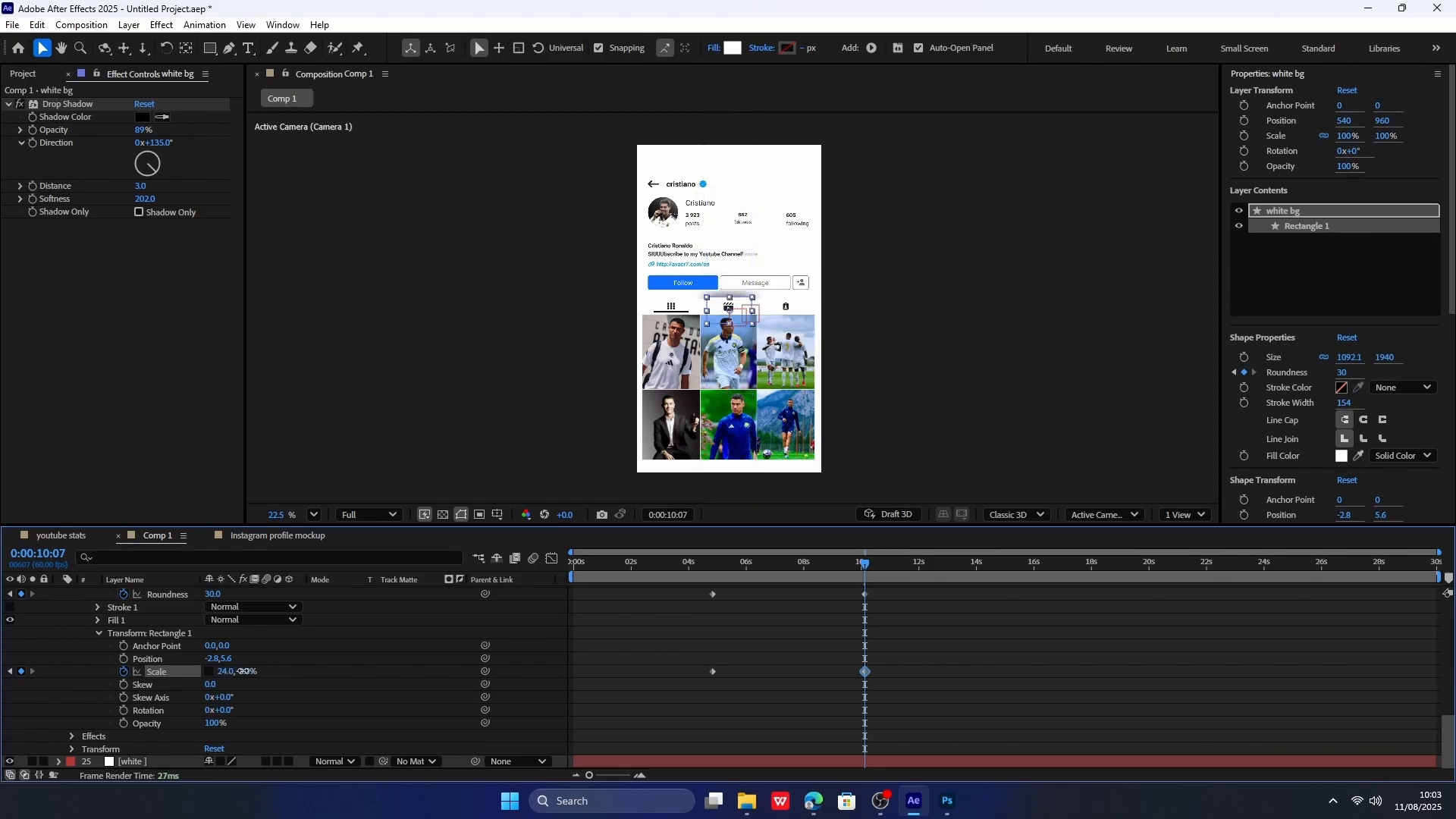
Find the Drop Shadow effect and apply it to the background layer.
scroll(220, 705, up, 4)
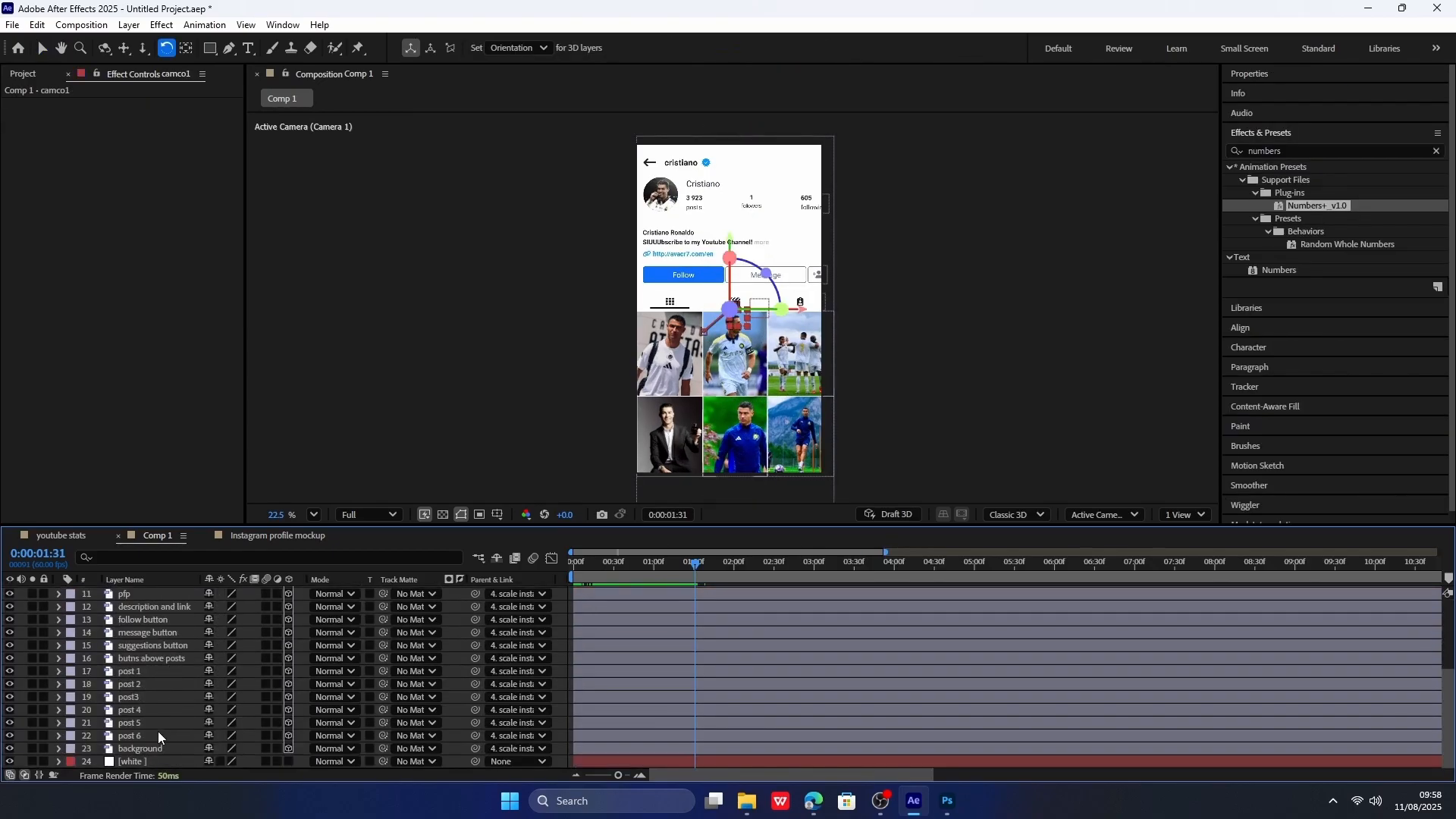
click(149, 748)
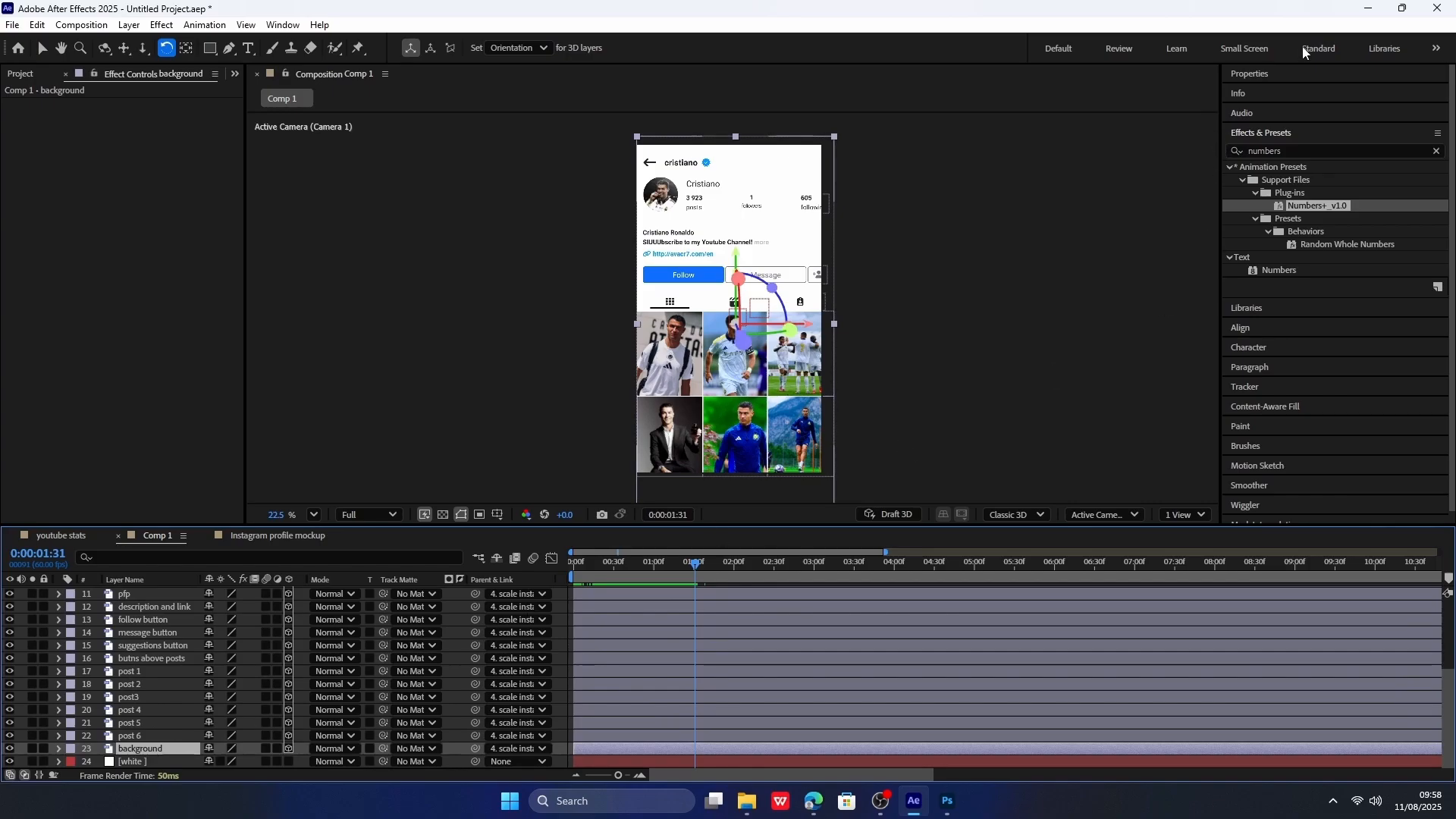
click(1298, 151)
text(drop shadow)
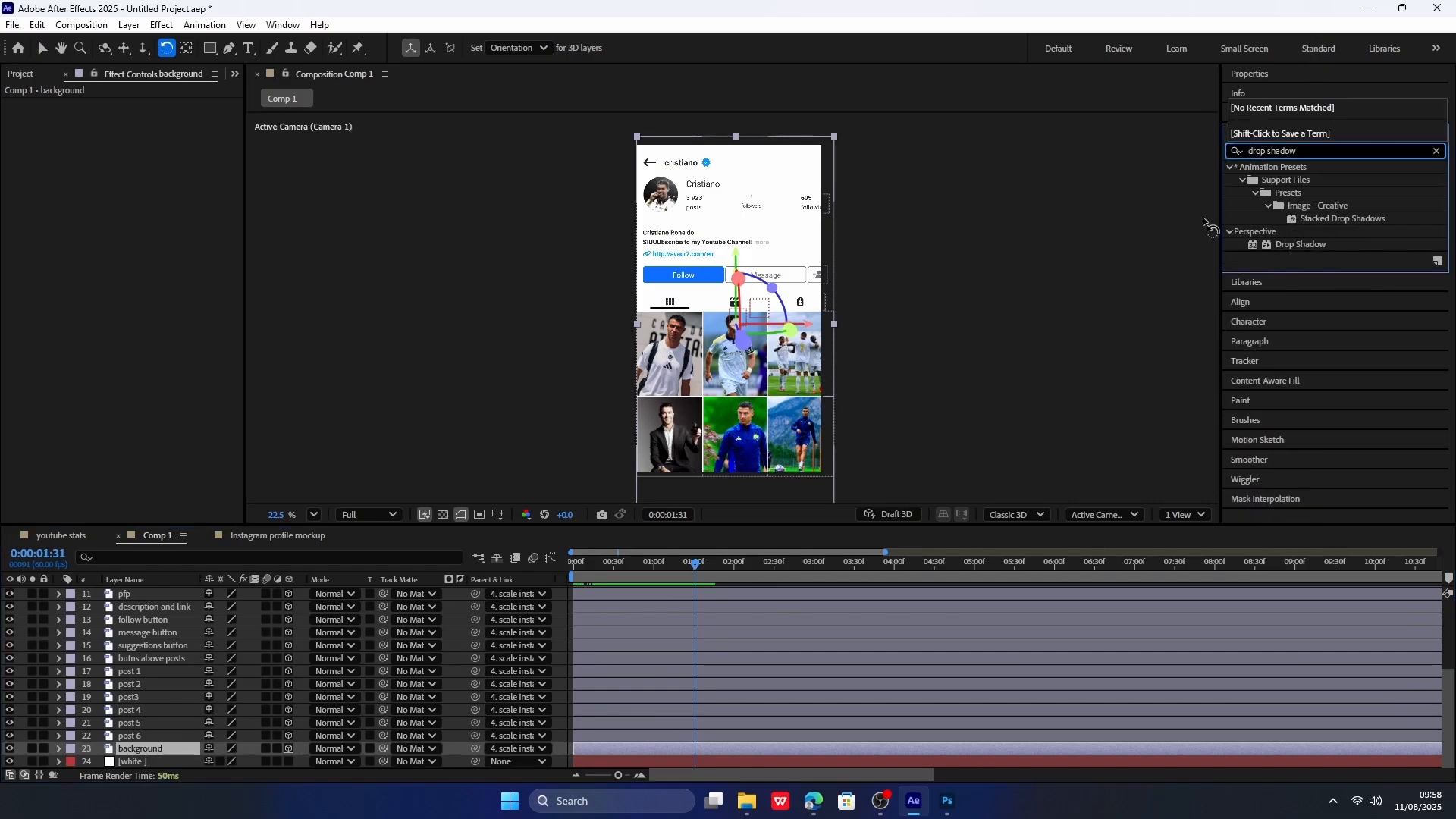
drag(1298, 244, 219, 749)
key(v)
At 0:00:03:15, raise the background layer's Drop Shadow softness to about 231.
drag(625, 560, 834, 552)
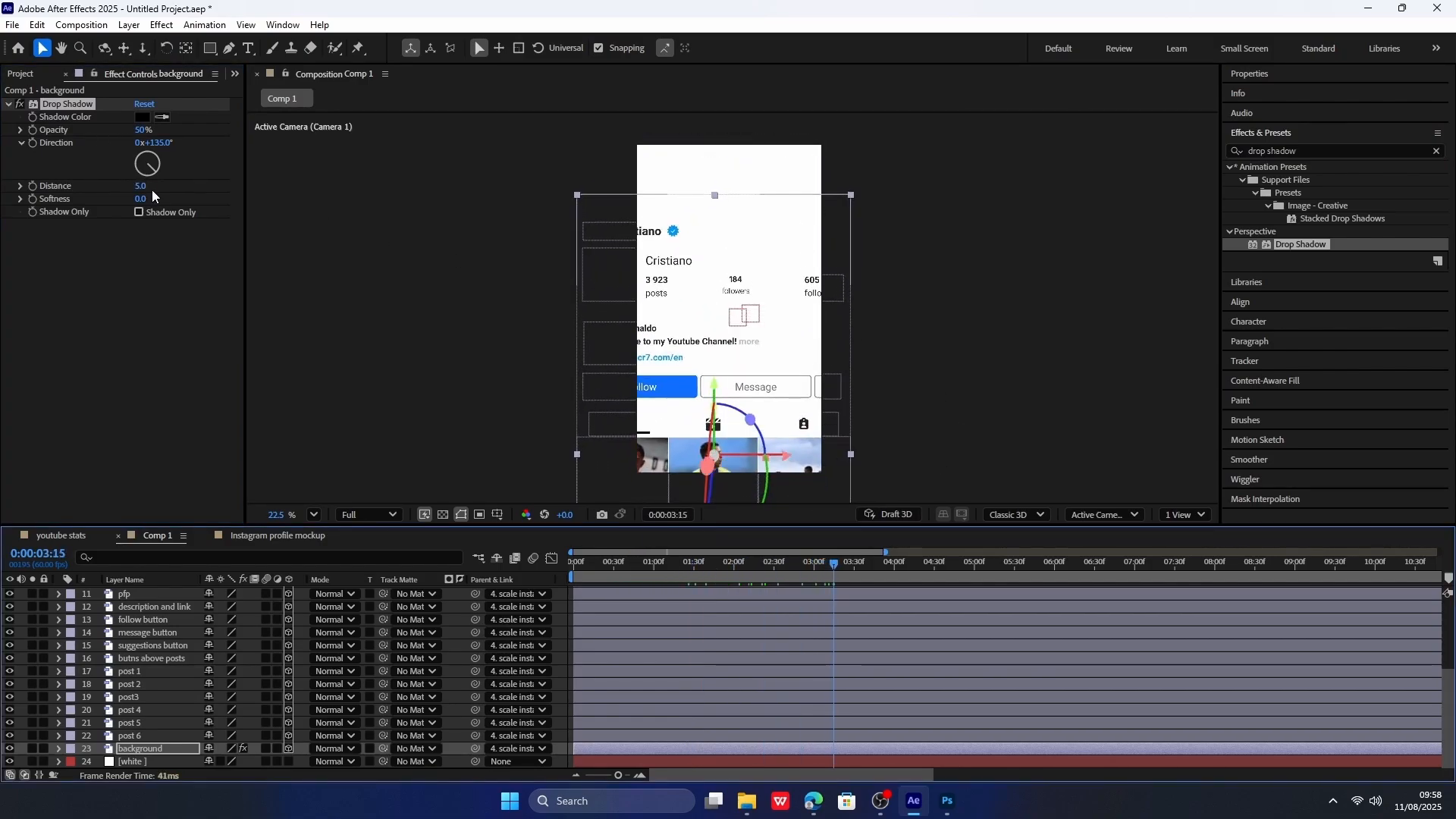
drag(140, 198, 162, 192)
drag(303, 189, 311, 190)
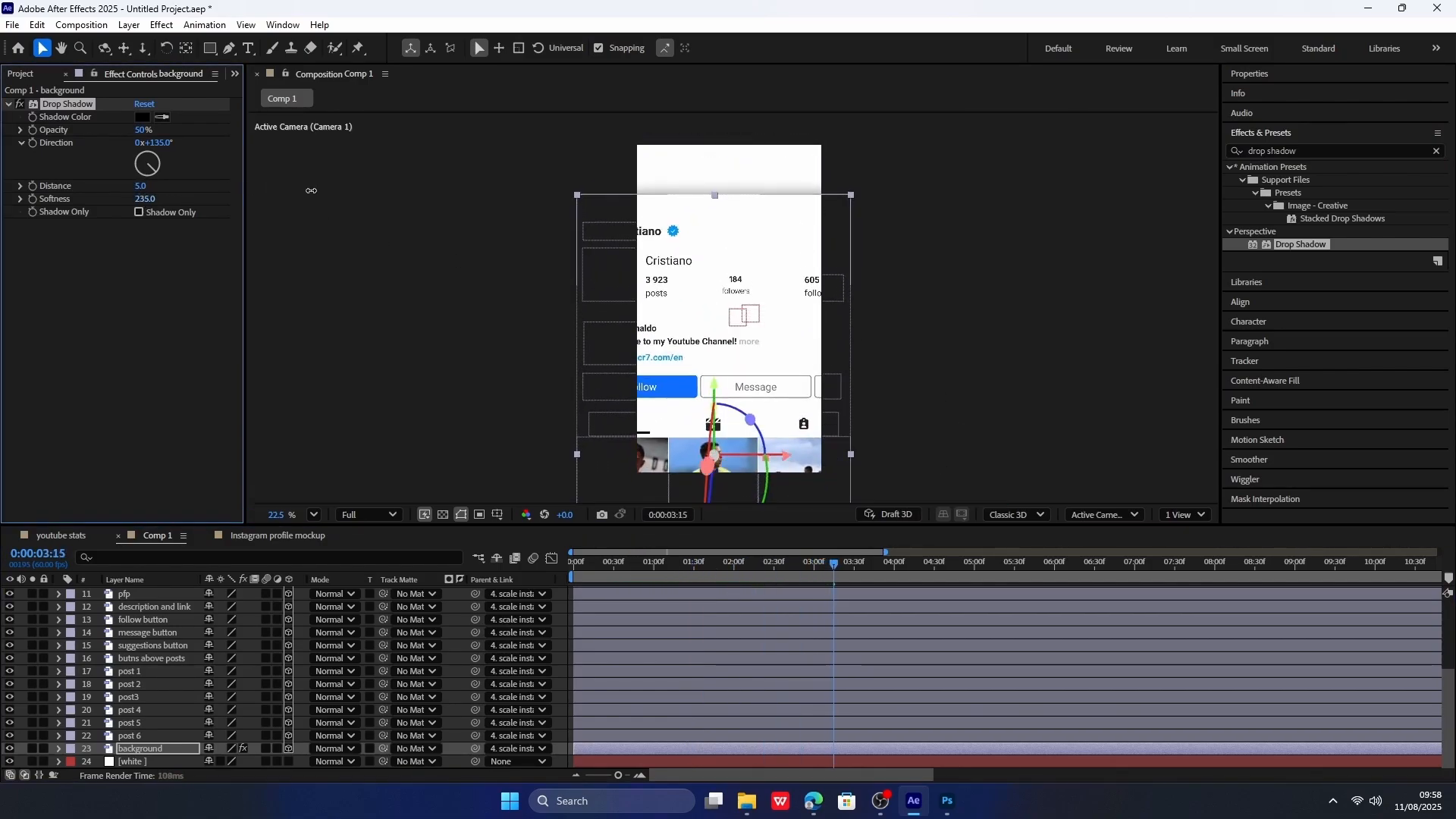
click(144, 749)
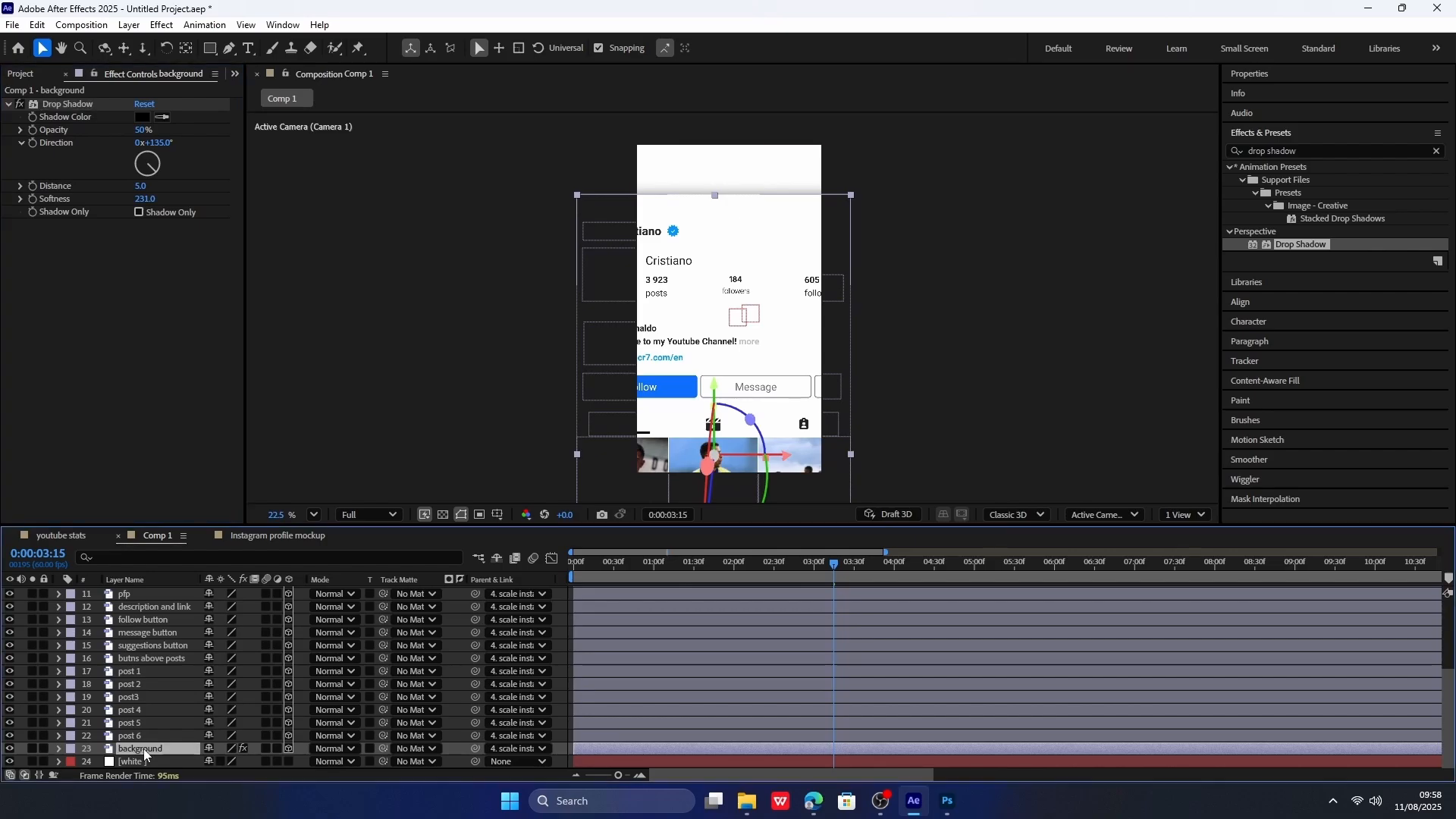
Examine the background layer's Transform and Material Options properties and check how its drop shadow looks between 0:00:03:15 and 0:00:03:44.
click(59, 749)
scroll(189, 720, down, 5)
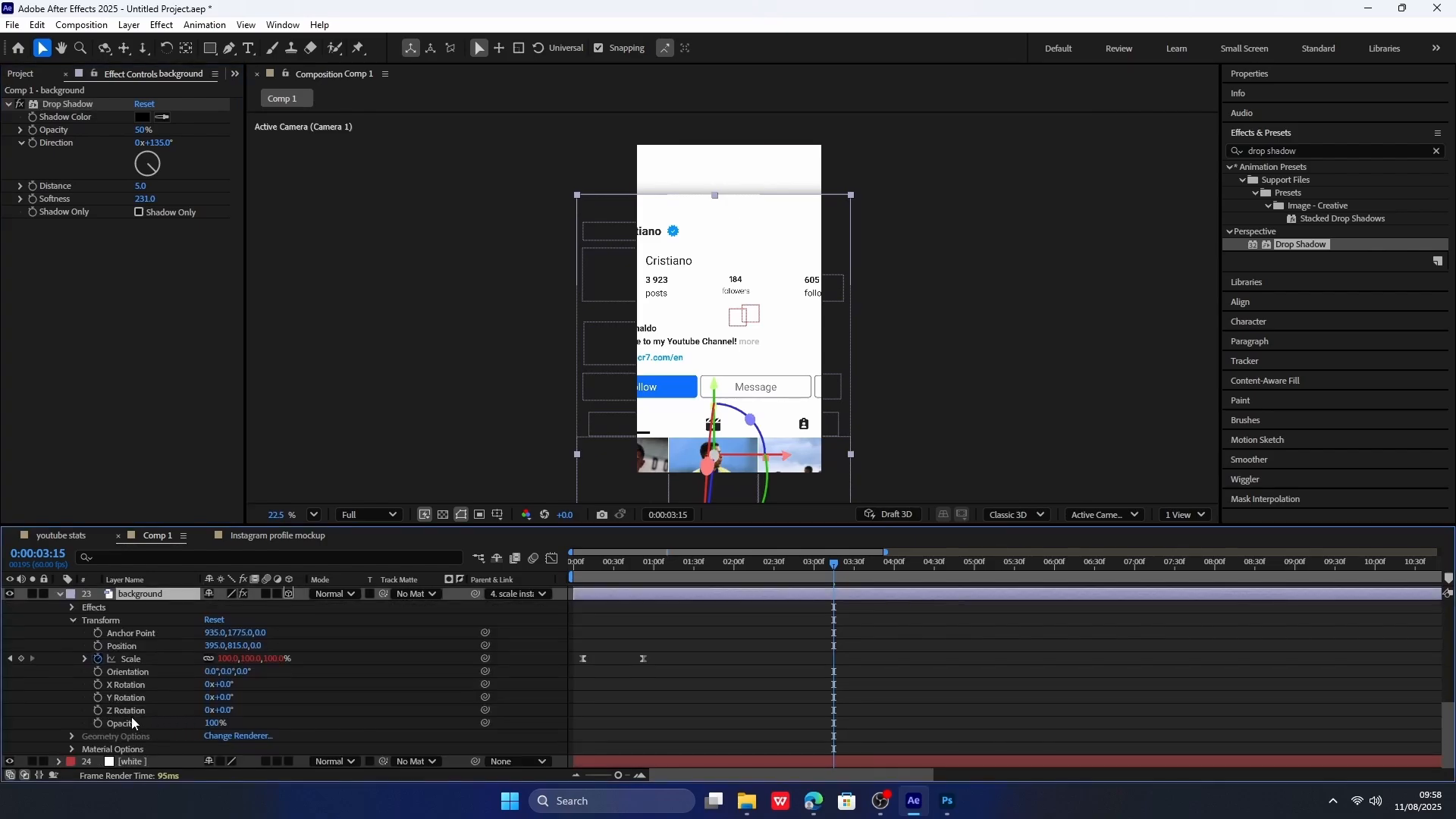
click(71, 620)
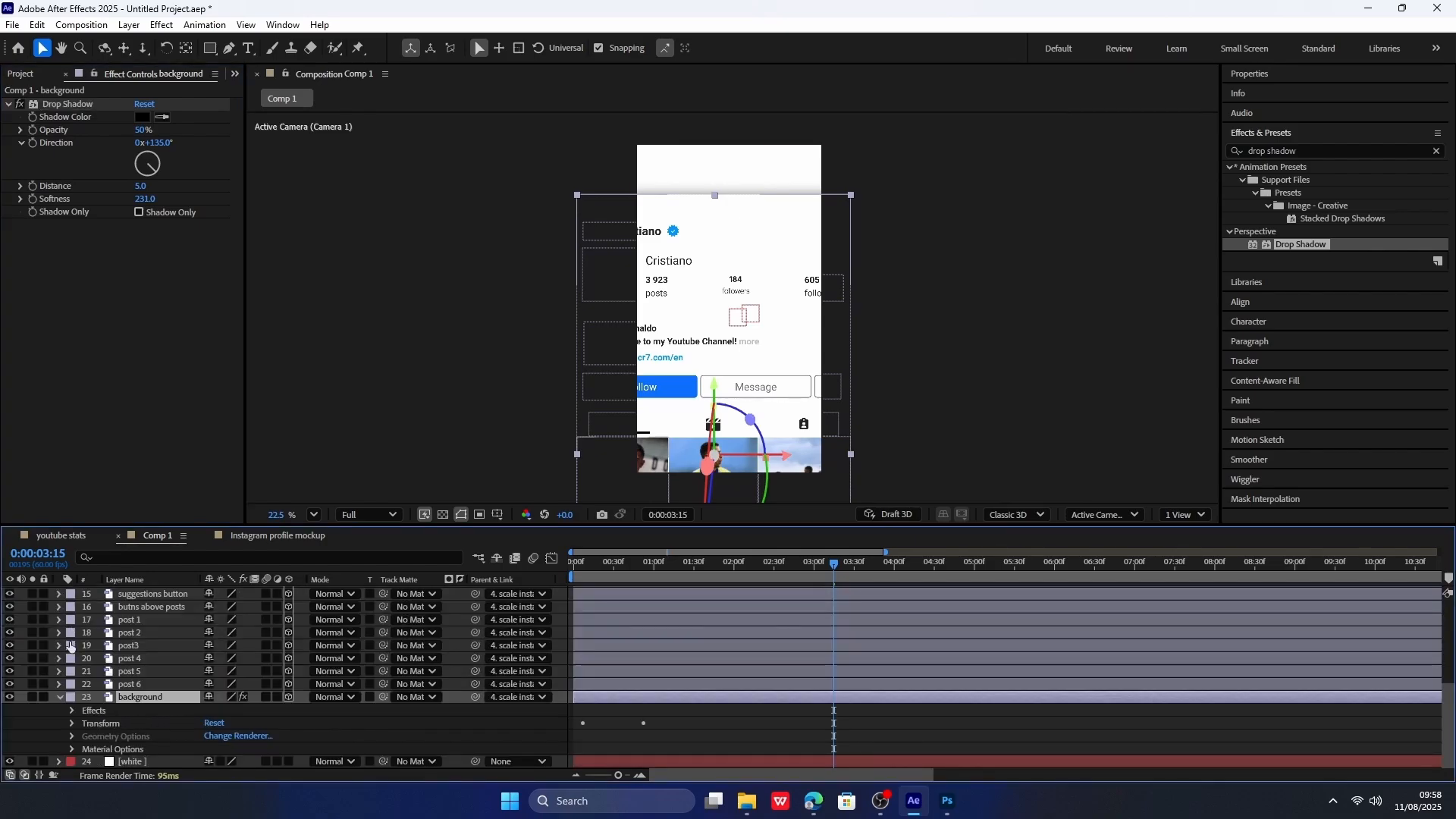
click(71, 749)
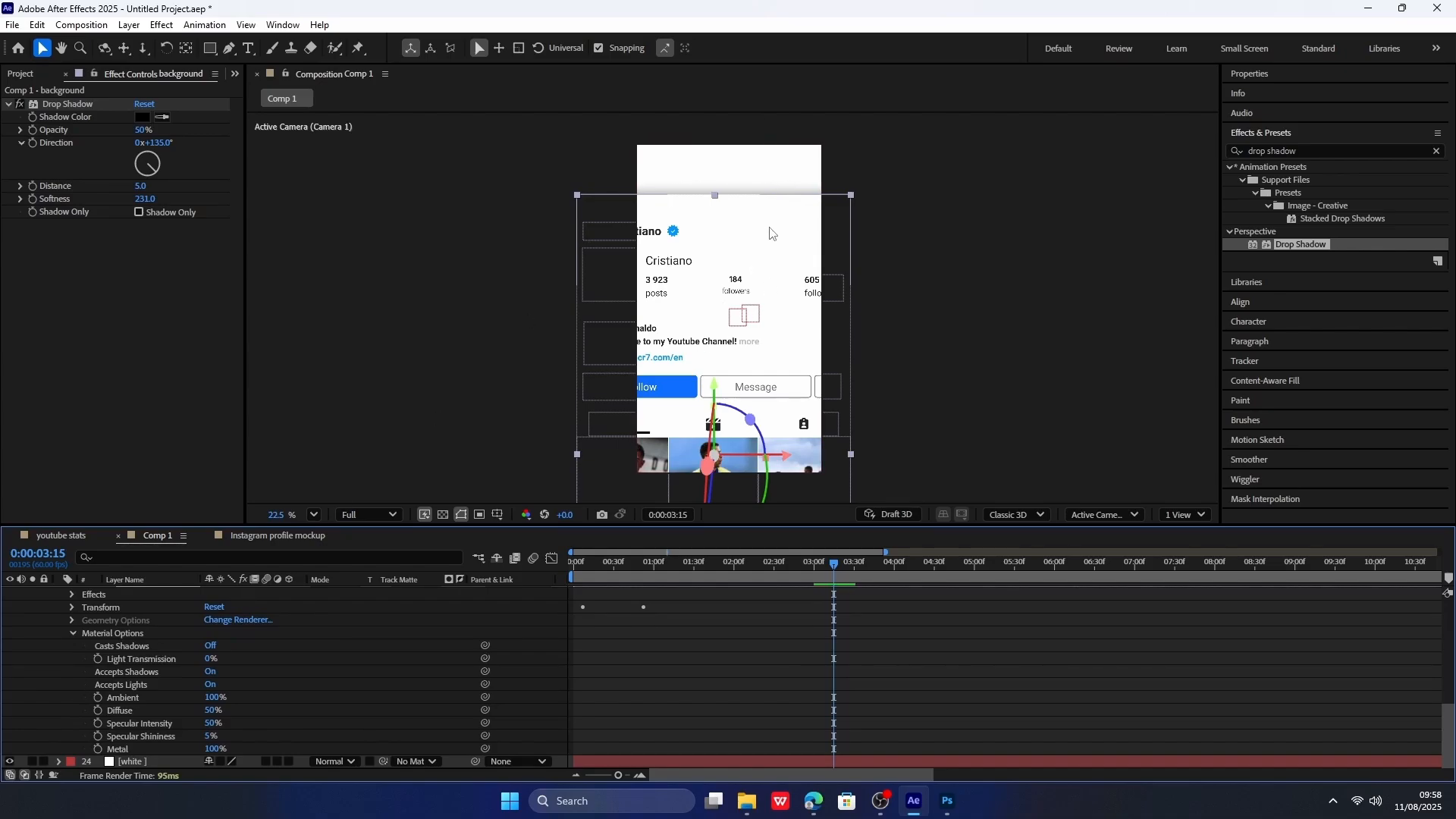
click(760, 180)
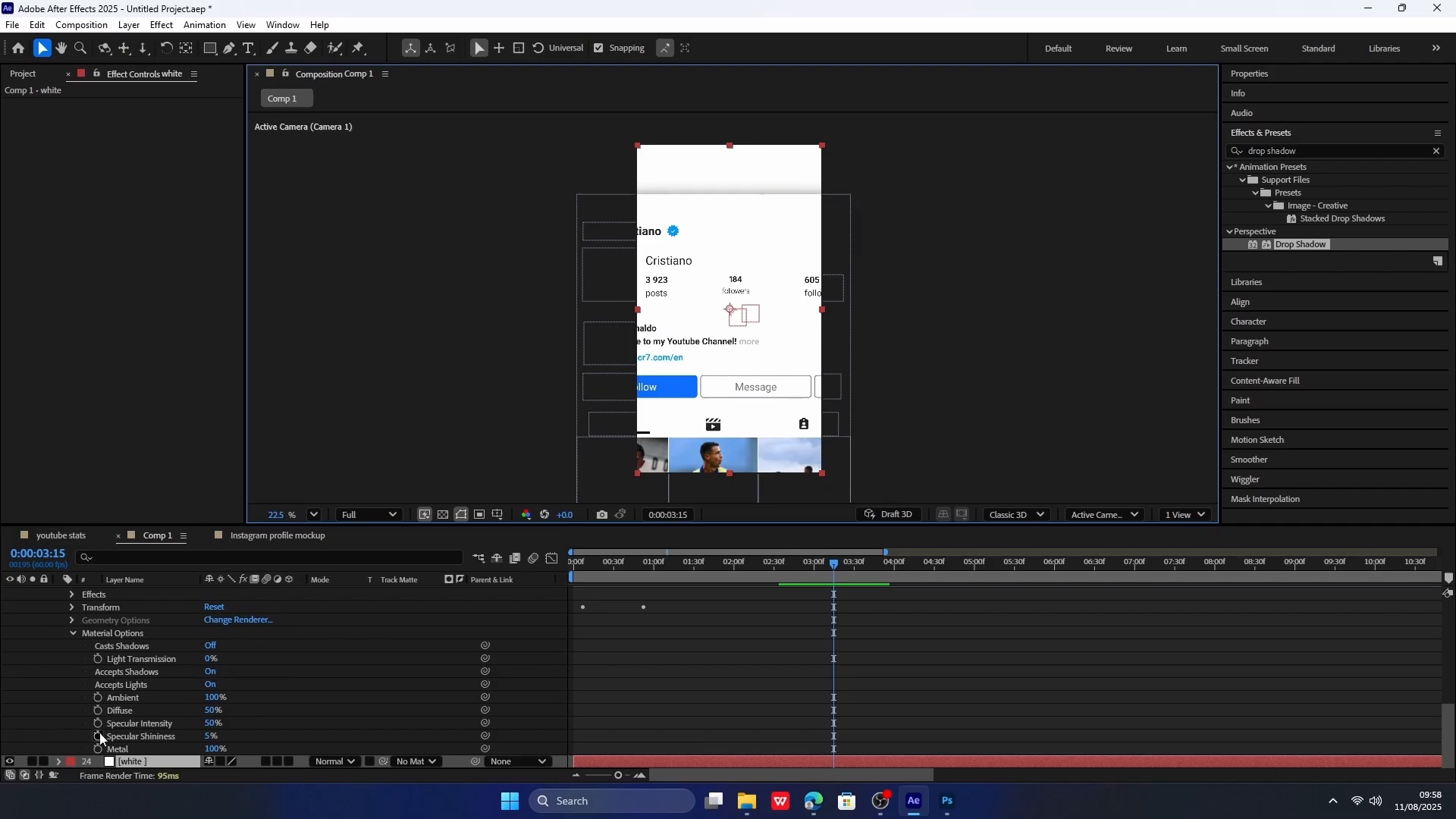
drag(575, 569, 782, 562)
click(873, 561)
scroll(230, 640, up, 10)
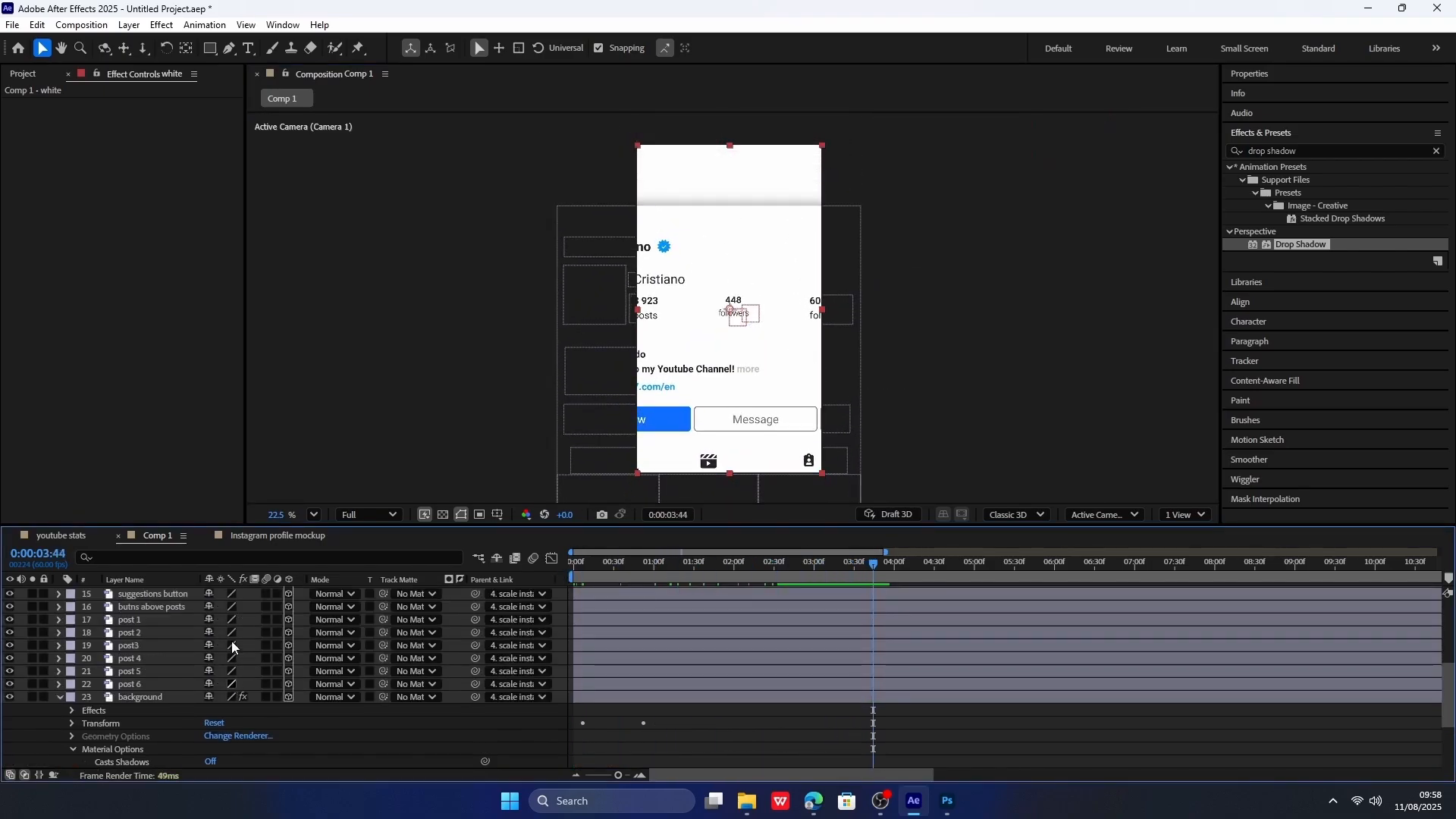
right_click(166, 594)
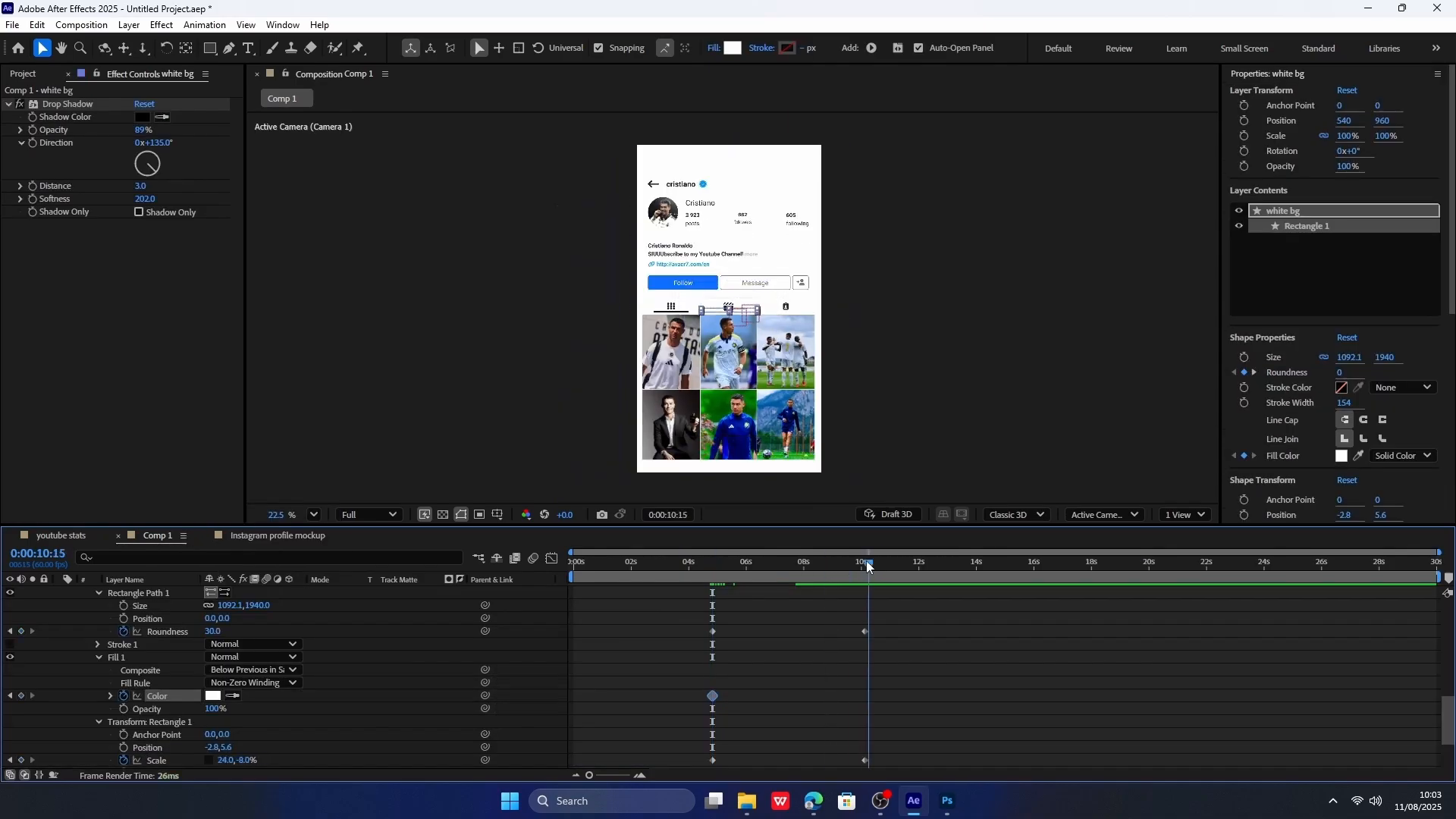
Keyframe the white bg rectangle's fill colour to a bright red at 0:00:10:07, matching its end Scale keyframe.
drag(866, 561, 861, 567)
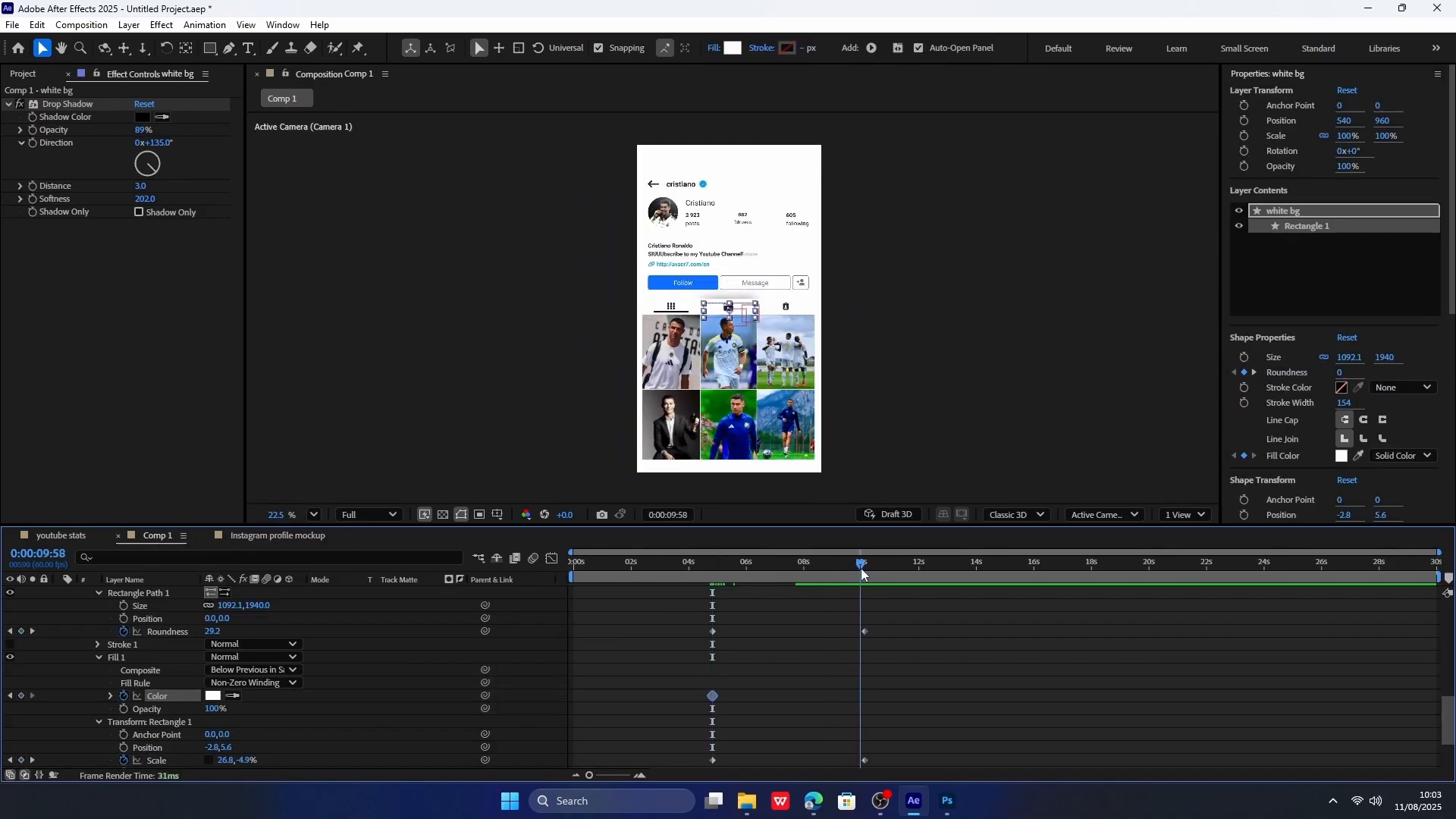
click(31, 760)
click(213, 695)
drag(708, 311, 709, 254)
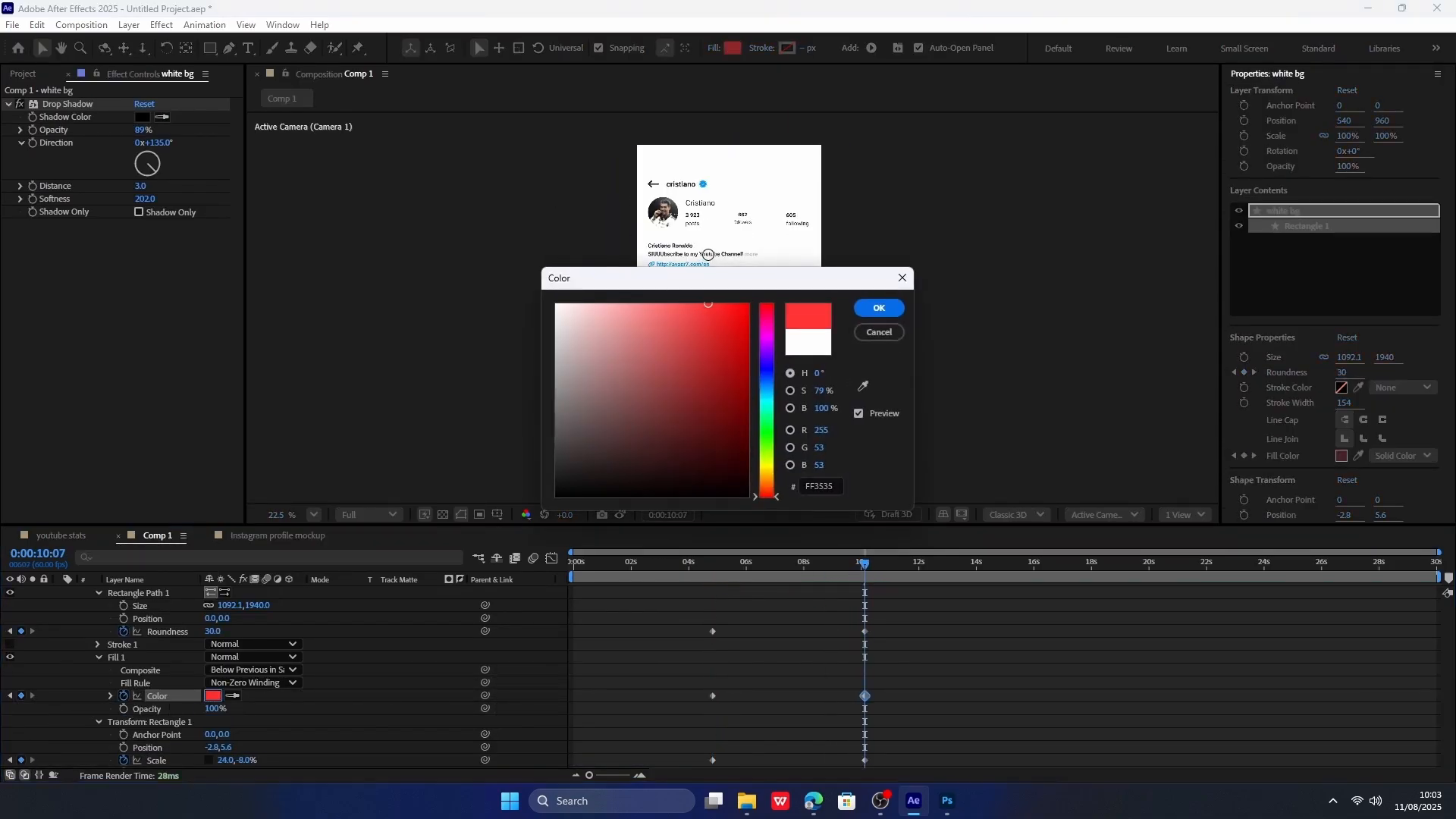
mouse_move(746, 366)
mouse_down()
mouse_move(713, 304)
mouse_move(741, 303)
mouse_move(693, 272)
mouse_up()
click(879, 308)
Apply Easy Ease to white bg's Roundness, Color and Scale keyframes and work on their speed curves in the graph editor.
scroll(780, 699, down, 2)
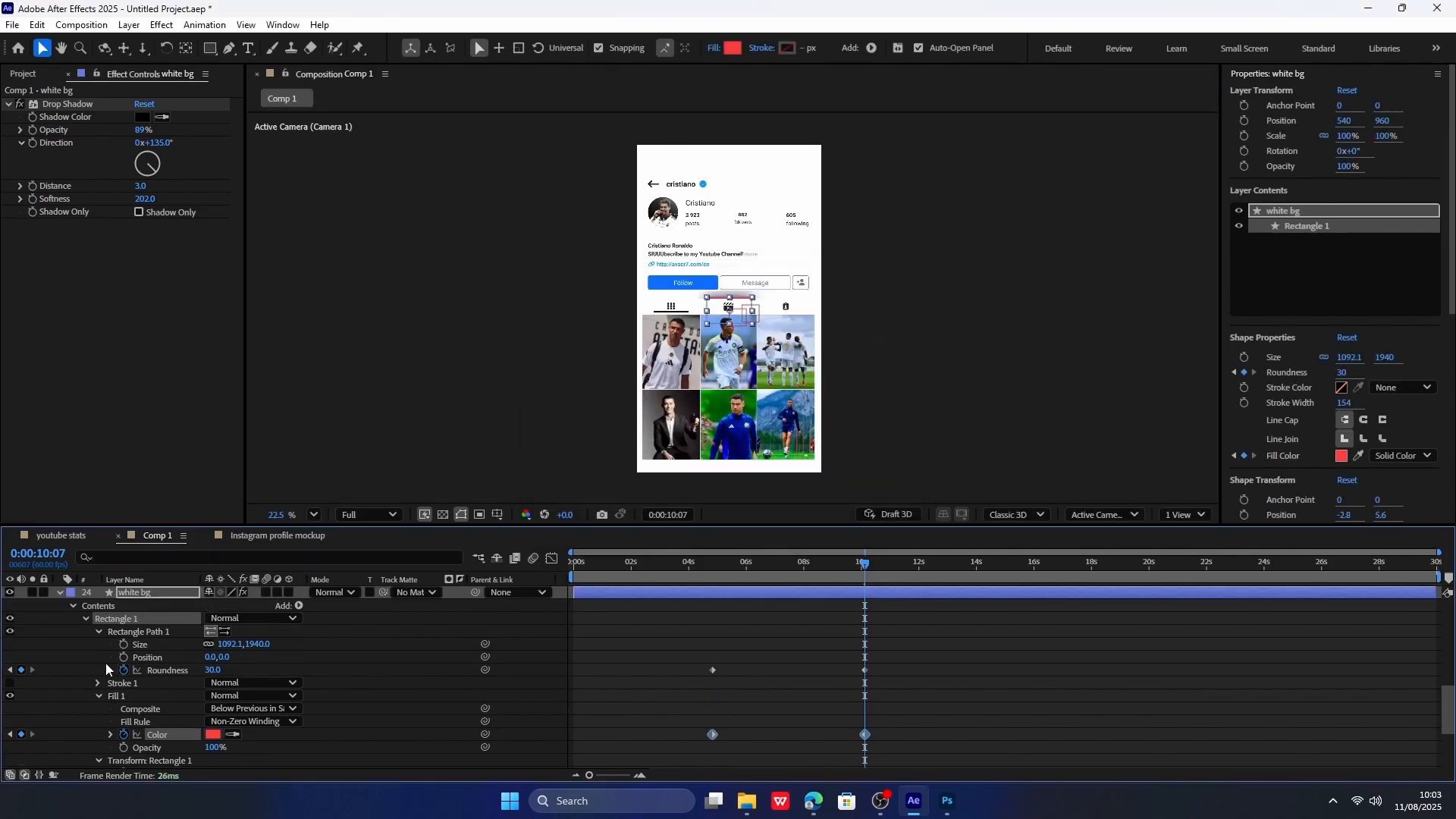
drag(885, 739, 667, 593)
key(F9)
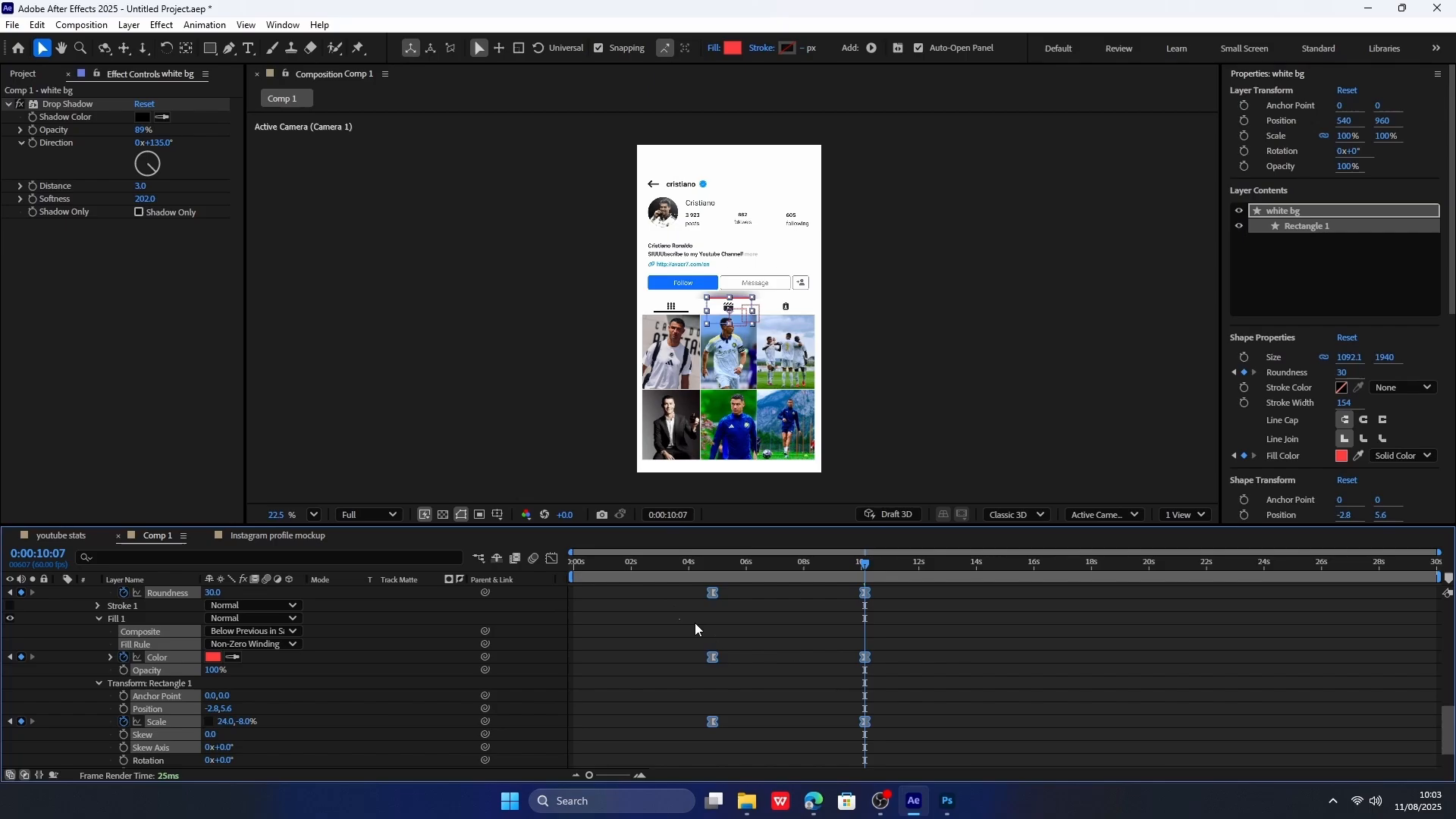
click(557, 557)
drag(880, 641, 602, 676)
scroll(844, 654, up, 3)
scroll(604, 662, down, 3)
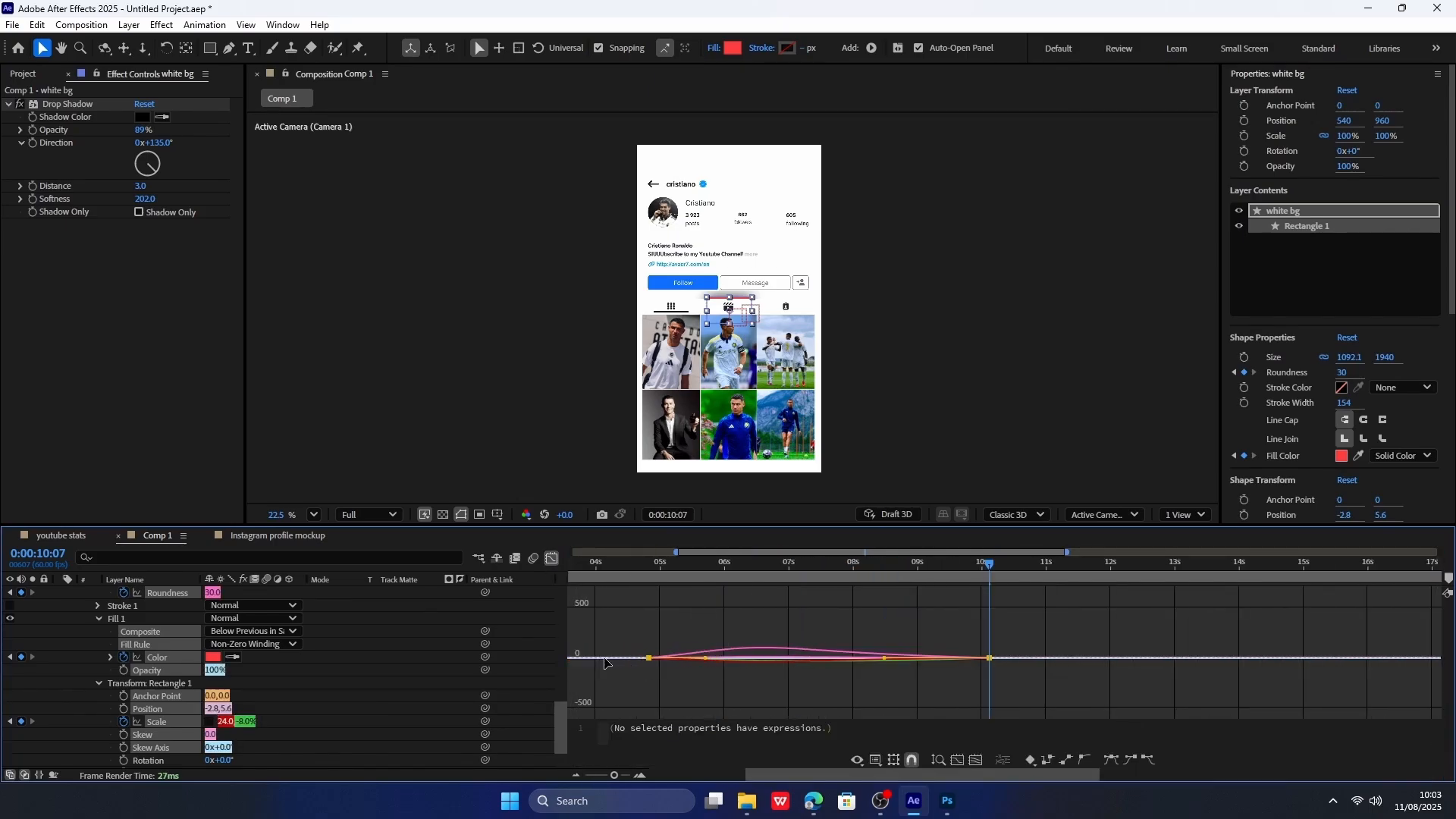
key(u)
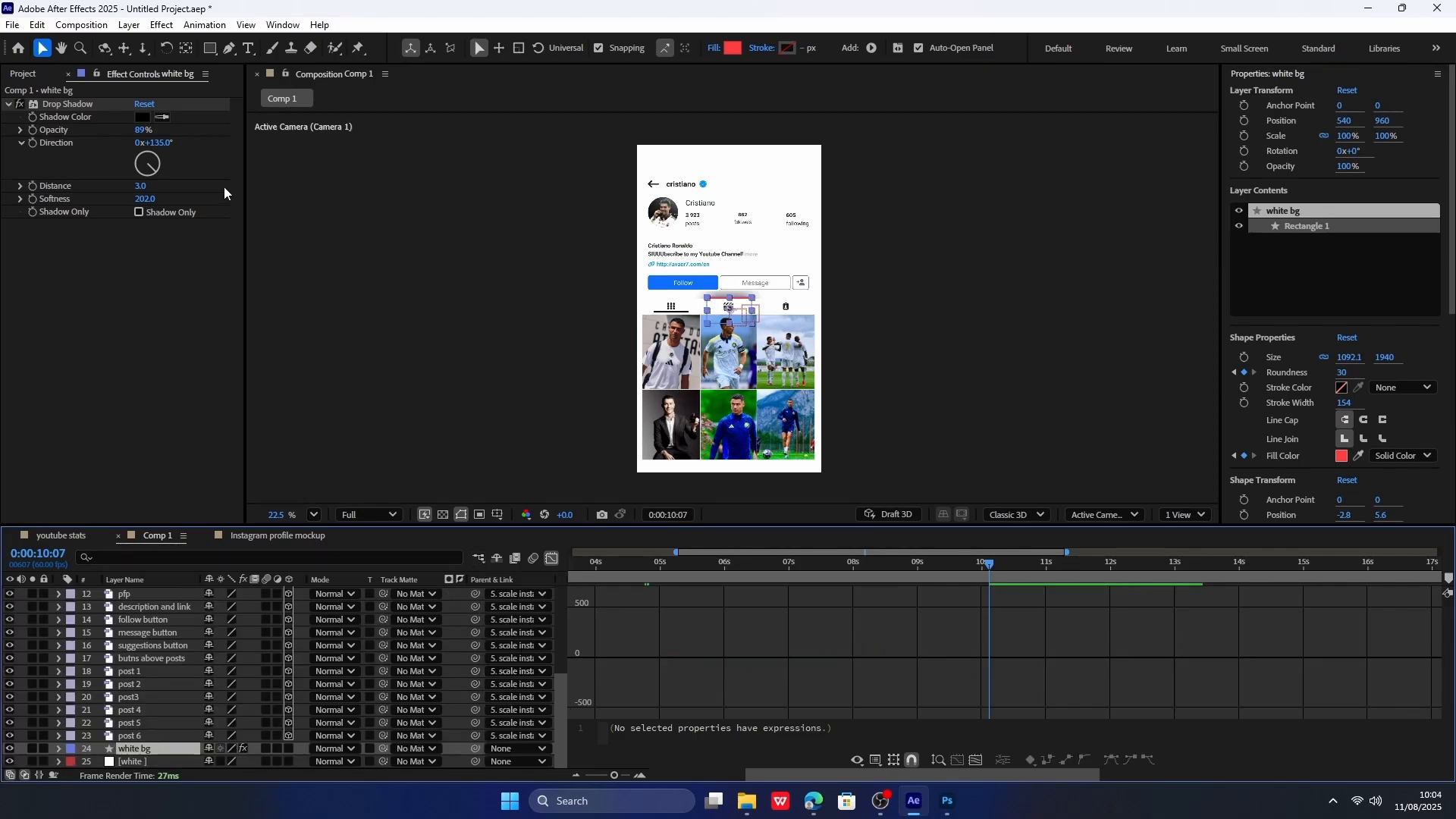
Draw a small white play triangle with the Pen tool over the reels icon, on its own shape layer.
click(229, 48)
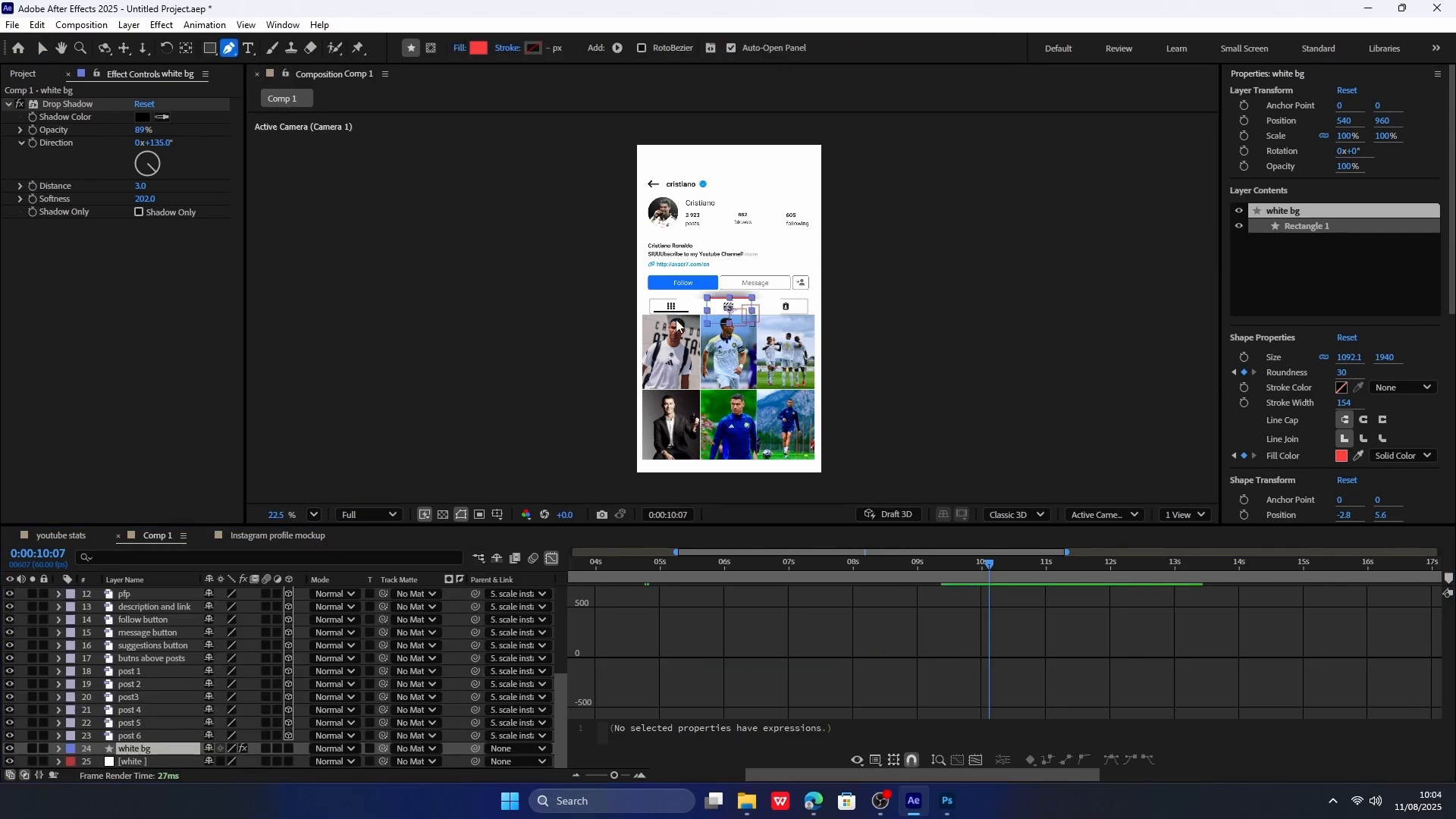
scroll(718, 307, up, 5)
scroll(718, 307, up, 2)
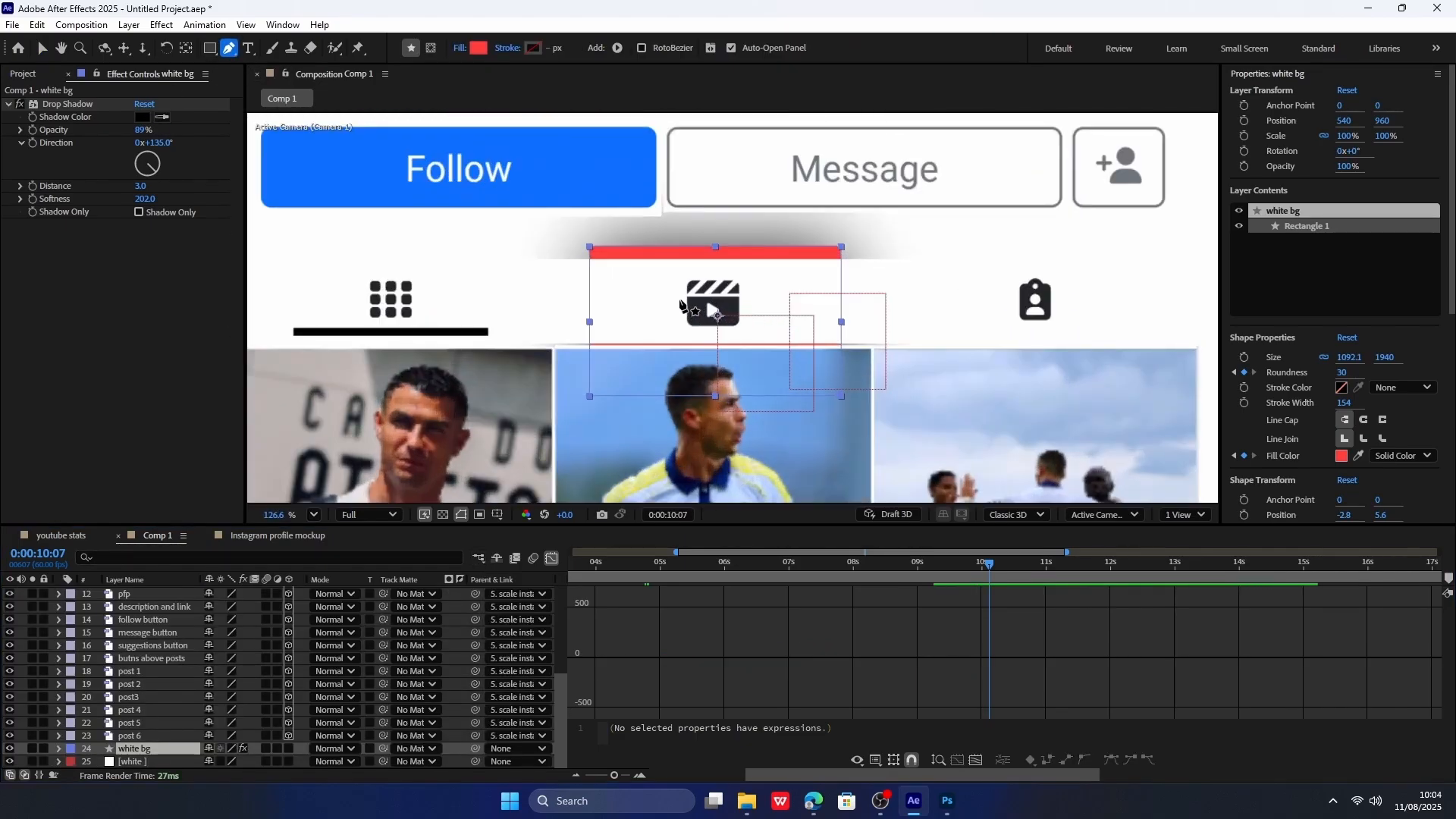
click(687, 291)
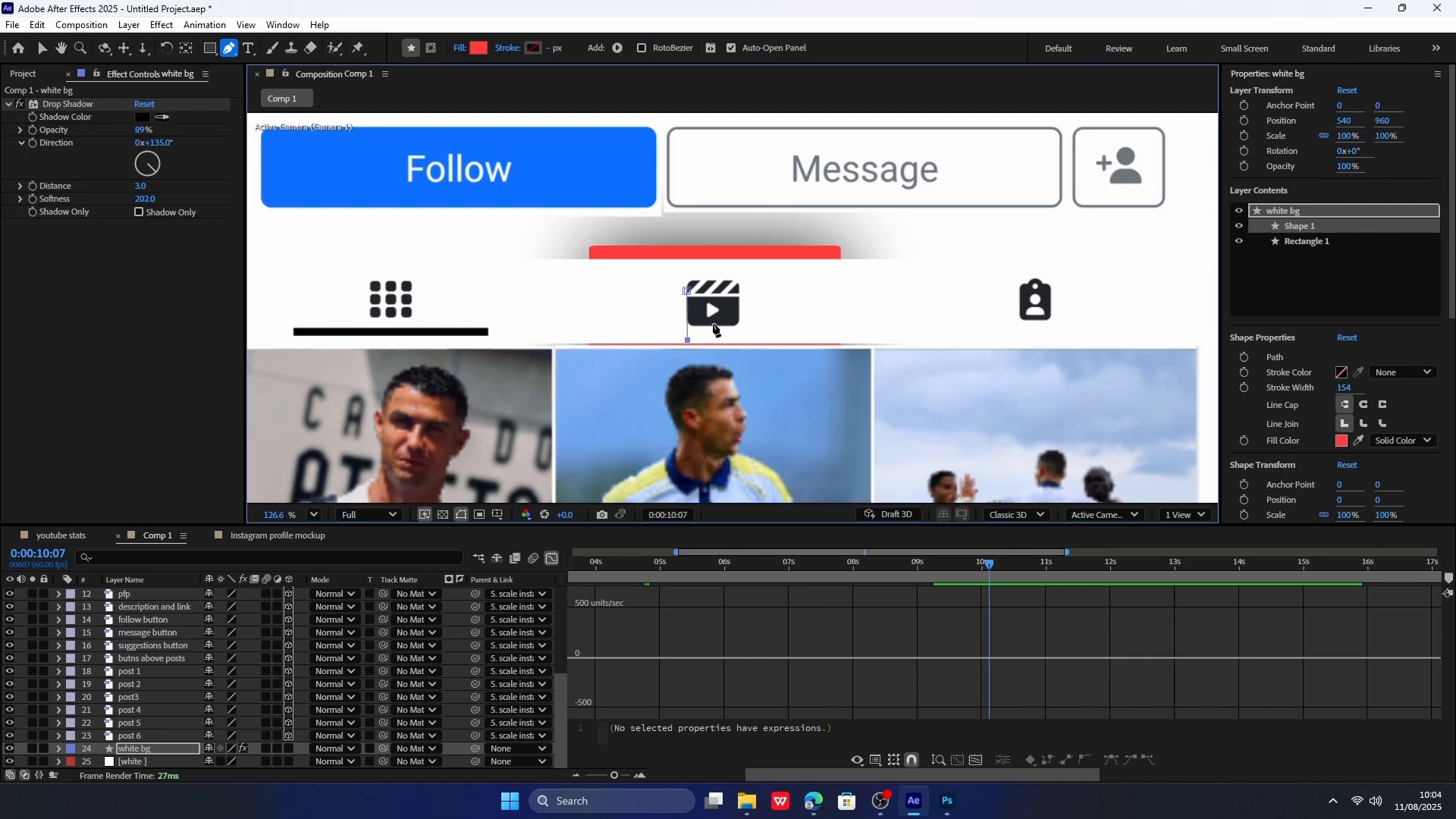
click(689, 292)
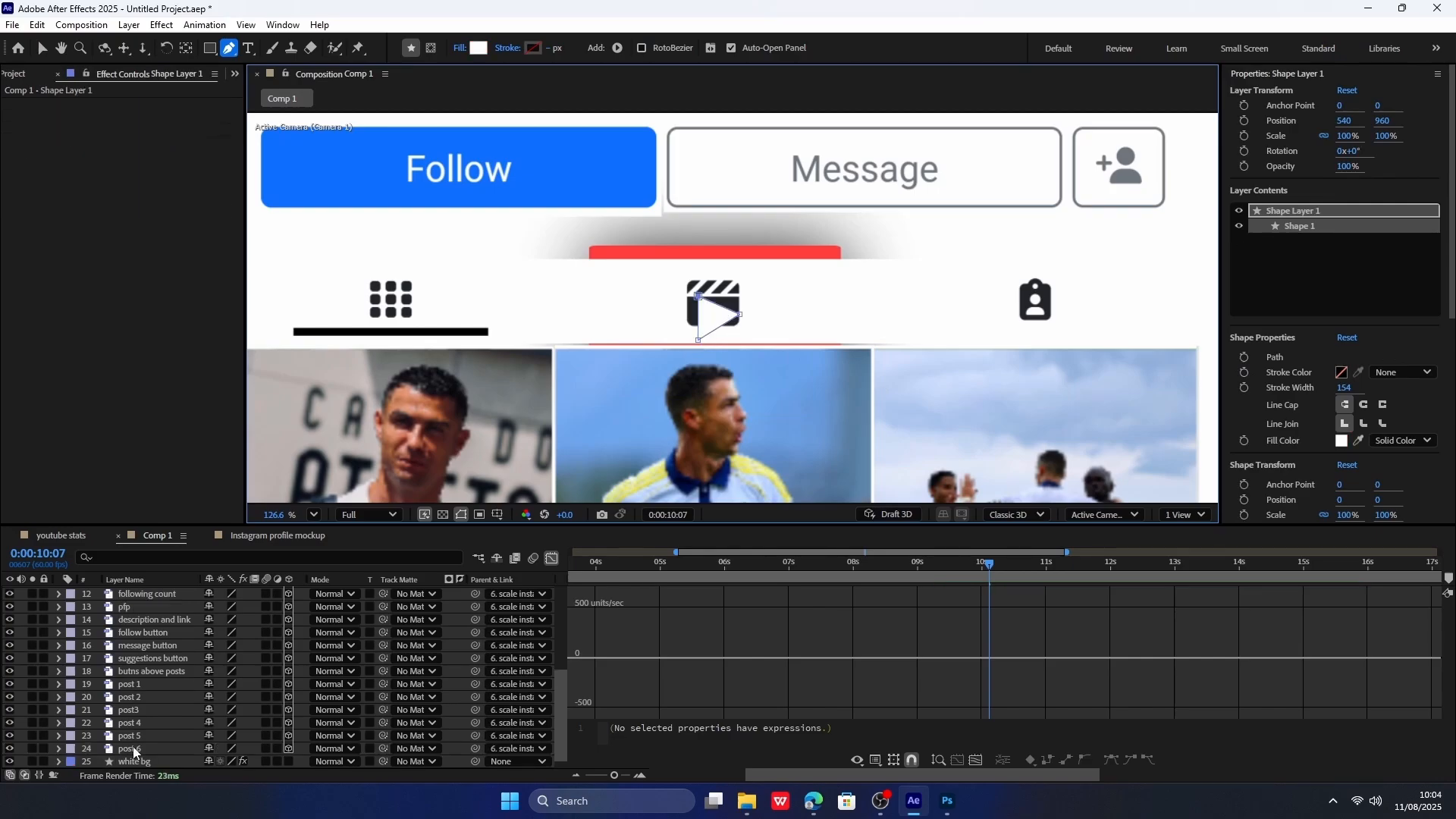
Rename the new shape layer as triangle shape.
scroll(134, 750, up, 5)
click(144, 594)
key(Return)
text(trianb)
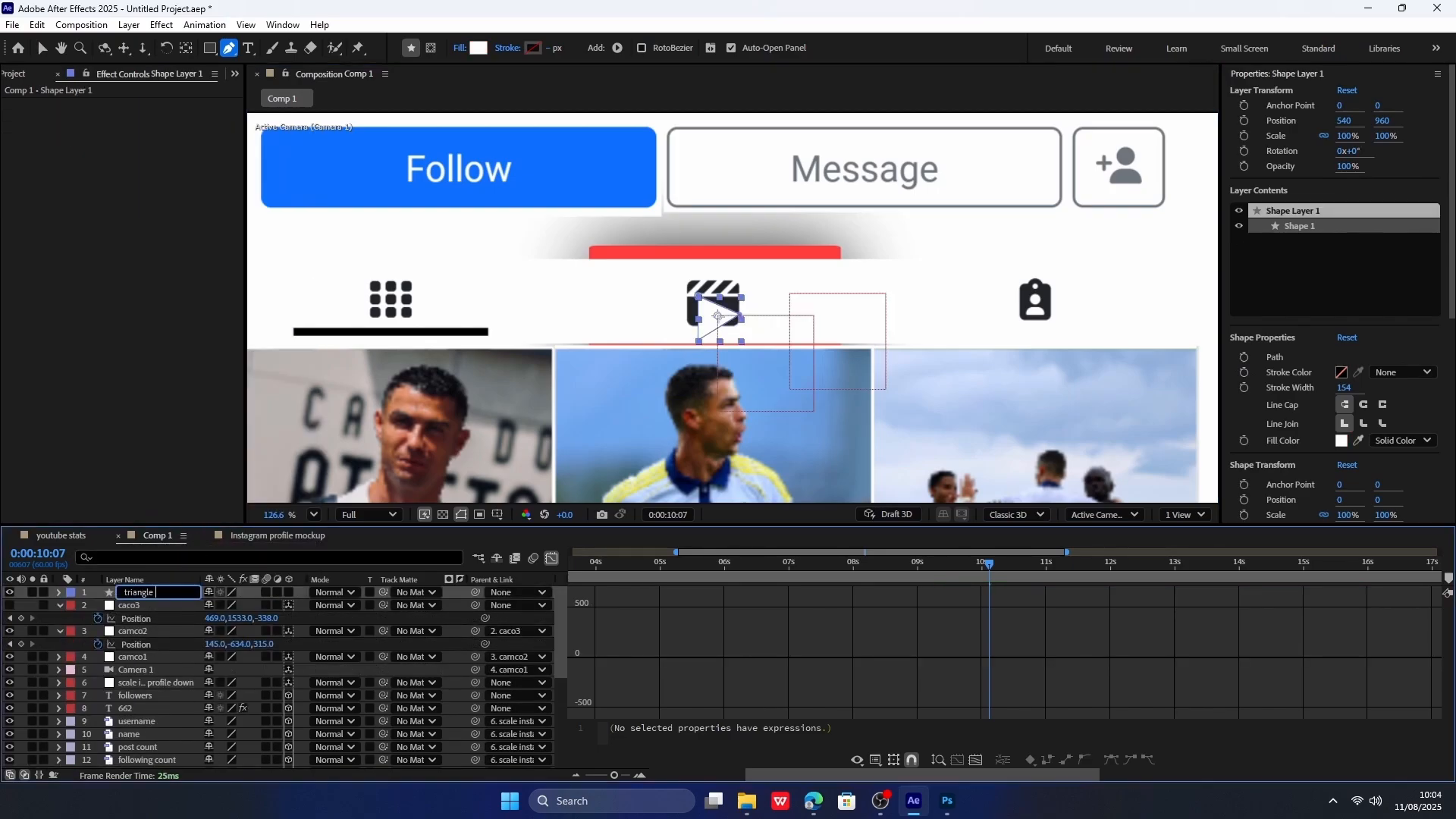
key(Return)
Move the triangle shape layer in the stack by cutting it and pasting it directly above white bg.
click(478, 48)
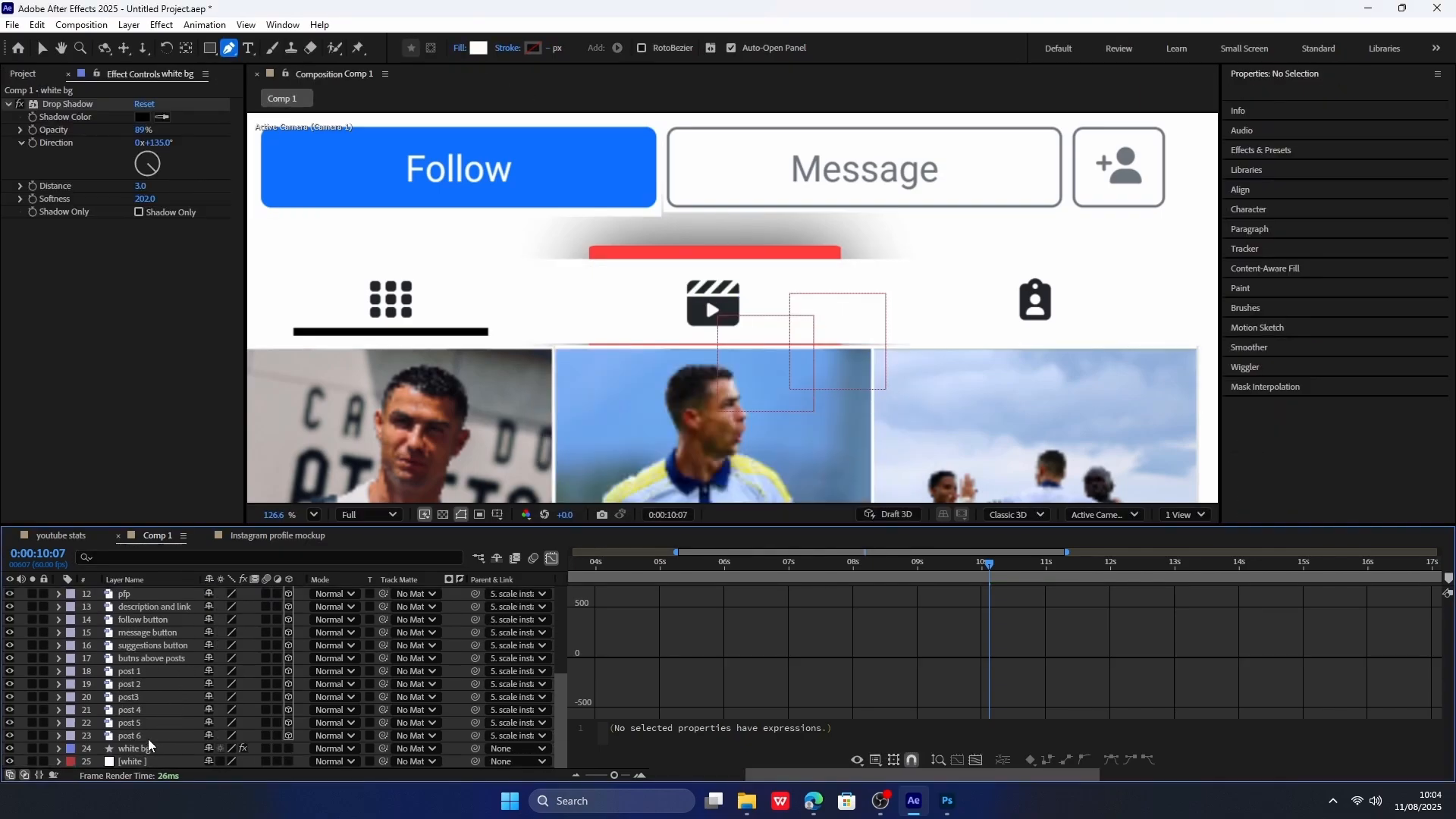
click(147, 747)
key(ctrl+v)
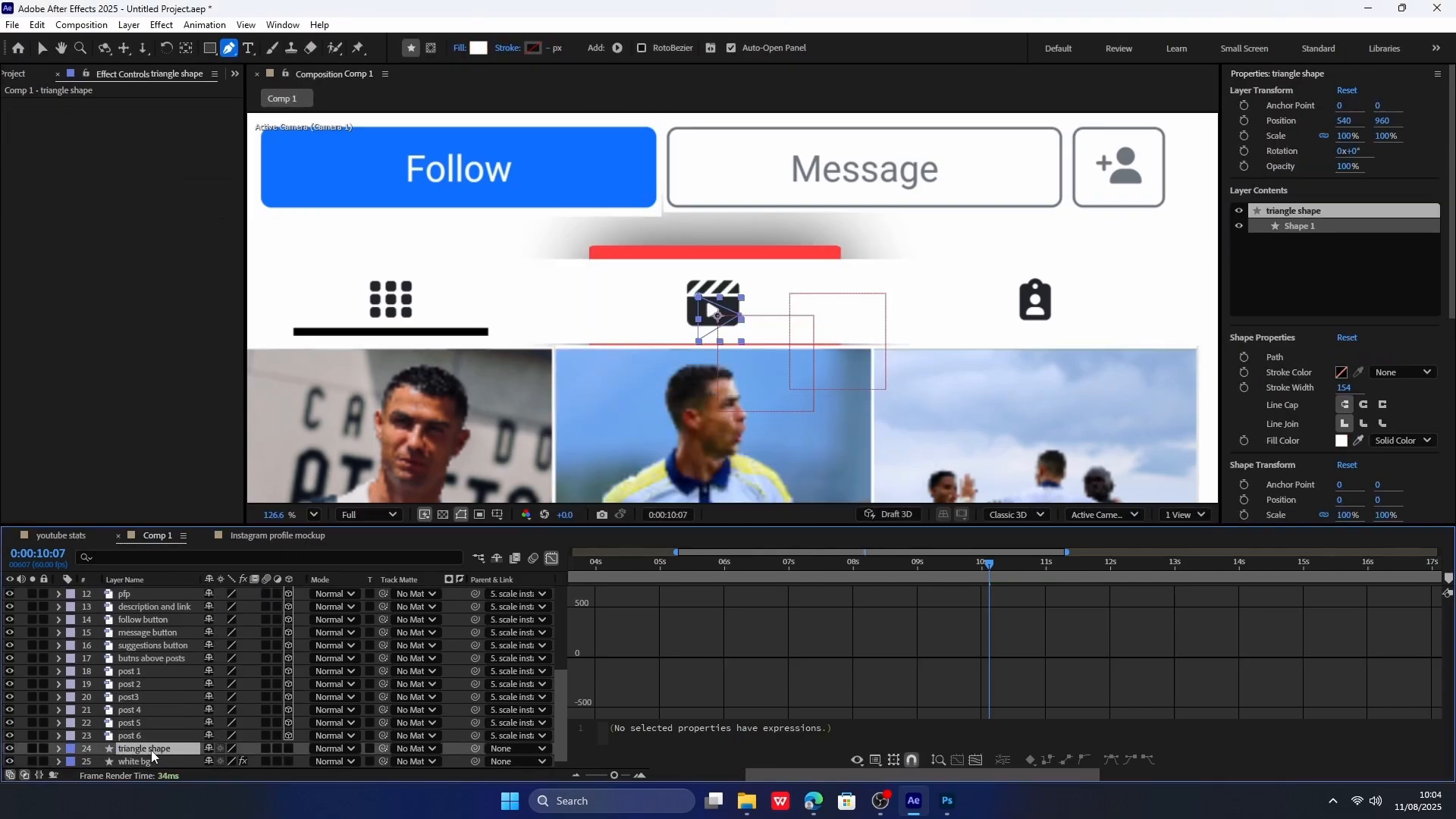
scroll(151, 751, down, 1)
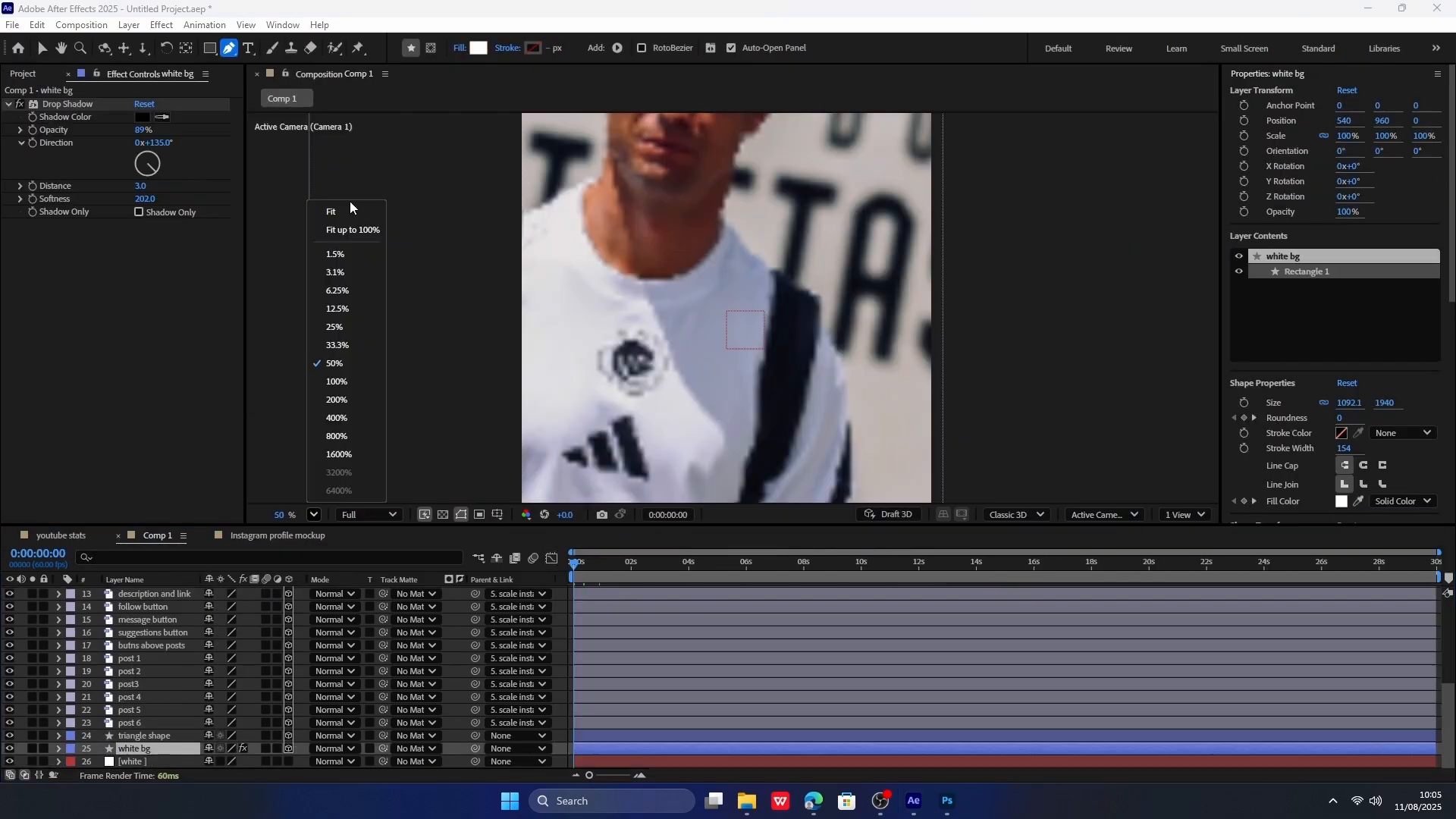
Paste the profile layers' copied Scale keyframes at 0:00:04:46.
click(350, 215)
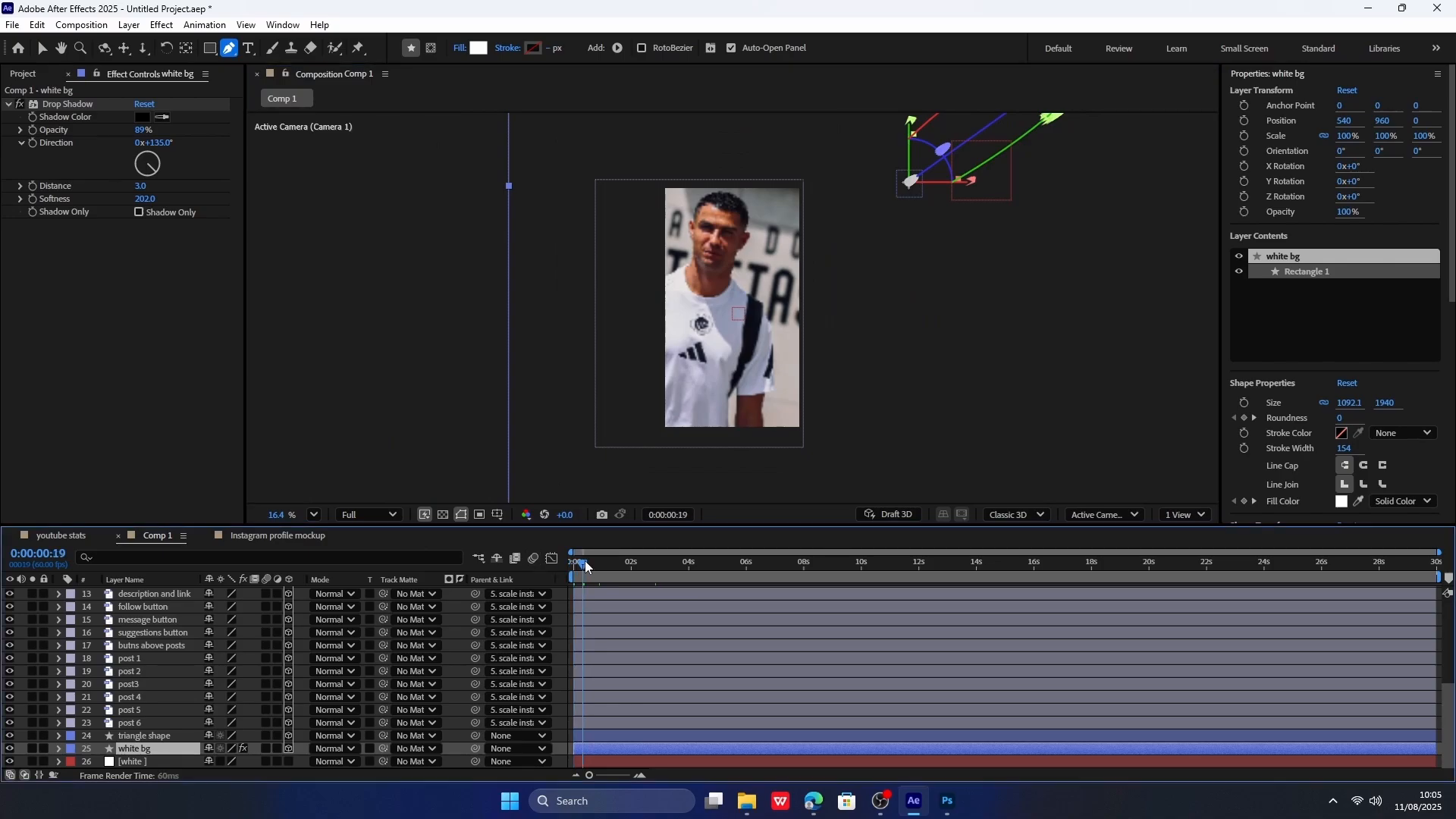
drag(584, 561, 840, 556)
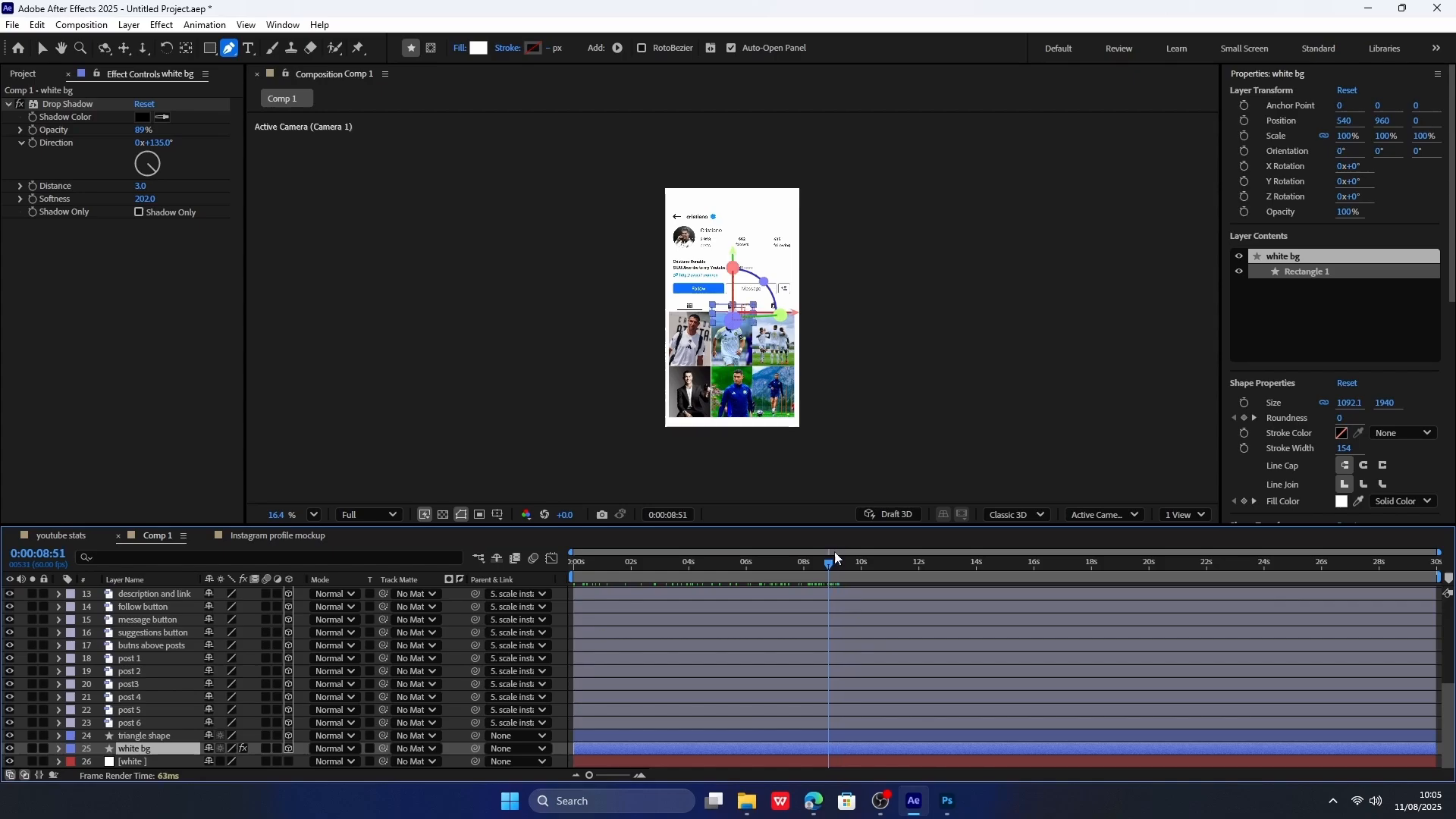
mouse_move(687, 563)
mouse_down()
mouse_move(734, 564)
mouse_move(711, 561)
mouse_up()
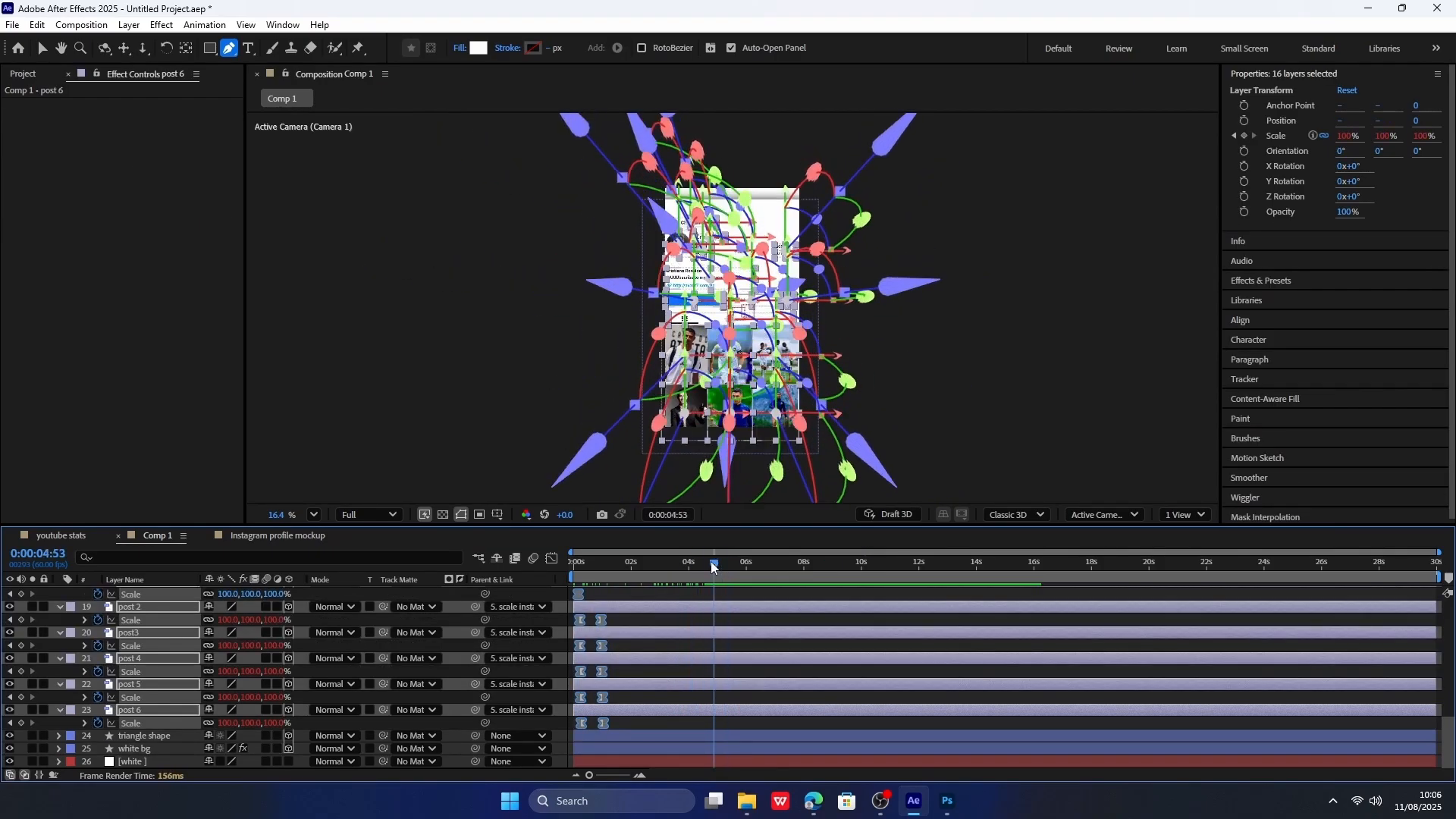
key(ctrl+v)
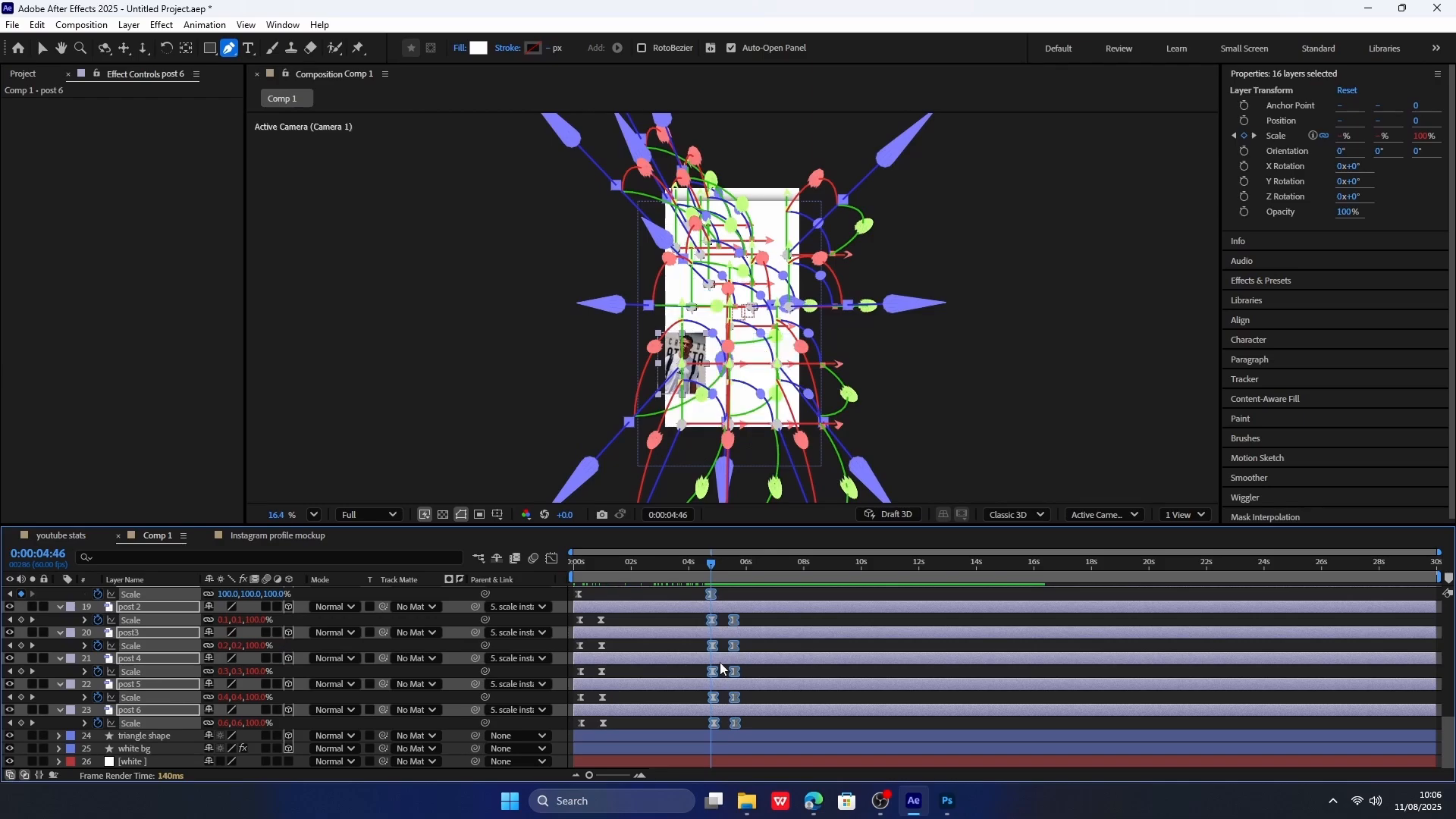
scroll(699, 659, up, 1)
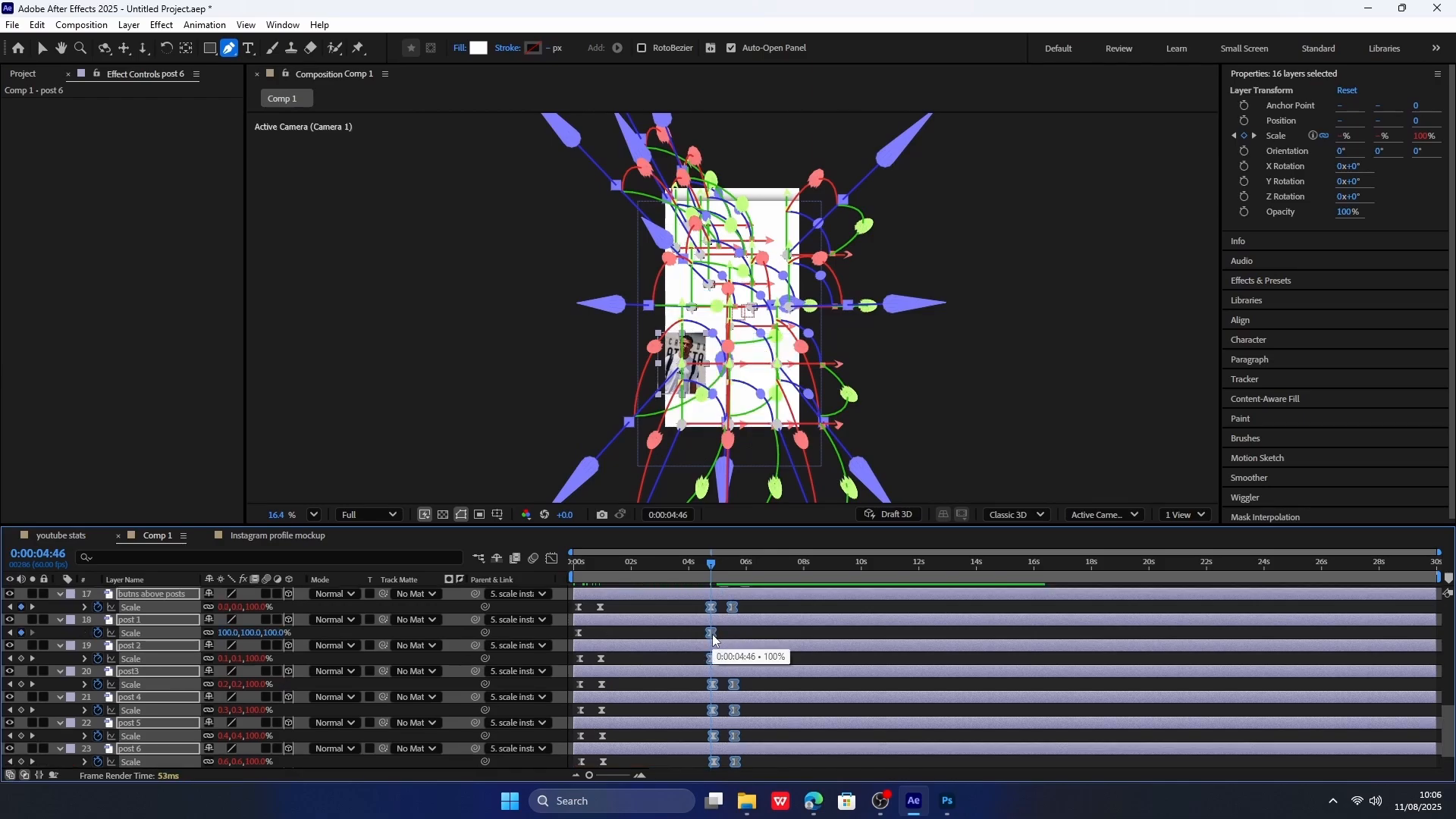
Time-reverse the pasted Scale keyframes of the profile layers and preview the shrinking motion up to about 0:00:05:30.
right_click(711, 636)
mouse_move(781, 622)
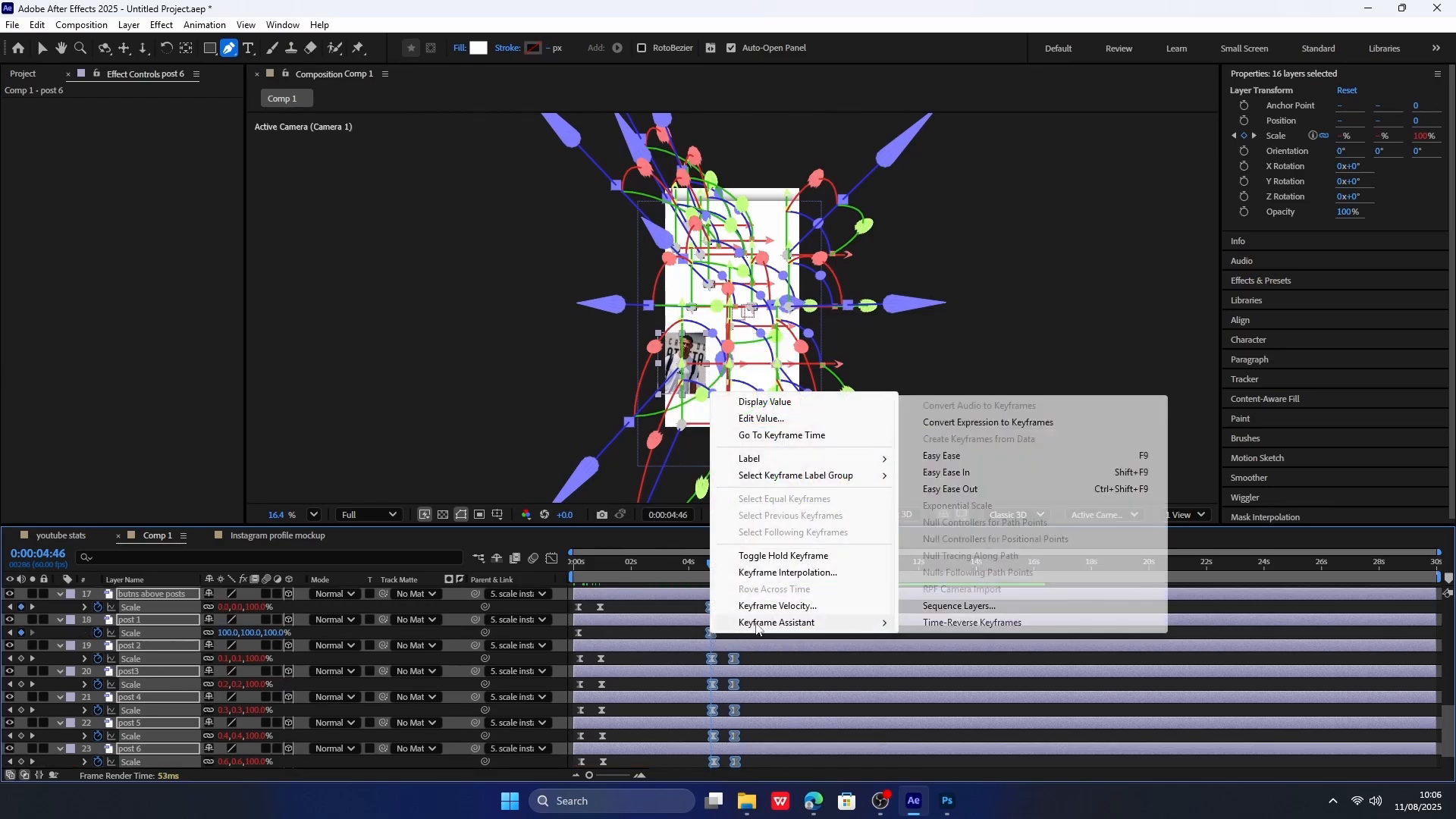
click(964, 624)
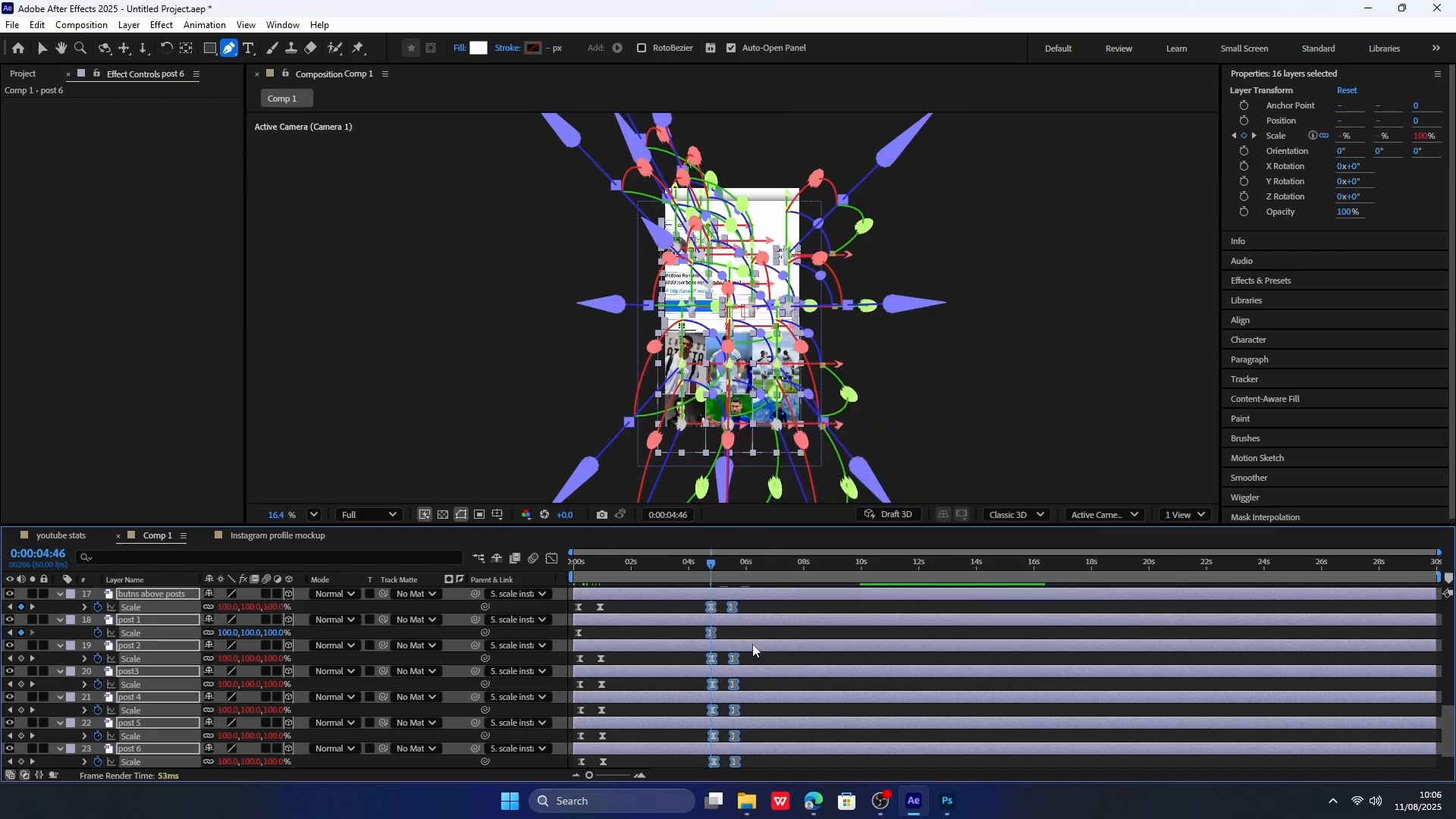
click(738, 629)
drag(575, 562, 730, 566)
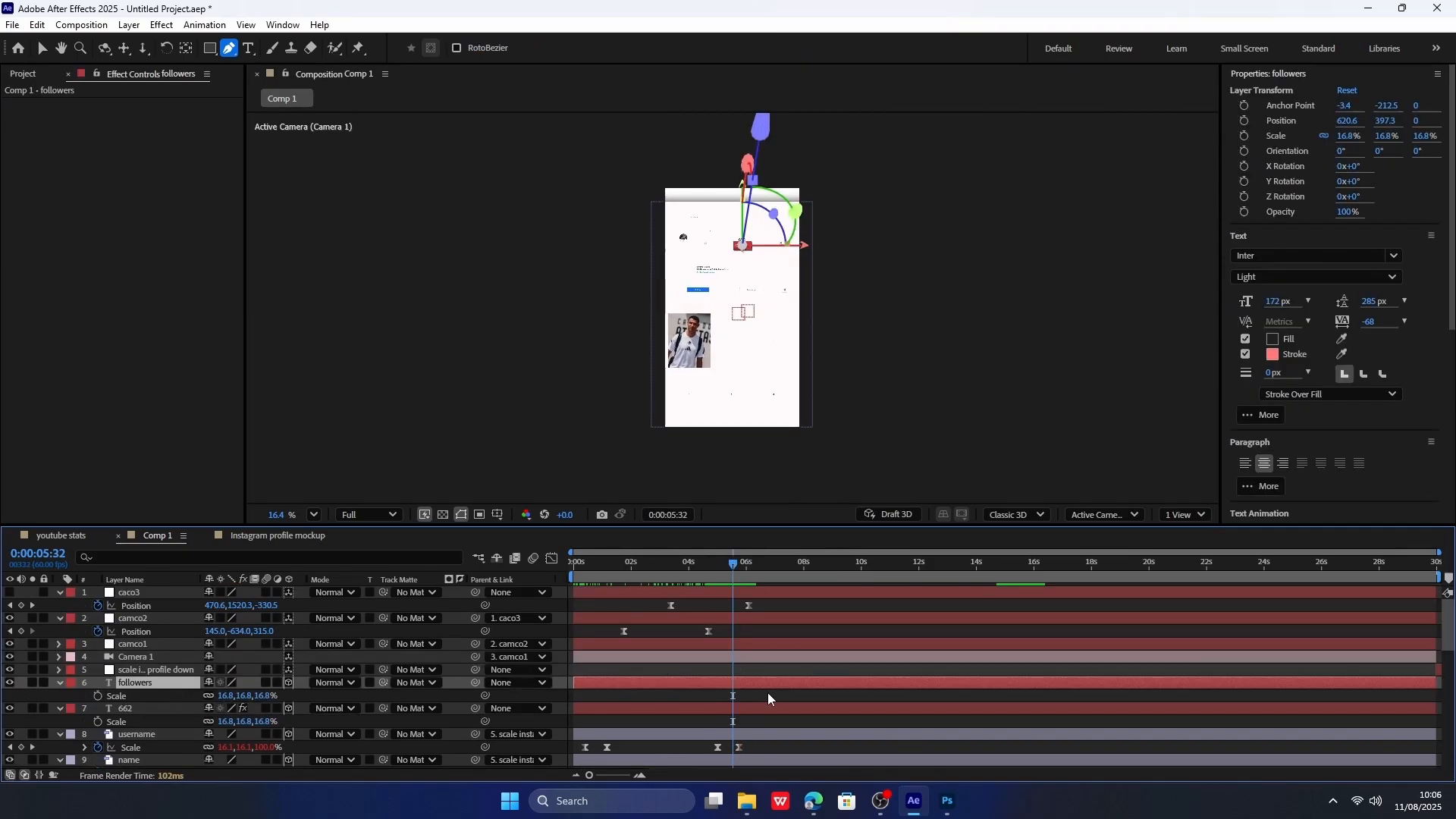
Keyframe the Scale of the followers label and the follower number from 0:00:05:04, shrinking both to 0% at 0:00:05:45.
click(717, 567)
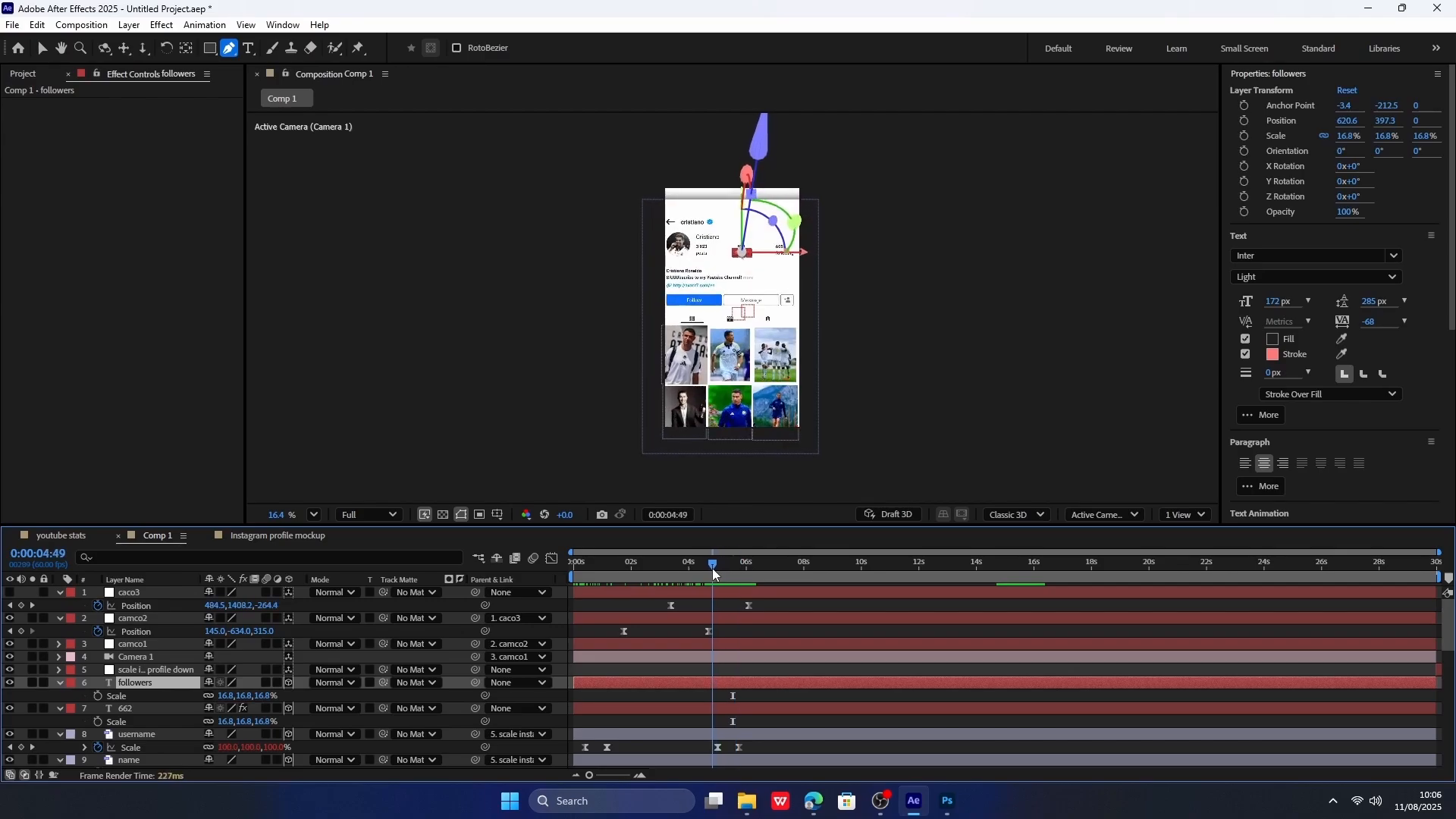
ctrl+click(160, 713)
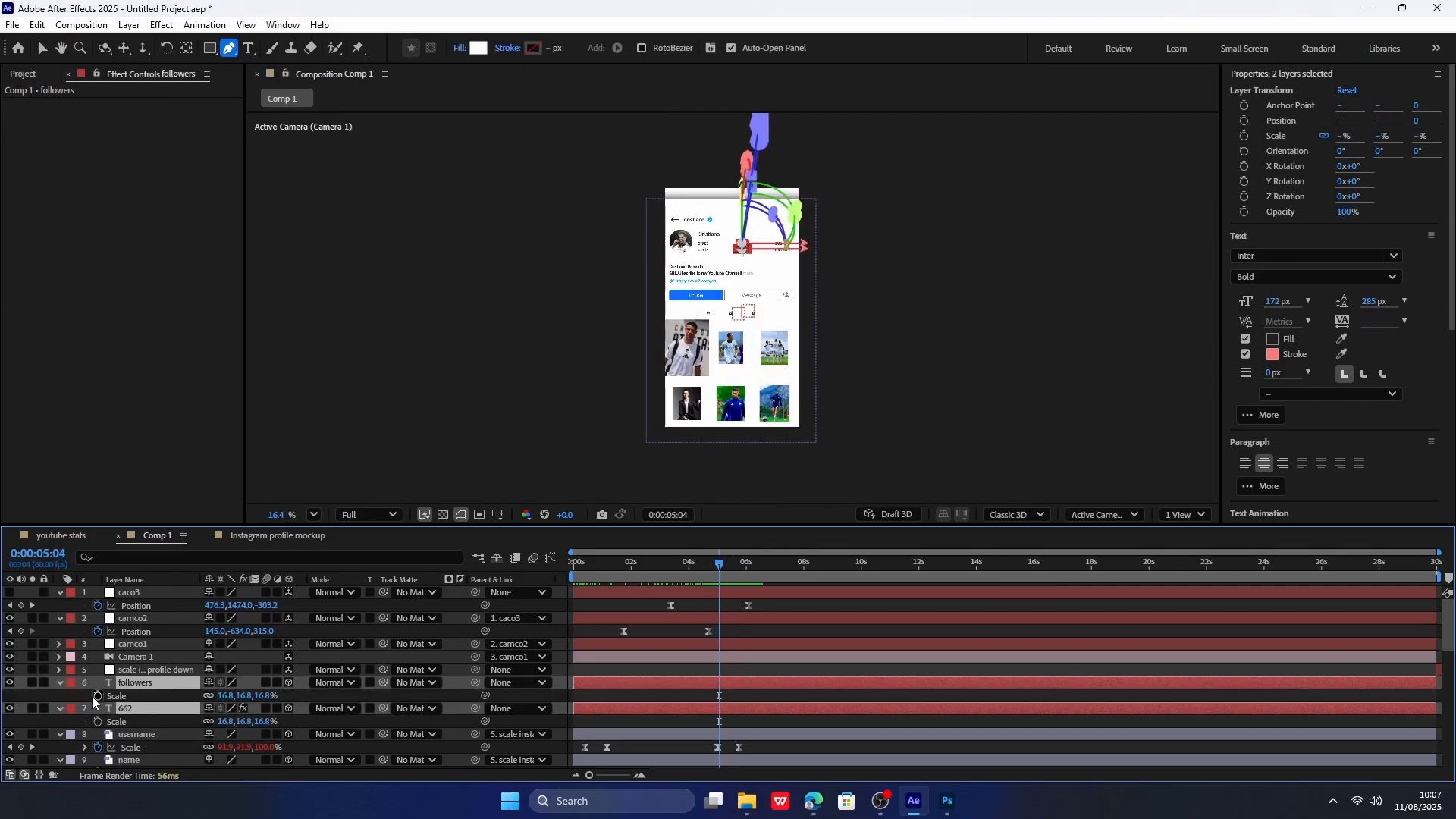
click(94, 696)
drag(745, 574, 739, 574)
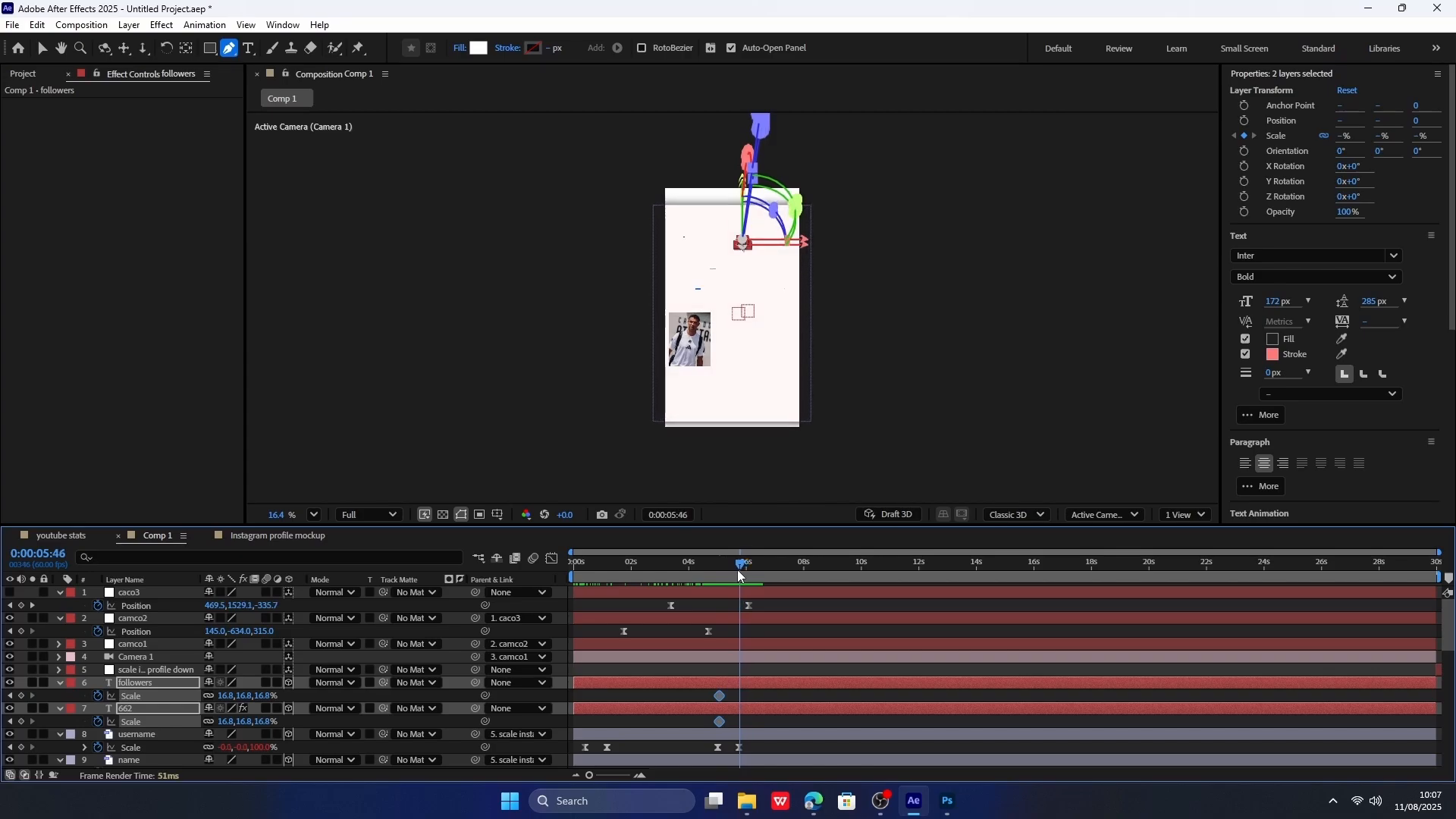
click(229, 695)
text(0)
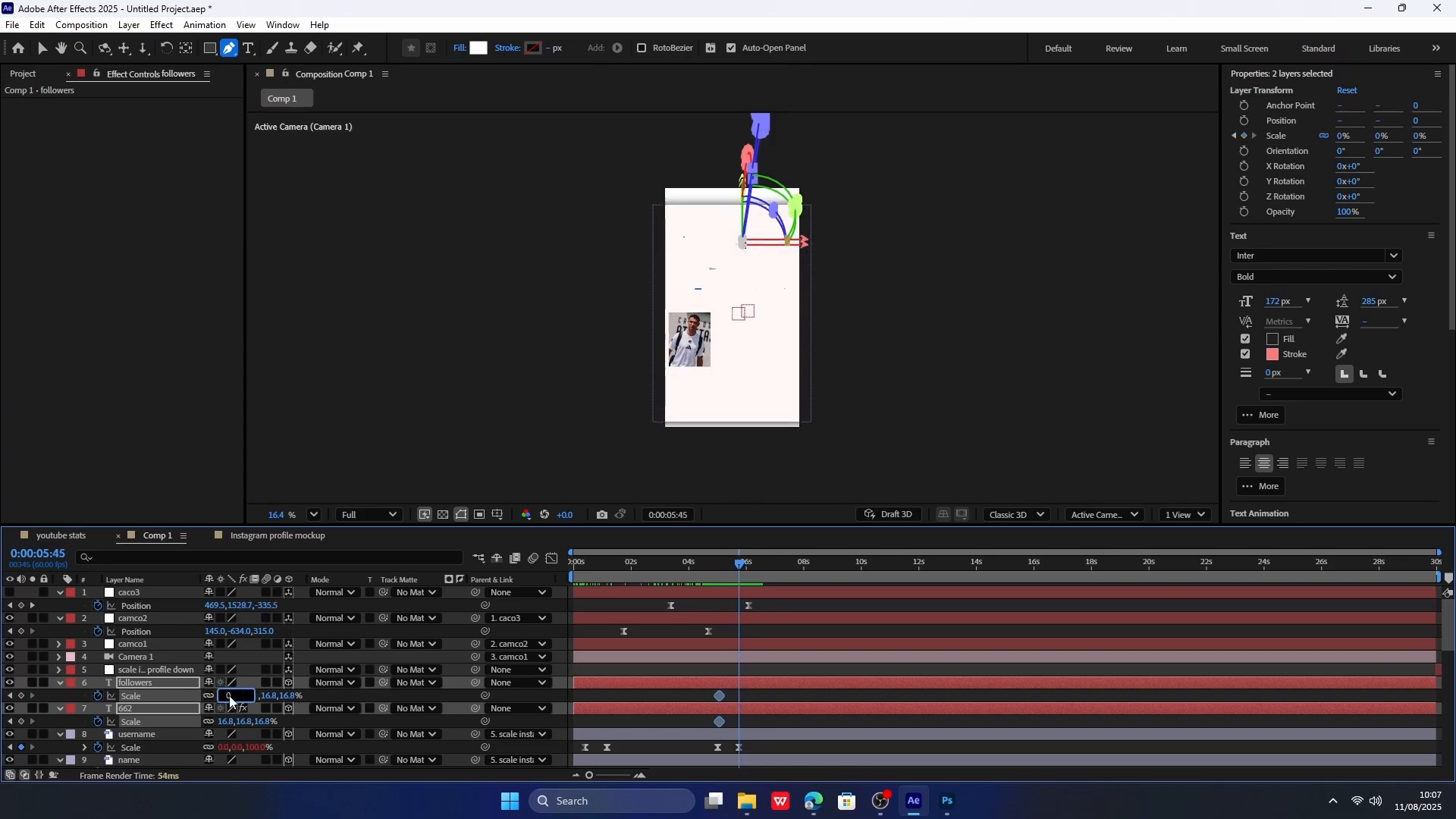
key(Return)
Easy-ease the Scale keyframes of the followers label and follower number, extending the end keyframes' influence toward the start in the speed graph.
drag(780, 730, 703, 693)
key(ctrl+z)
click(551, 558)
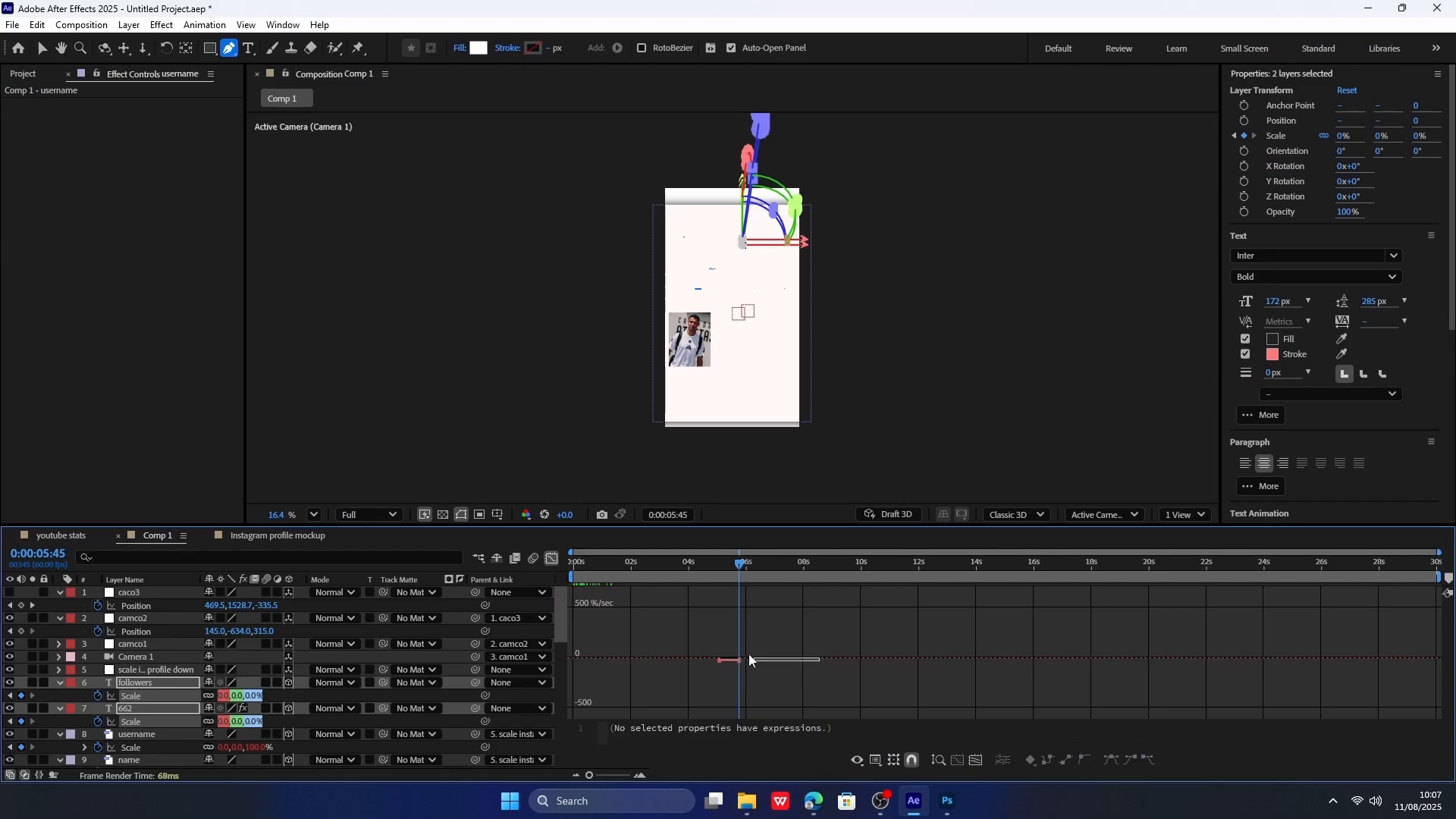
scroll(724, 667, up, 8)
scroll(728, 665, down, 10)
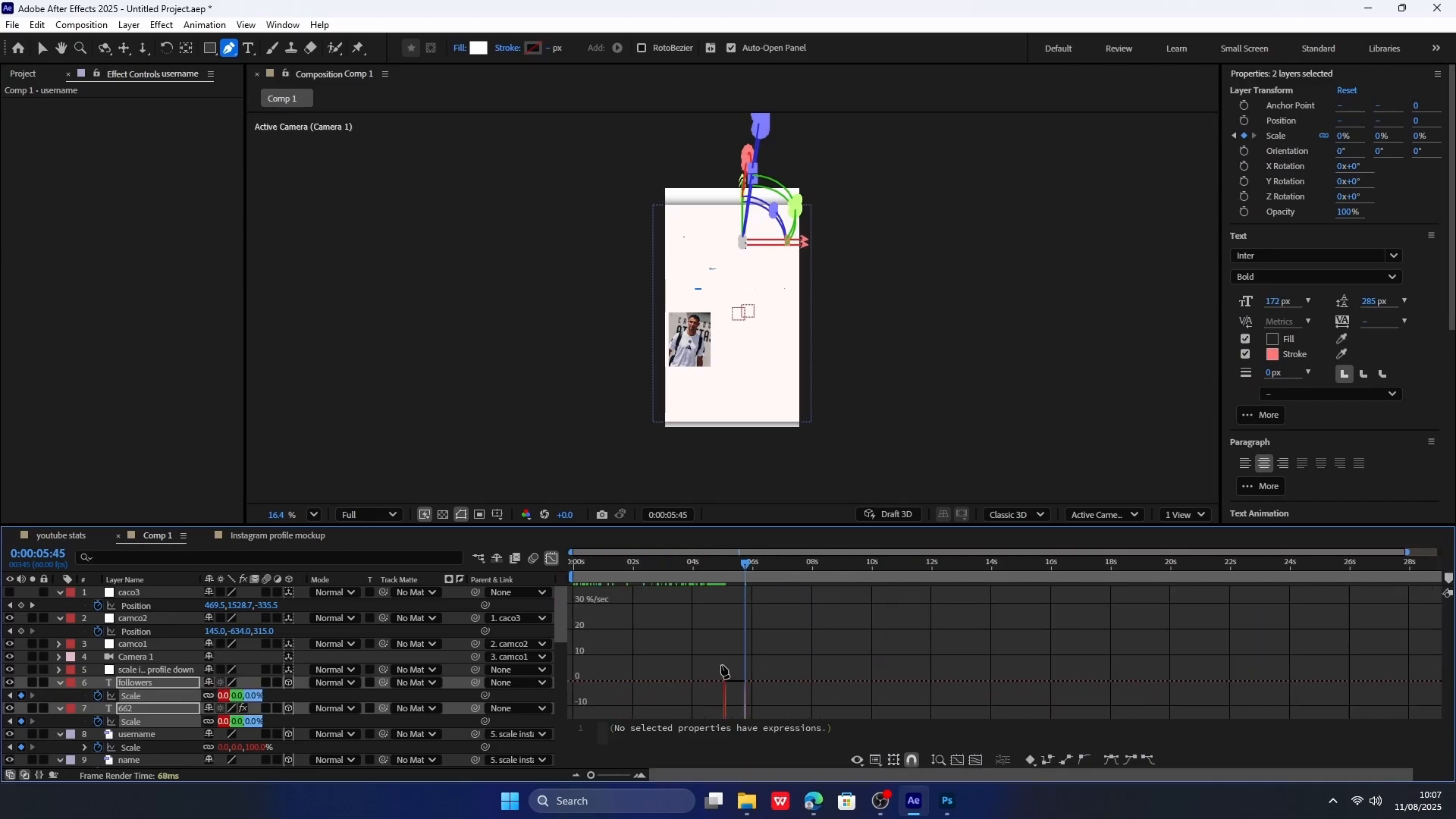
scroll(724, 667, down, 2)
scroll(721, 679, up, 6)
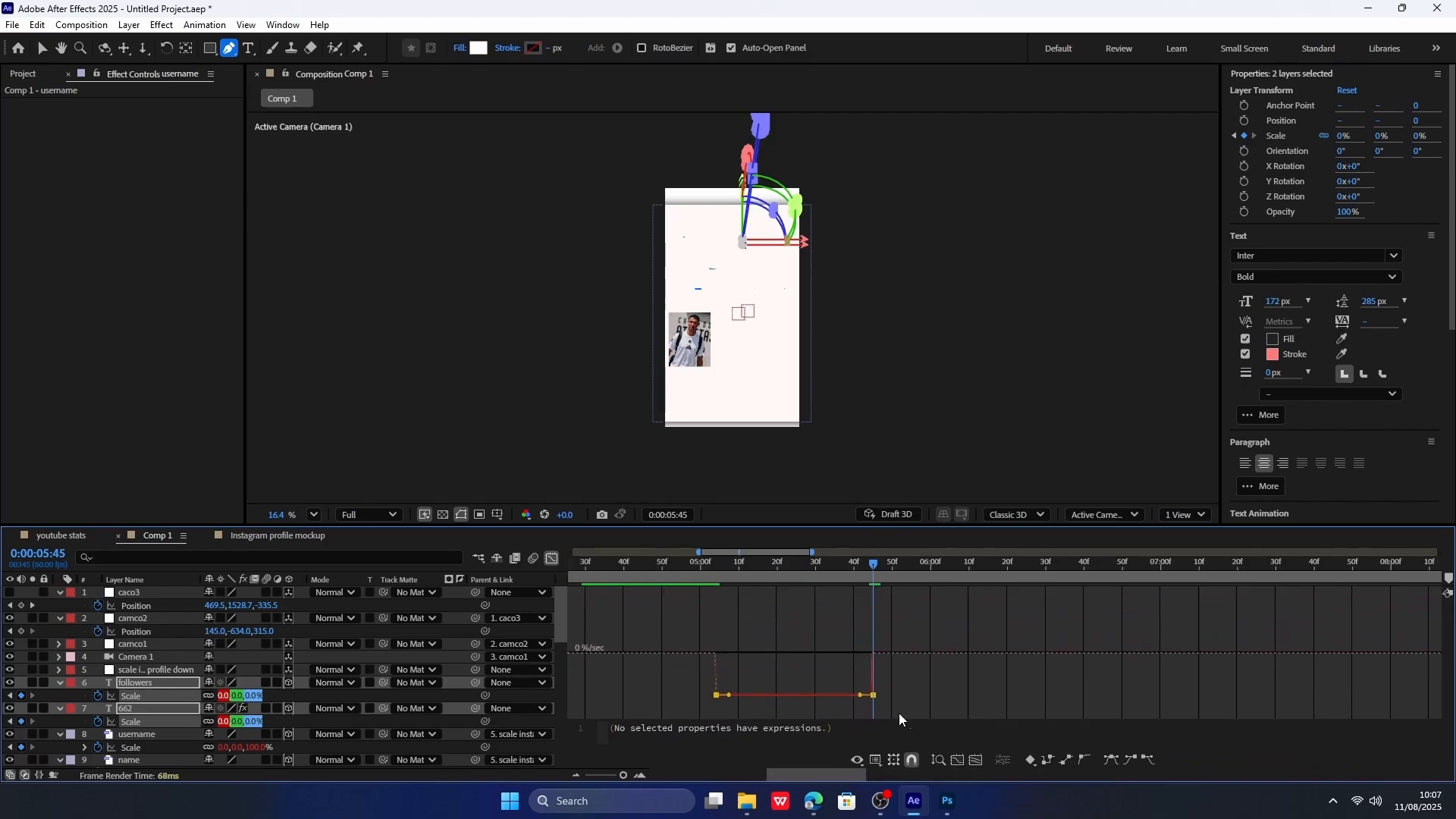
drag(906, 713, 622, 649)
key(F9)
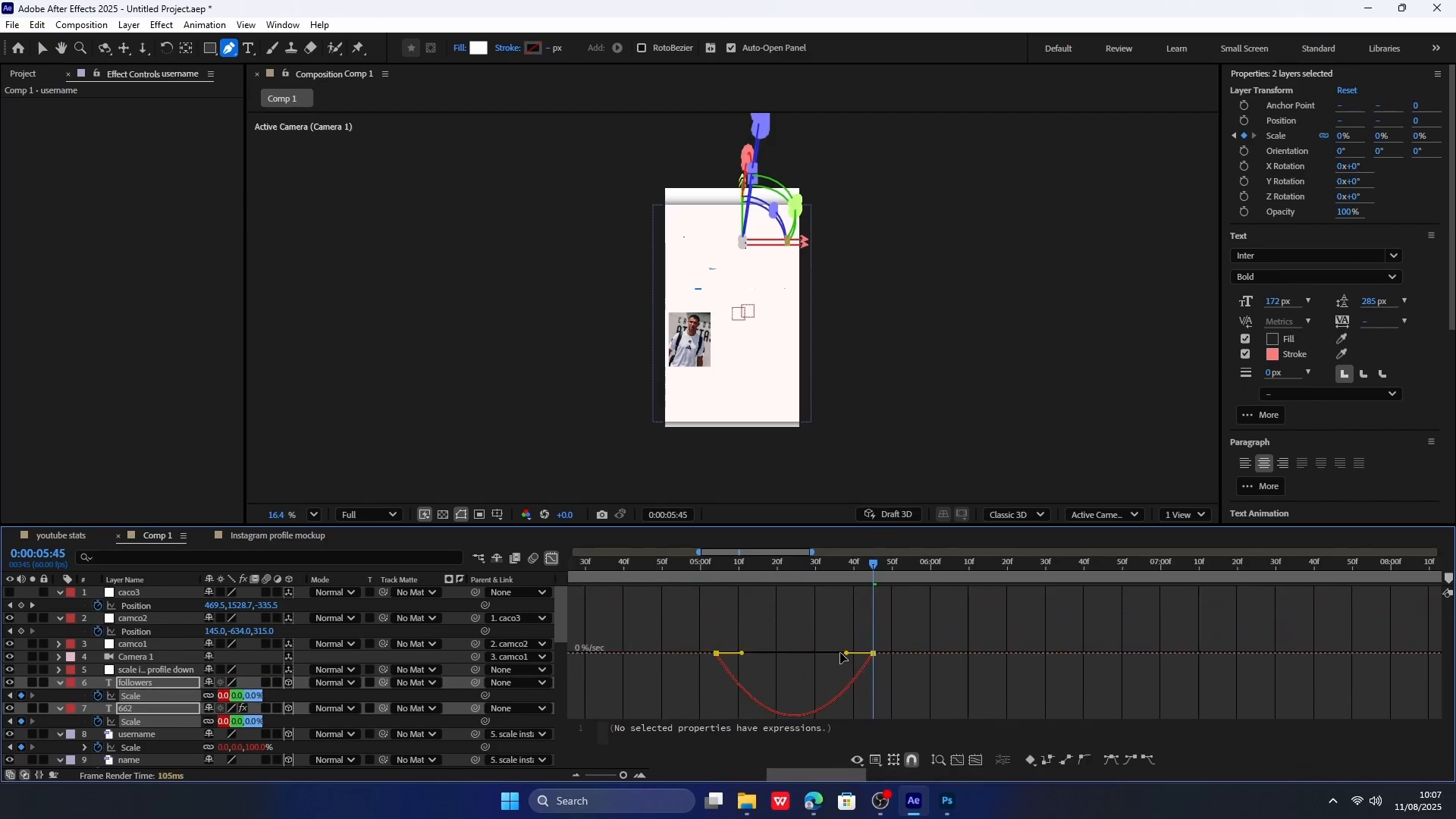
drag(844, 653, 726, 654)
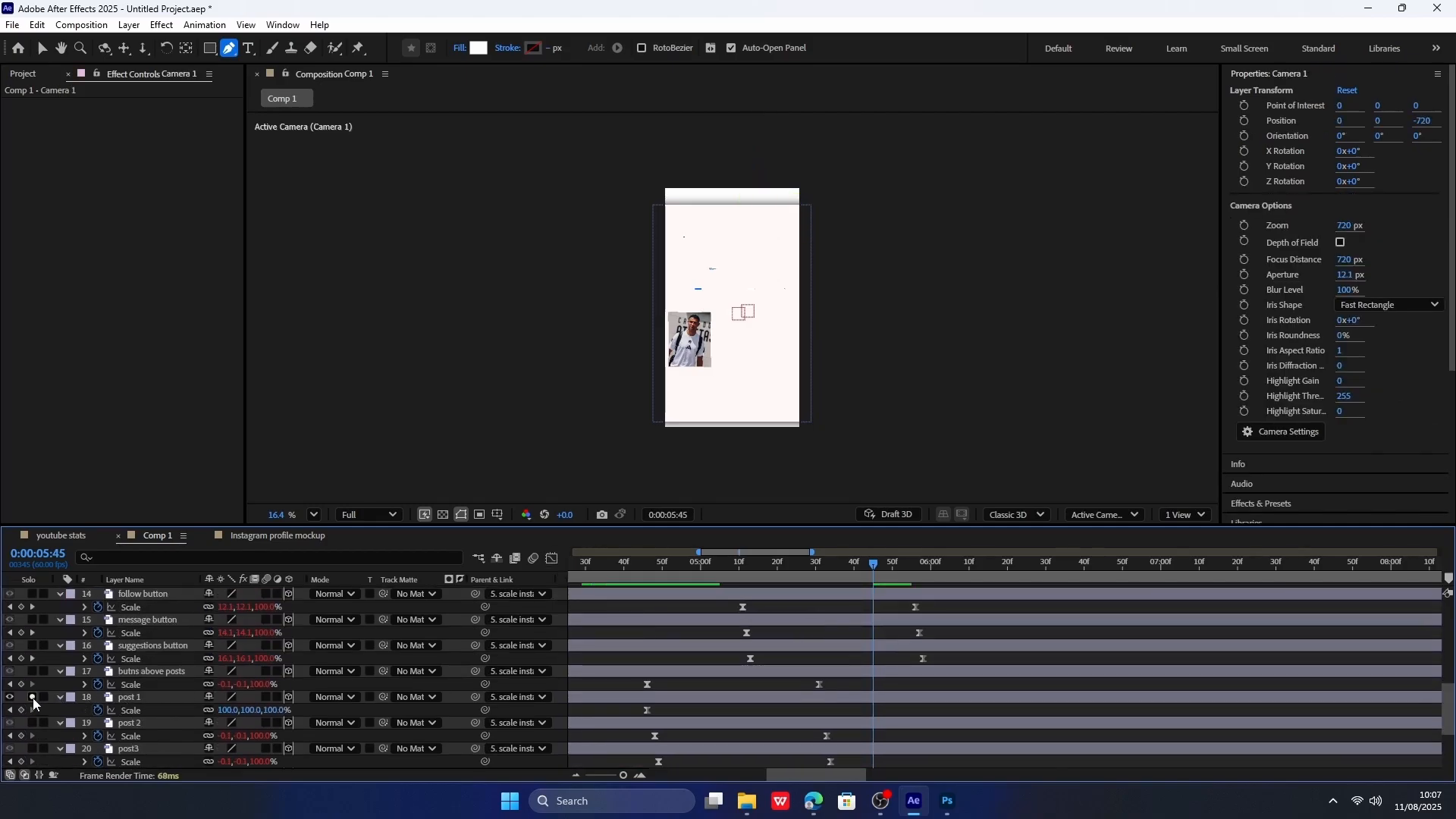
Isolate the post 1 layer to check it, add a Scale keyframe at 0:00:05:31 and open its Scale value for editing.
click(34, 698)
click(33, 697)
click(193, 698)
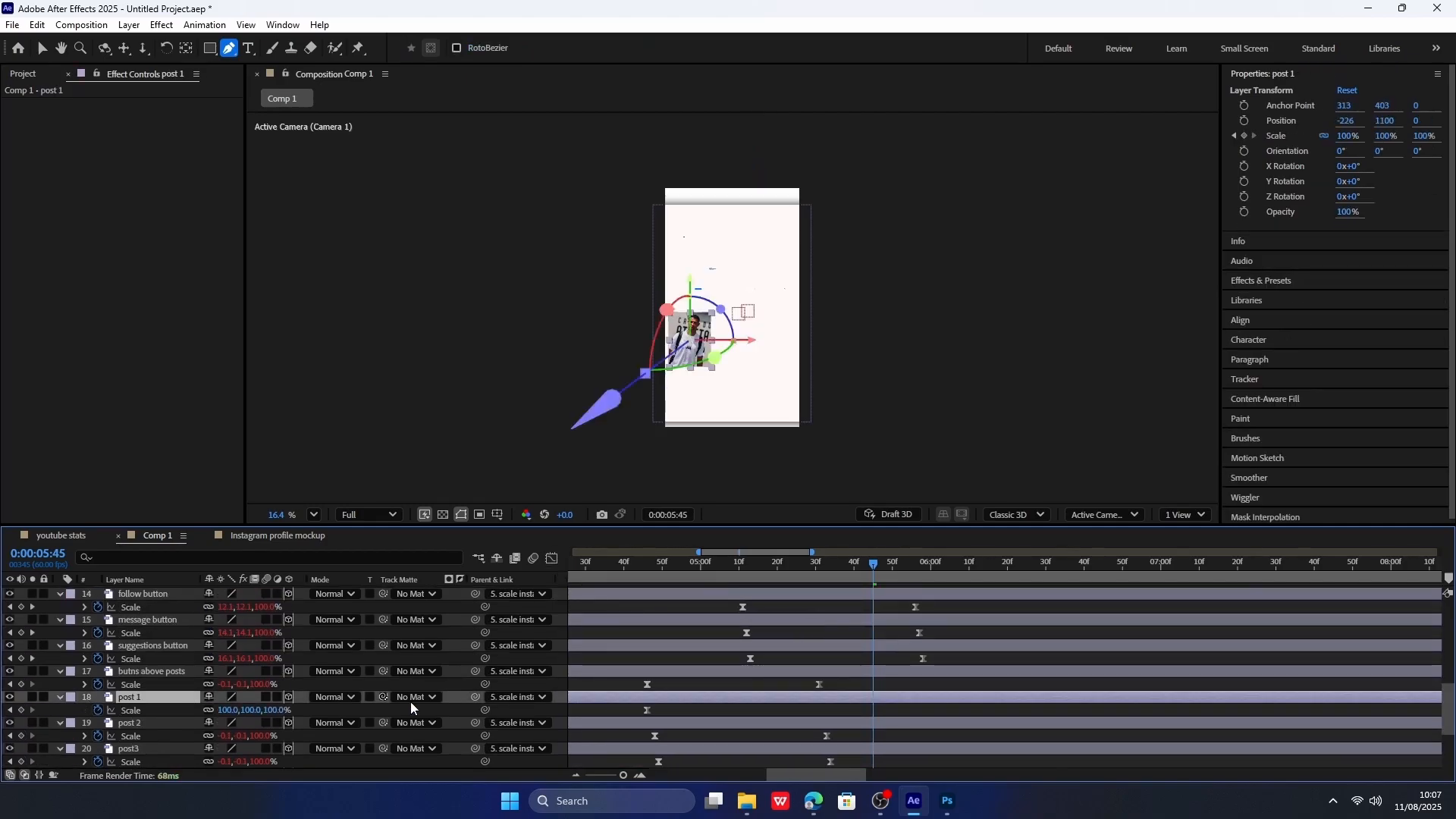
scroll(834, 690, down, 3)
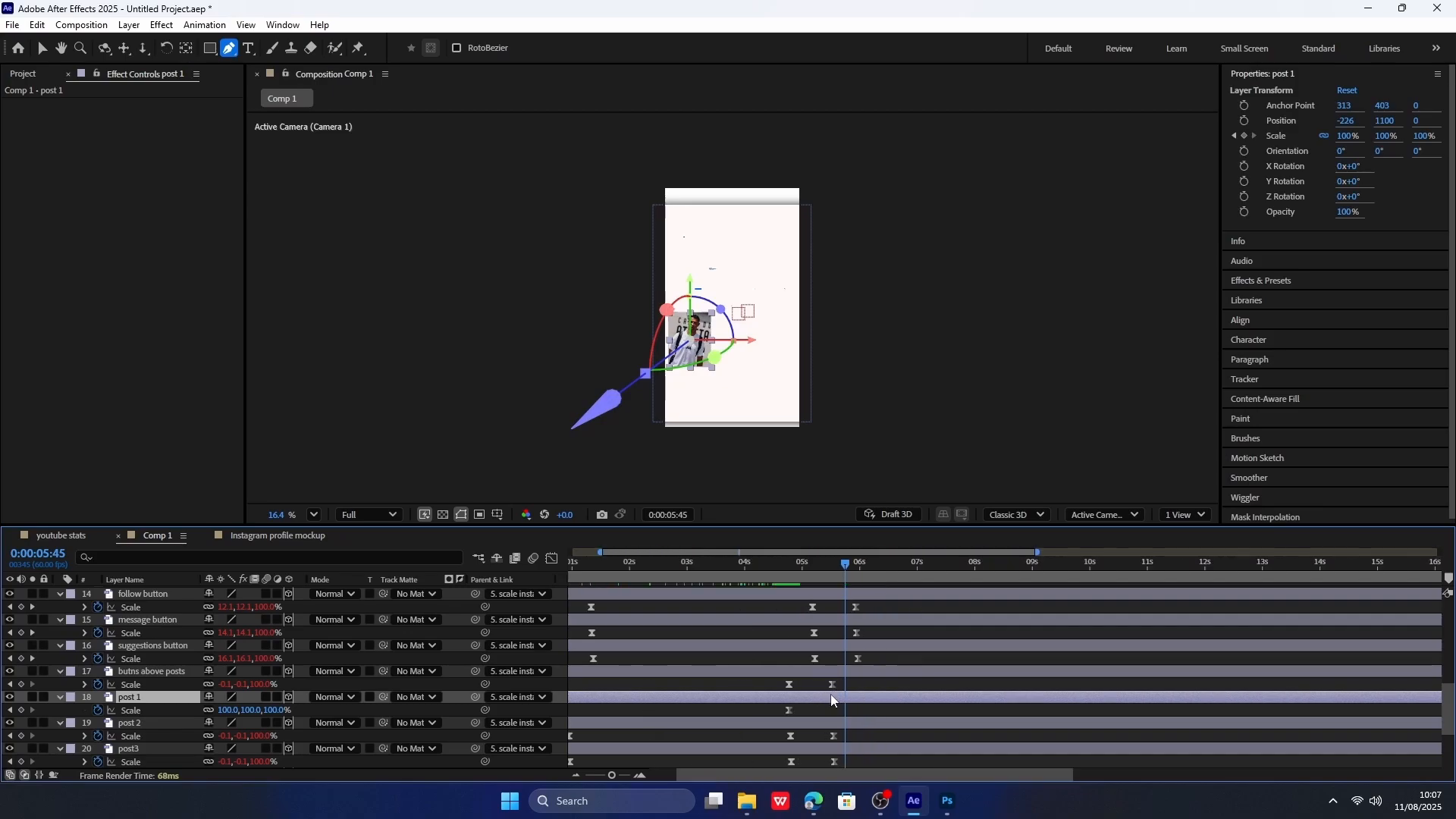
scroll(824, 705, up, 3)
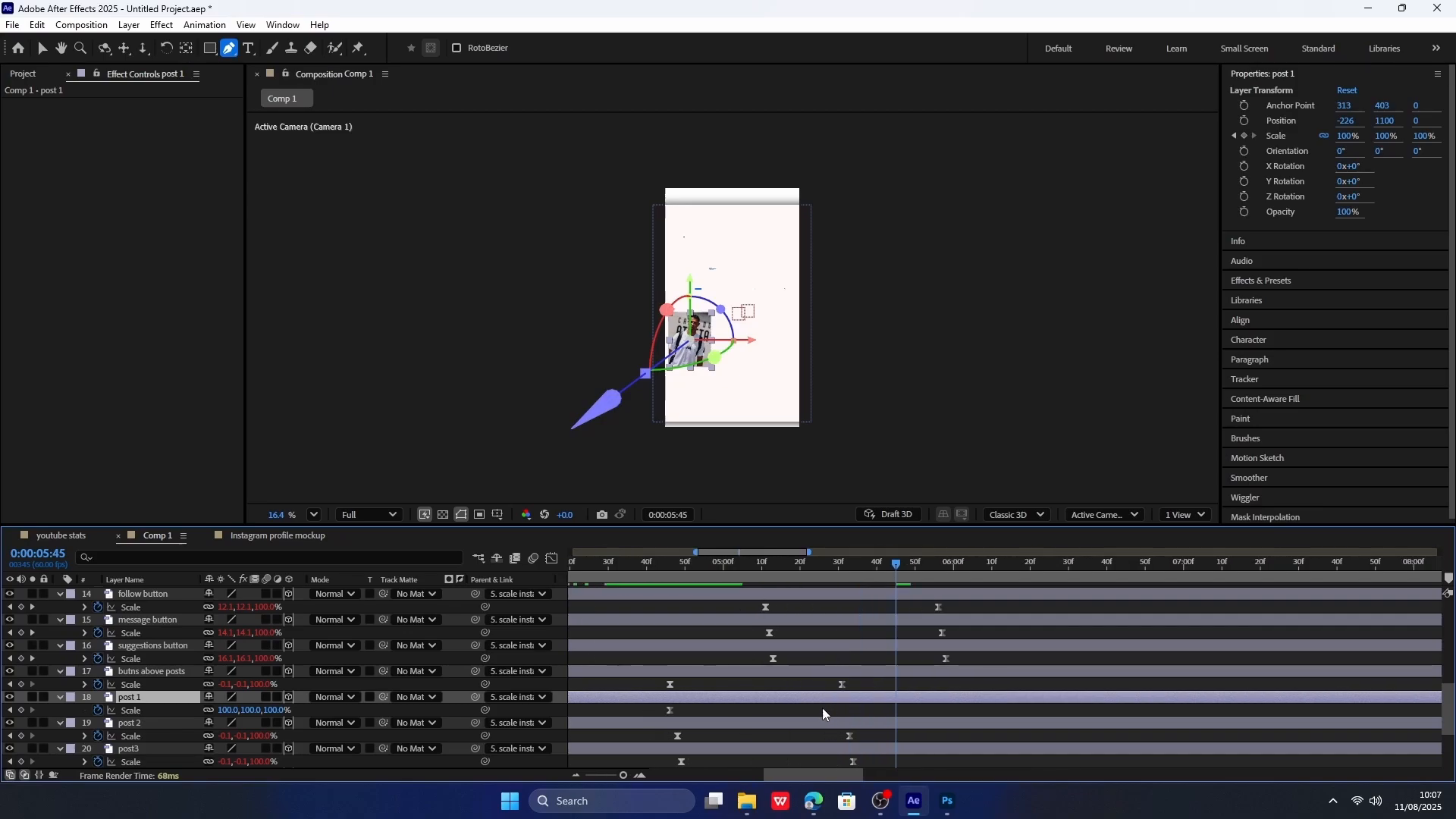
click(842, 575)
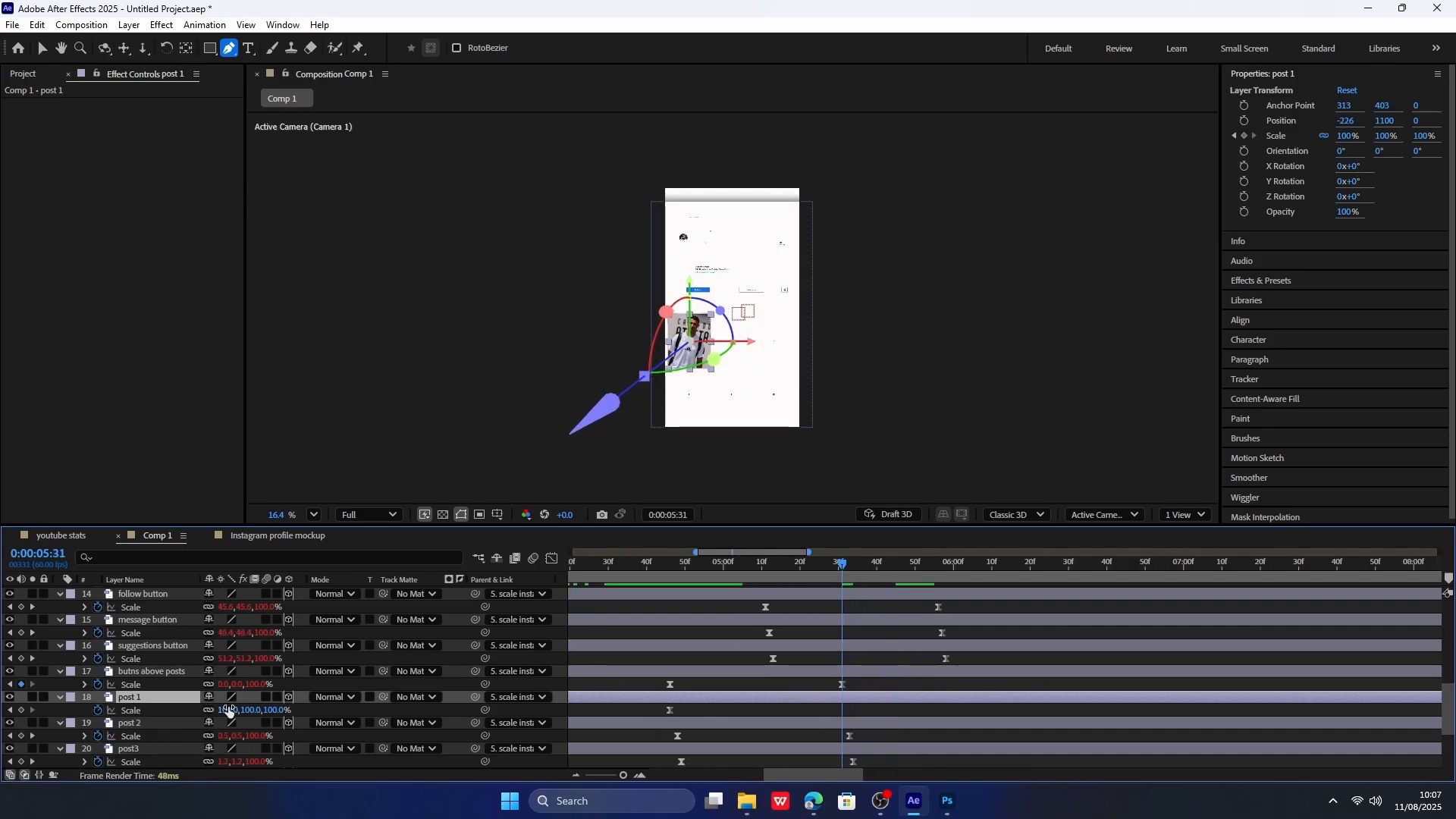
click(21, 710)
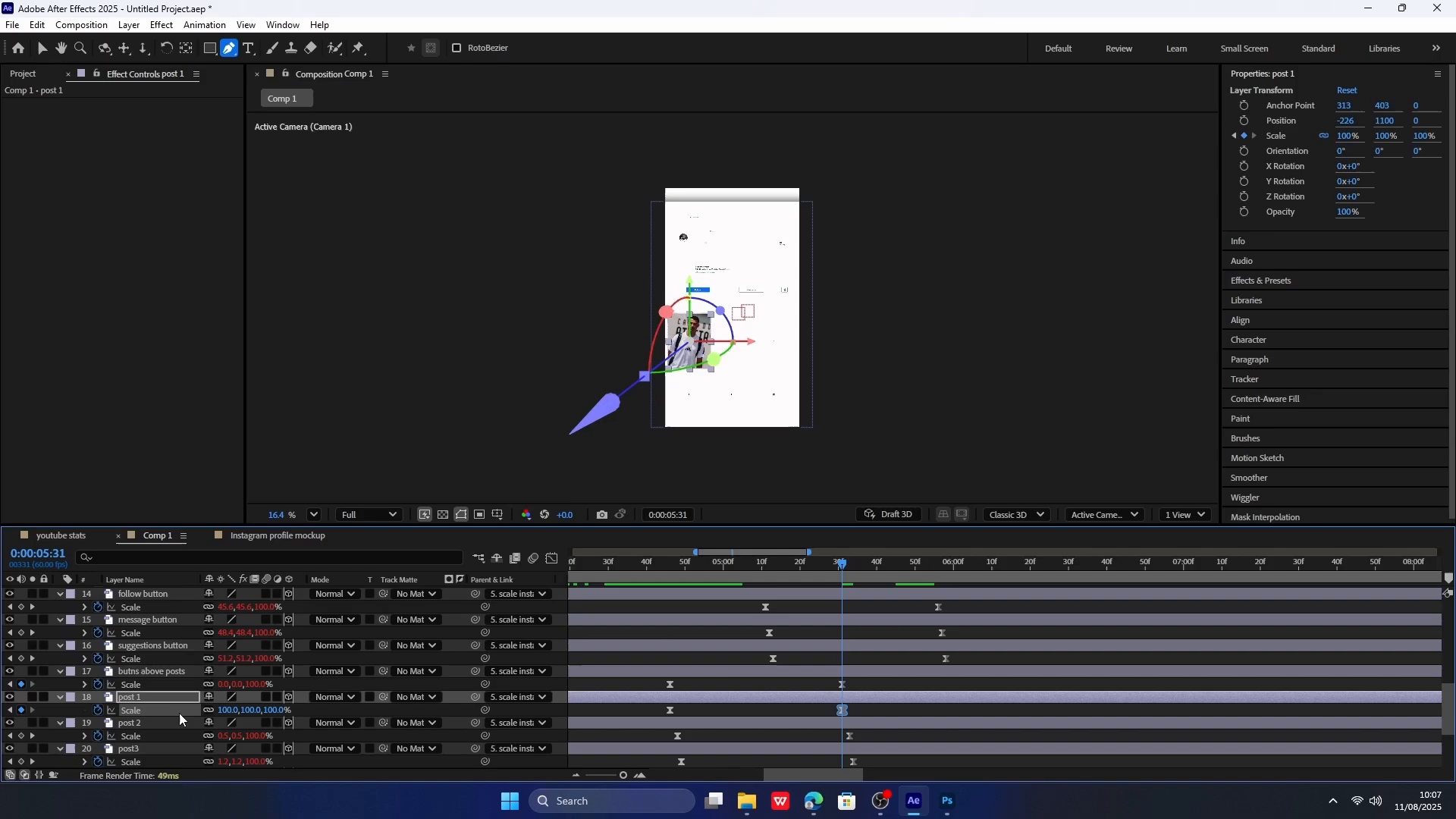
click(231, 711)
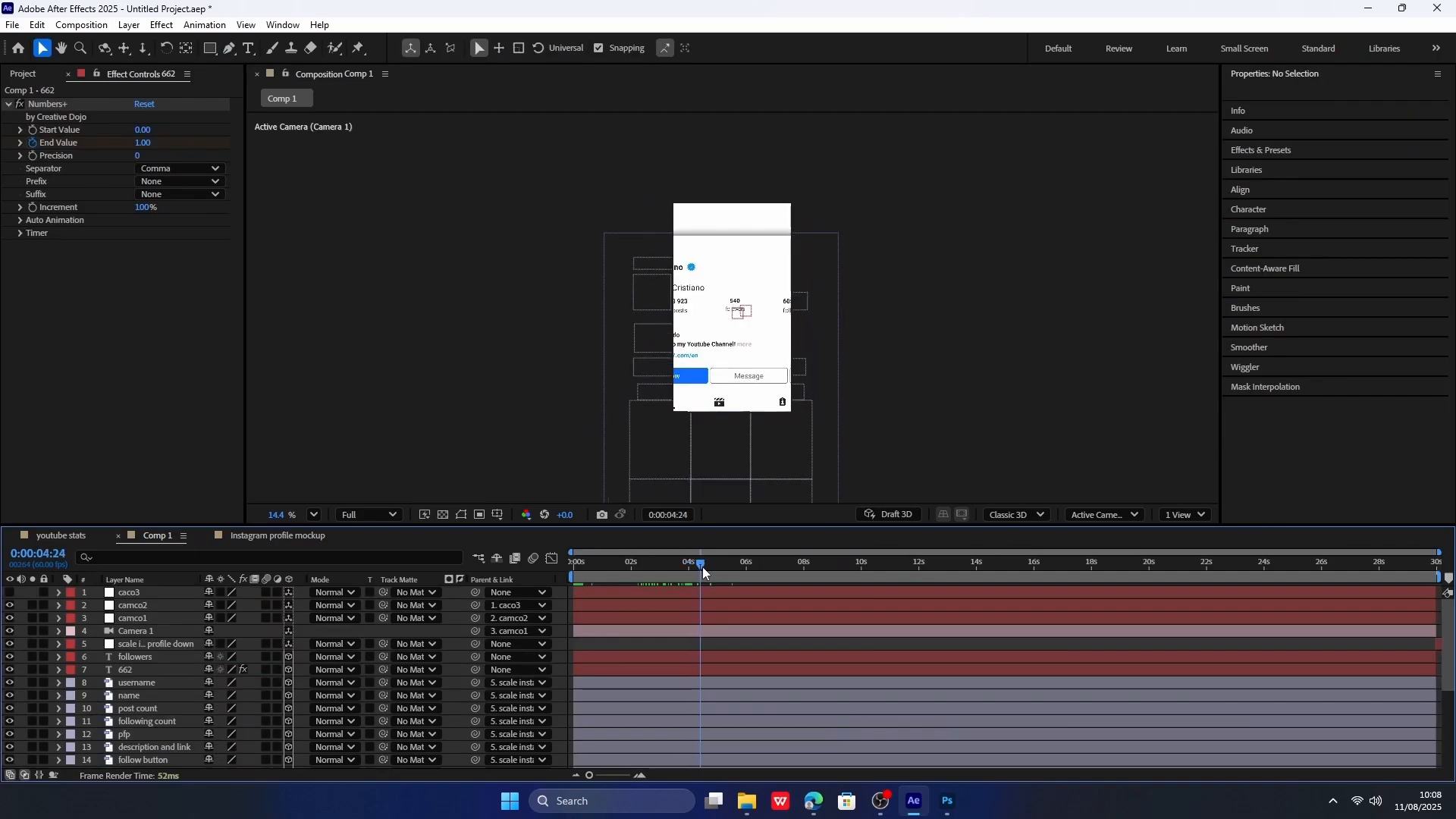
Preview the profile's shrinking motion from 0:00:04:24 and collapse the expanded properties of white bg.
drag(702, 566, 744, 565)
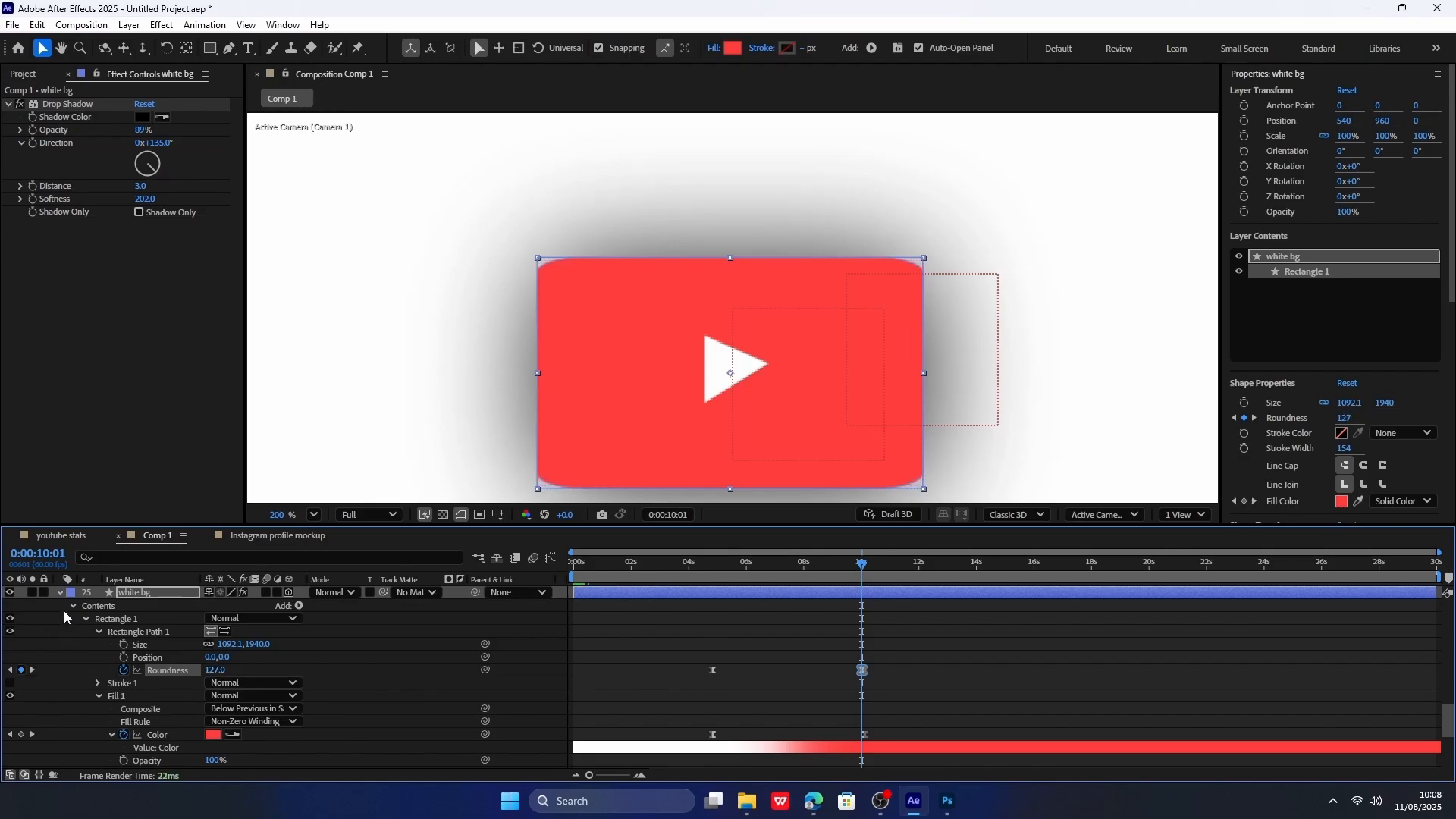
click(58, 592)
scroll(137, 637, up, 5)
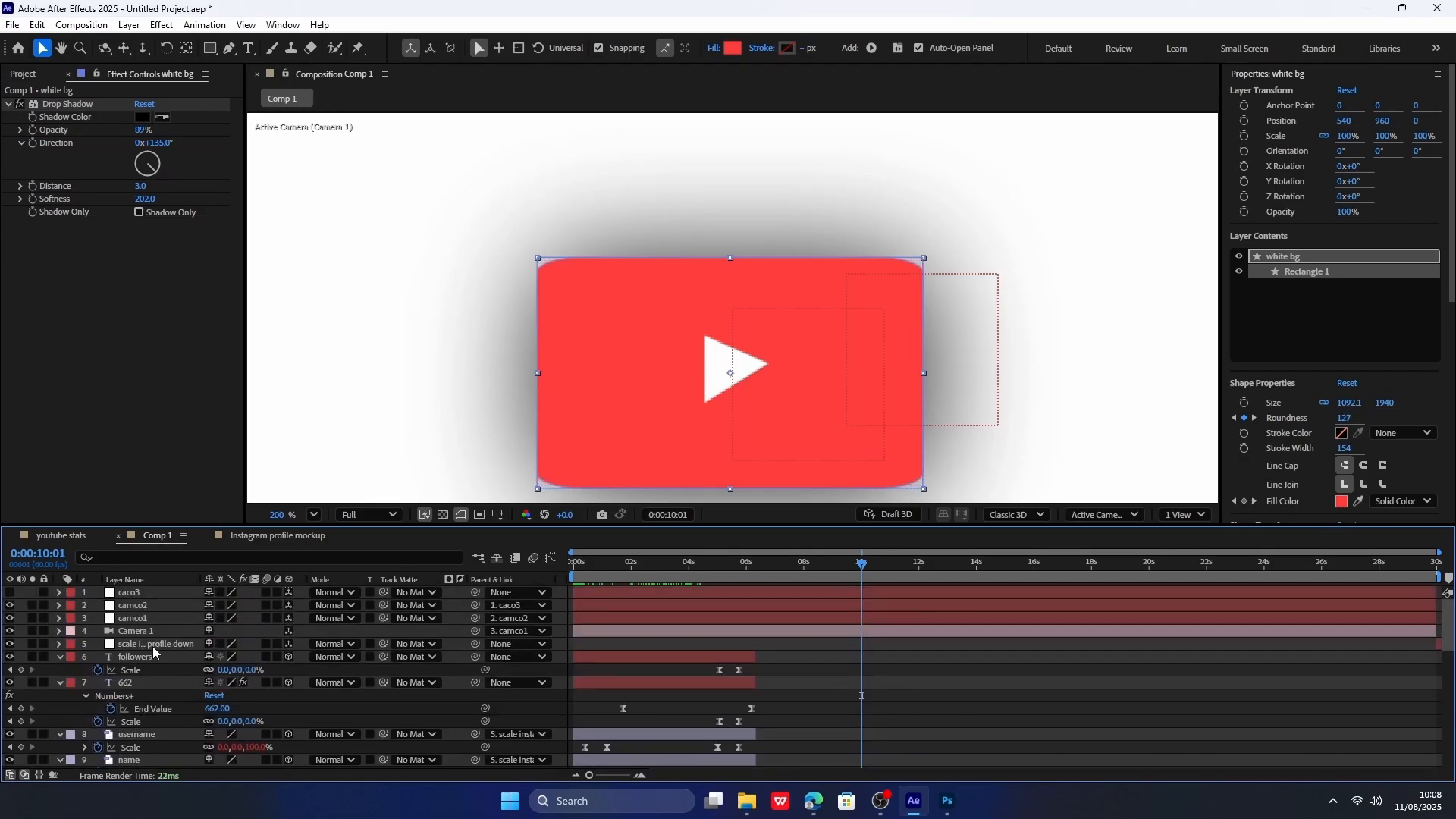
click(152, 683)
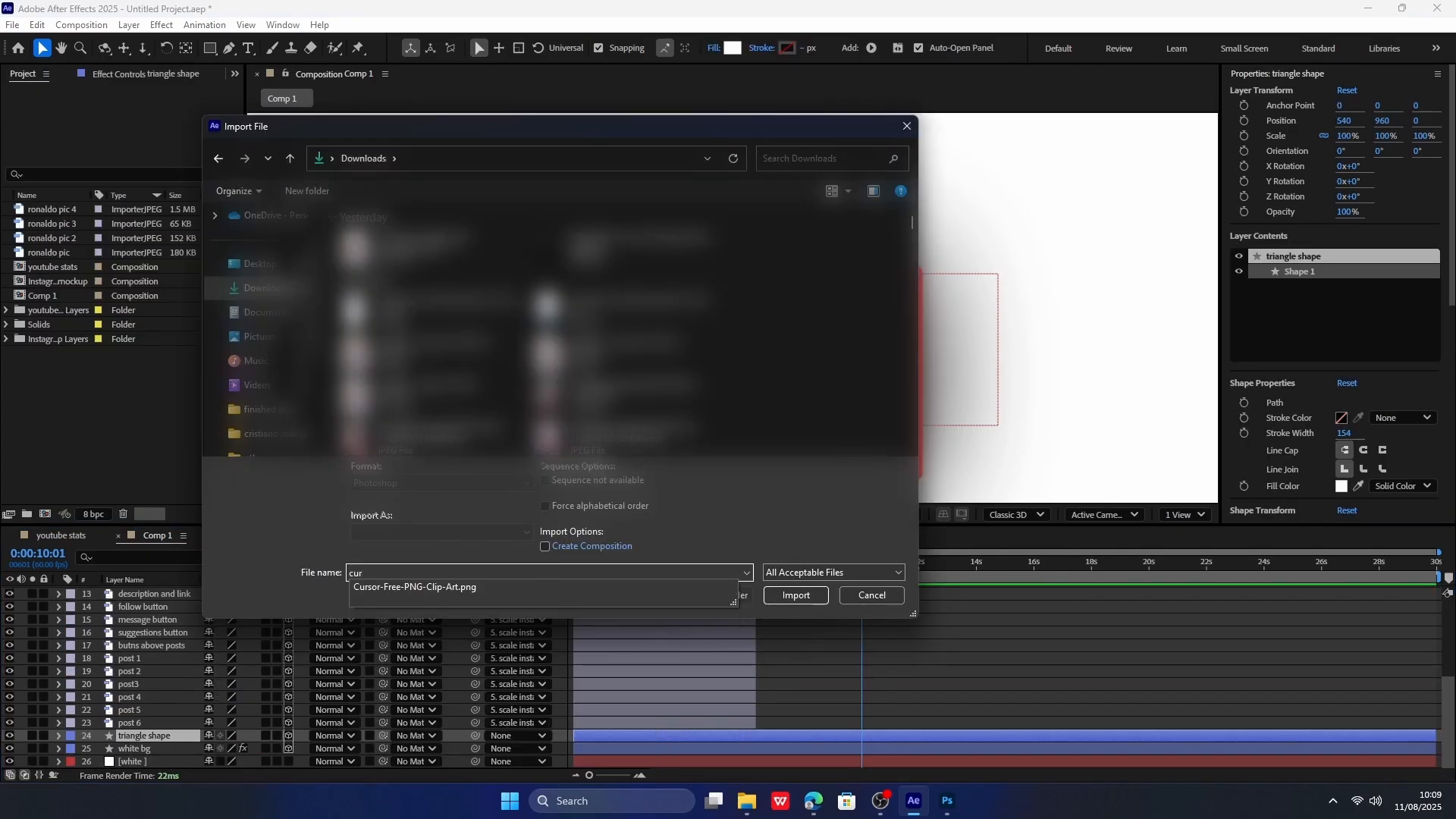
Import Cursor-Free-PNG-Clip-Art.png, place it directly above triangle shape in the layer stack and rename the layer cursor.
click(607, 592)
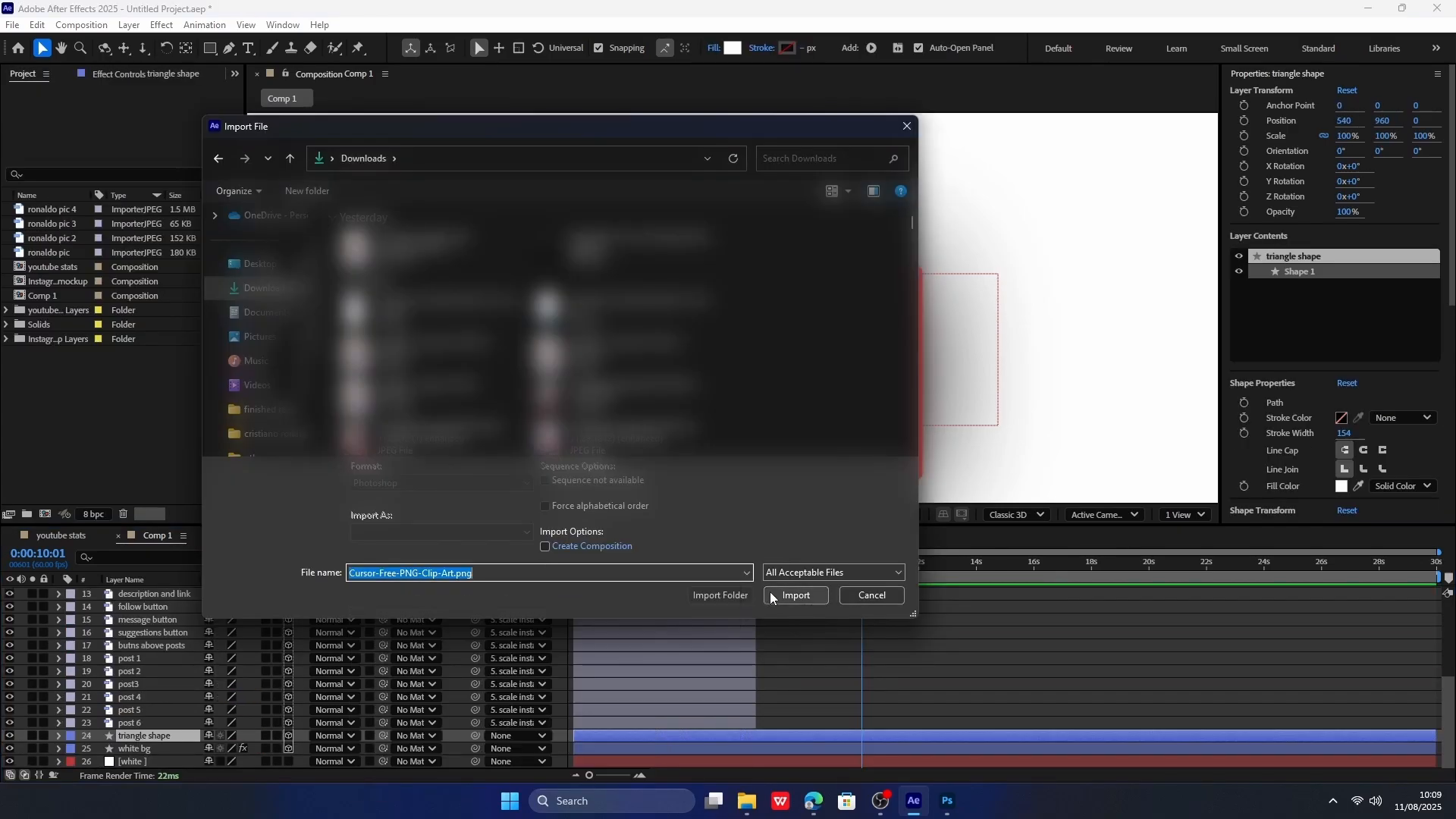
click(794, 595)
drag(50, 212, 189, 735)
right_click(189, 735)
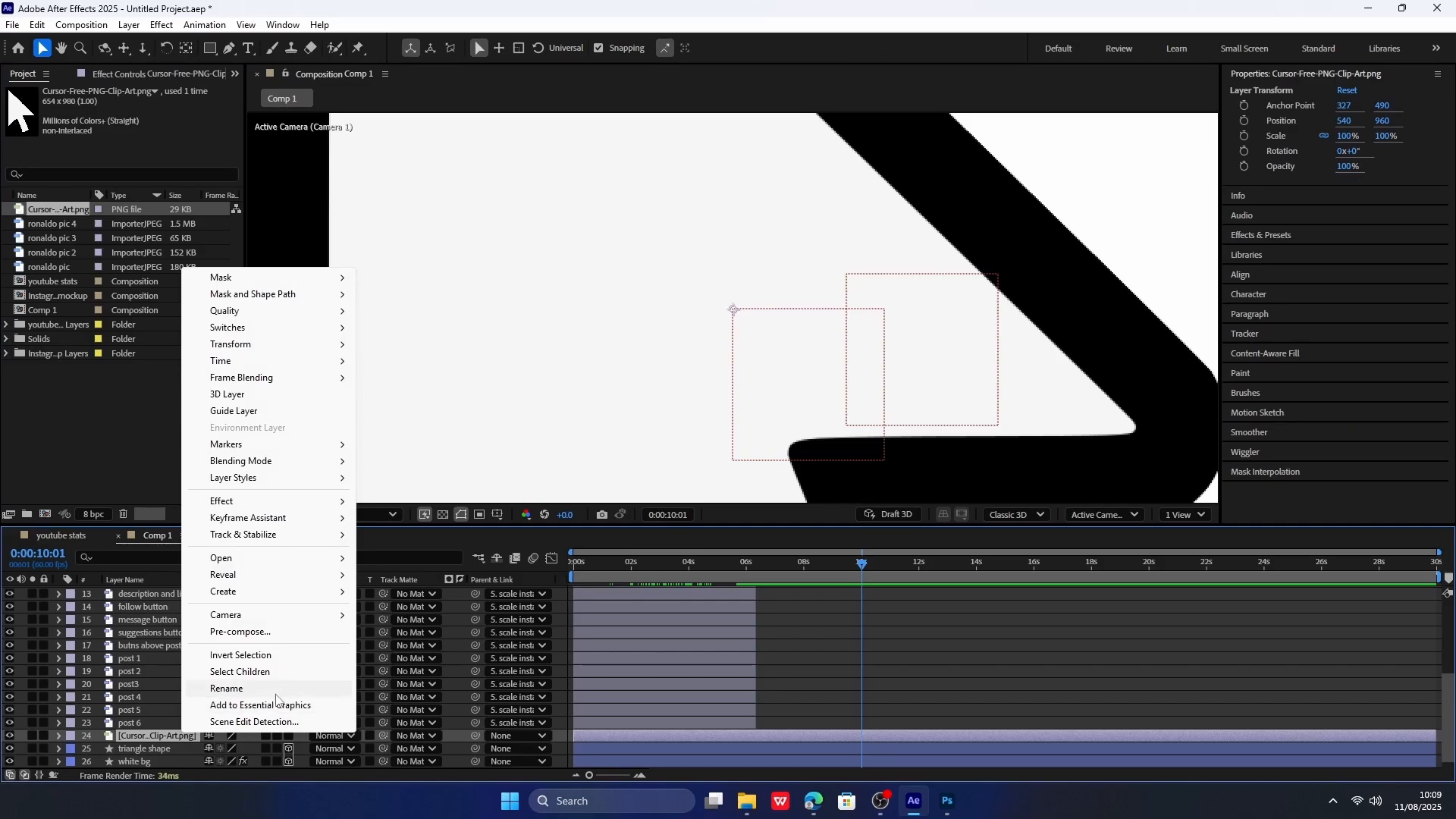
click(281, 690)
text(cursor)
key(Return)
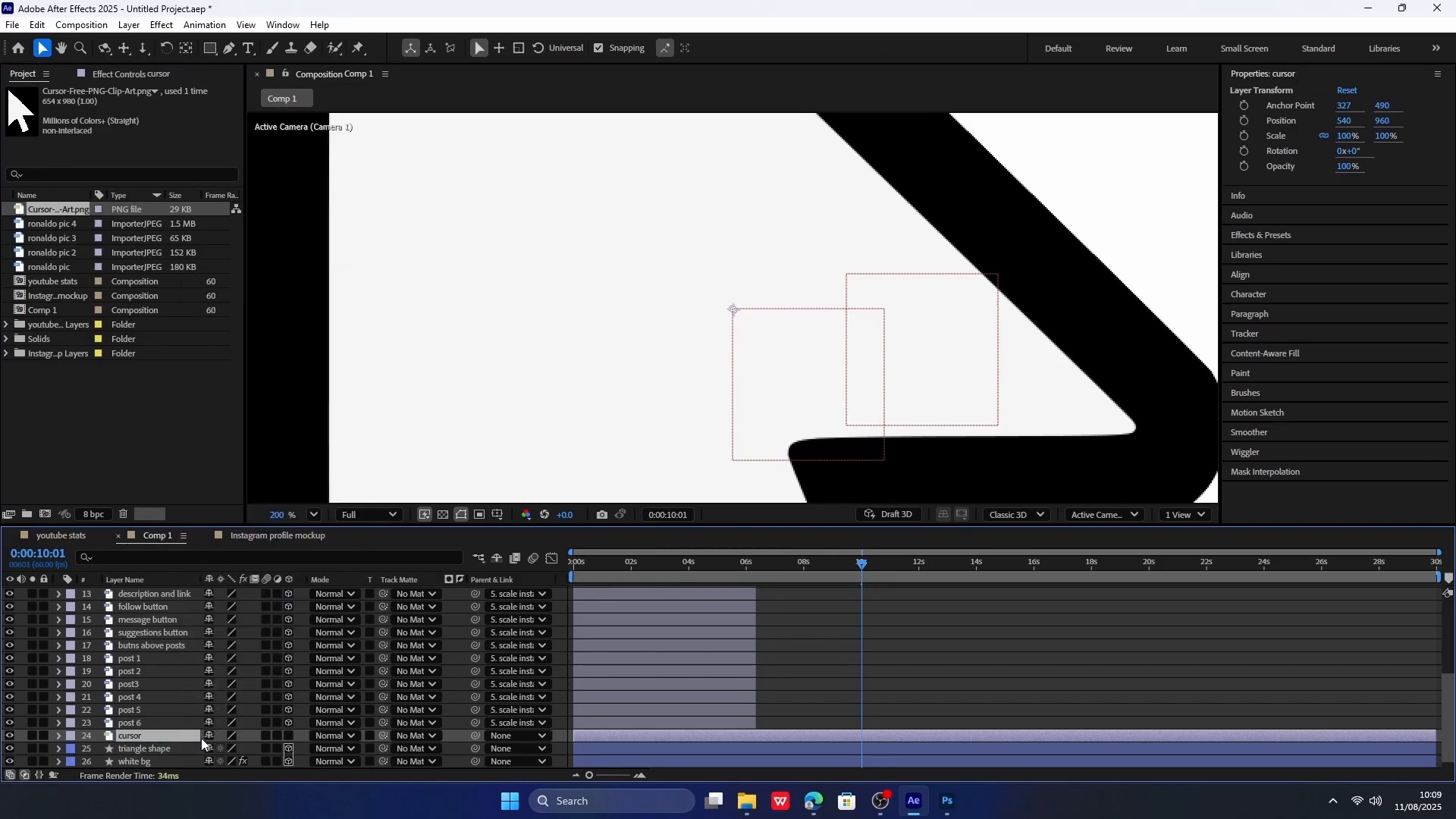
Make cursor a 3D layer scaled to 12% and move its anchor point to about 198, 378.
click(287, 736)
key(s)
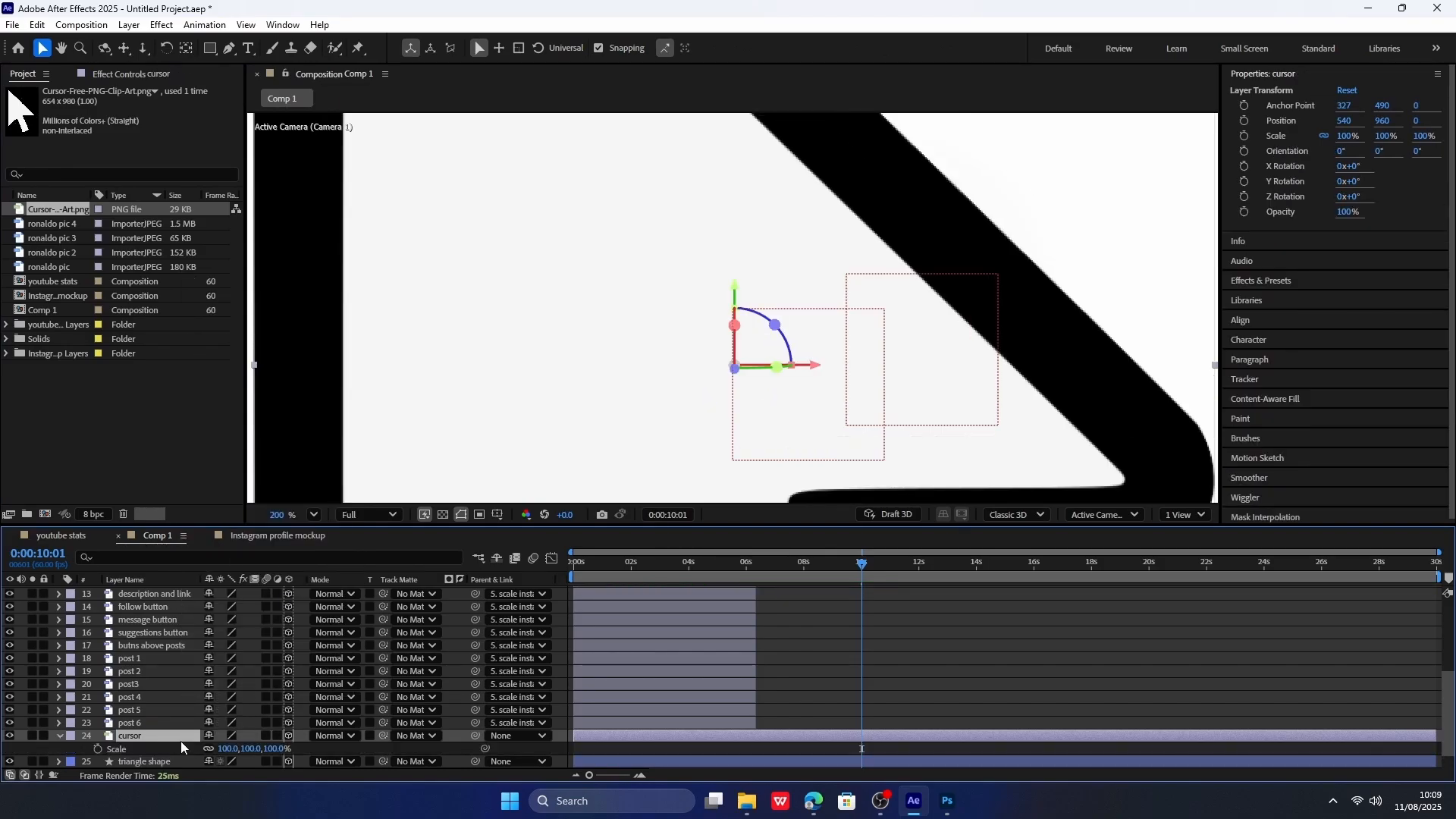
drag(227, 752, 123, 467)
click(187, 48)
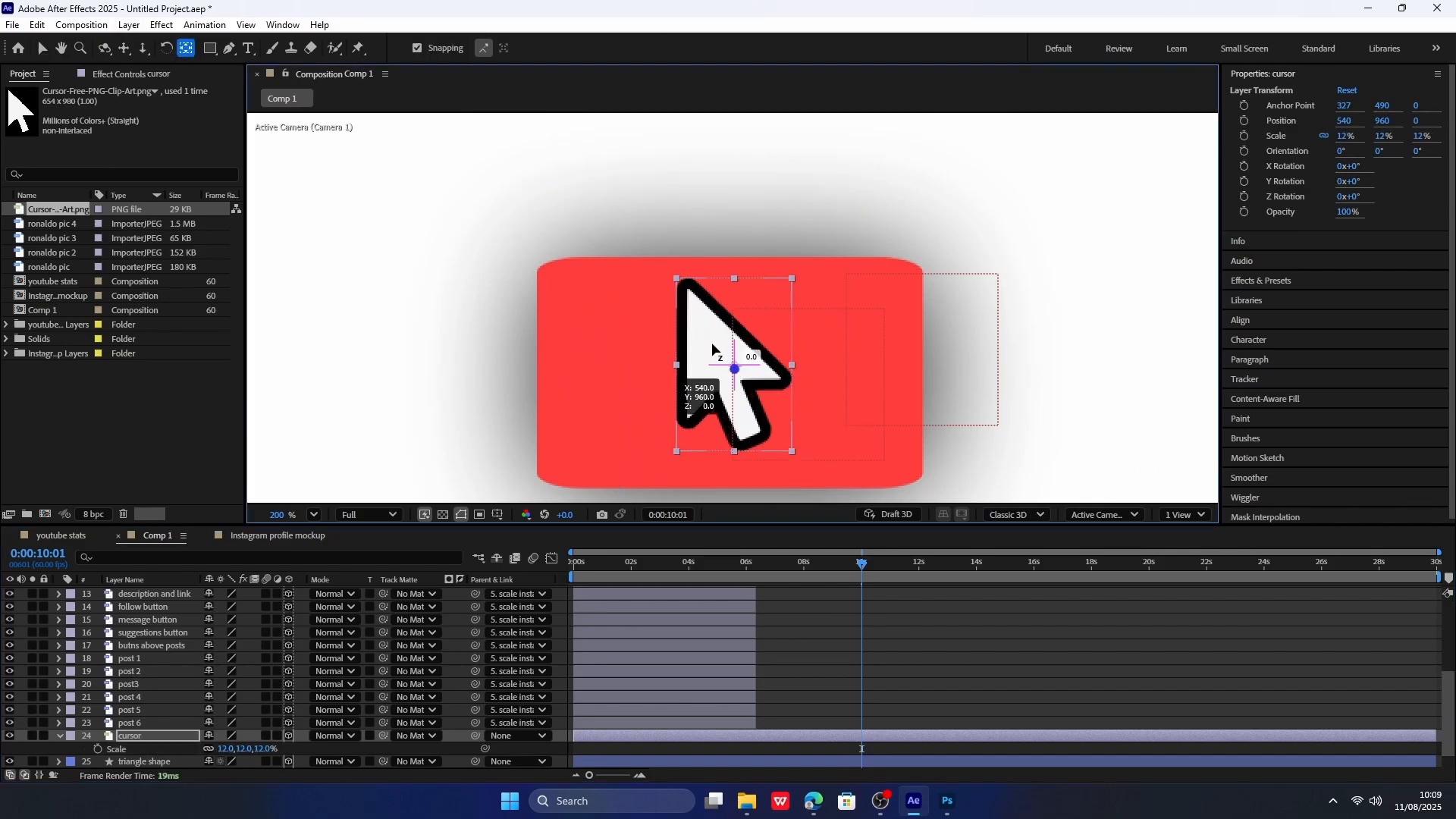
drag(711, 344, 721, 341)
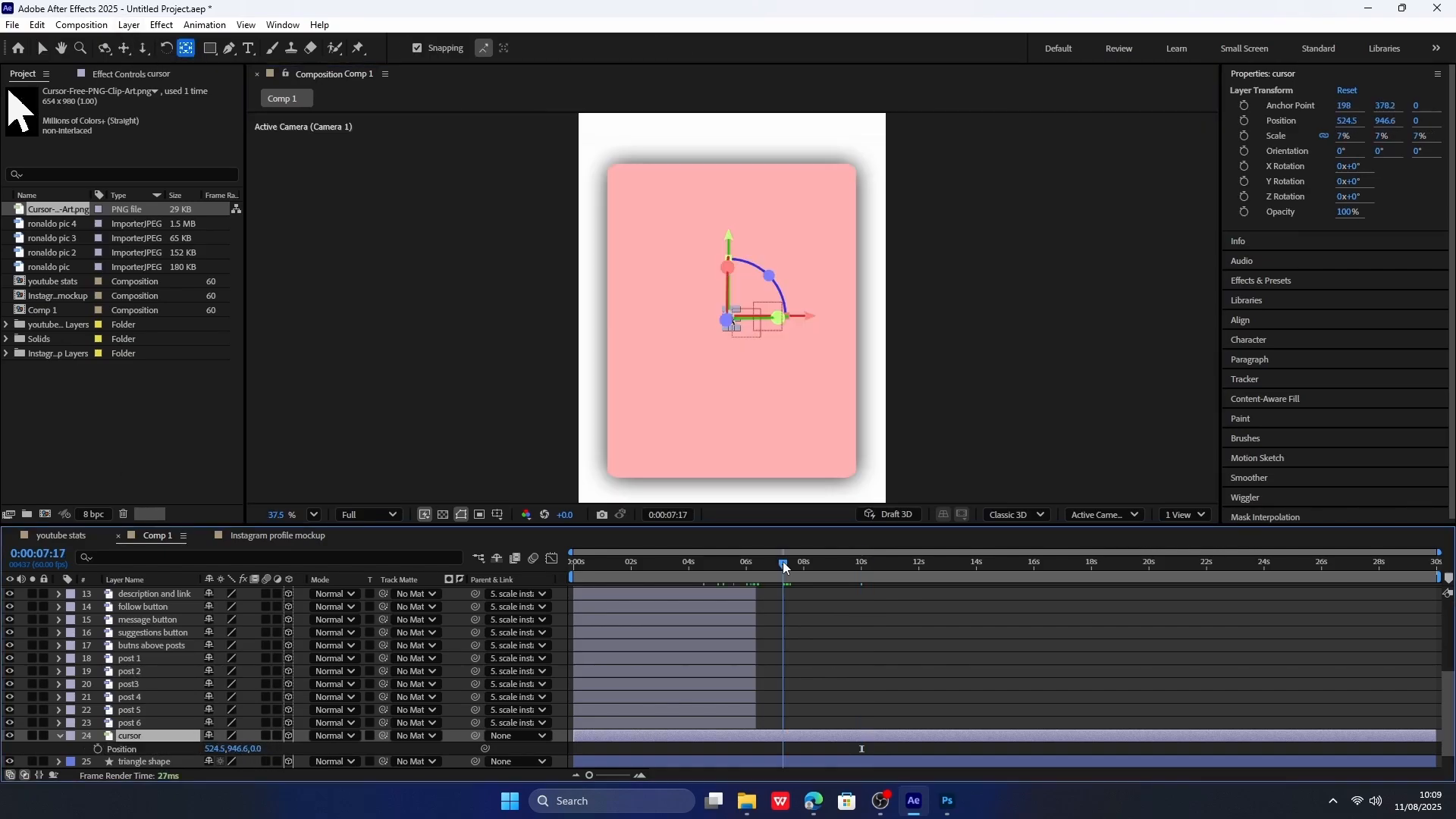
Animate the cursor sliding in with eased Position keyframes, X 1231.5 at 0:00:07:17 and X 524.5 at 0:00:08:48.
click(98, 748)
mouse_move(806, 565)
mouse_down()
mouse_move(854, 557)
mouse_move(826, 561)
mouse_up()
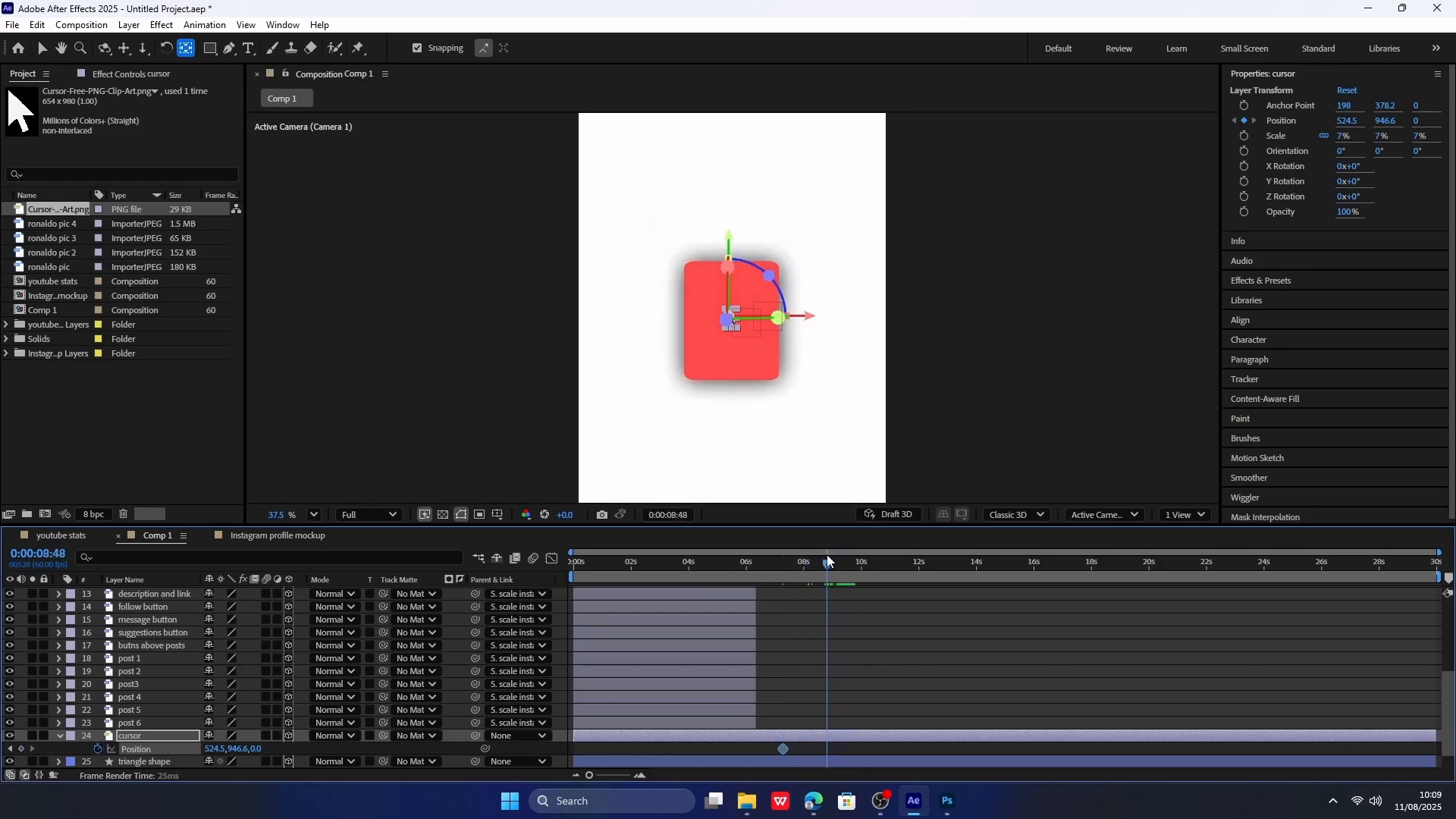
click(9, 749)
drag(222, 750, 759, 750)
drag(861, 727, 728, 754)
click(552, 559)
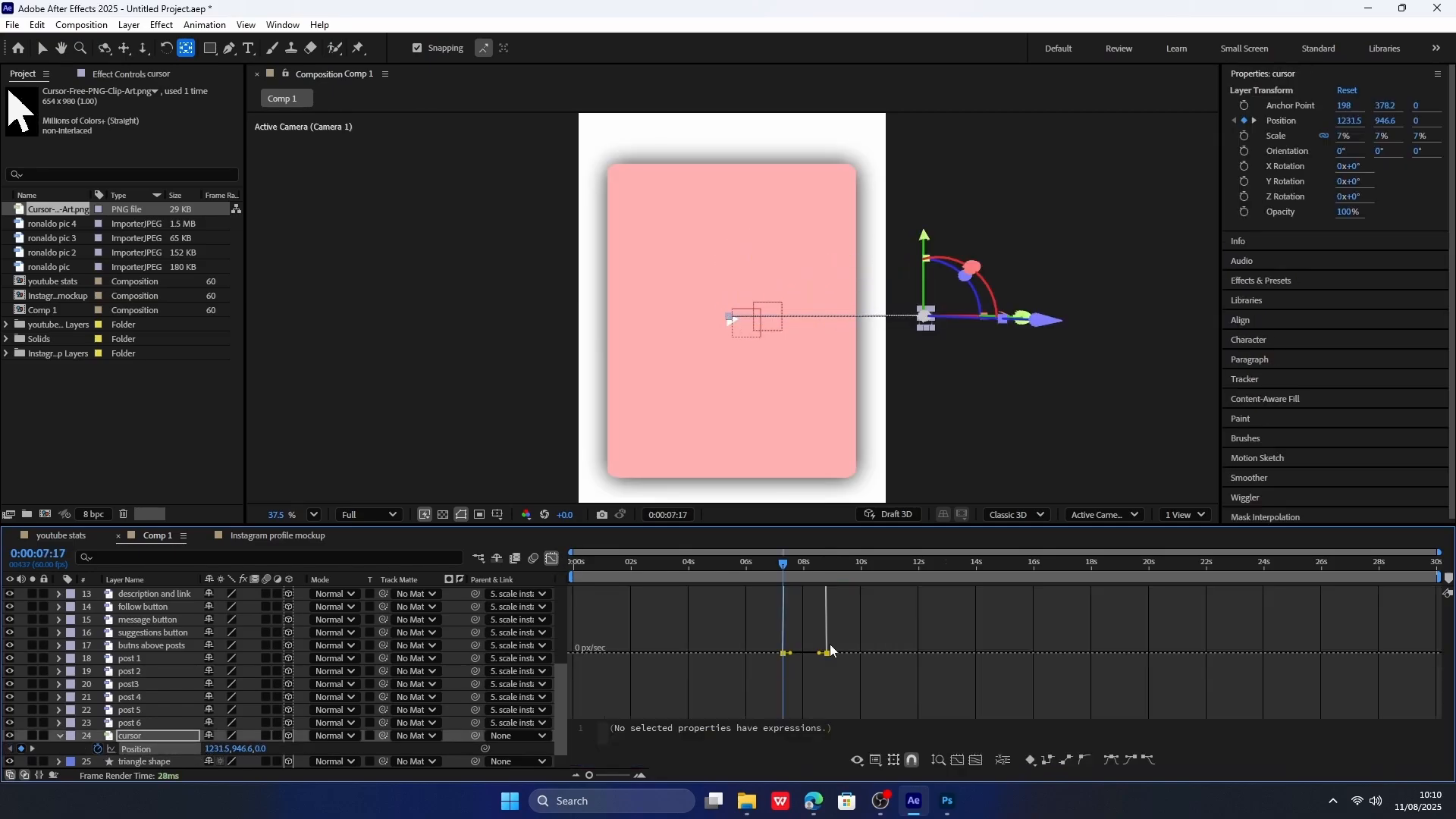
scroll(809, 673, down, 2)
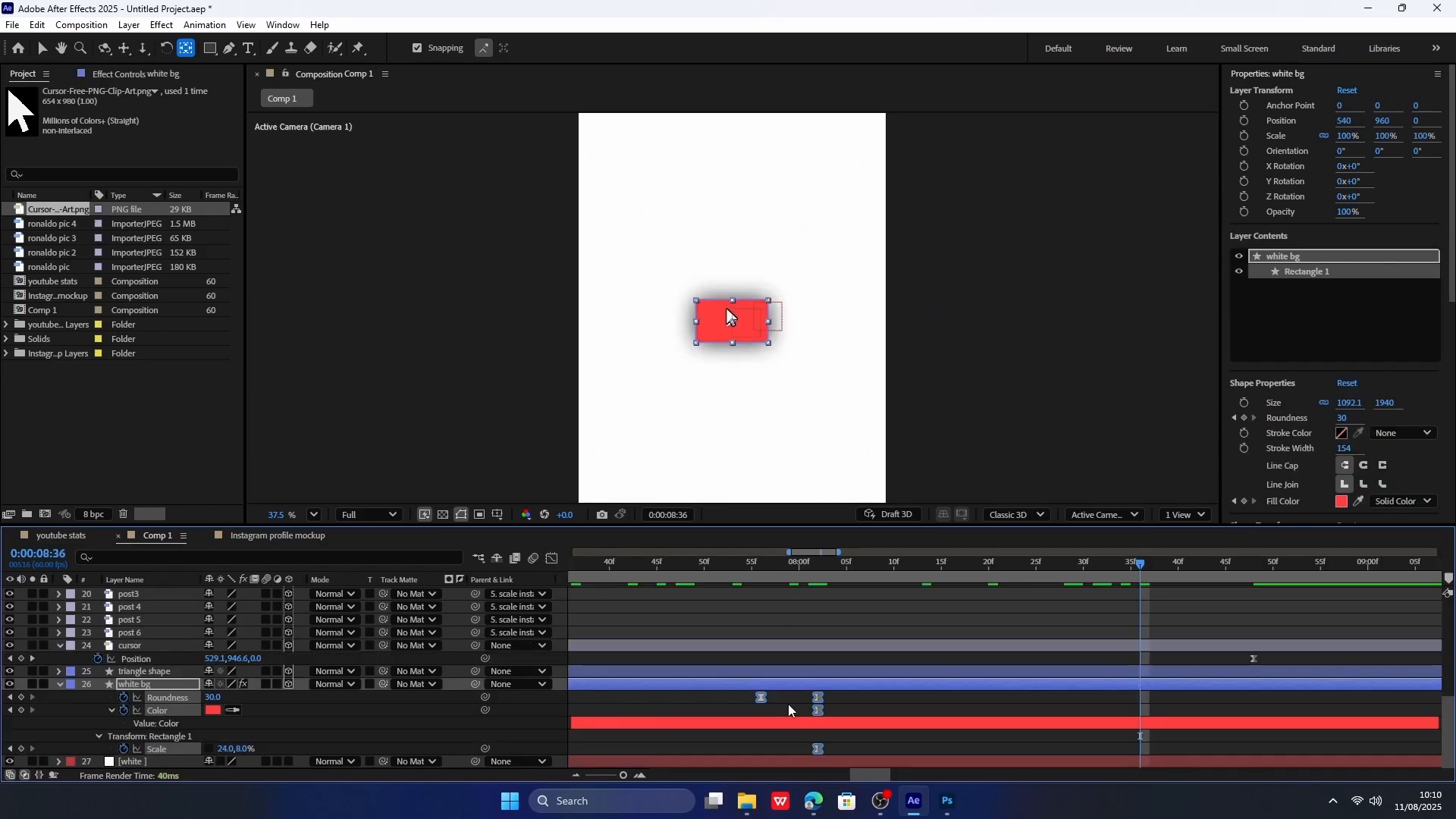
Deselect the white bg keyframes and go to its Roundness keyframe at about 0:00:07:56.
drag(789, 705, 792, 706)
click(766, 705)
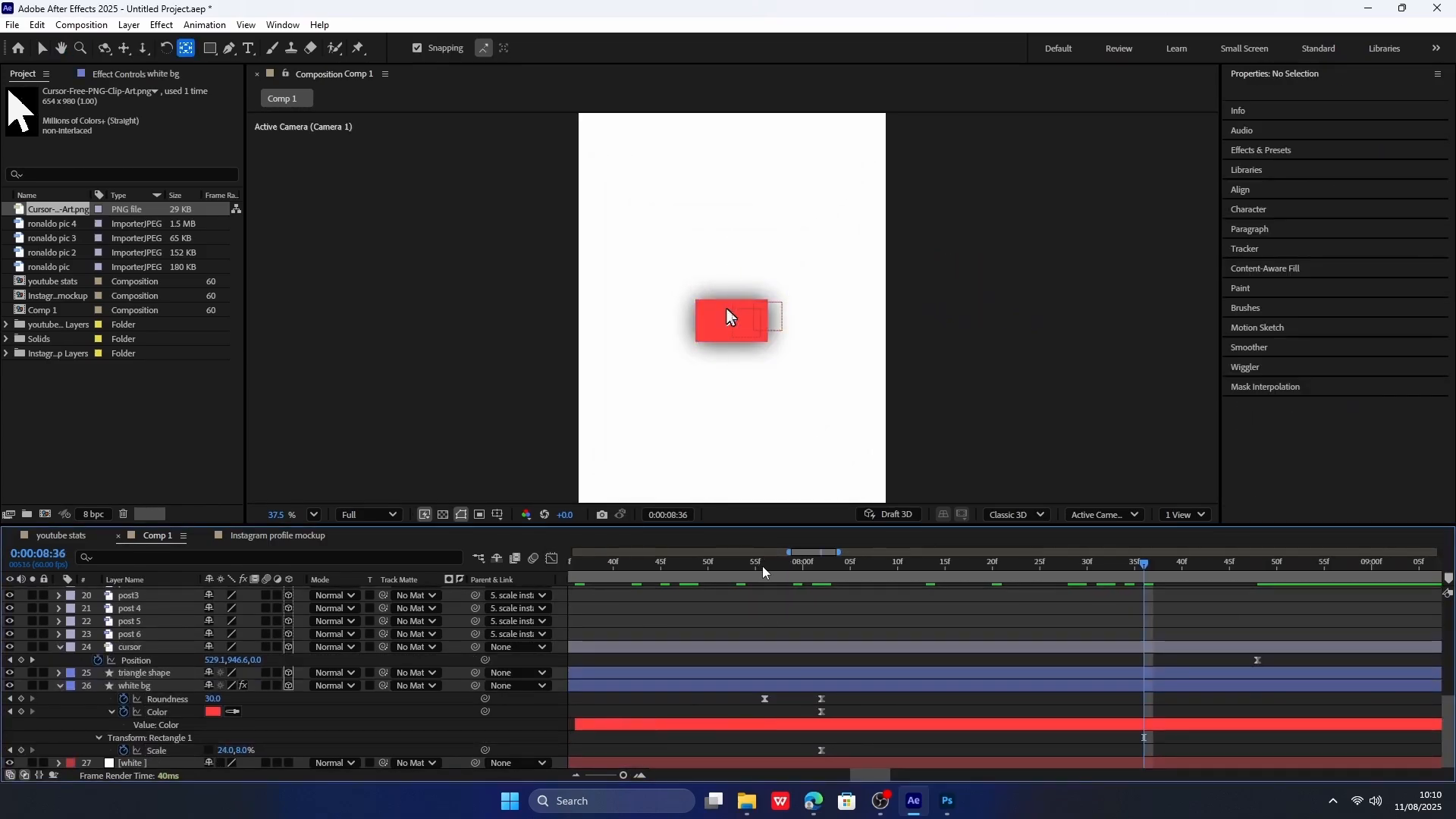
mouse_move(763, 572)
mouse_down()
mouse_move(827, 569)
mouse_move(768, 569)
mouse_up()
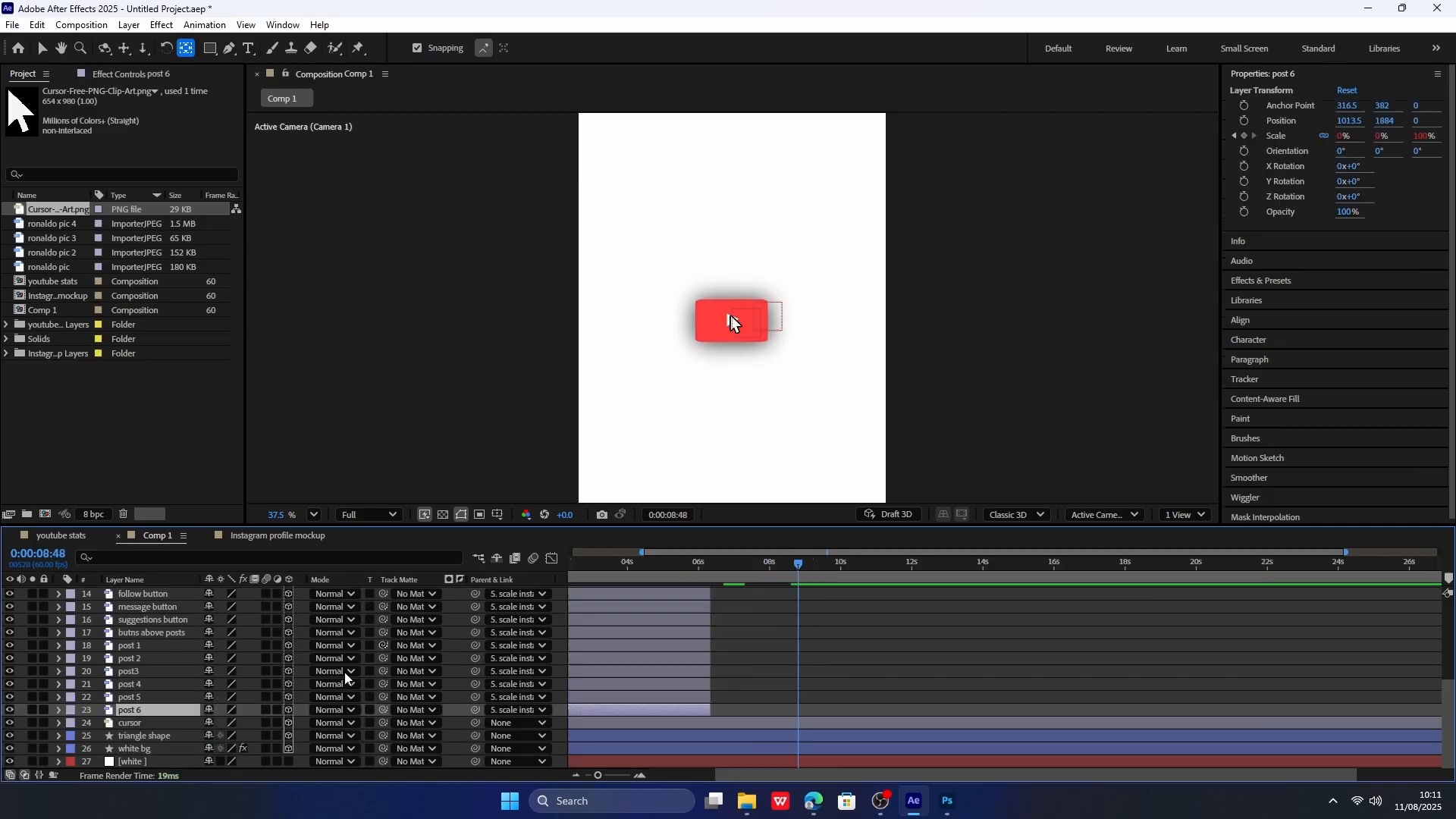
Keyframe the cursor's Scale at 7% near 0:00:08:32 and shrink it to 4.7% at 0:00:08:45.
click(186, 722)
key(s)
mouse_move(787, 566)
mouse_down()
mouse_move(815, 565)
mouse_move(790, 566)
mouse_up()
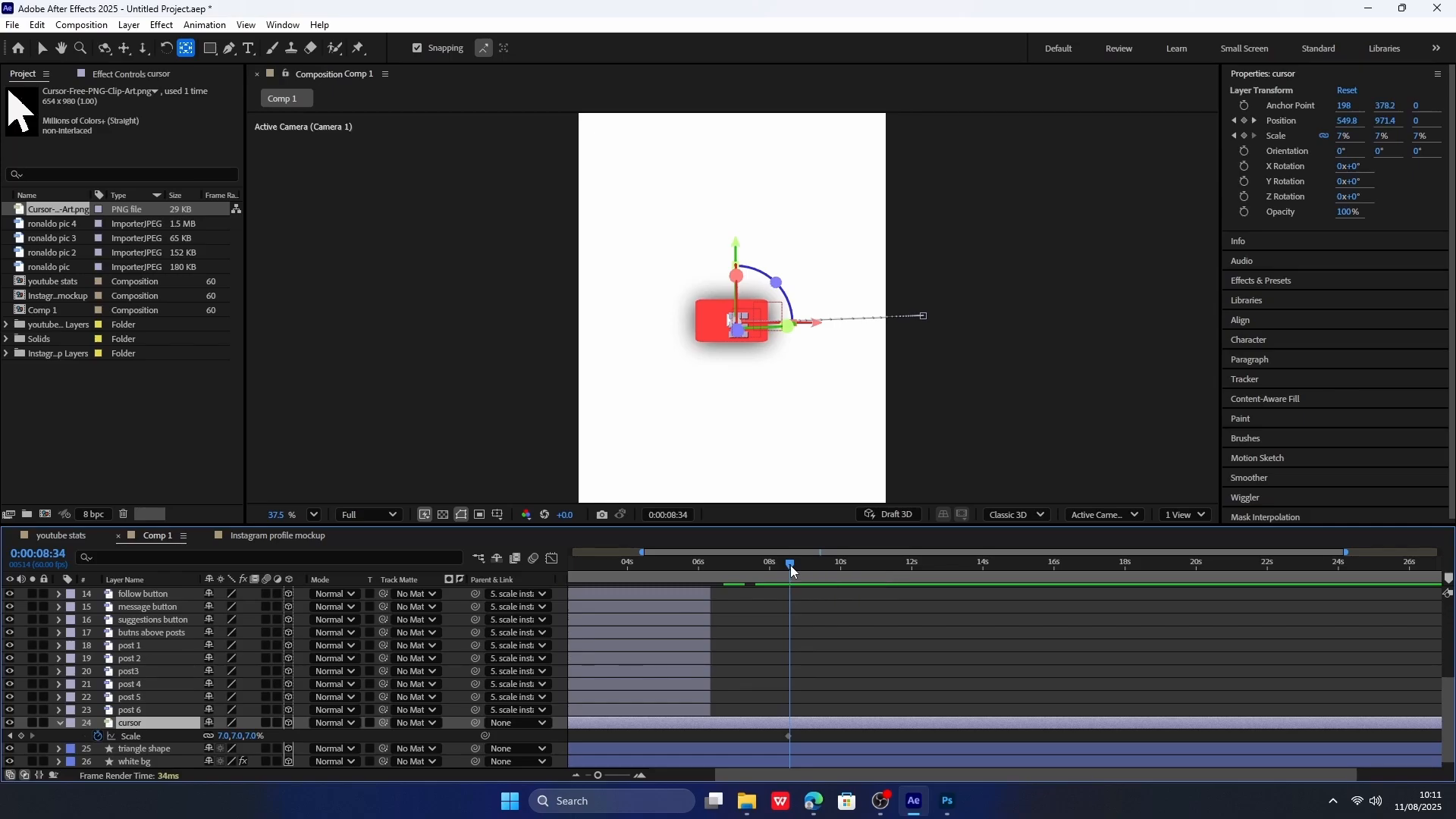
click(789, 736)
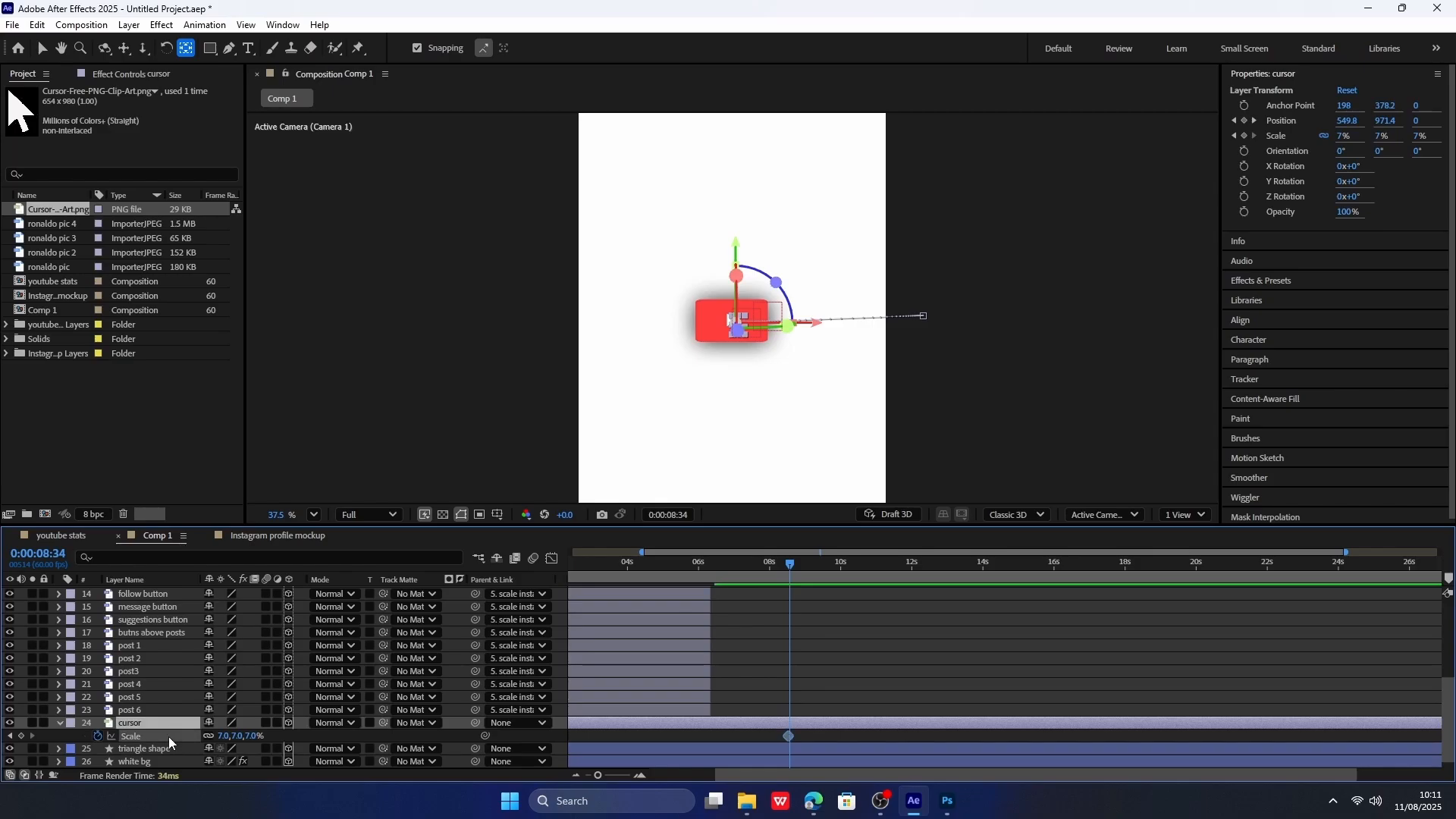
mouse_move(790, 565)
mouse_down()
mouse_move(815, 568)
mouse_move(783, 567)
mouse_up()
scroll(801, 743, up, 2)
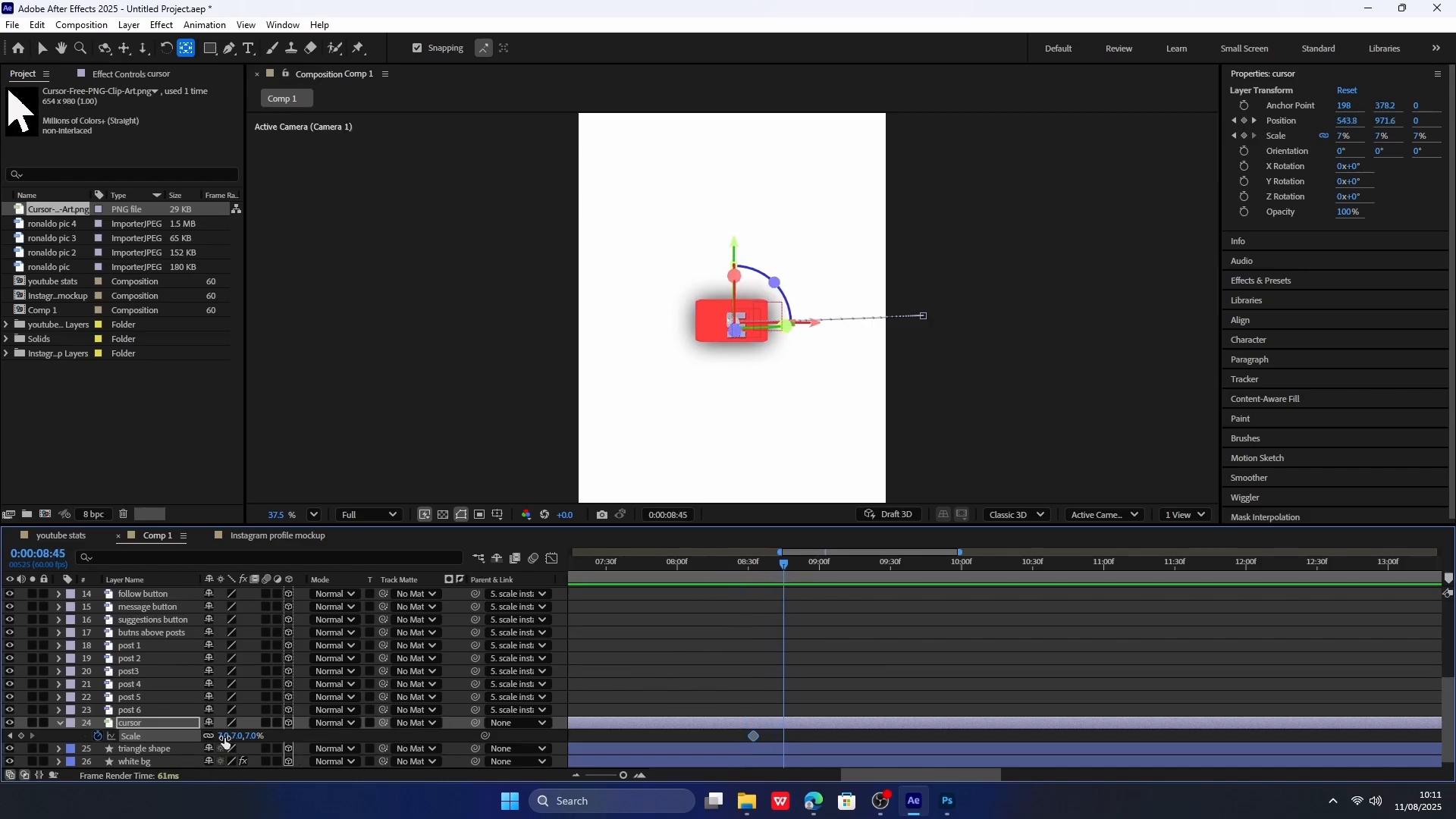
drag(225, 741, 210, 739)
Paste the cursor's 7% Scale keyframe at 0:00:08:59 to bring it back to its original size.
scroll(713, 317, up, 7)
drag(803, 575, 817, 577)
click(806, 738)
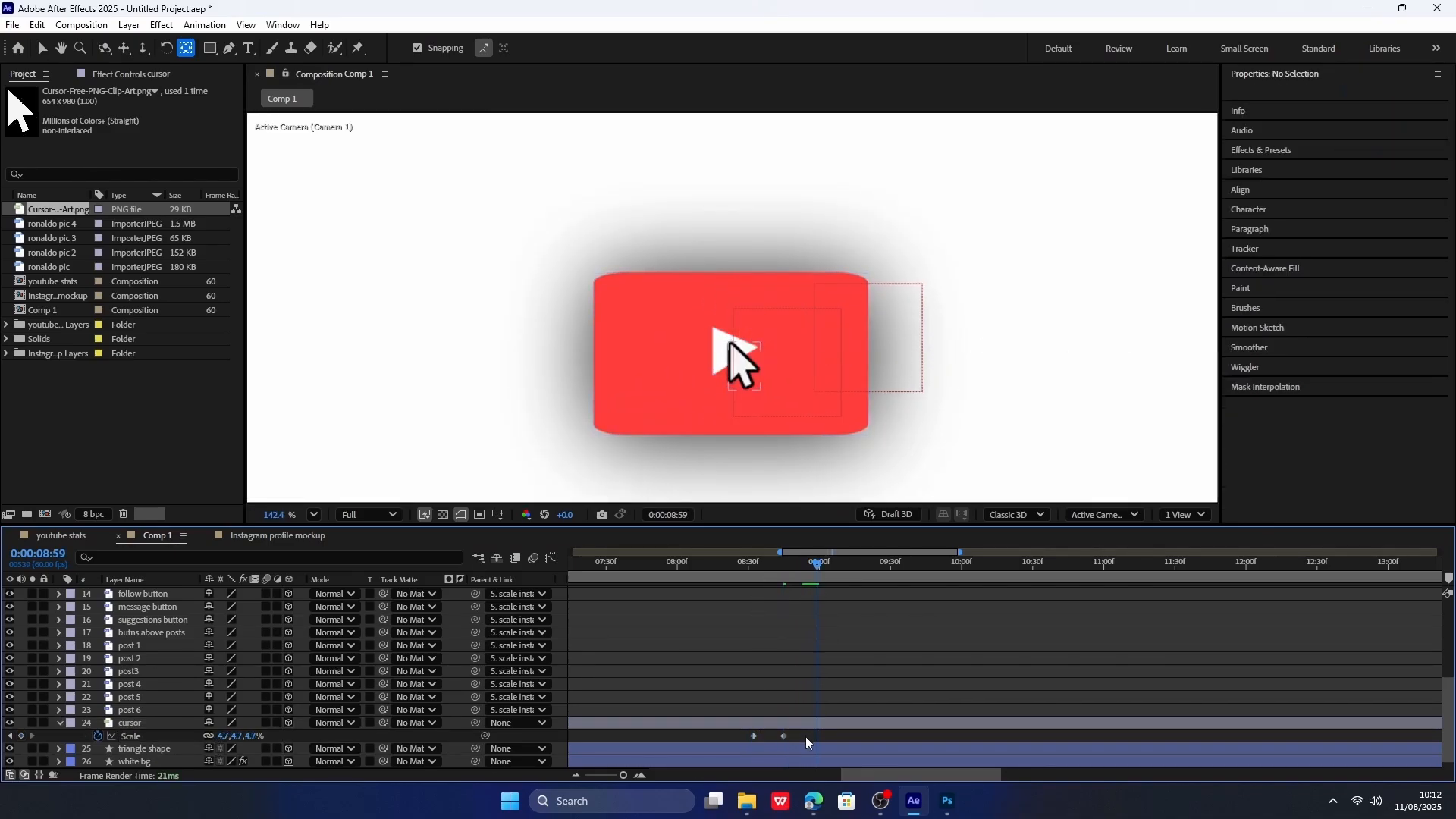
click(141, 736)
key(ctrl+v)
Apply Easy Ease to all three of the cursor's Scale keyframes in the value graph.
drag(853, 738, 702, 741)
click(551, 558)
scroll(788, 652, up, 4)
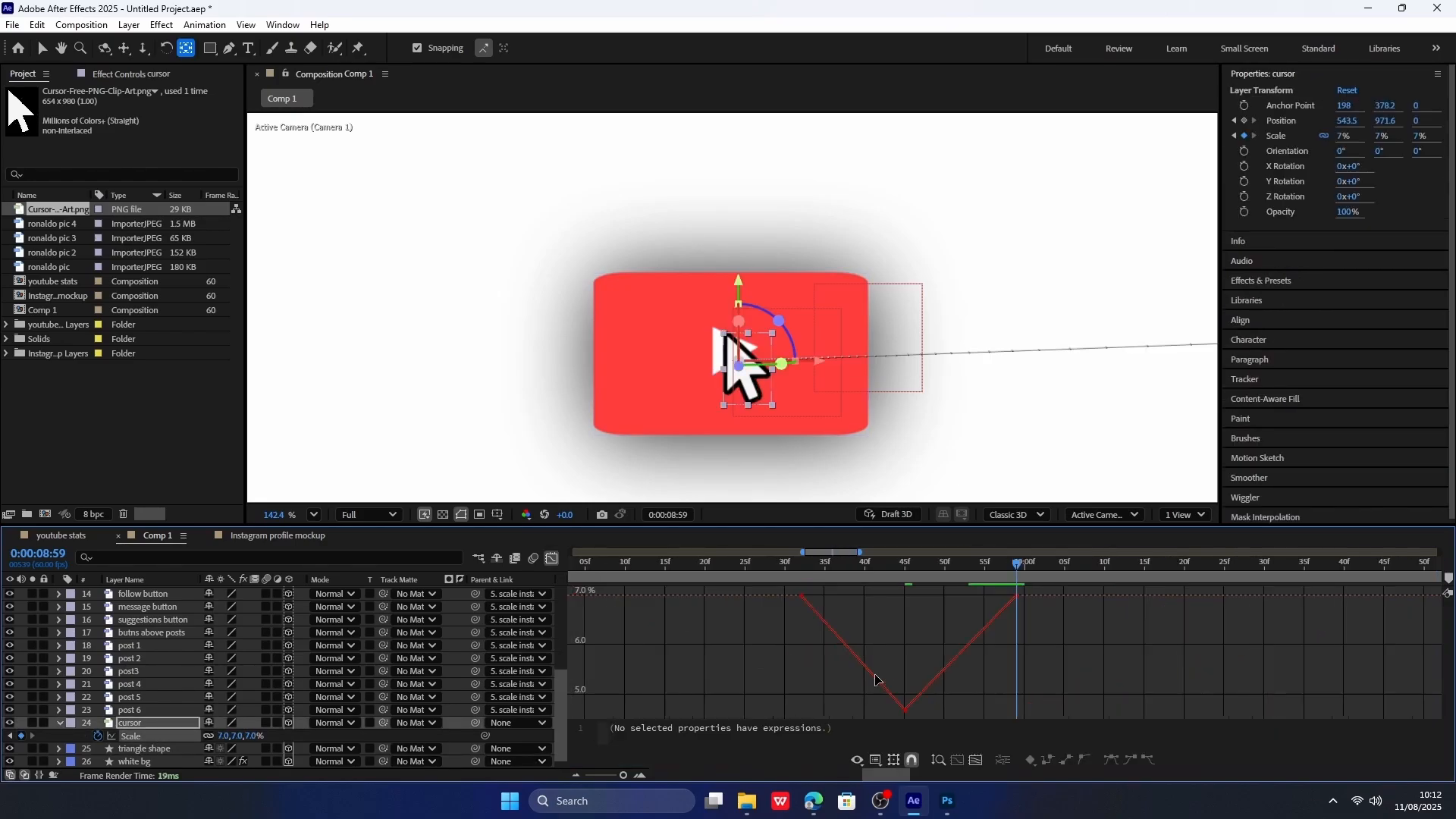
scroll(906, 671, down, 2)
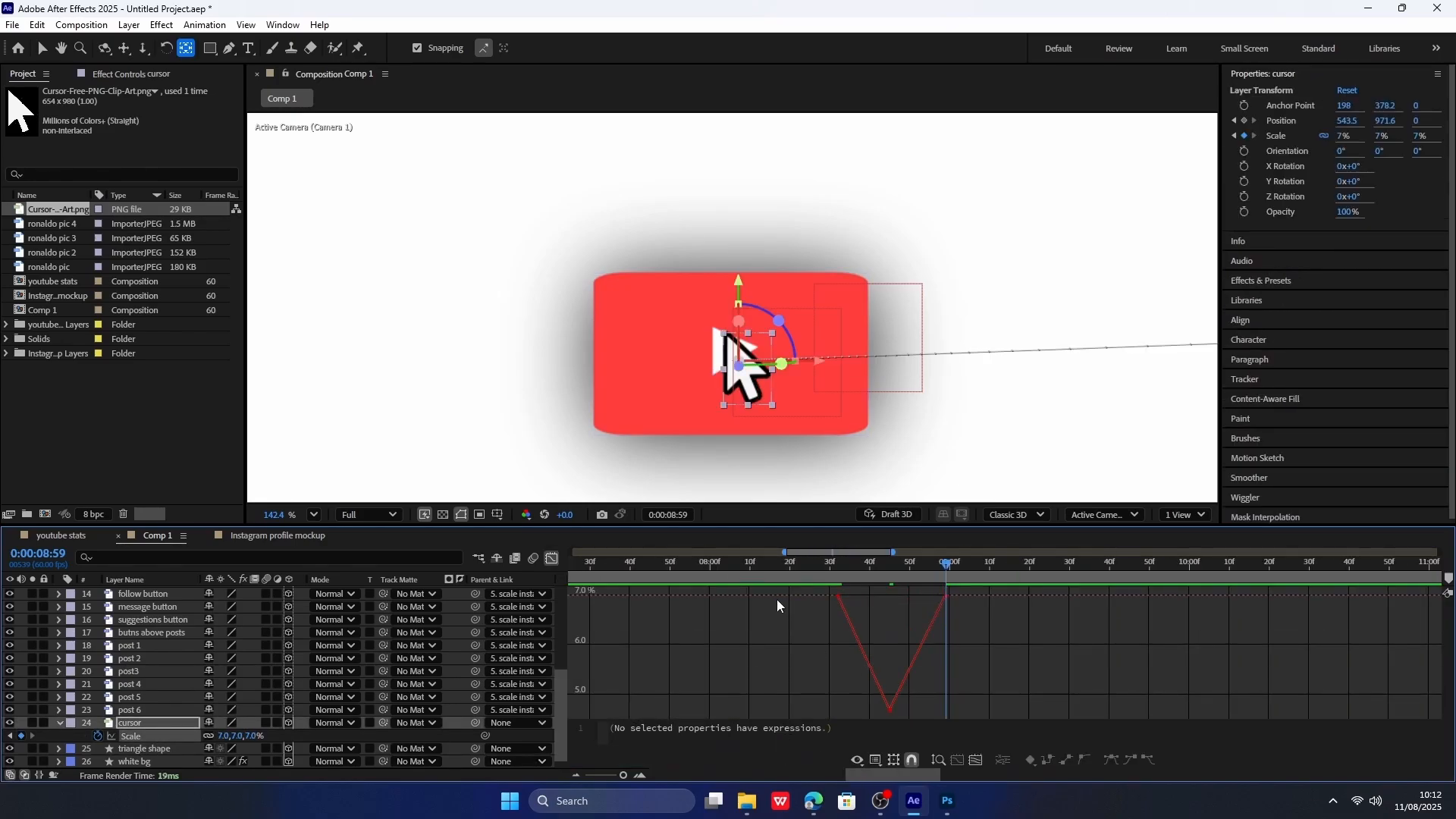
drag(799, 590, 989, 723)
key(F9)
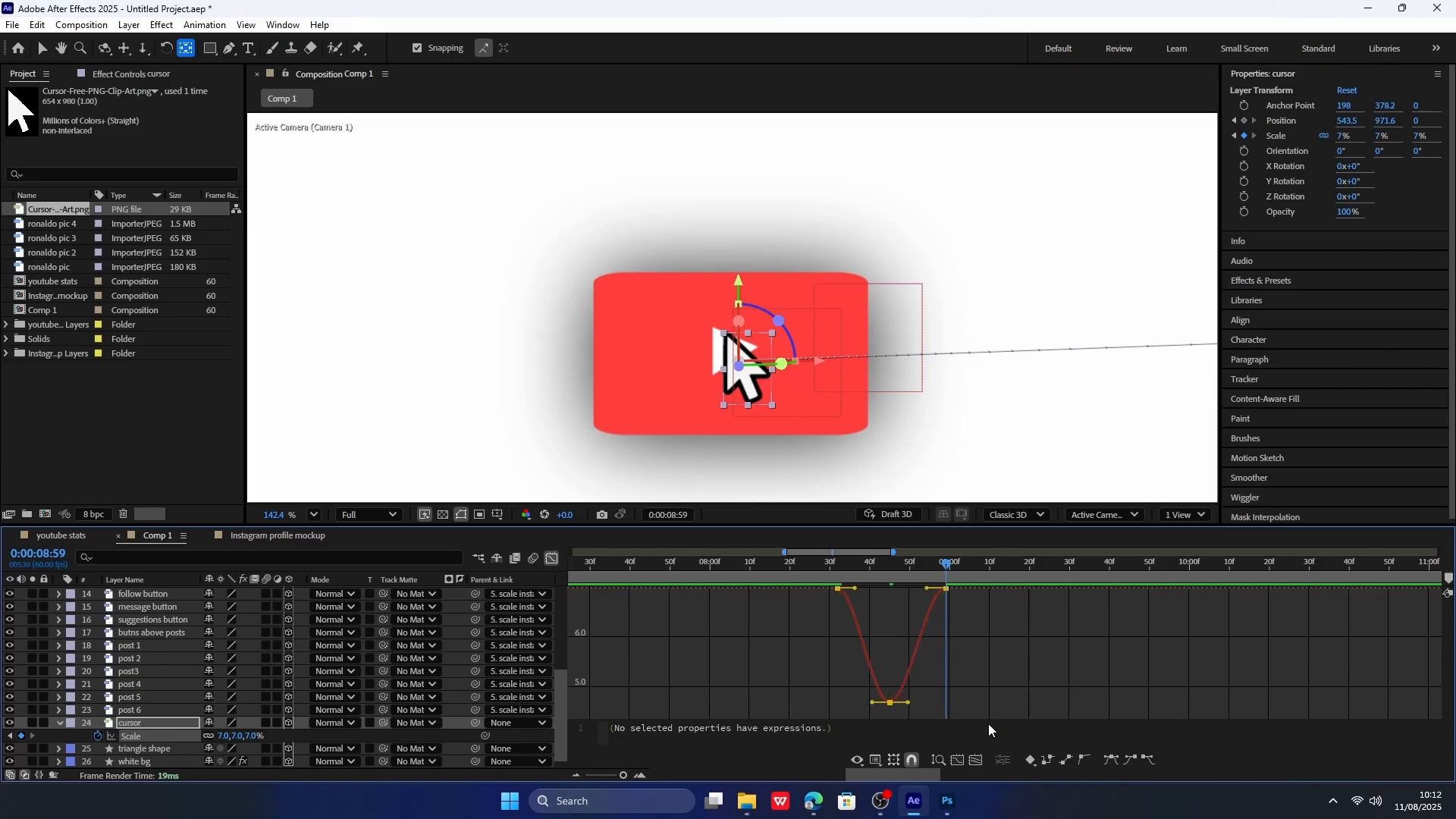
Steepen the start of the cursor's Scale curve, lengthen the last keyframe's incoming influence and preview the click motion.
scroll(904, 687, up, 4)
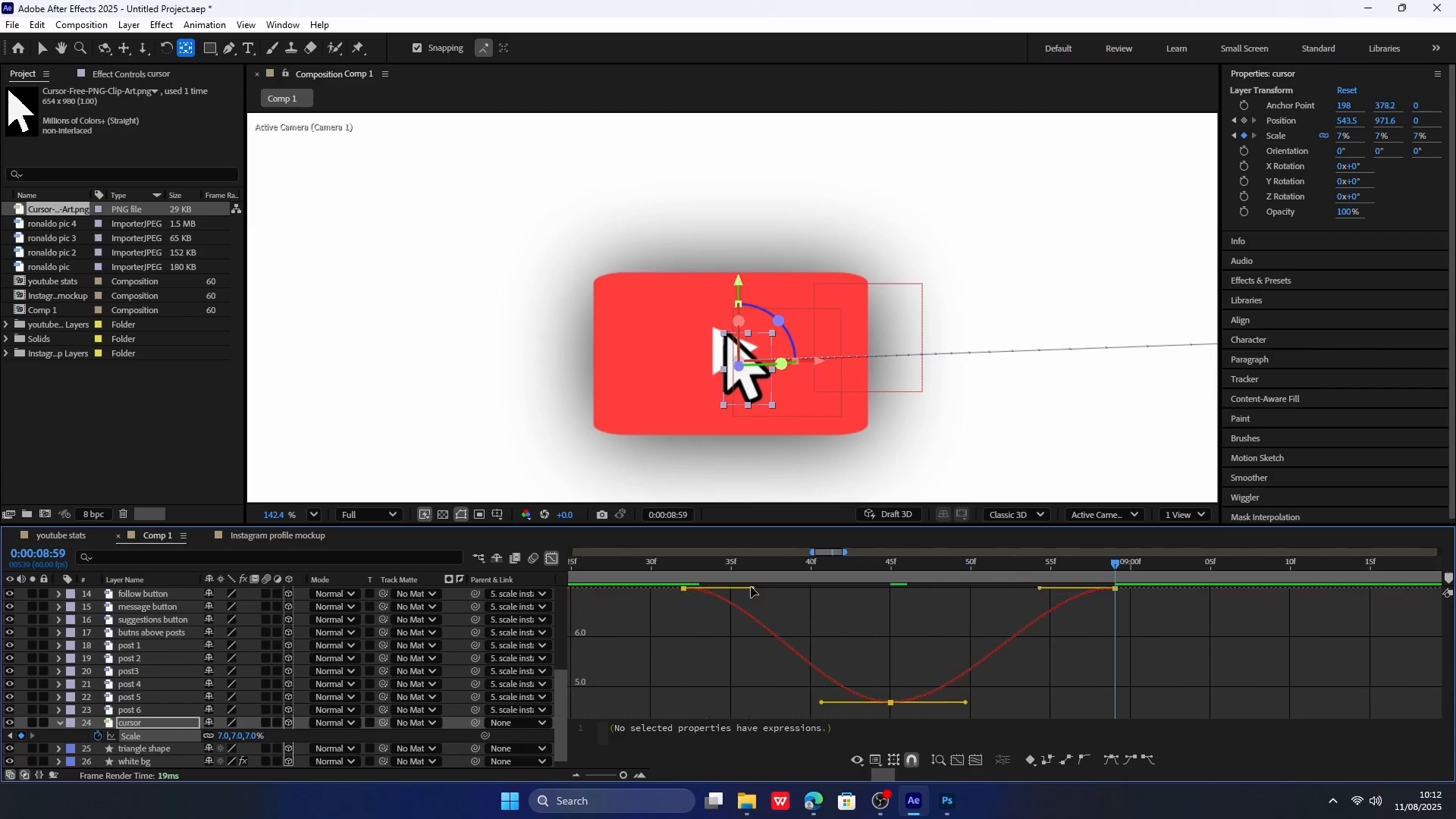
drag(752, 589, 692, 663)
drag(682, 563, 874, 564)
click(1115, 589)
drag(1040, 588, 942, 587)
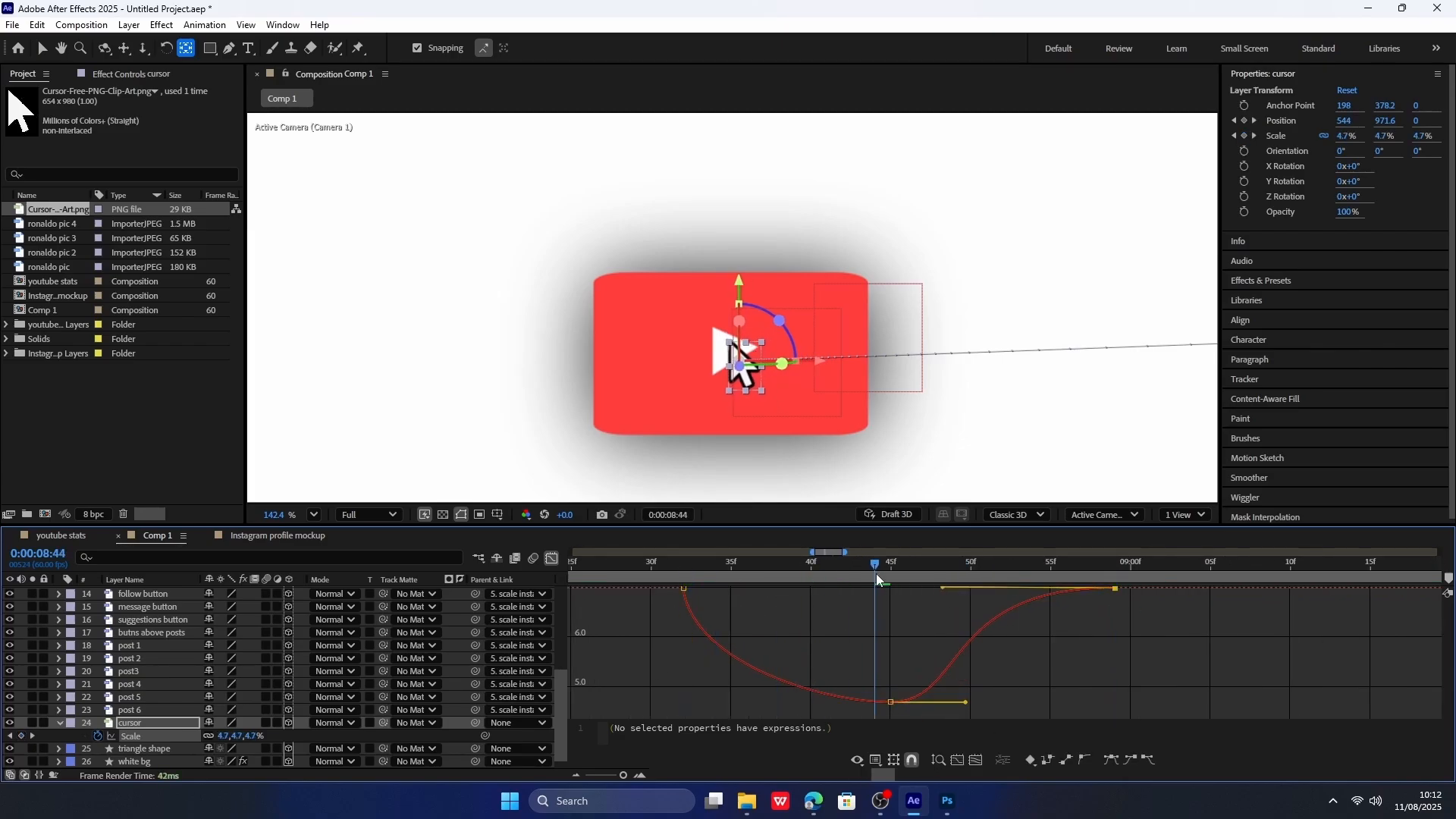
drag(876, 570, 990, 570)
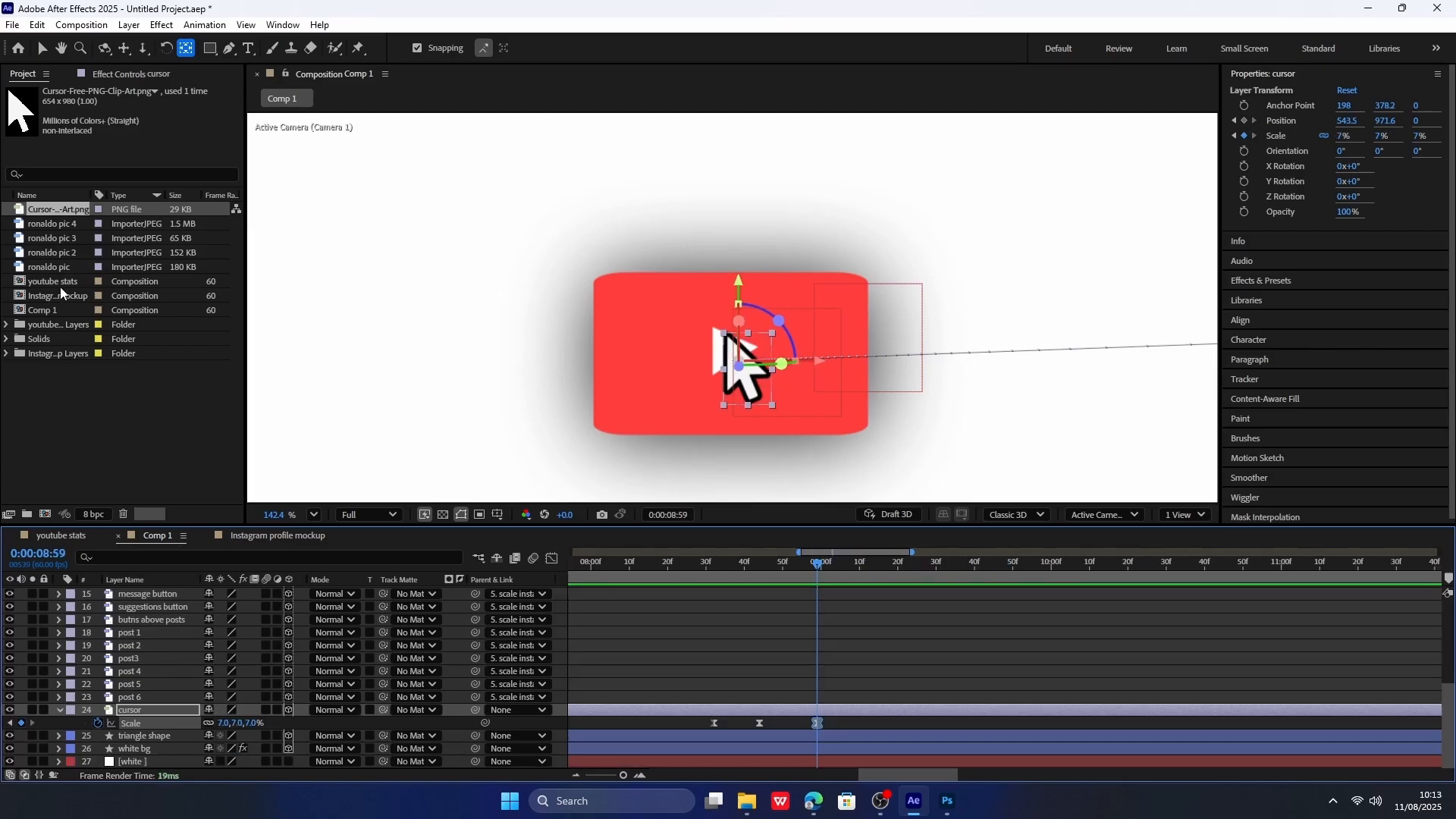
Add the youtube stats composition as the uppermost layer of Comp 1 and set its Scale to 40%.
drag(62, 324, 530, 524)
drag(60, 283, 239, 609)
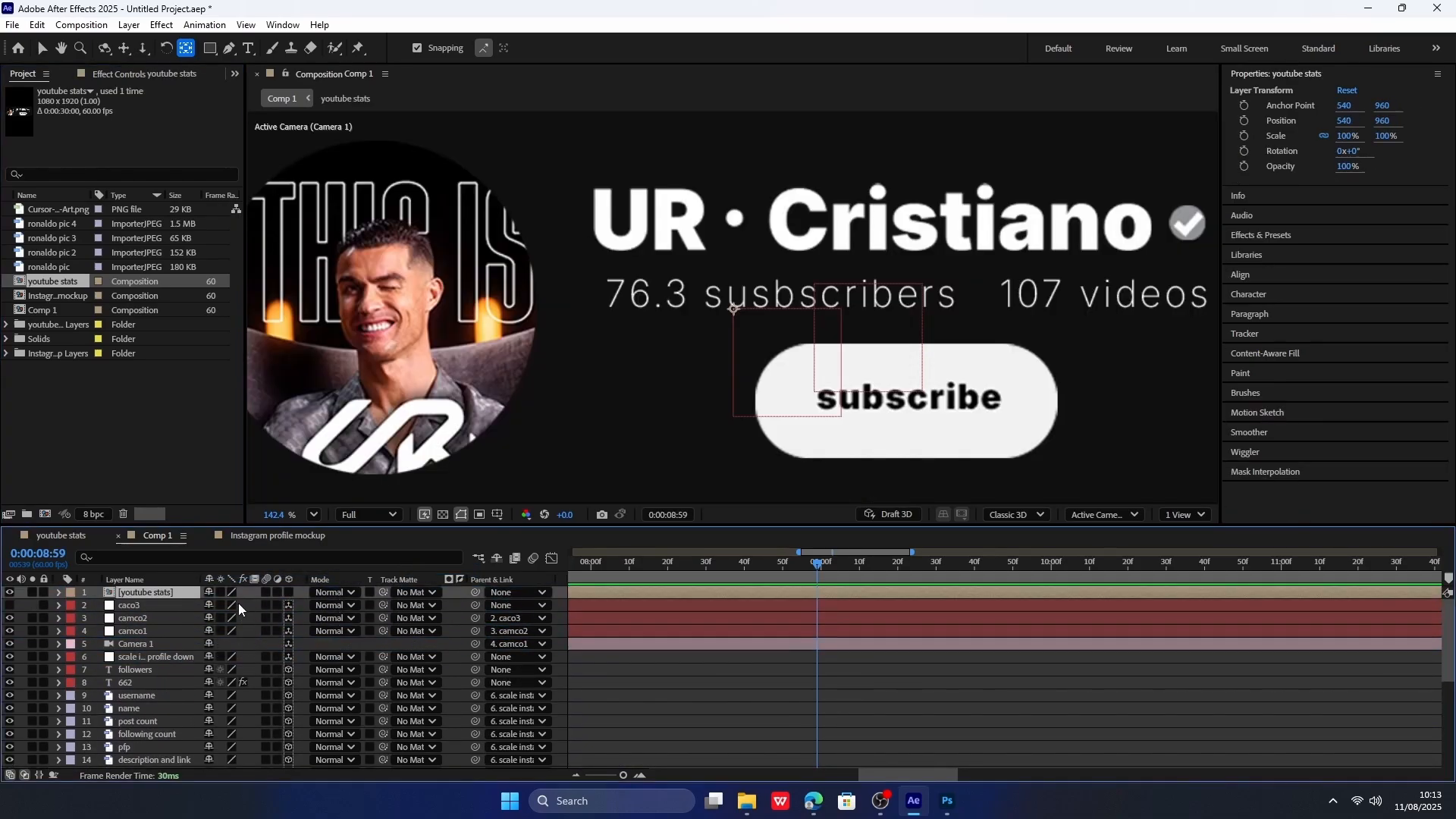
right_click(173, 597)
click(516, 609)
drag(671, 567, 443, 579)
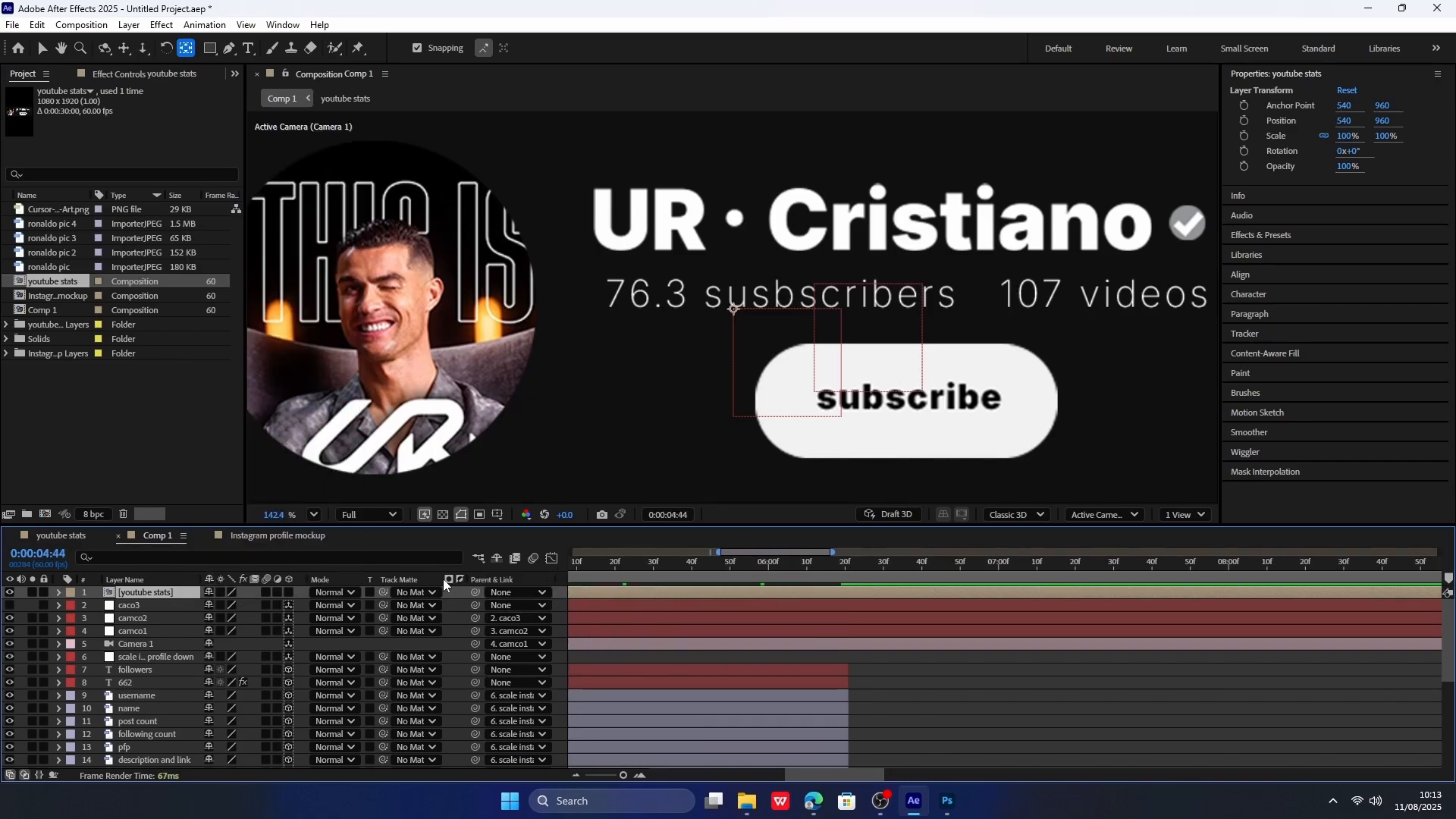
key(Home)
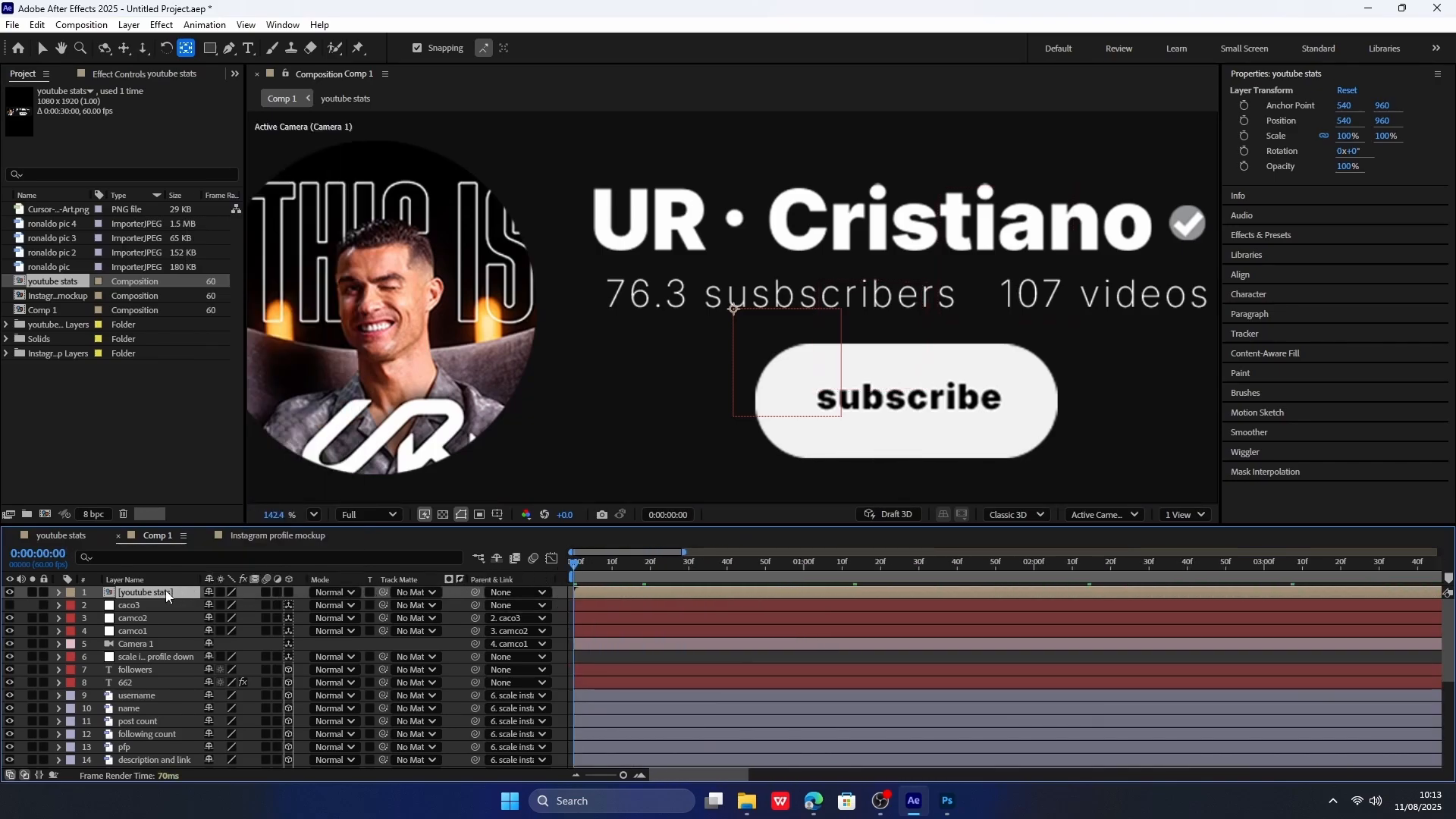
key(s)
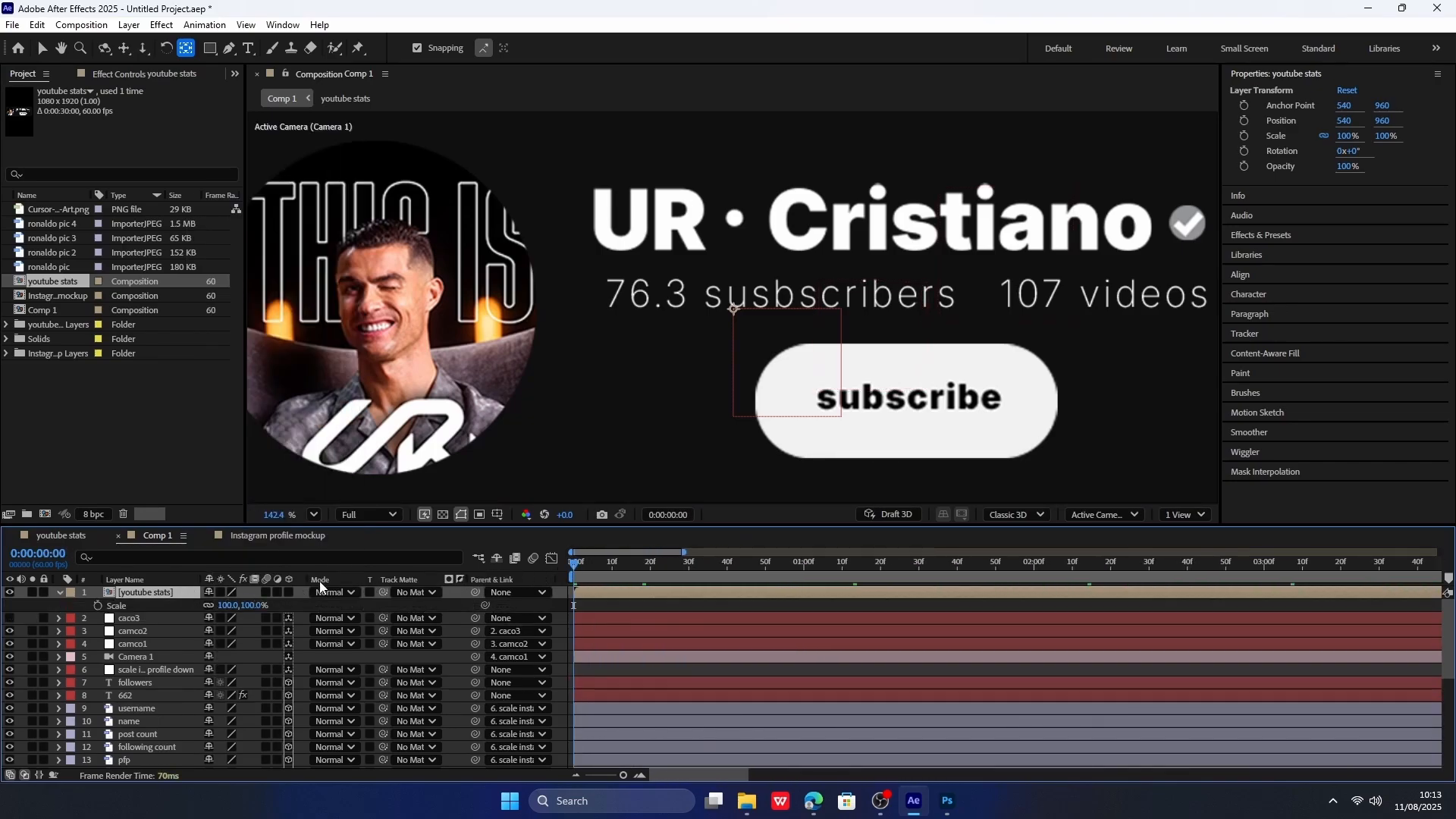
drag(226, 606, 180, 606)
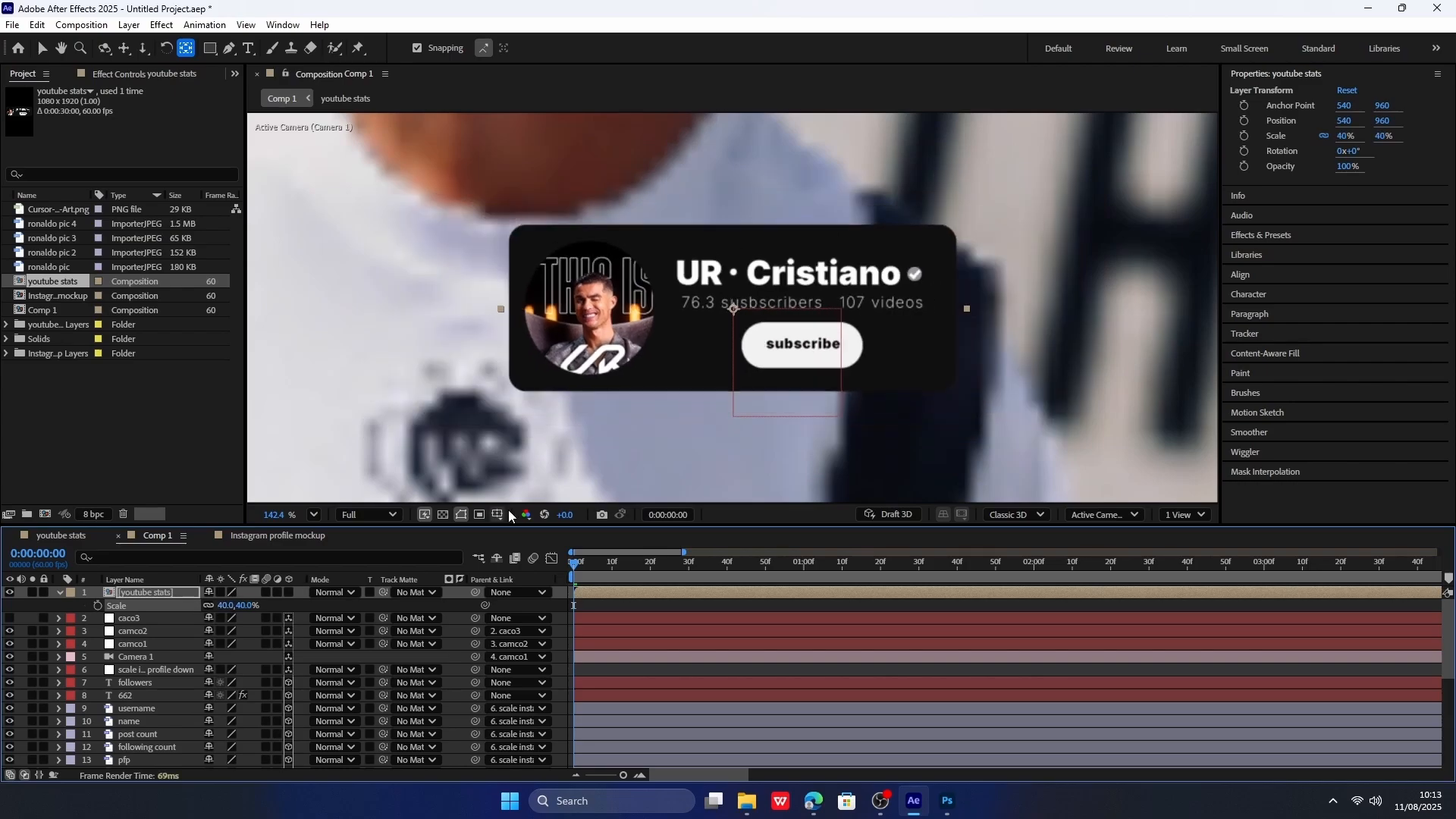
Move all five layers from the youtube stats composition into Comp 1 and delete the nested youtube stats layer.
right_click(156, 593)
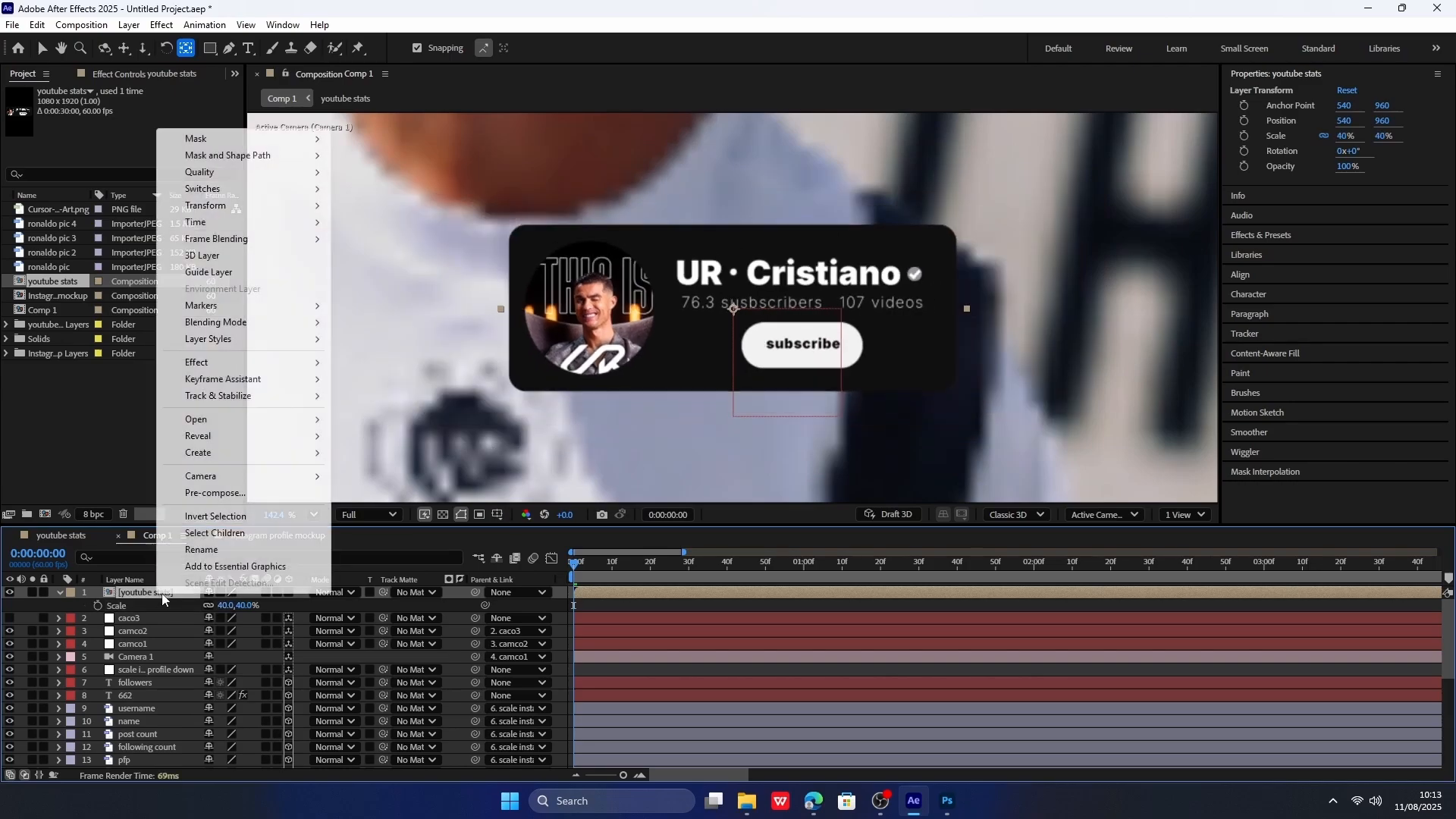
right_click(131, 596)
double_click(127, 595)
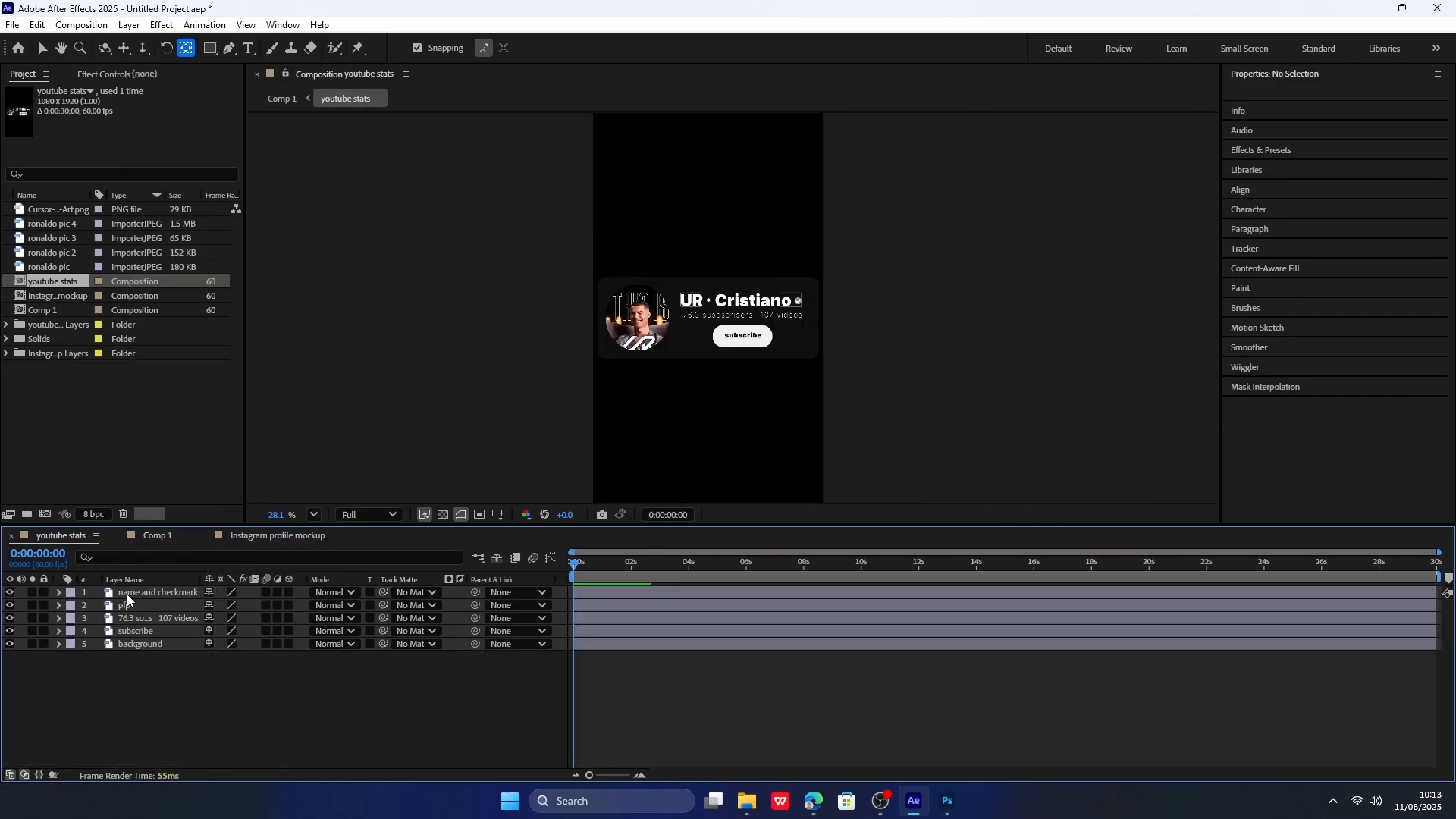
drag(117, 711, 181, 592)
key(ctrl+x)
click(157, 535)
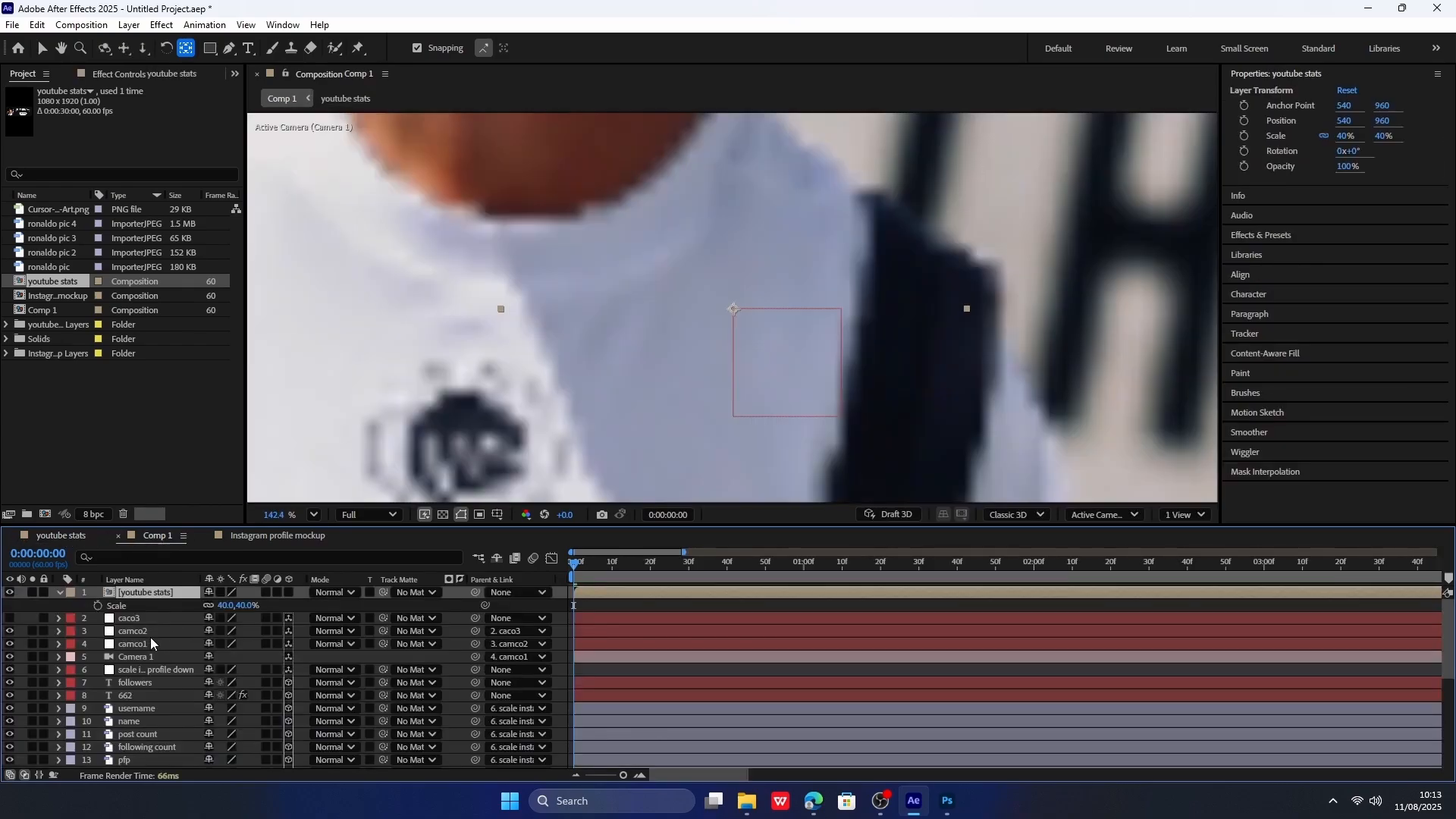
key(Delete)
key(ctrl+v)
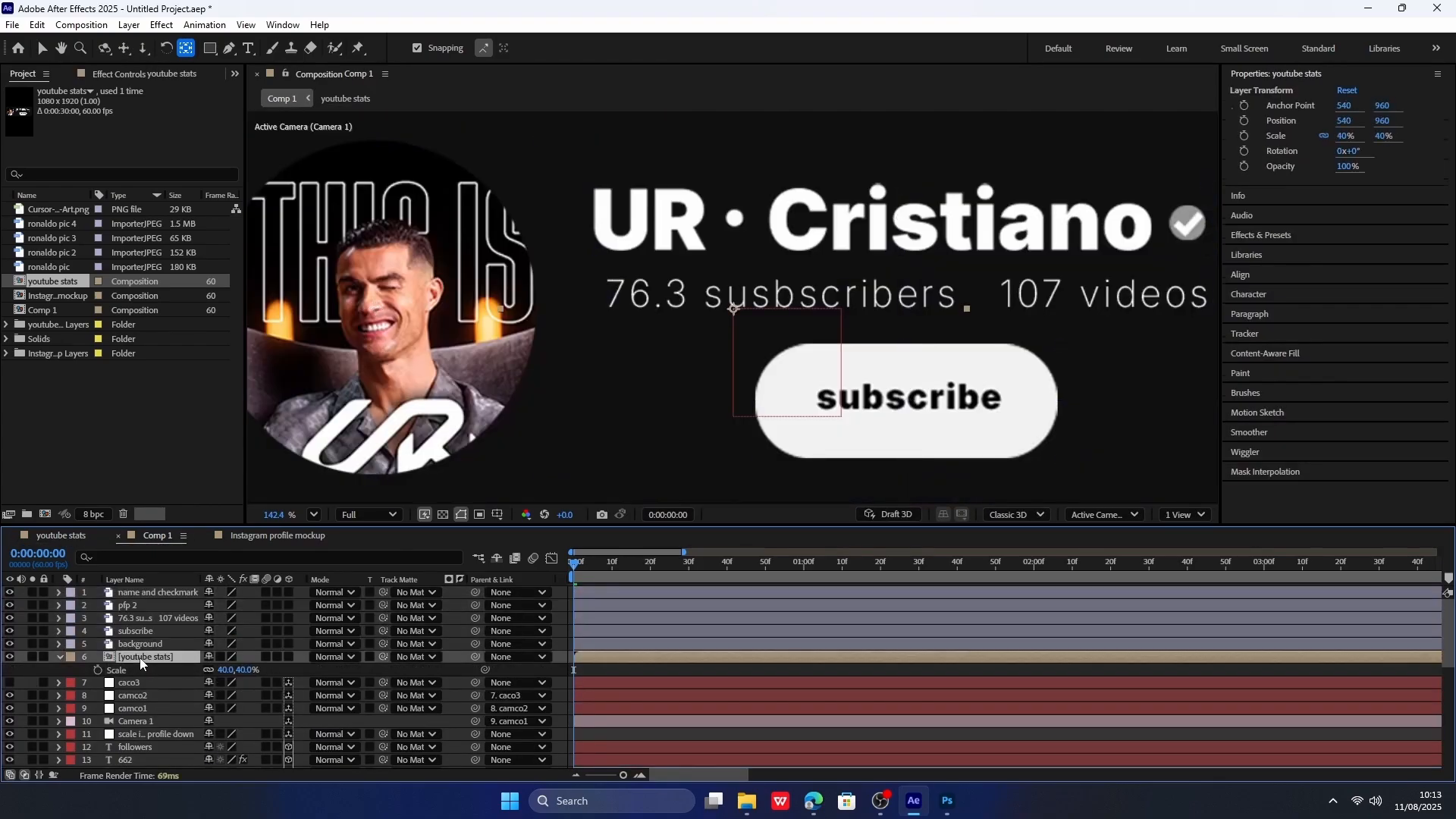
Give the five pasted stats layers a Yellow label and reveal their Scale properties.
click(129, 645)
shift+click(142, 594)
click(70, 592)
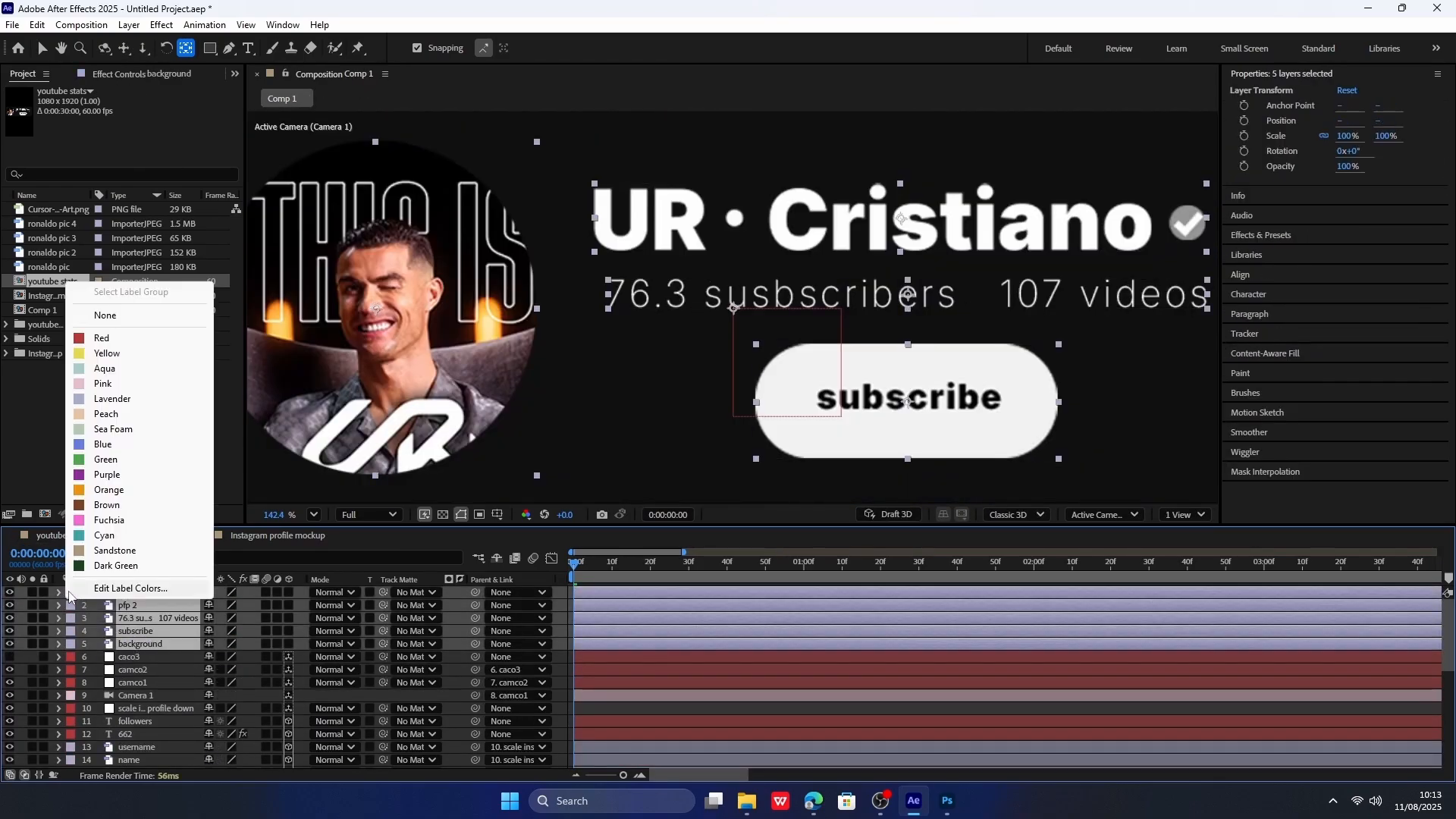
click(106, 353)
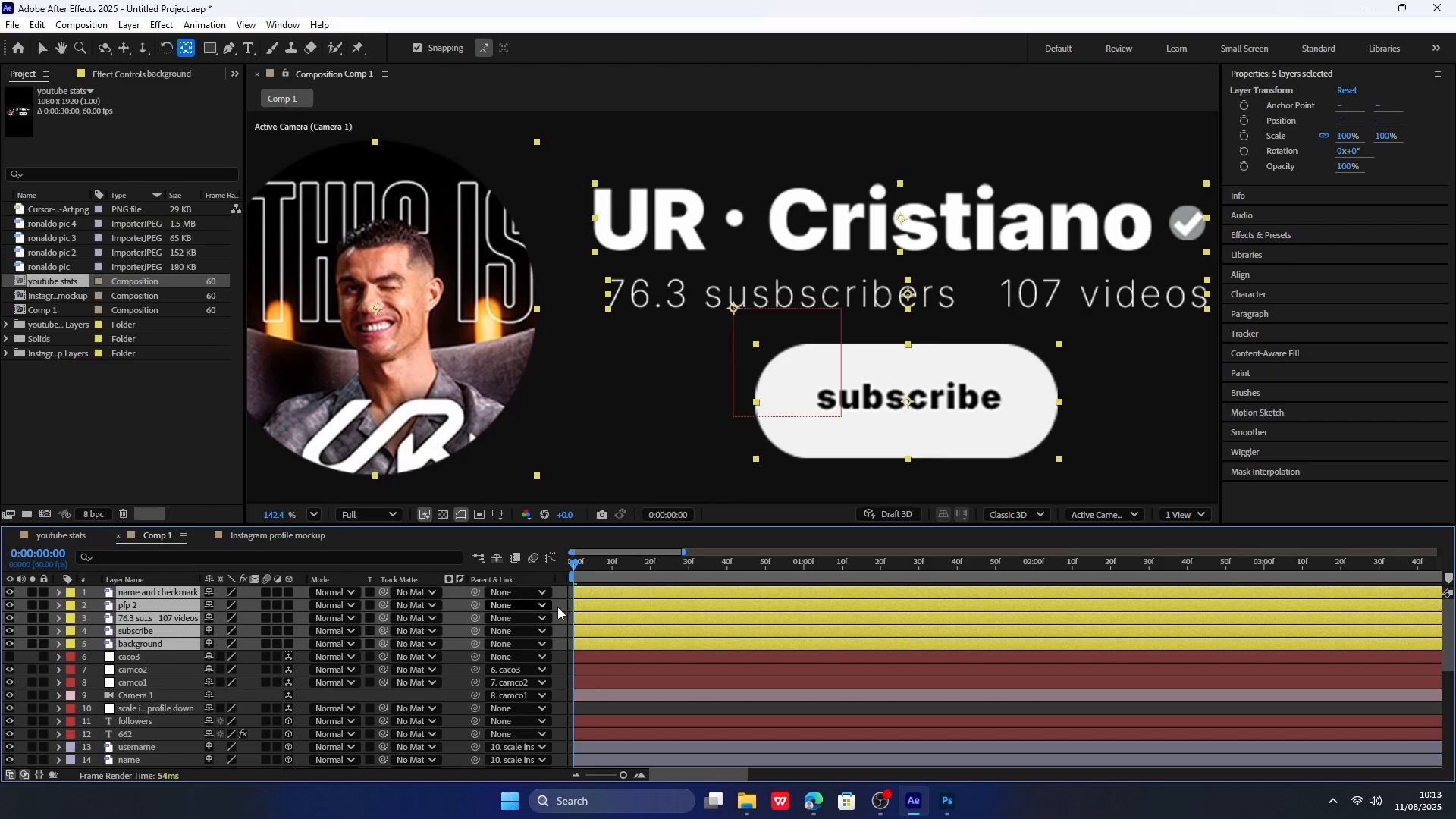
key(s)
Create a null object above the stats layers and parent all five of them to it.
click(156, 594)
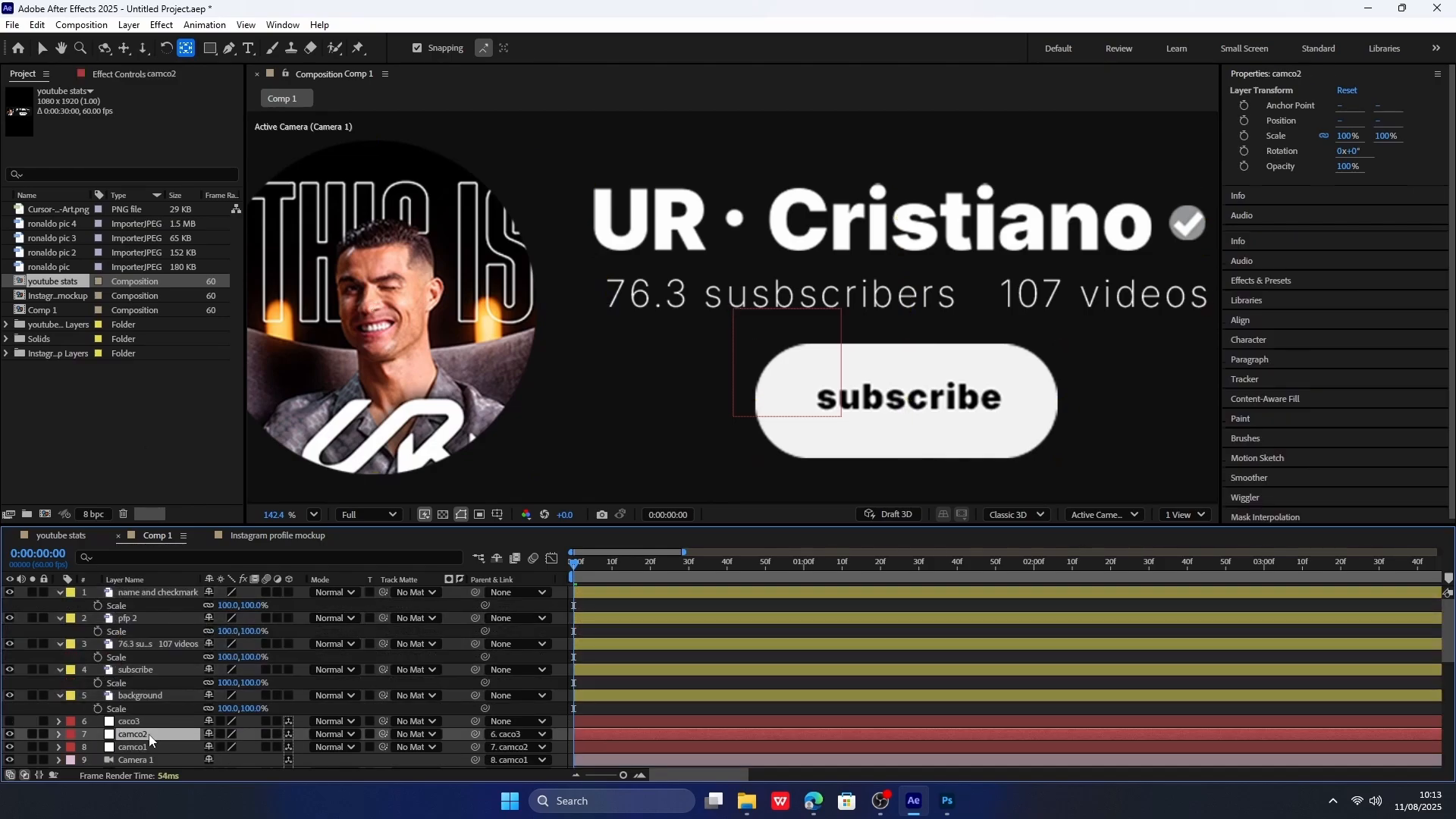
right_click(157, 595)
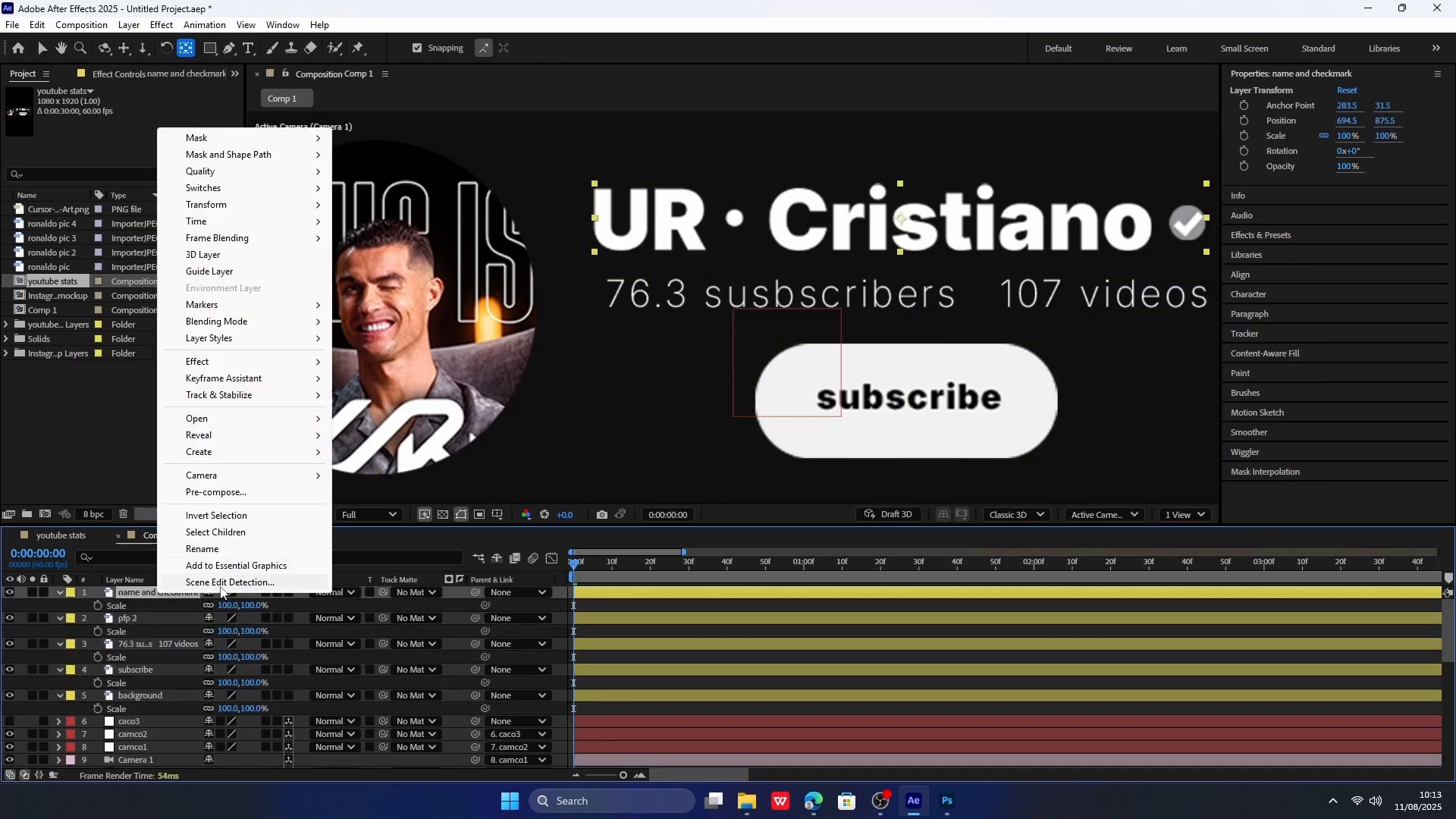
right_click(459, 596)
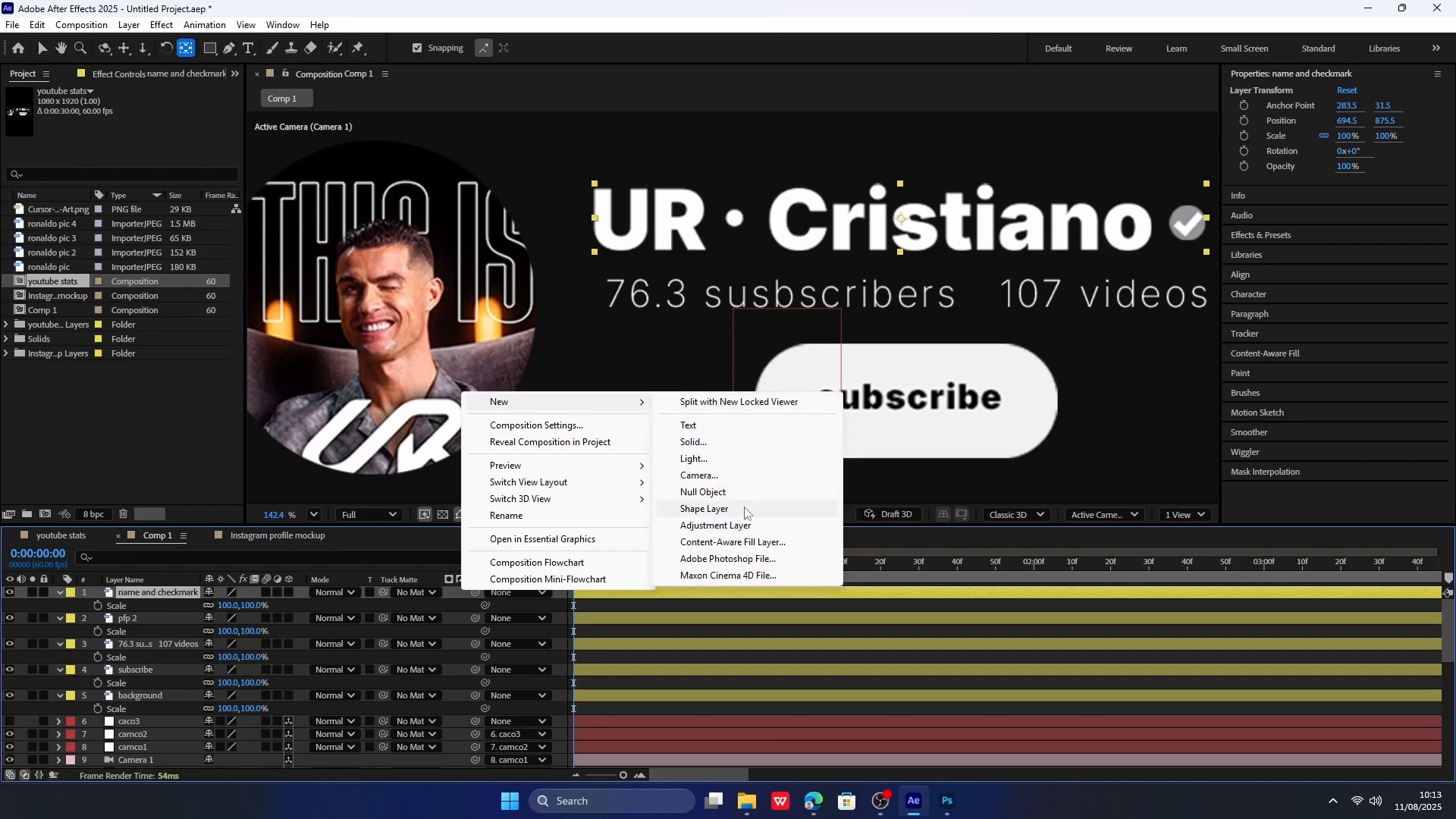
click(705, 493)
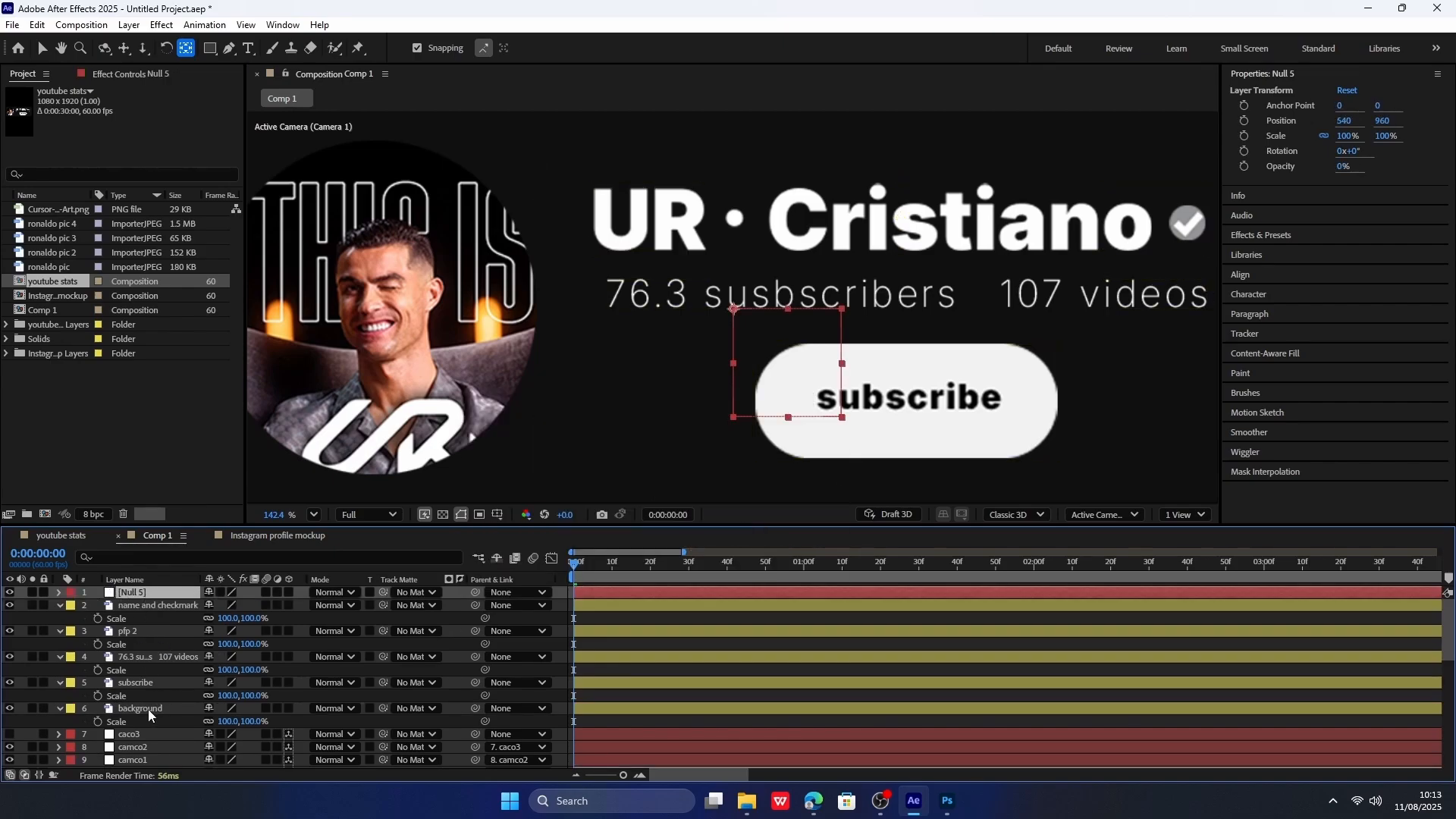
click(148, 708)
shift+click(148, 607)
drag(476, 607, 132, 592)
Rename the new null "yt stats size" and set its Scale to 67%.
right_click(131, 588)
click(216, 547)
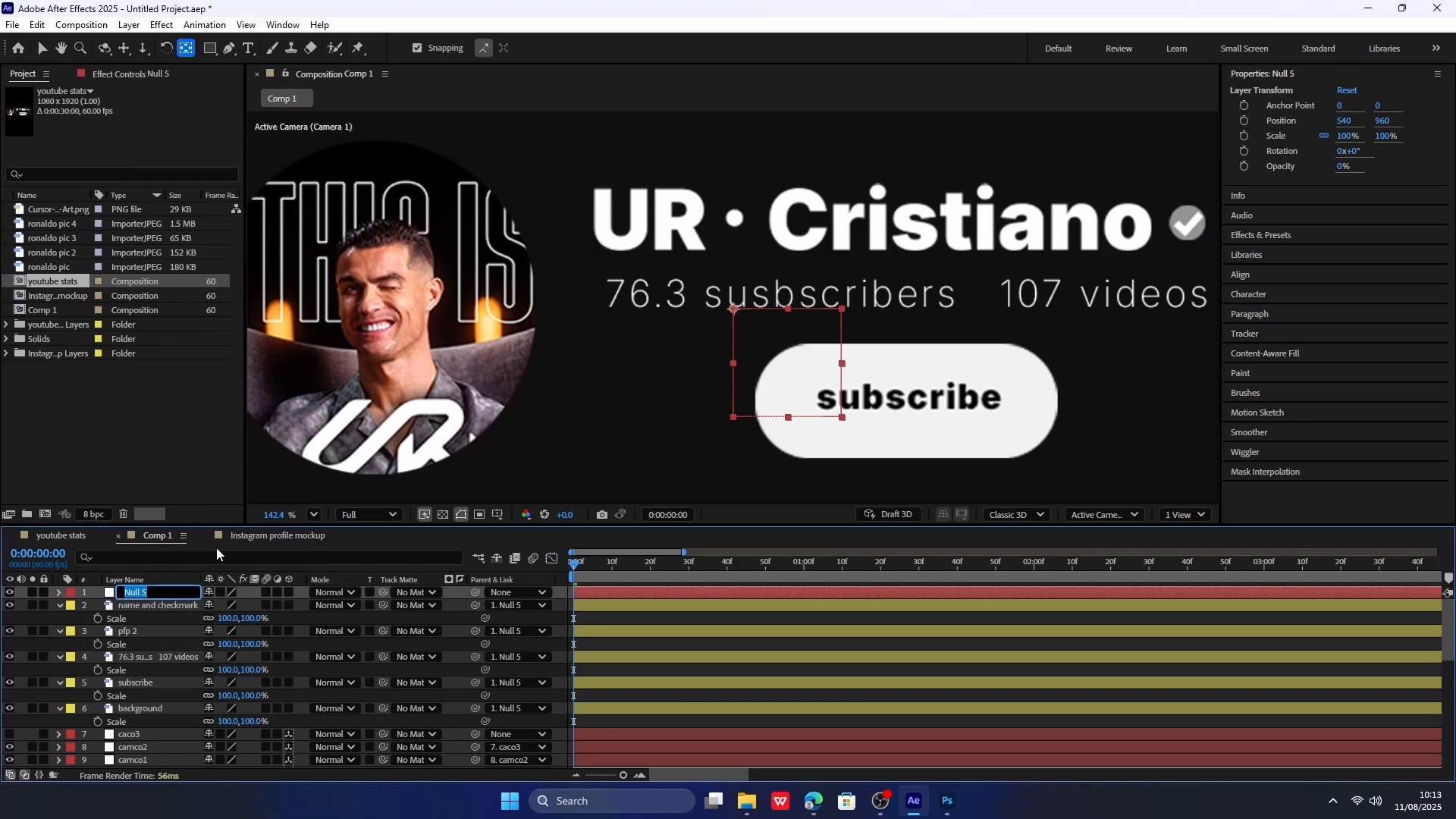
text(yt stats size)
key(Return)
key(s)
drag(224, 605, 209, 604)
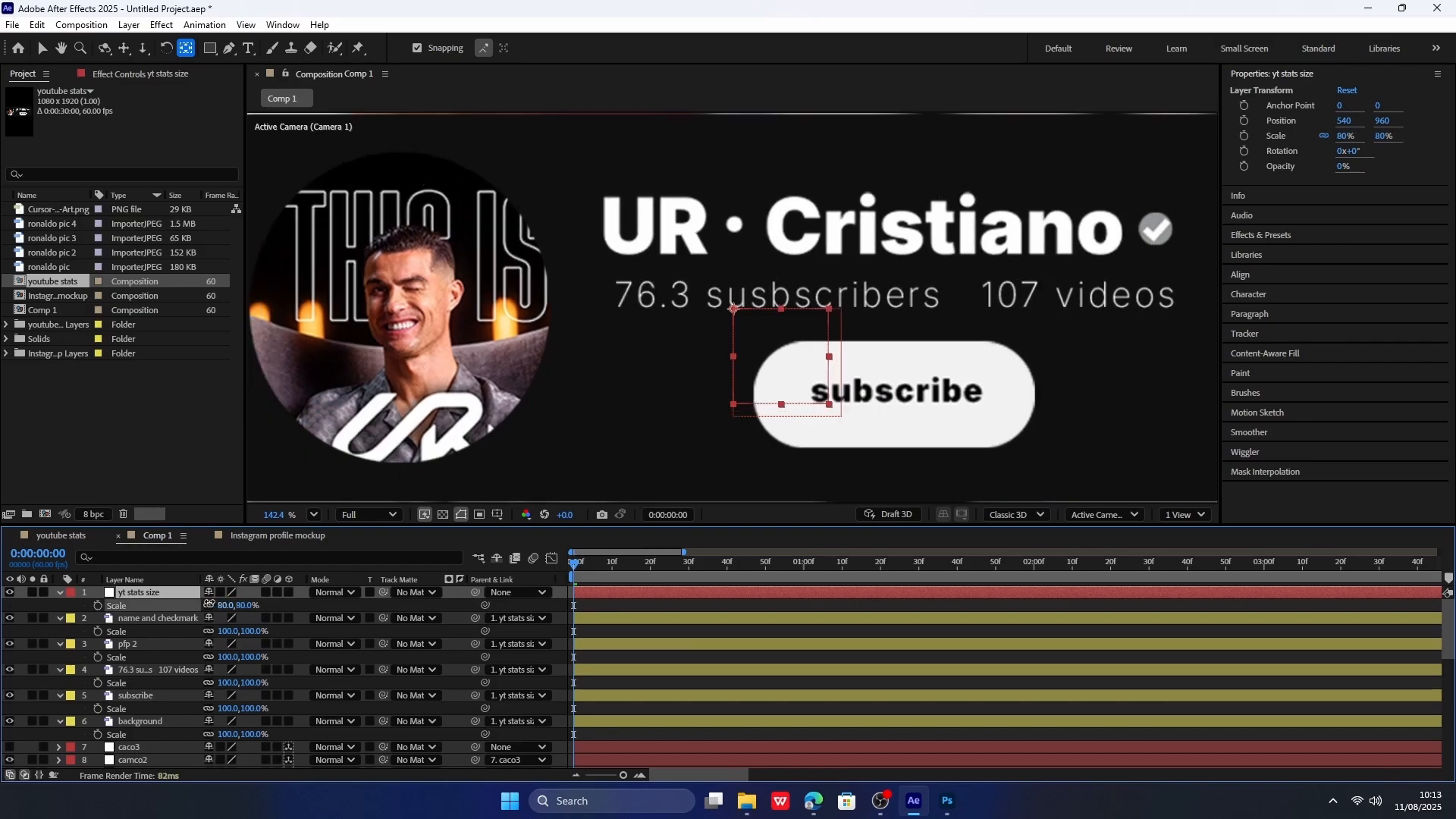
click(293, 516)
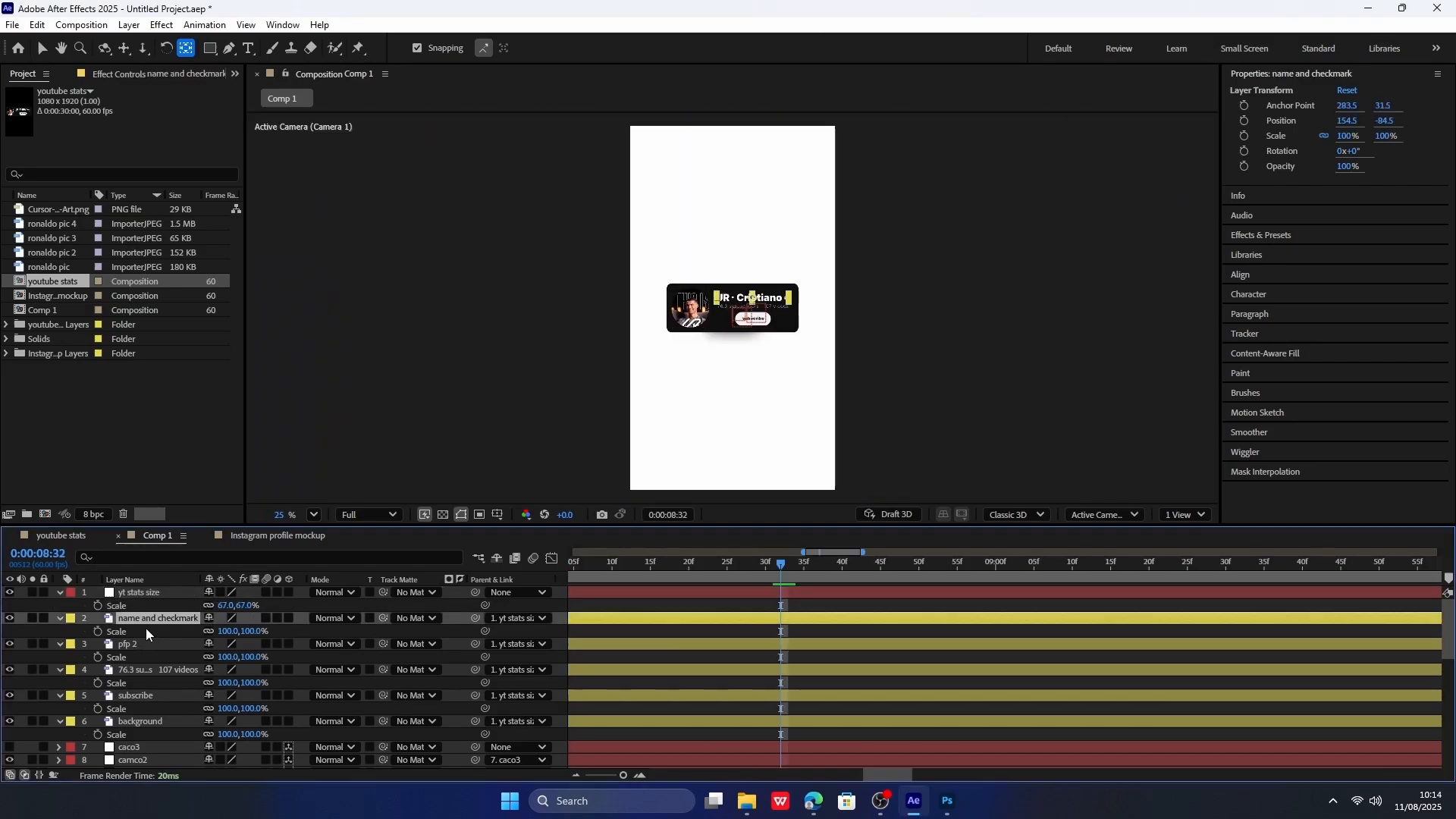
Split the five yellow stats layers at 0:00:08:32.
ctrl+click(148, 646)
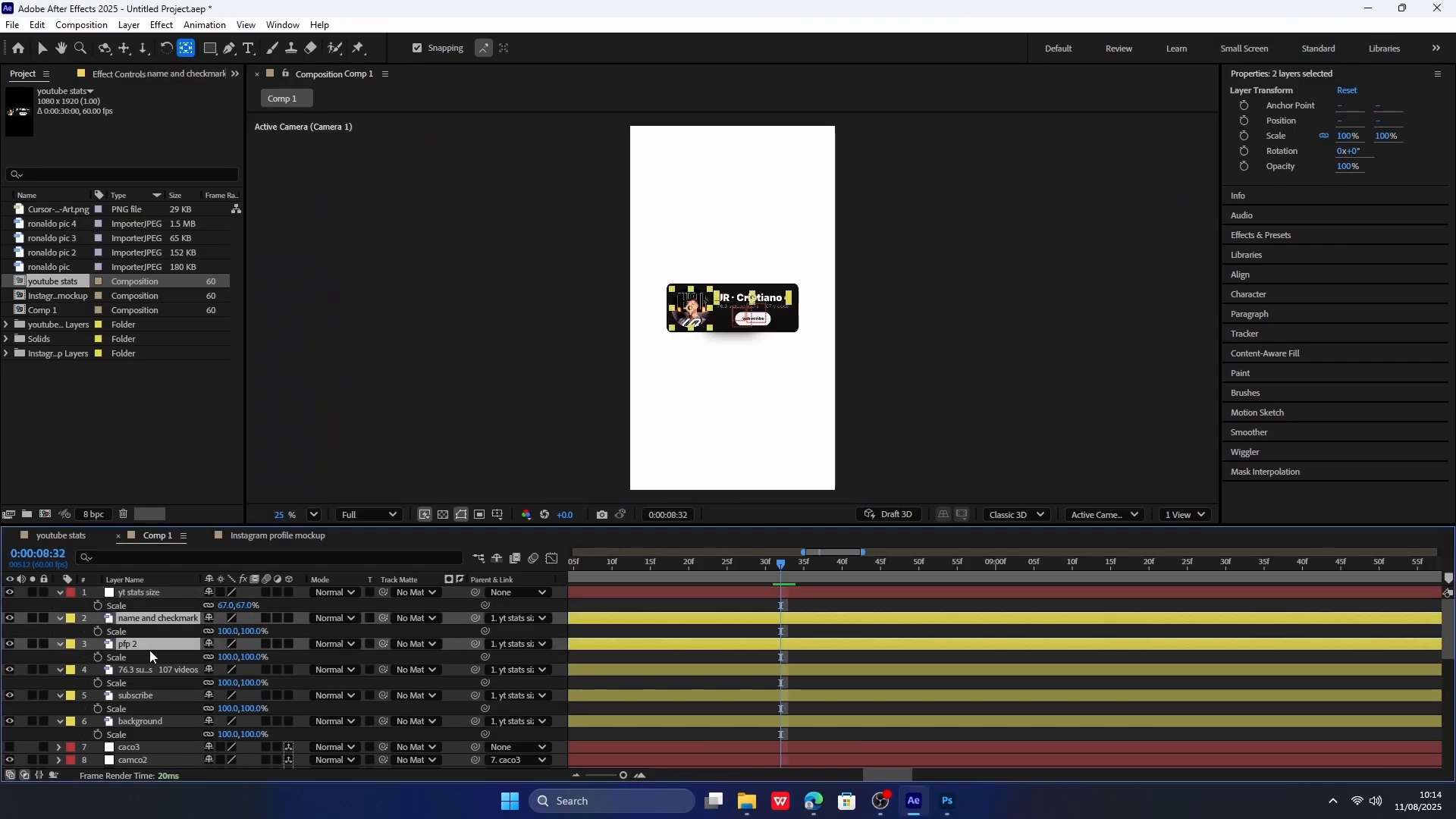
ctrl+click(155, 669)
ctrl+click(166, 696)
ctrl+click(158, 720)
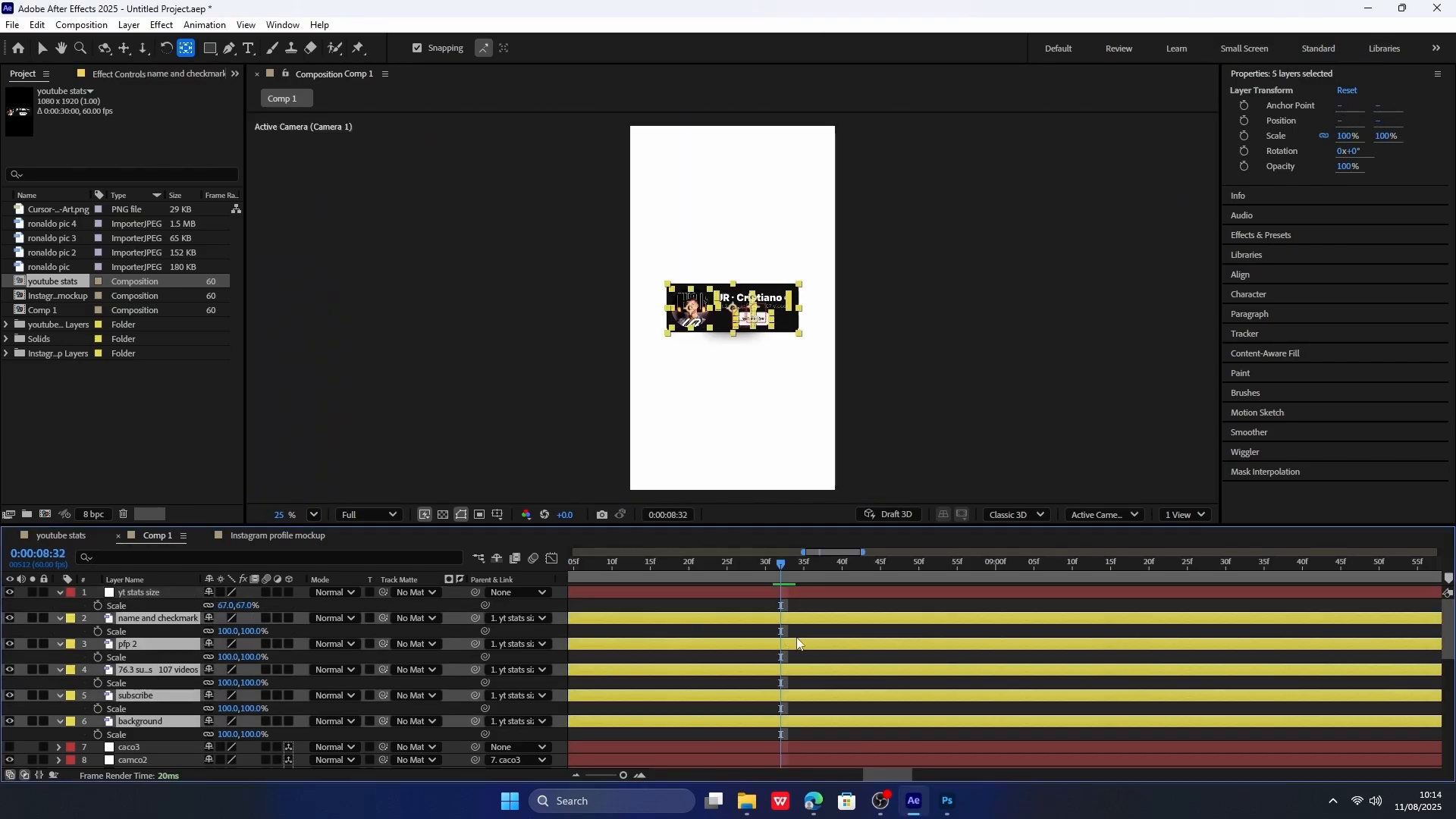
key(ctrl+shift+d)
drag(747, 617, 747, 764)
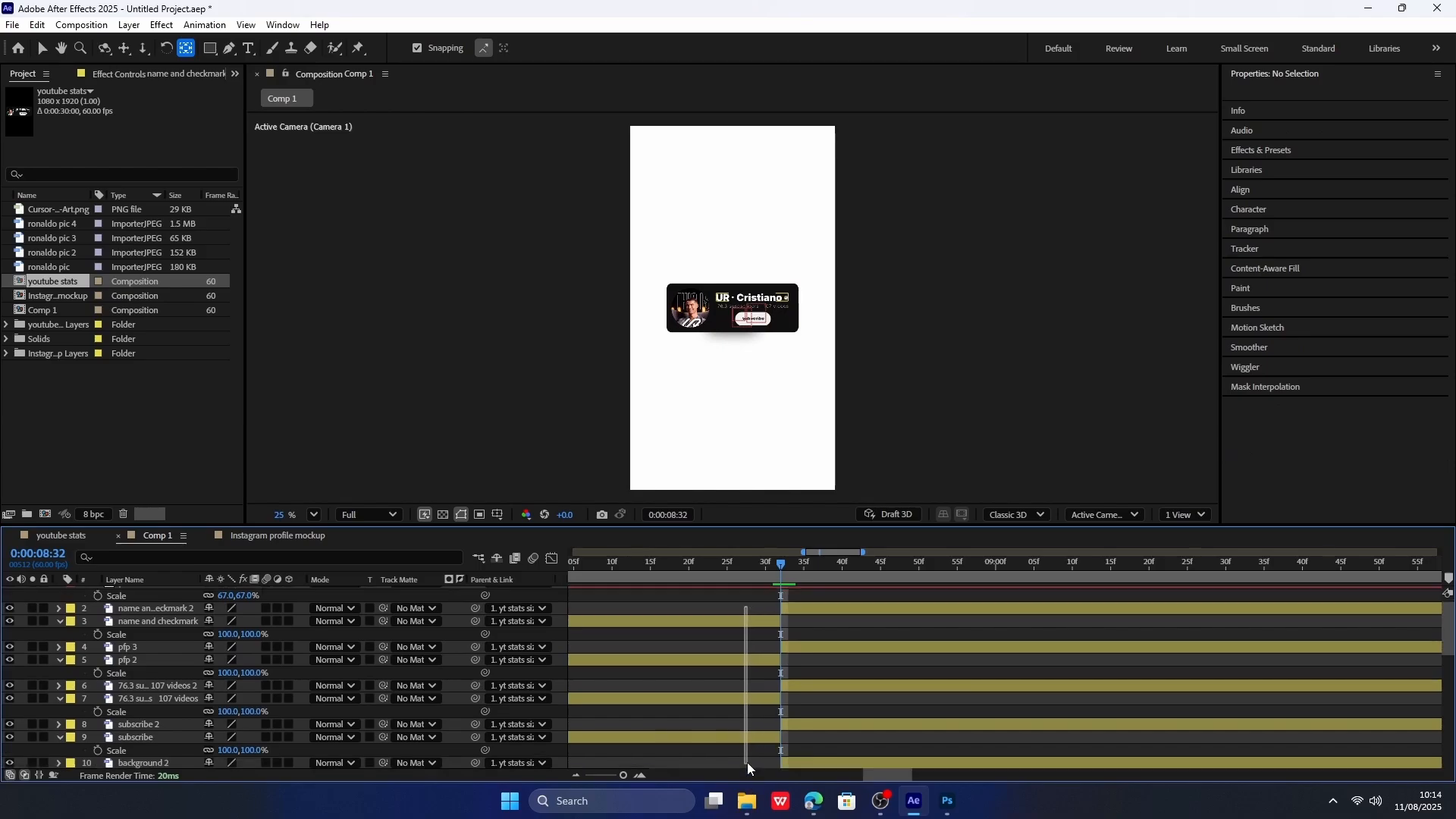
key(ctrl+z)
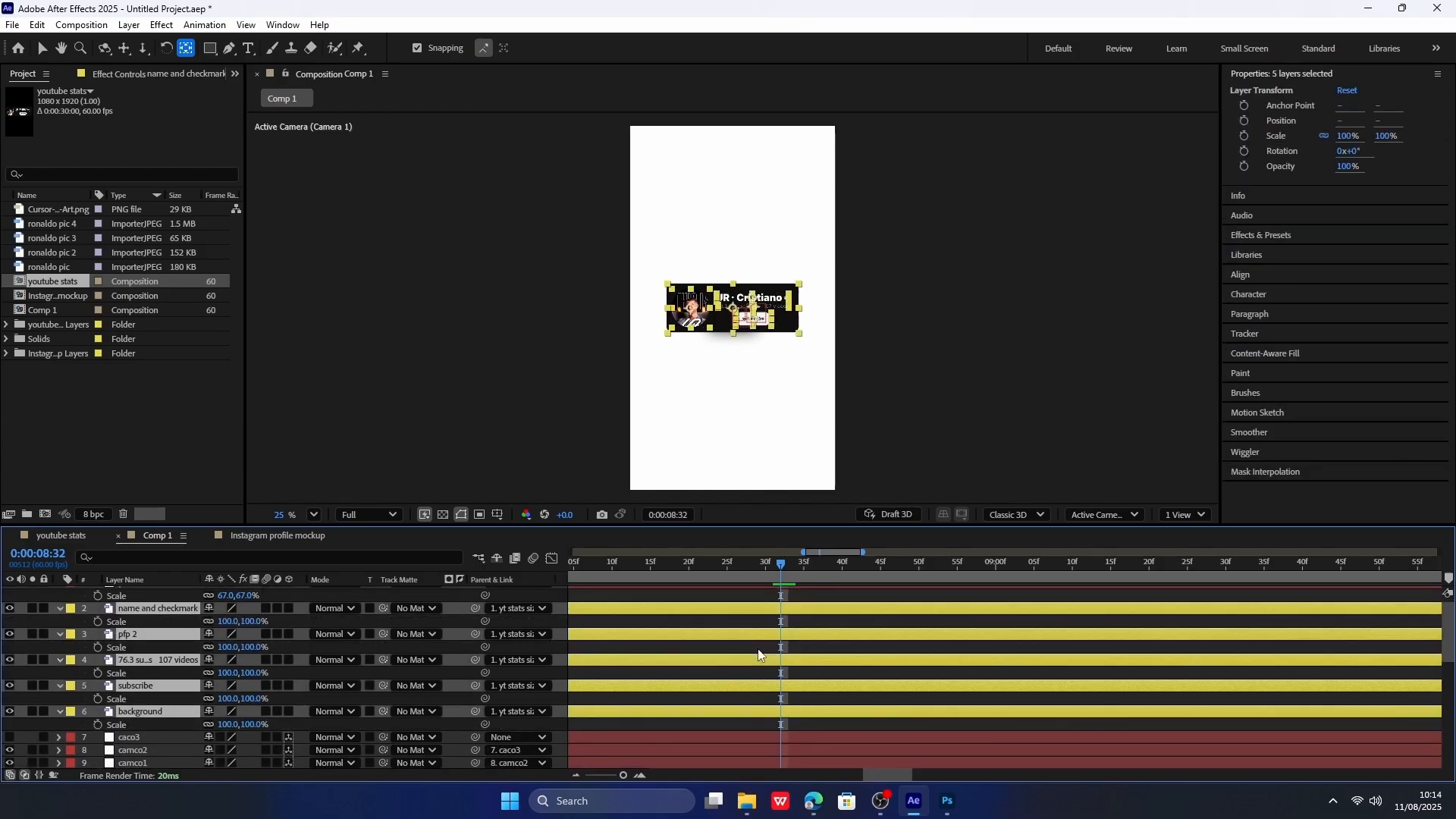
key(ctrl+shift+d)
Delete the parts of the five split stats layers that lie before 0:00:08:32.
key(Delete)
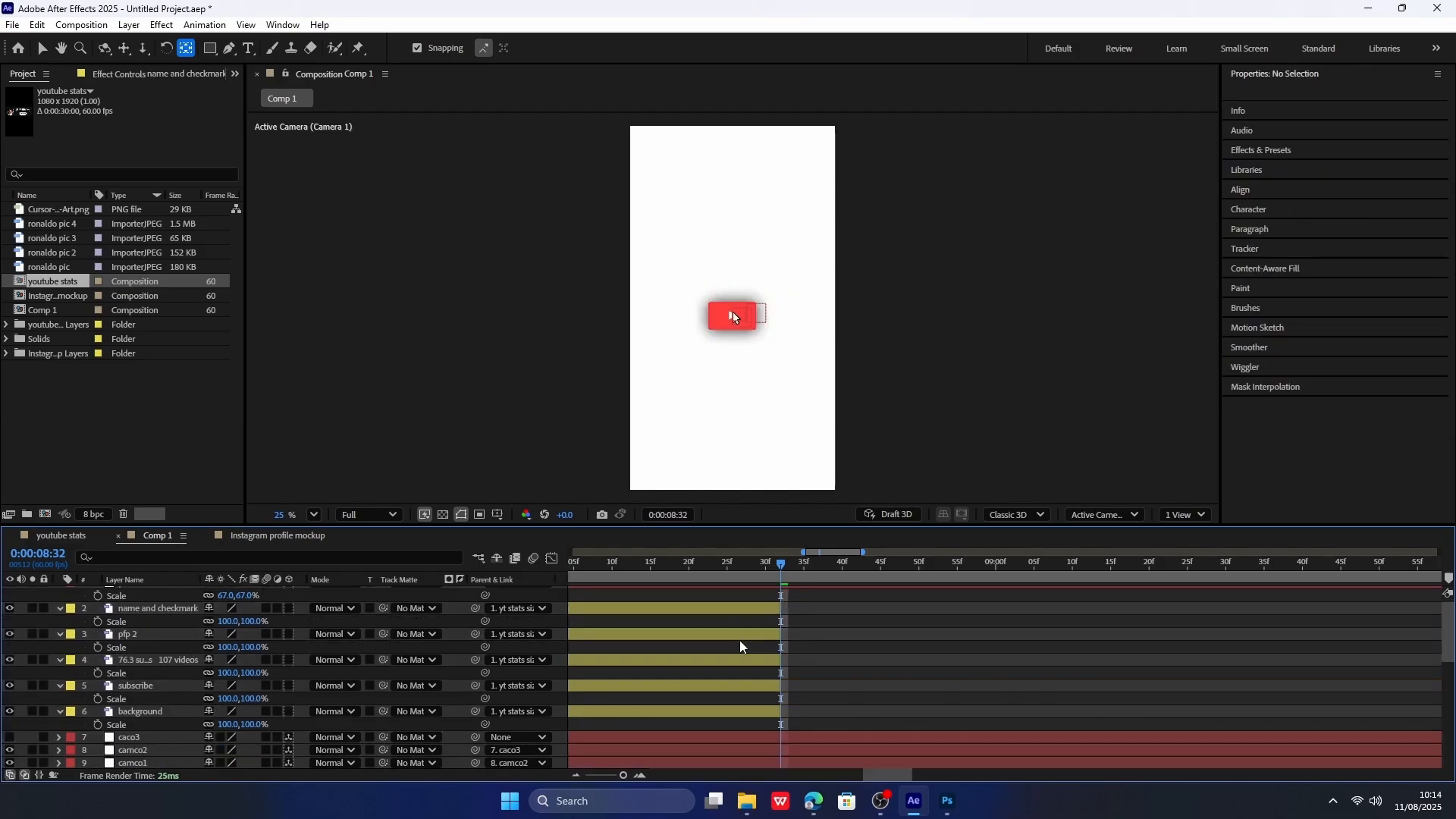
key(ctrl+z)
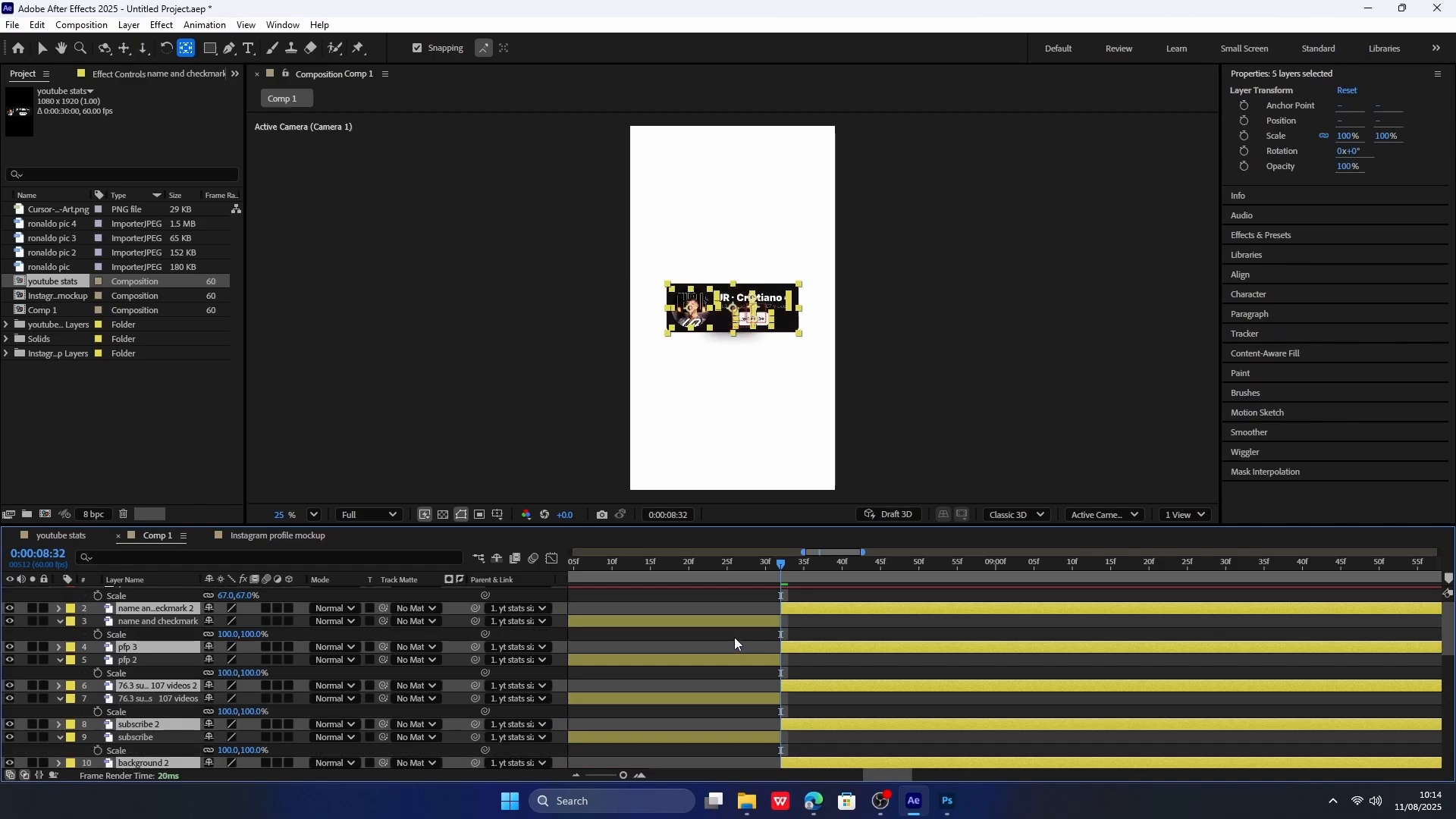
scroll(749, 677, up, 1)
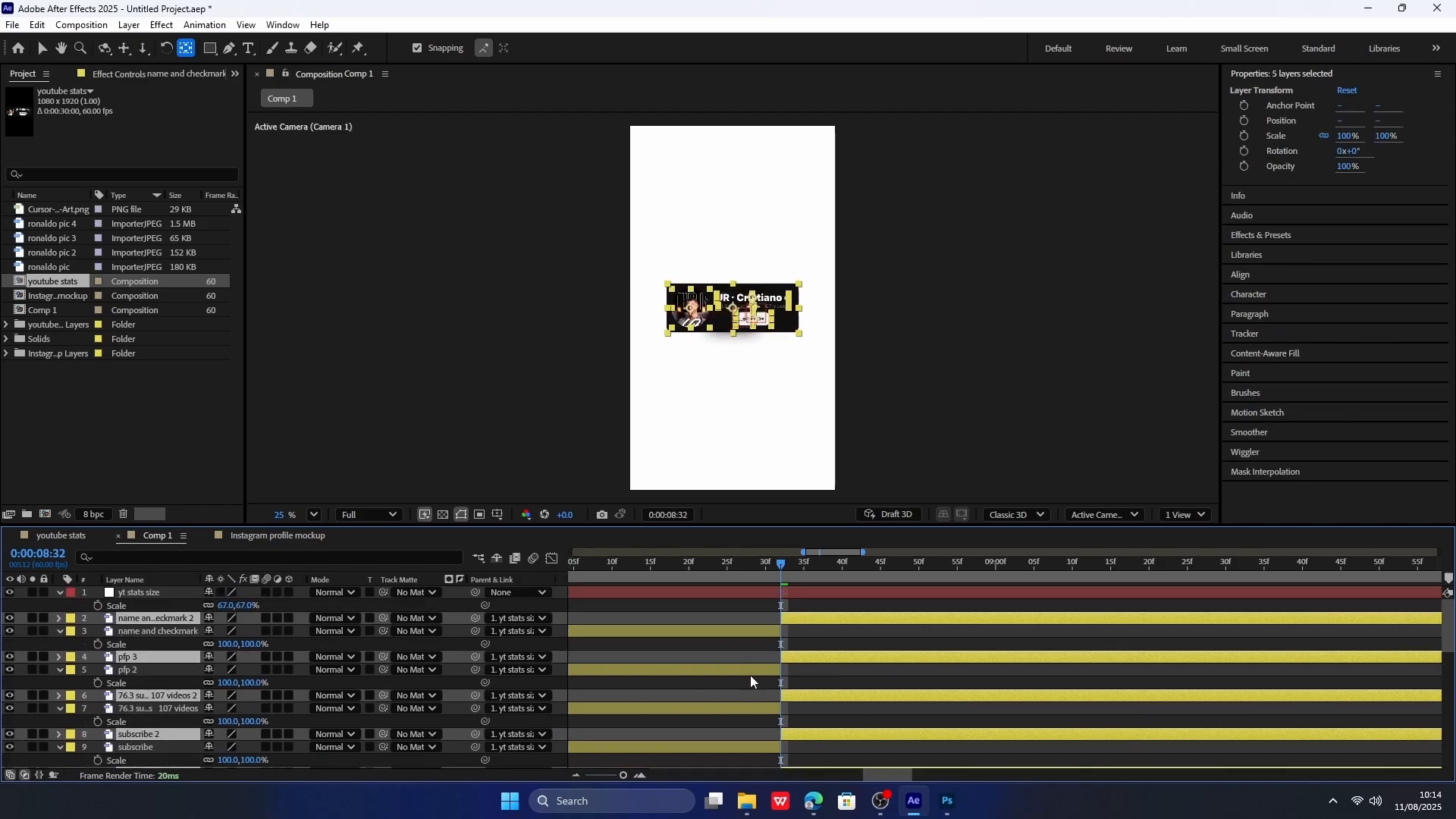
click(737, 634)
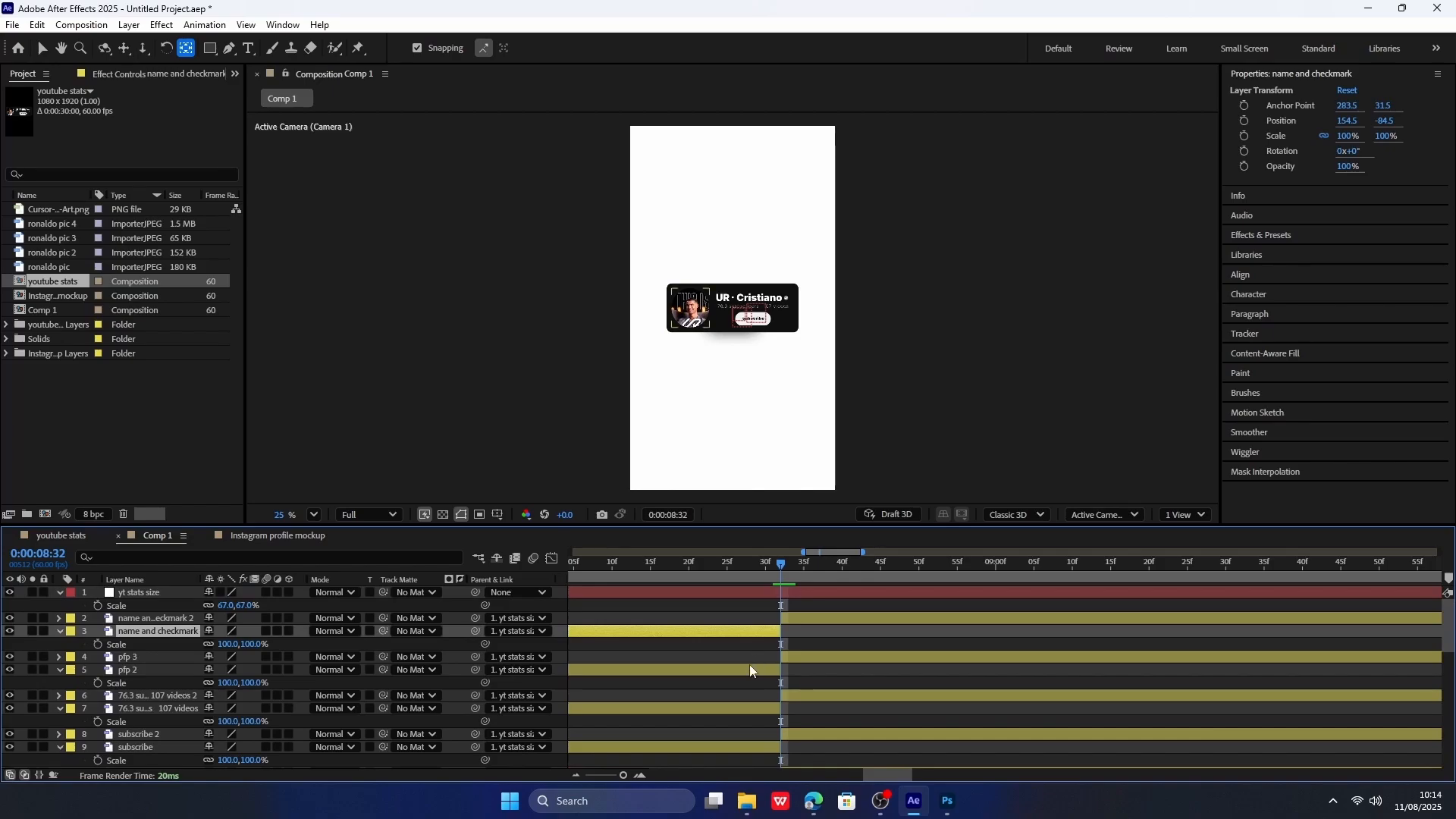
ctrl+click(750, 669)
ctrl+click(744, 709)
scroll(761, 703, down, 1)
ctrl+click(757, 706)
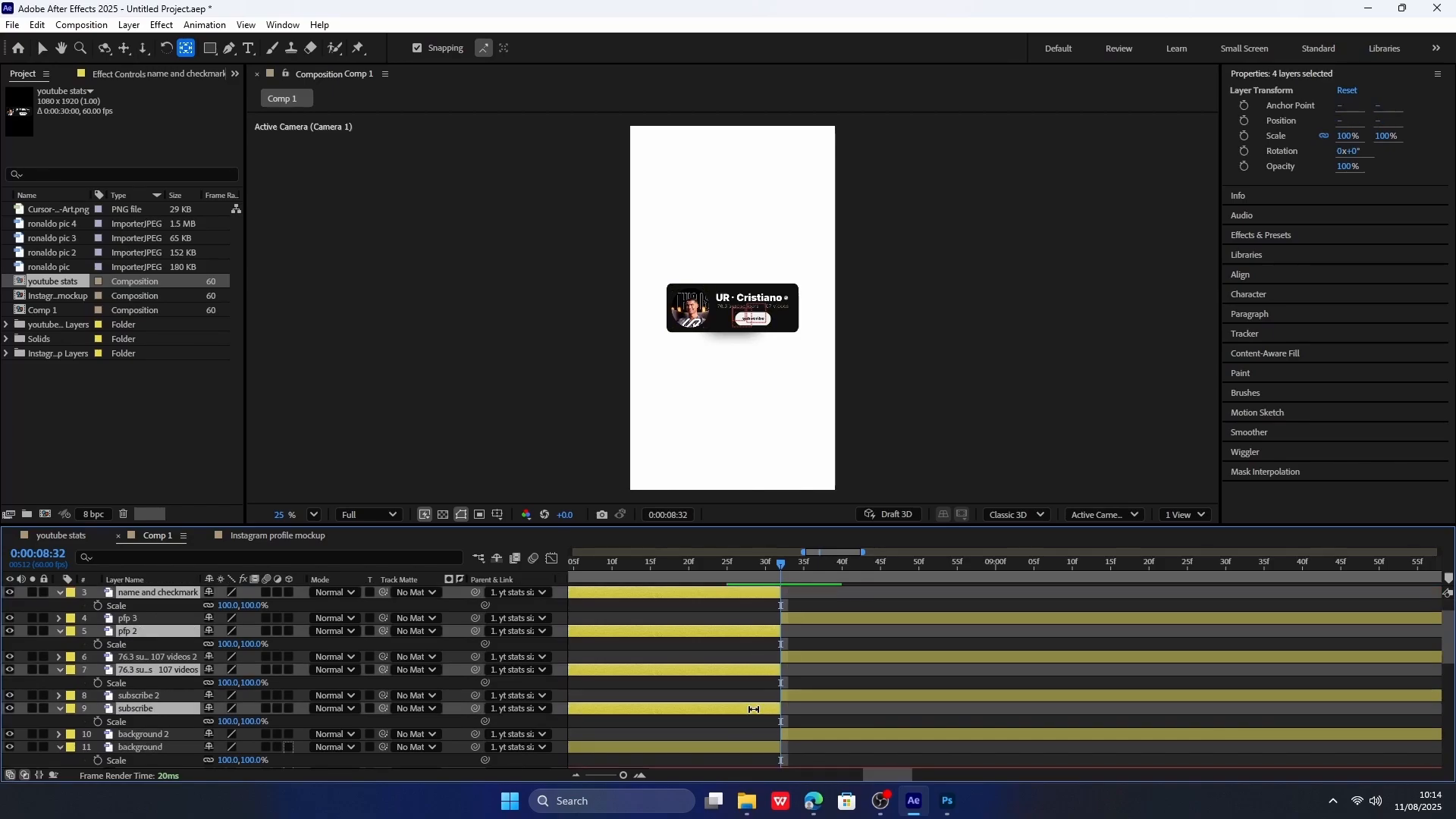
scroll(759, 705, down, 1)
ctrl+click(763, 706)
scroll(768, 699, up, 1)
key(Delete)
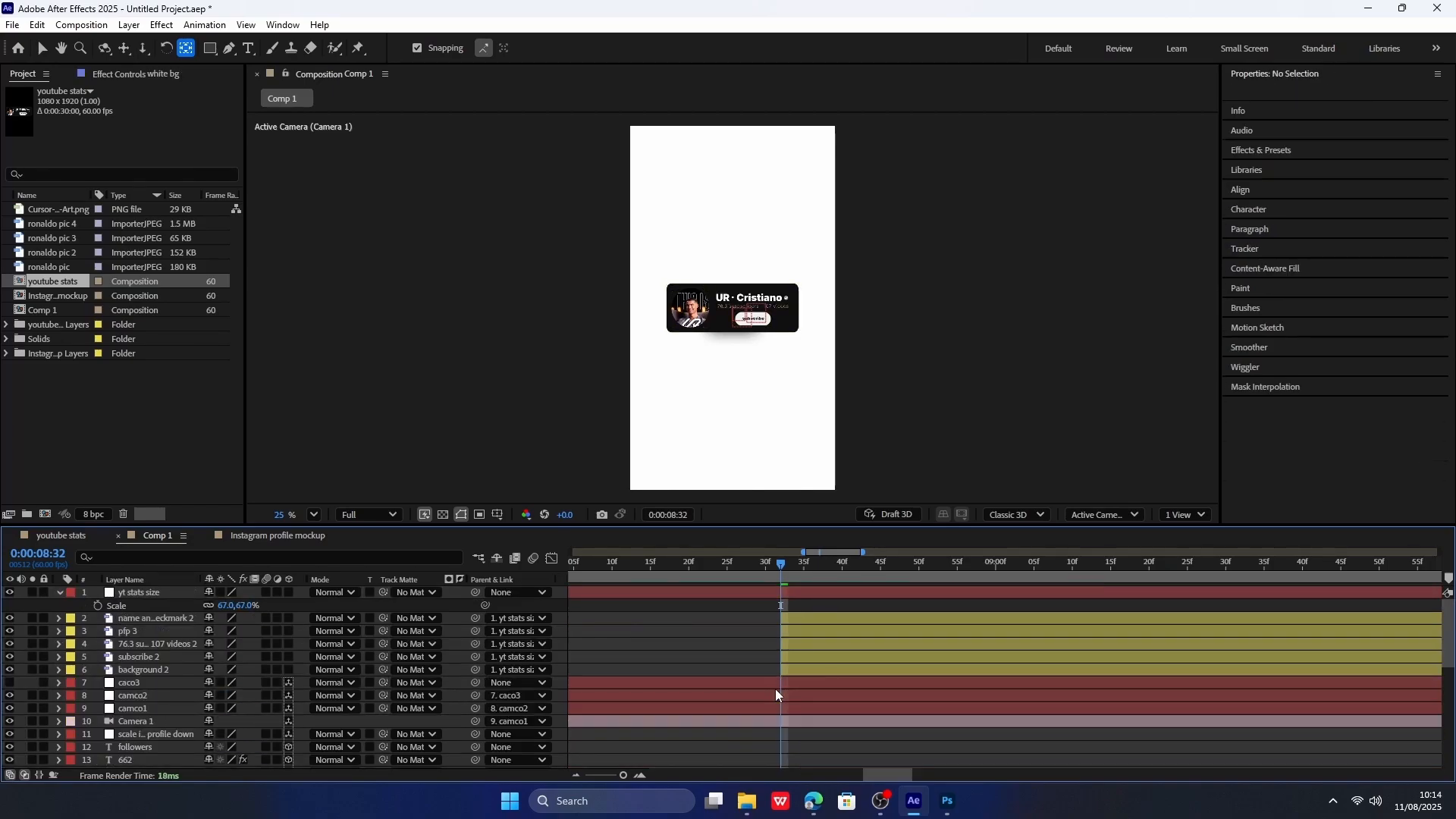
Move the cursor layer up the stack to directly below yt stats size, above all five stats layers.
mouse_move(781, 564)
mouse_down()
mouse_move(717, 567)
mouse_move(795, 571)
mouse_up()
scroll(797, 687, down, 5)
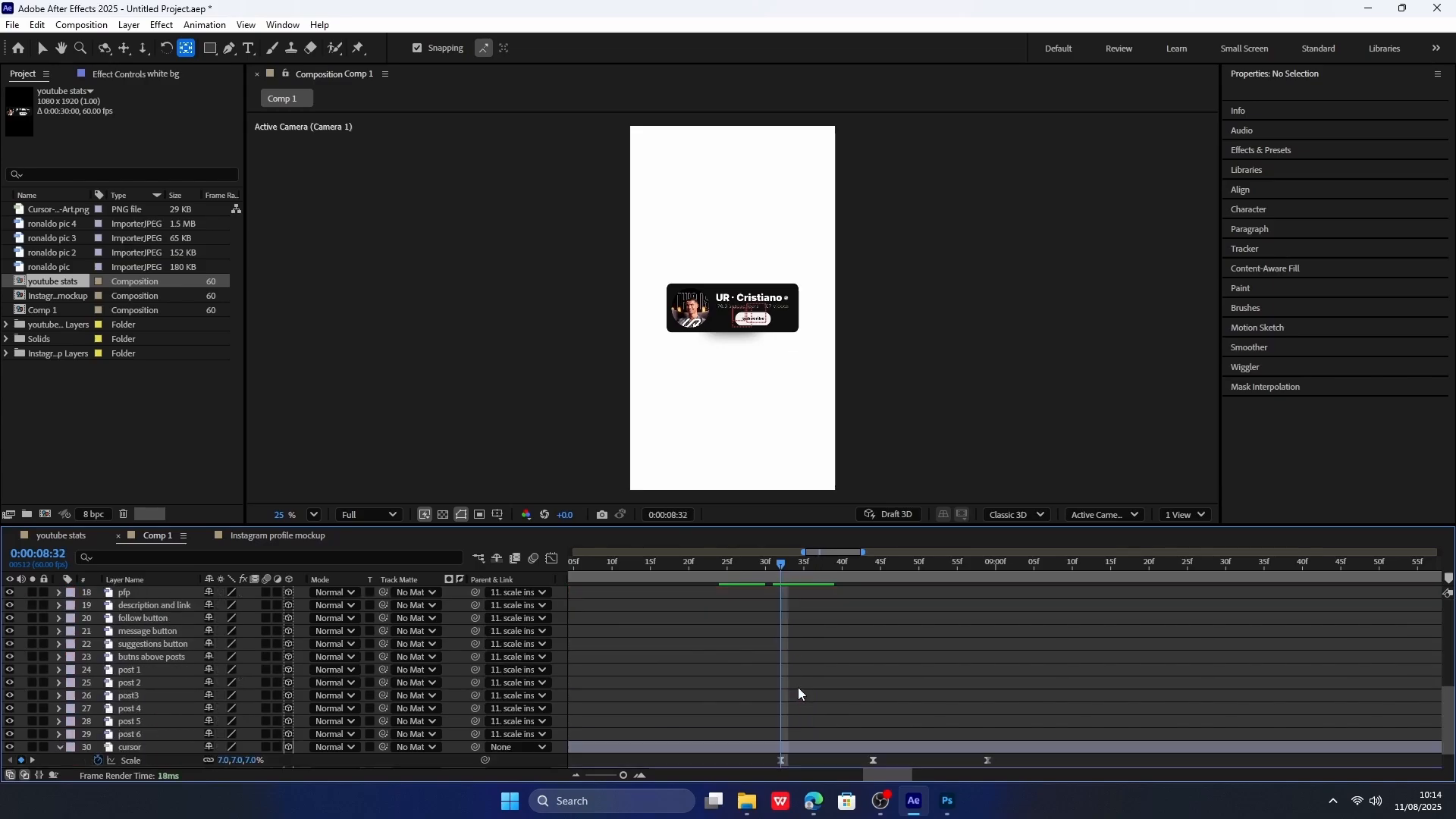
scroll(790, 680, up, 5)
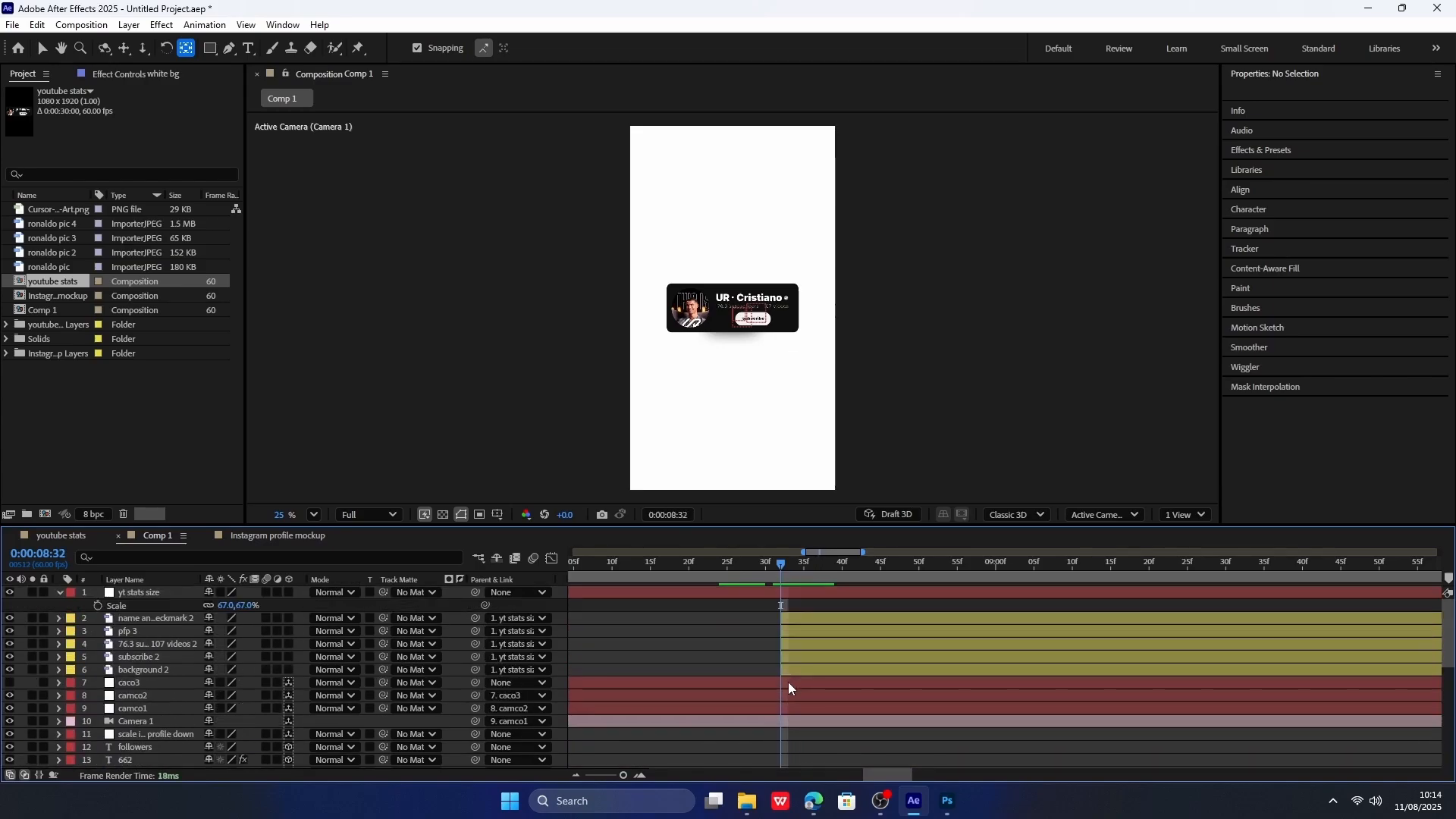
scroll(788, 681, left, 3)
scroll(789, 673, down, 8)
scroll(766, 670, down, 1)
drag(781, 568, 820, 584)
scroll(811, 682, down, 5)
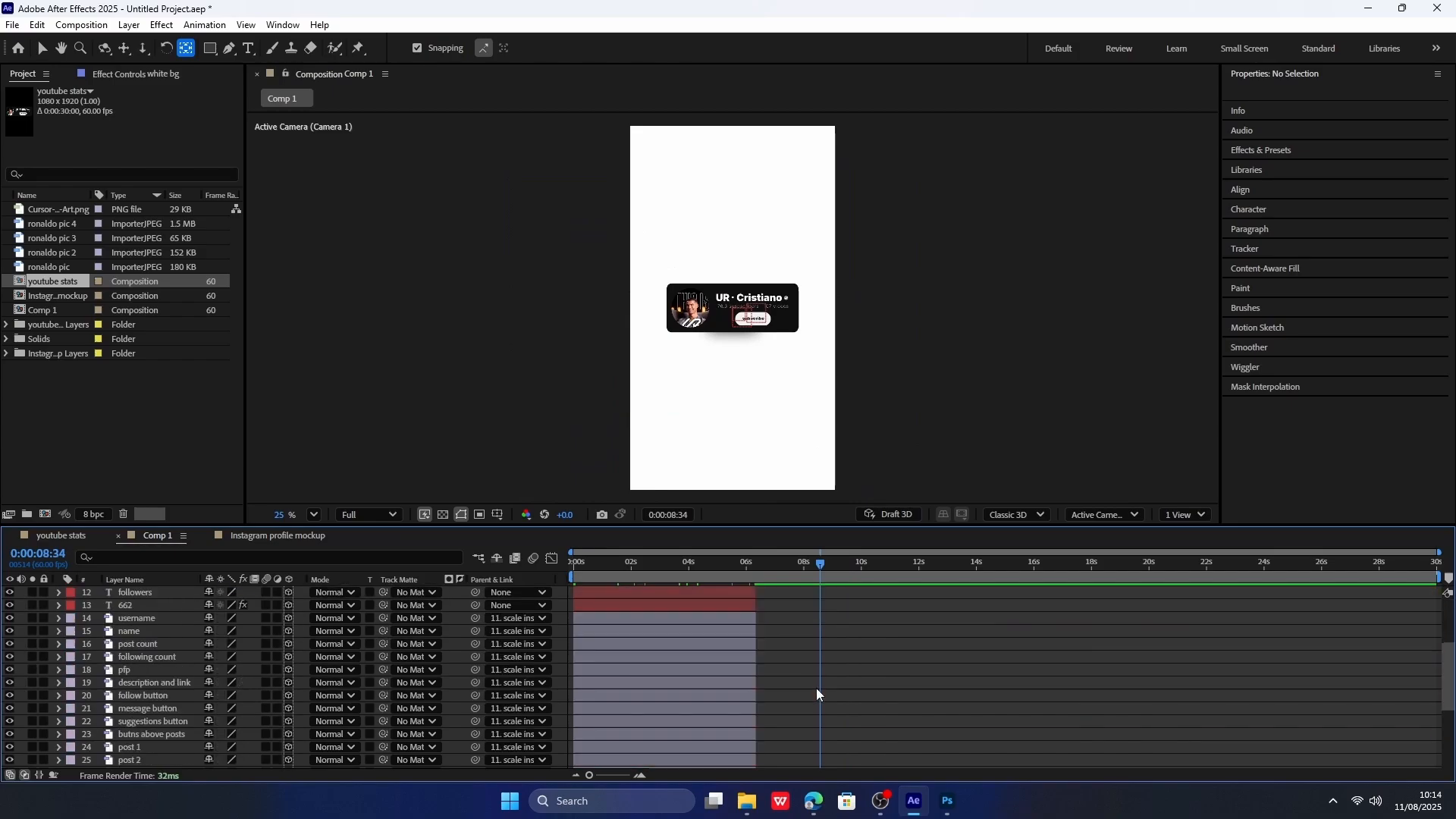
scroll(758, 672, up, 5)
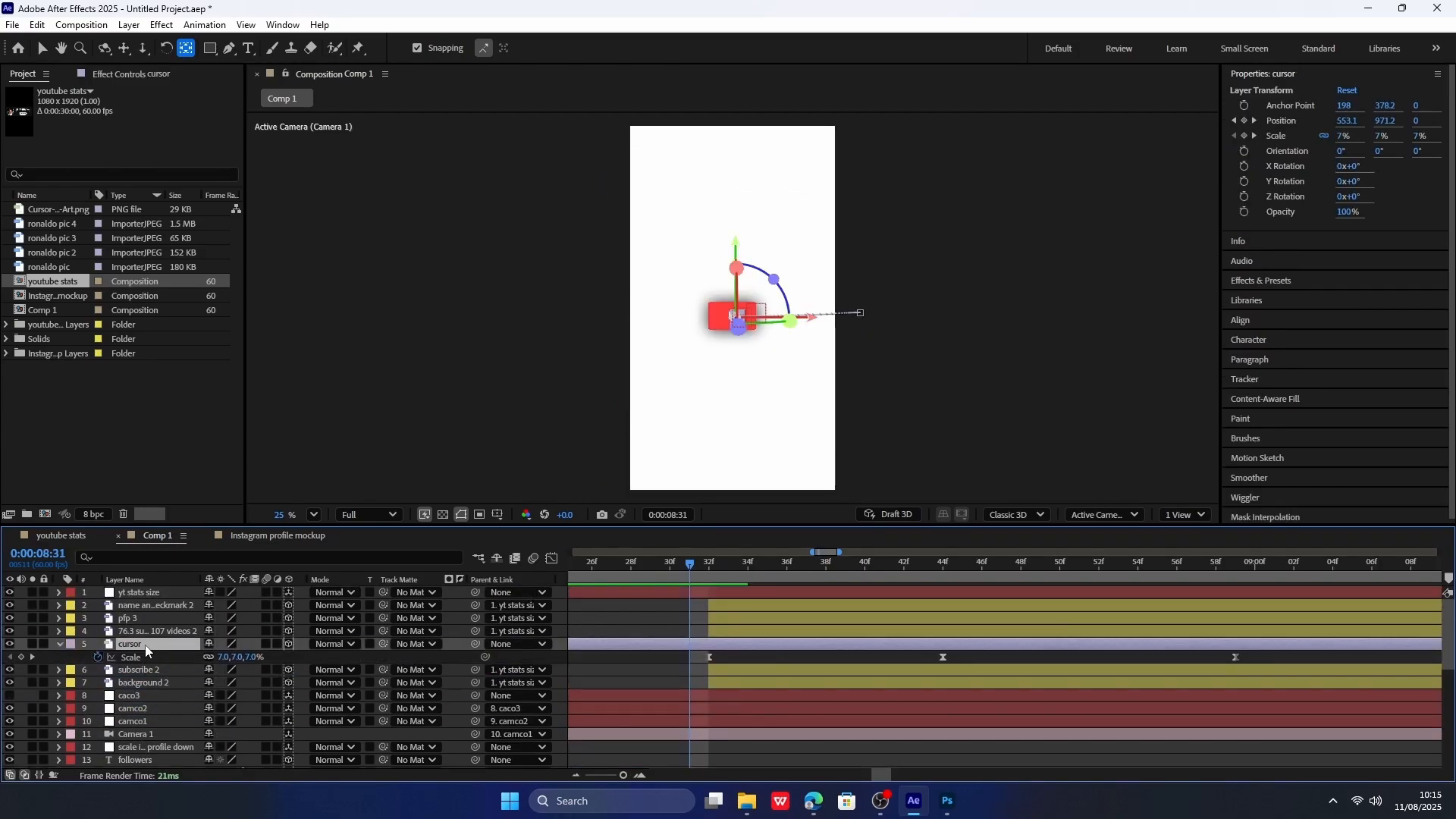
drag(147, 649, 151, 611)
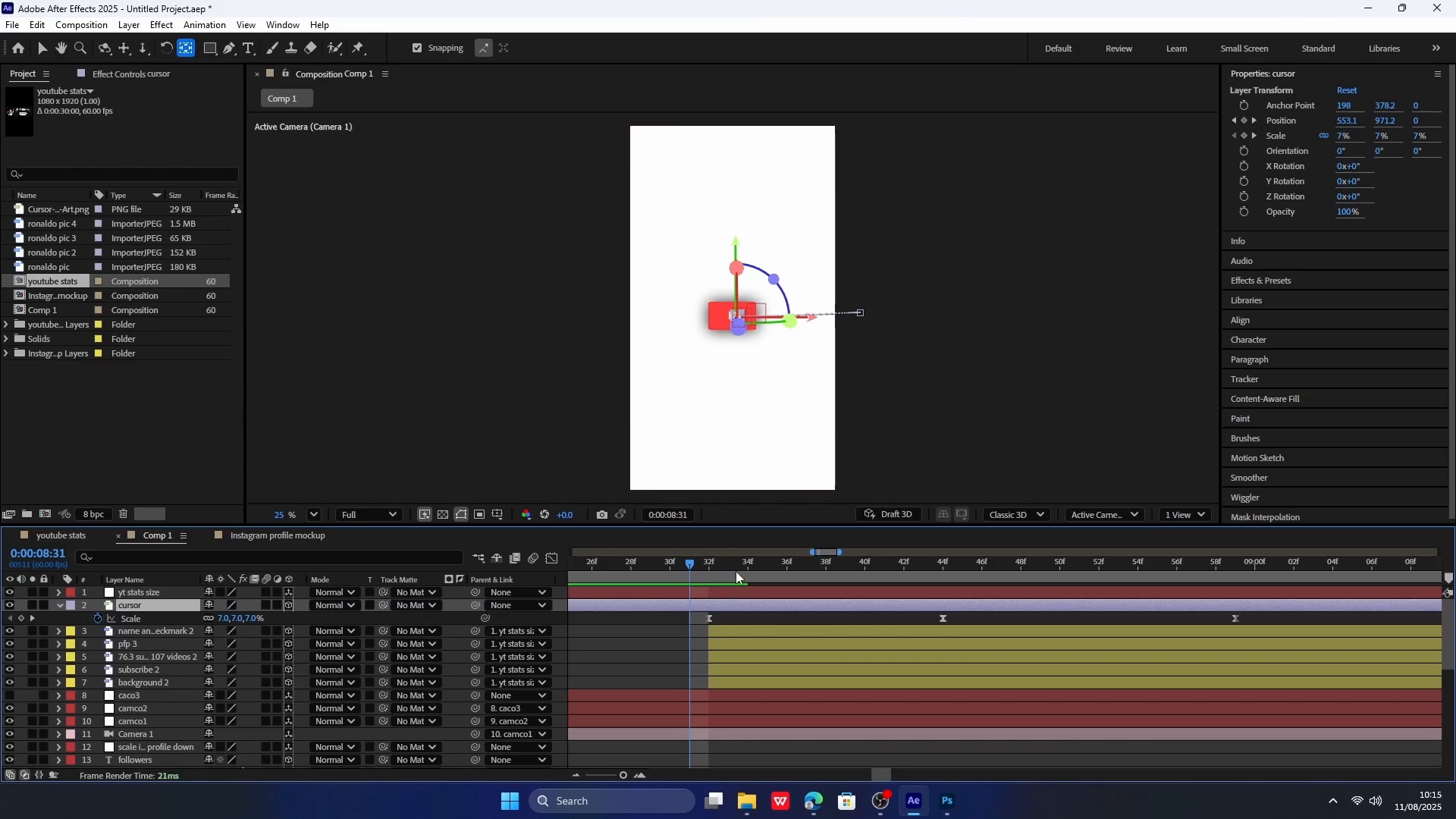
Check how the cursor sits over the YouTube stats card at 0:00:08:34.
drag(735, 576, 751, 570)
scroll(732, 307, up, 10)
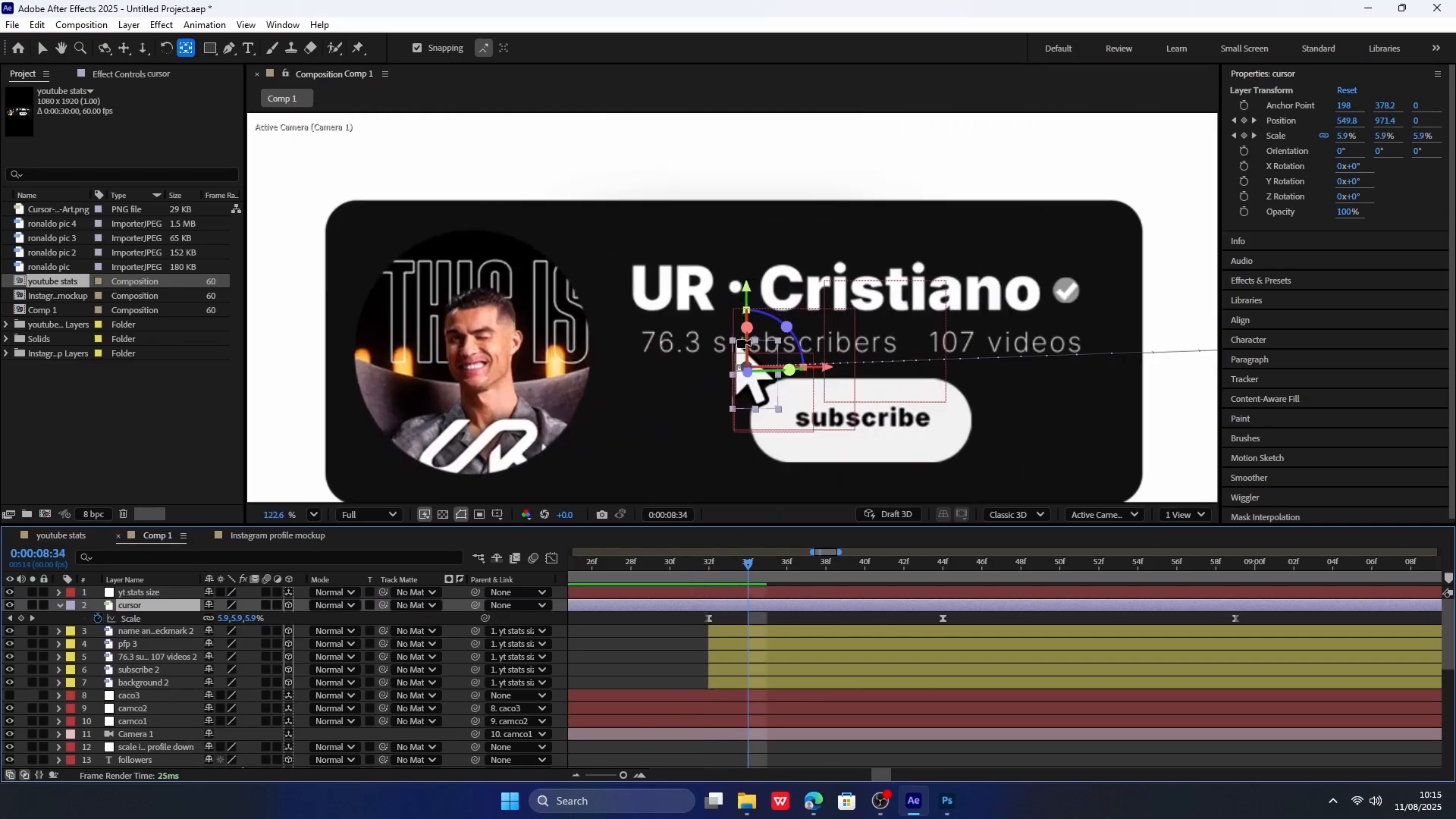
scroll(732, 307, down, 8)
mouse_move(165, 610)
mouse_down()
mouse_move(160, 687)
mouse_move(148, 607)
mouse_up()
scroll(733, 307, up, 7)
scroll(733, 307, down, 5)
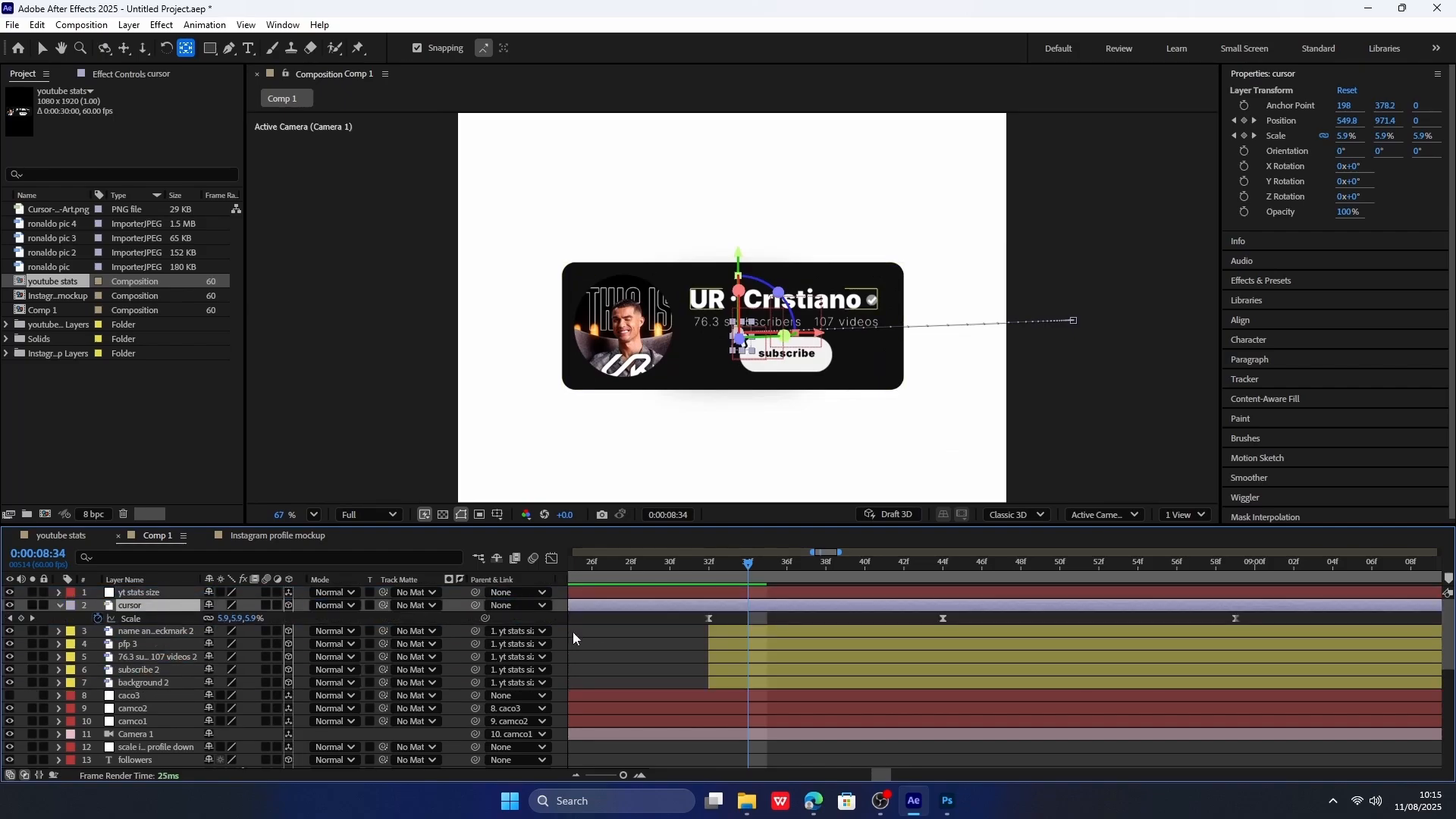
Add Position keyframes to all five yellow stats layers at 0:00:08:32.
click(705, 560)
click(733, 644)
key(ctrl+z)
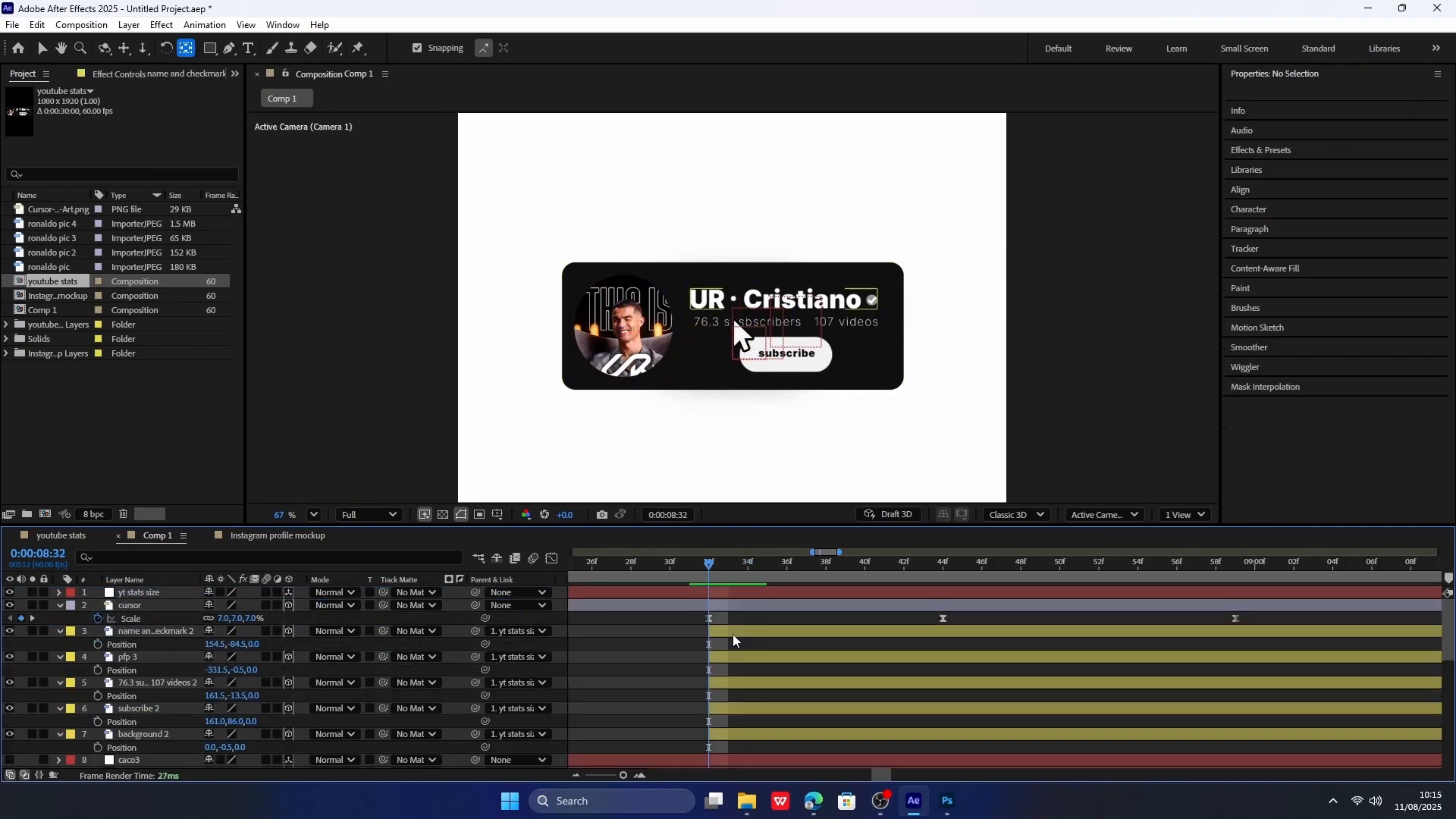
click(732, 631)
shift+click(726, 731)
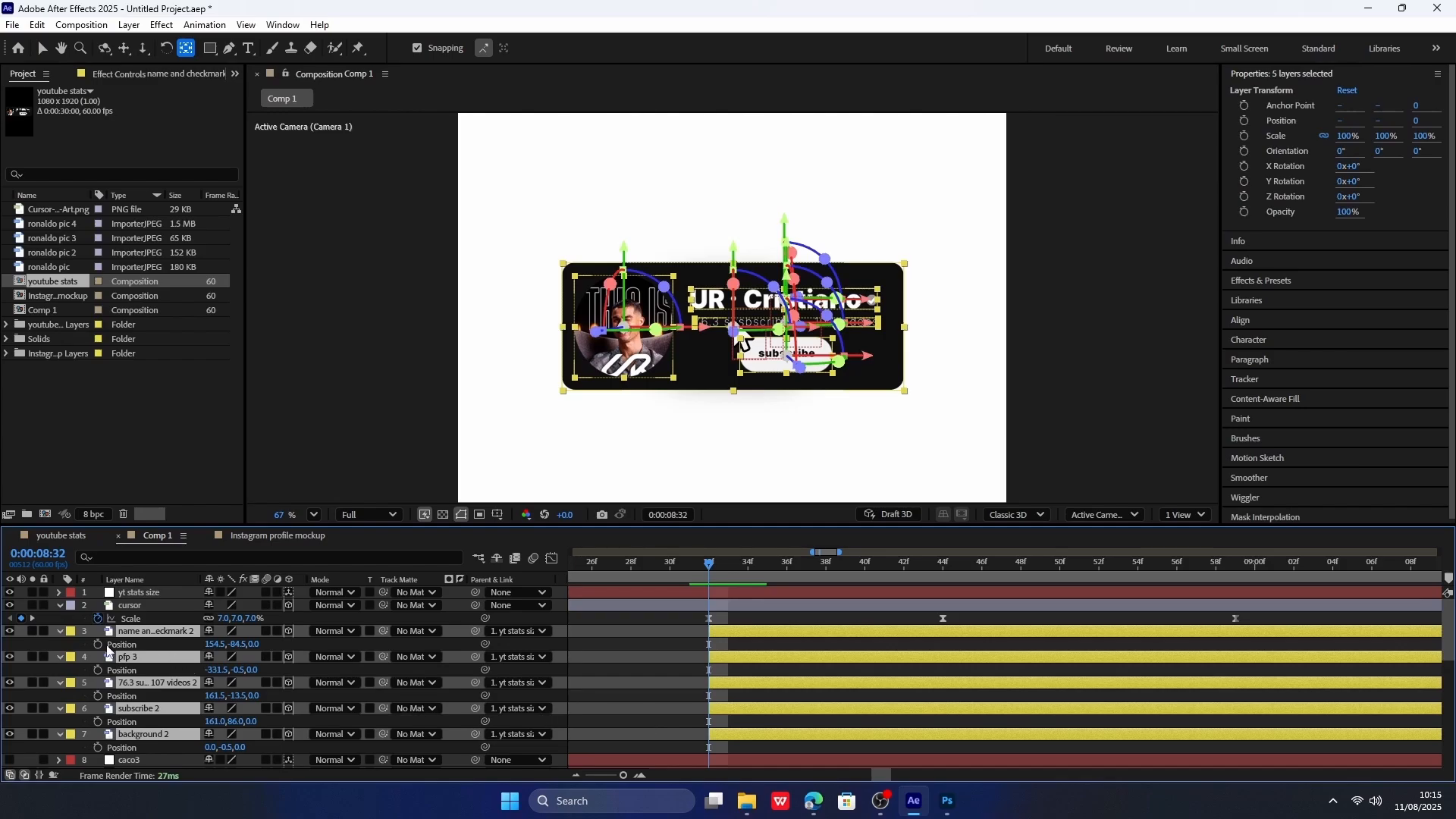
click(98, 645)
At 0:00:08:52, add a Scale keyframe to the cursor and Position keyframes to all five stats layers.
click(21, 618)
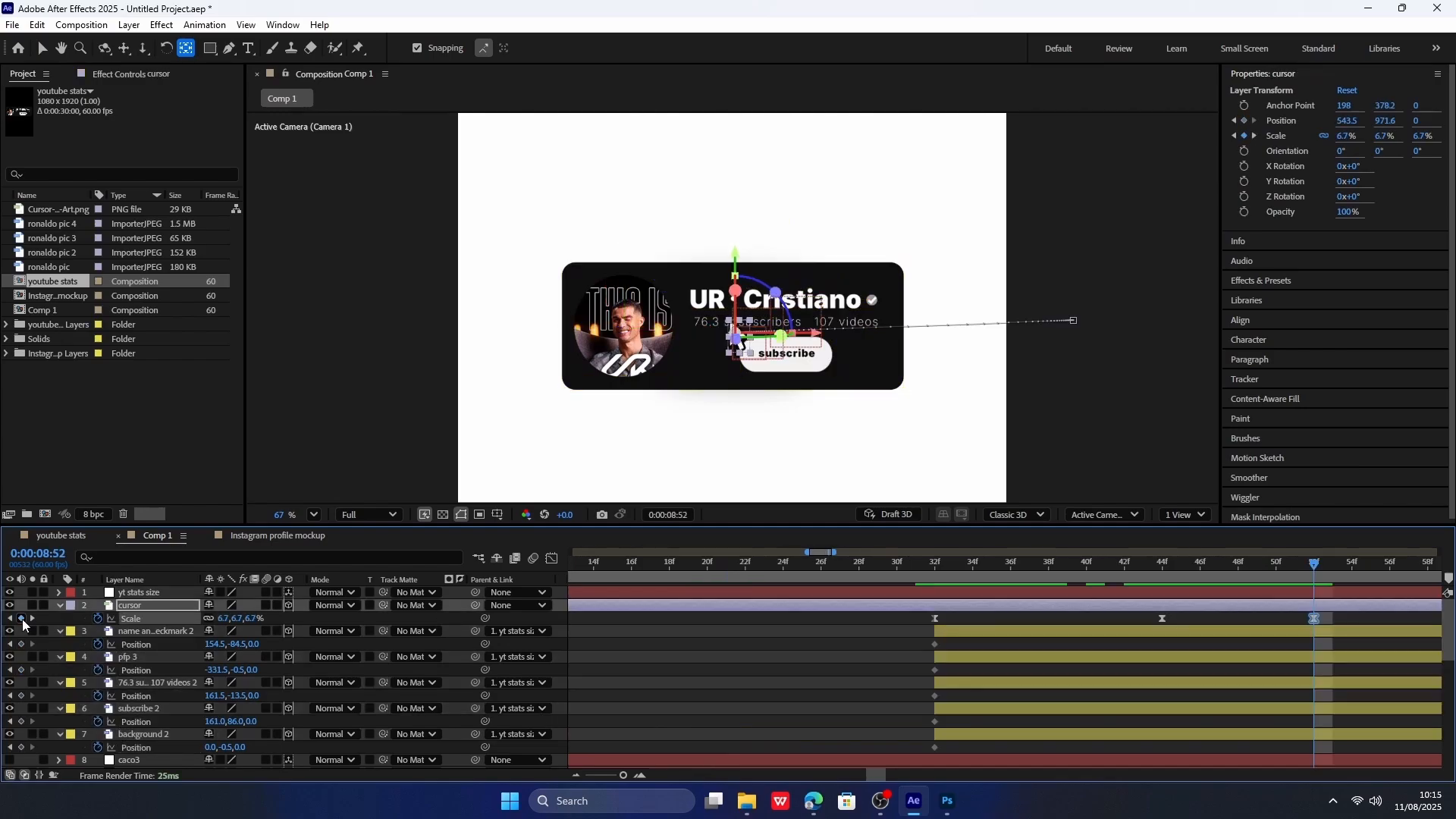
click(21, 644)
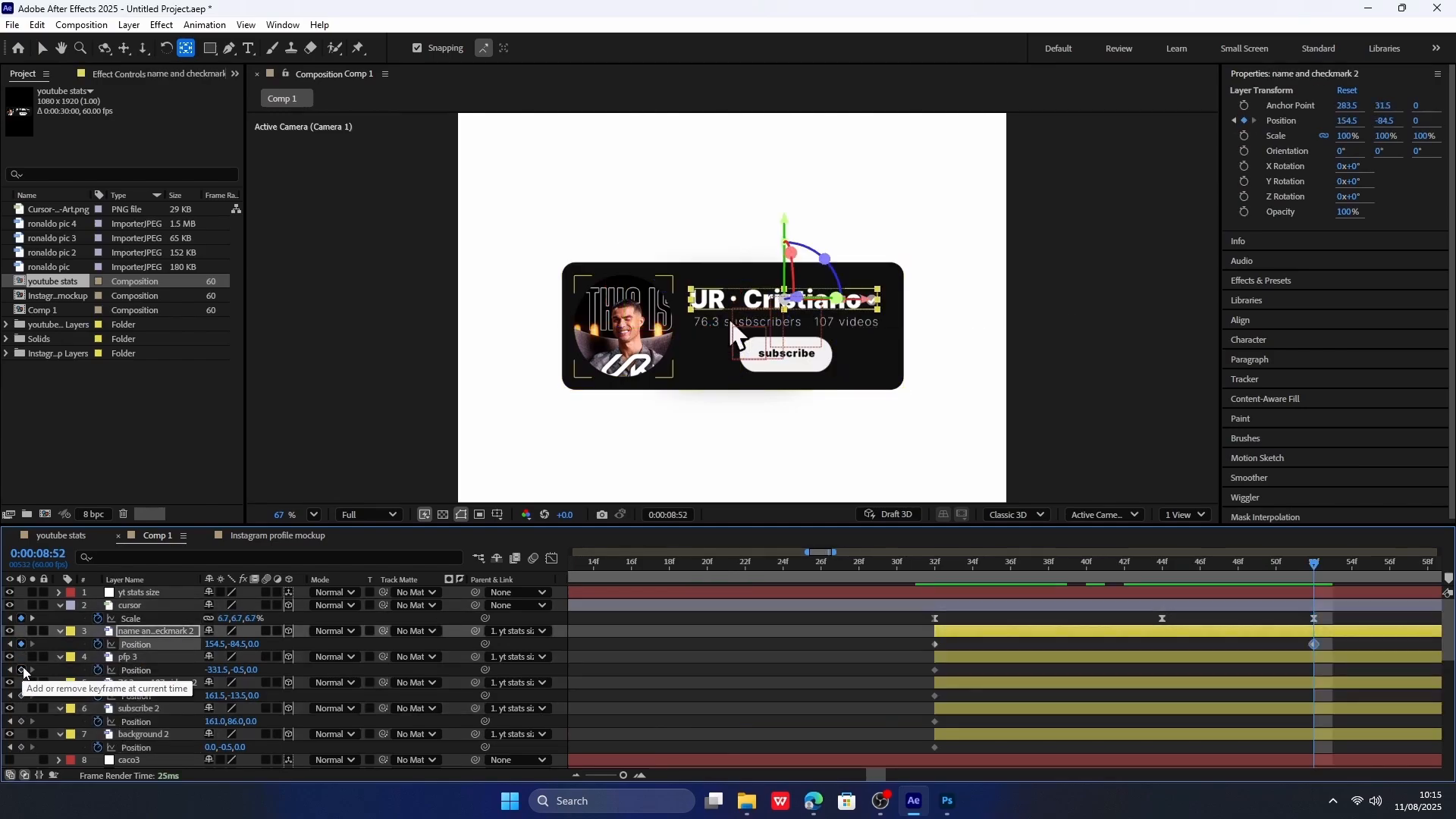
click(22, 670)
click(22, 696)
click(21, 721)
click(21, 747)
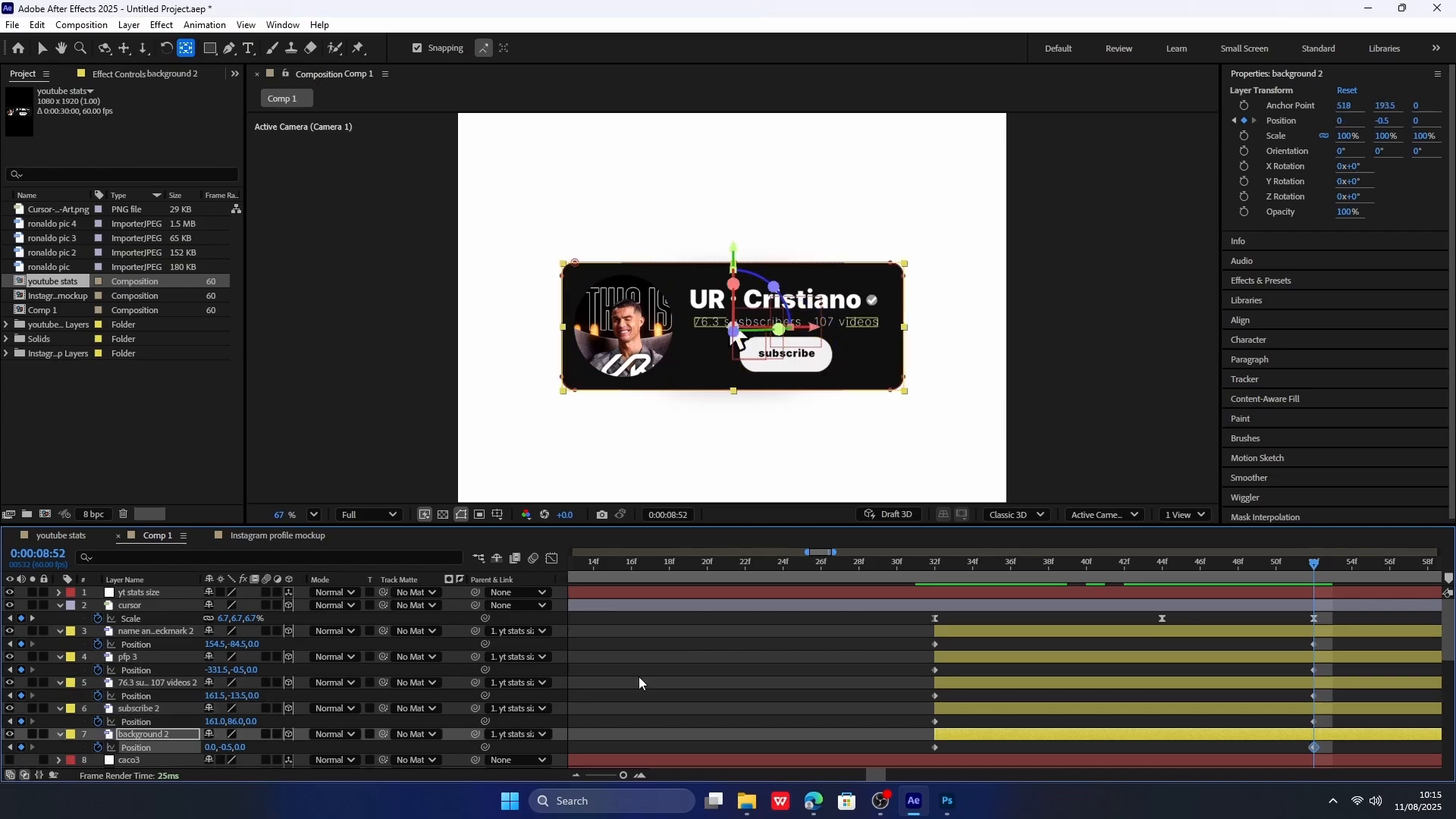
At 0:00:08:32, set the X position of pfp 3 to 3.5 so the profile picture starts at the card's centre.
drag(957, 612, 891, 757)
drag(218, 670, 432, 637)
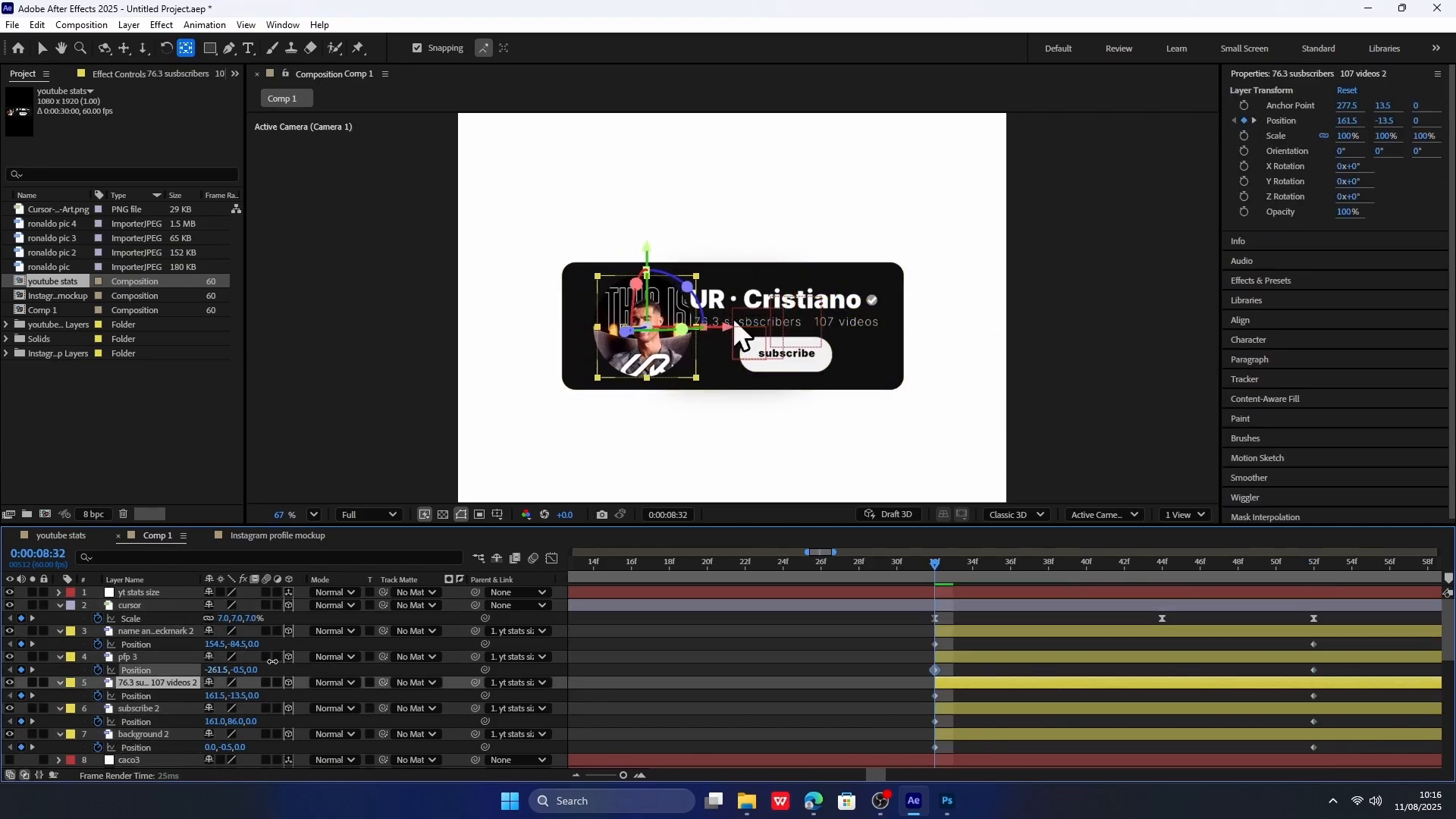
click(176, 669)
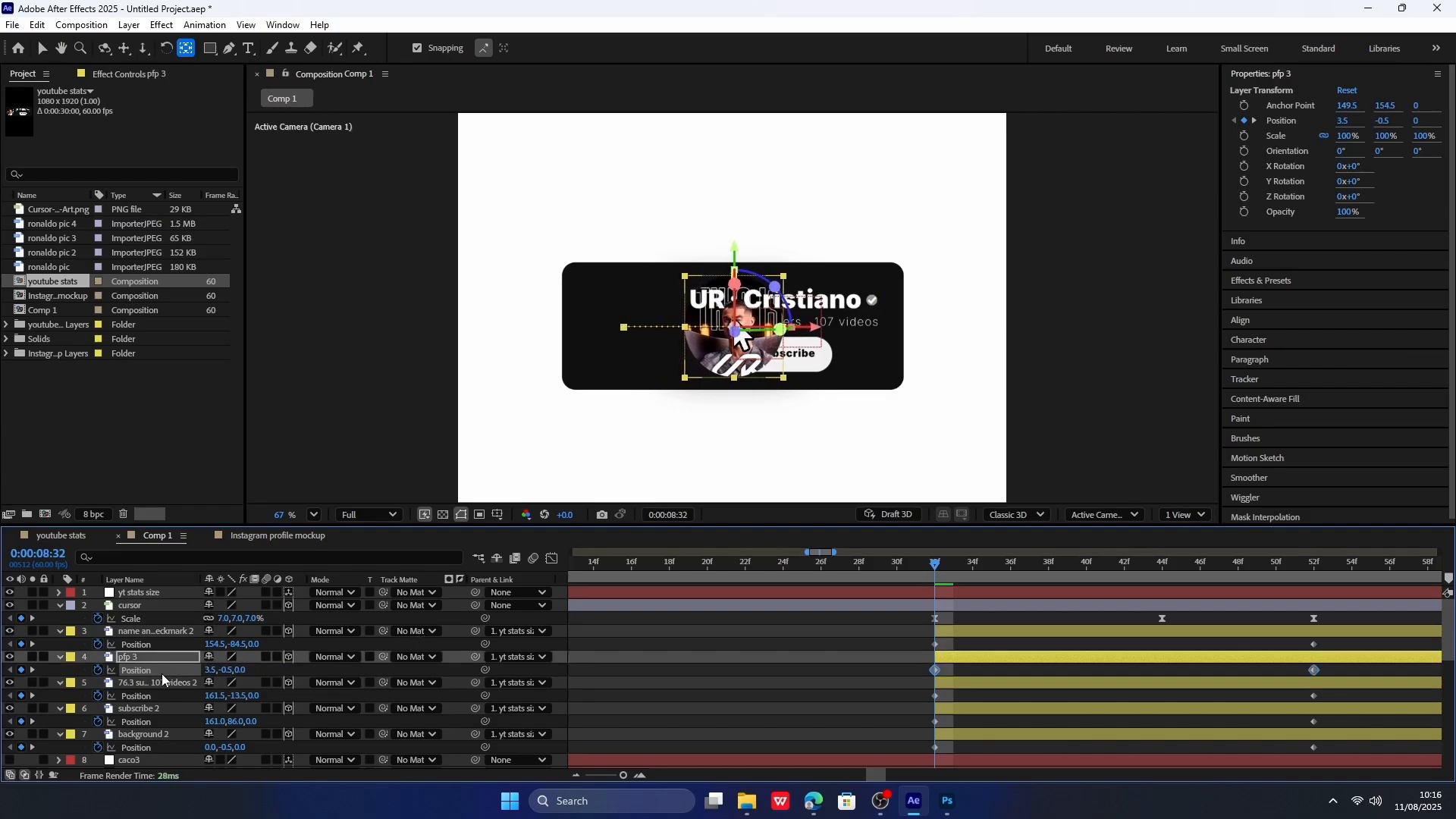
Copy the 0:00:08:32 Position keyframe of pfp 3 onto the name and checkmark 2 layer.
click(157, 680)
click(157, 671)
click(152, 646)
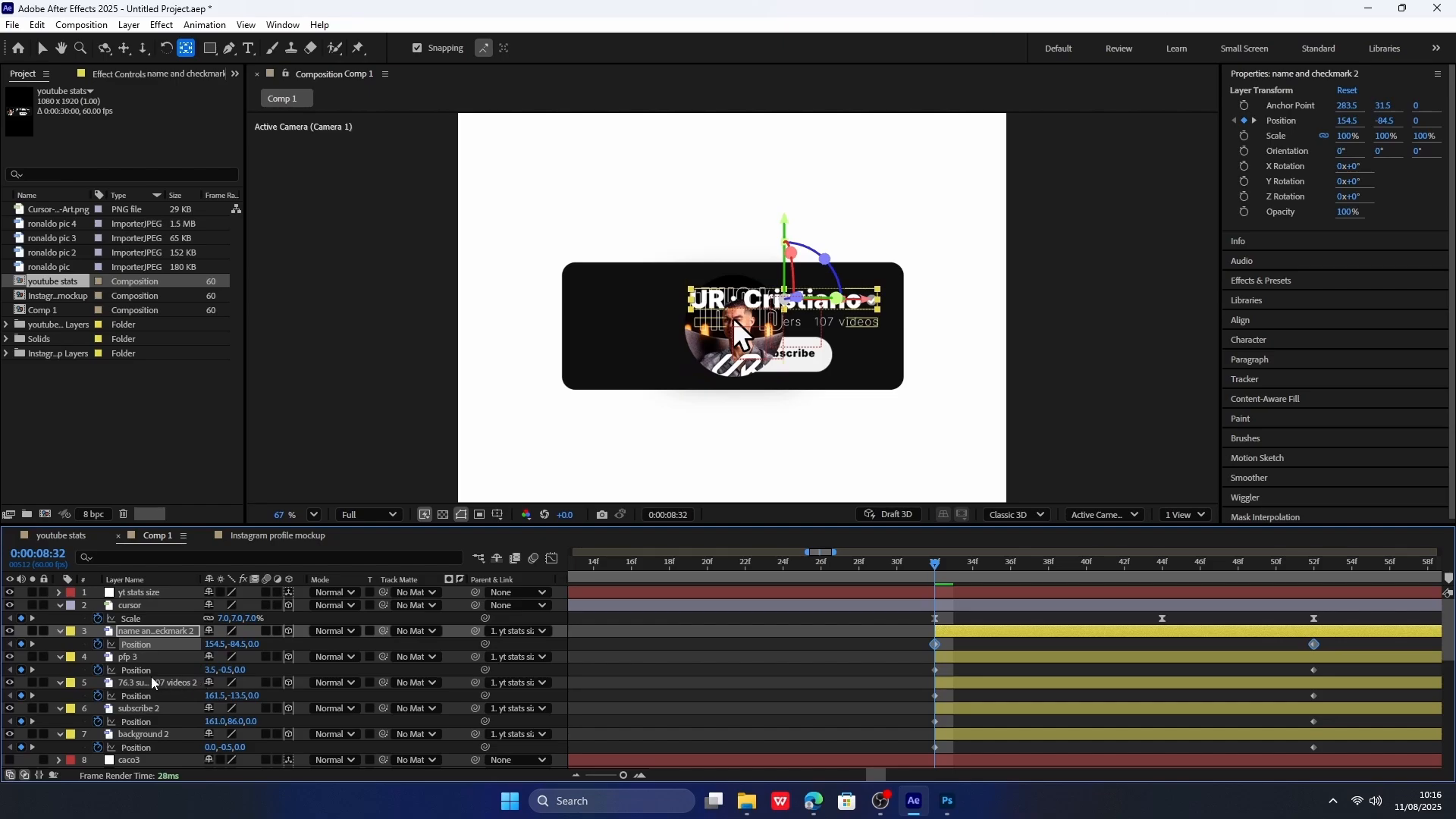
click(935, 669)
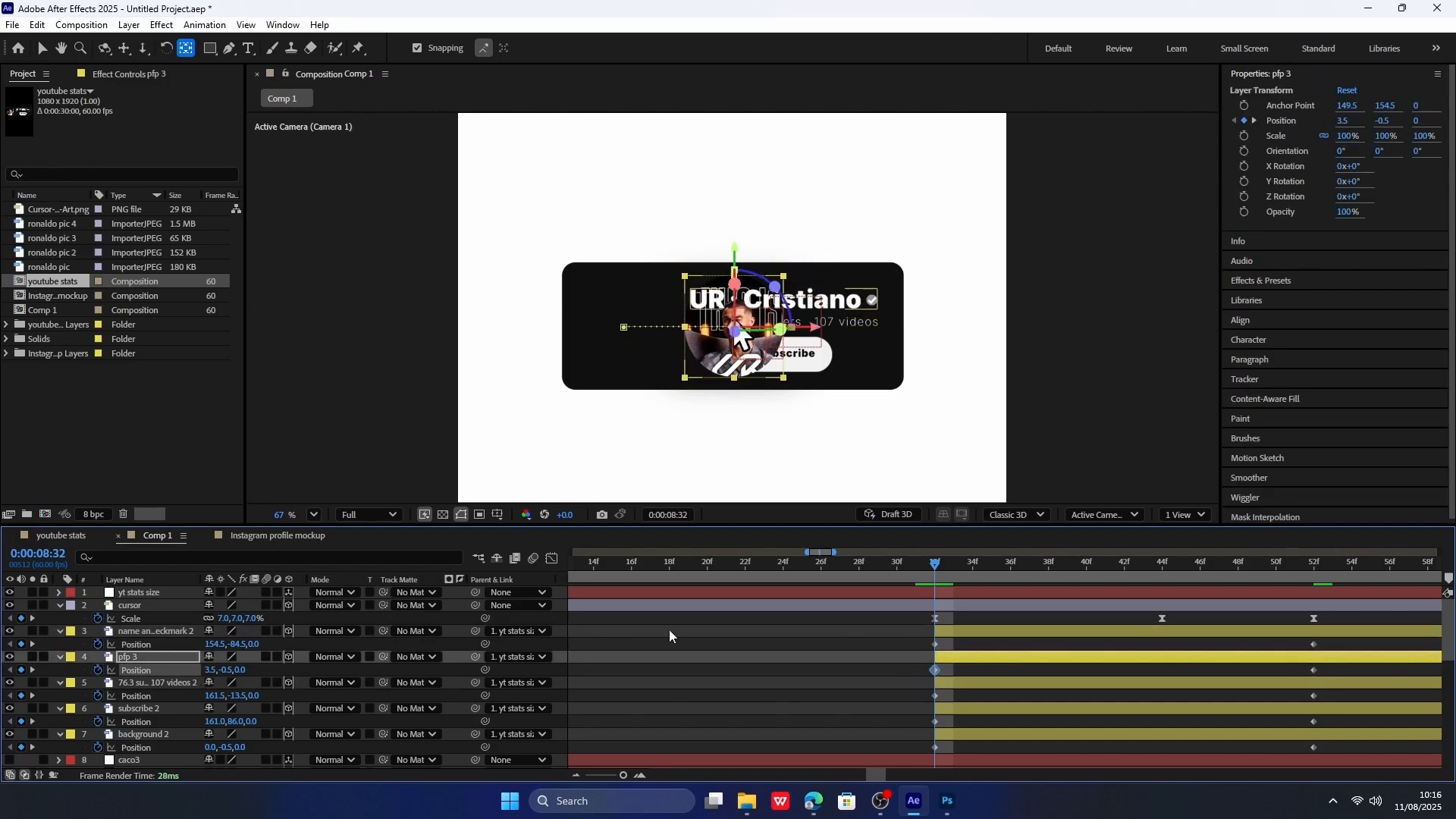
click(136, 644)
key(ctrl+v)
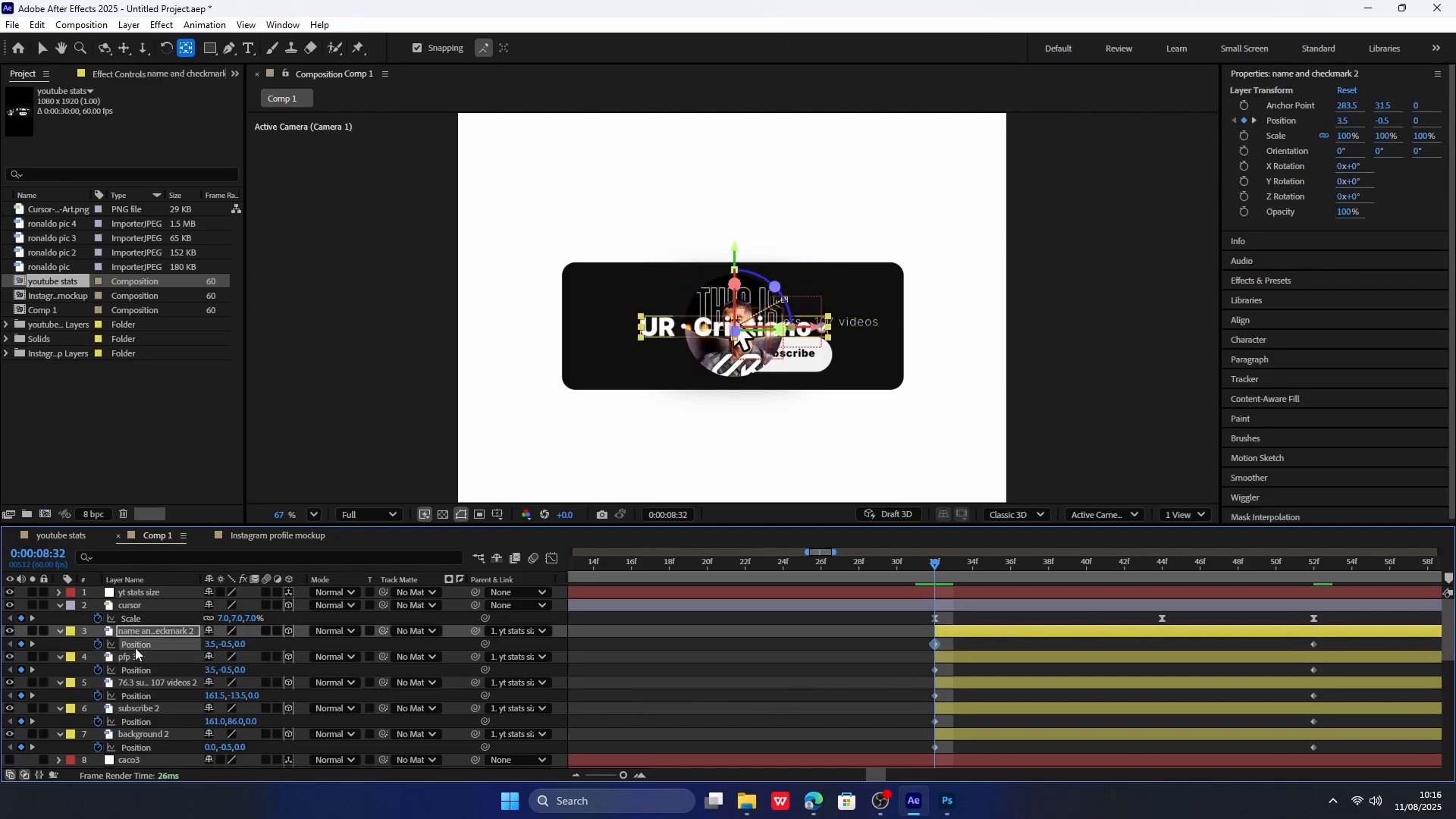
Paste the same 0:00:08:32 Position keyframe onto the 76.3 subscribers 107 videos 2, subscribe 2 and background 2 layers.
click(160, 684)
click(161, 696)
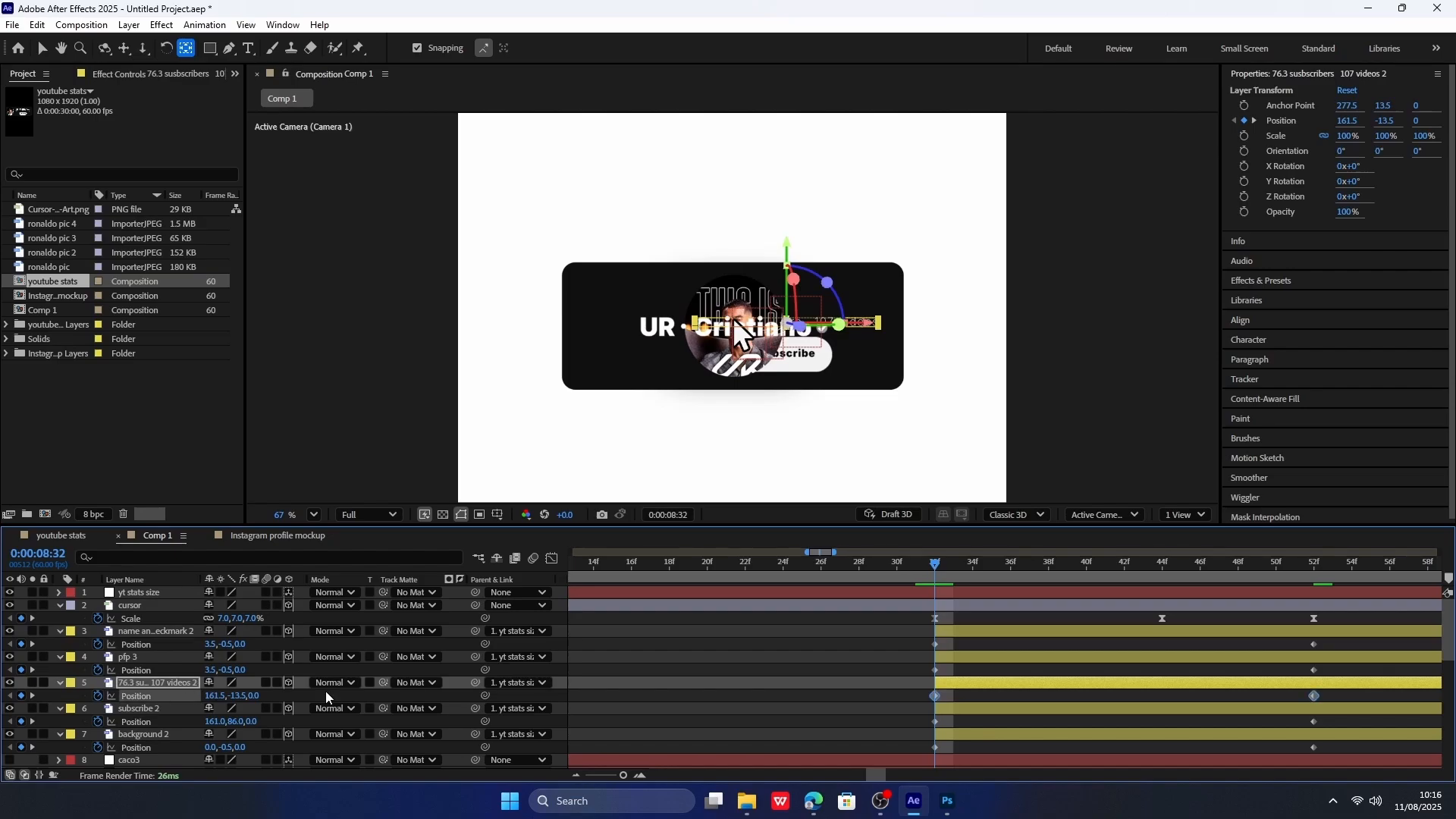
key(ctrl+v)
click(166, 723)
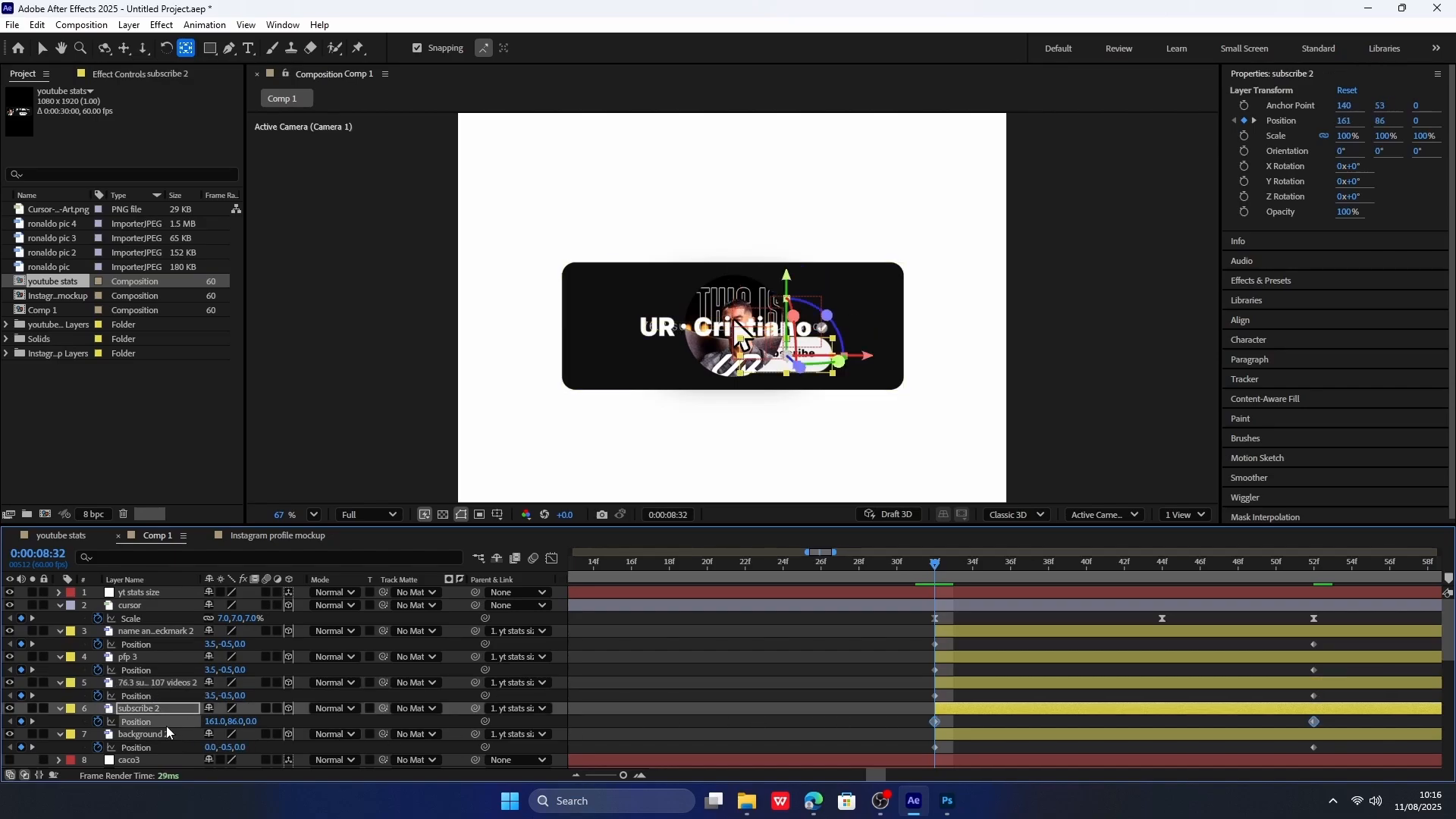
key(ctrl+v)
click(161, 749)
key(ctrl+v)
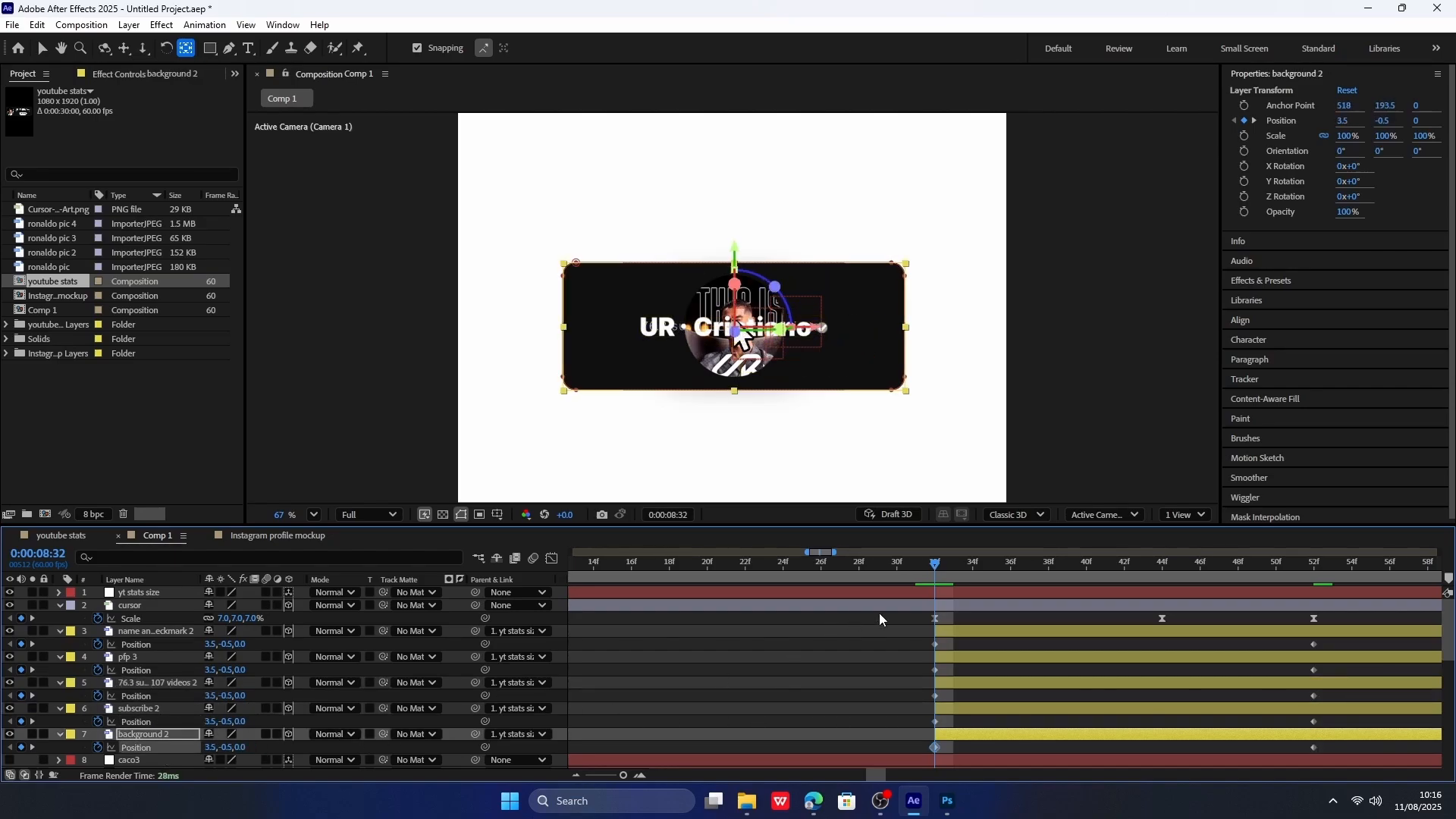
Shape the speed graph of the five stats layers' Position keyframes to start fast and slow down gradually towards 0:00:08:52.
drag(1369, 627, 903, 772)
click(552, 560)
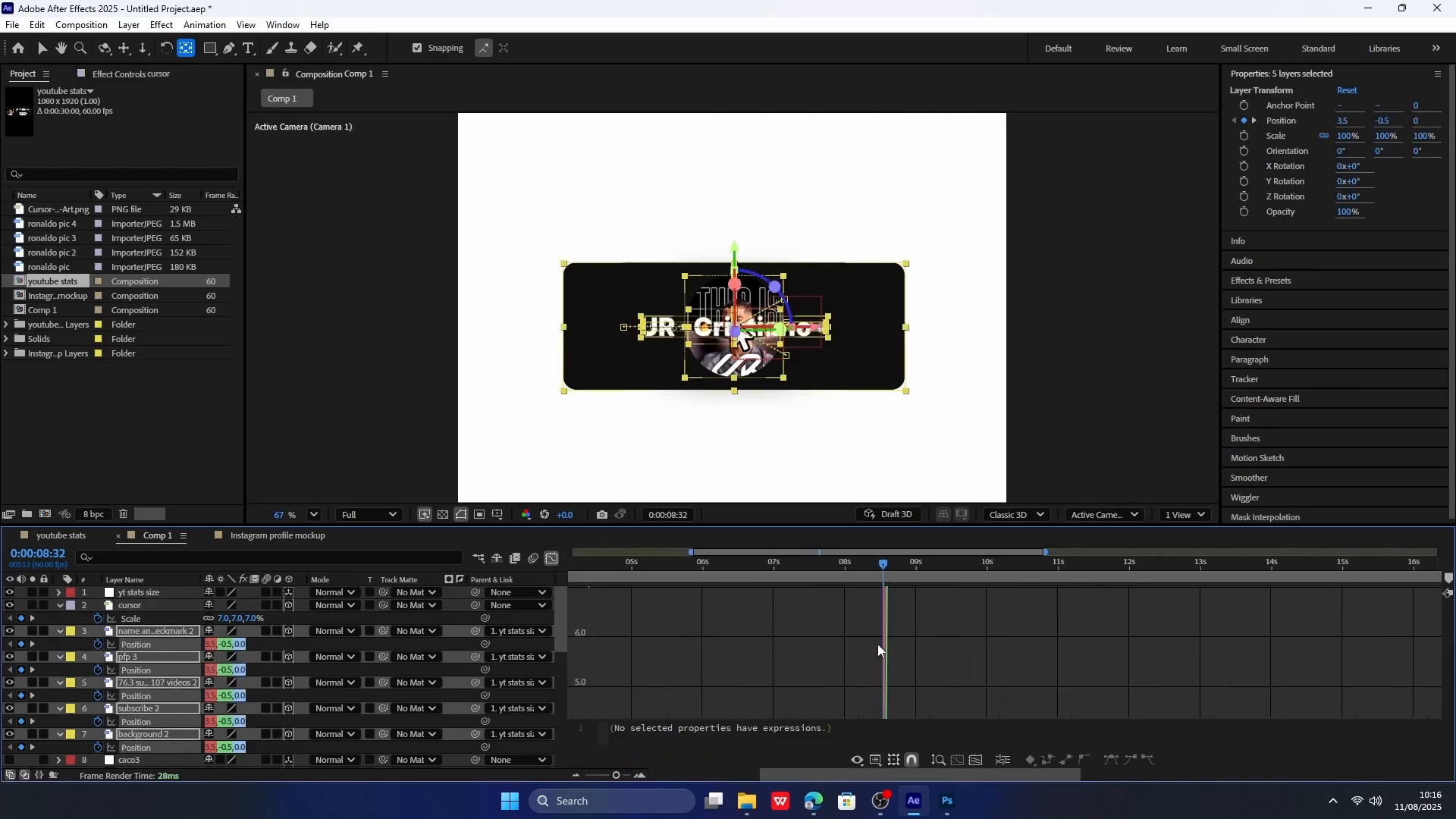
click(975, 760)
scroll(868, 674, down, 3)
right_click(848, 660)
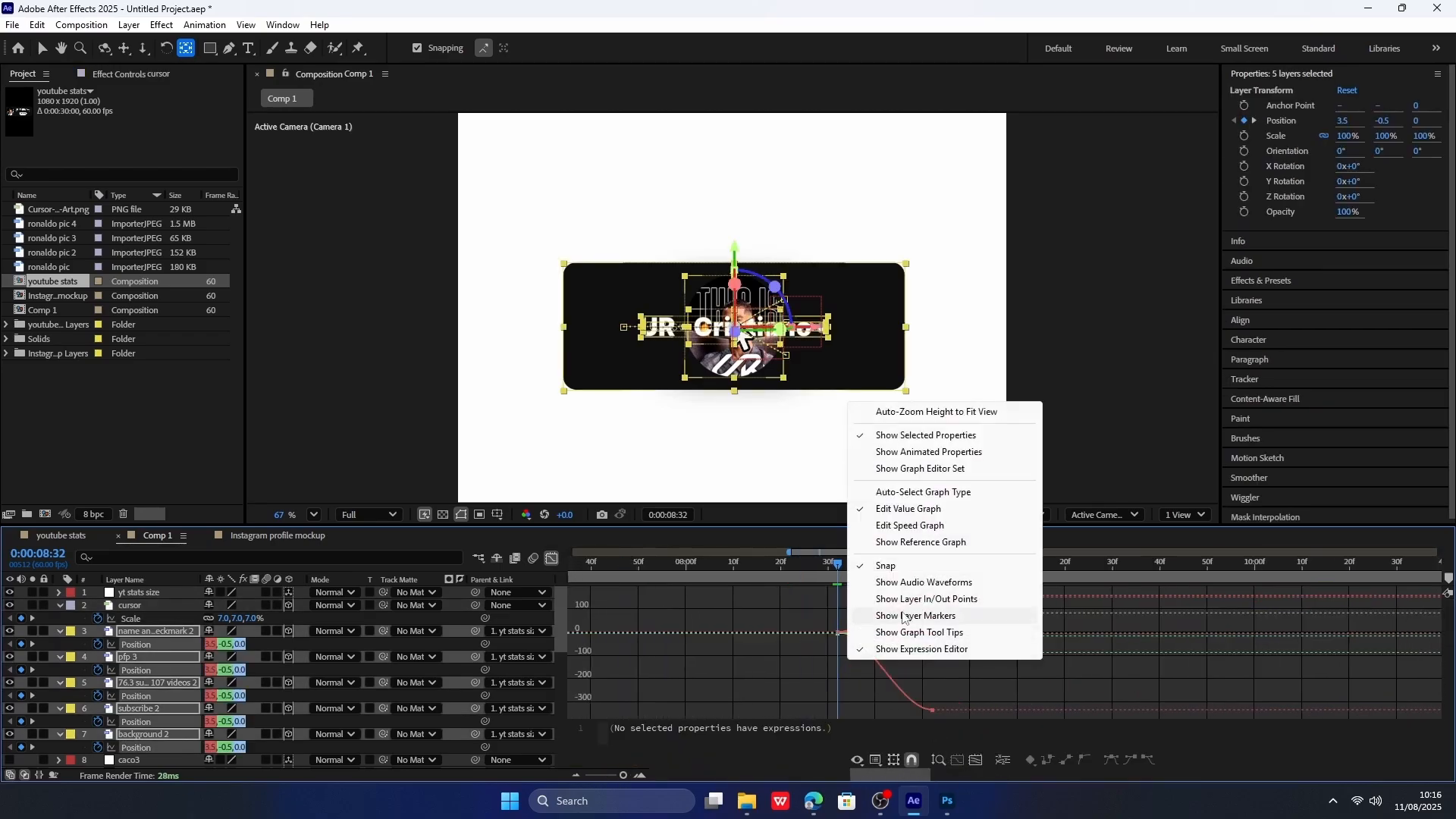
click(910, 525)
scroll(940, 671, down, 3)
scroll(925, 683, up, 10)
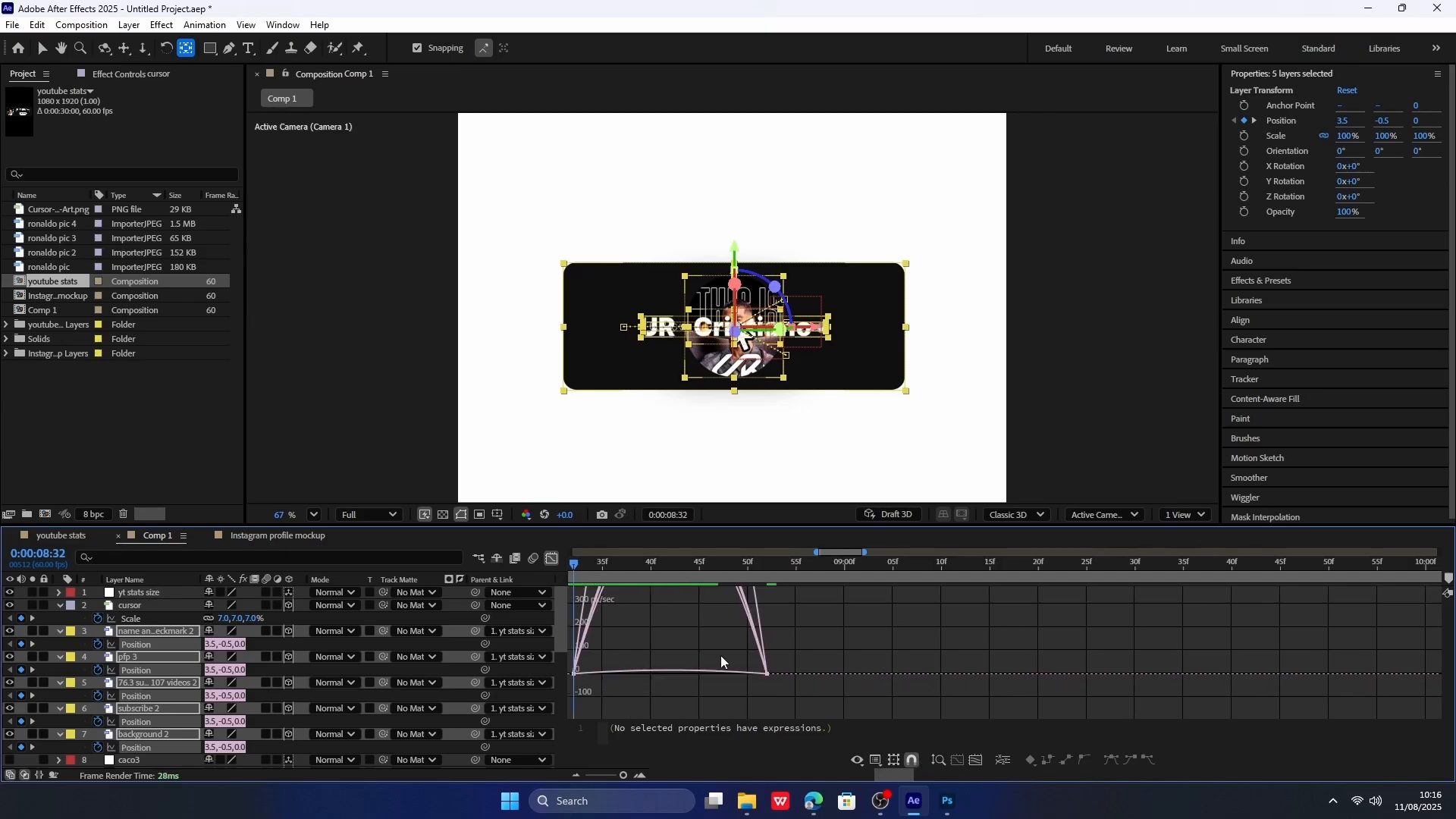
drag(904, 699, 734, 666)
mouse_move(843, 684)
mouse_down()
mouse_move(764, 685)
mouse_move(815, 685)
mouse_up()
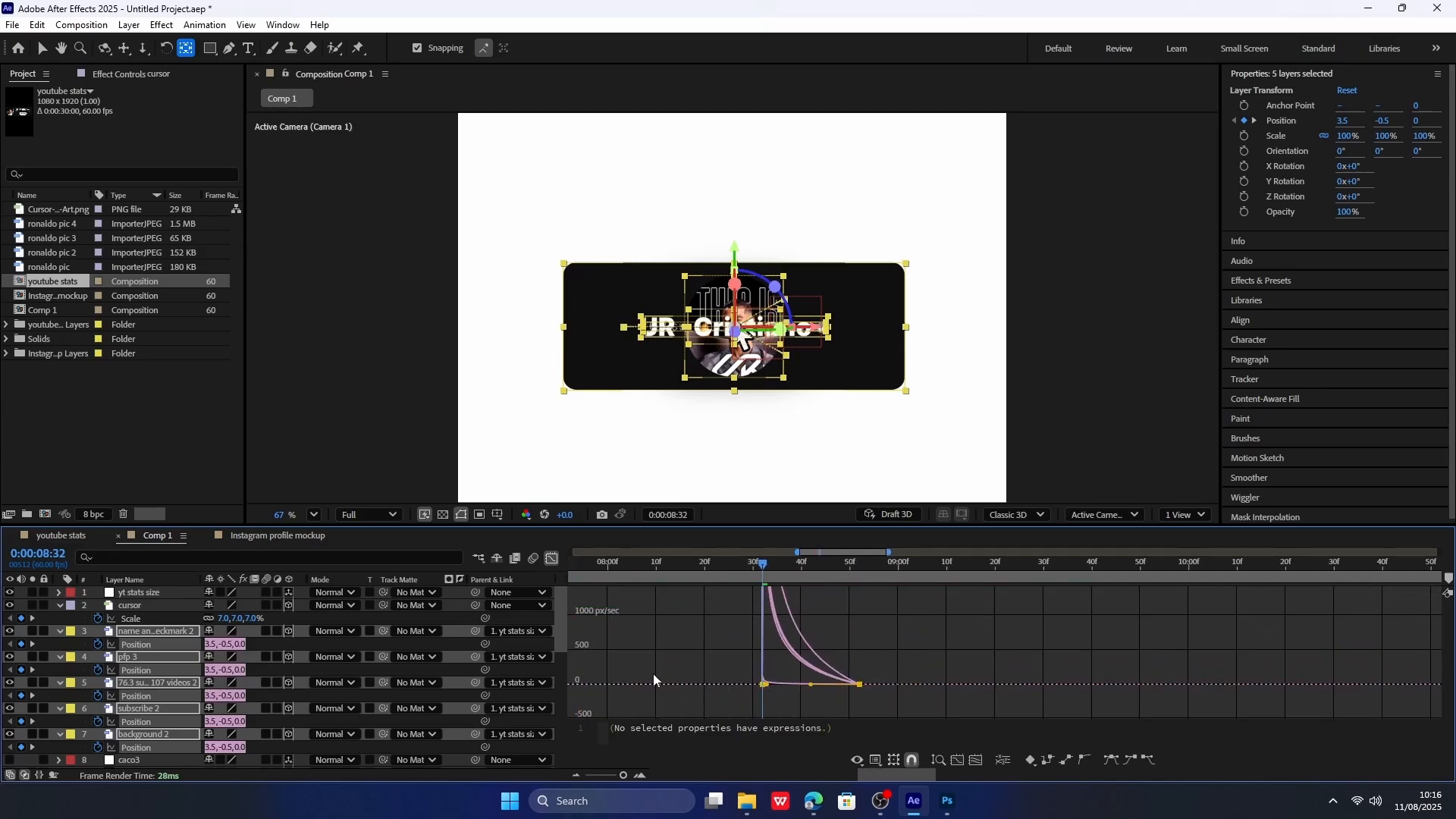
click(551, 559)
Preview the transition from the play button to the stats card around 0:00:08:32.
key(space)
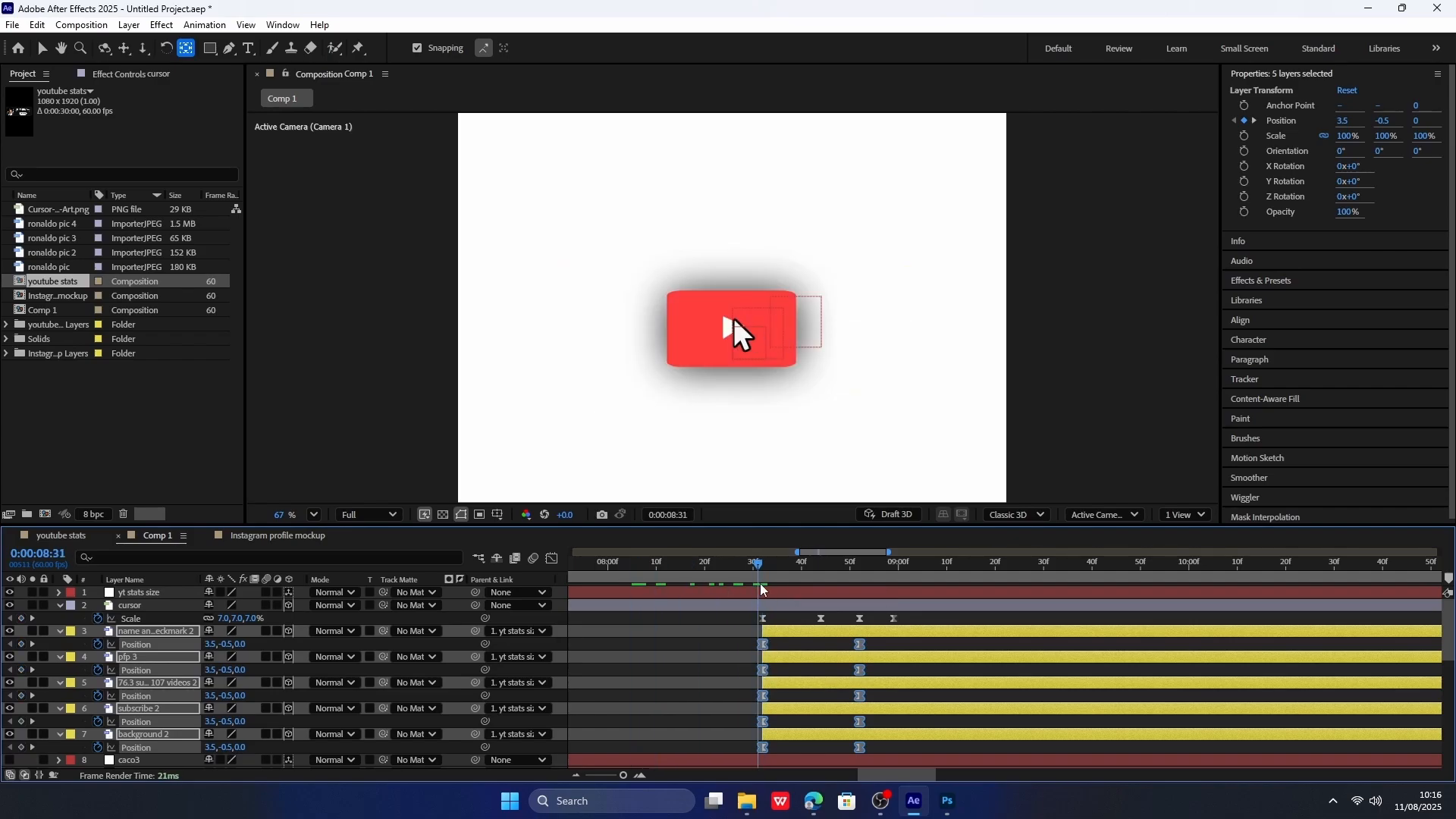
mouse_move(906, 575)
mouse_down()
mouse_move(744, 584)
mouse_move(796, 572)
mouse_move(762, 576)
mouse_up()
click(734, 635)
click(695, 578)
key(space)
mouse_move(740, 747)
mouse_down()
mouse_move(909, 637)
mouse_move(937, 628)
mouse_move(957, 642)
mouse_up()
click(705, 633)
drag(744, 574, 762, 570)
drag(740, 747, 718, 657)
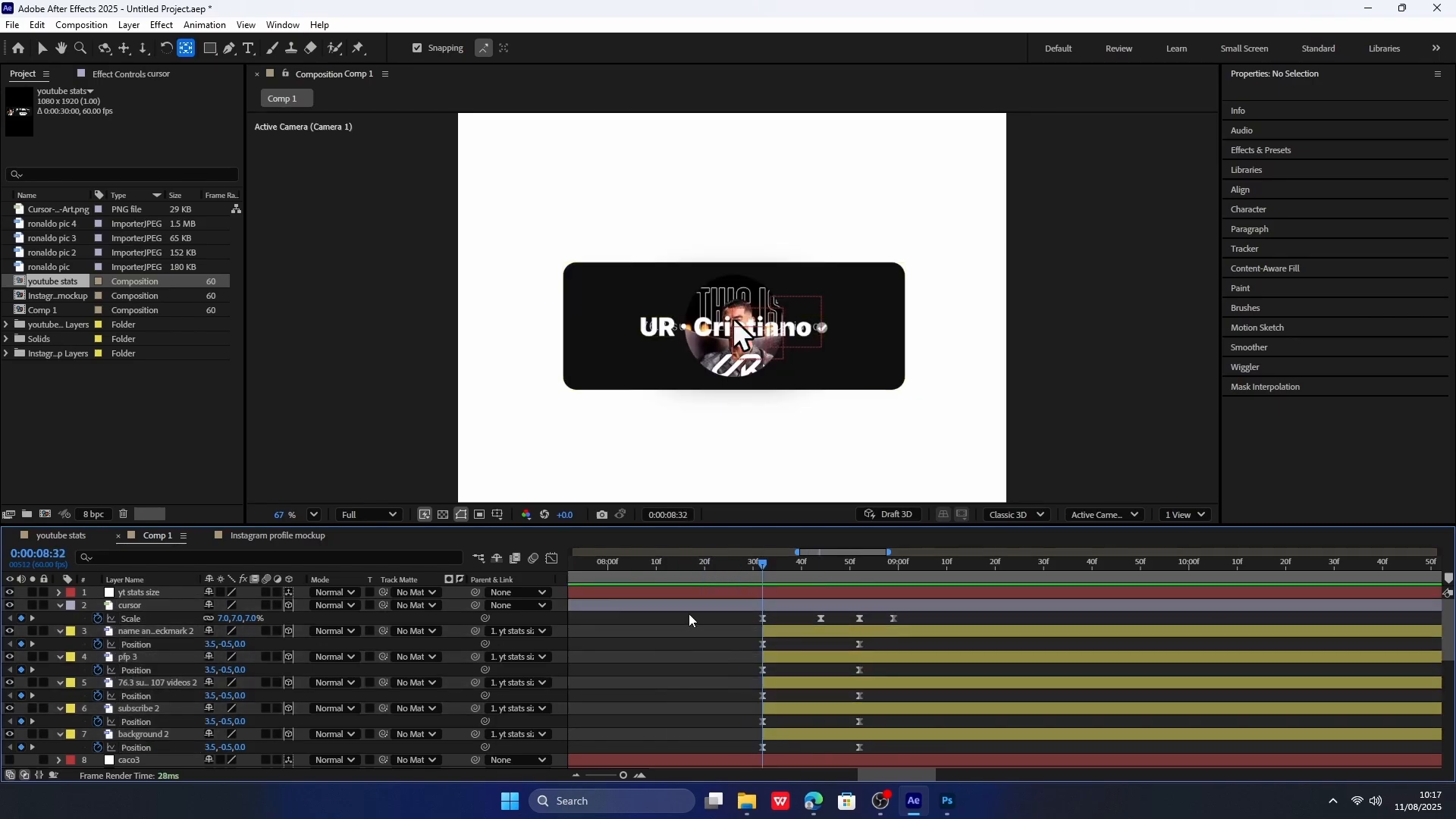
Make the cursor's Scale keyframe at 0:00:08:52 linear and shift all four Scale keyframes earlier to start at 0:00:08:19.
drag(744, 579, 932, 623)
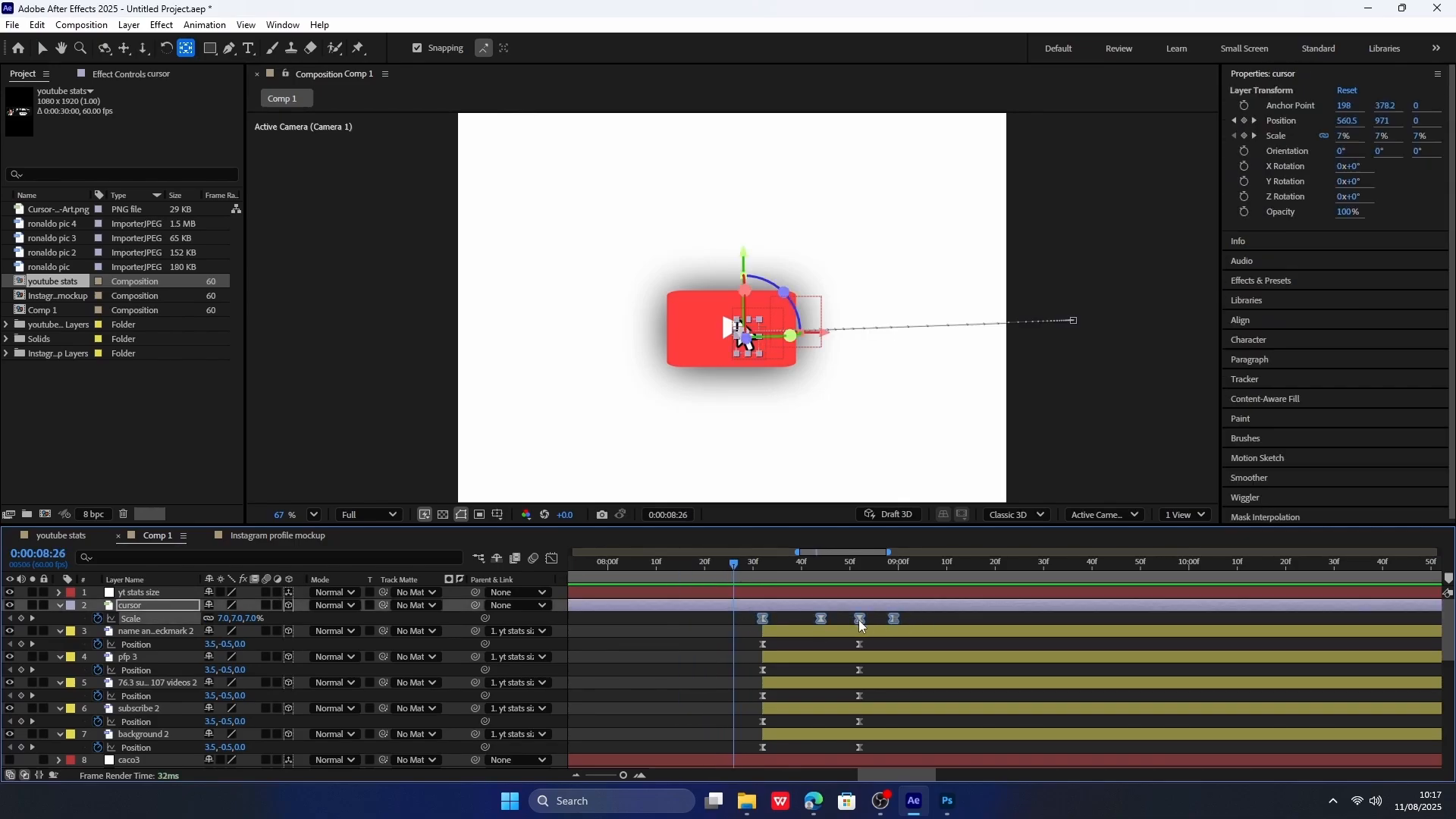
ctrl+click(859, 618)
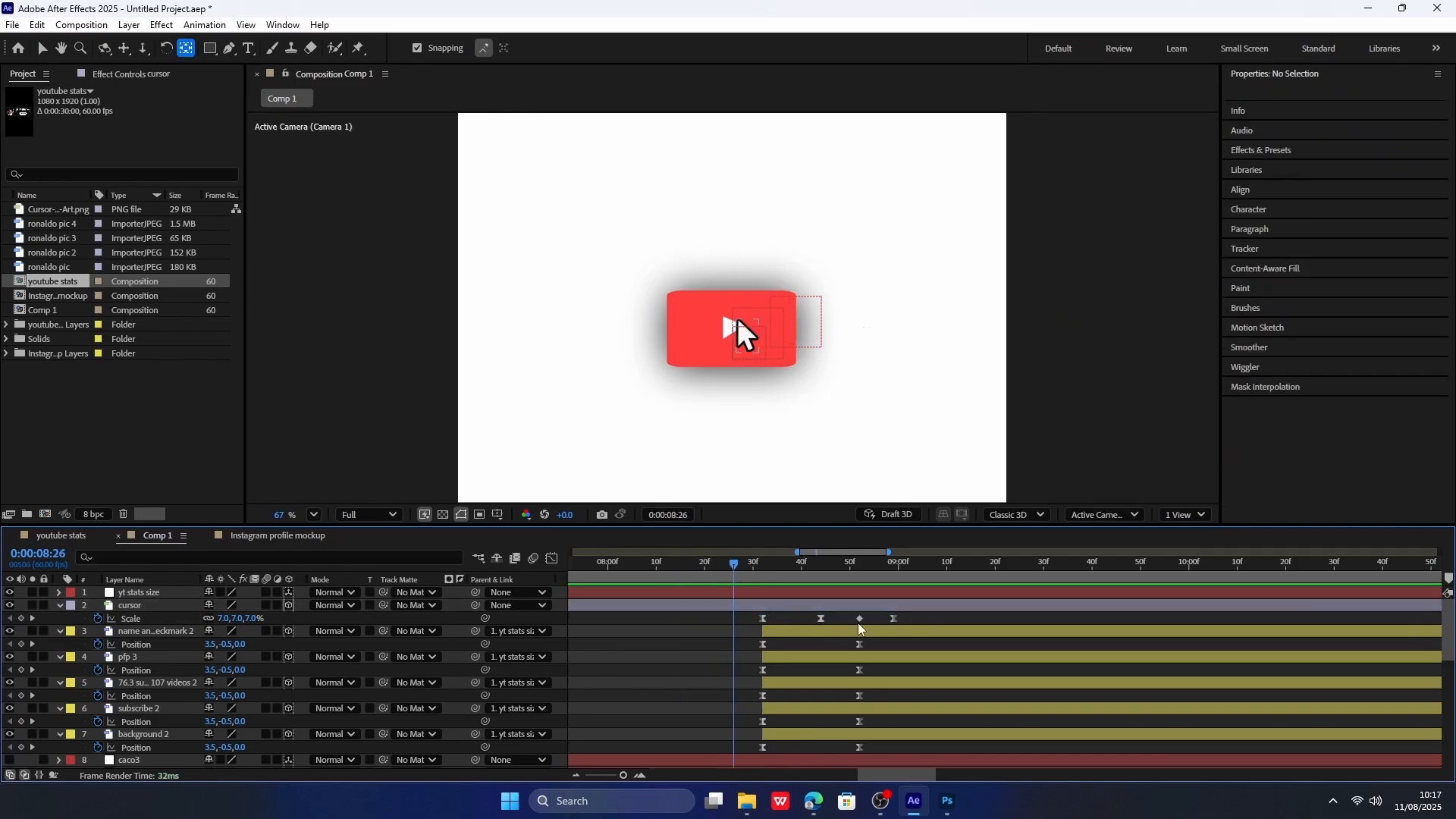
drag(760, 623, 702, 622)
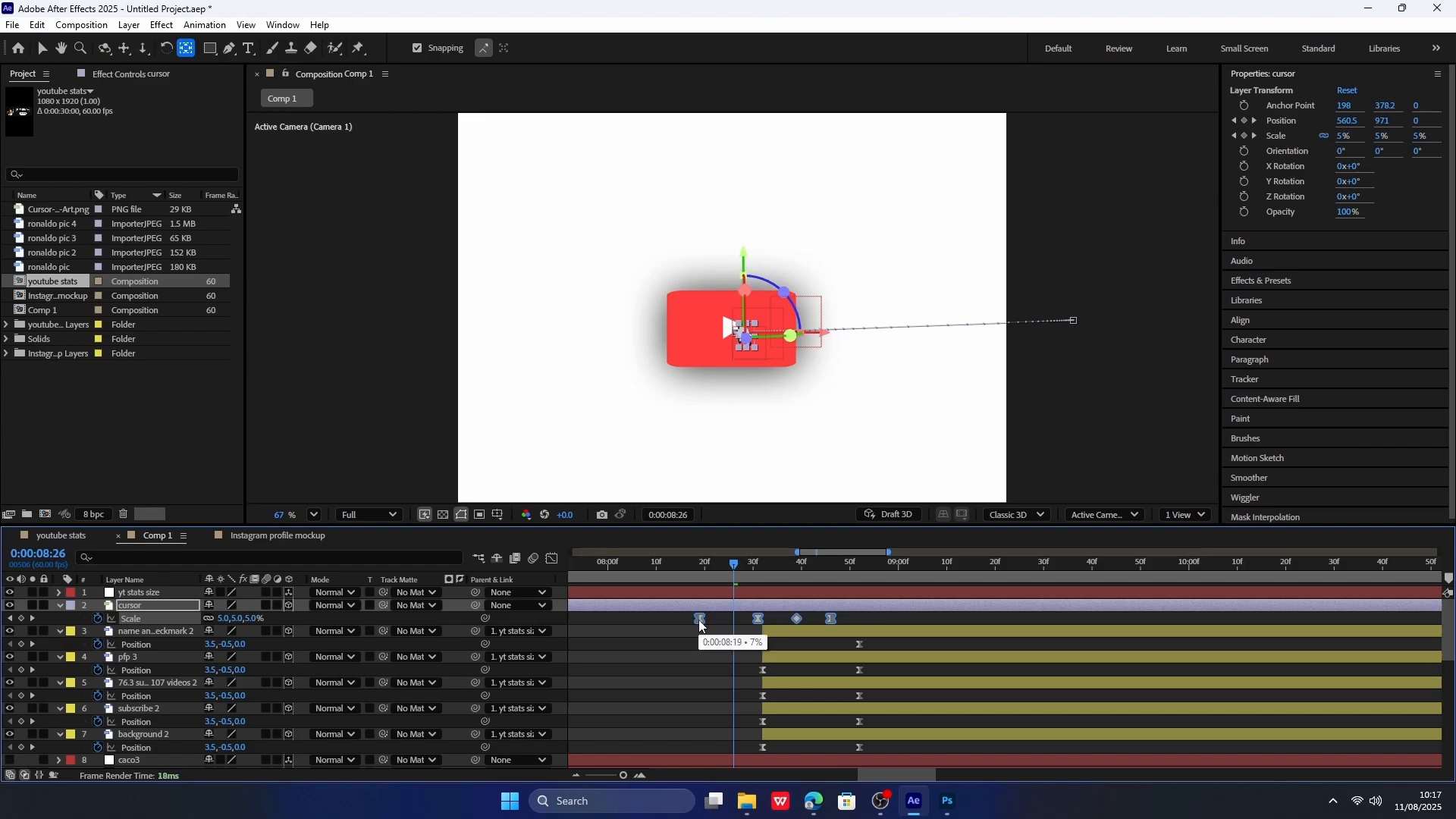
drag(755, 569, 783, 569)
Show the value graph of the cursor's Scale and delete the third keyframe at 0:00:08:39.
click(552, 559)
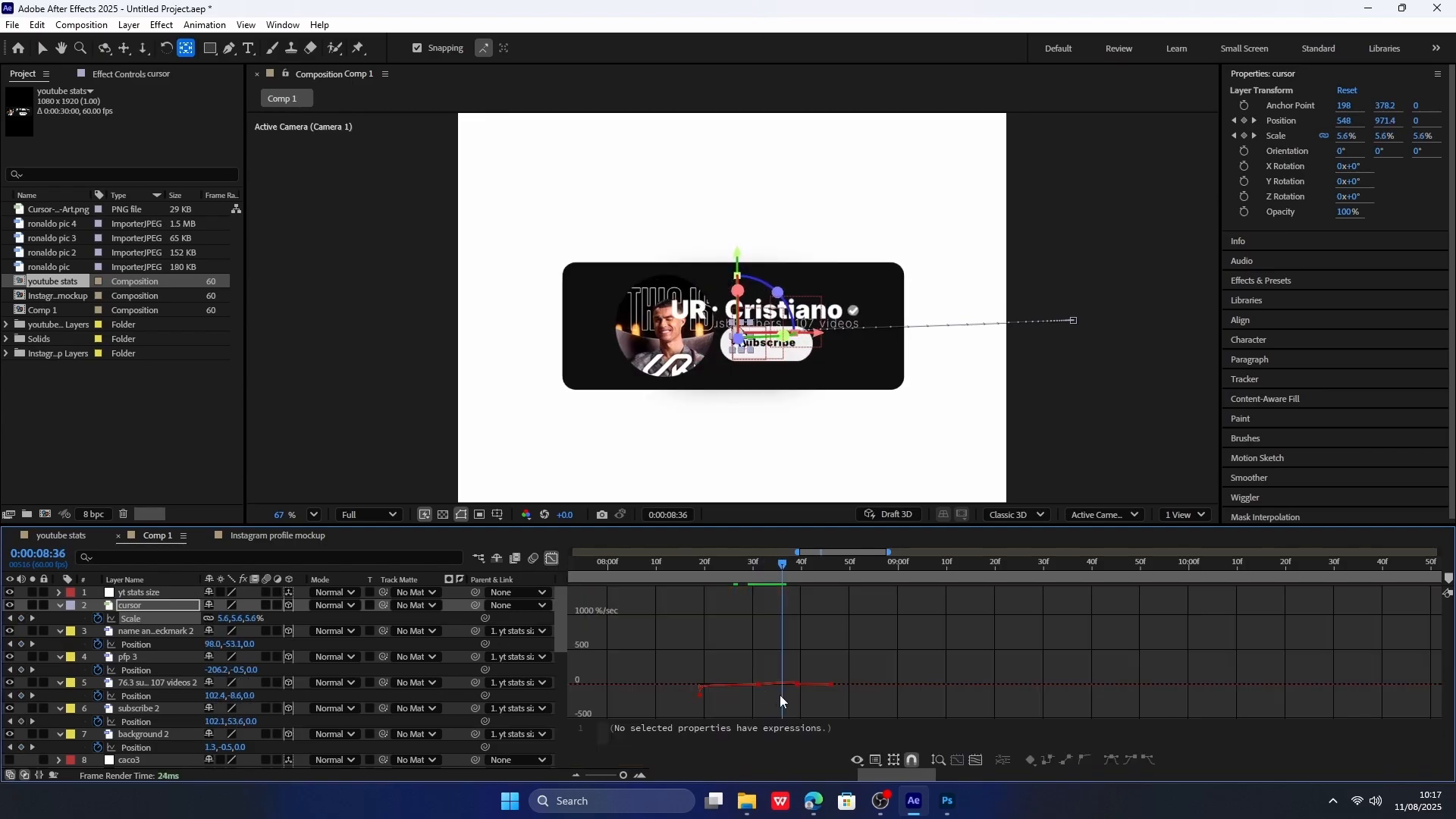
scroll(701, 695, up, 2)
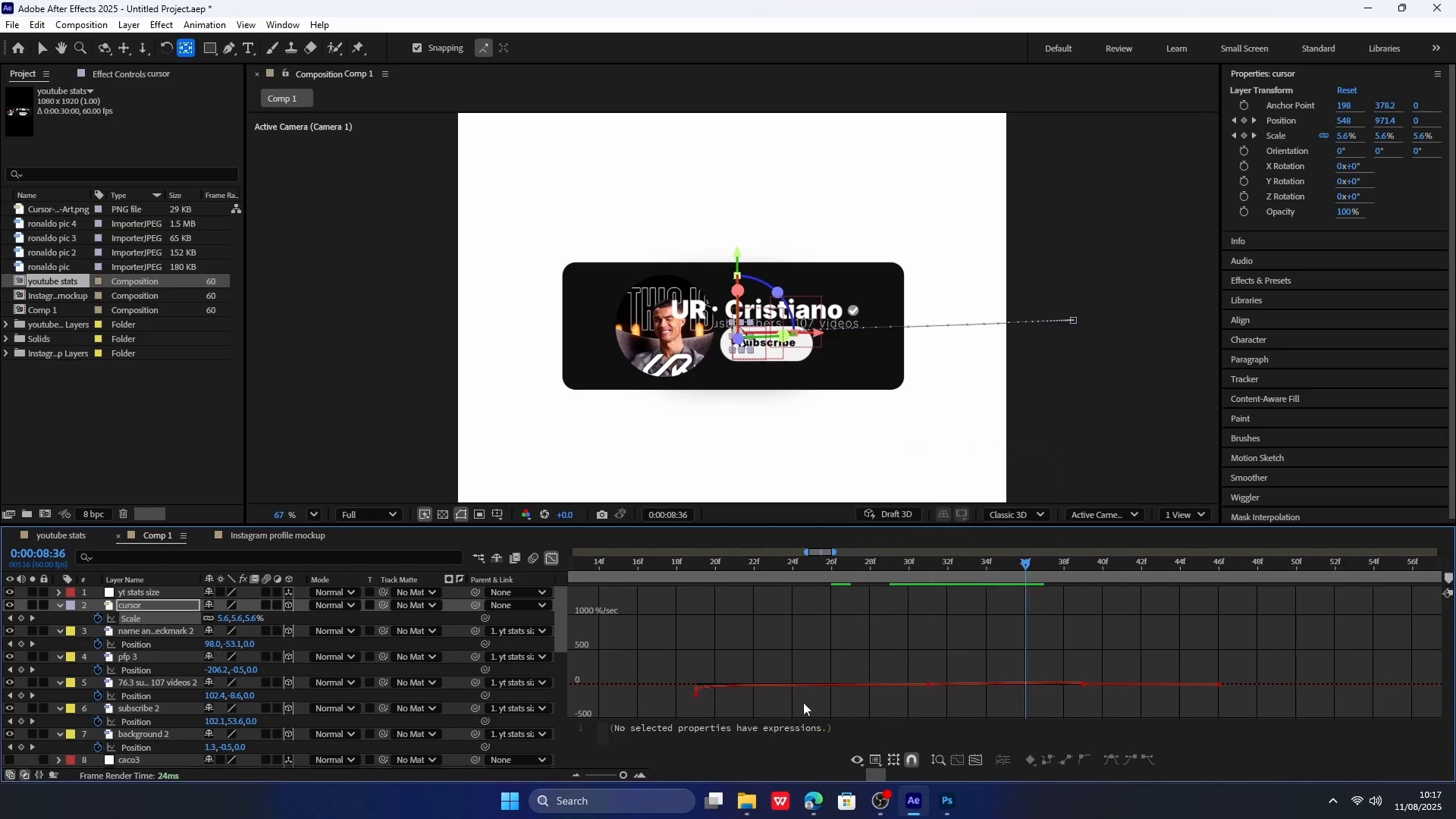
click(976, 760)
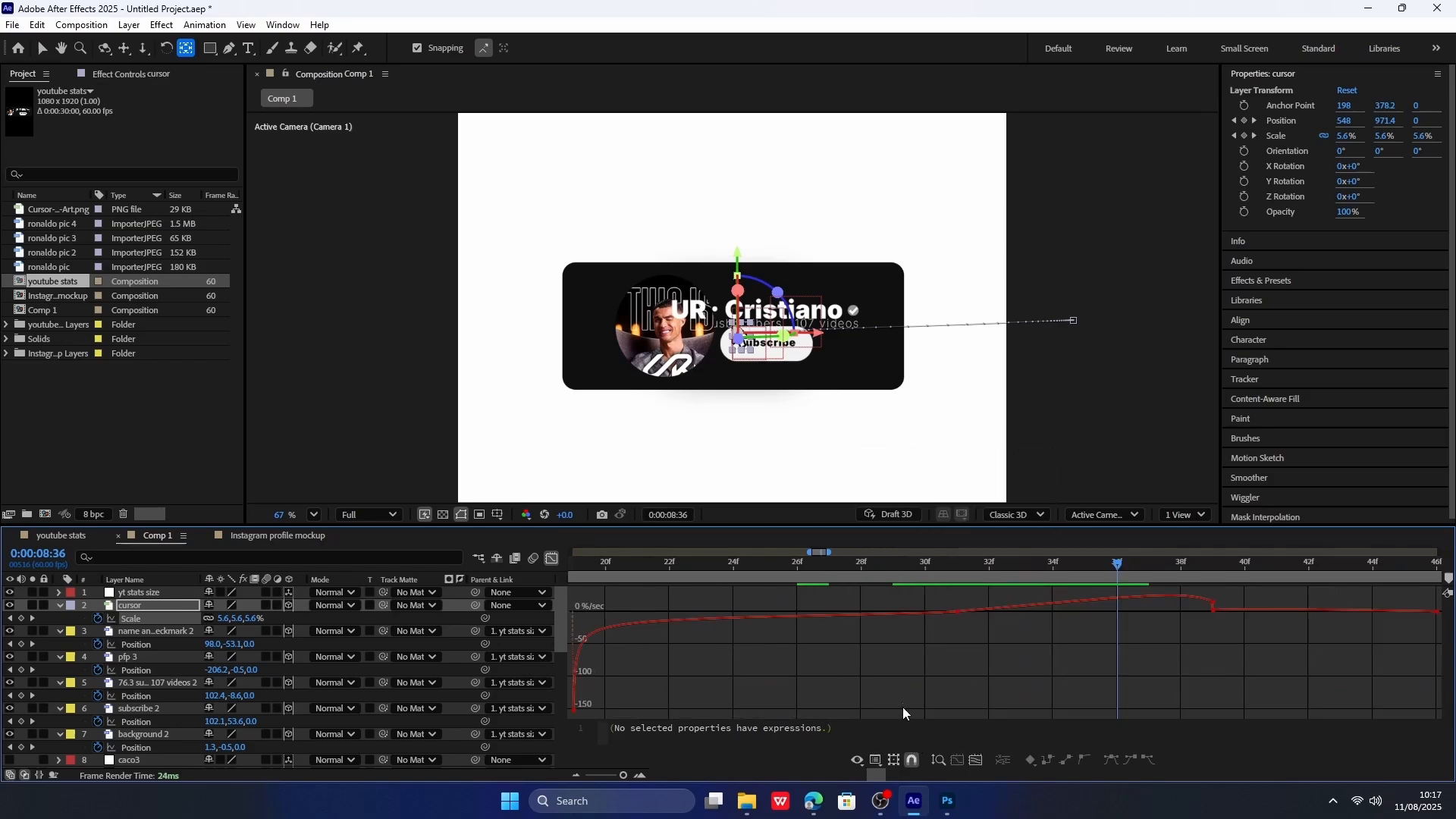
right_click(846, 649)
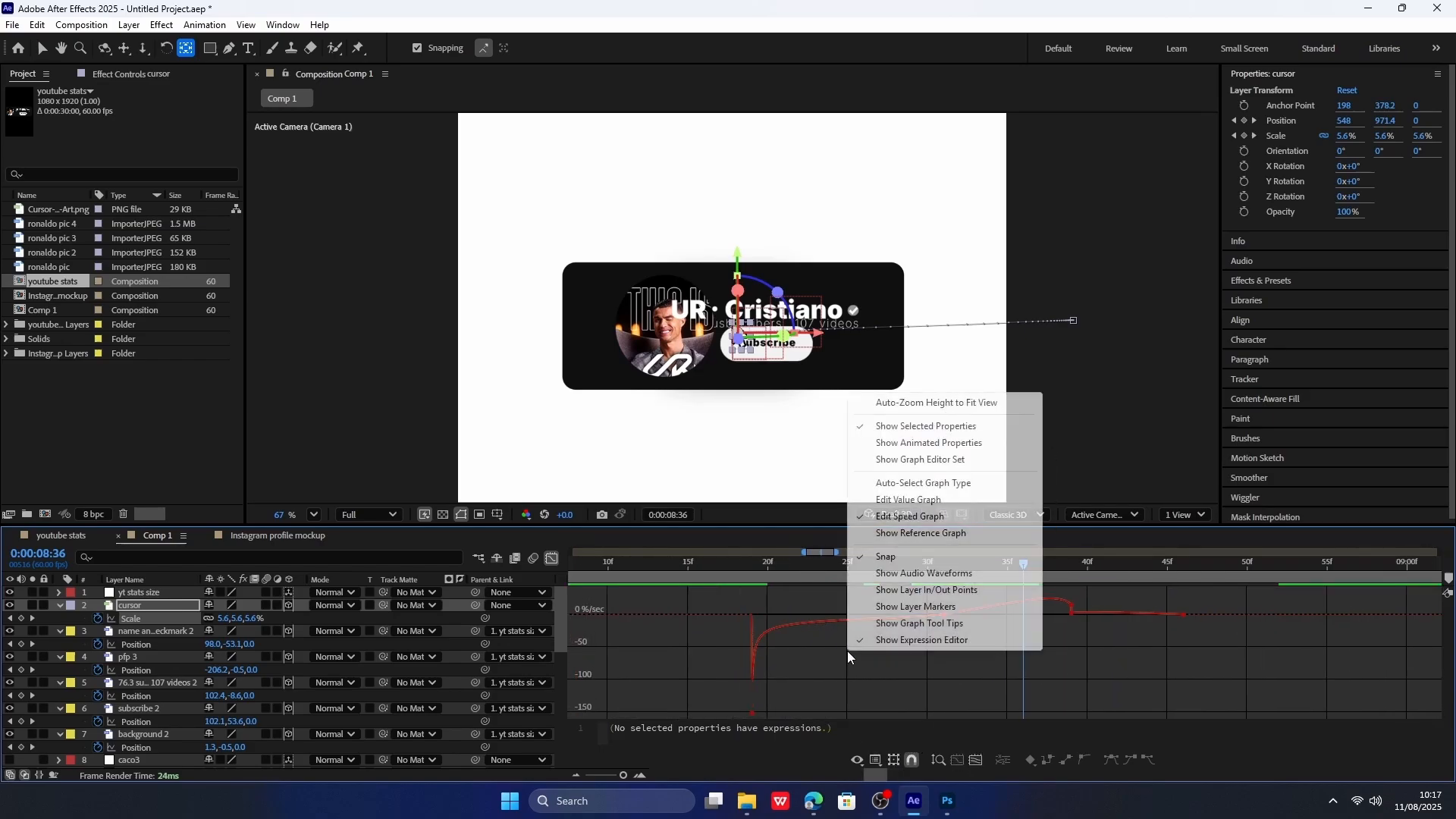
click(910, 499)
click(976, 760)
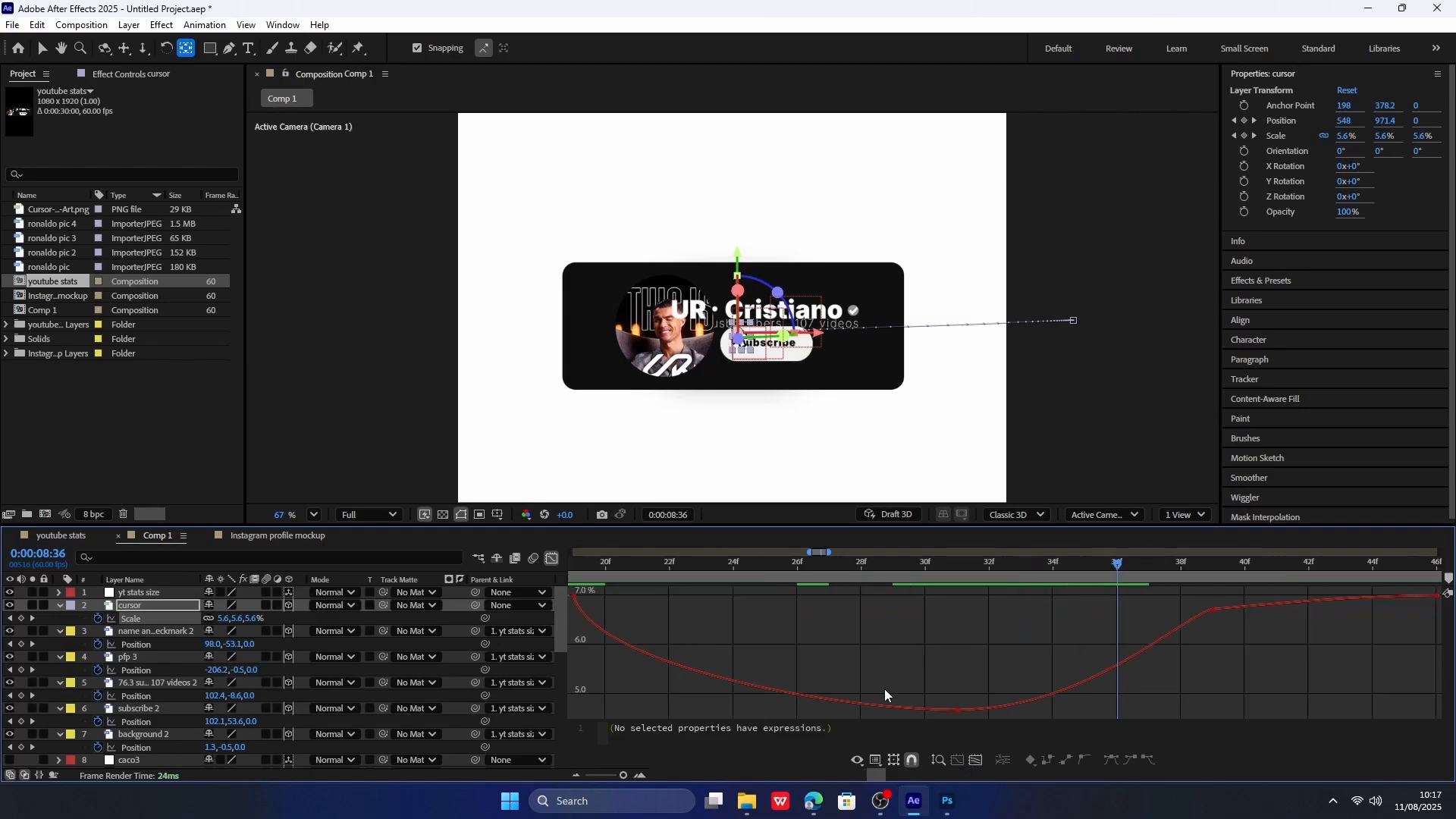
drag(738, 576, 876, 576)
key(Delete)
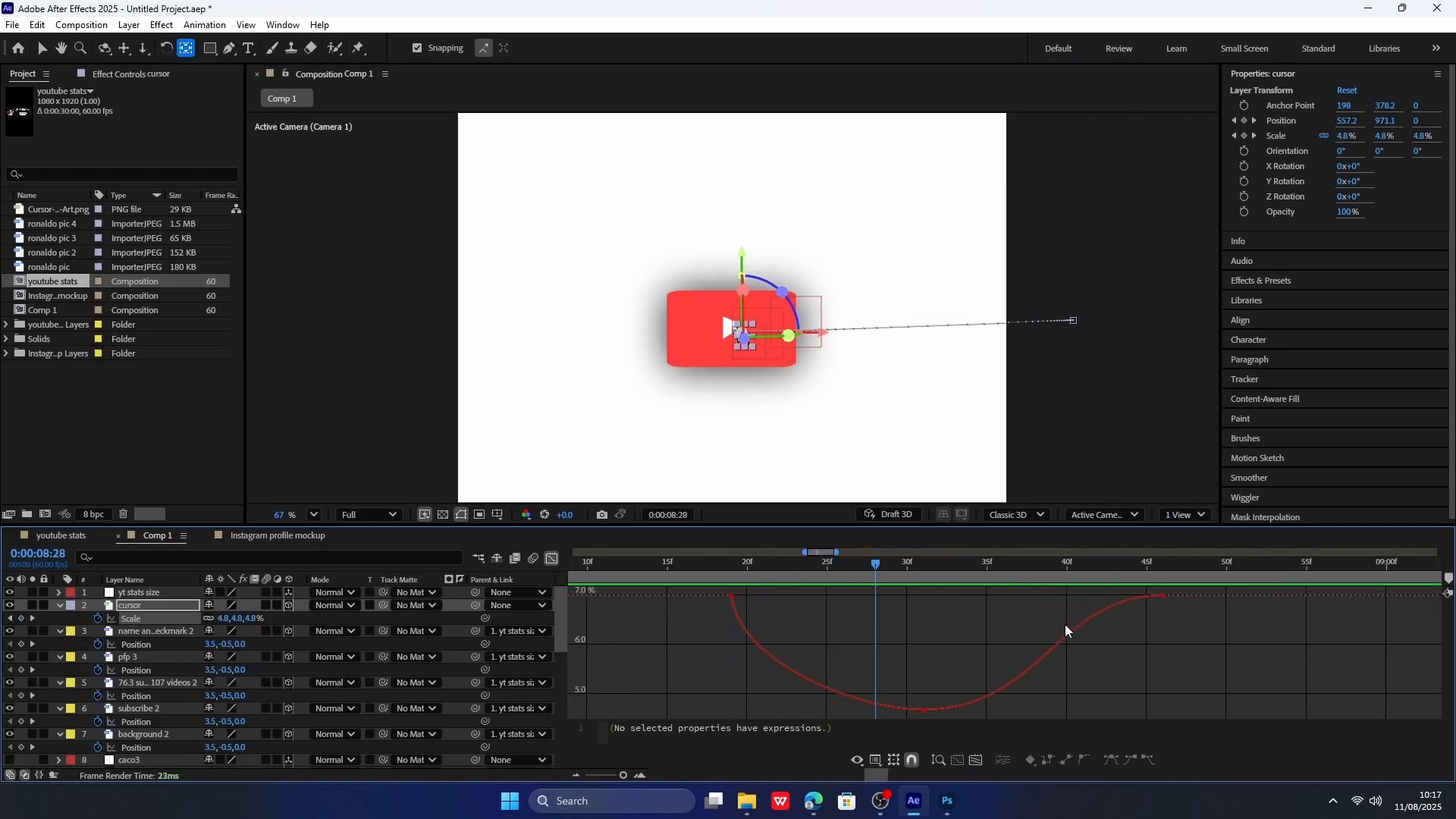
Lengthen the easing handle of the cursor's last Scale keyframe at 0:00:08:46 for a smoother return to 7%.
drag(1151, 632, 1172, 583)
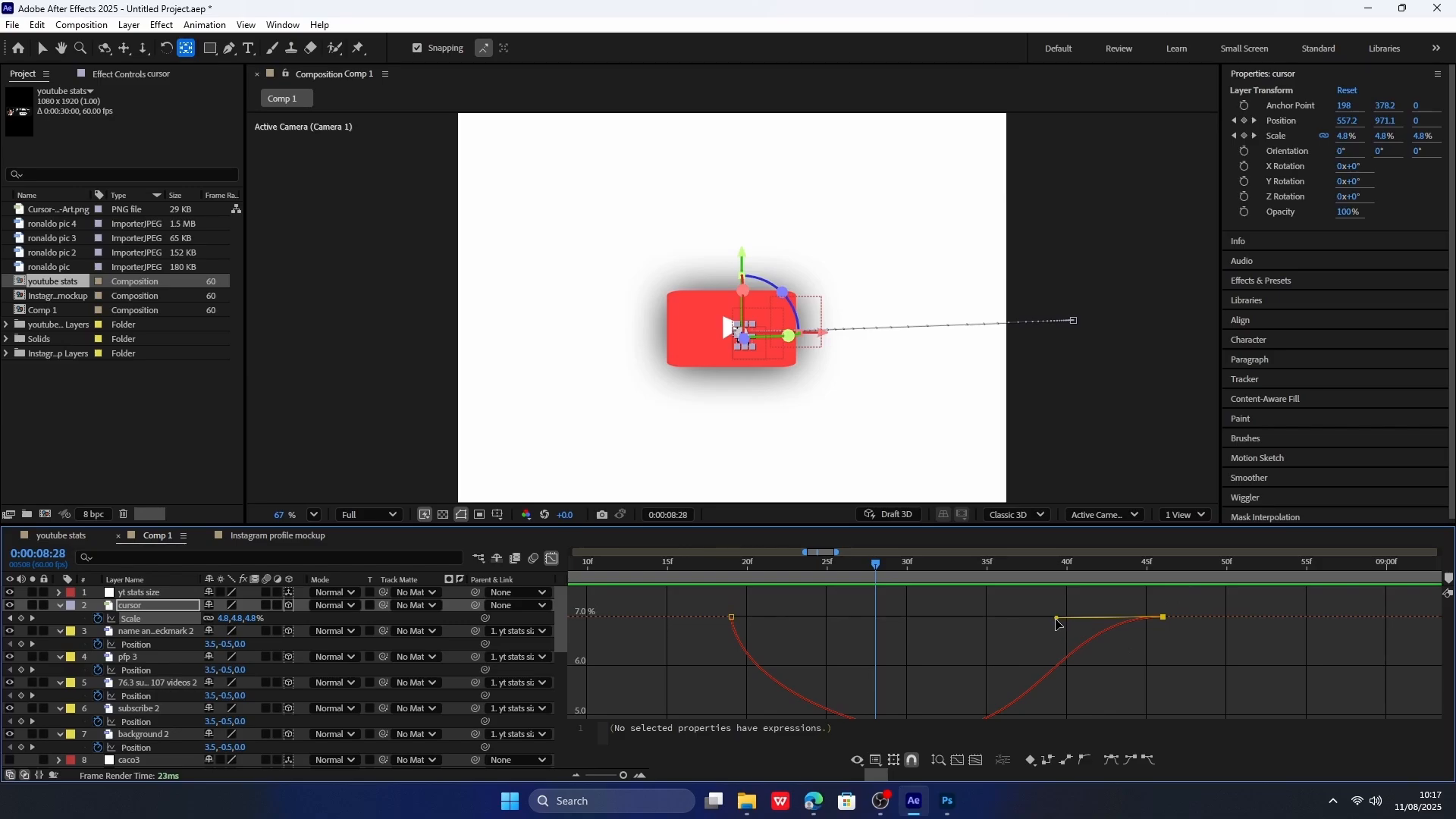
drag(1056, 620, 1013, 623)
click(552, 559)
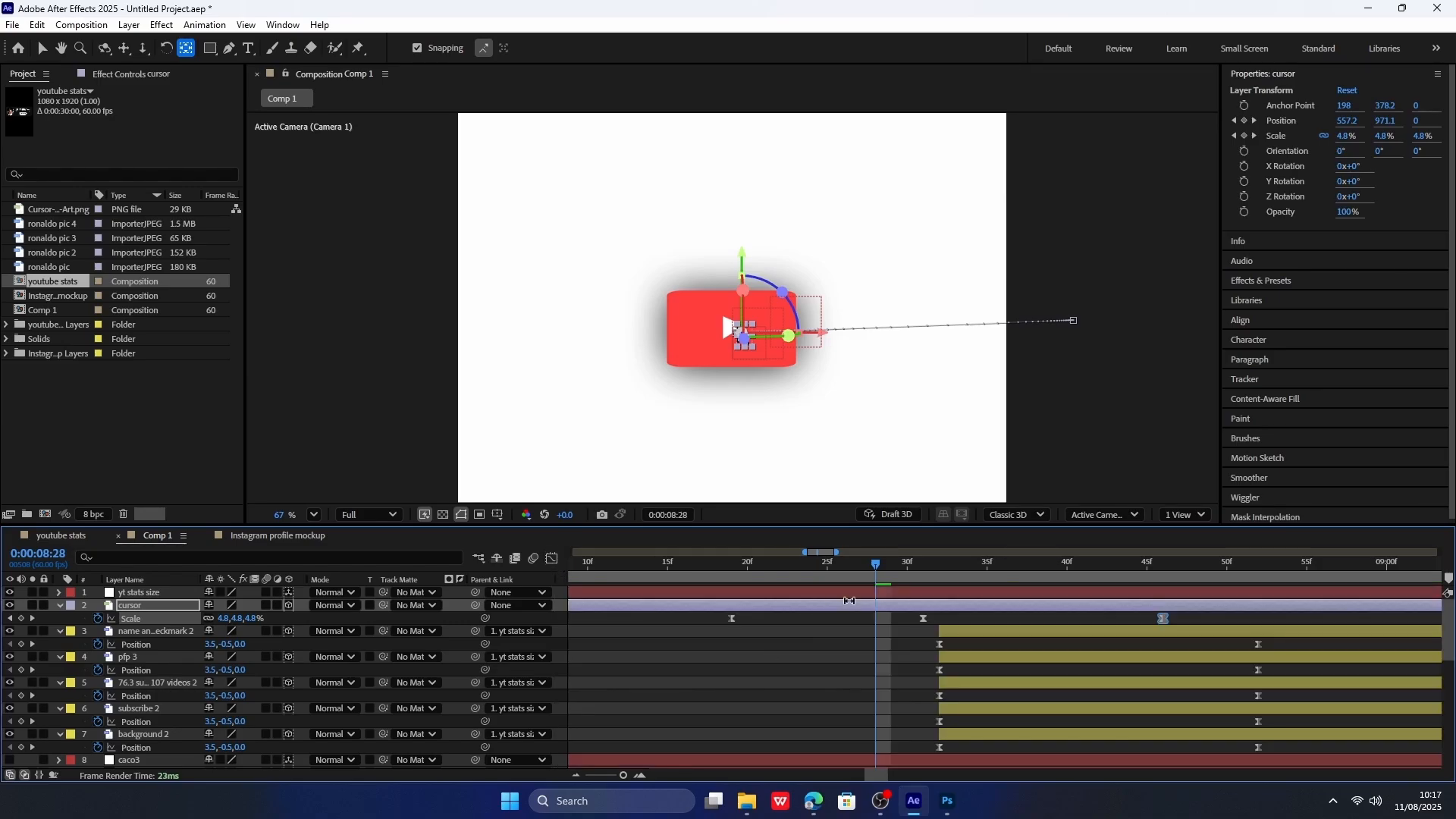
Scrub through the cursor's retimed click animation up to 0:00:08:32.
alt+scroll(844, 656, down, 3)
click(771, 568)
drag(771, 574, 903, 584)
Animate the yt stats size layer's Scale from 0% at 0:00:08:32 to 67% at 0:00:08:45.
click(140, 592)
key(s)
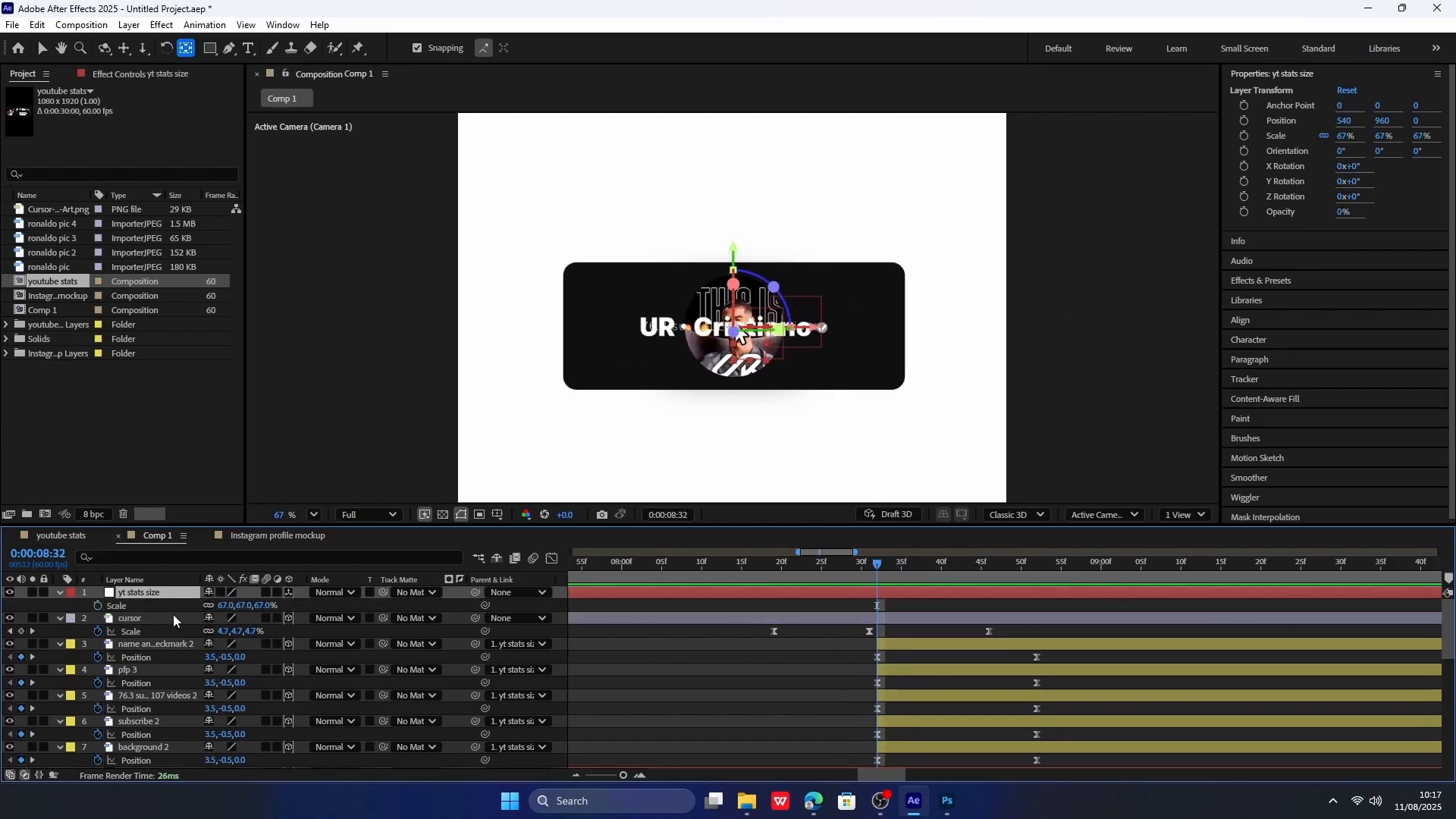
mouse_move(223, 610)
mouse_down()
mouse_move(249, 607)
mouse_move(228, 606)
mouse_up()
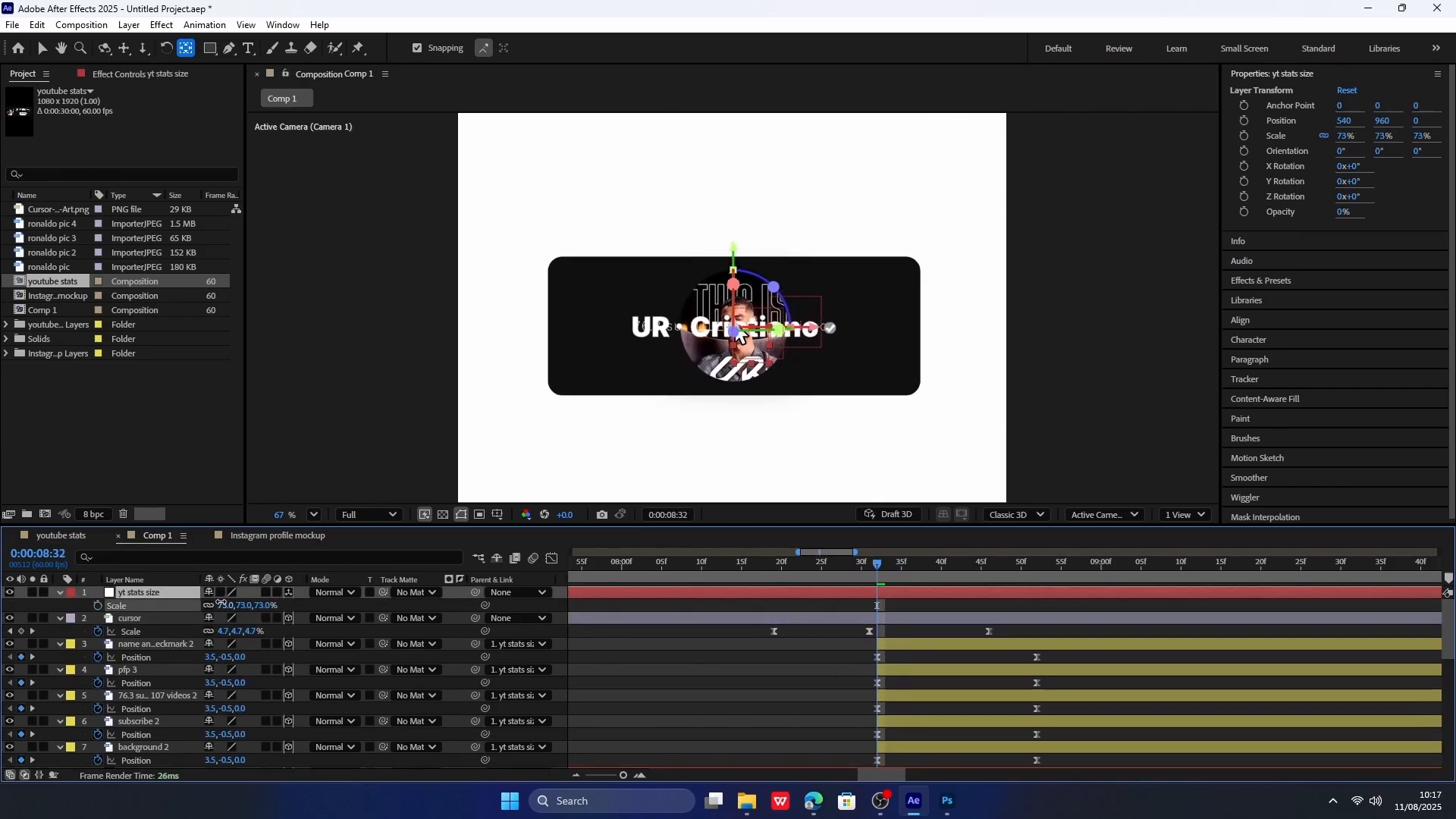
key(ctrl+z)
drag(936, 566, 982, 571)
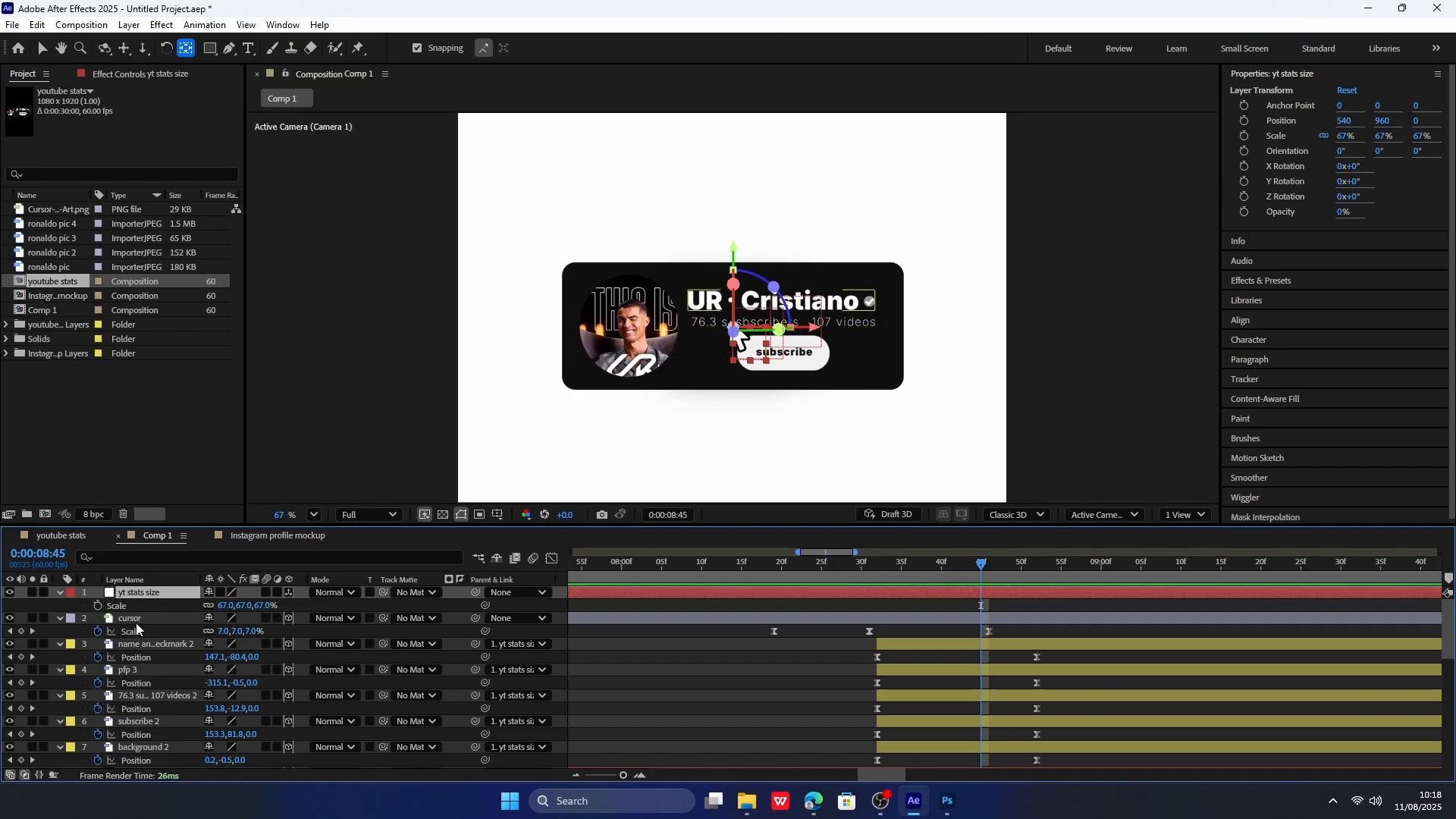
click(98, 606)
drag(898, 562, 880, 560)
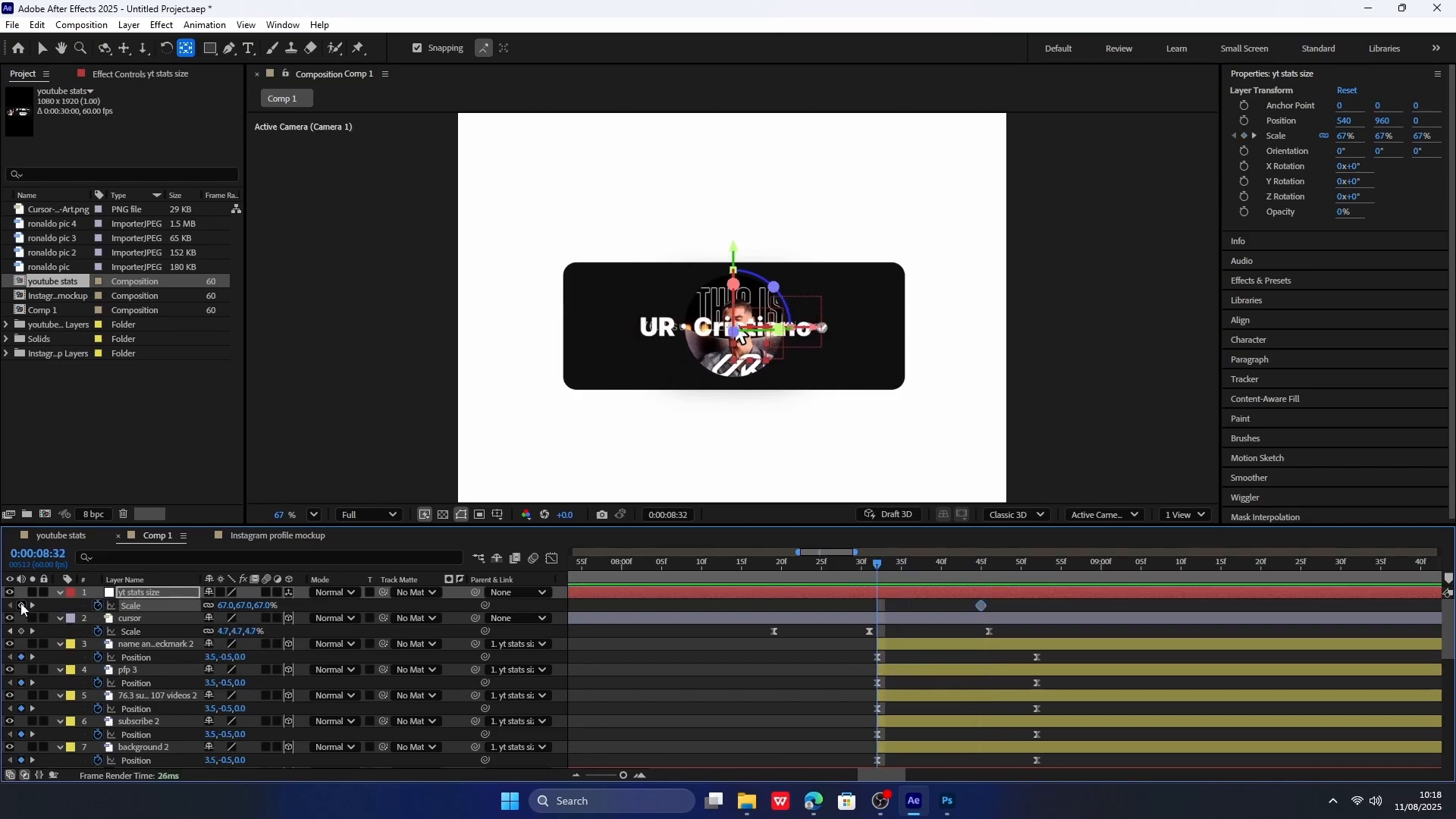
mouse_move(884, 563)
mouse_down()
mouse_move(978, 562)
mouse_move(881, 567)
mouse_up()
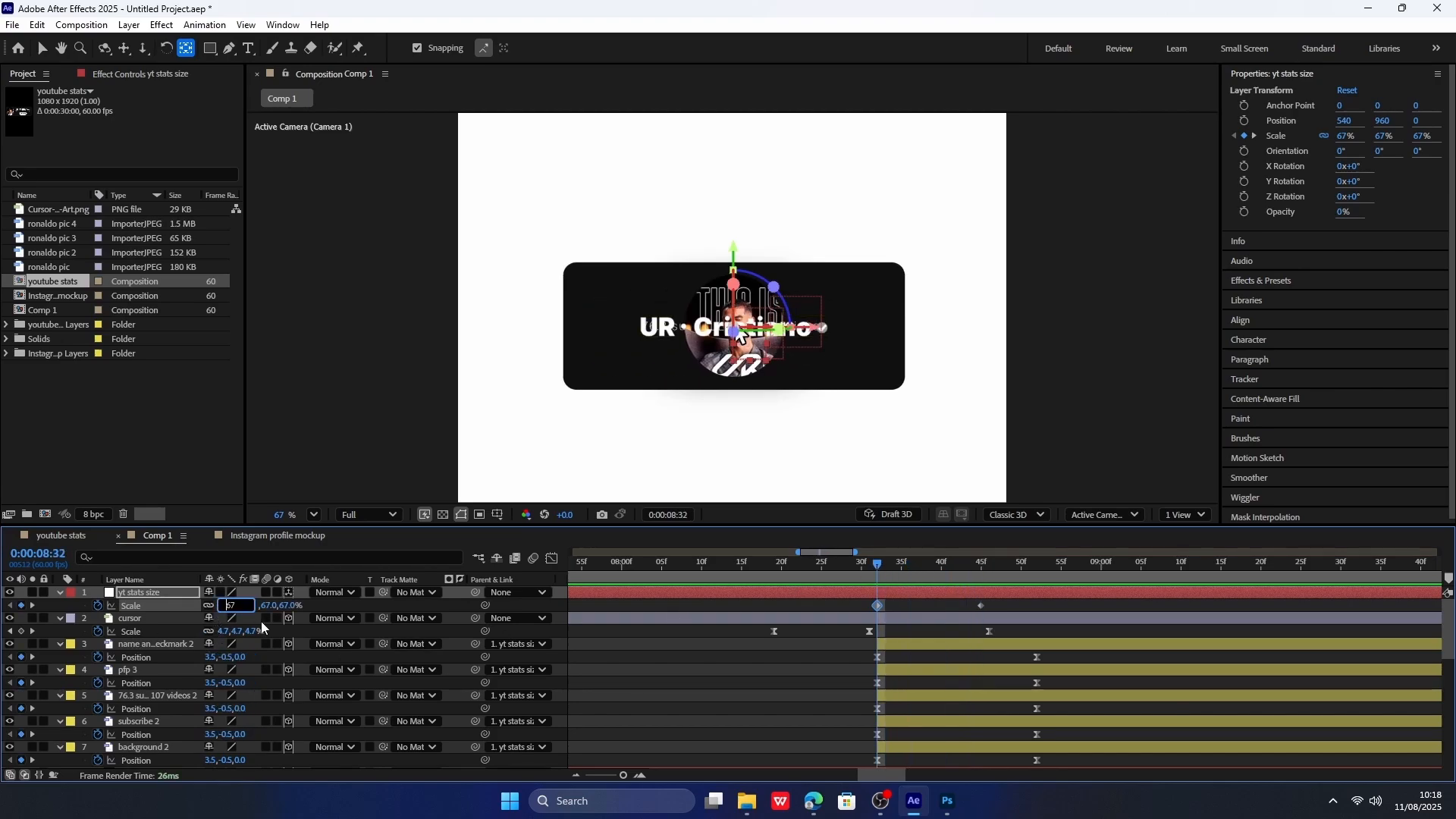
key(Return)
drag(1017, 608, 854, 608)
Copy the code from the bounce expression text file and apply it as the expression on the yt stats size layer's Scale.
key(alt+Tab)
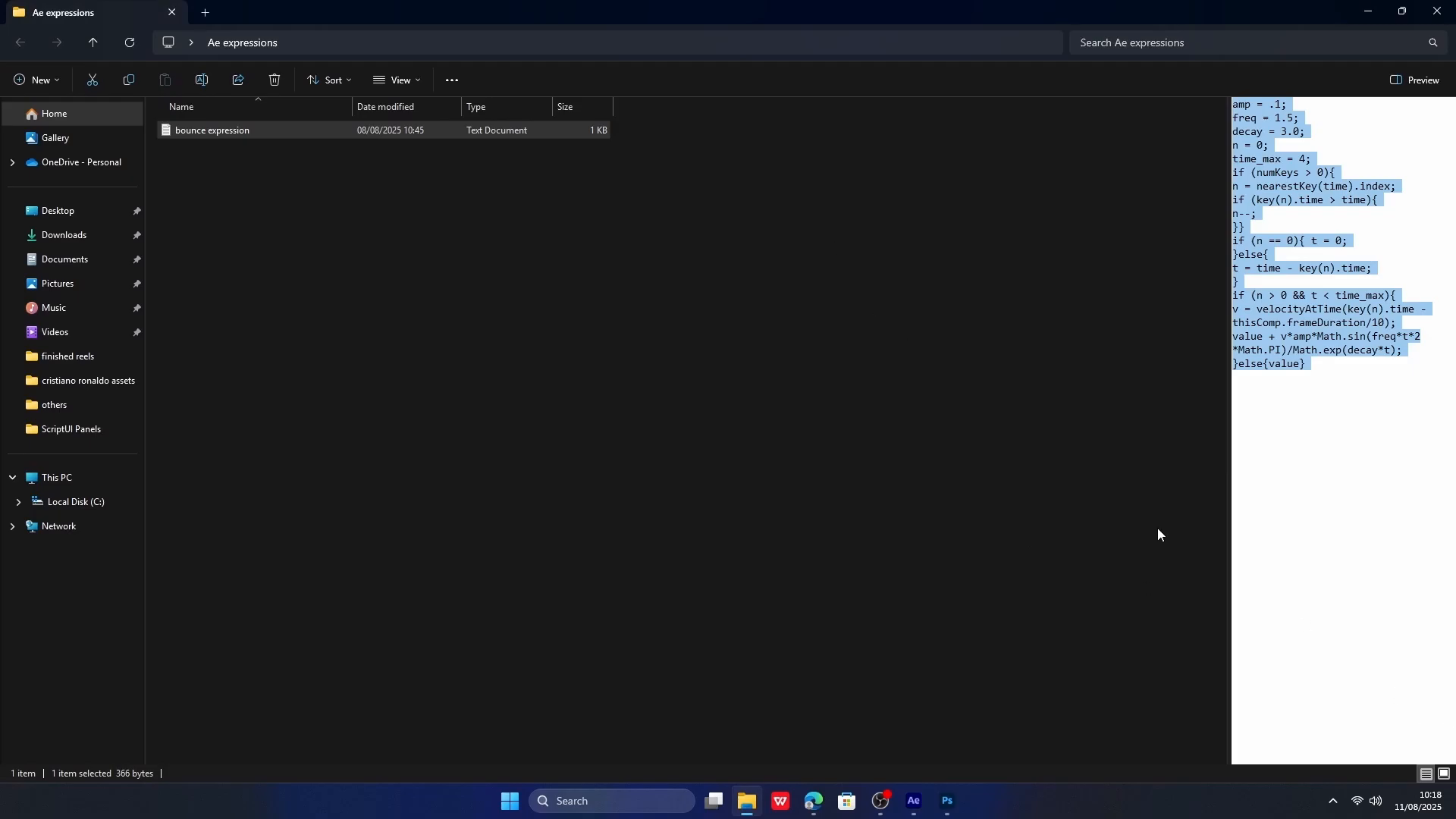
click(1314, 355)
key(ctrl+a)
click(924, 792)
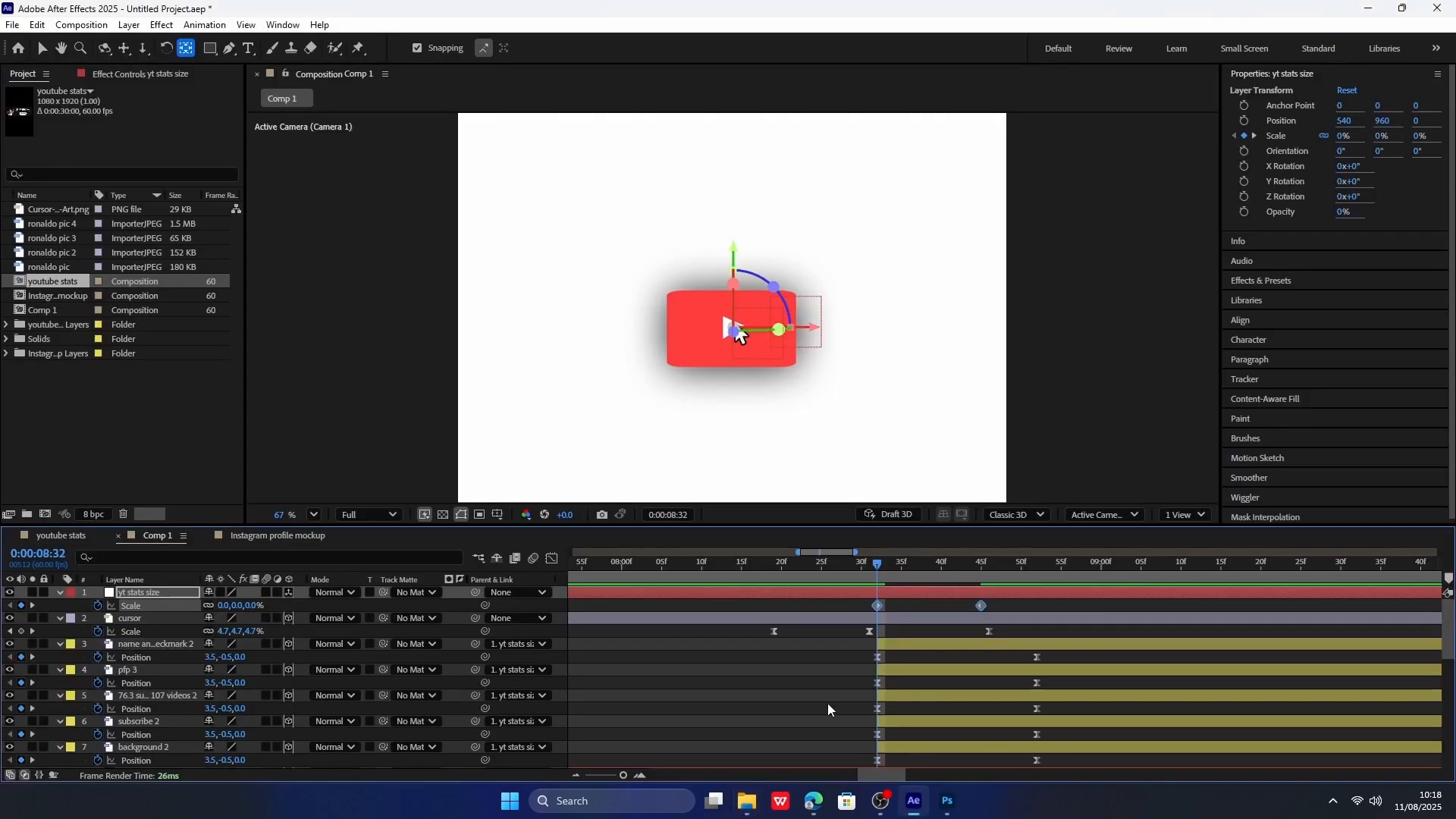
alt+click(98, 605)
key(ctrl+v)
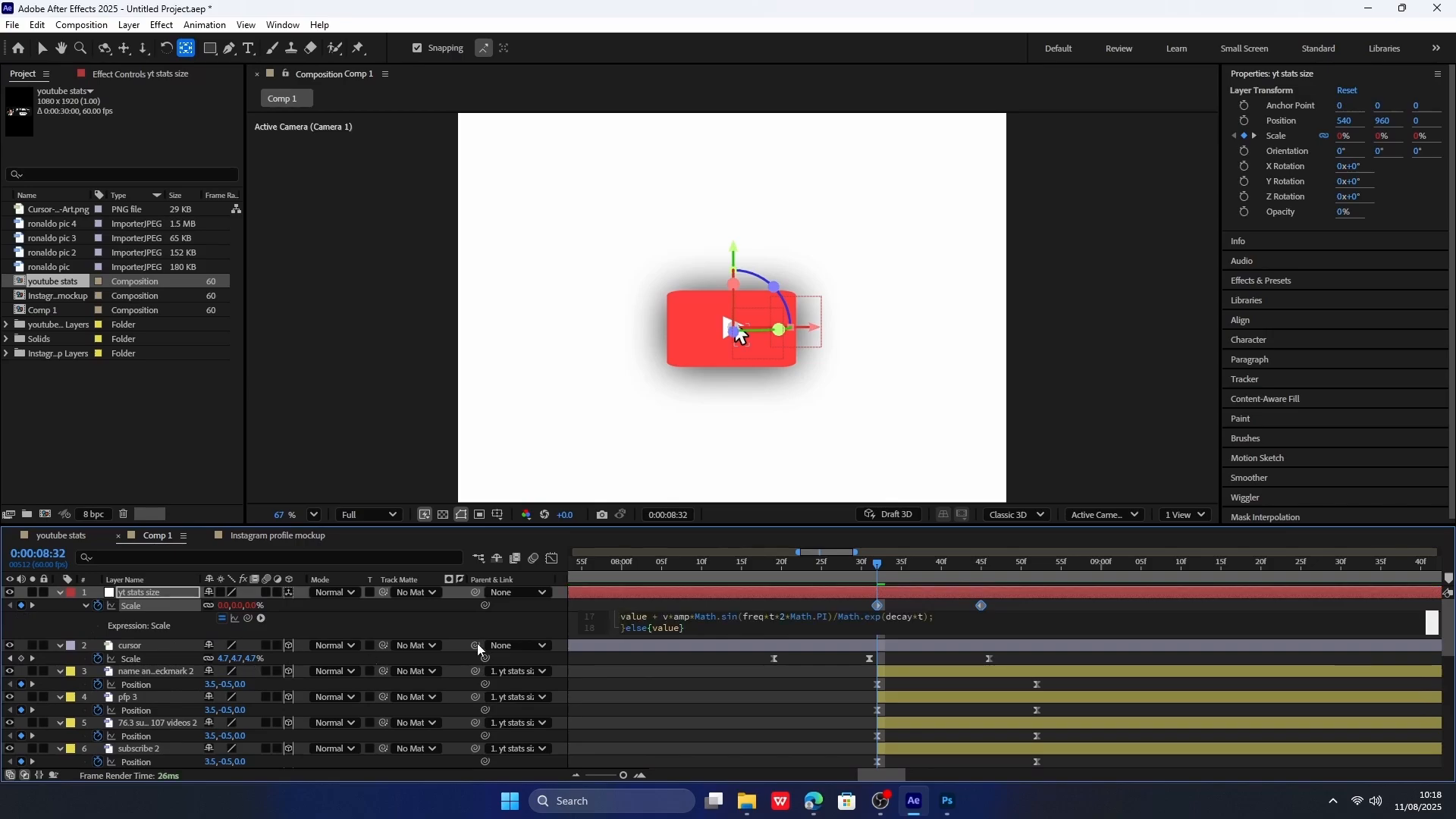
click(913, 602)
Steepen the yt stats size Scale curve into its last keyframe in the value graph and preview the card's bounce.
key(space)
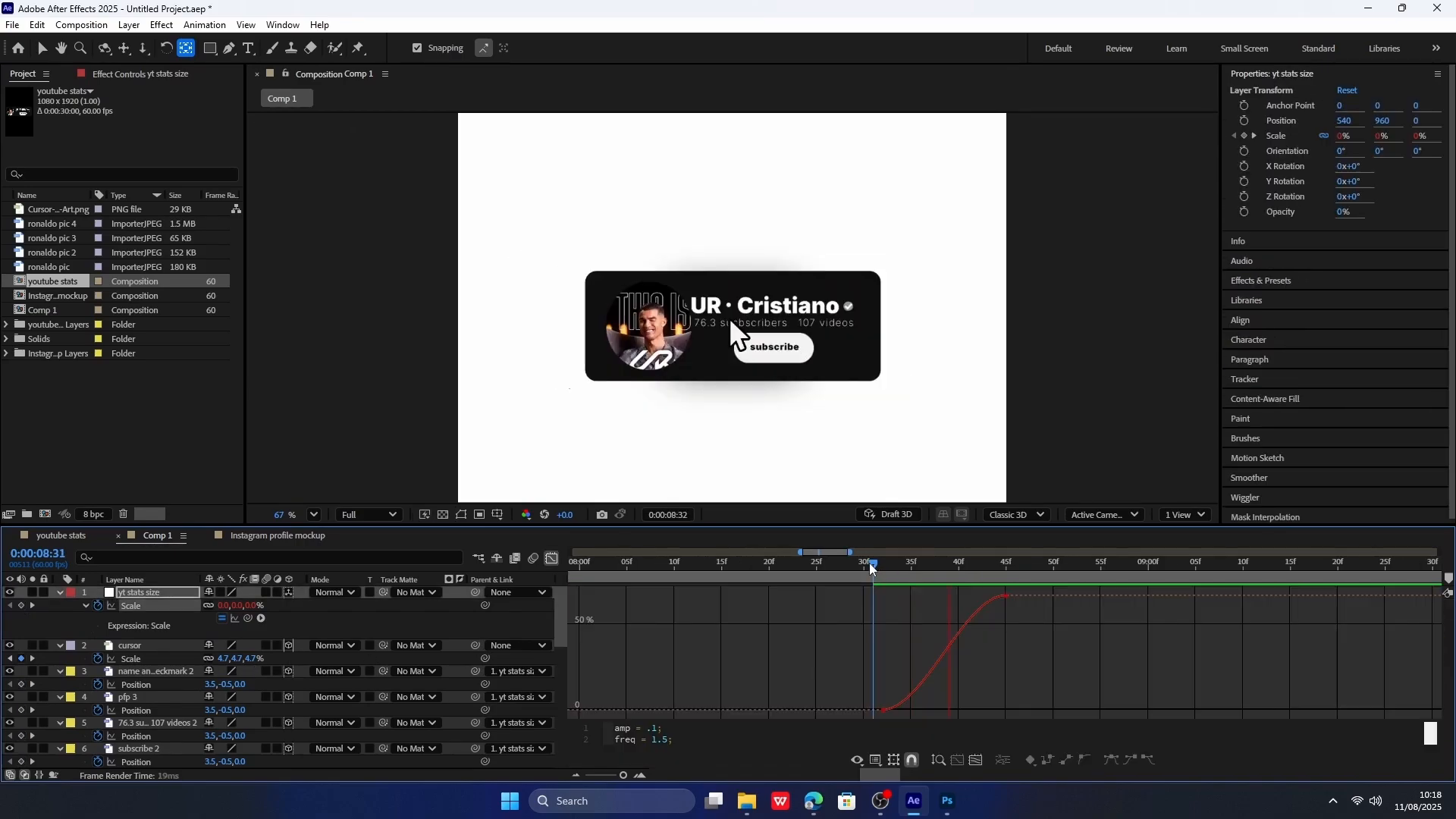
key(space)
scroll(1002, 609, up, 4)
drag(999, 618, 1055, 579)
drag(852, 621, 848, 667)
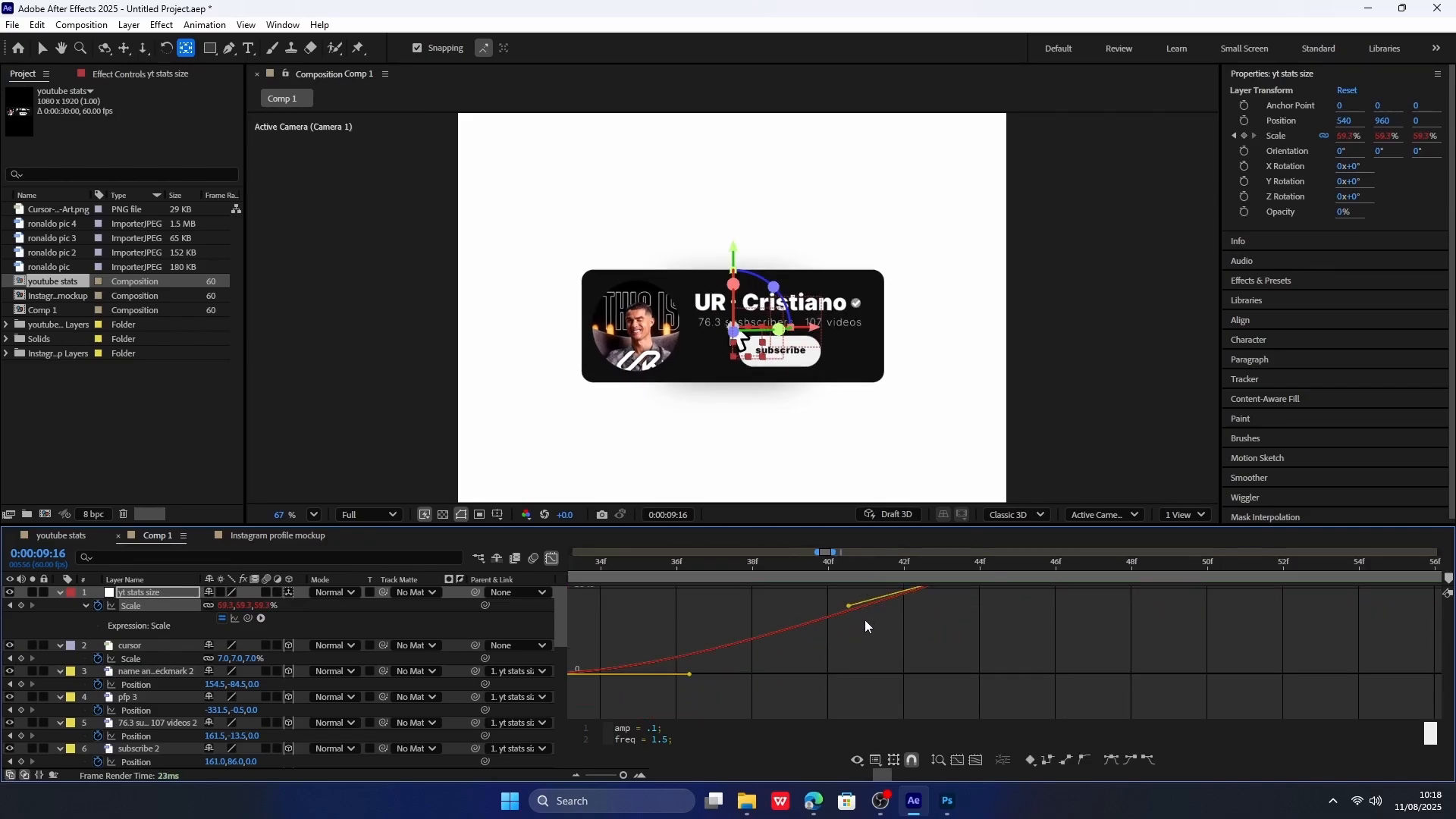
scroll(819, 629, down, 3)
click(730, 565)
key(space)
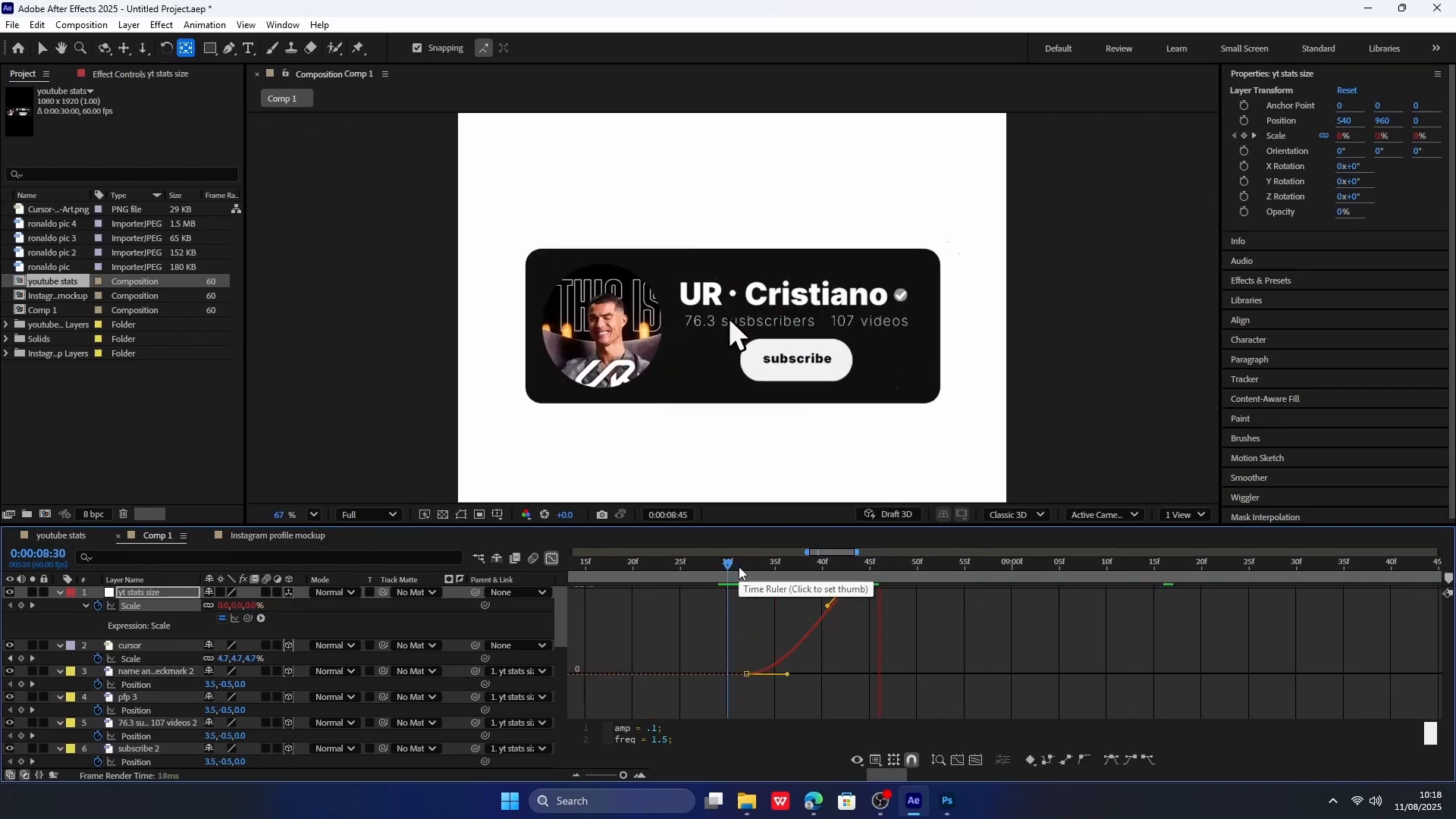
key(space)
Flatten the incoming handle of the last yt stats size Scale keyframe for a gentler bounce and replay the reveal.
scroll(796, 666, up, 3)
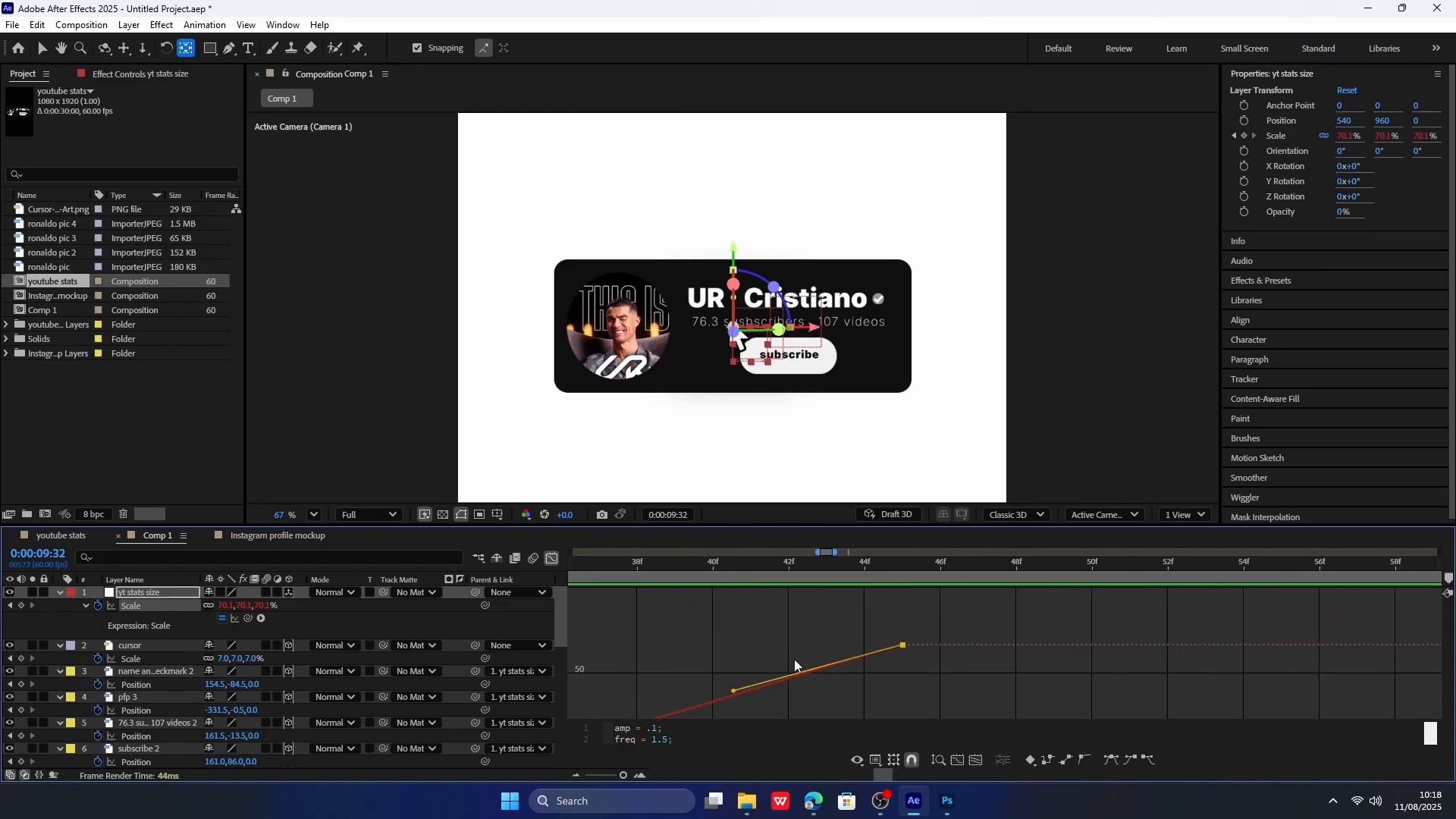
drag(733, 690, 944, 606)
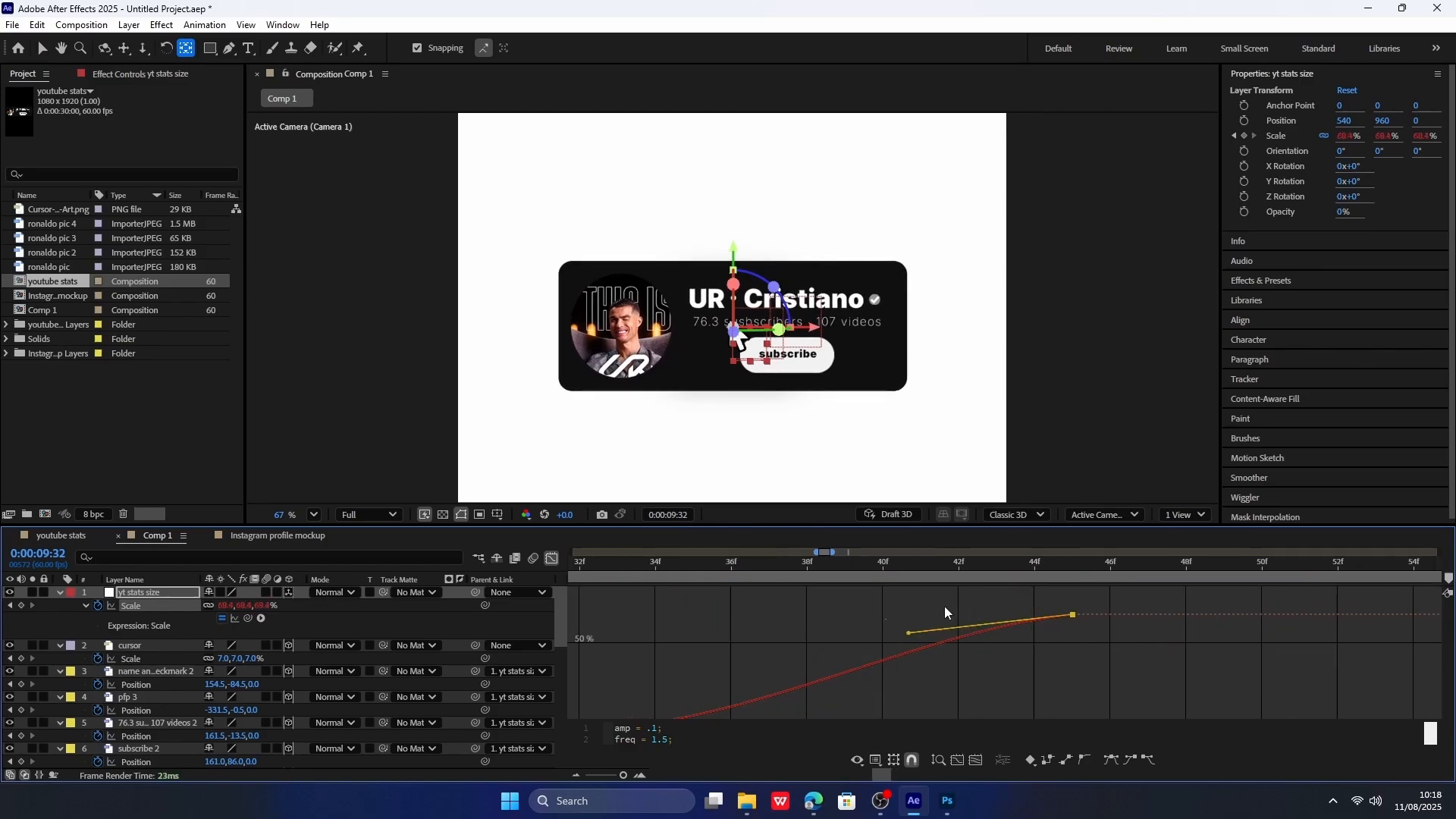
scroll(838, 609, down, 3)
drag(823, 665, 829, 625)
scroll(822, 642, down, 3)
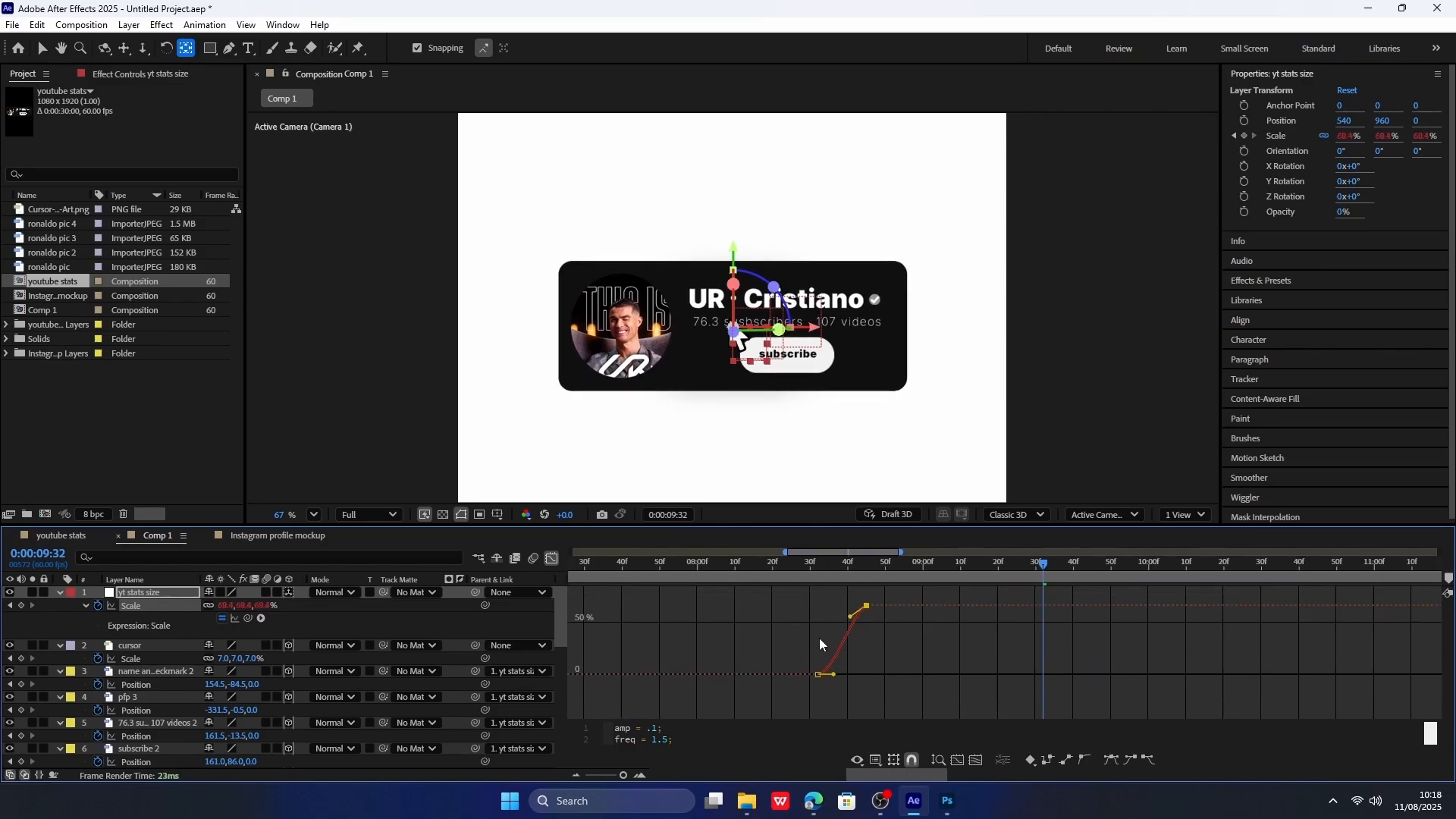
click(781, 565)
key(space)
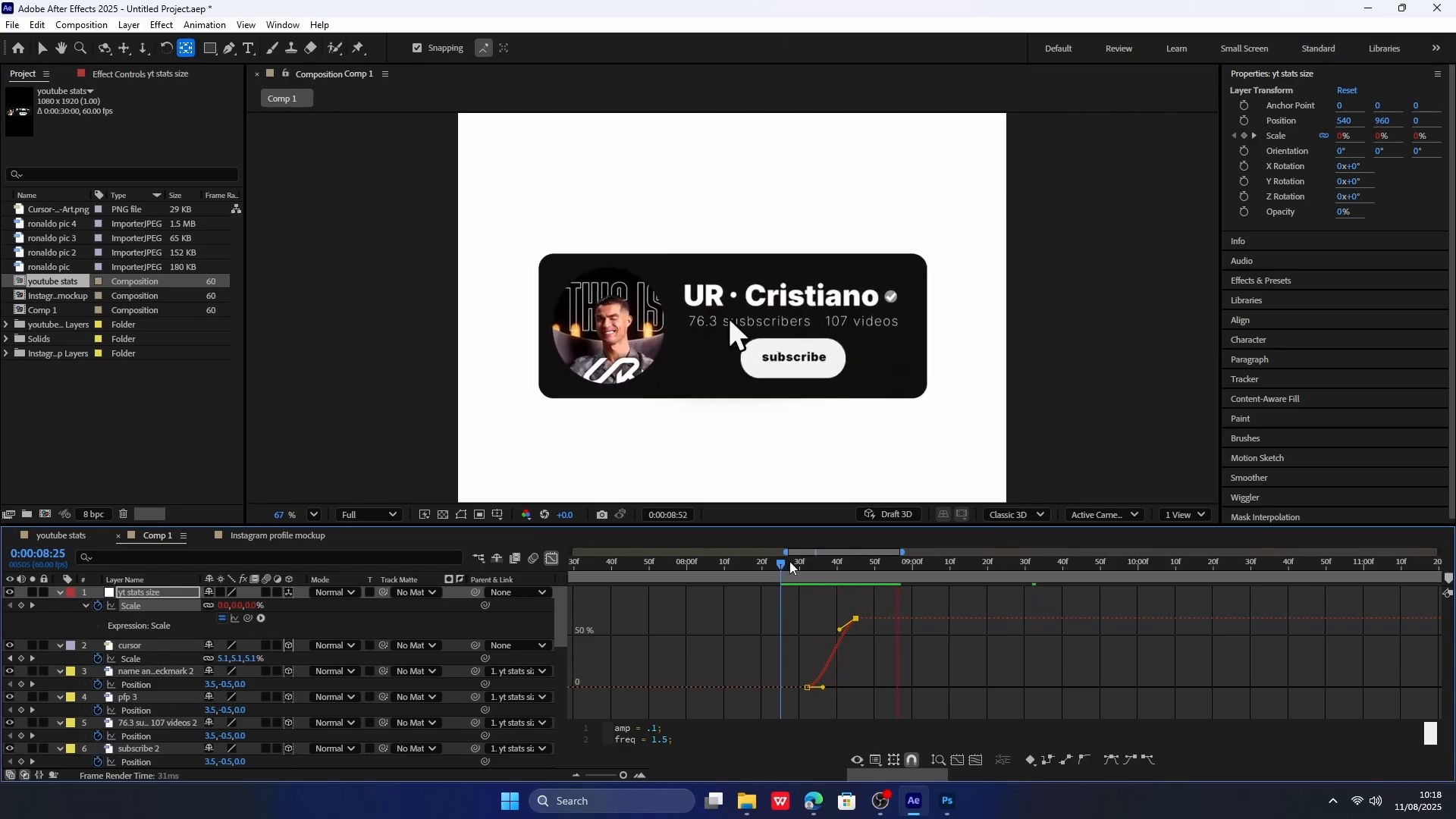
key(space)
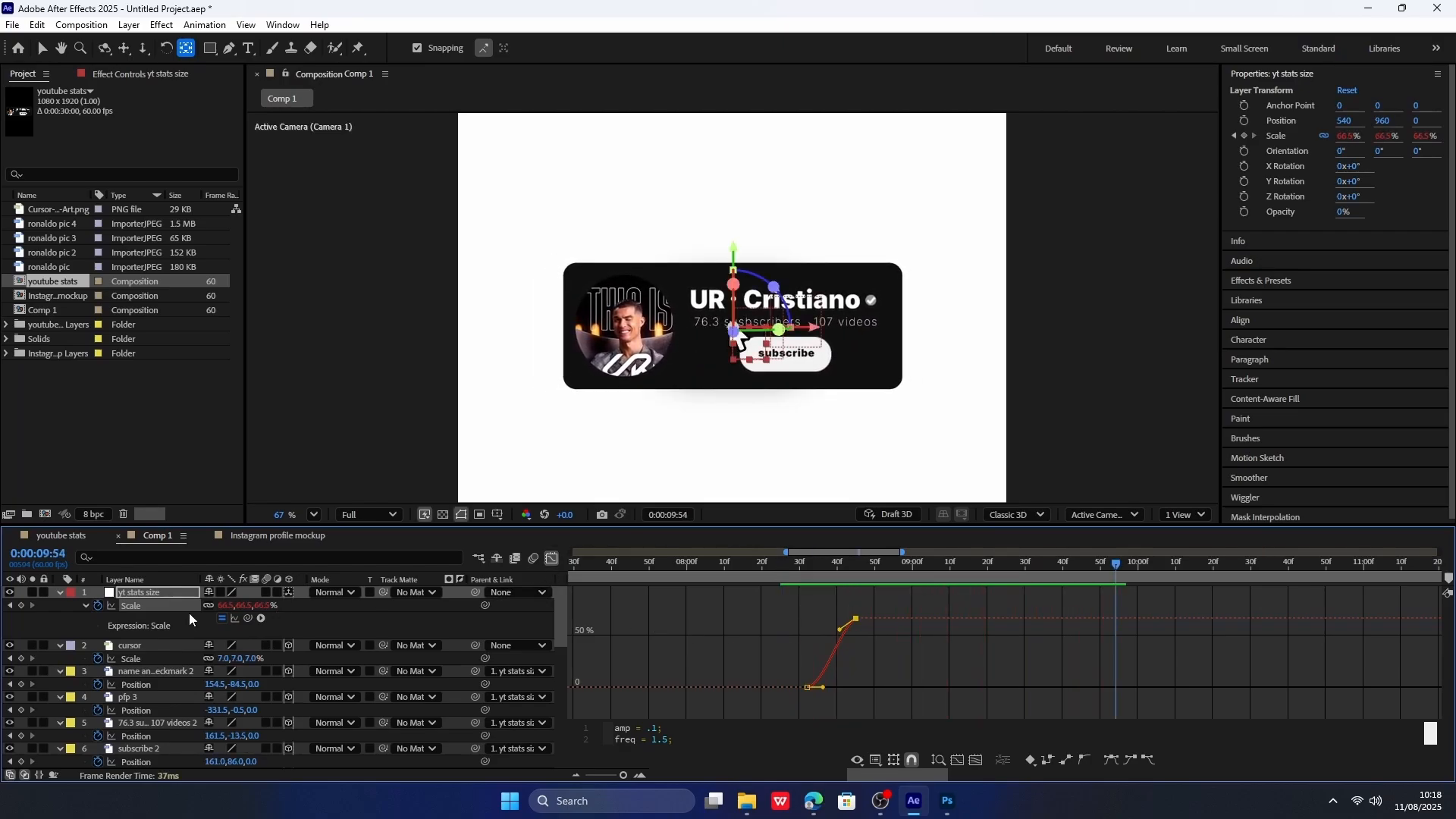
Collapse the yt stats size layer and duplicate the cursor's two Position keyframes, starting the copies at 0:00:09:18.
click(64, 598)
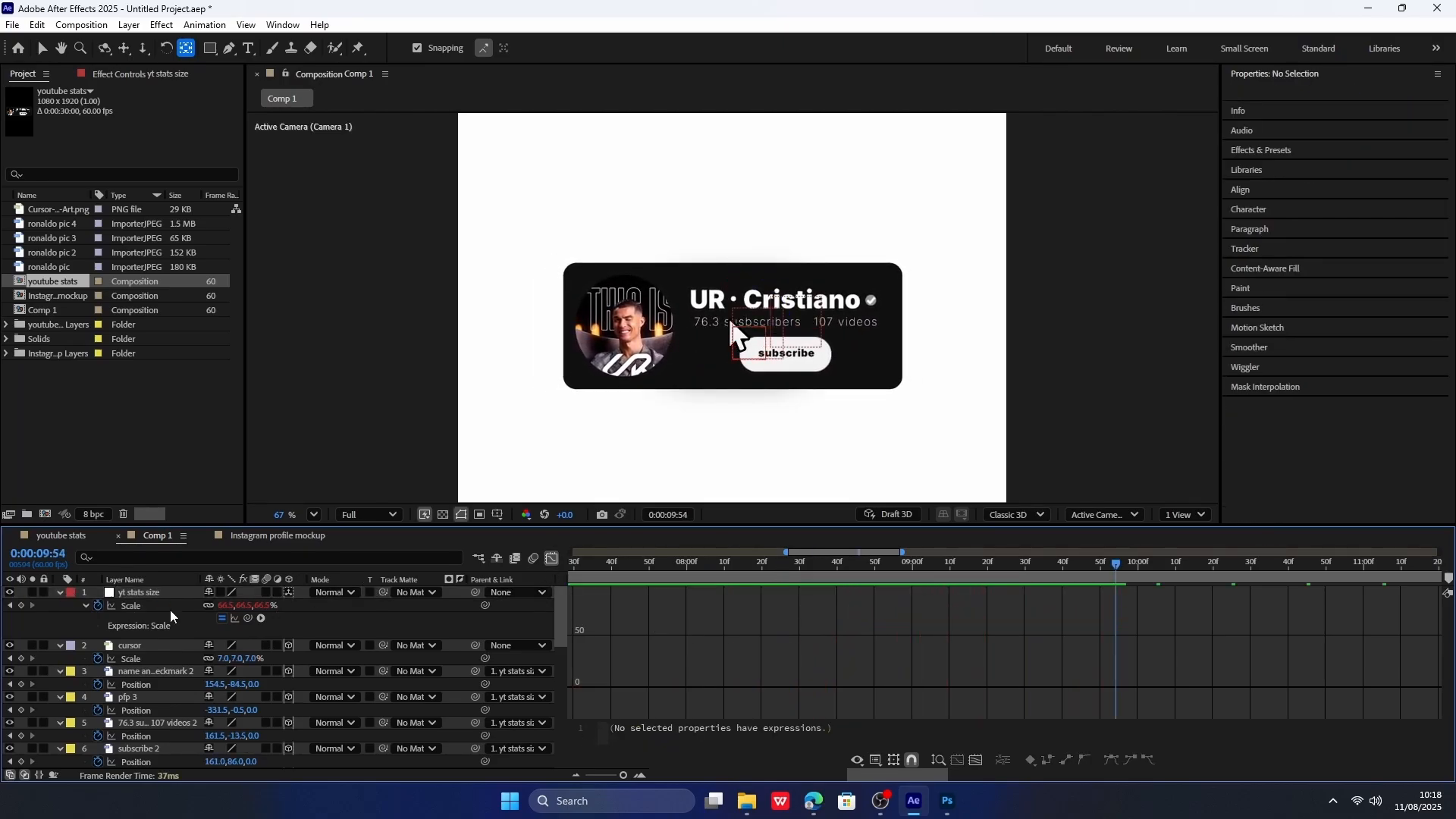
click(59, 594)
click(151, 607)
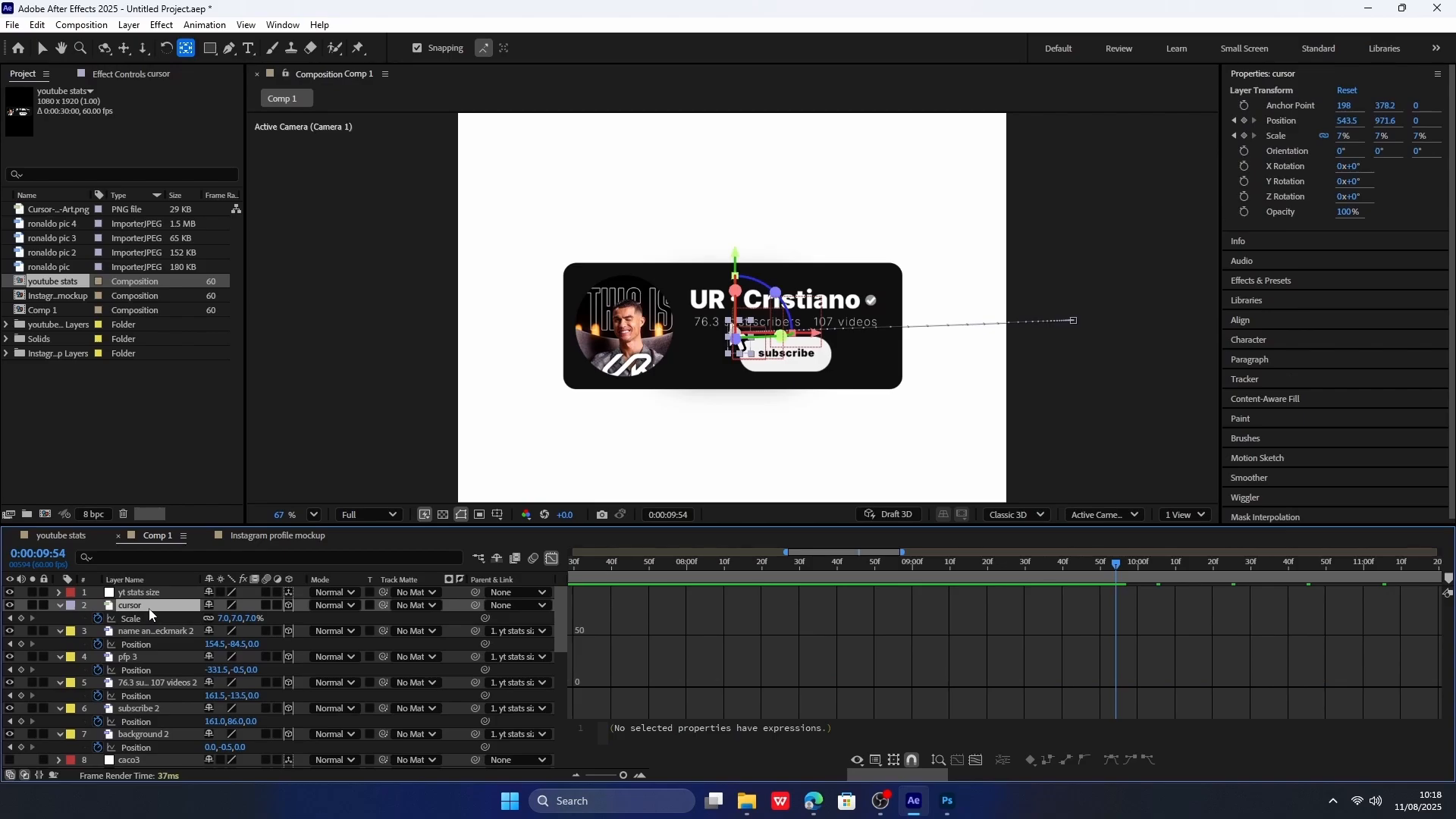
key(p)
click(181, 620)
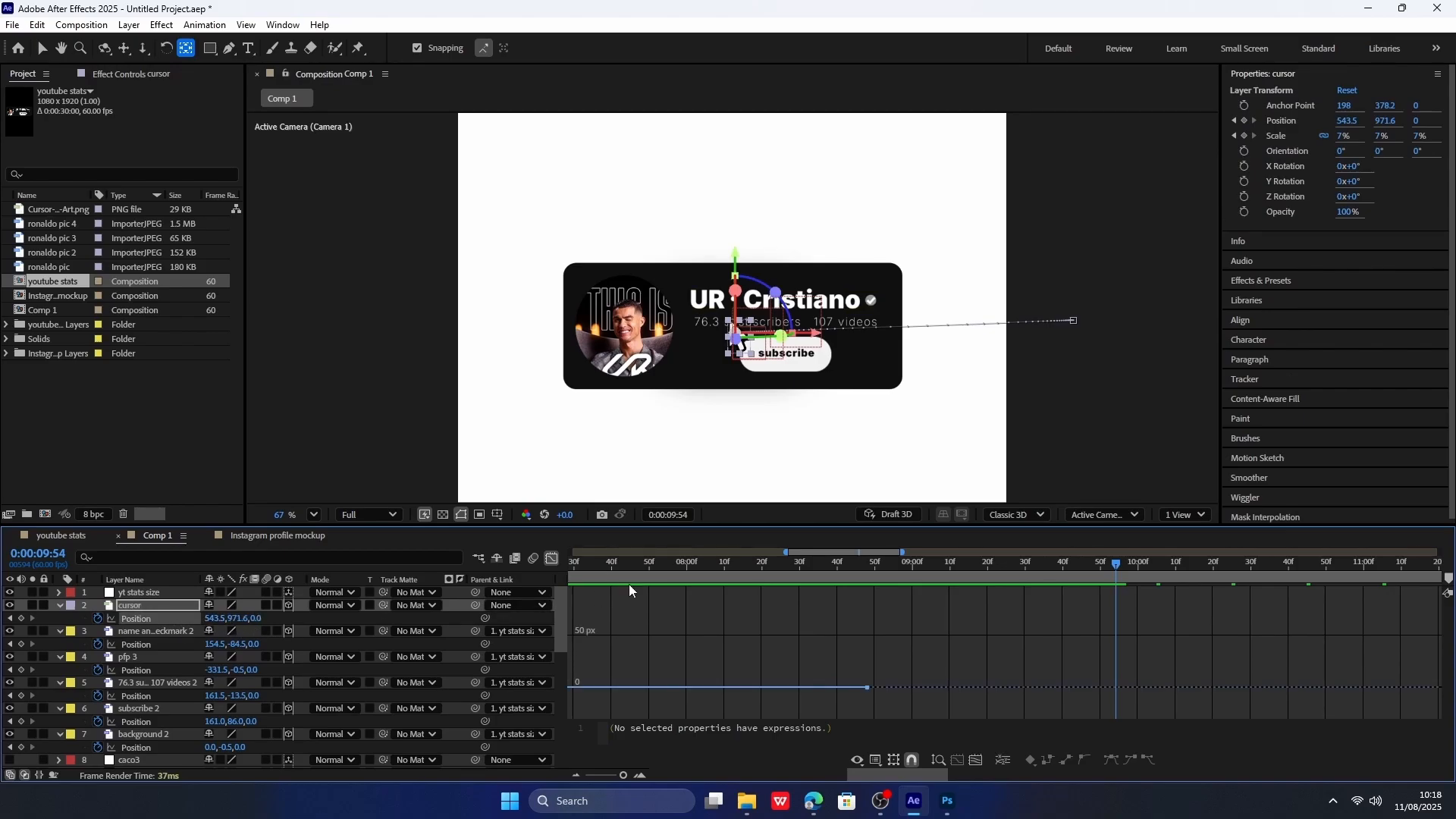
click(552, 559)
scroll(1028, 644, down, 3)
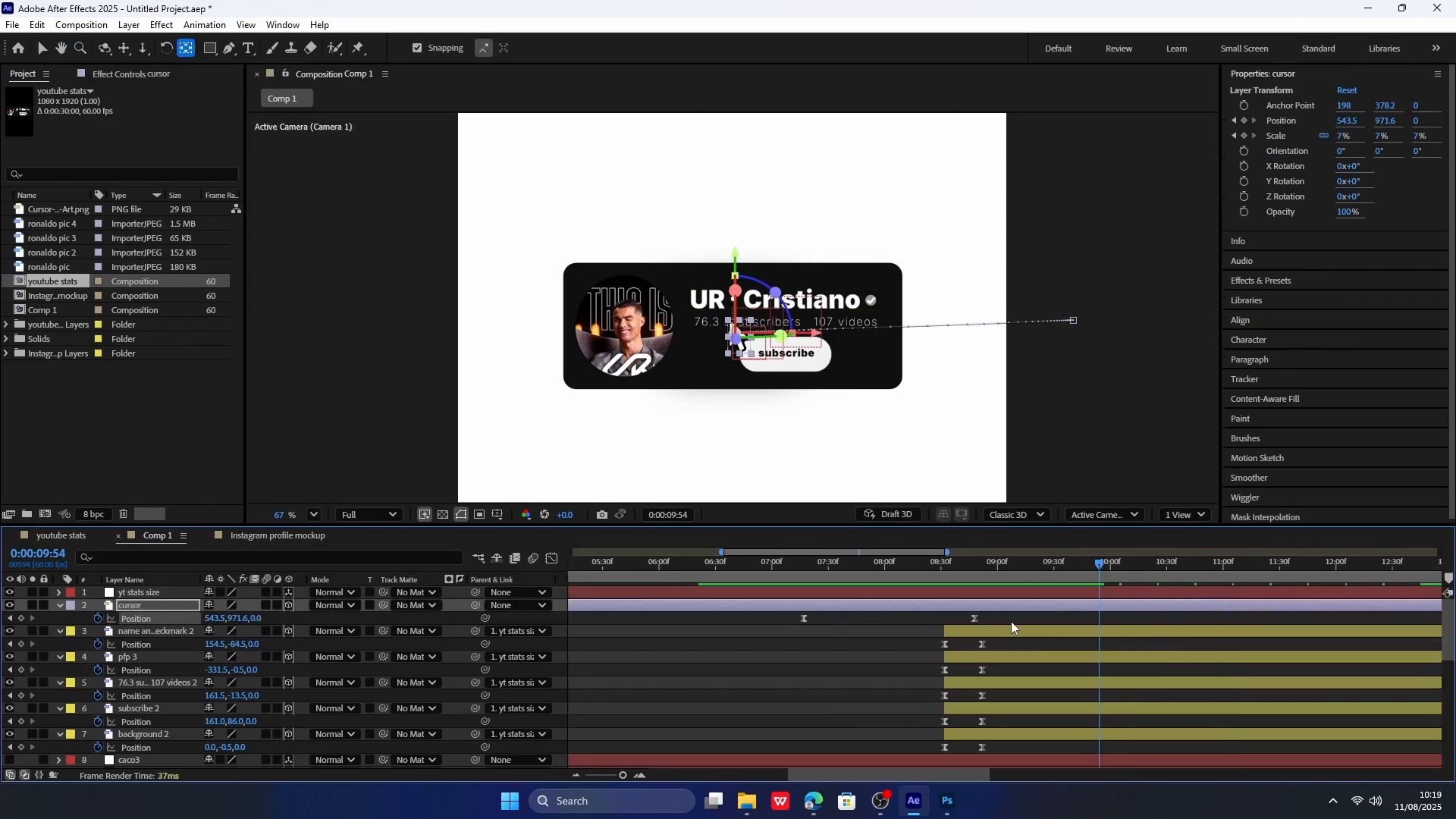
drag(1011, 621, 771, 618)
drag(979, 621, 880, 614)
click(932, 565)
click(922, 621)
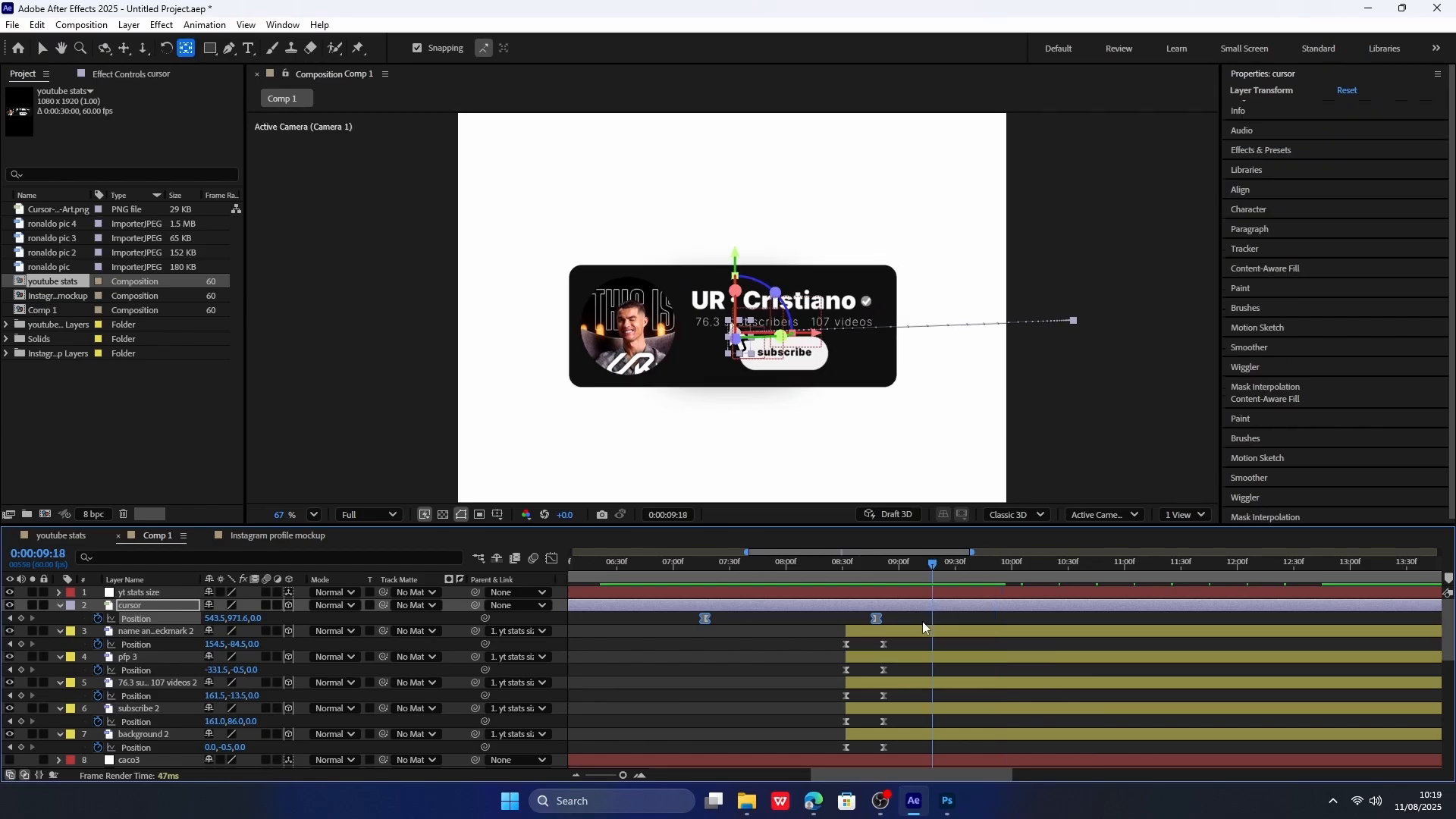
key(ctrl+v)
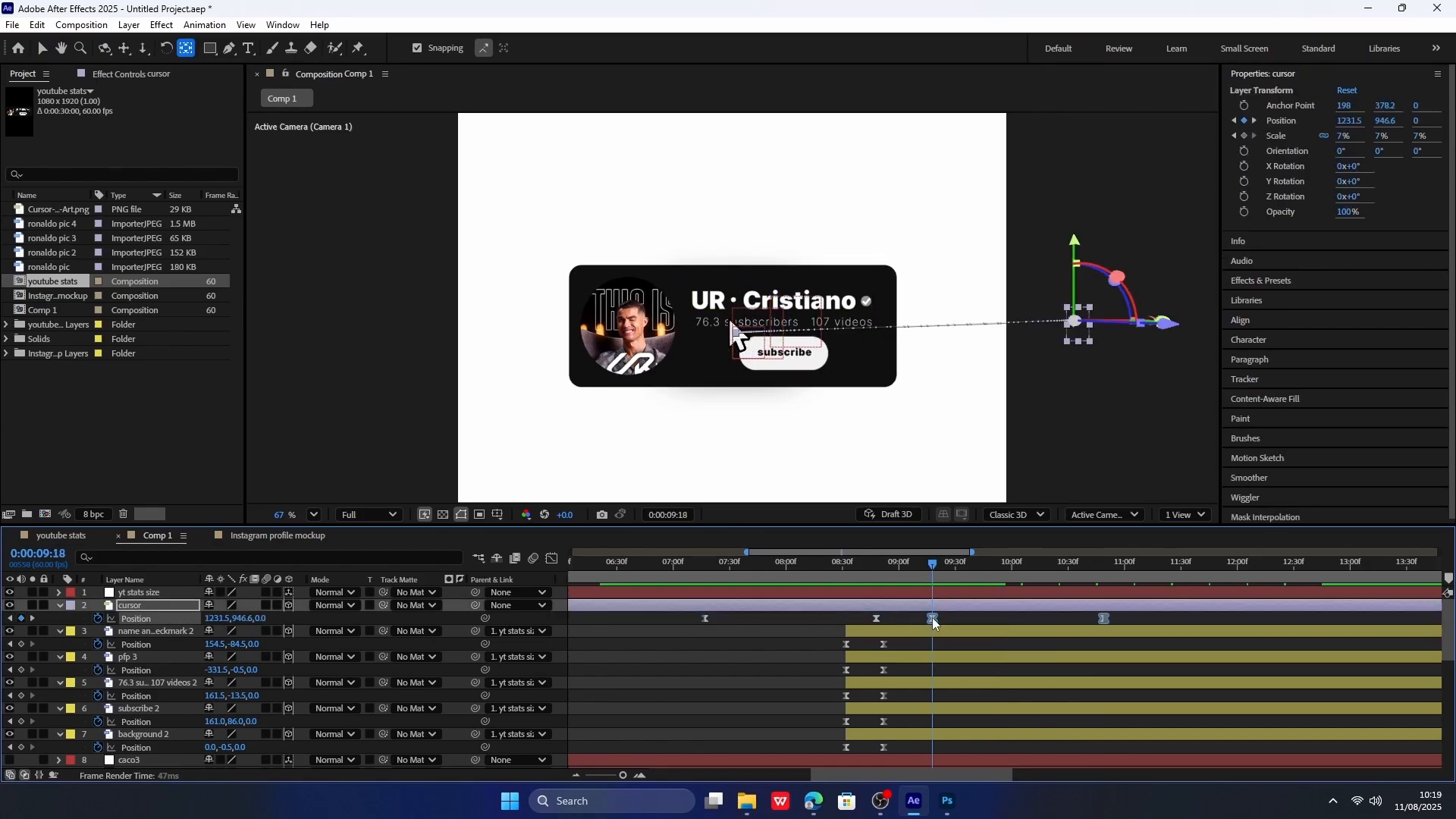
Delete the last pasted Position keyframe so the cursor's path ends outside the frame at 0:00:09:18.
mouse_move(931, 576)
mouse_down()
mouse_move(857, 562)
mouse_move(938, 564)
mouse_up()
click(917, 562)
click(1103, 618)
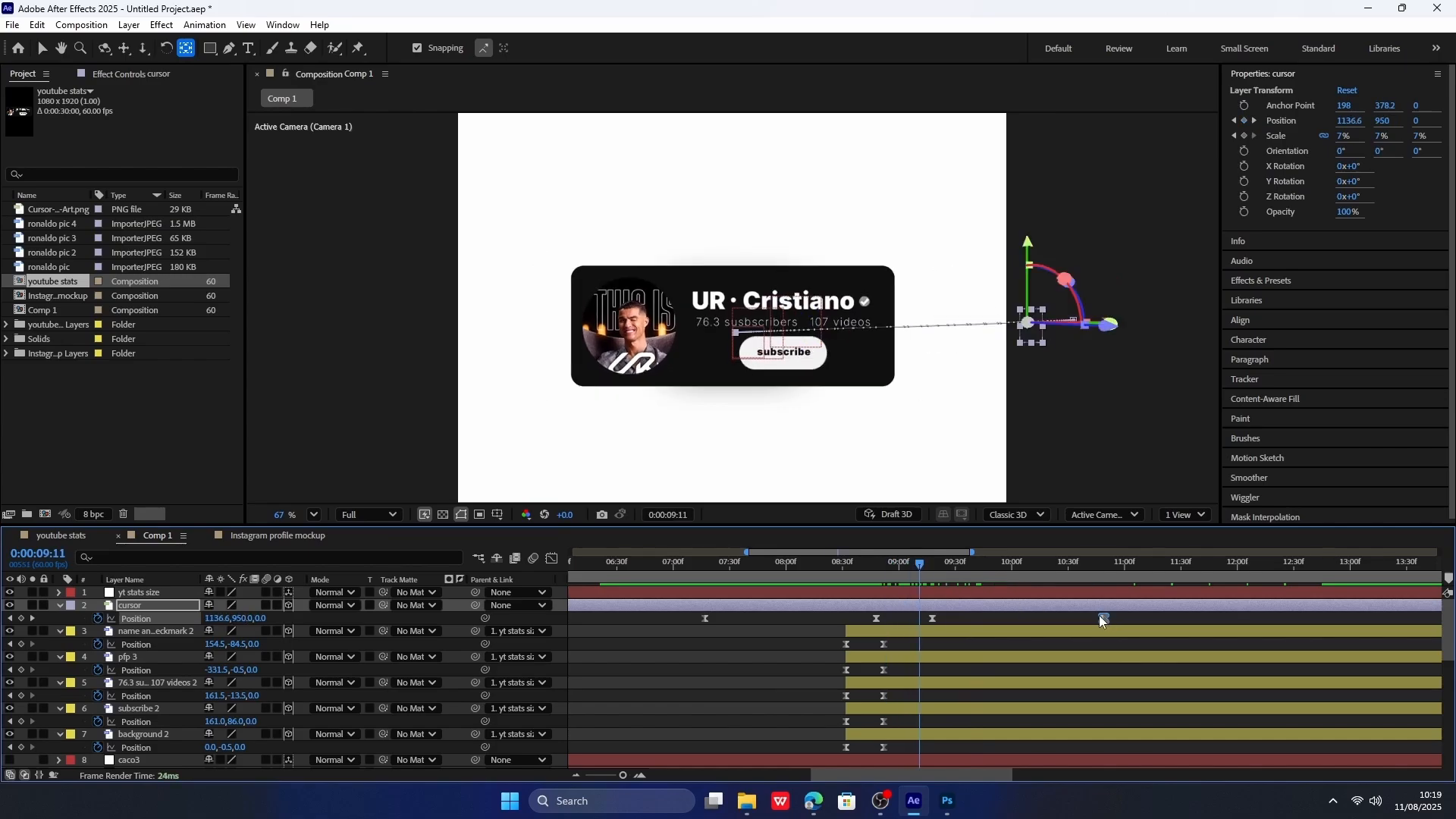
key(Delete)
drag(684, 567, 818, 578)
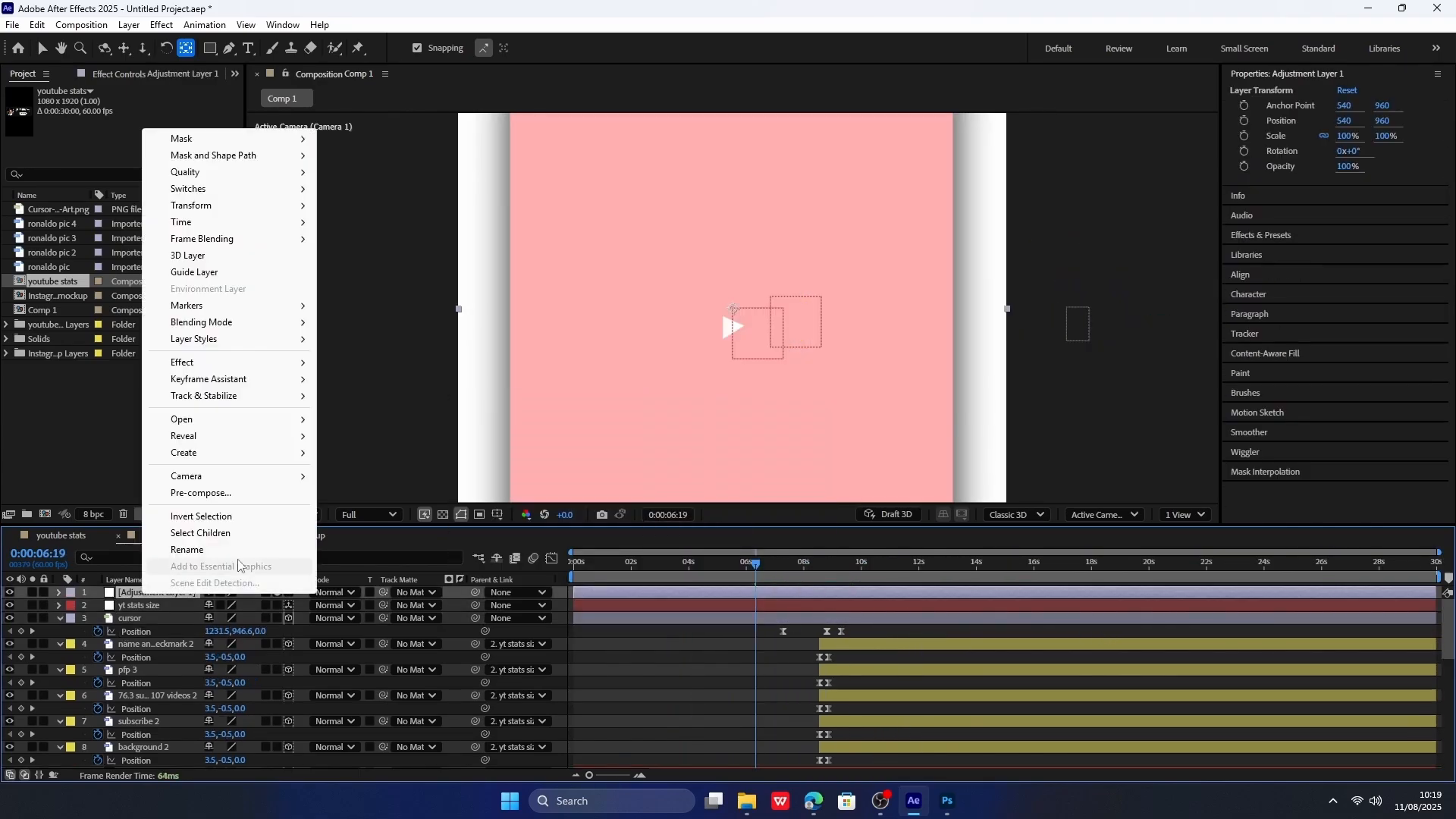
Name the adjustment layer "final touches" and apply CC Vignette to it with Amount 92.
click(184, 581)
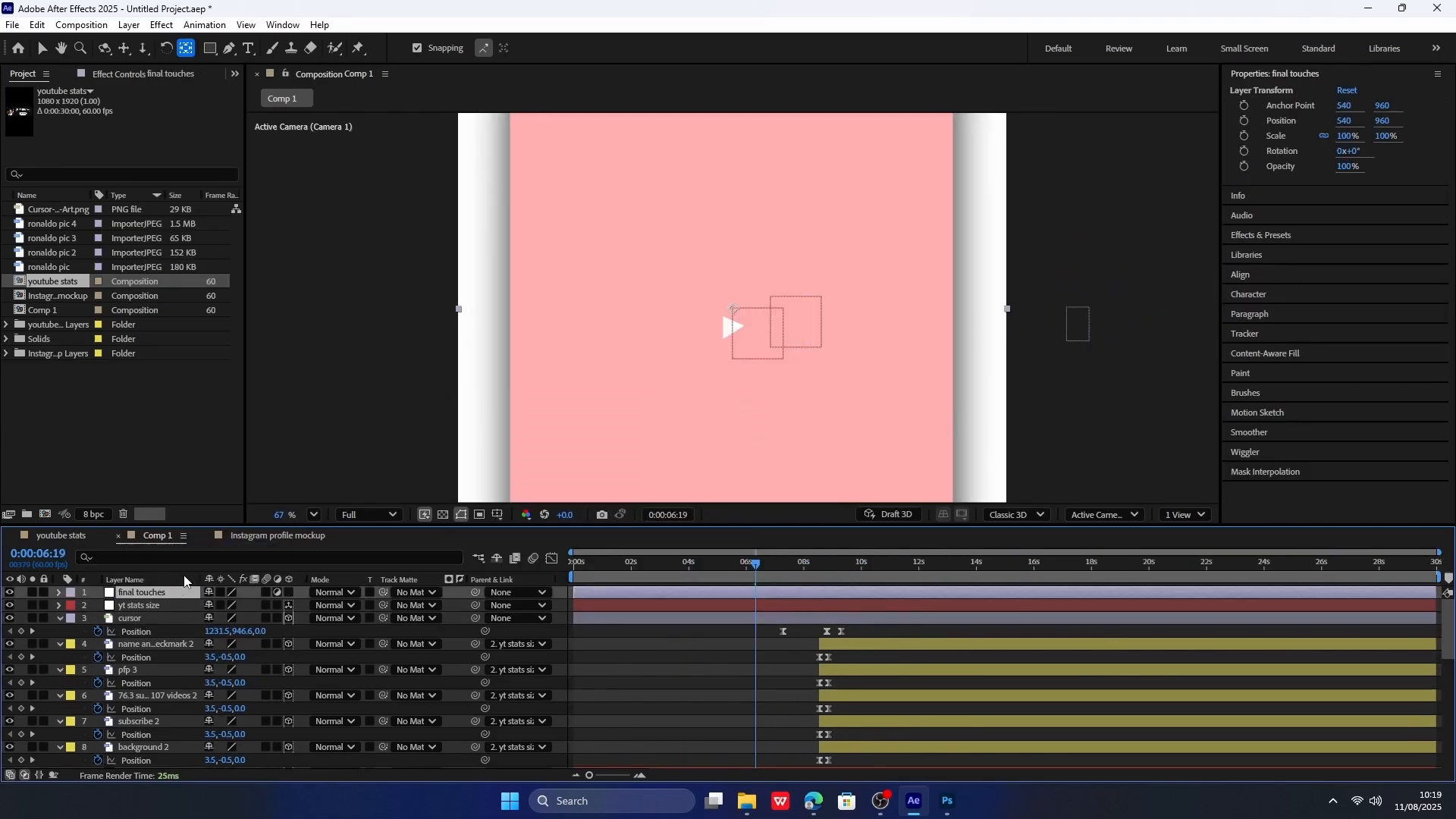
click(1281, 236)
click(1303, 150)
text(vignette)
drag(1283, 258, 176, 594)
key(v)
scroll(678, 260, down, 5)
mouse_move(148, 118)
mouse_down()
mouse_move(179, 115)
mouse_move(143, 119)
mouse_up()
Find the stylize Glow effect and apply it to the final touches layer.
click(1285, 151)
text(glow)
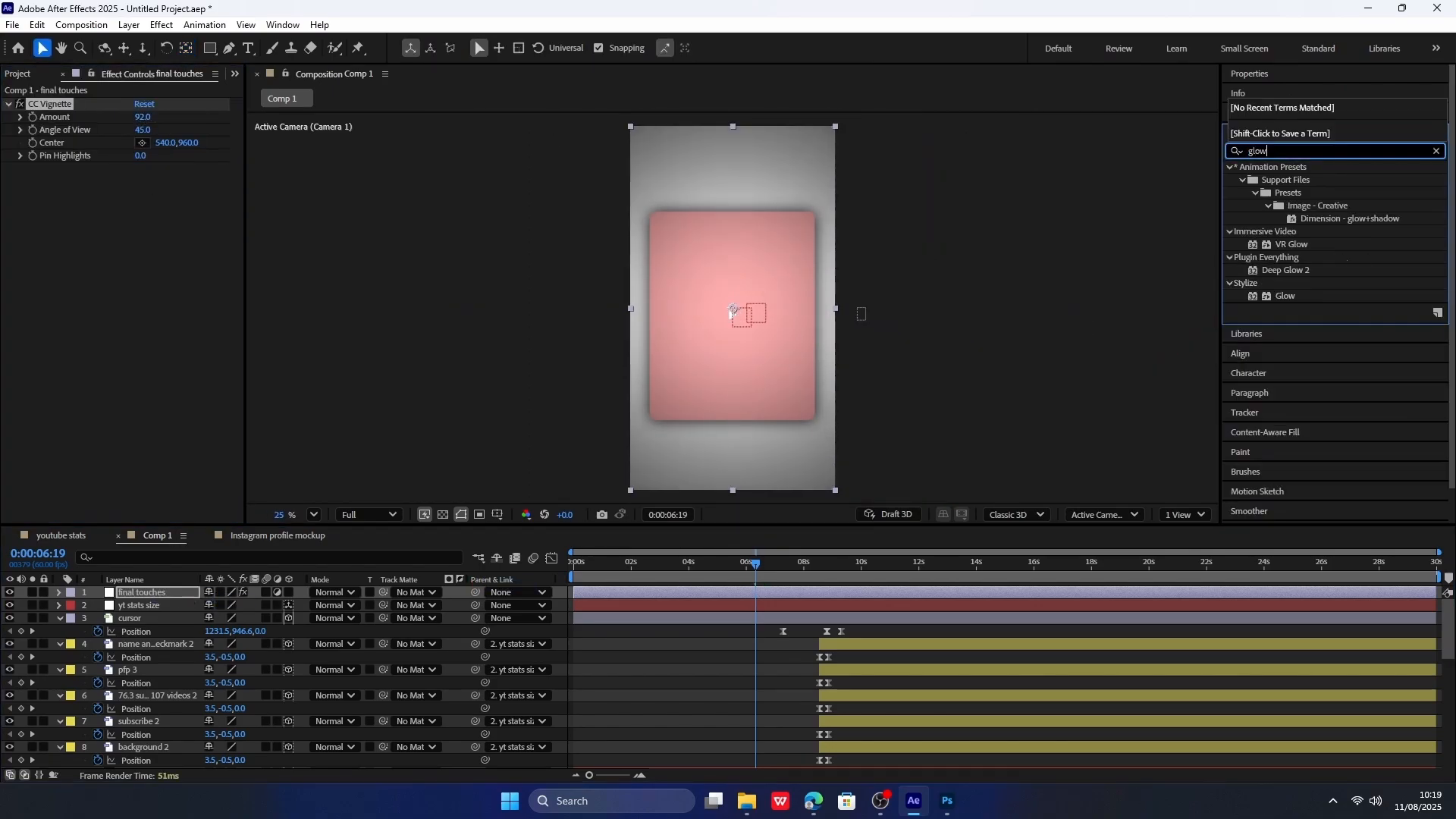
double_click(1284, 295)
Try the Deep Glow 2 effect on the final touches layer and remove it again.
drag(1285, 269, 164, 593)
click(643, 460)
scroll(122, 303, up, 2)
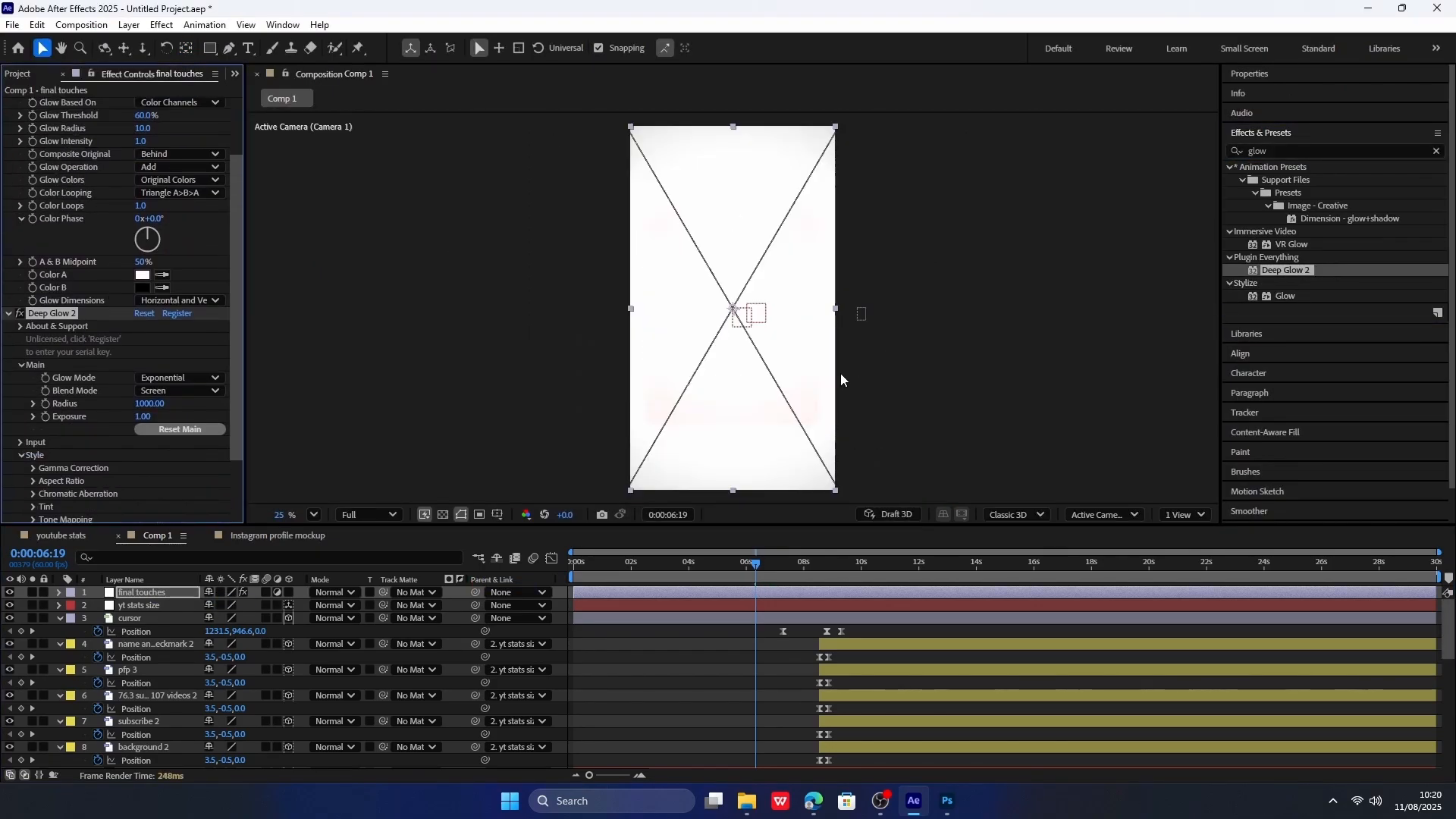
click(75, 315)
key(Delete)
Move Glow above CC Vignette on the final touches layer and set Glow Radius to 5 and Glow Intensity to 0.2.
drag(52, 168, 52, 103)
click(142, 142)
text(45)
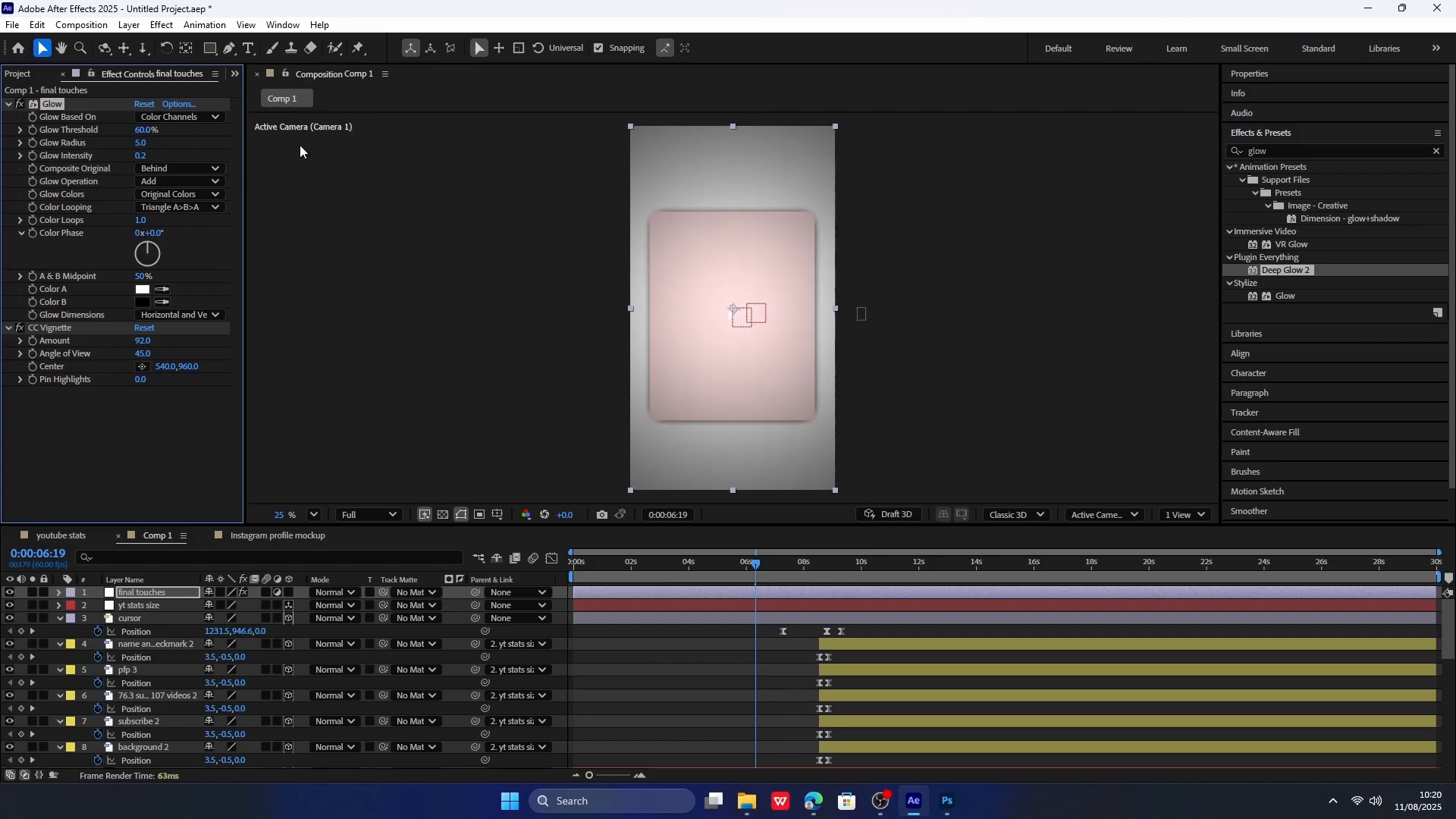
key(Return)
mouse_move(755, 562)
mouse_down()
mouse_move(516, 563)
mouse_move(804, 563)
mouse_up()
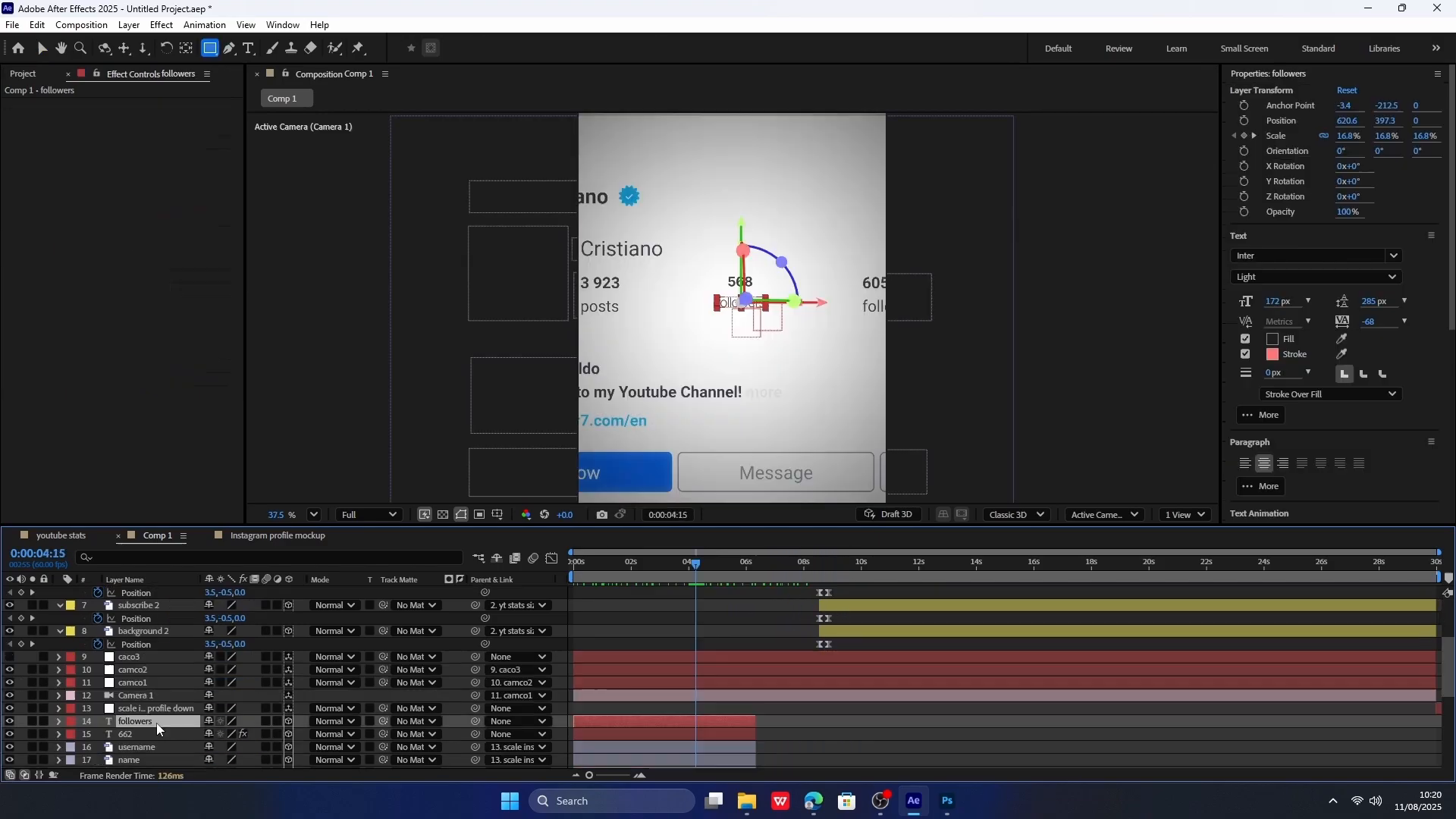
Draw a yellow rectangle about 195 by 96 px over the follower count at 0:00:04:15 and name its layer "follower marker".
click(157, 722)
scroll(176, 722, down, 1)
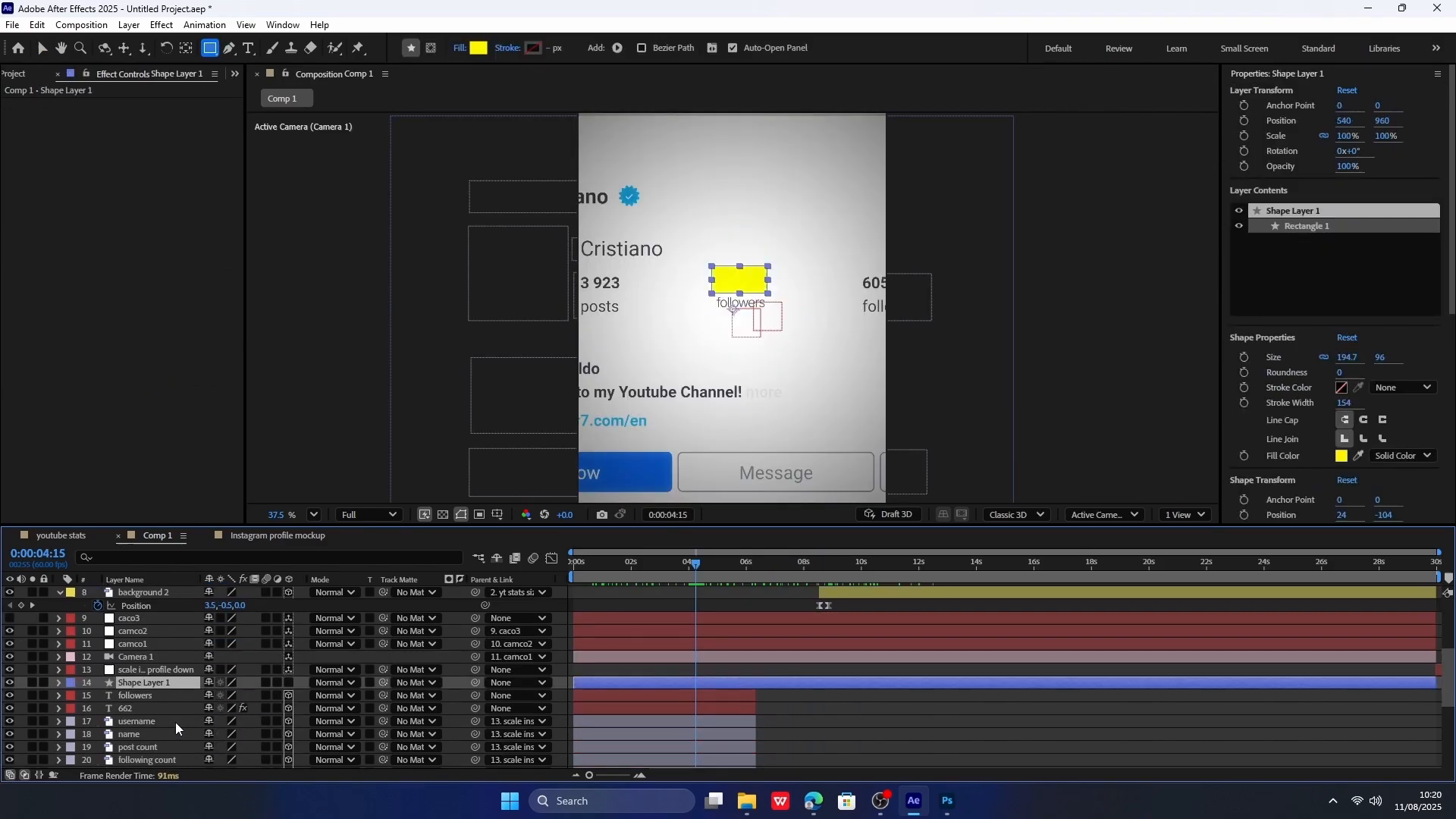
right_click(160, 683)
click(257, 634)
text(follo)
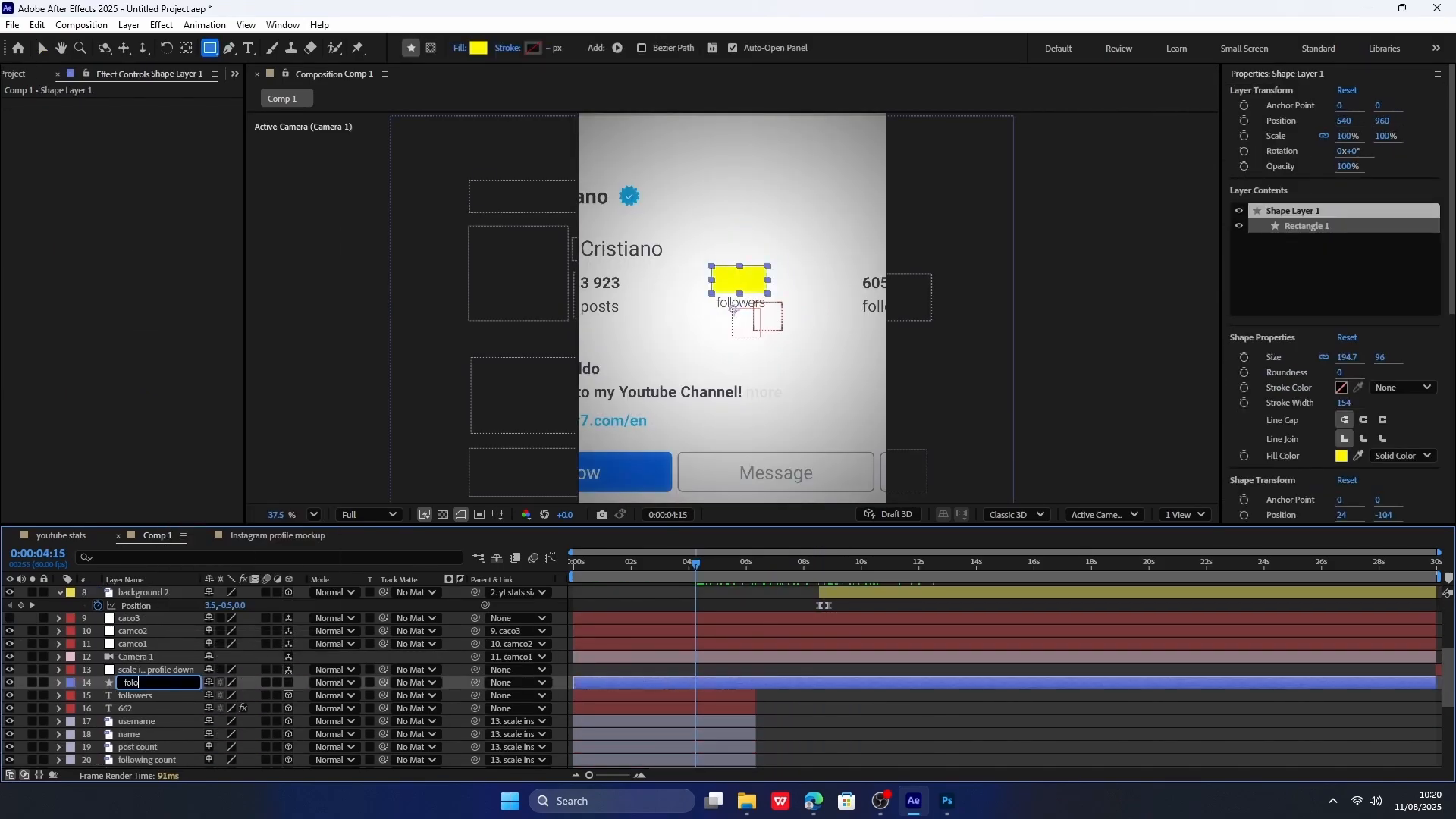
text(wer marker)
key(Return)
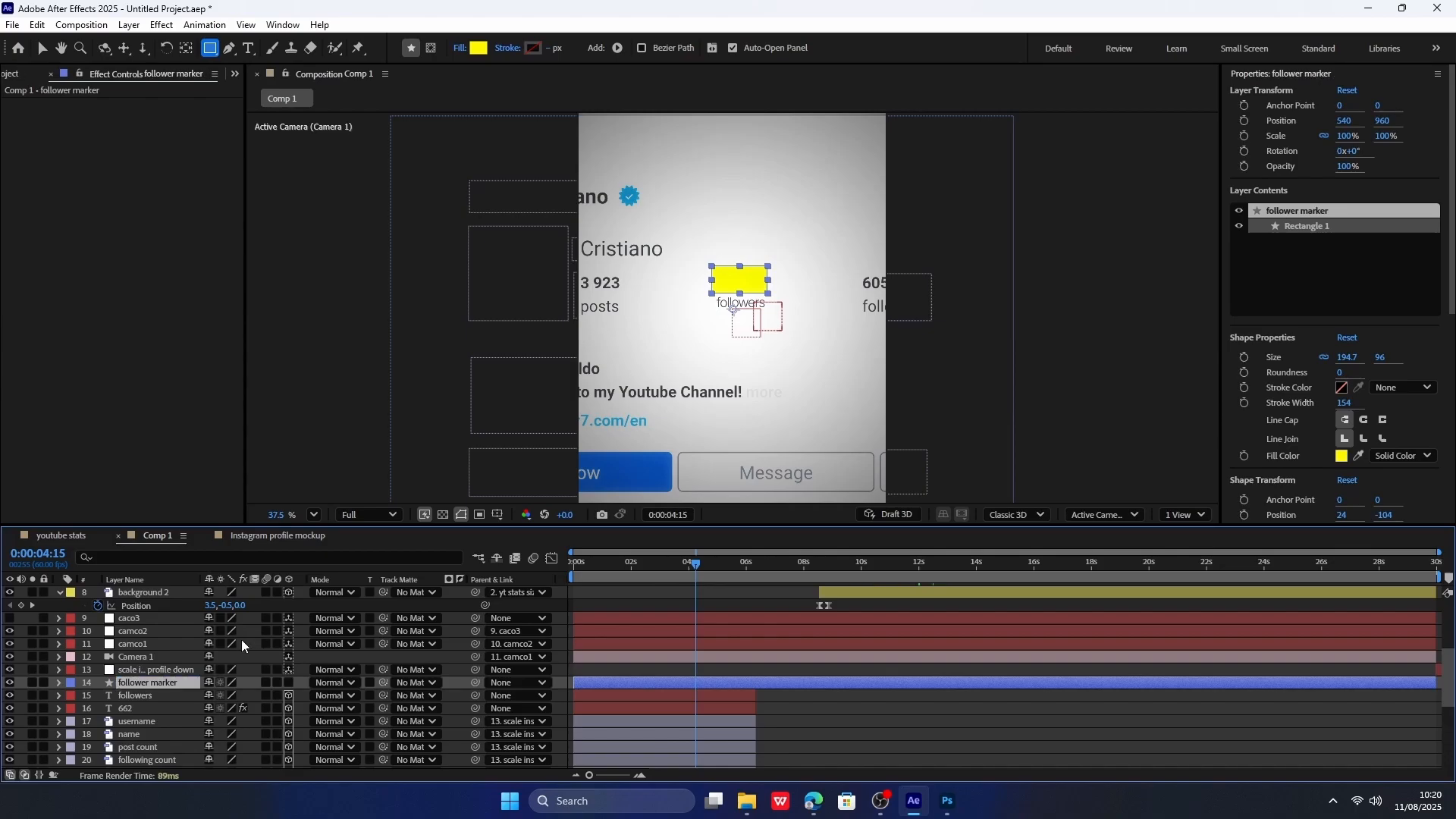
Make the follower marker layer 3D and position it at 592, 478, -7 over the follower count.
click(289, 683)
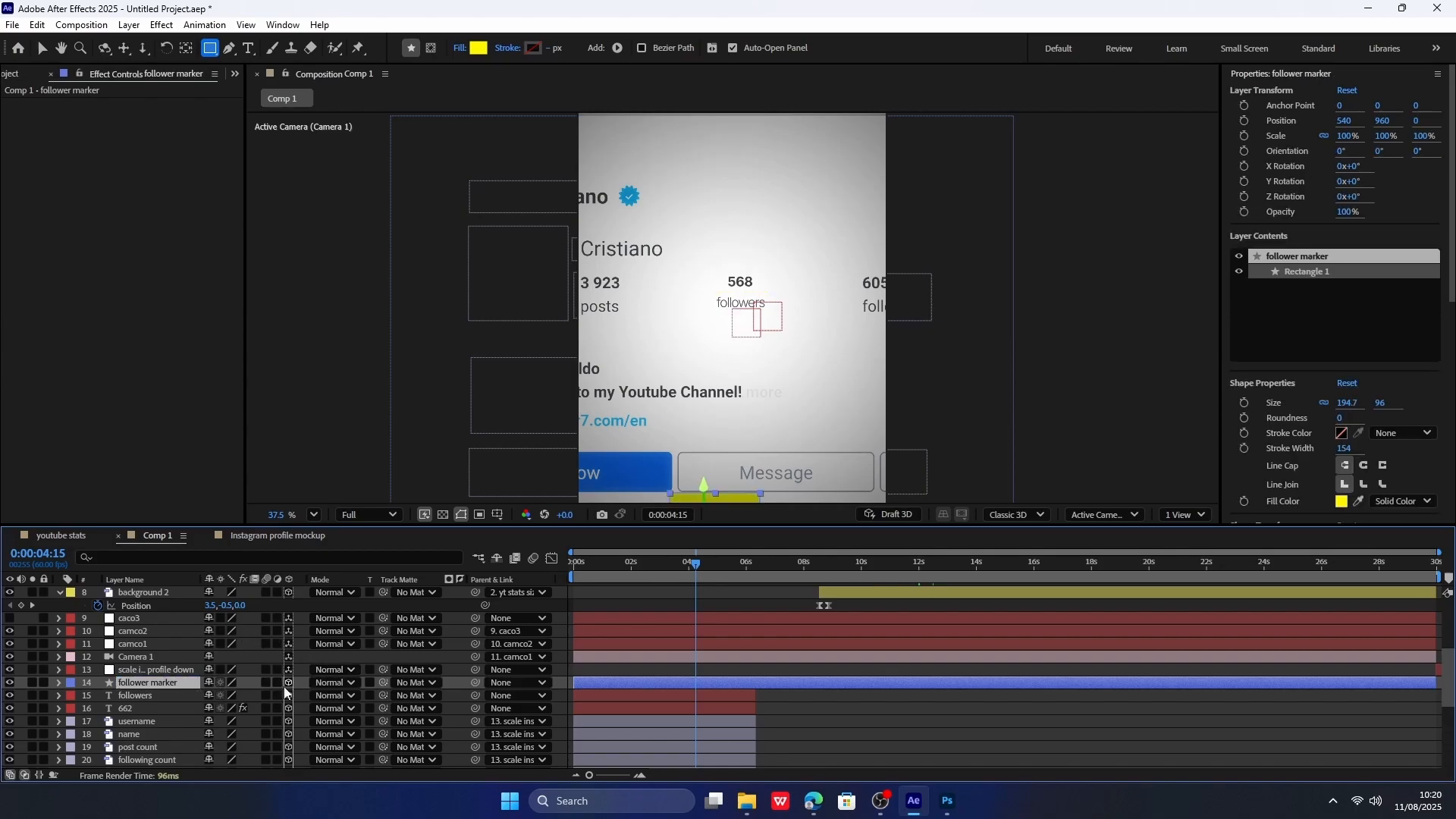
key(p)
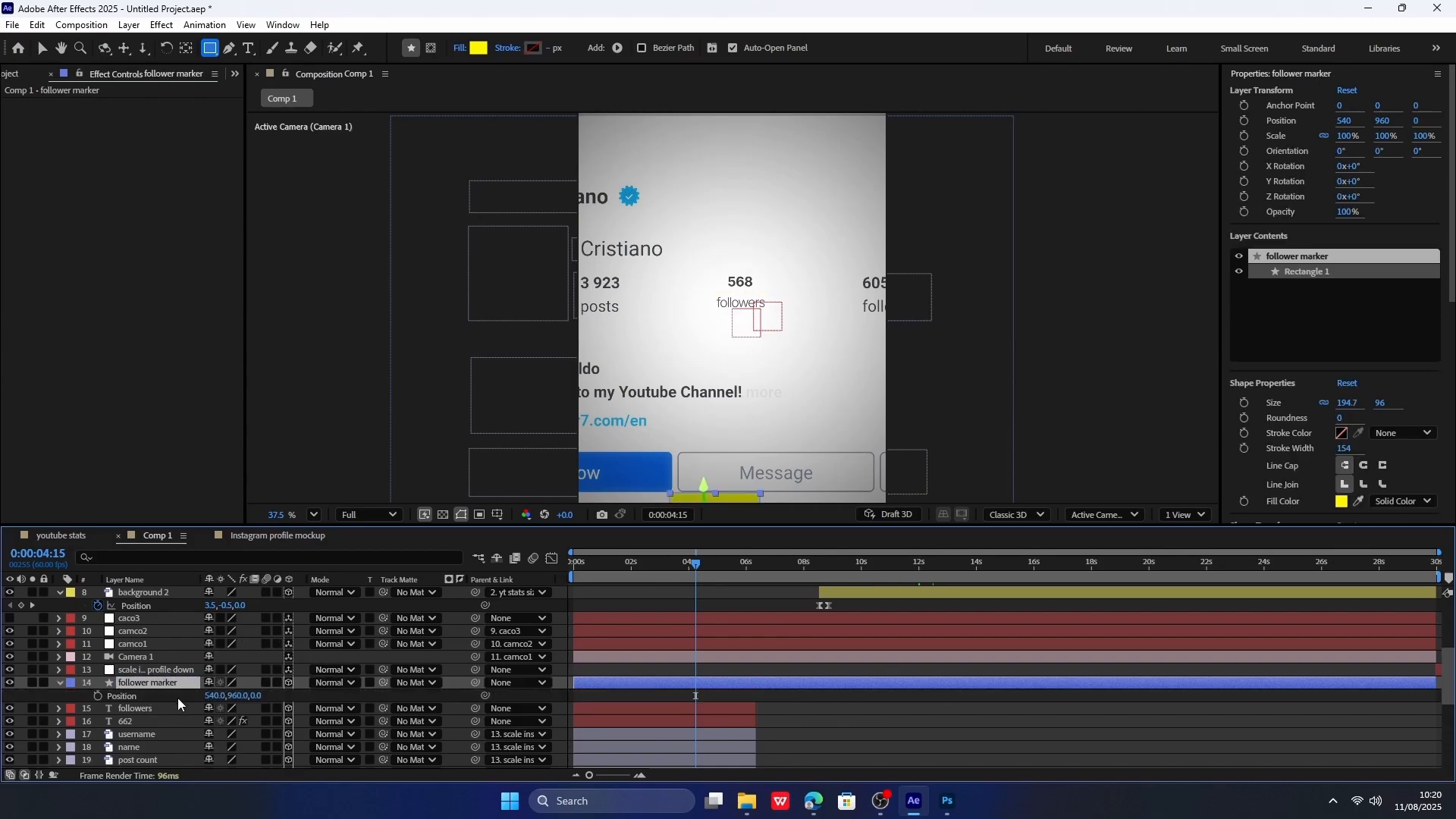
drag(212, 696, 6, 734)
mouse_move(233, 703)
mouse_down()
mouse_move(169, 775)
mouse_move(80, 714)
mouse_up()
drag(95, 713, 95, 713)
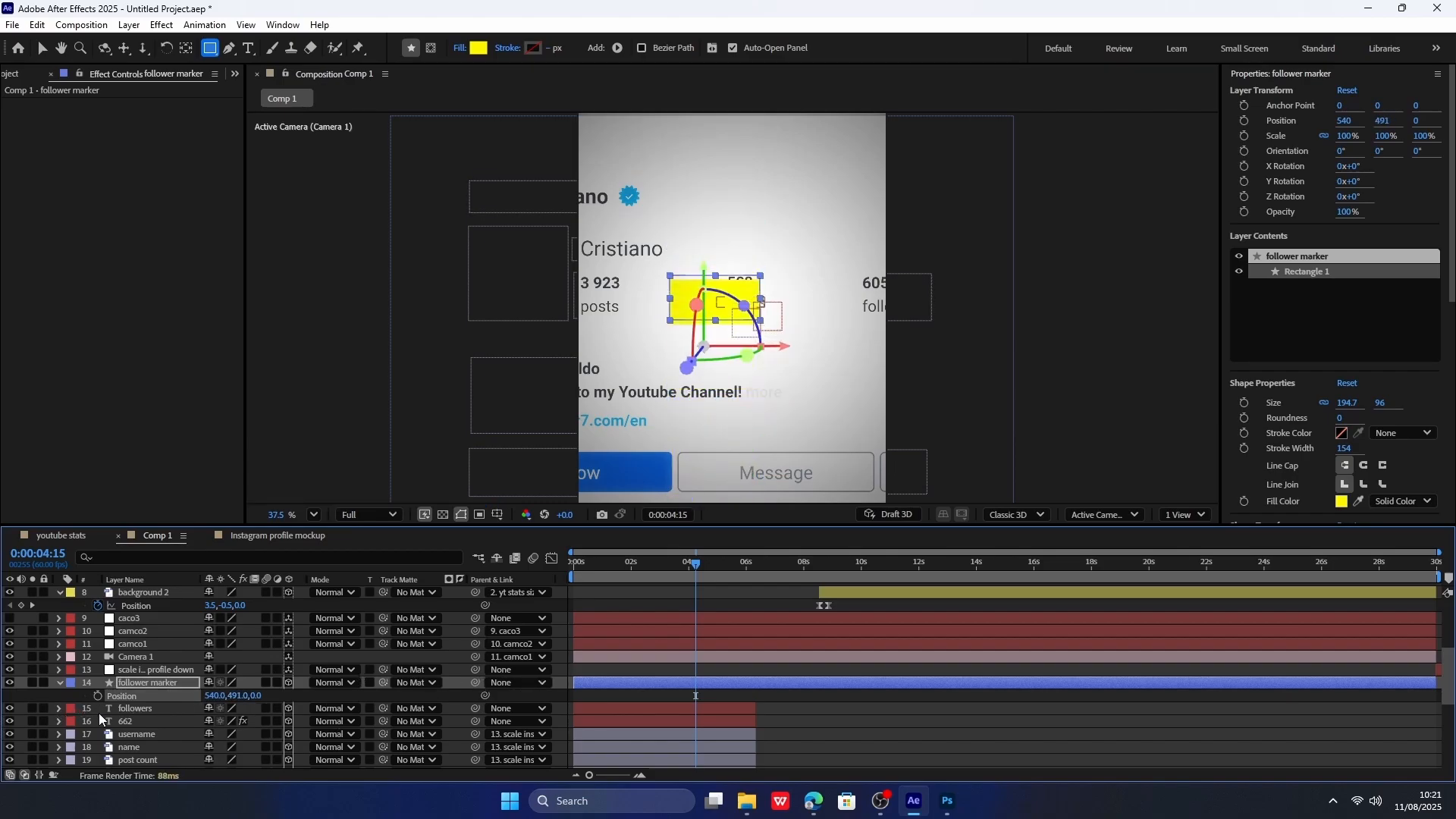
drag(217, 697, 223, 698)
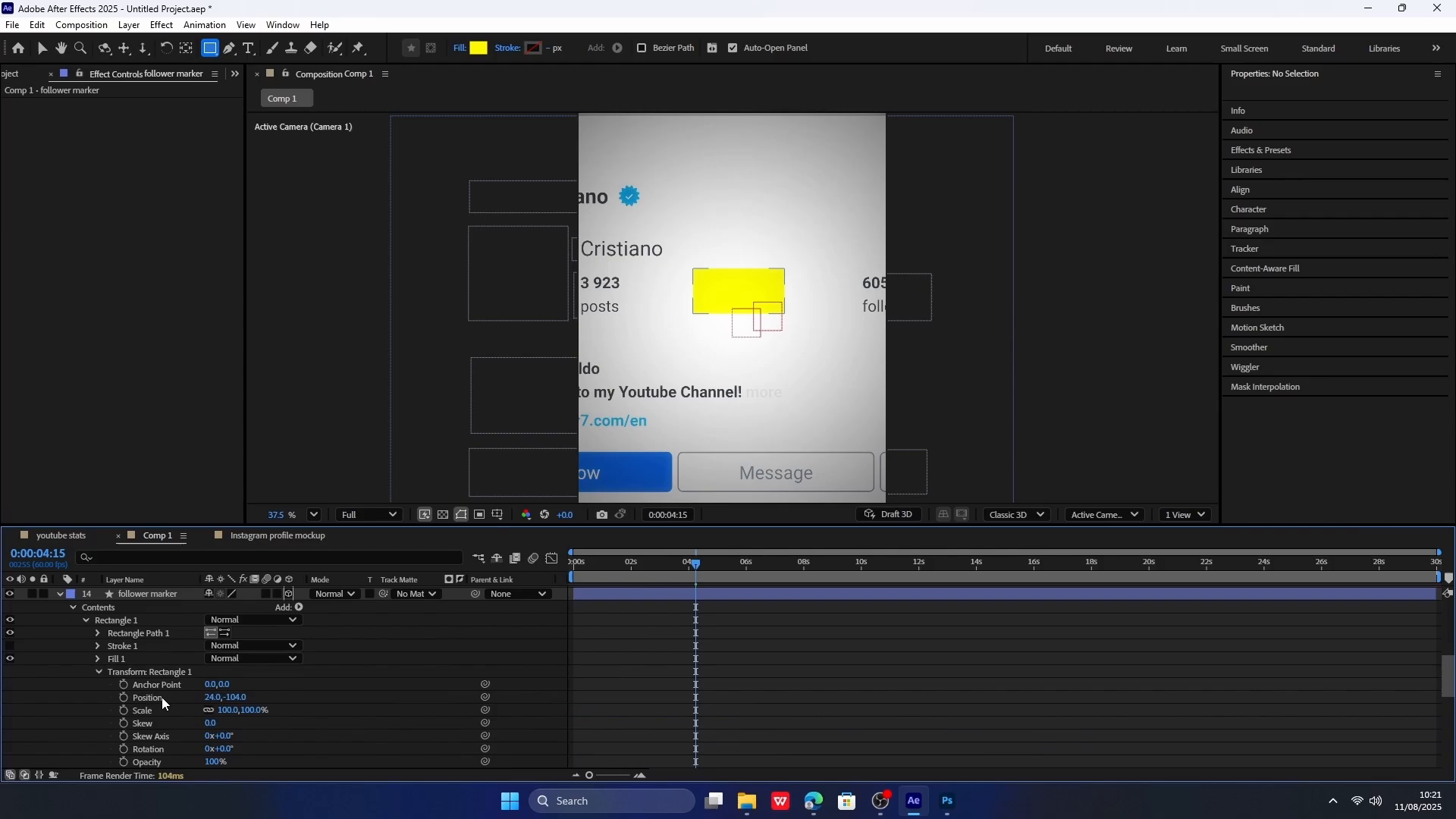
Move the anchor point of the follower marker's Rectangle 1 to the middle of its left edge.
click(162, 686)
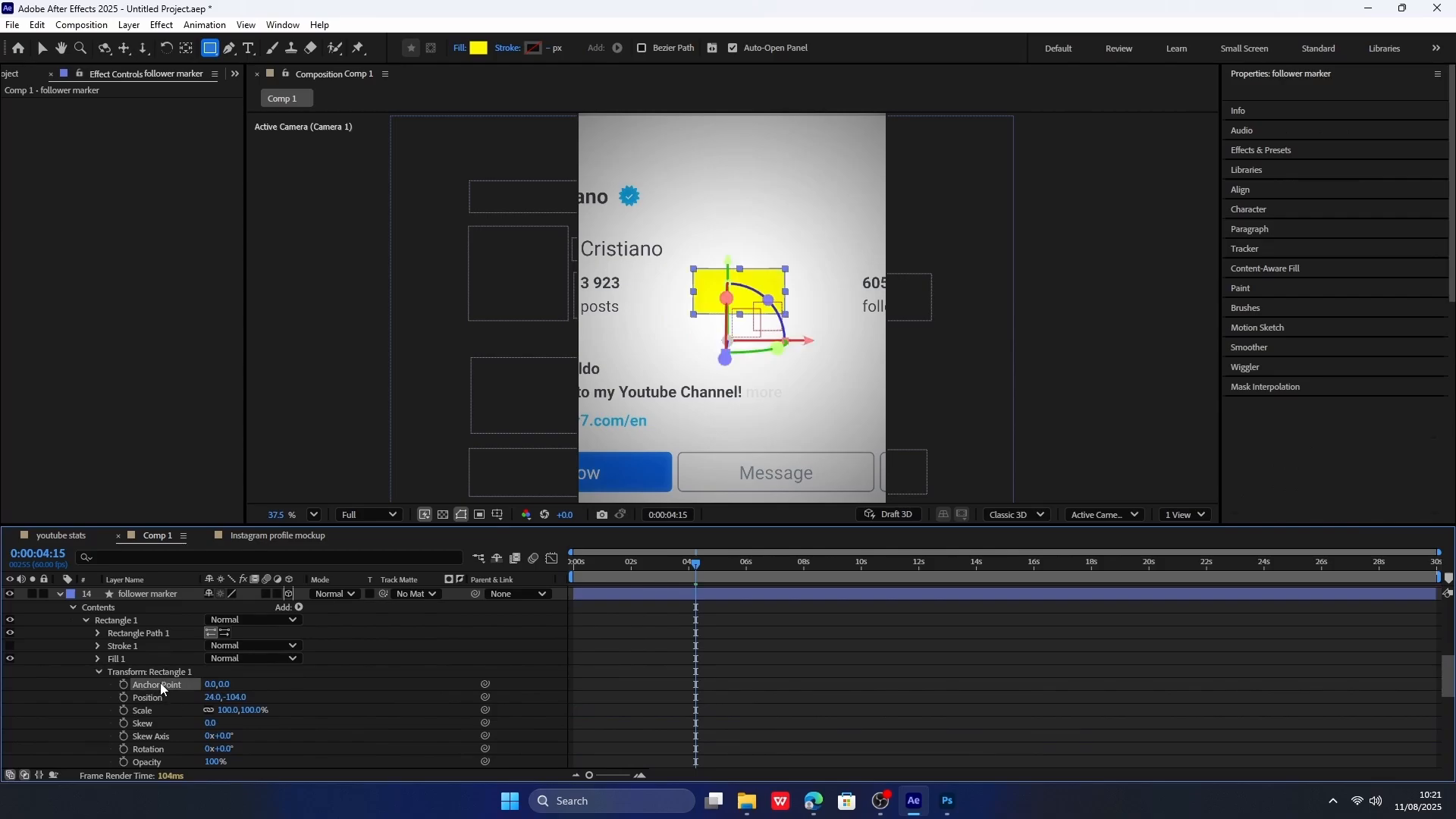
scroll(773, 302, up, 5)
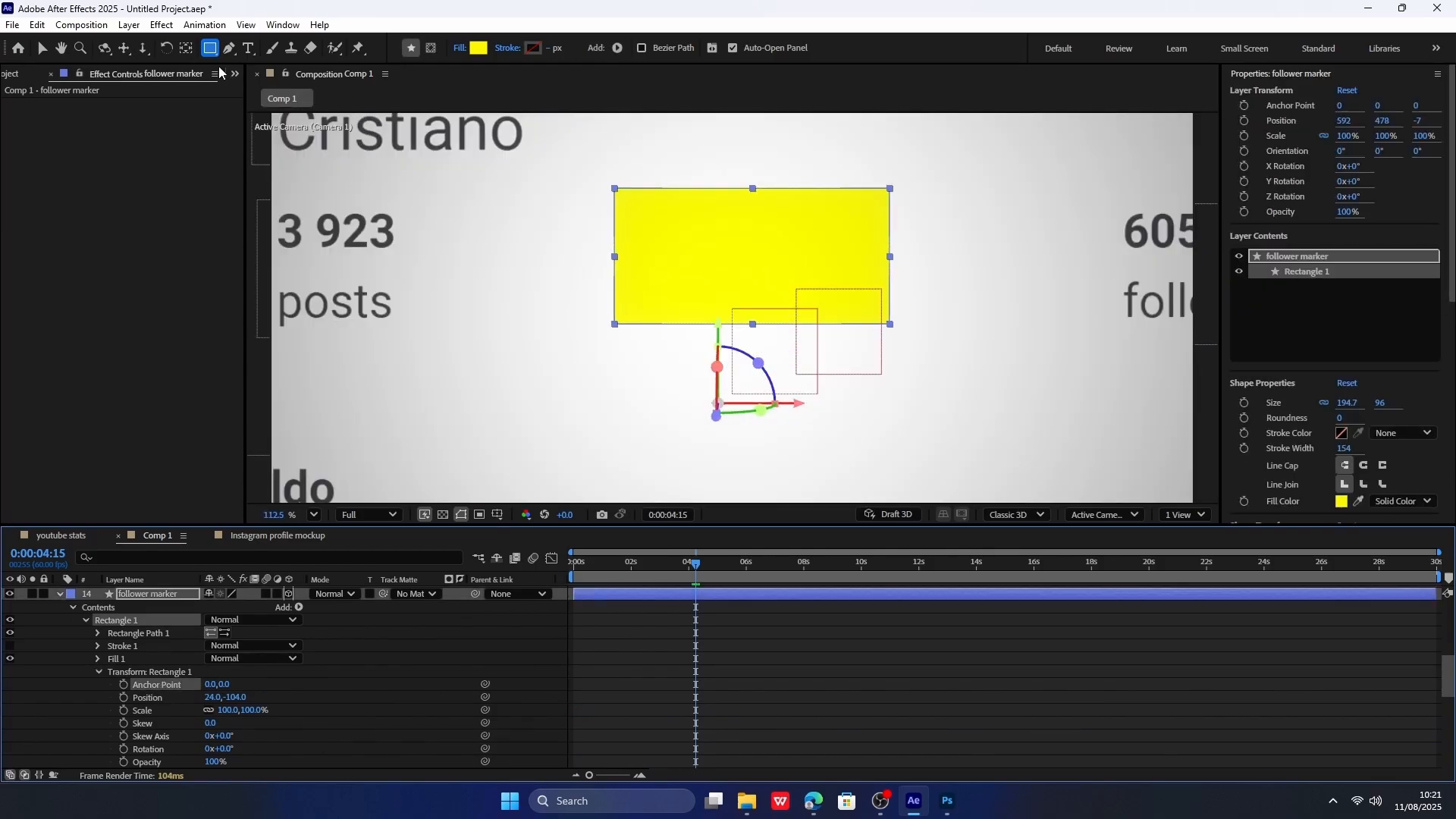
click(185, 49)
drag(738, 261, 617, 256)
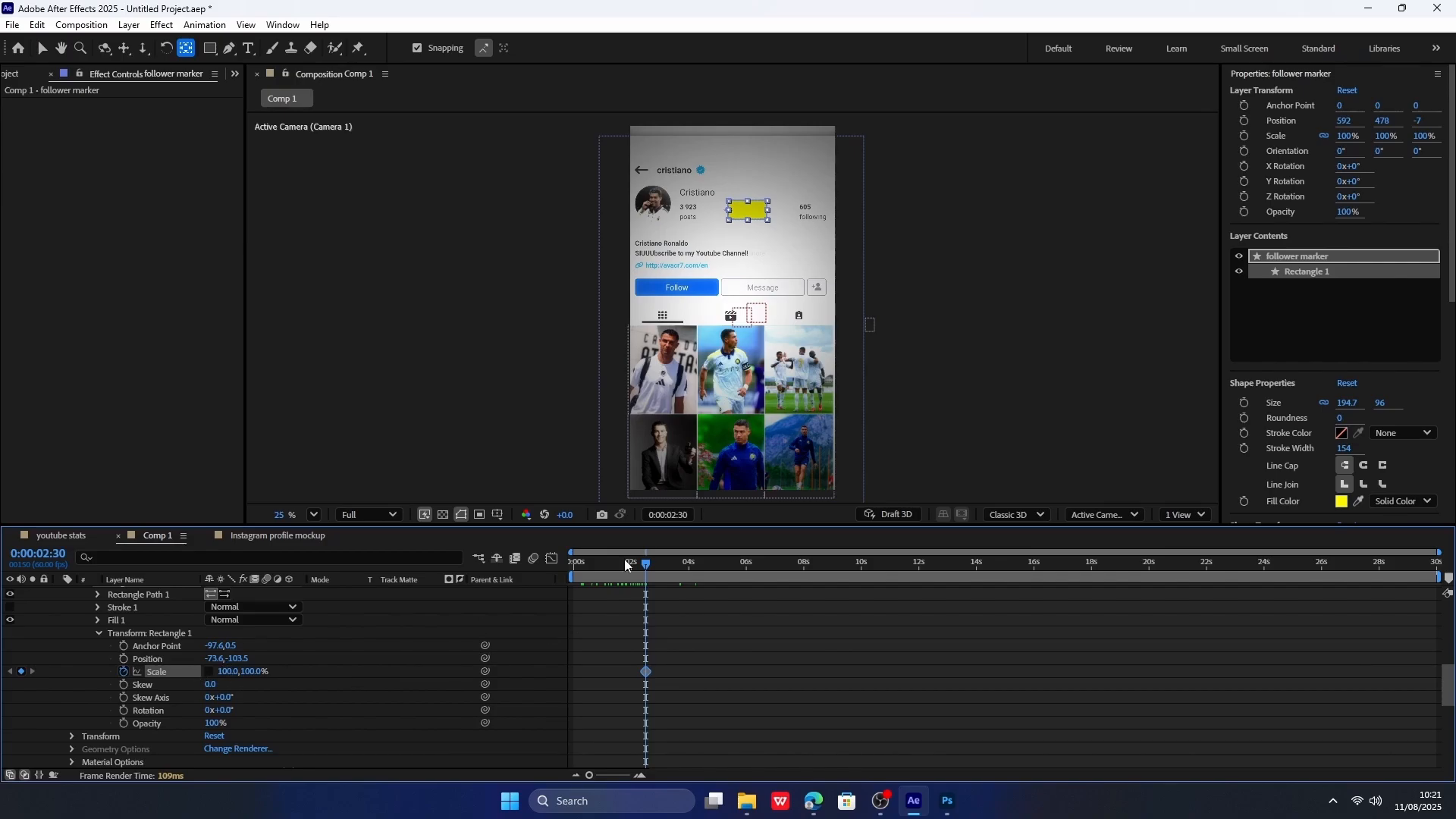
Keyframe Rectangle 1's horizontal scale from 0% at 0:00:02:30 to 100% at 0:00:03:00 with Easy Ease, and preview the motion.
click(658, 565)
click(21, 671)
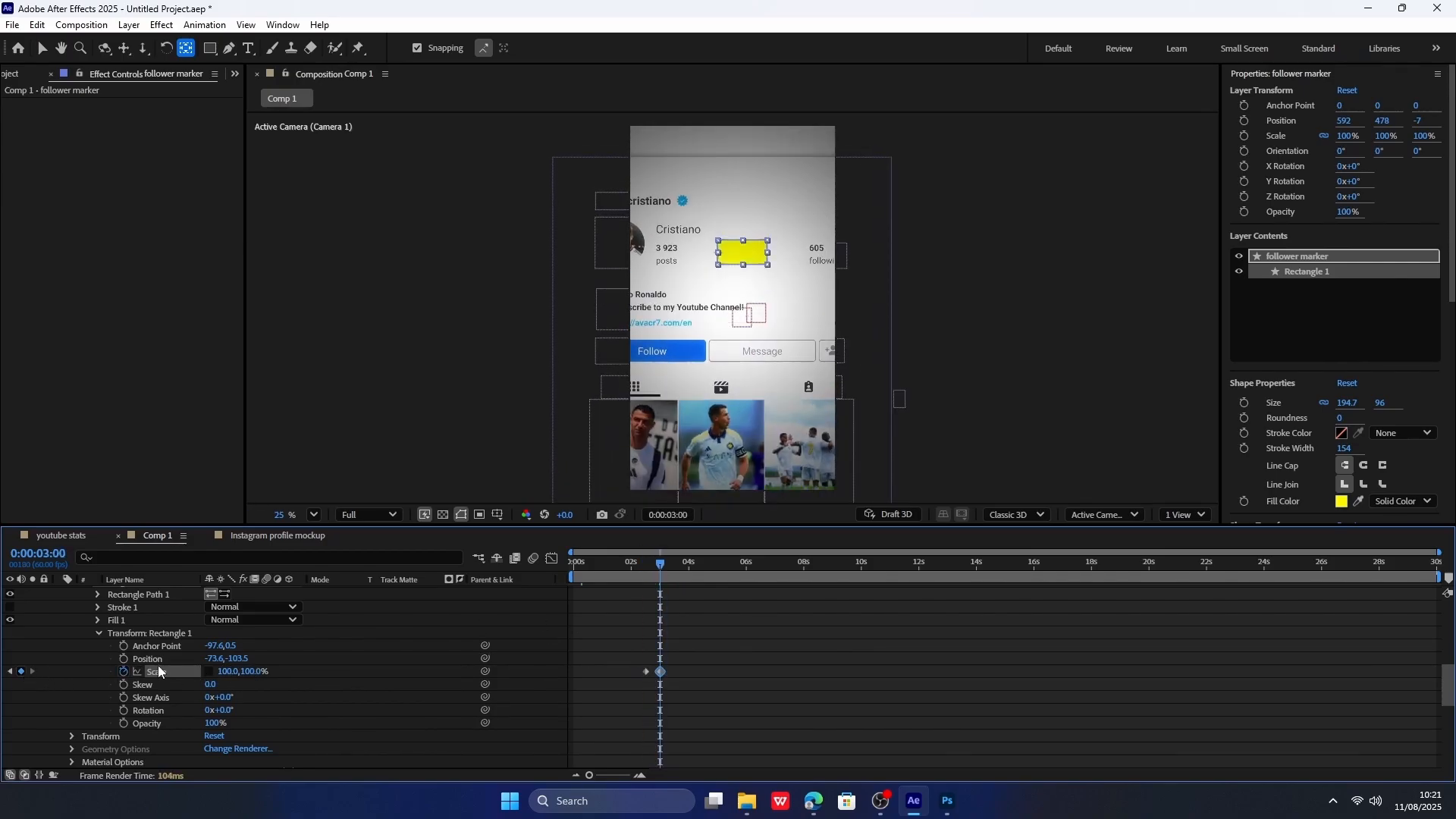
key(j)
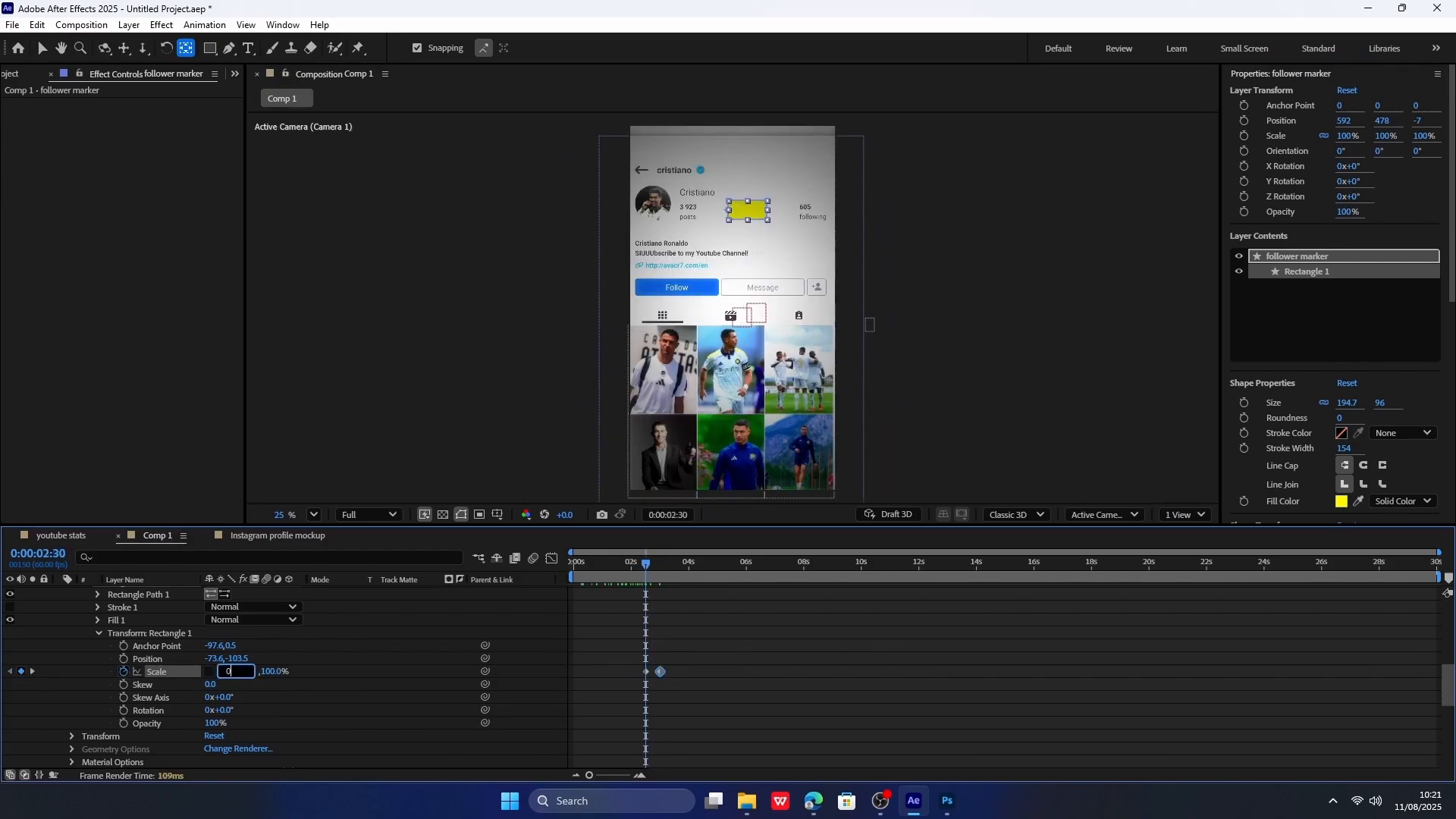
key(Return)
drag(648, 565, 668, 568)
drag(633, 657, 690, 677)
key(F9)
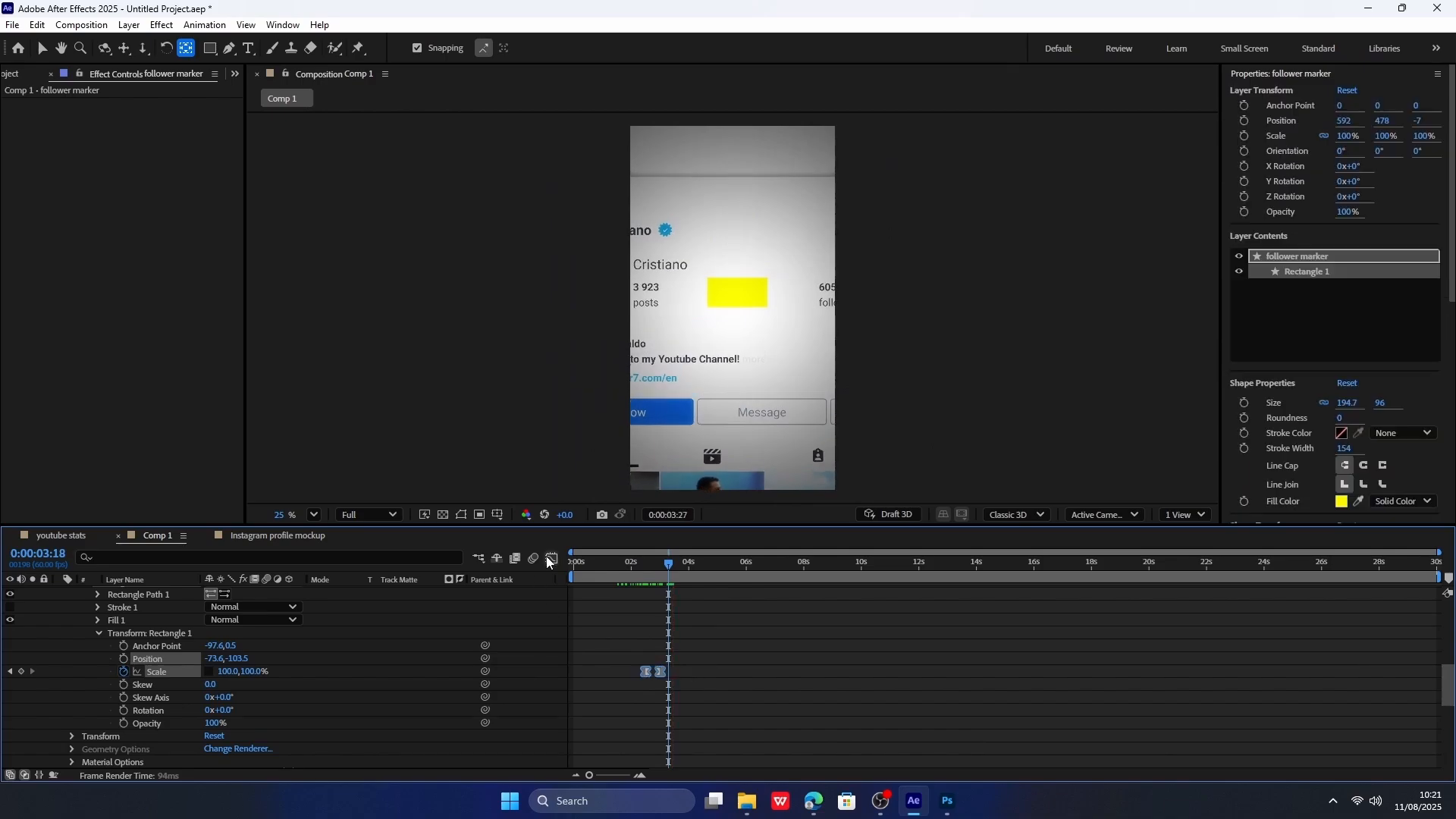
click(551, 559)
key(space)
click(551, 558)
Collapse the revealed properties of all layers in Comp 1 and return to 0:00:00:00.
scroll(152, 629, up, 10)
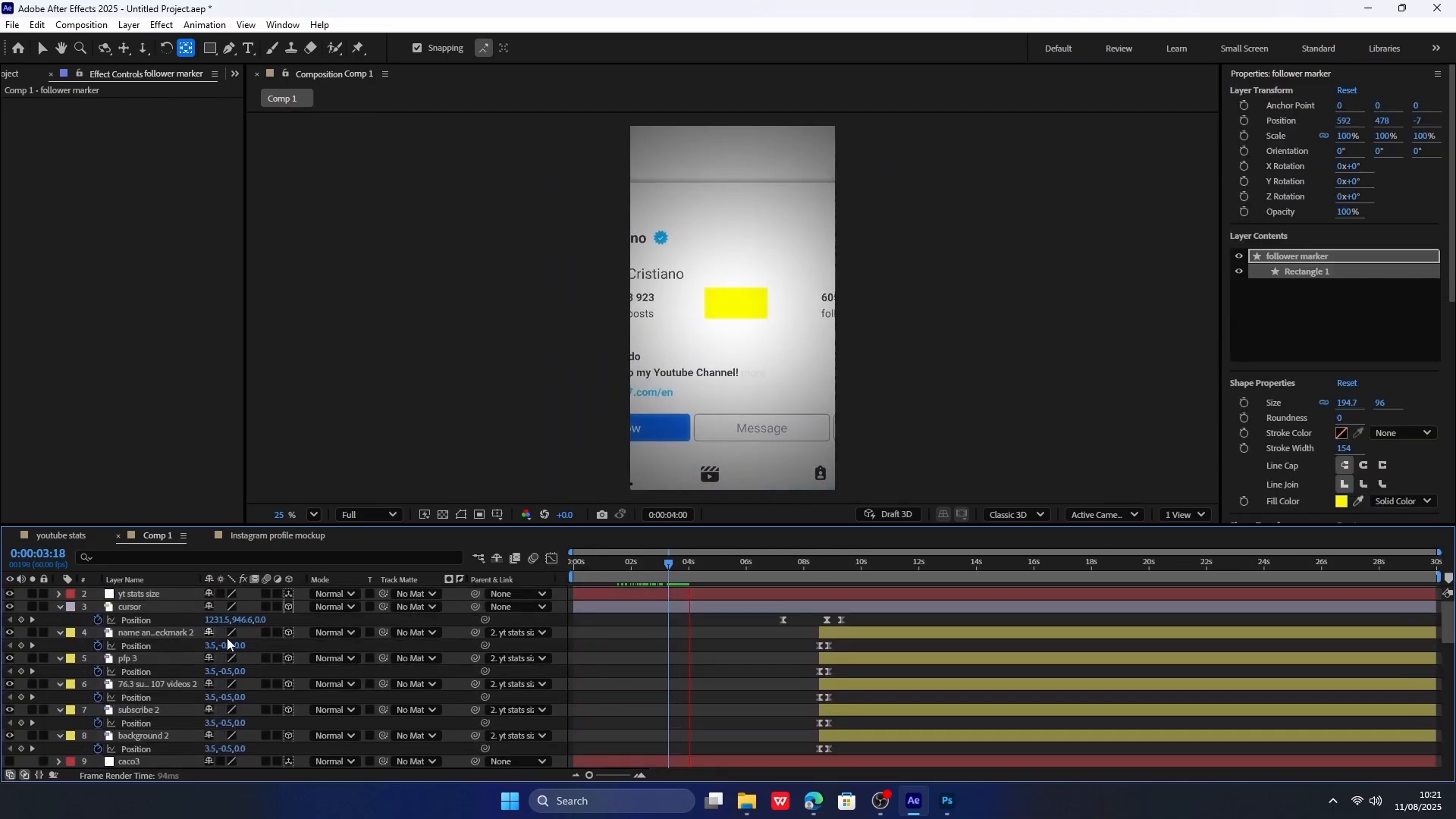
click(138, 632)
key(ctrl+a)
key(u)
click(574, 572)
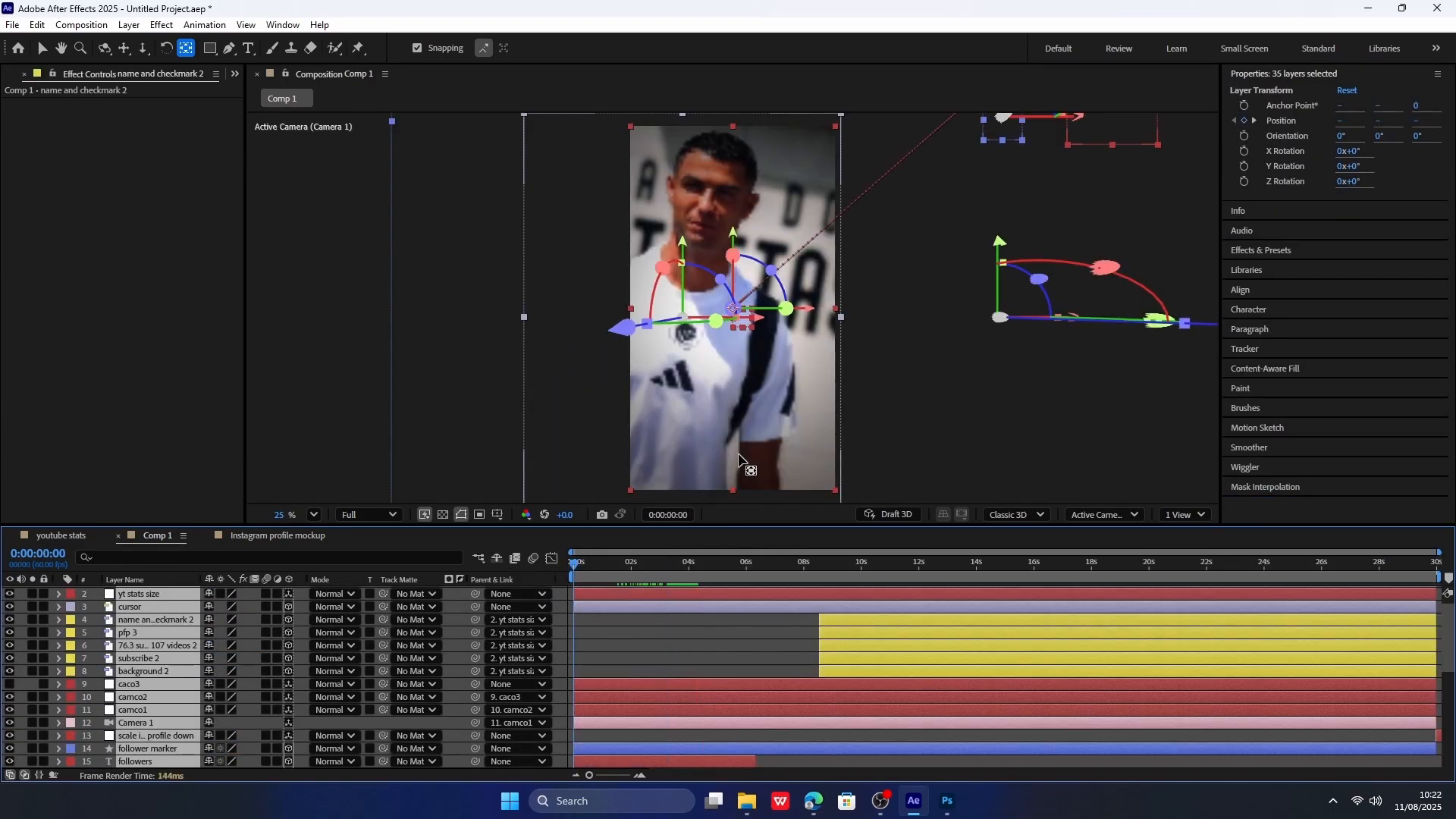
click(250, 592)
scroll(197, 667, down, 10)
click(157, 722)
click(137, 670)
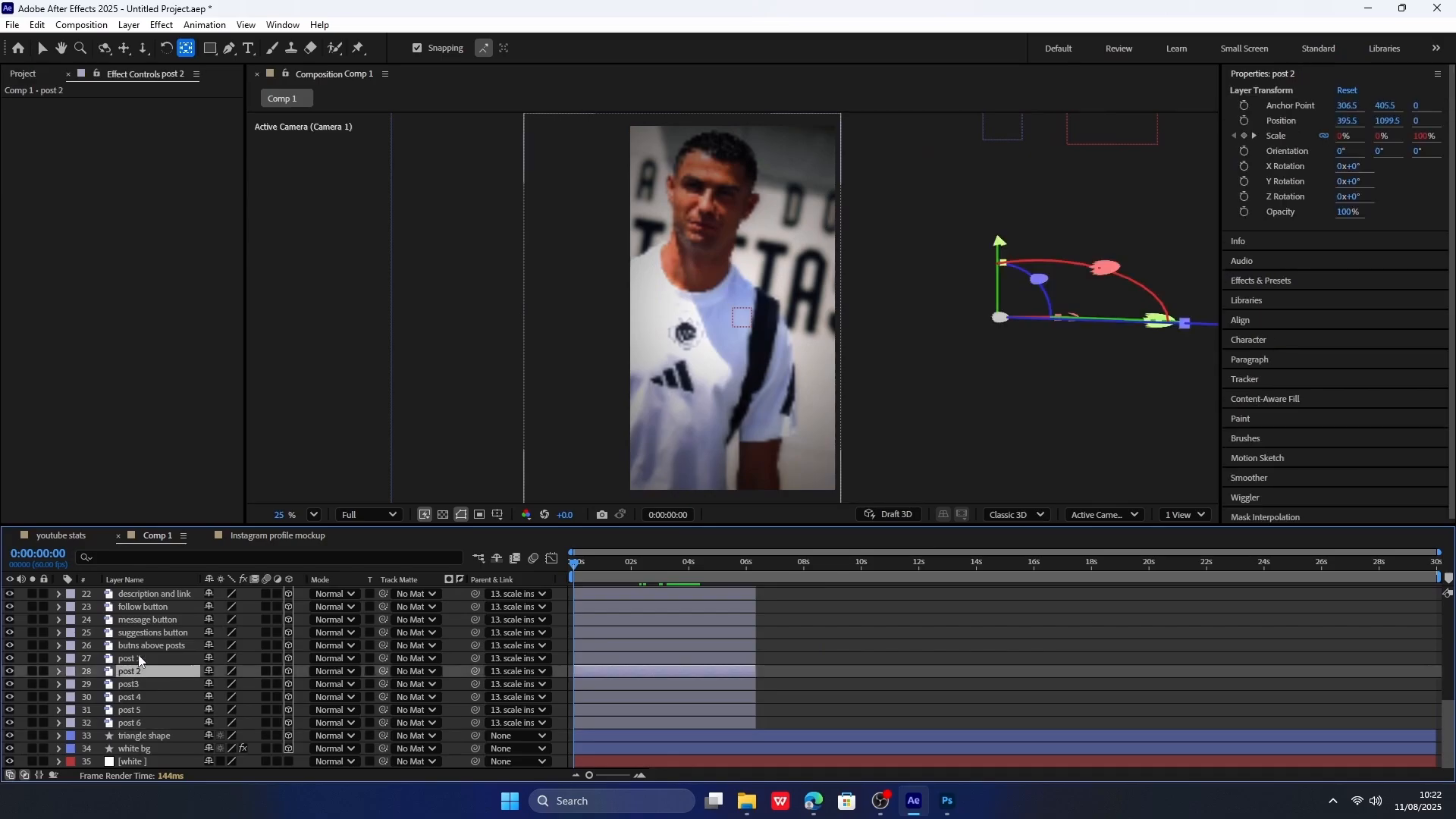
click(137, 658)
Set the follower marker's blending mode to Multiply and its opacity to 77%.
click(334, 643)
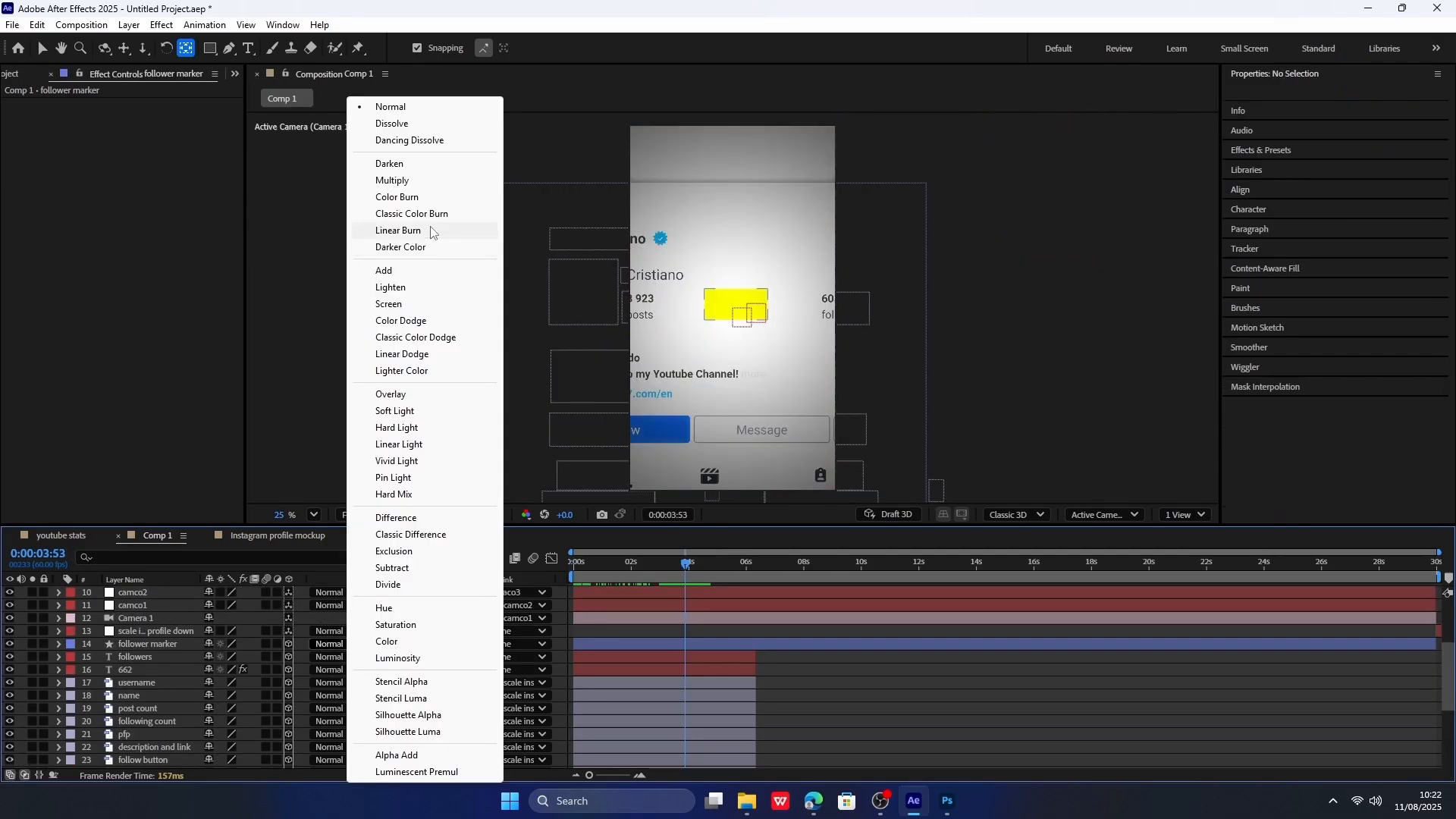
click(428, 179)
click(182, 645)
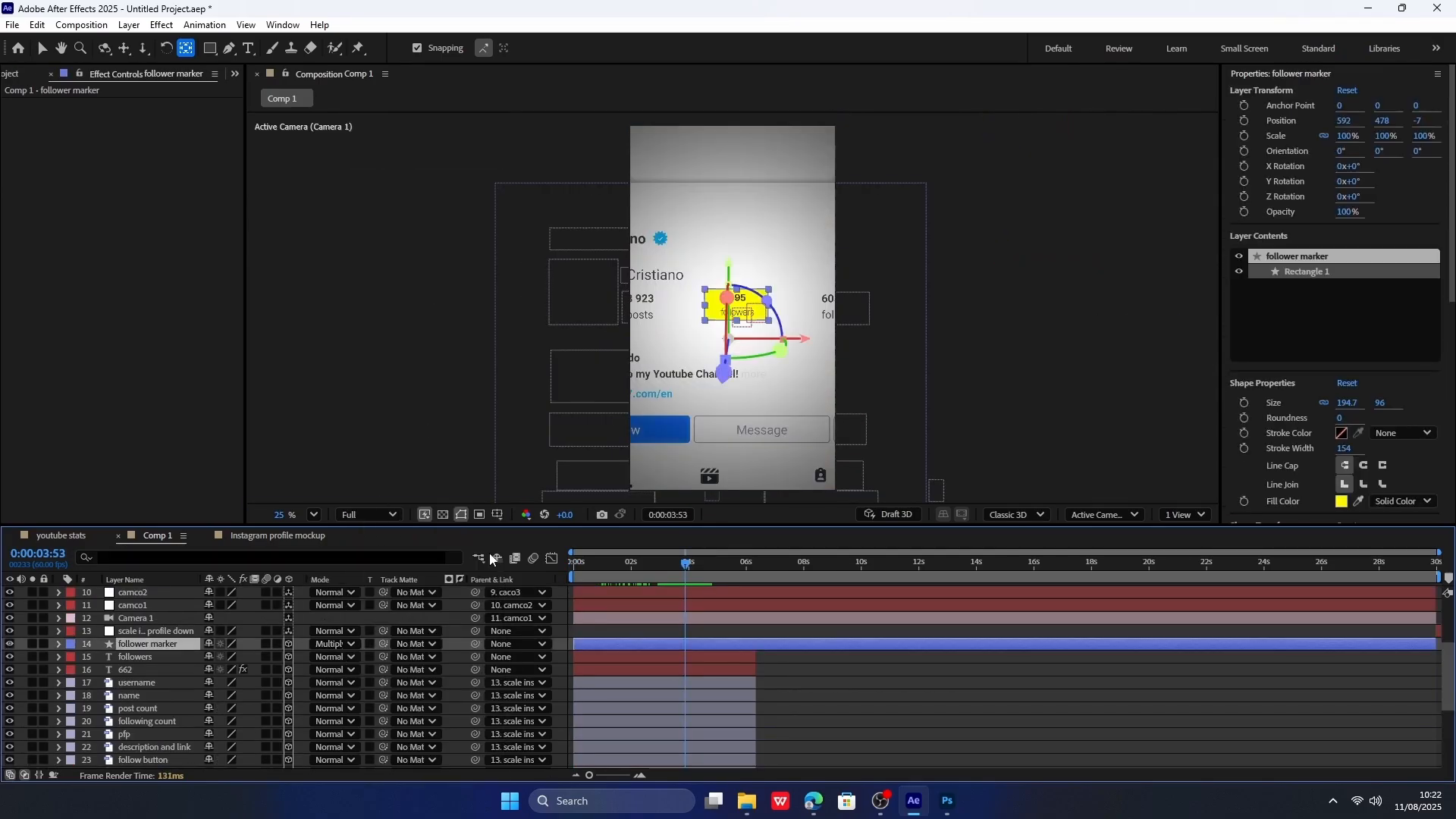
key(t)
drag(212, 657, 193, 654)
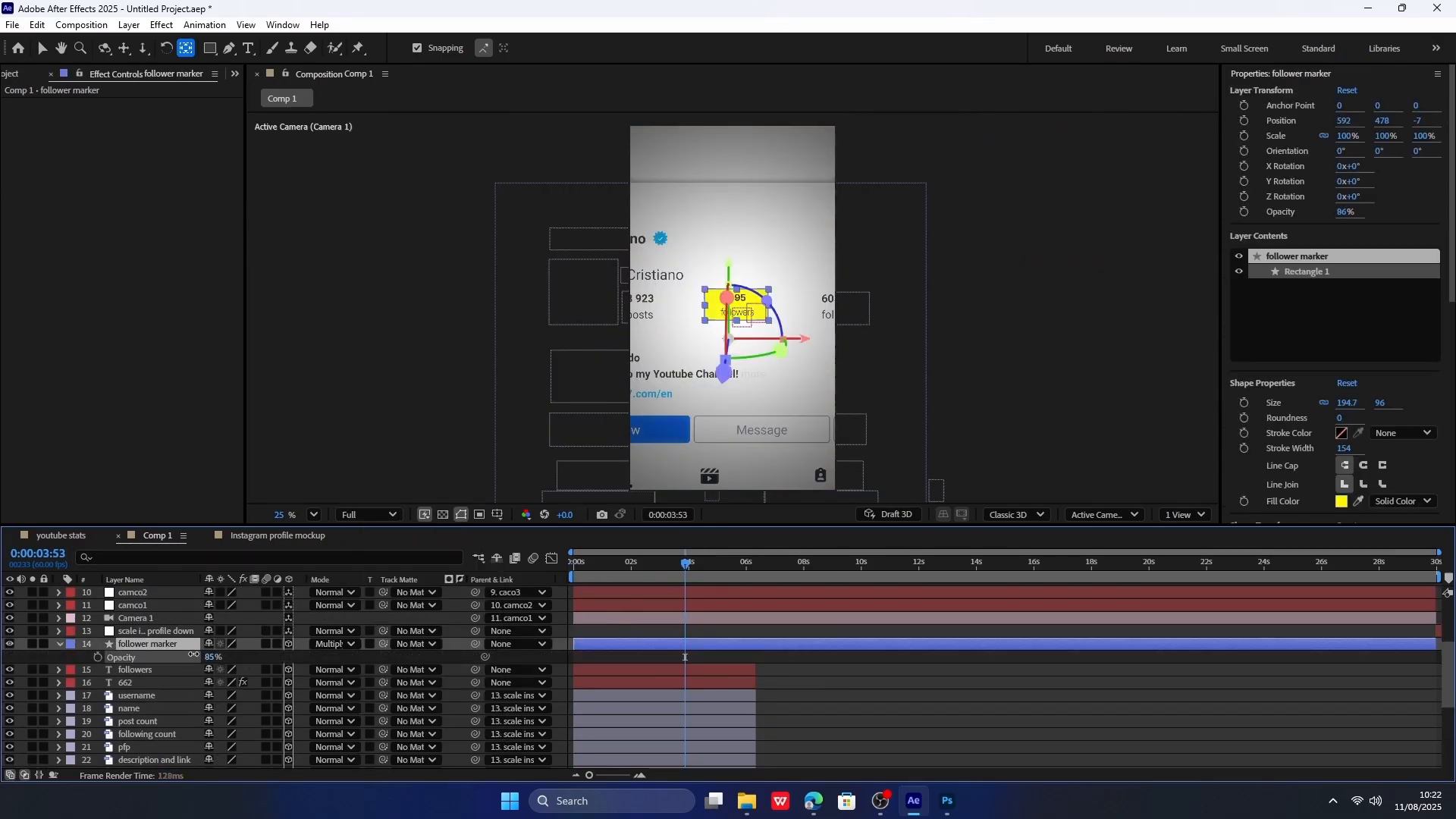
drag(683, 562, 862, 561)
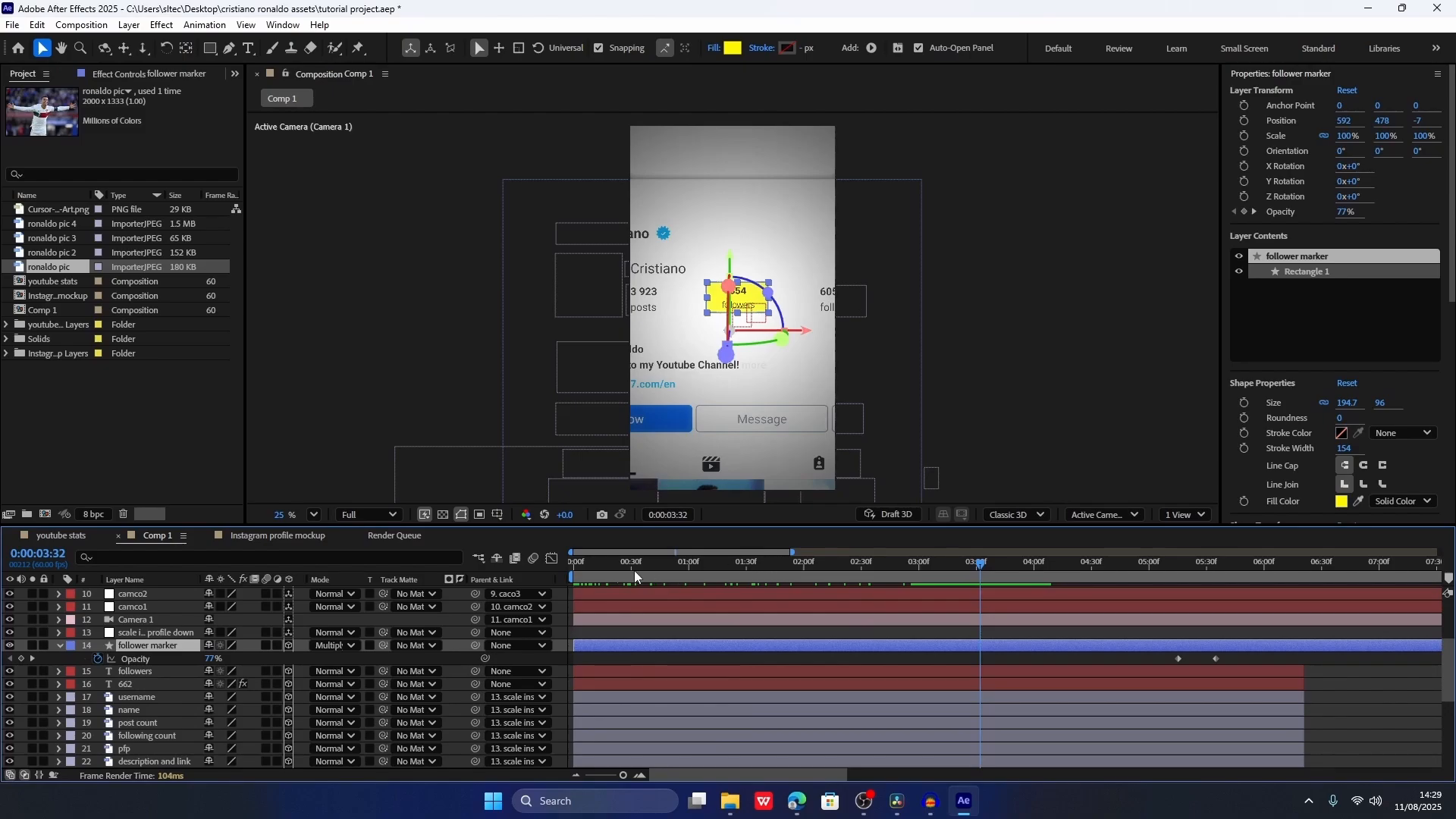
Delete the follower marker's second opacity keyframe and restore it while reviewing the fade-out.
drag(634, 571, 992, 559)
scroll(930, 642, right, 5)
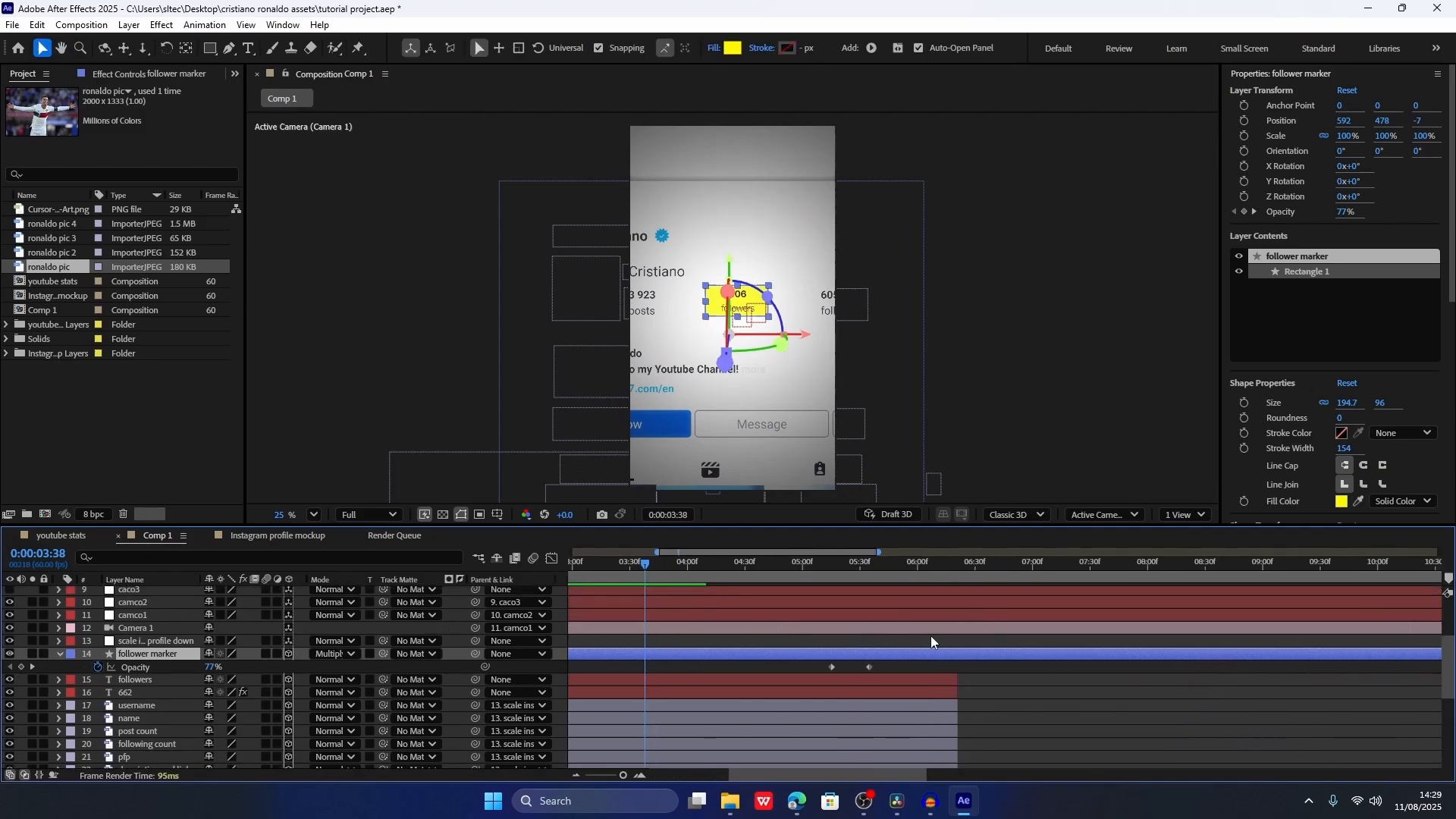
scroll(931, 642, right, 3)
key(Delete)
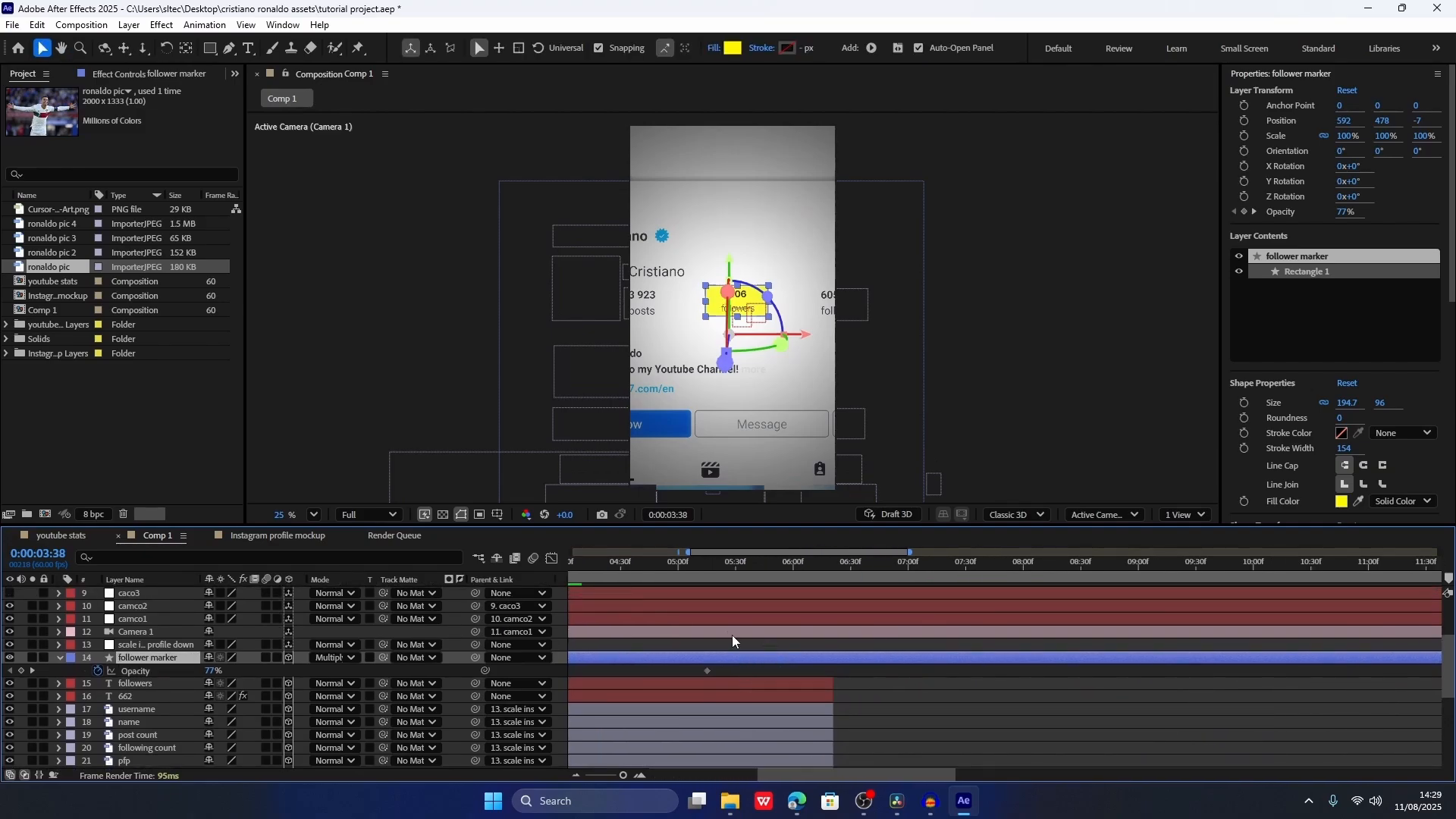
drag(703, 565, 756, 567)
key(ctrl+z)
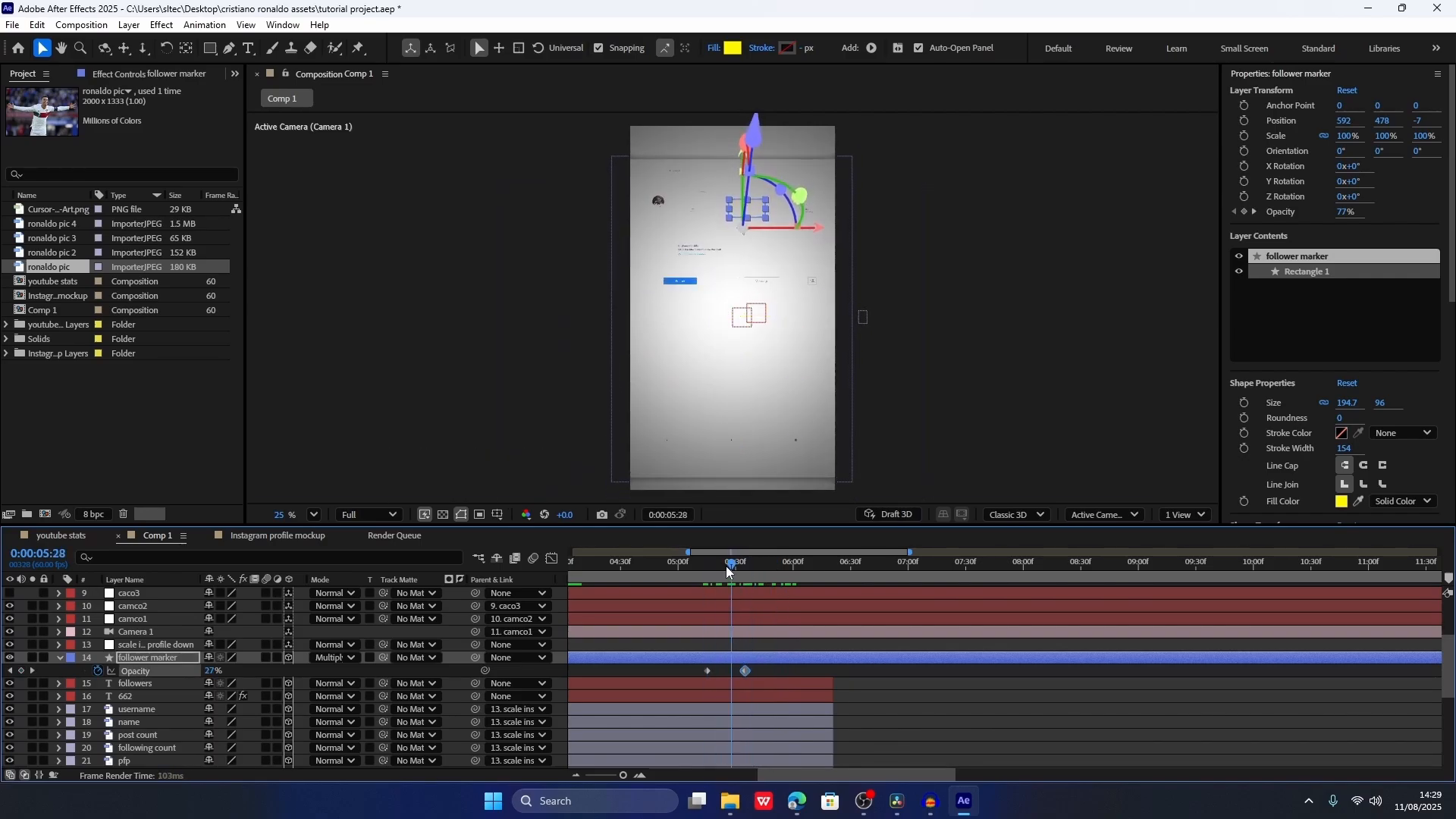
scroll(739, 658, up, 1)
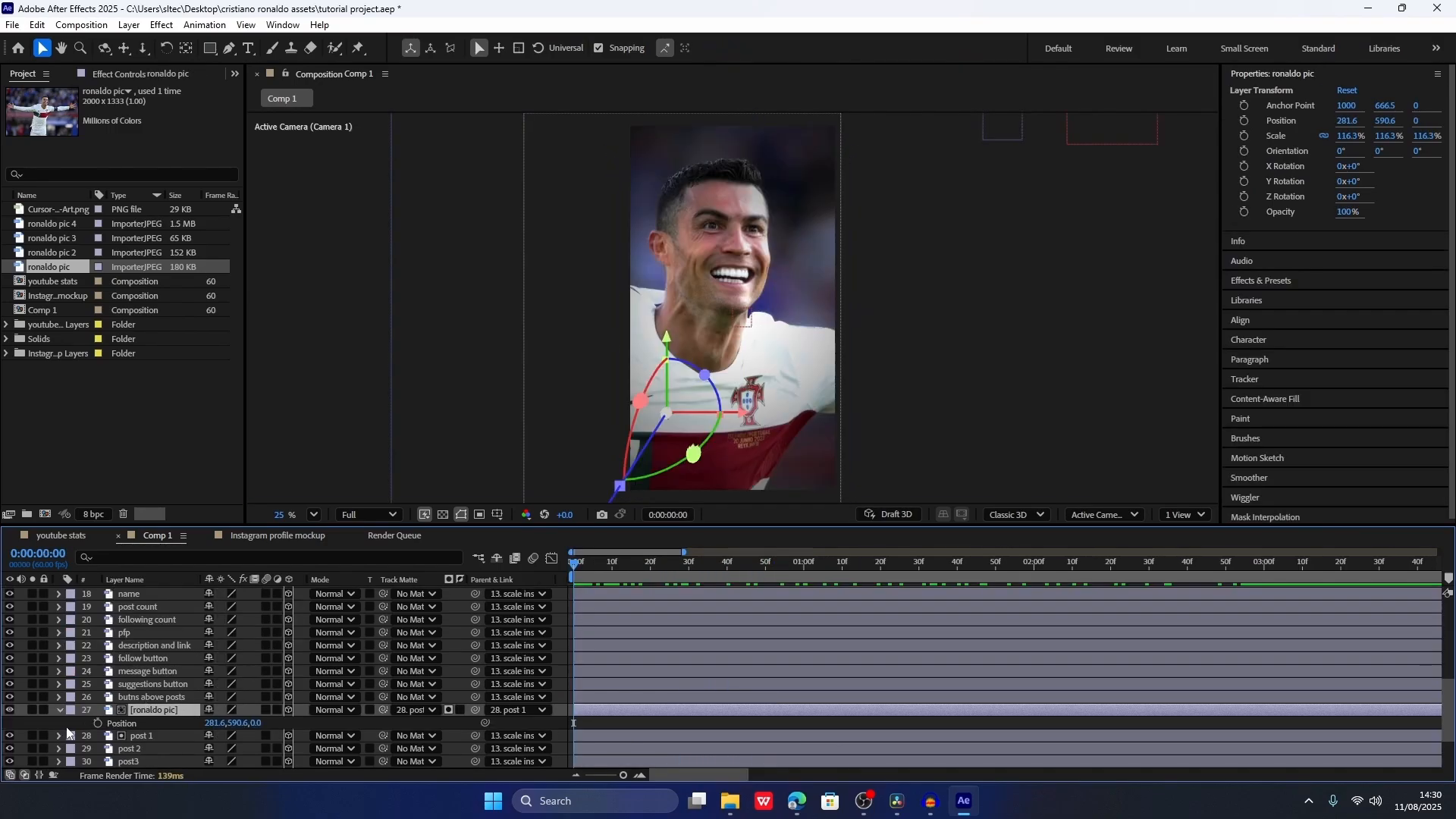
Hide the ronaldo pic layer to check the original post 1 image beneath it, and show it again.
click(9, 712)
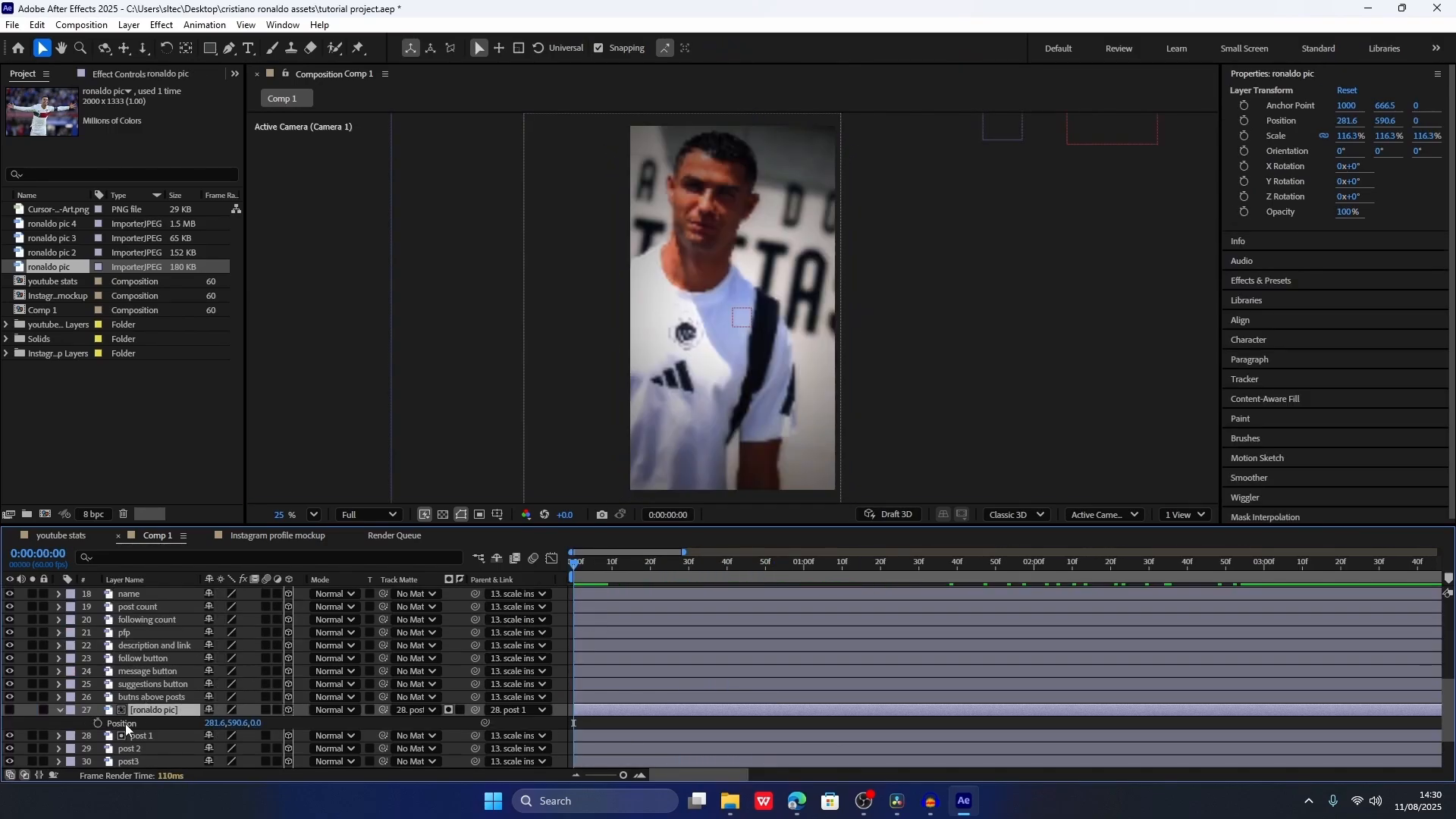
click(730, 216)
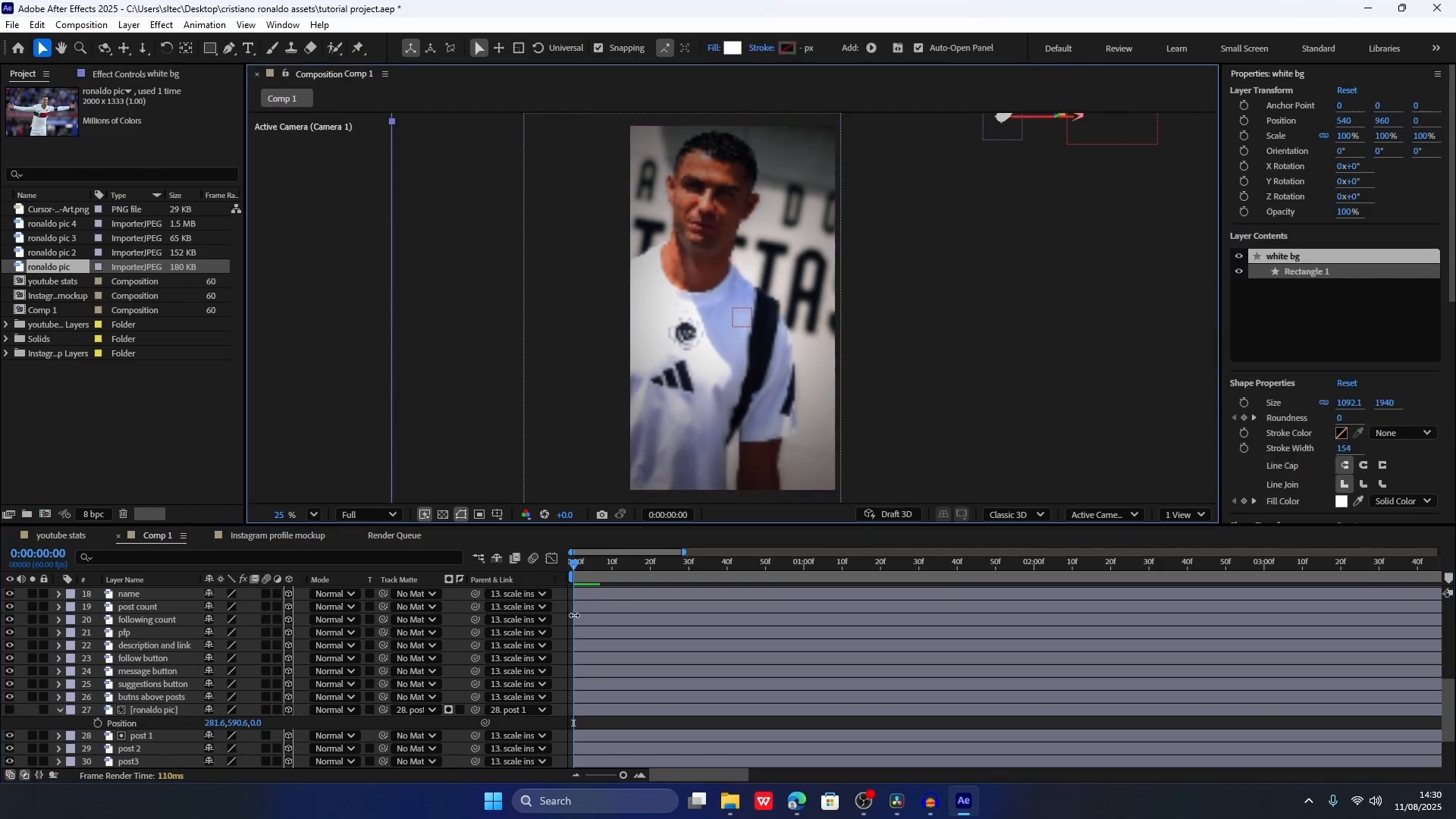
mouse_move(578, 562)
mouse_down()
mouse_move(752, 548)
mouse_move(553, 558)
mouse_up()
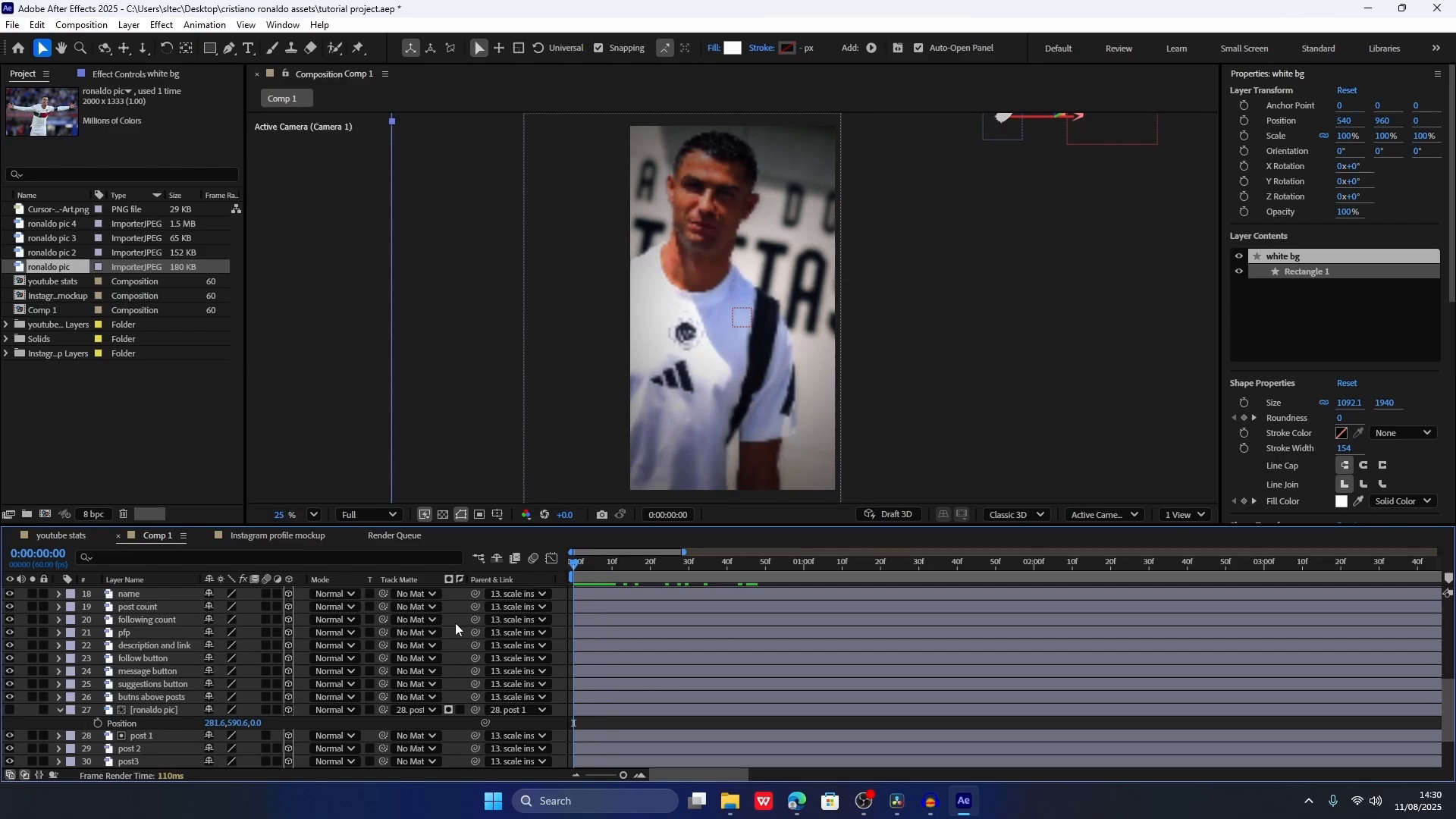
click(9, 711)
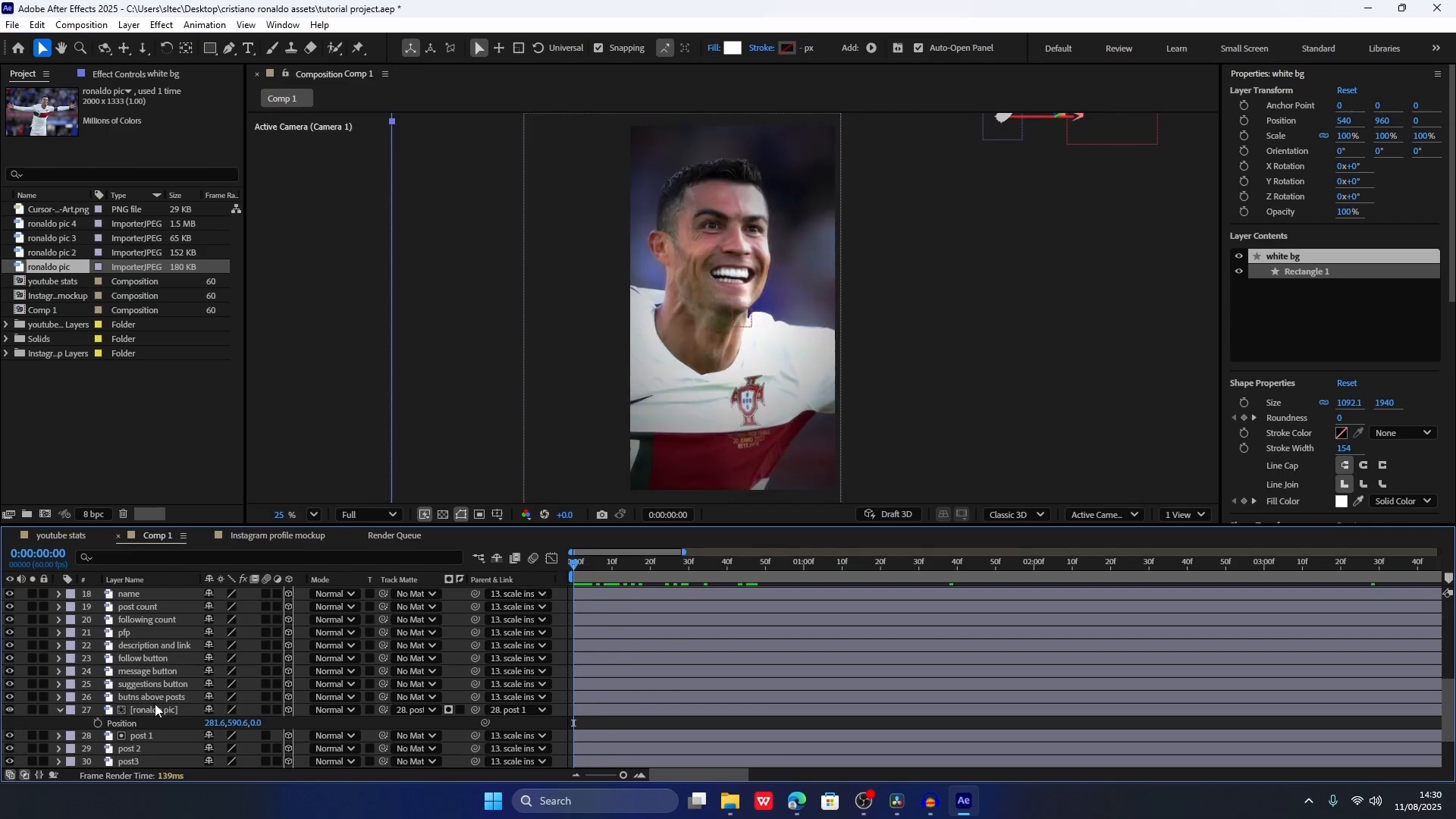
Try repositioning the ronaldo pic layer inside its post 1 matte and undo the move.
click(147, 714)
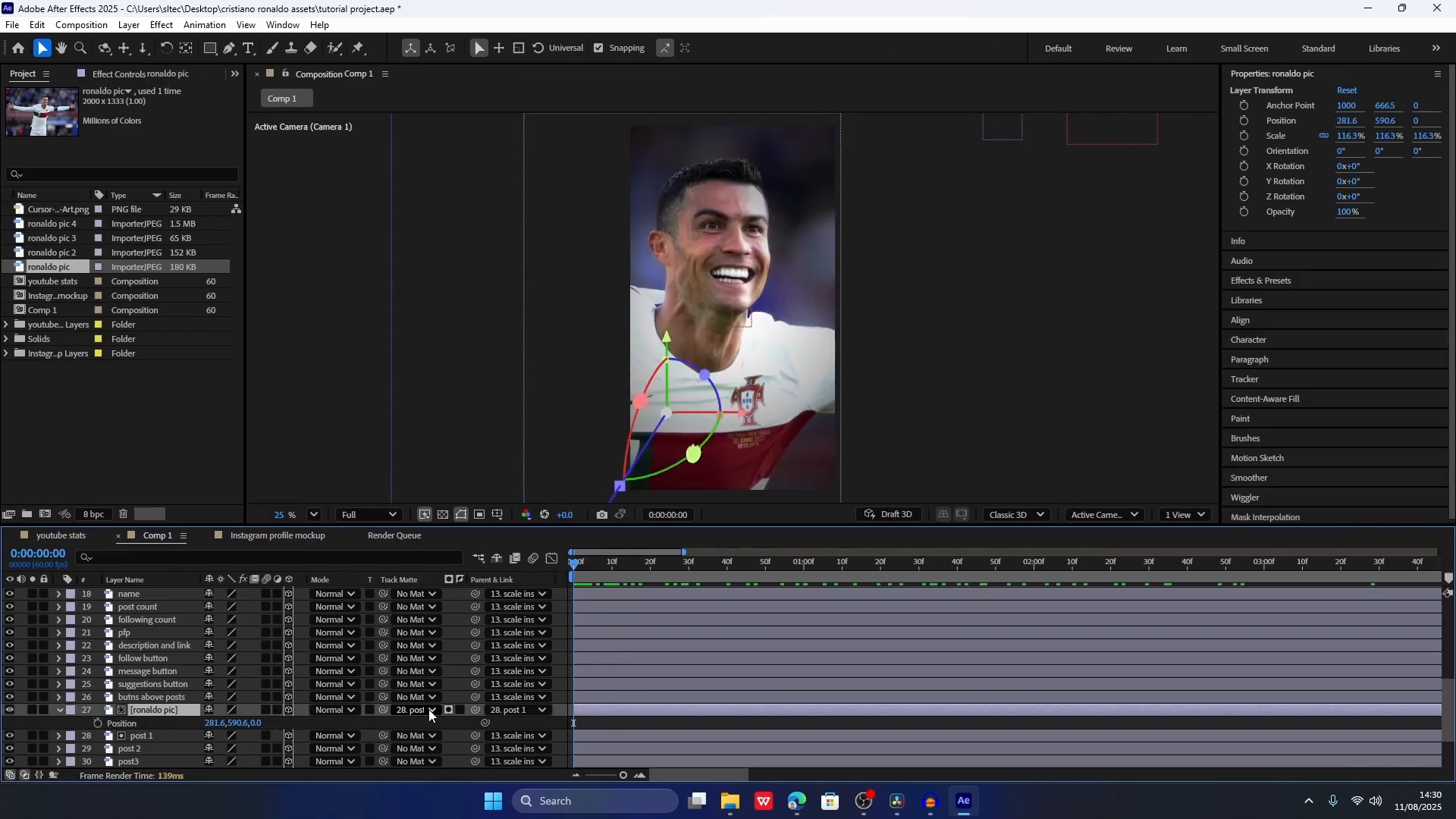
click(155, 737)
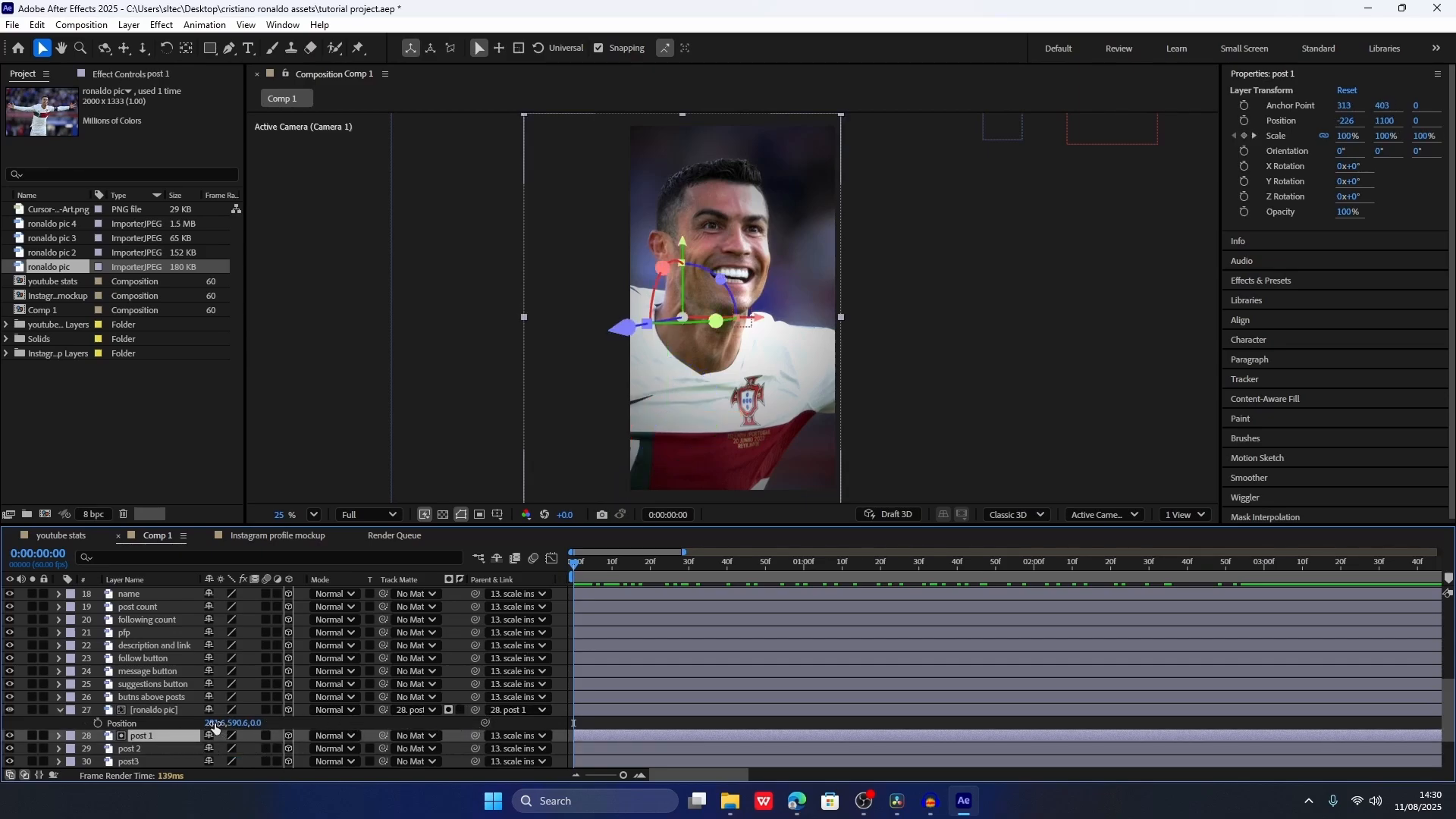
mouse_move(214, 723)
mouse_down()
mouse_move(736, 685)
mouse_move(216, 735)
mouse_up()
key(ctrl+z)
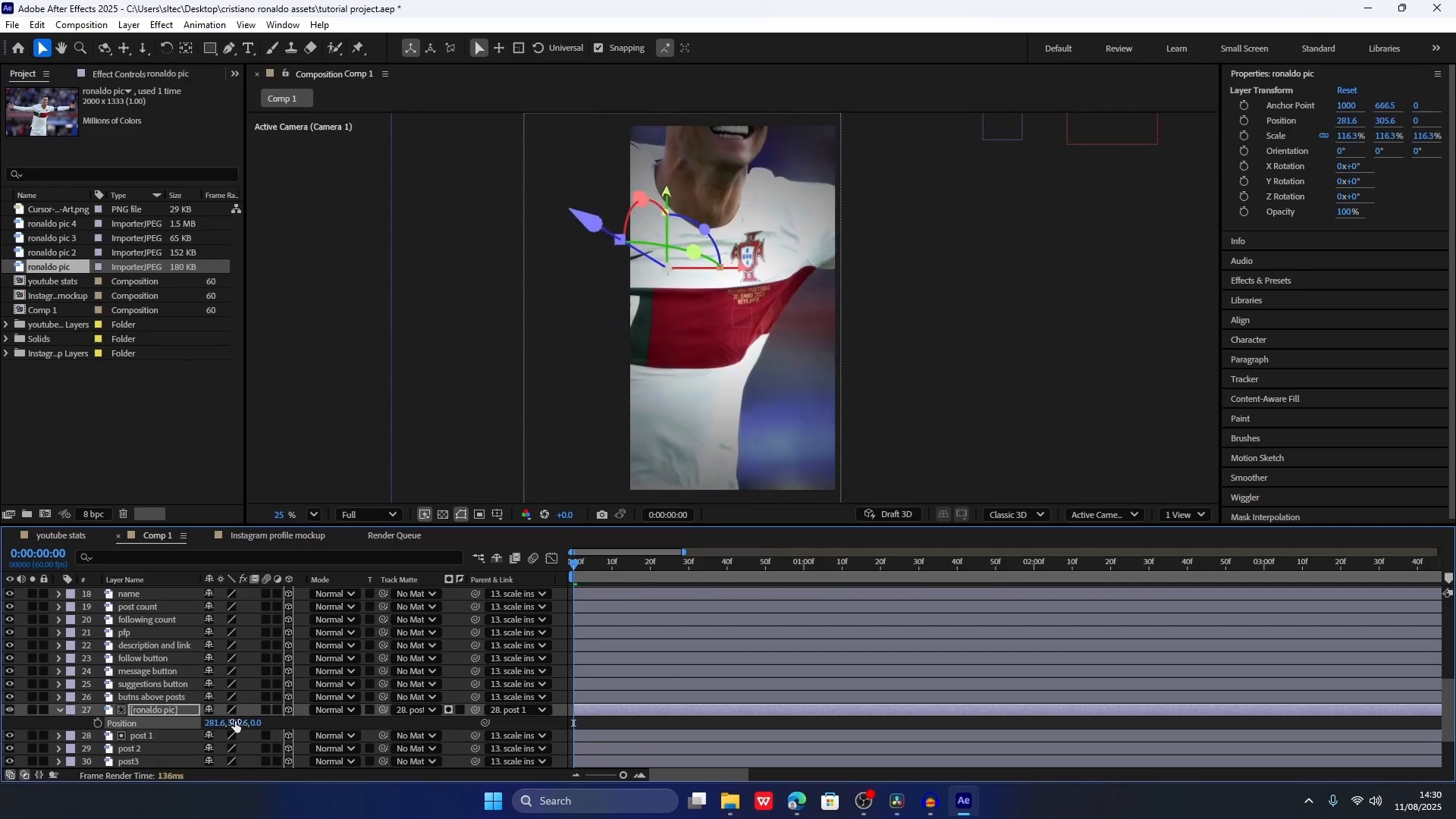
key(ctrl+z)
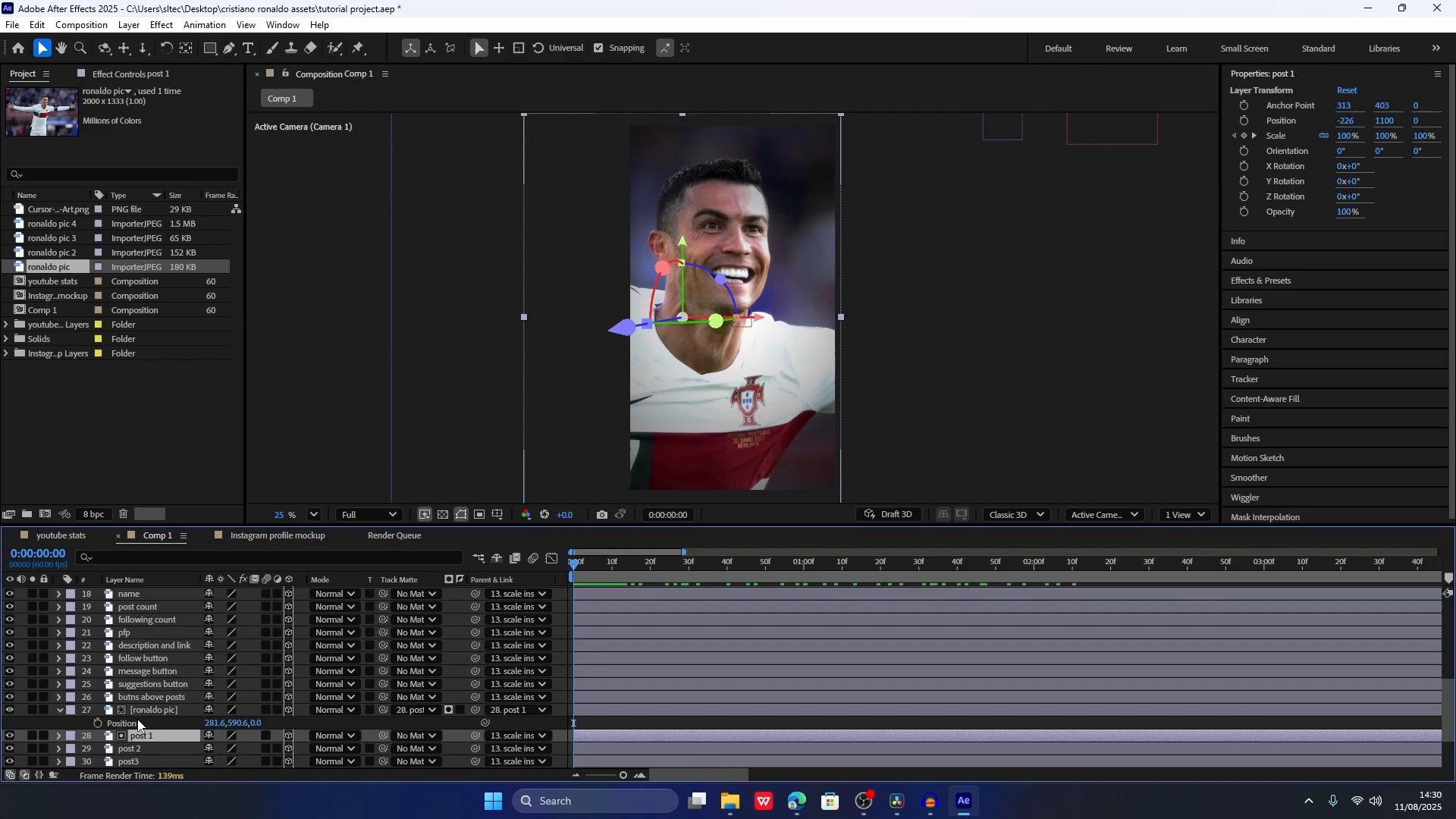
Scale the ronaldo pic layer to 64.3%, position it at 344.6, 365.6 within post 1, and preview the camera move.
click(148, 726)
drag(253, 726, 203, 722)
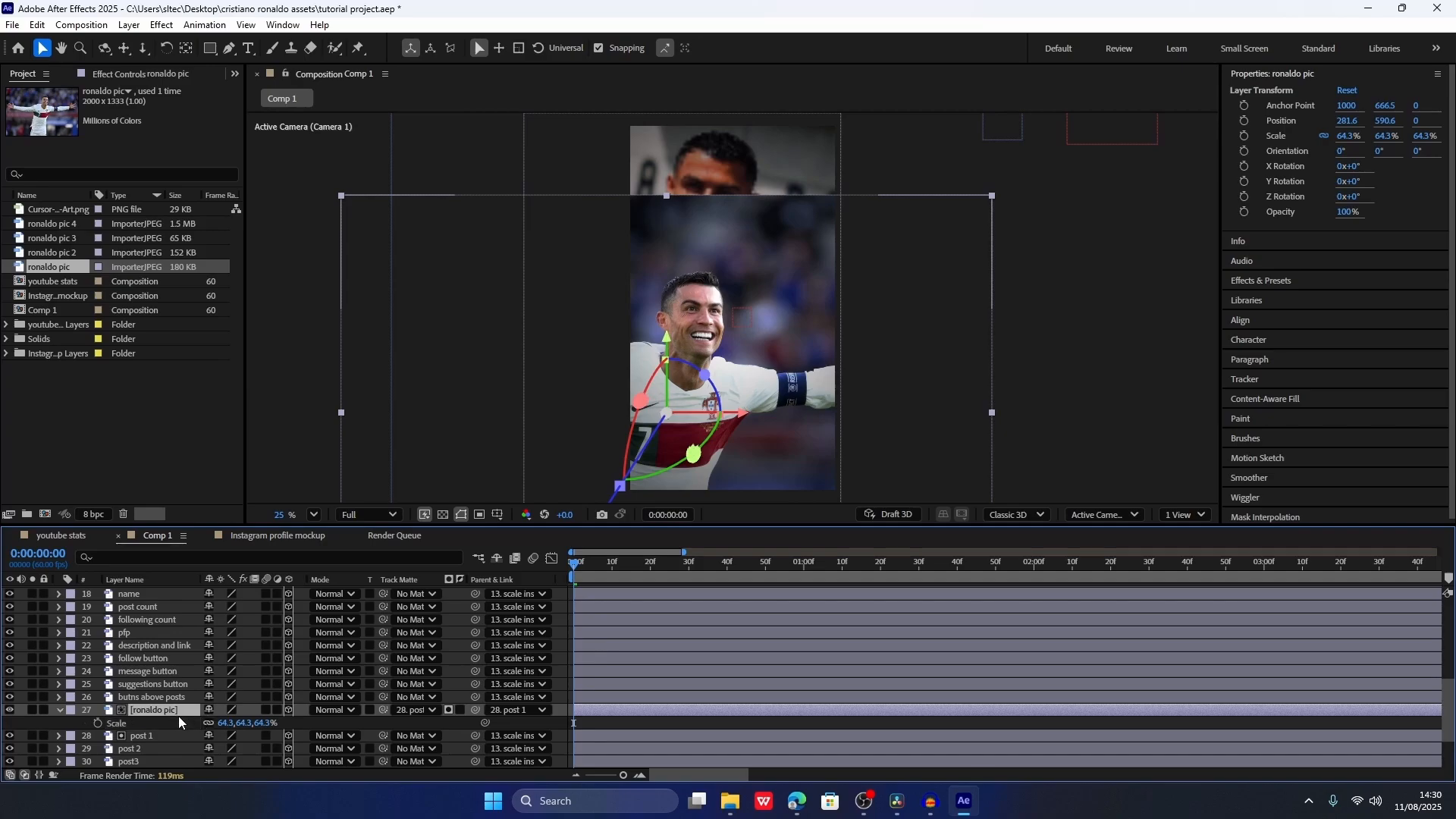
key(p)
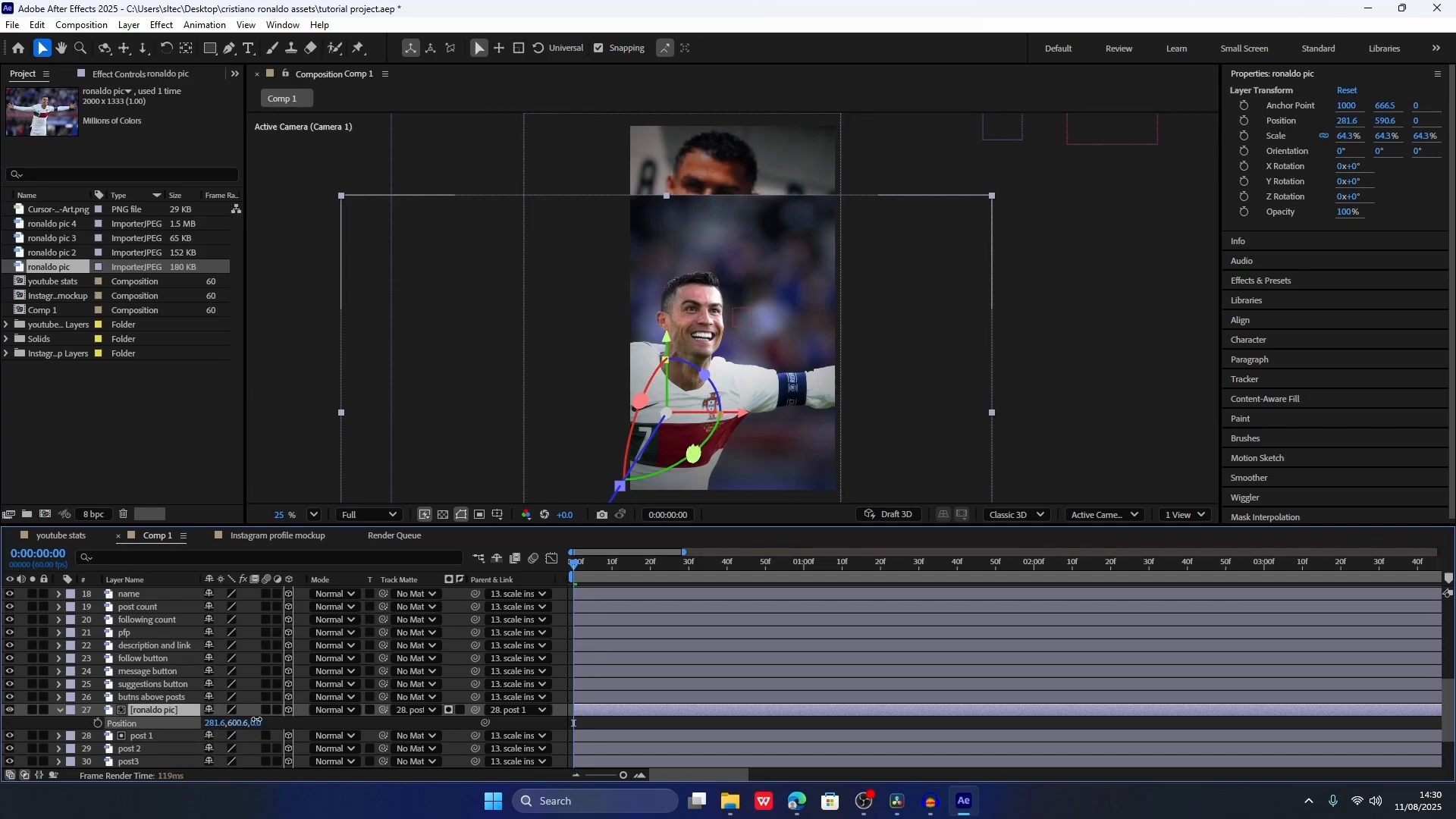
drag(258, 721, 501, 648)
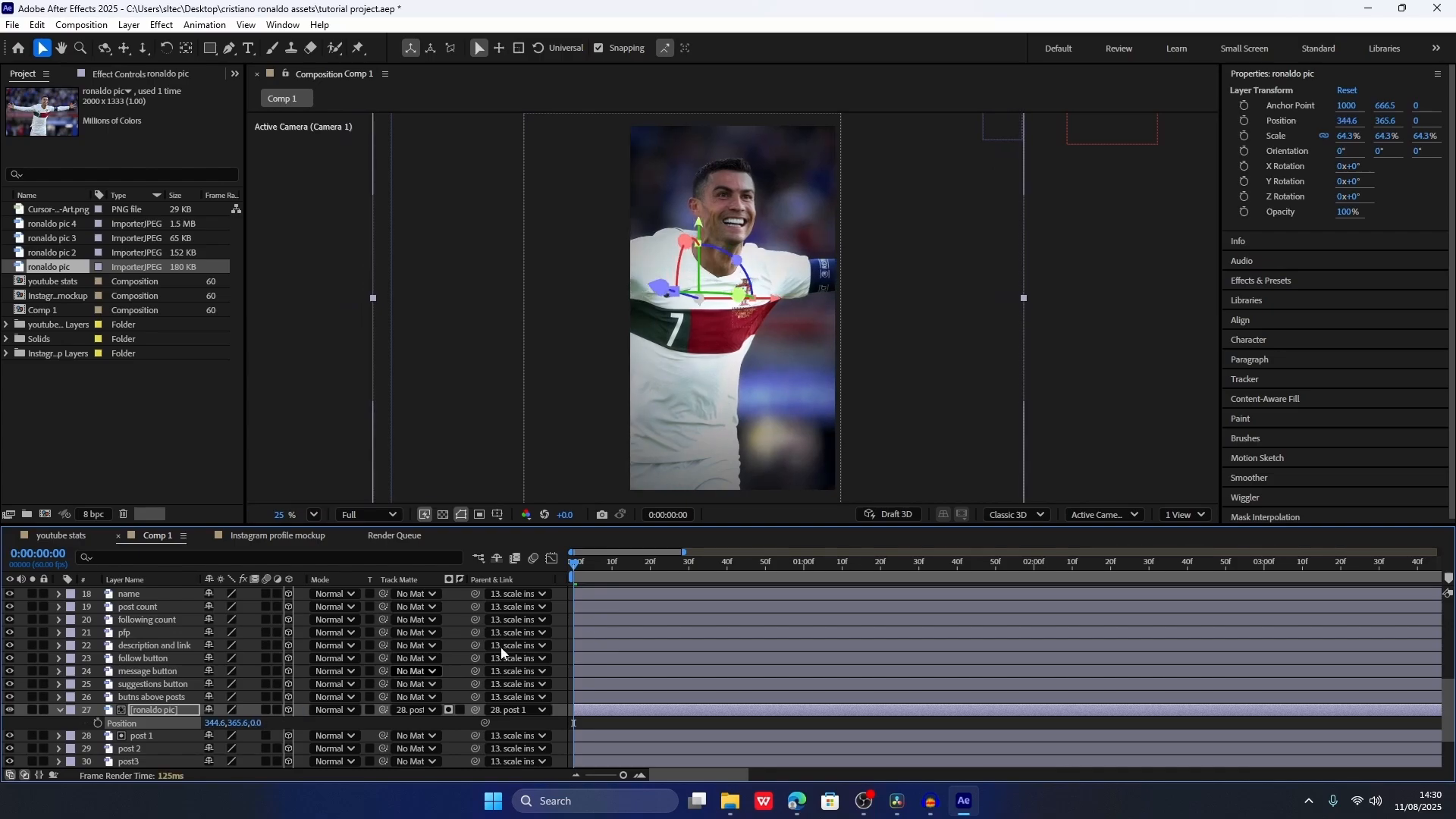
drag(578, 562, 1019, 530)
click(562, 360)
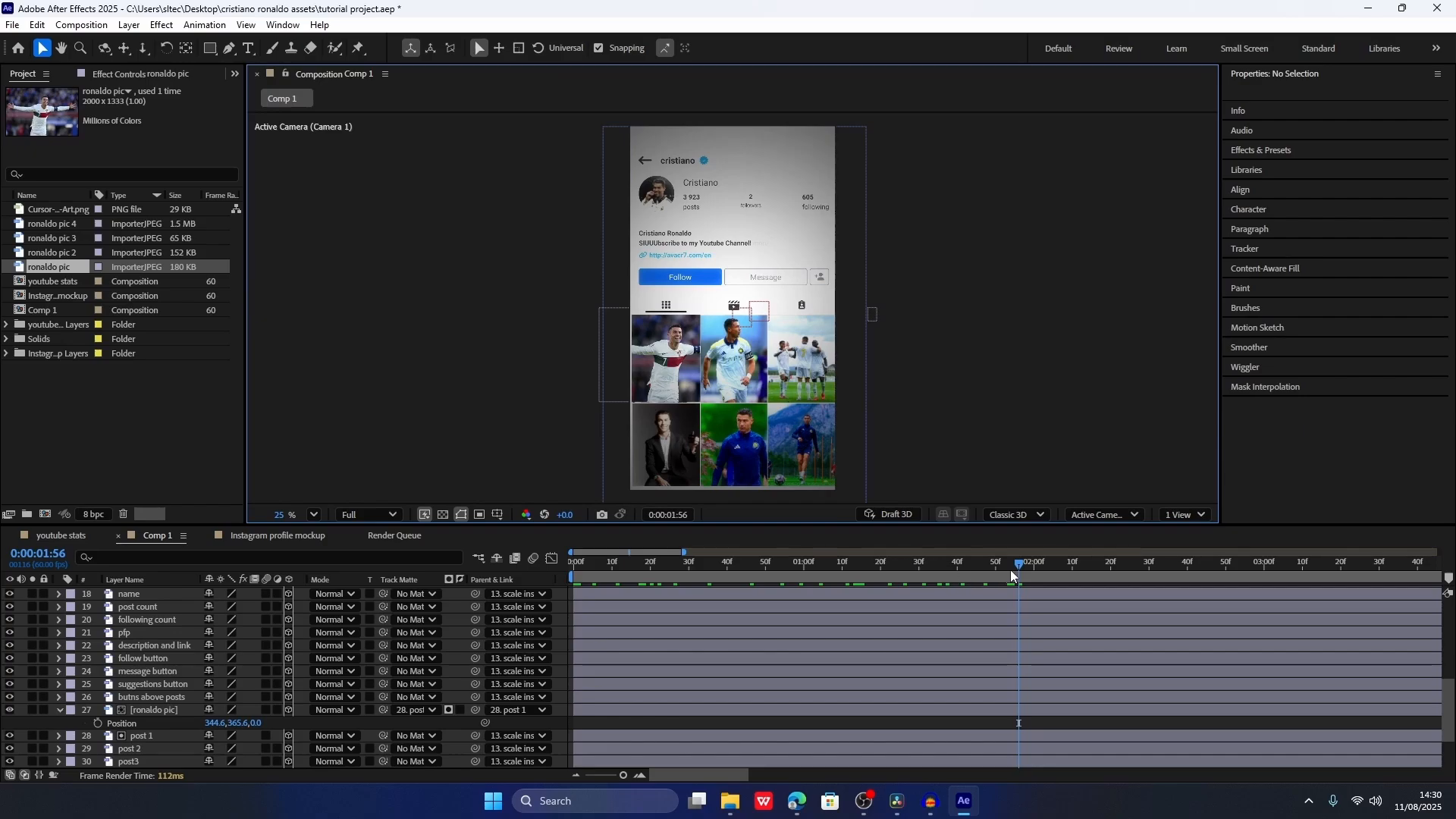
drag(1010, 571, 842, 567)
Examine the imported images ronaldo pic, ronaldo pic 2, ronaldo pic 3 and ronaldo pic 4 in the project.
drag(190, 252, 163, 250)
click(48, 240)
click(53, 226)
click(69, 265)
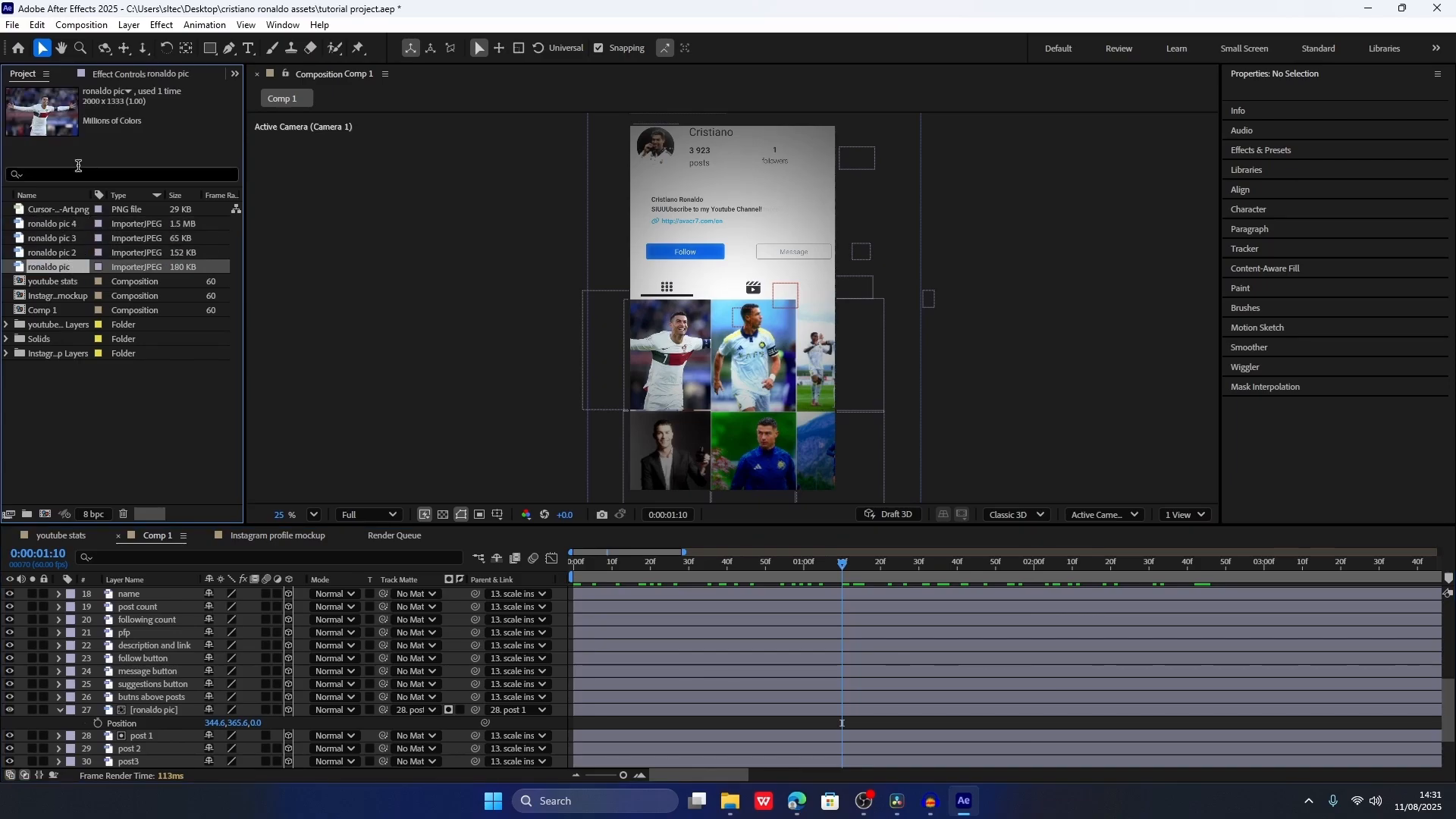
click(65, 253)
click(66, 239)
click(65, 226)
click(70, 251)
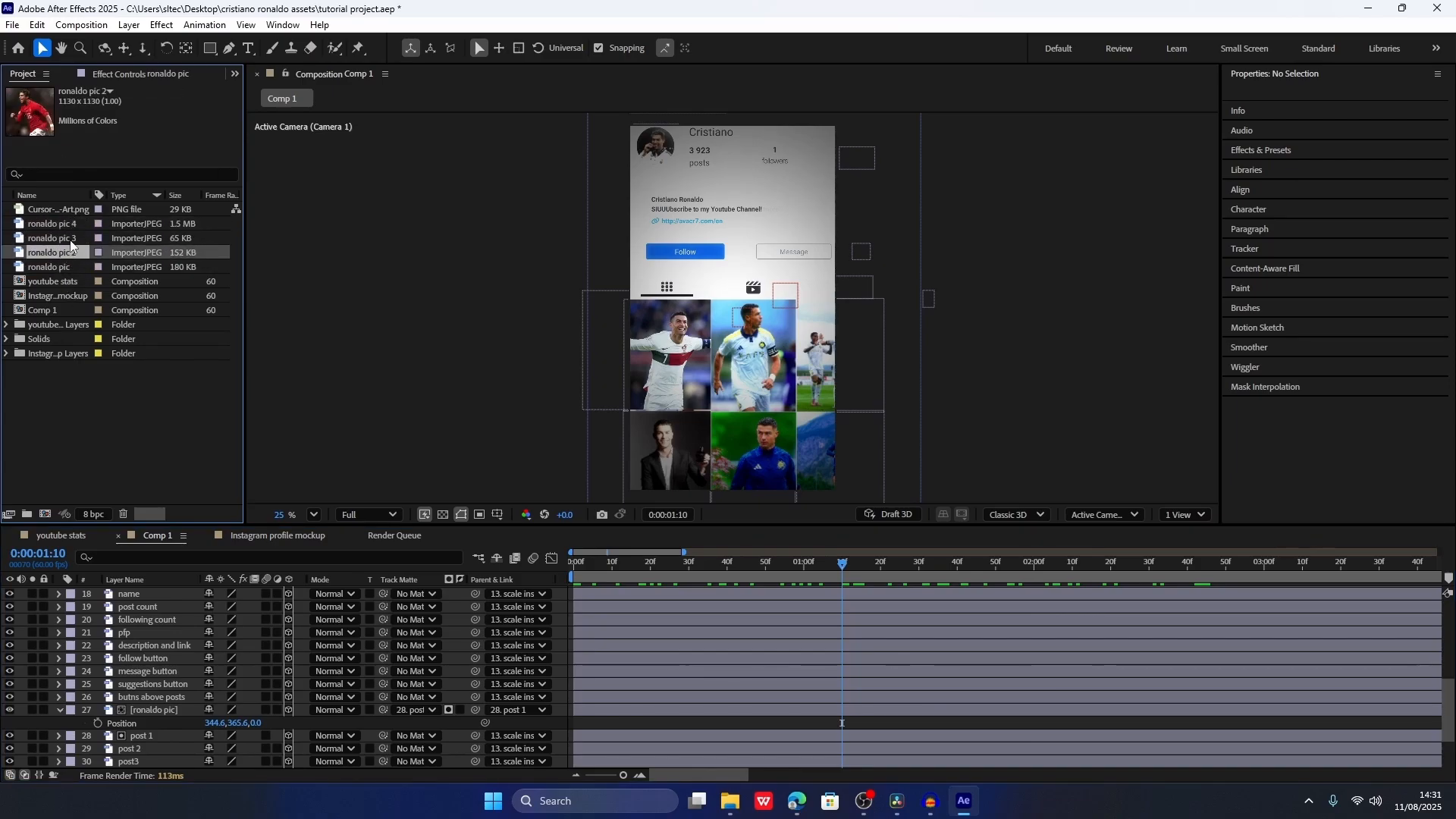
Compare the imported images ronaldo pic 3, ronaldo pic 4 and ronaldo pic against the post 1 close-up in Comp 1's opening frames.
click(70, 239)
click(70, 225)
drag(595, 564, 543, 571)
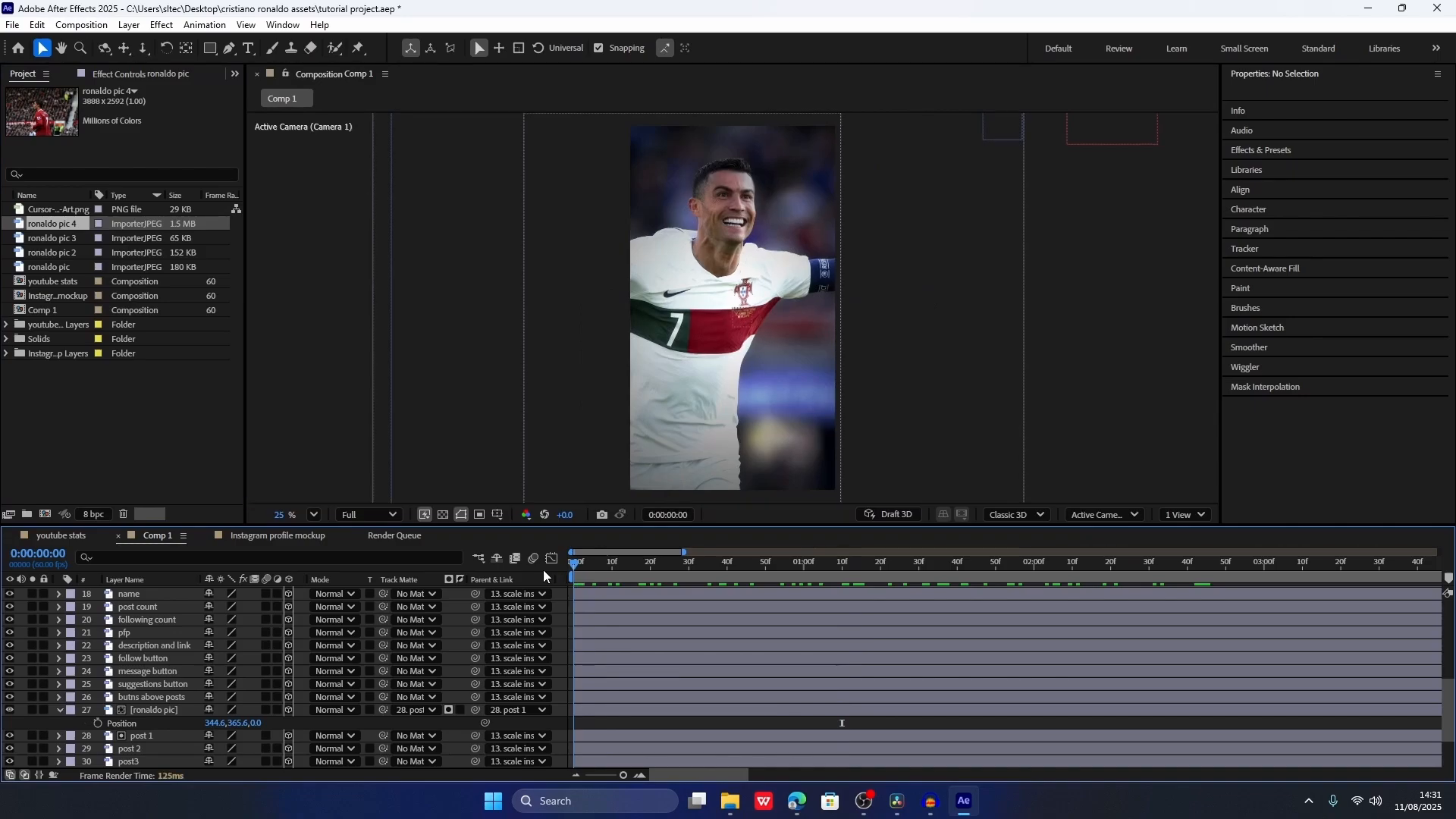
click(583, 567)
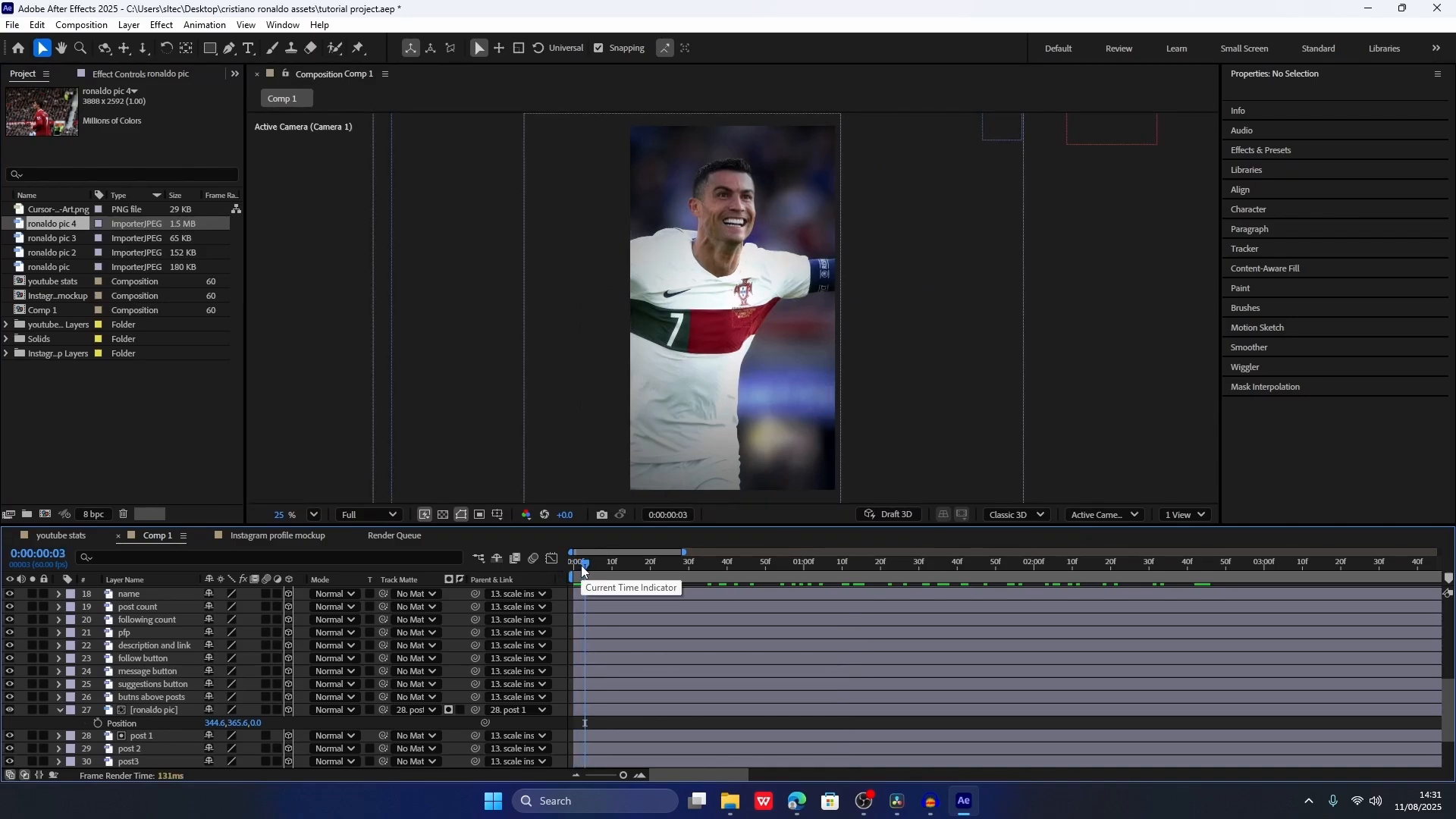
click(65, 239)
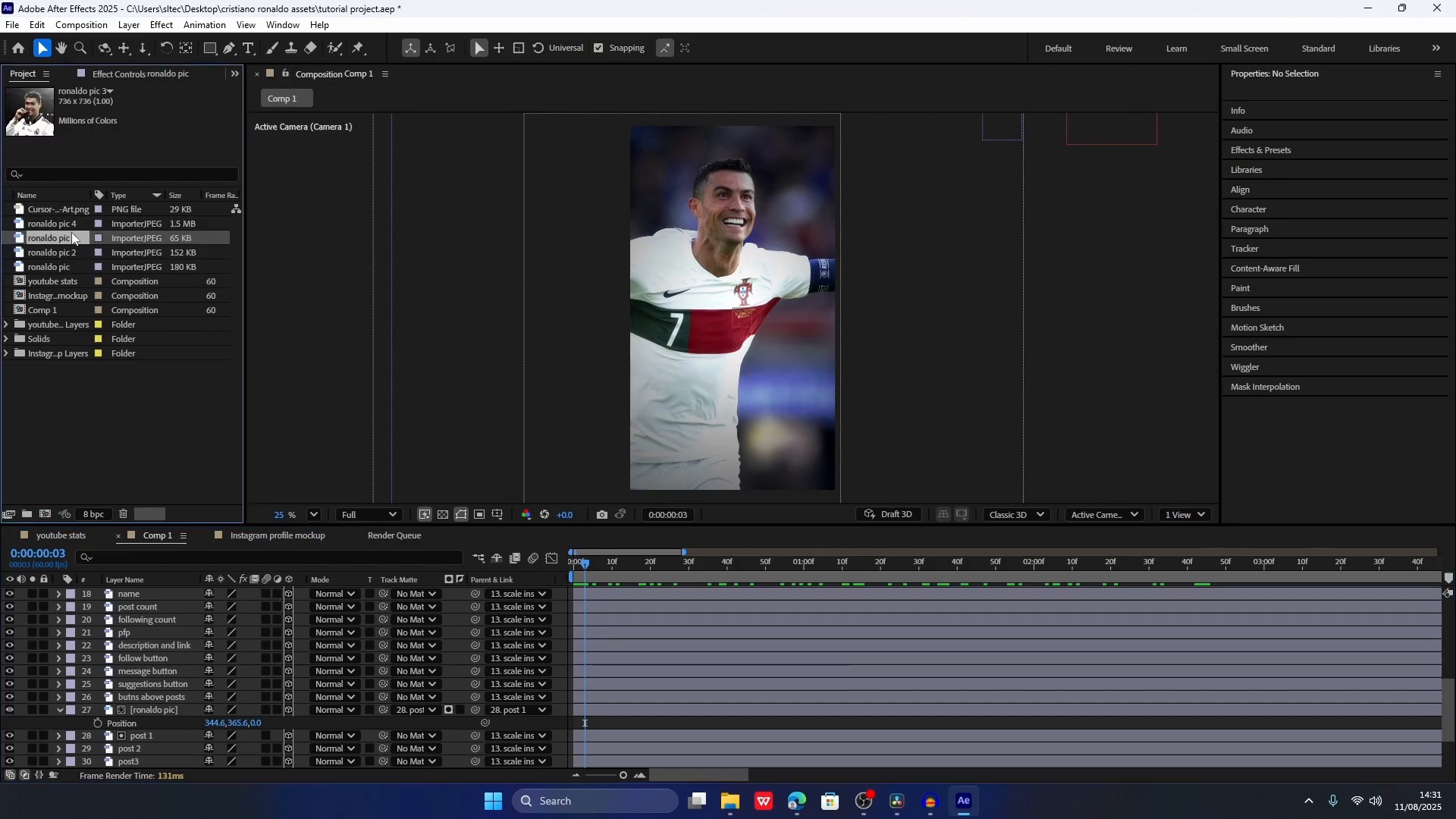
click(65, 226)
click(61, 267)
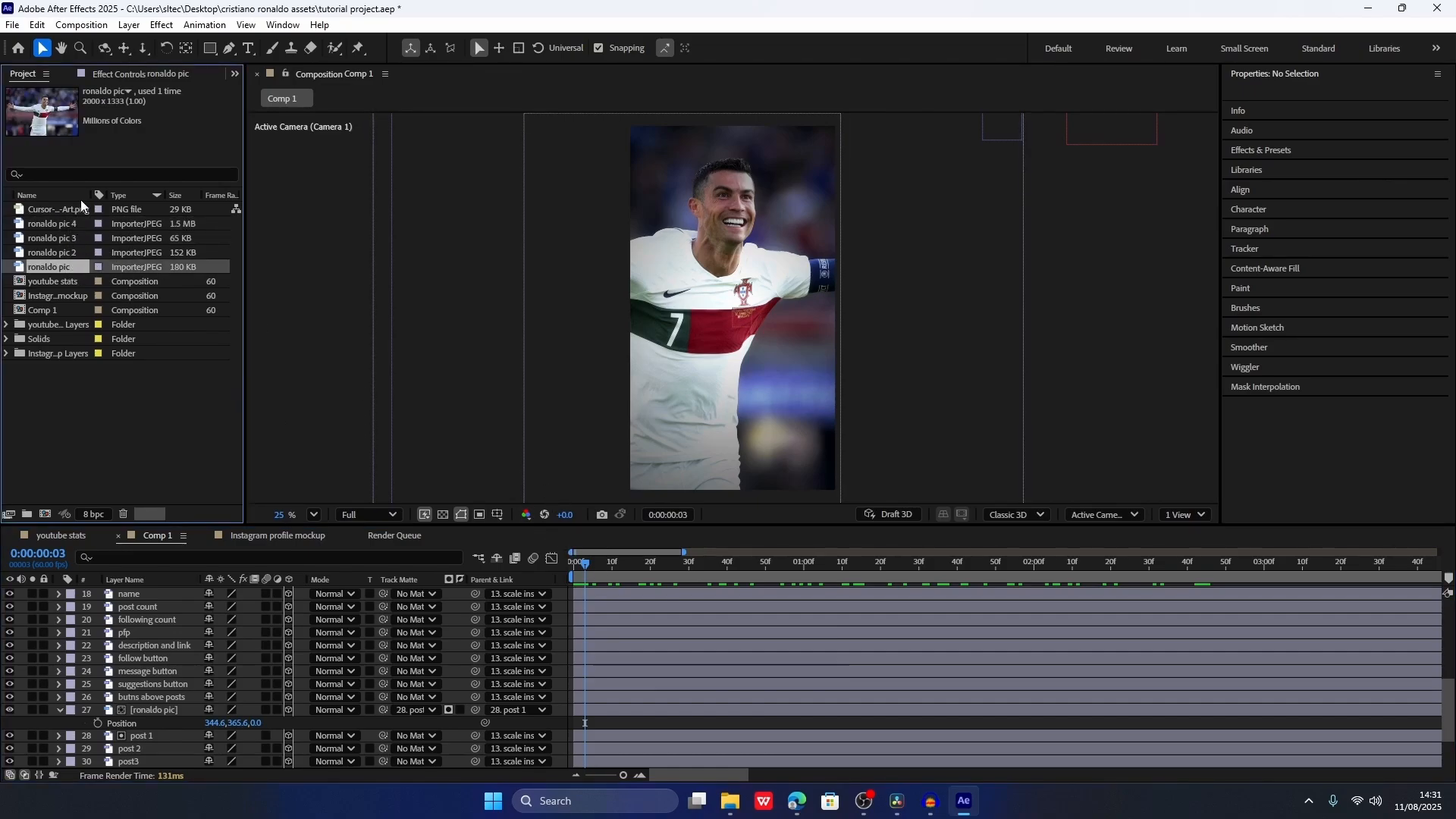
Preview the camera move in Comp 1 from the post 1 close-up out to the full profile with its post grid.
key(space)
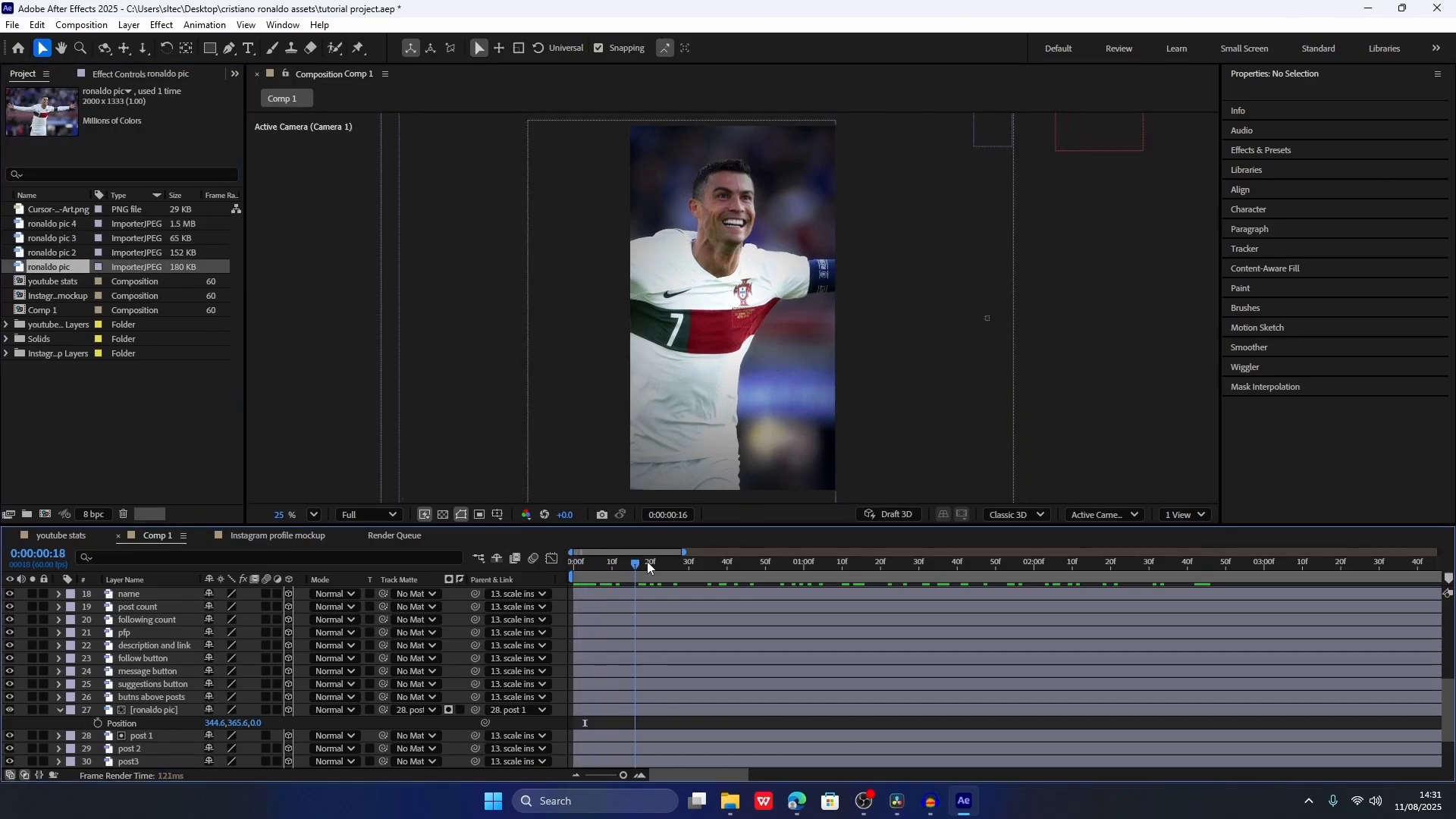
drag(734, 573, 976, 576)
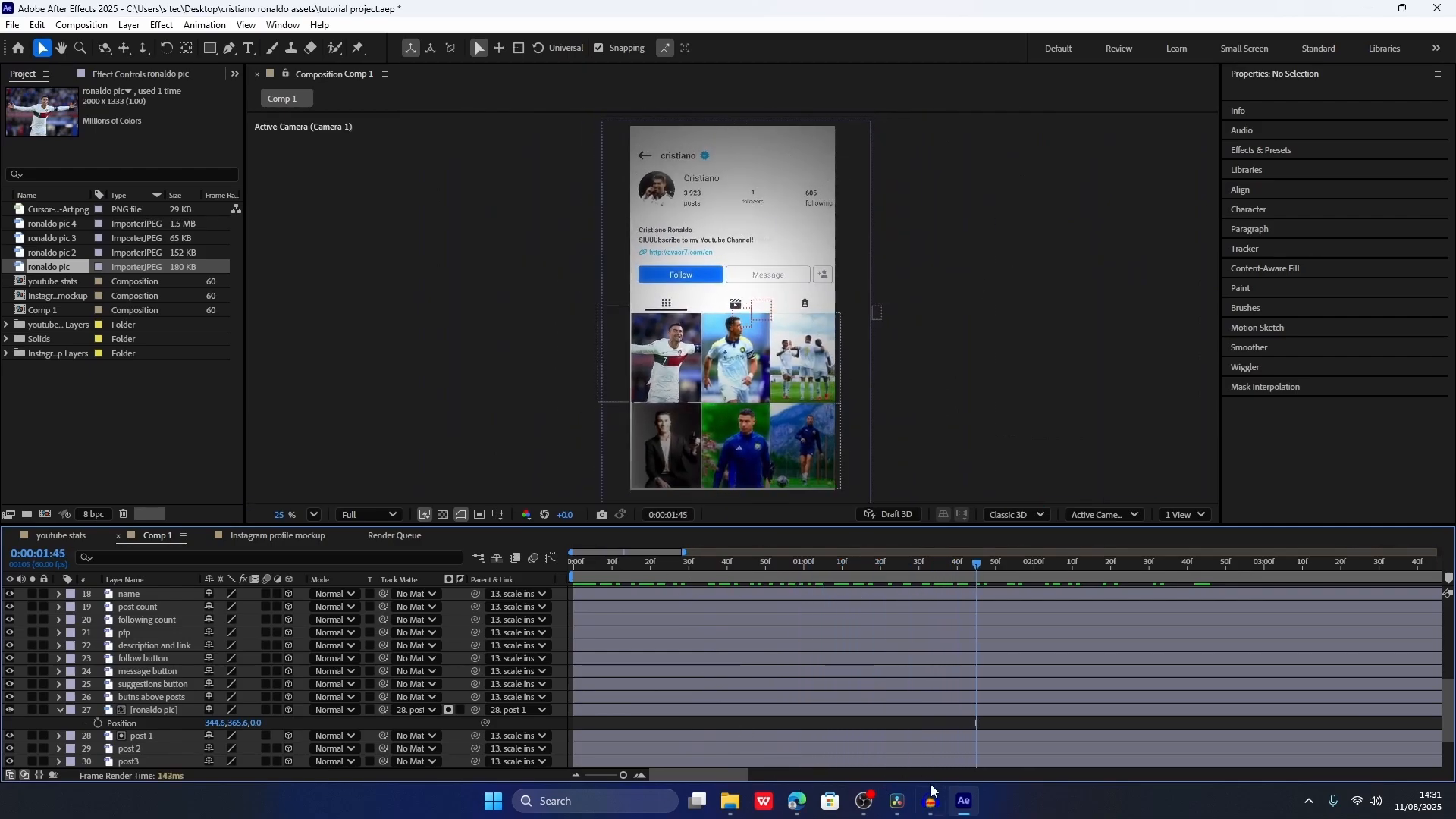
key(space)
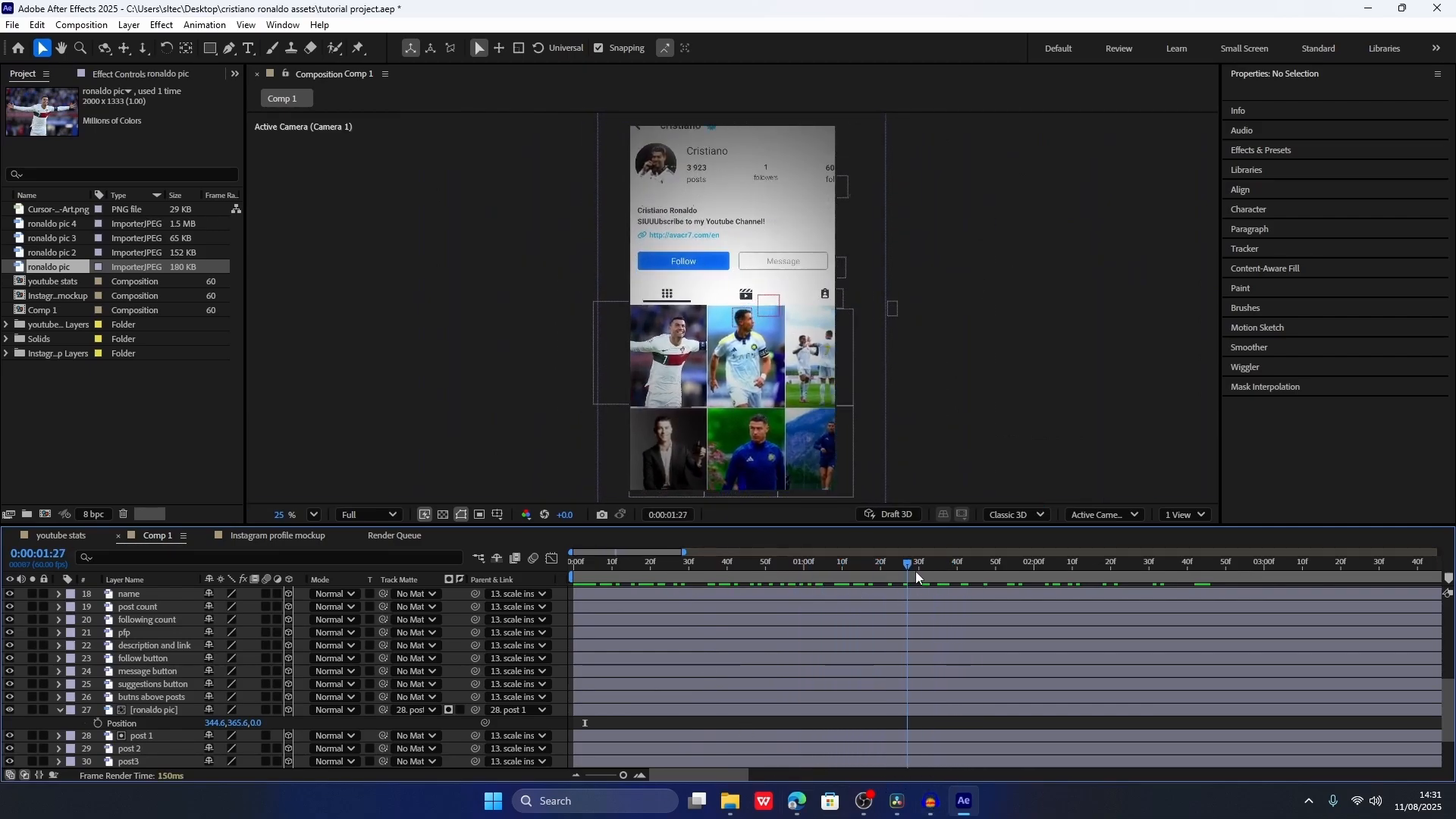